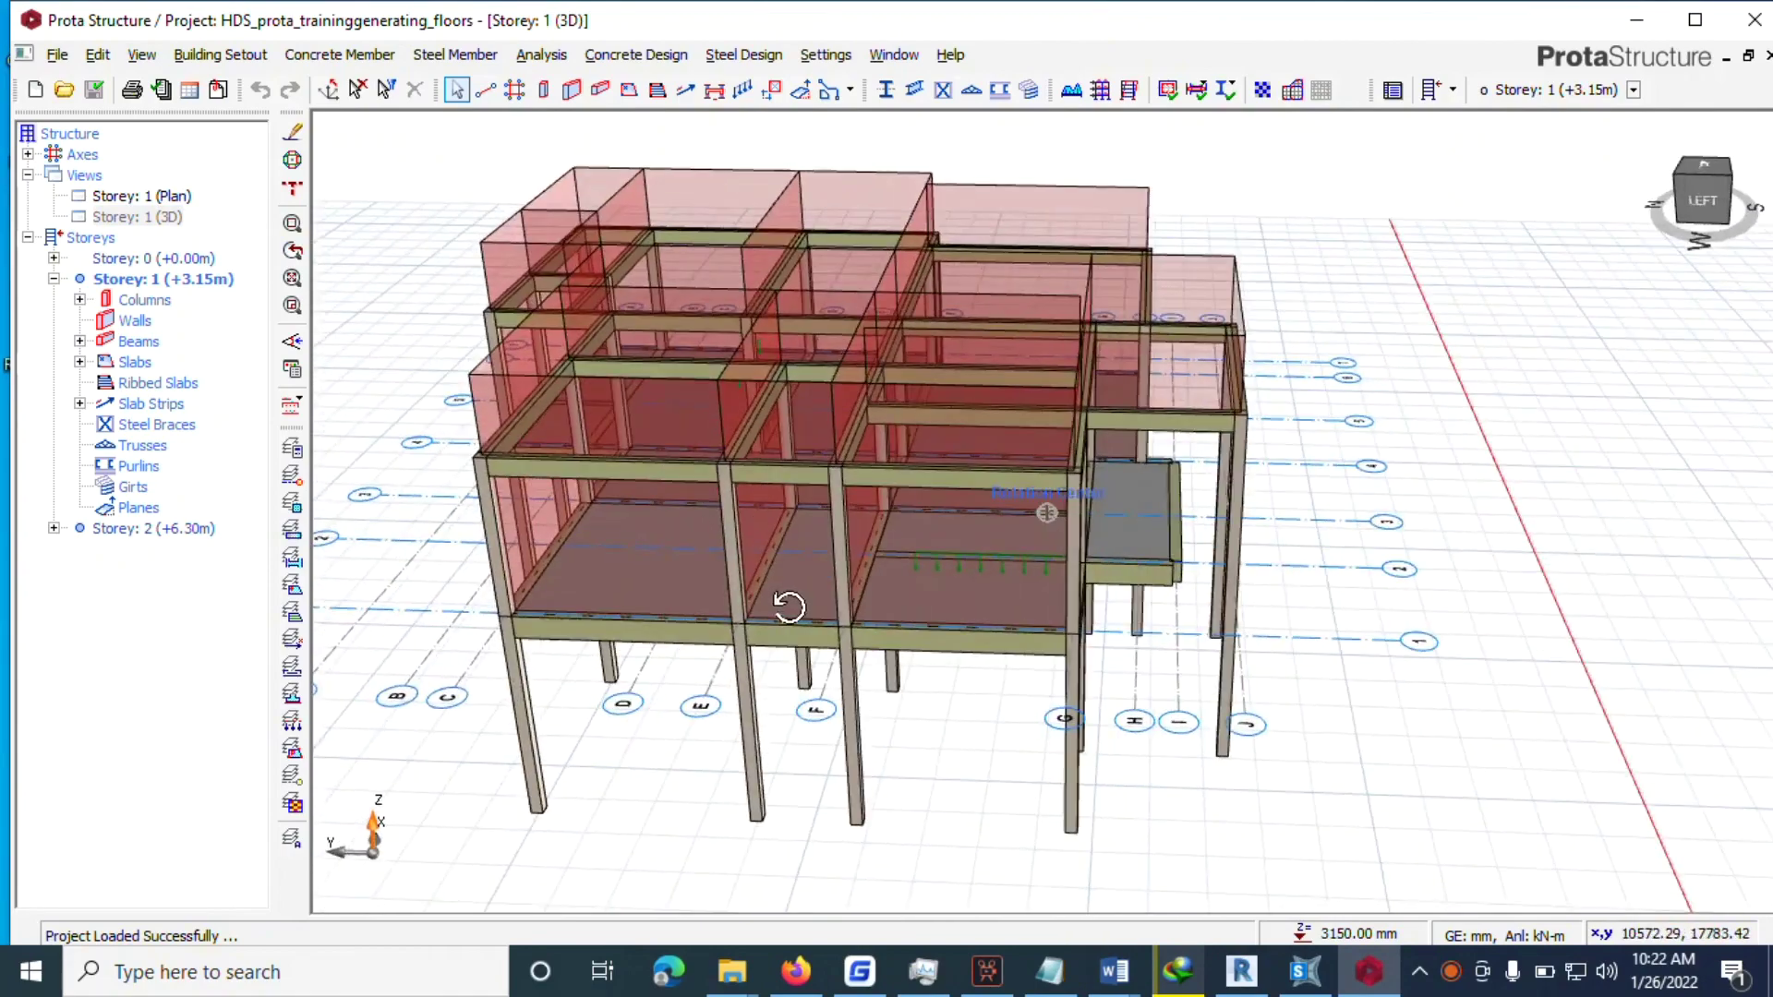
Recolour the 3D model by Design Status using the visual interrogation settings.
middle_drag(1164, 651, 1101, 710)
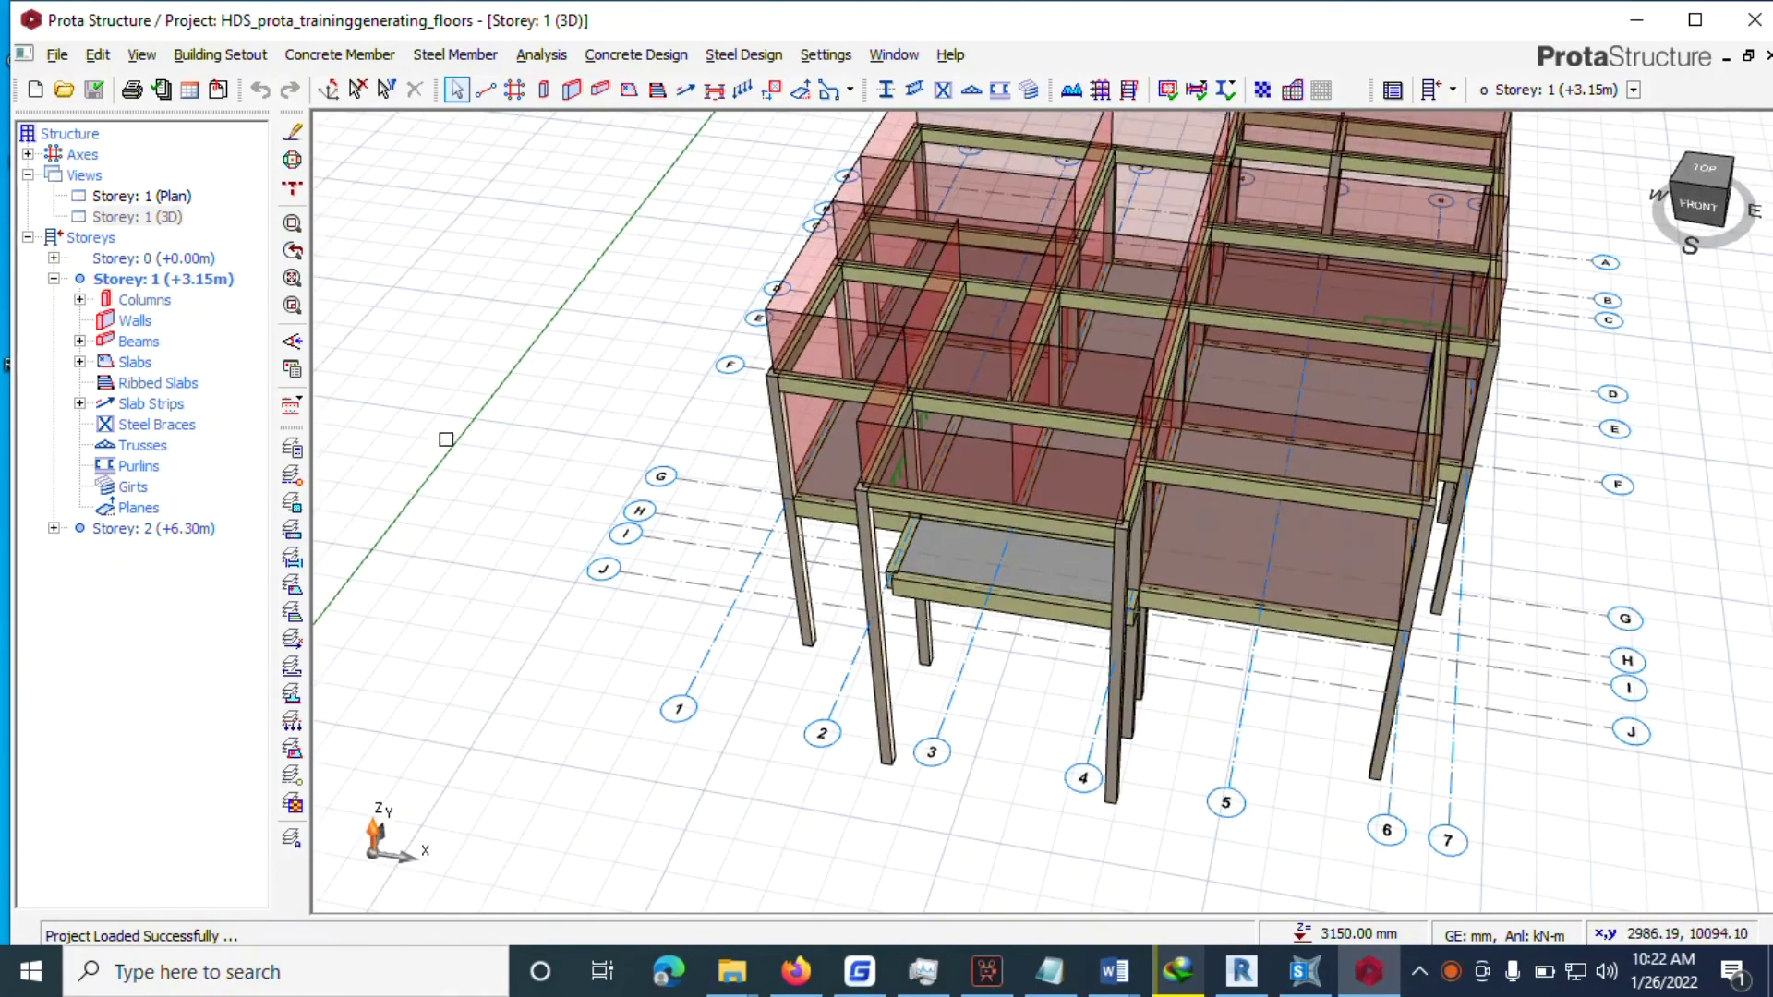
click(143, 56)
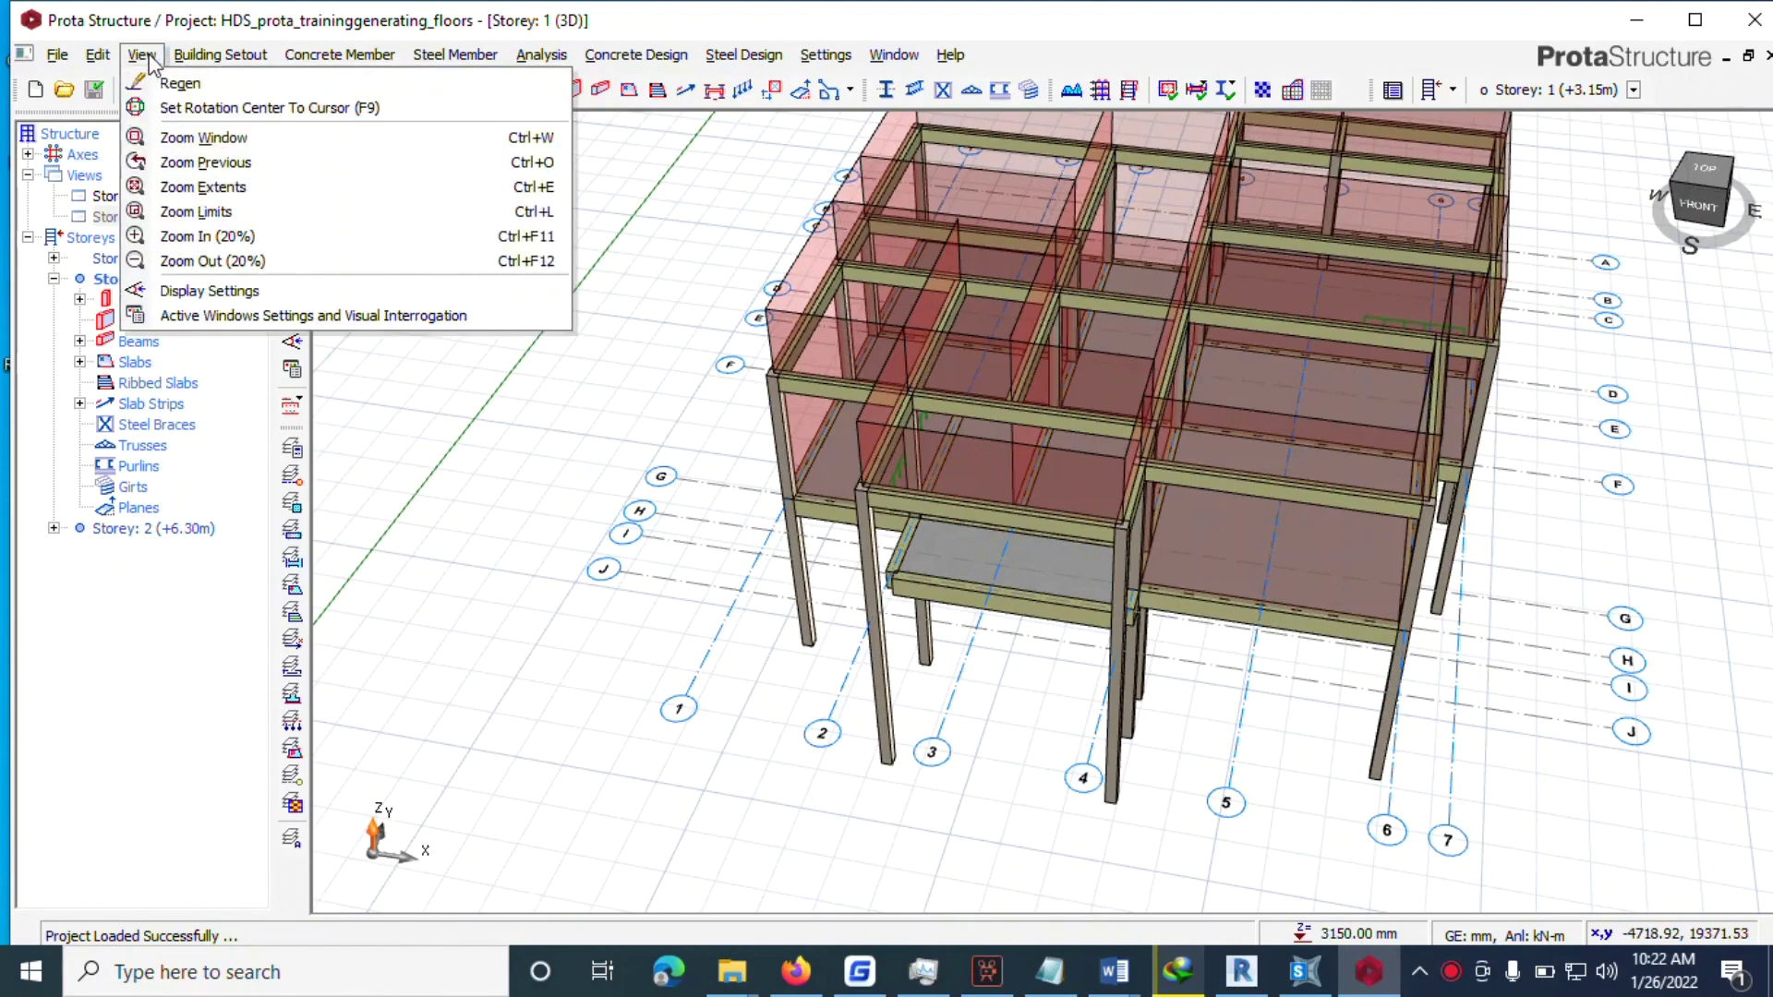
click(256, 317)
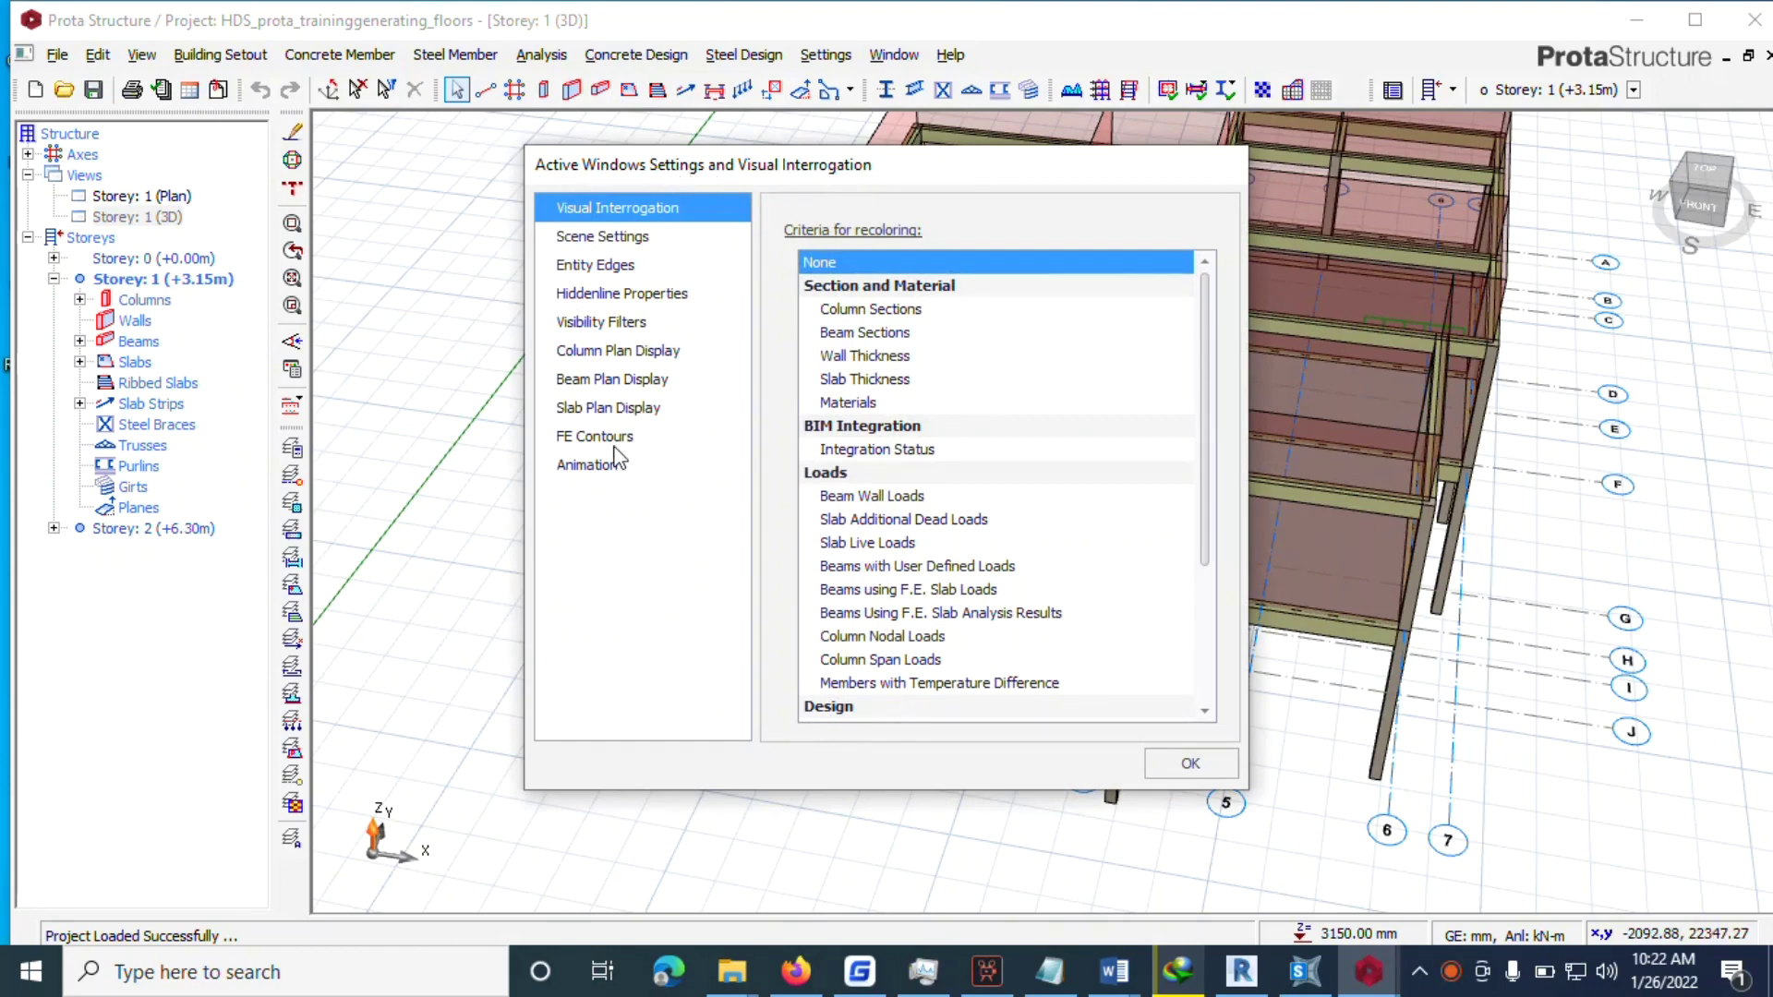
scroll(872, 672, down, 2)
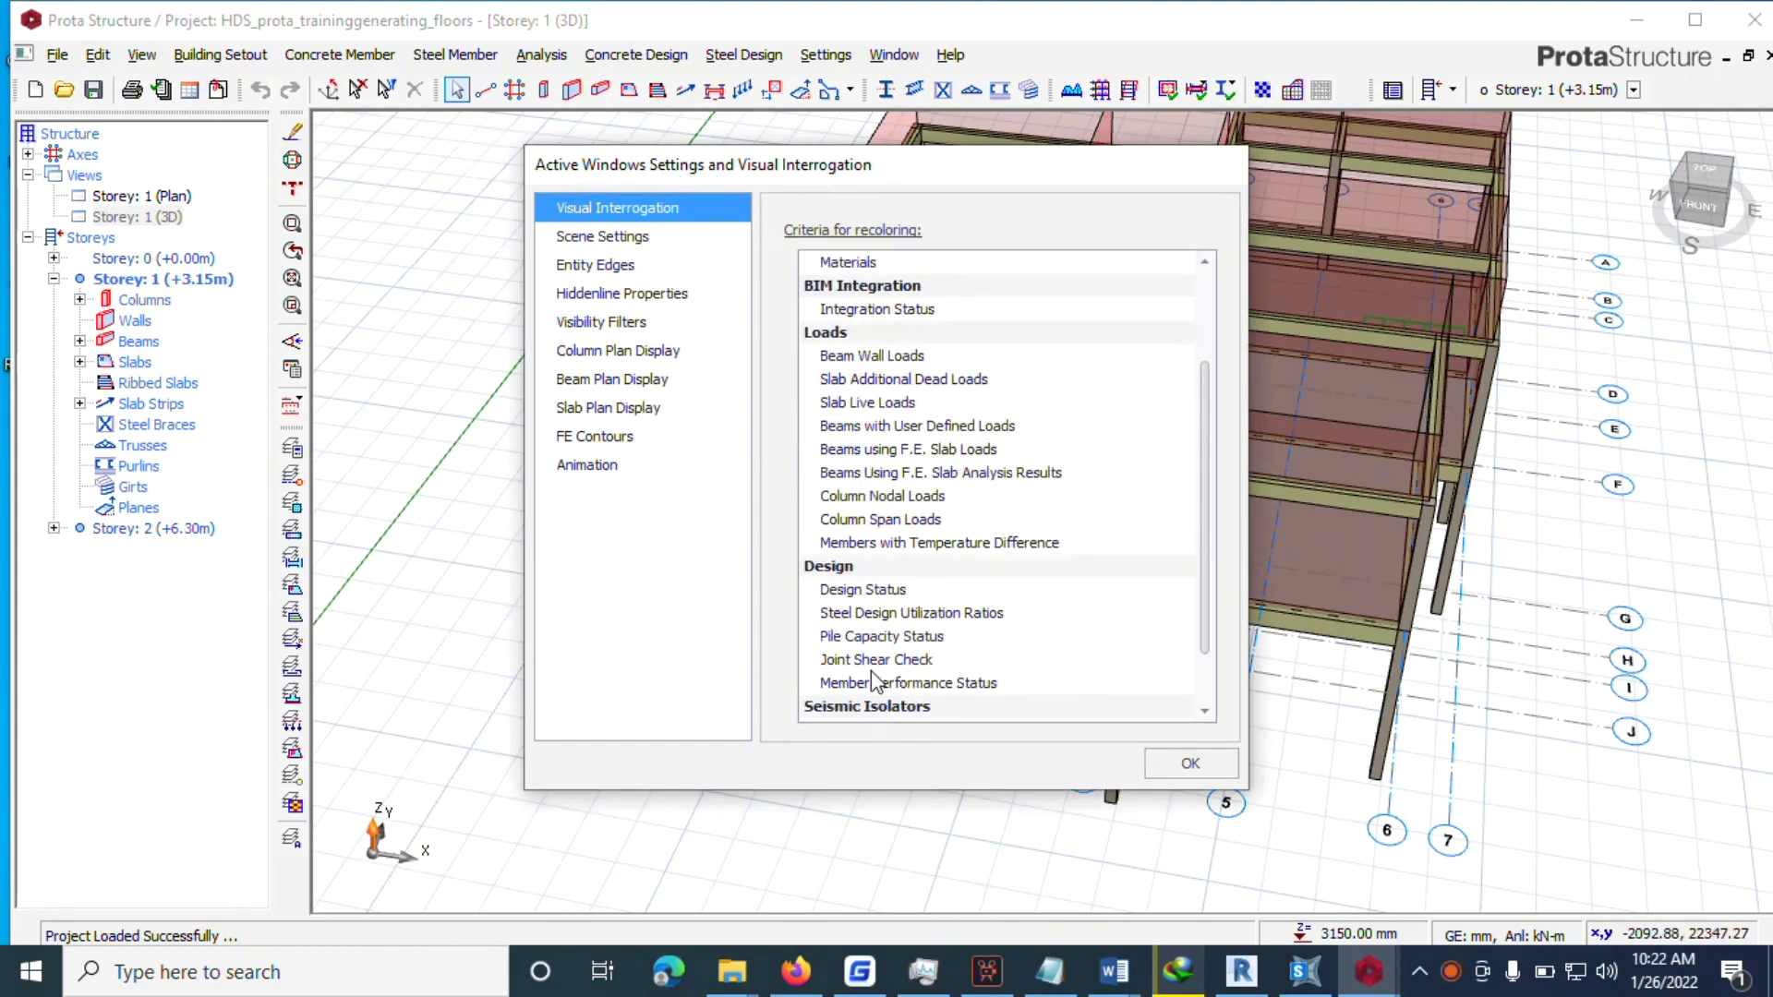
click(882, 590)
click(1161, 762)
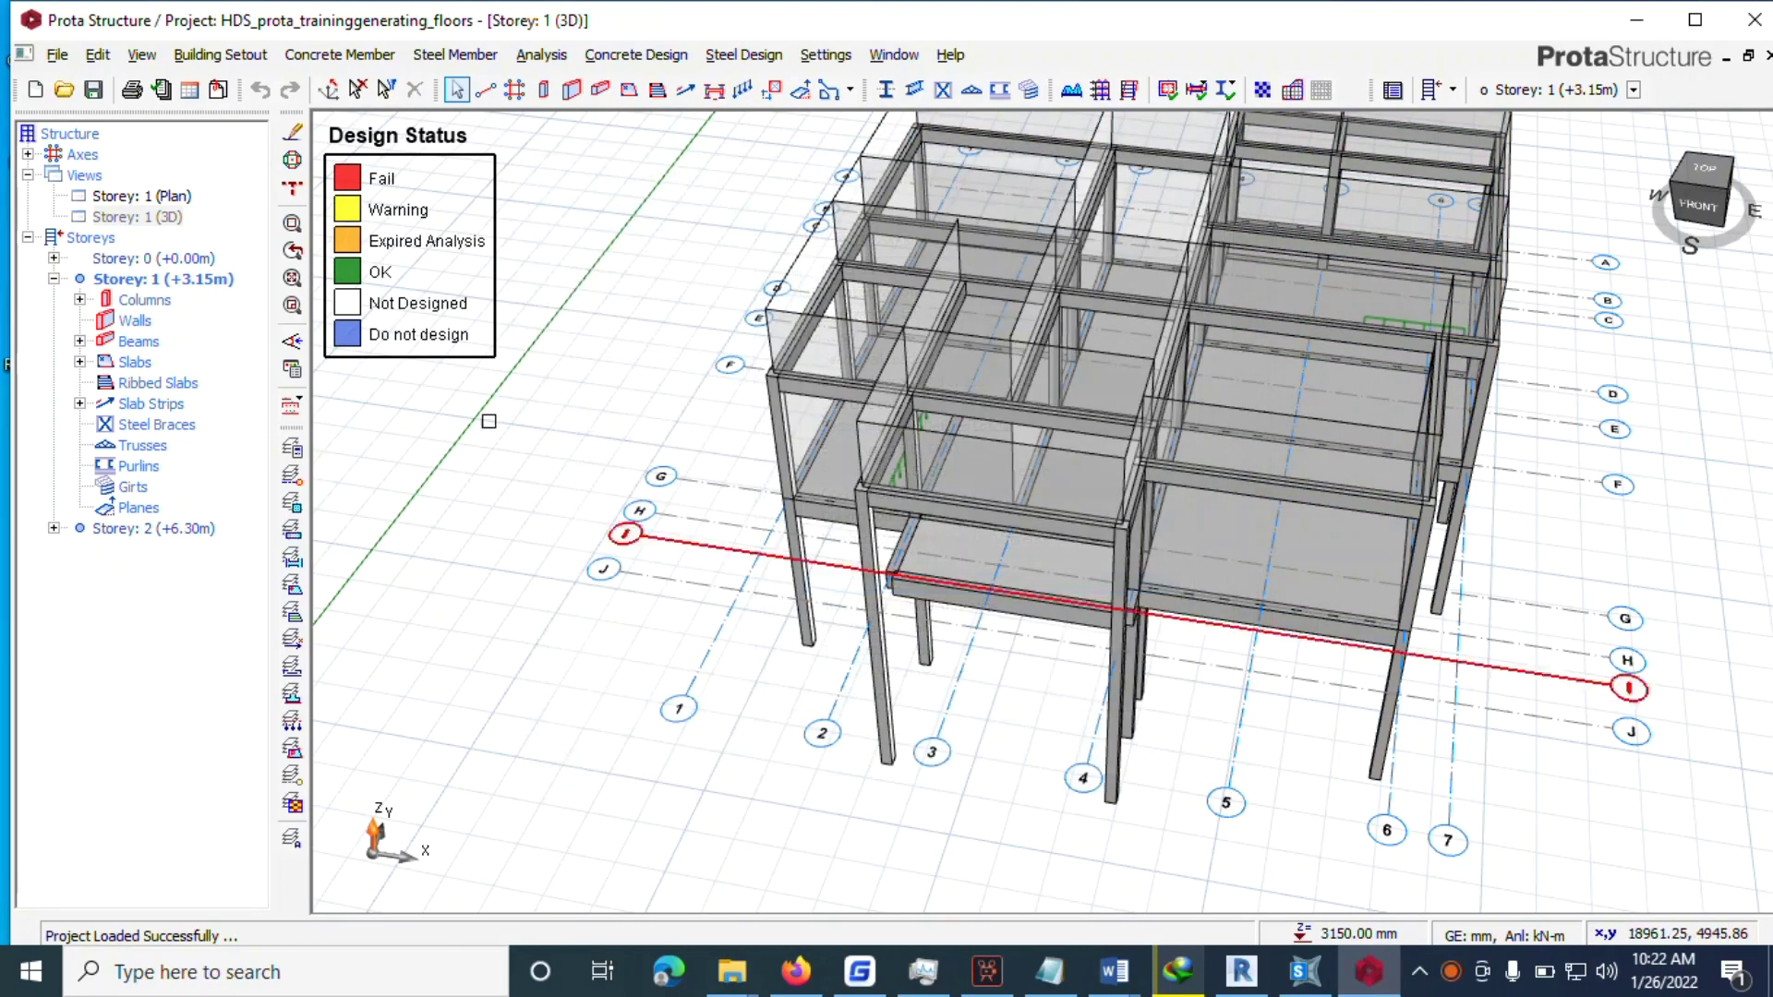
middle_drag(852, 660, 805, 637)
middle_drag(836, 461, 711, 466)
scroll(975, 432, down, 2)
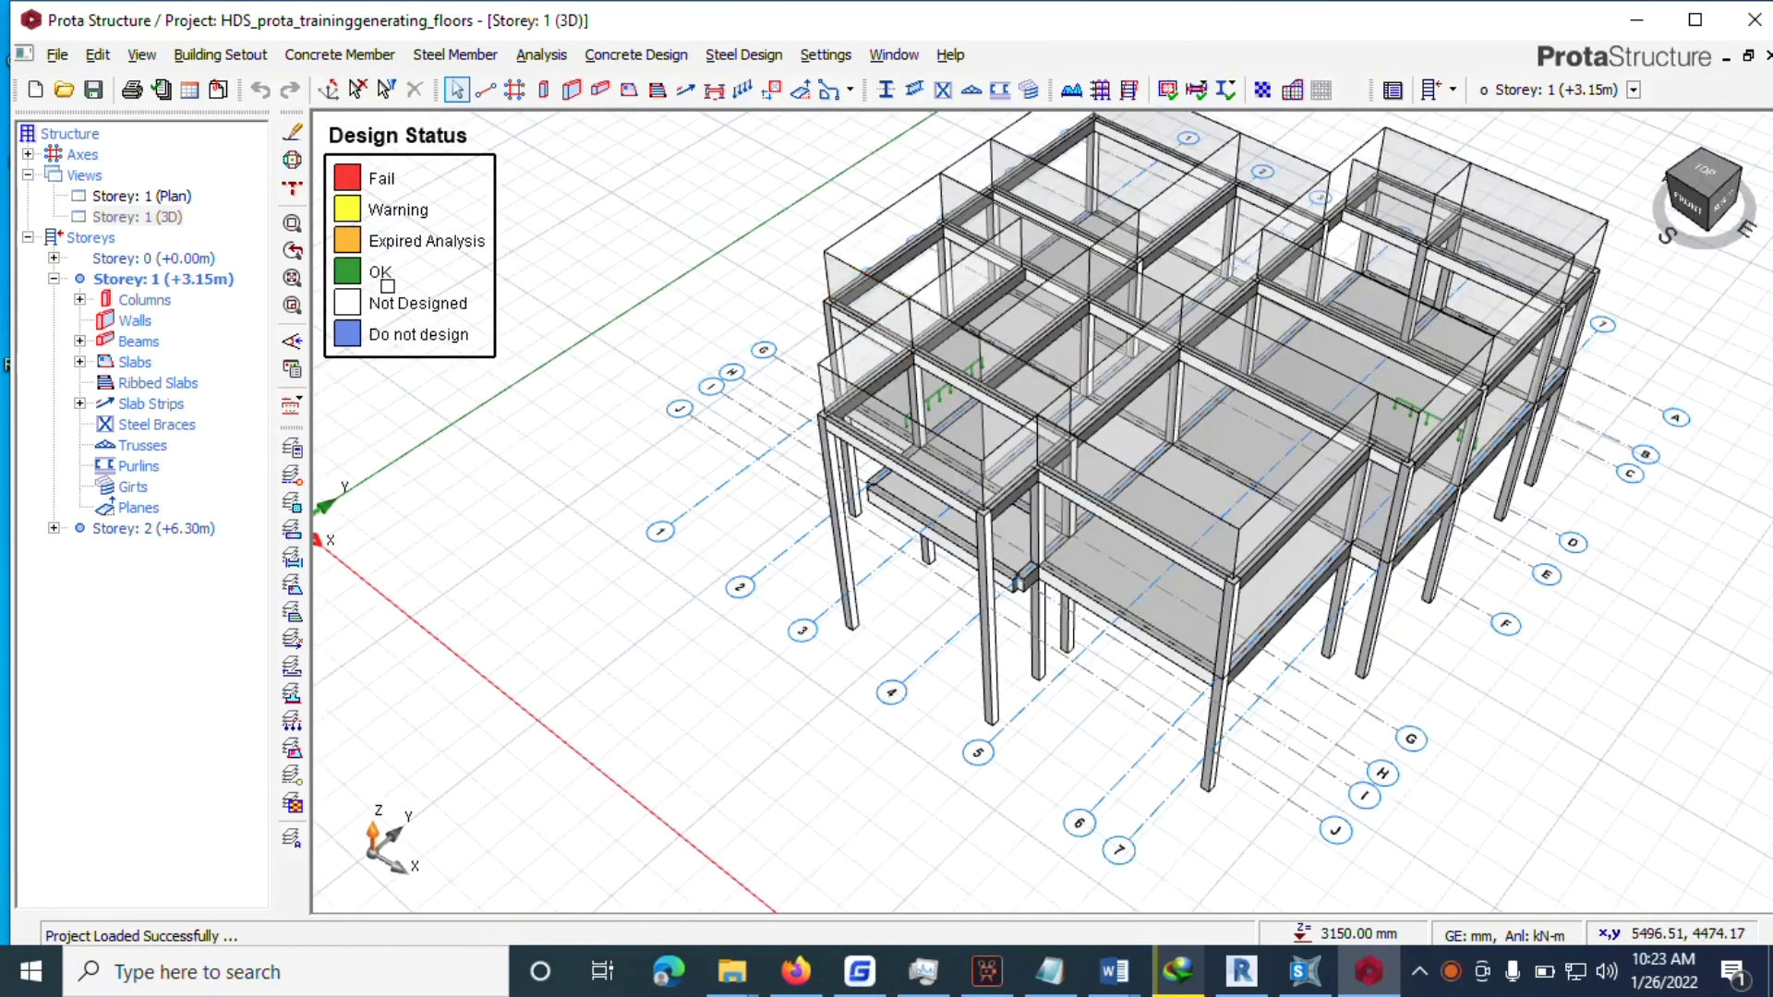
middle_drag(953, 528, 732, 447)
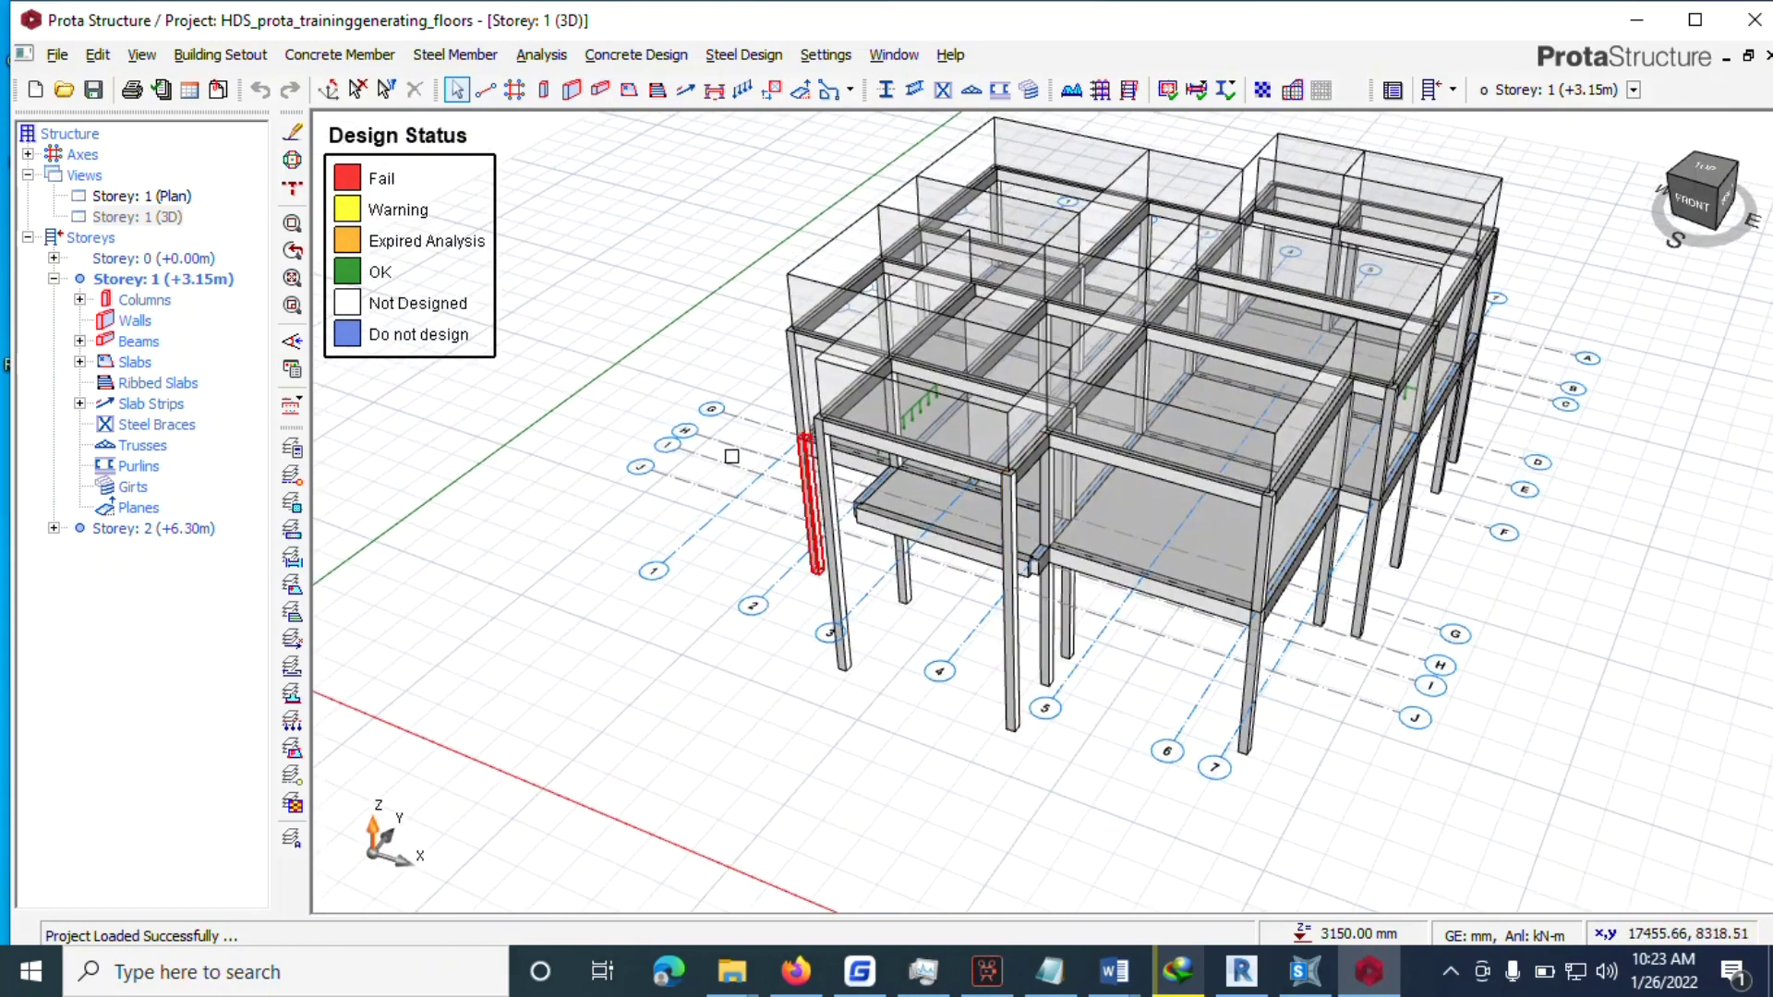
Run Load Decomposition by FE for Storey 2, generating its mesh and calculating the loads transferred from slabs.
click(542, 55)
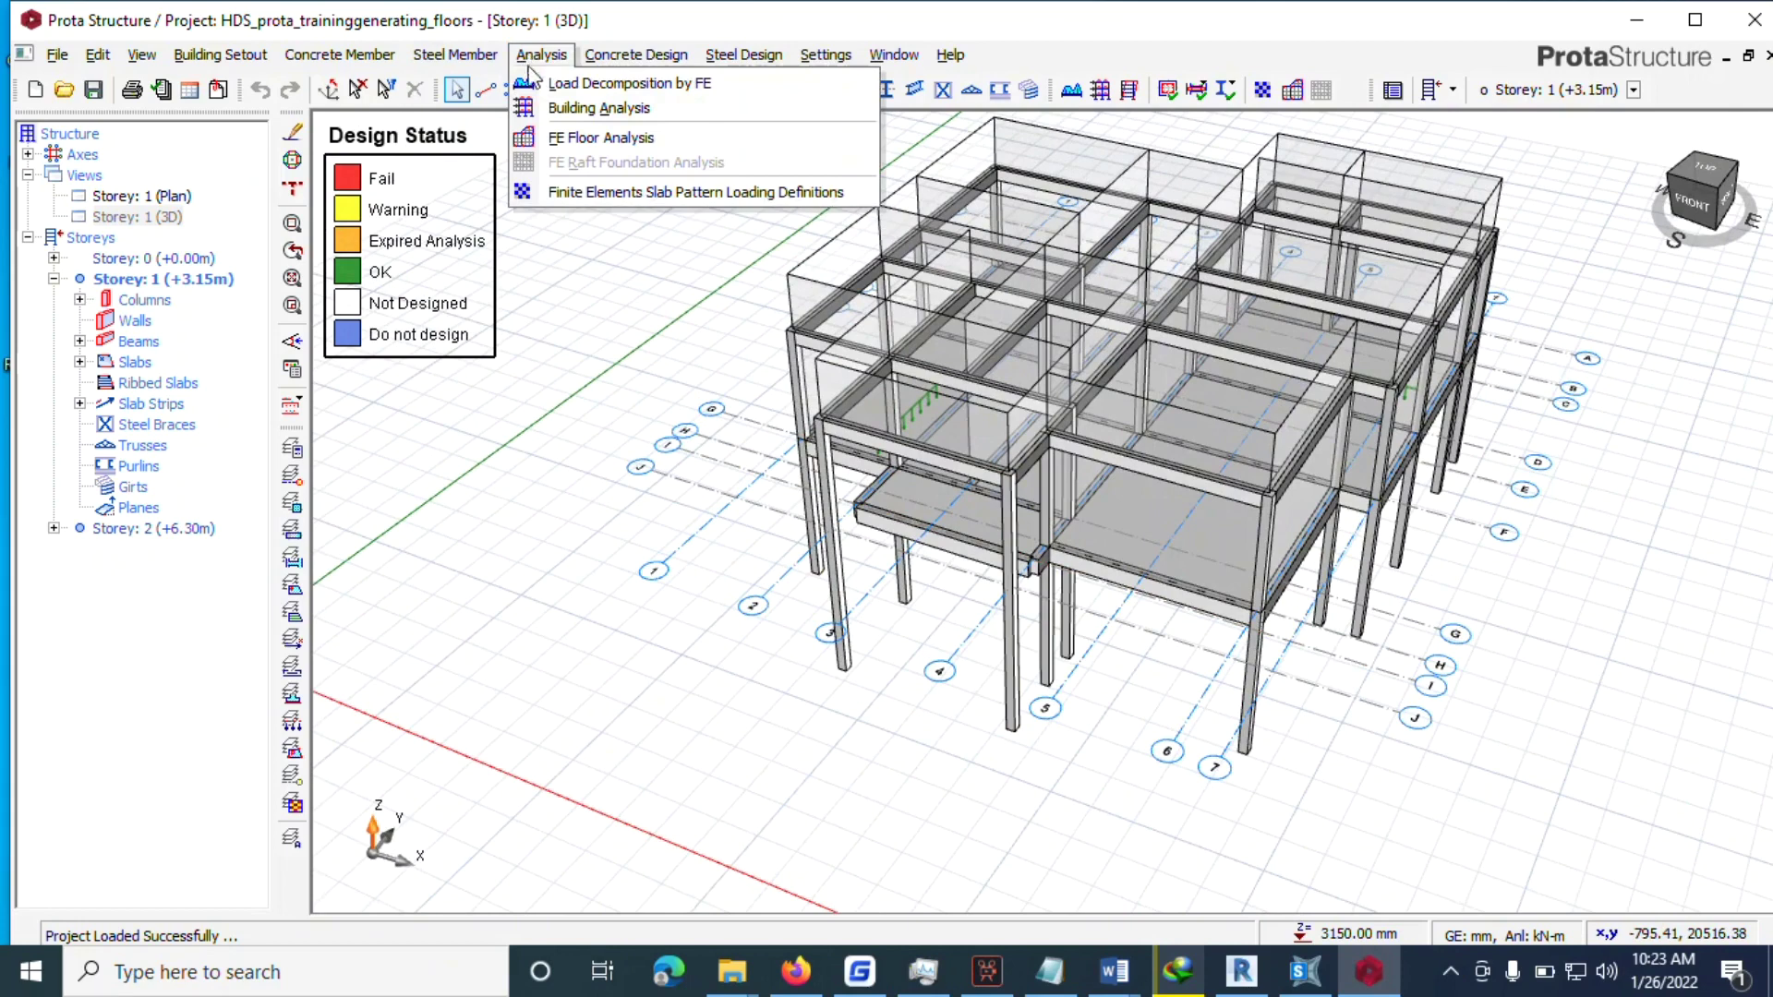
click(545, 85)
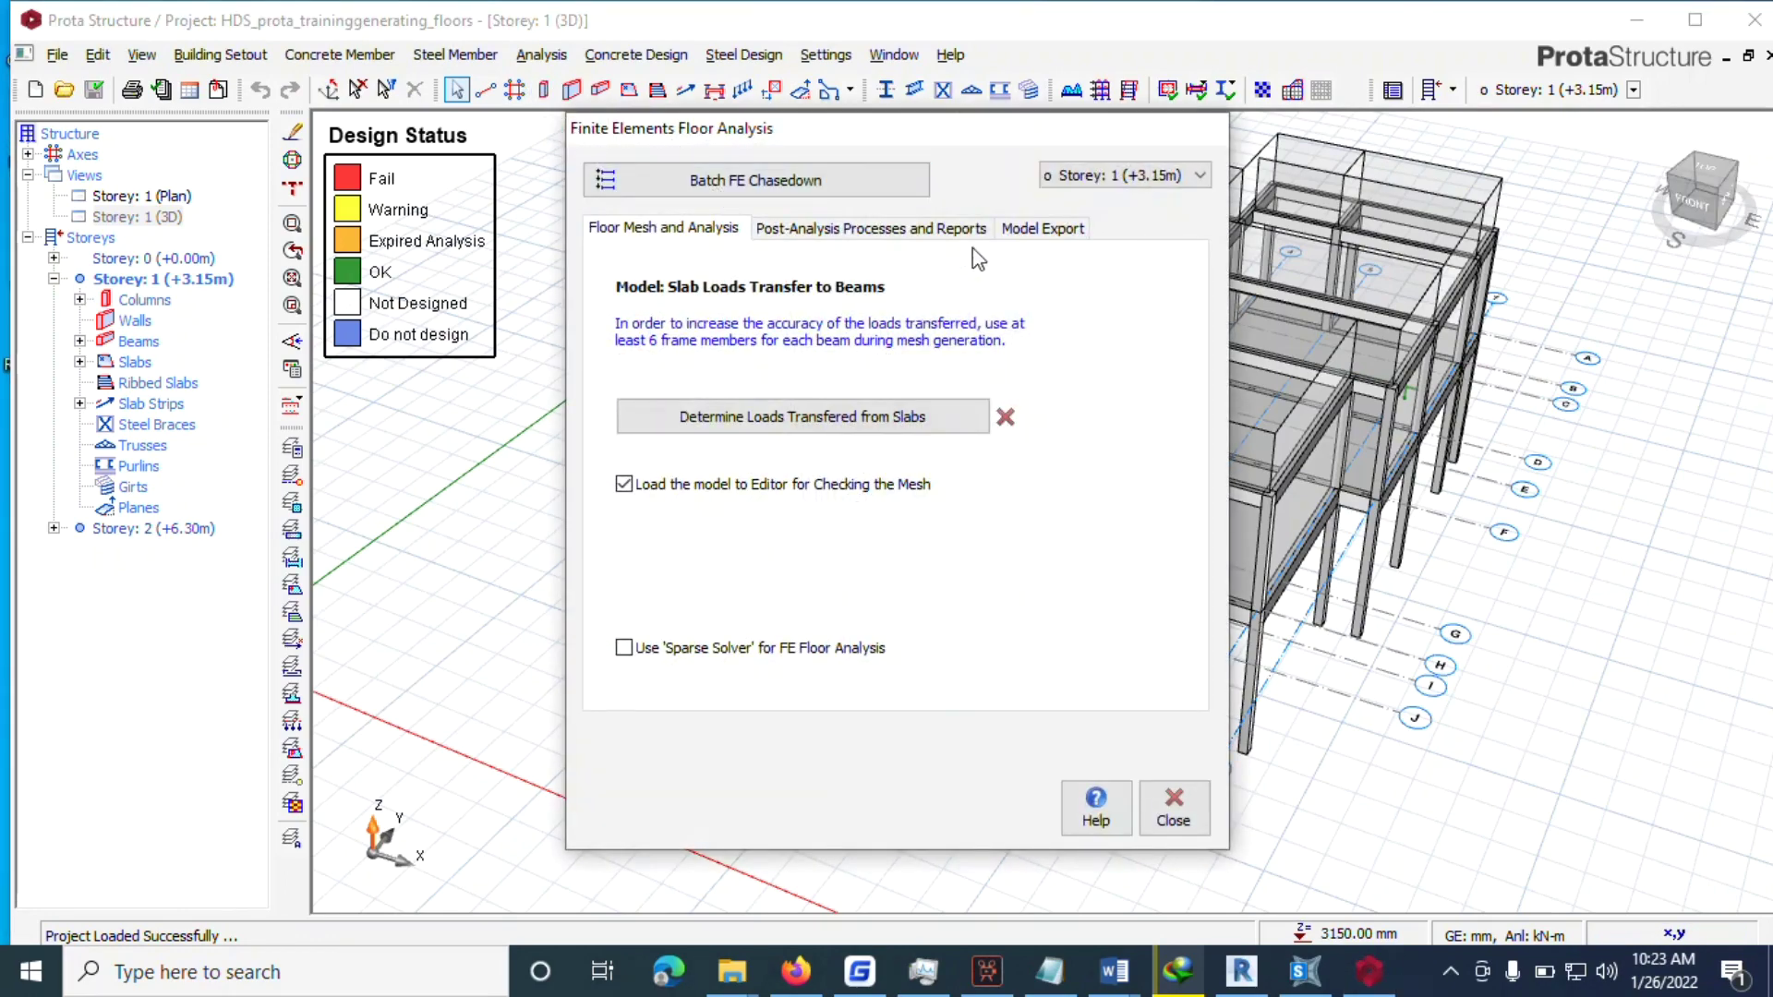
click(1103, 184)
click(1108, 206)
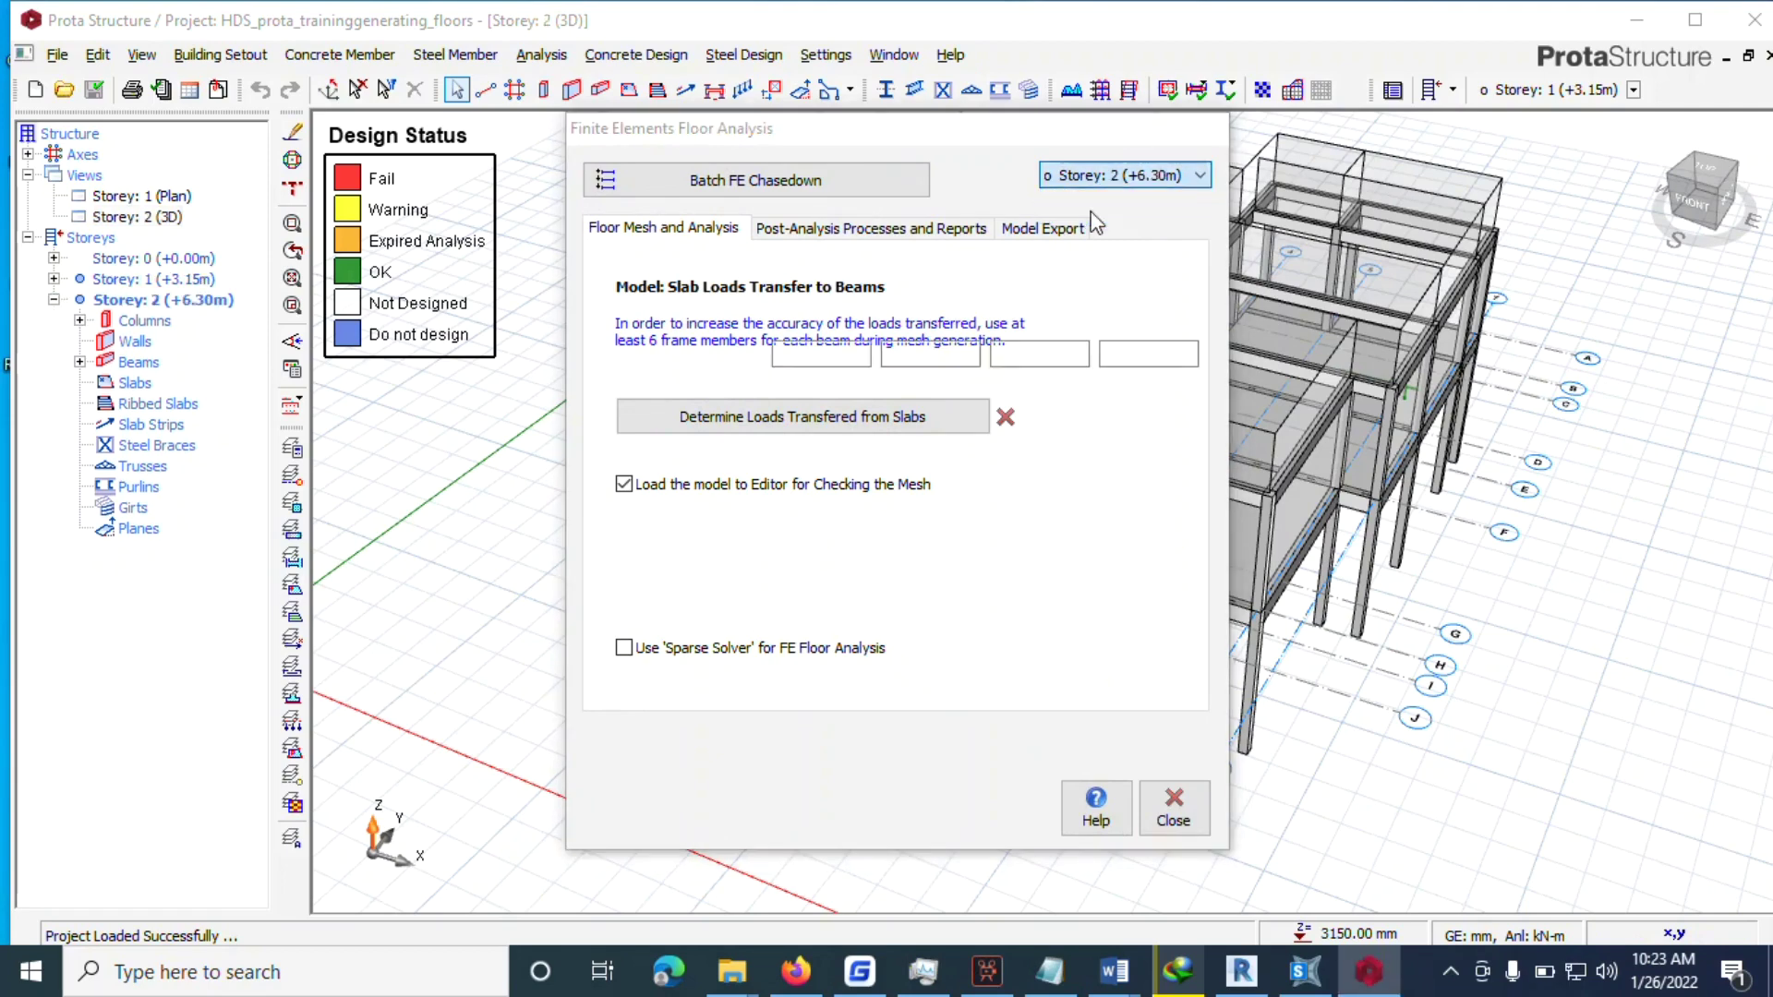
click(776, 420)
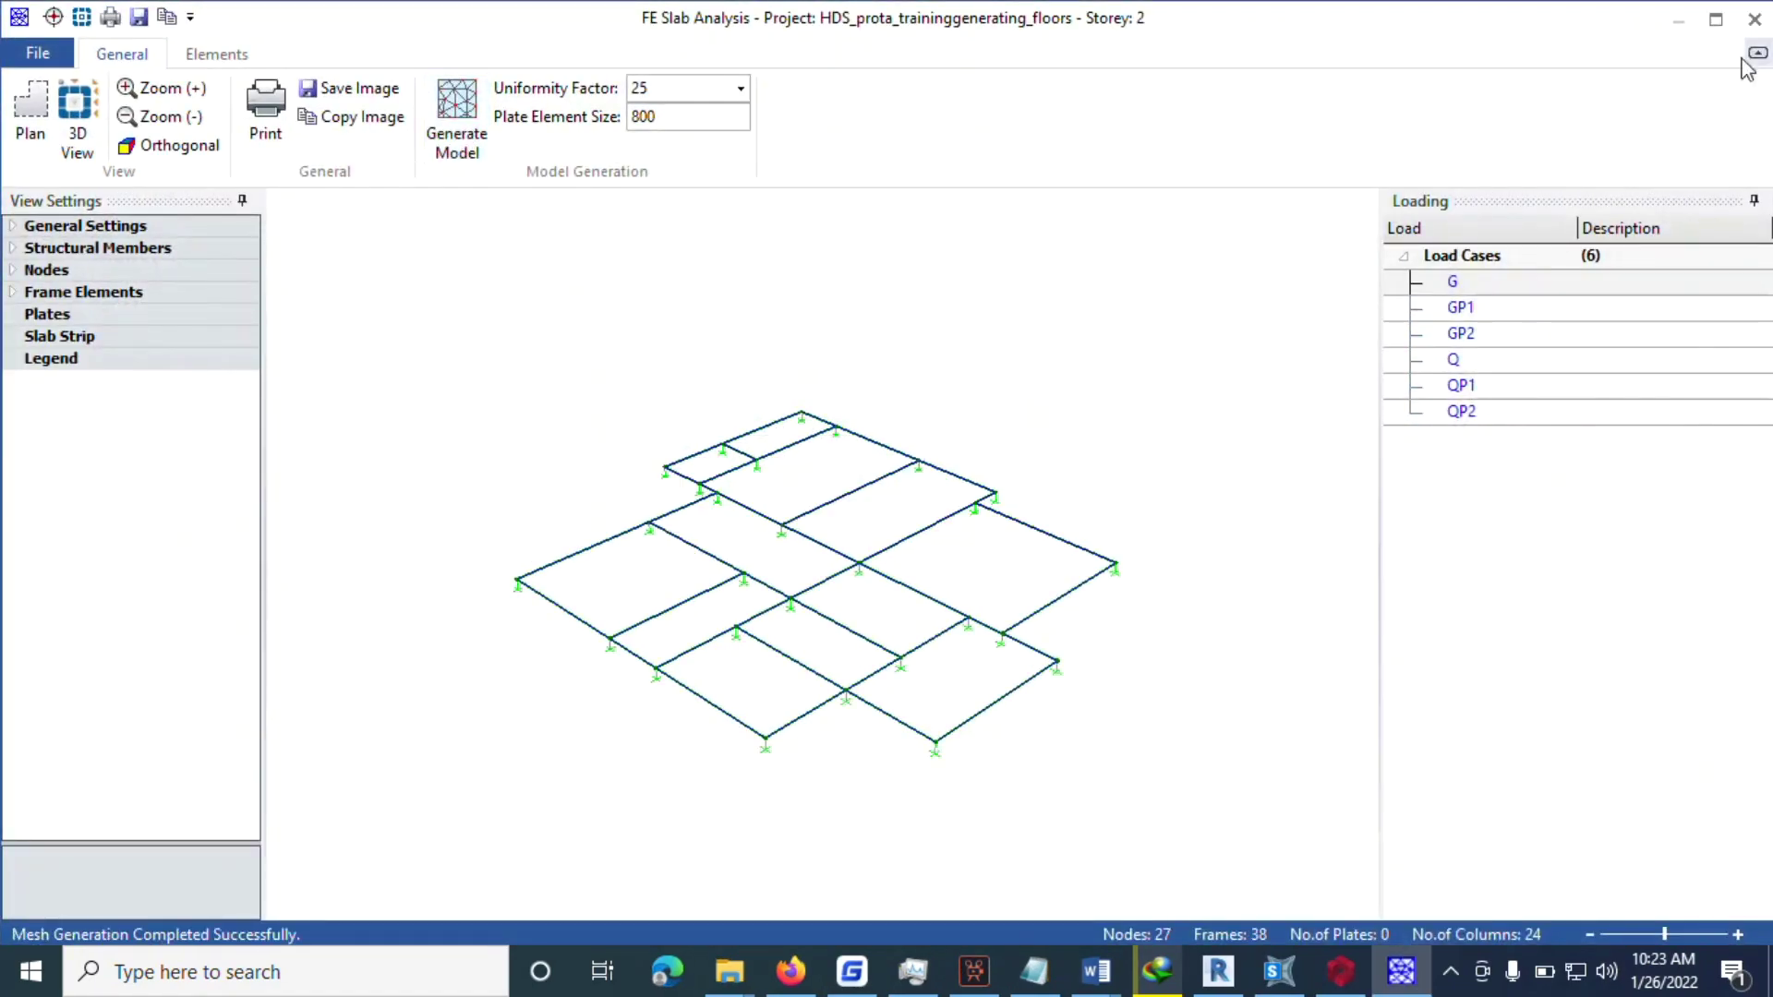
click(1755, 20)
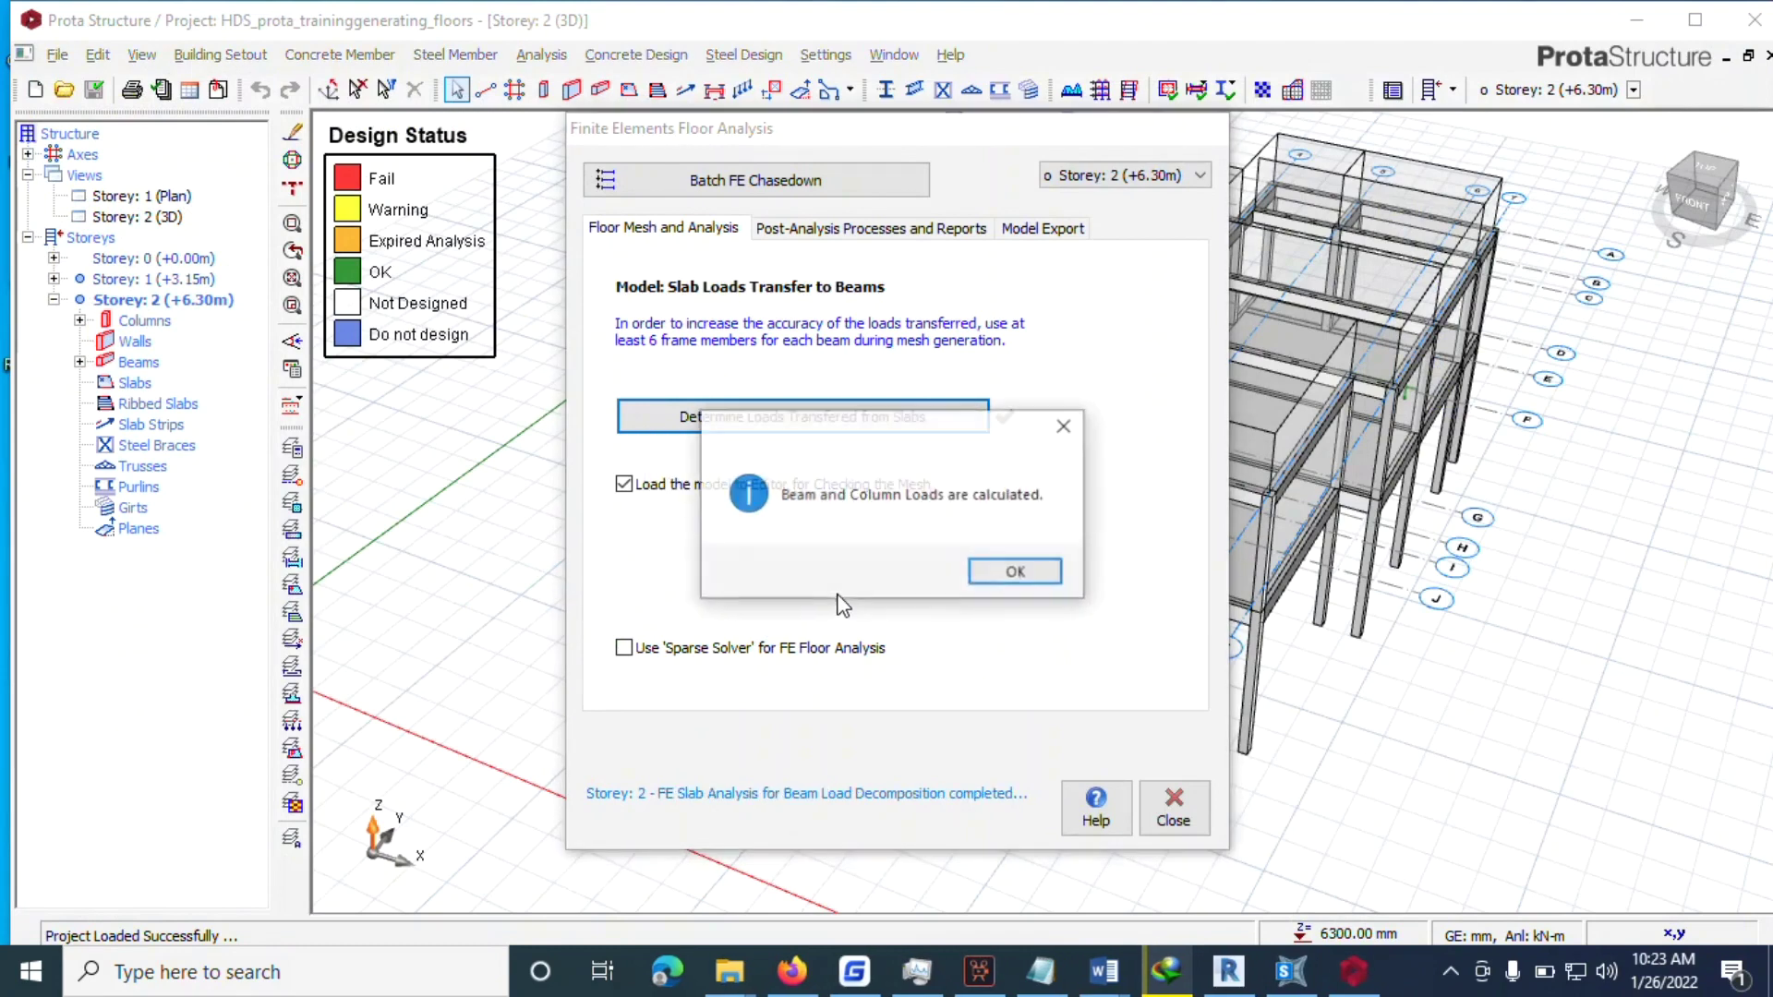
click(1031, 573)
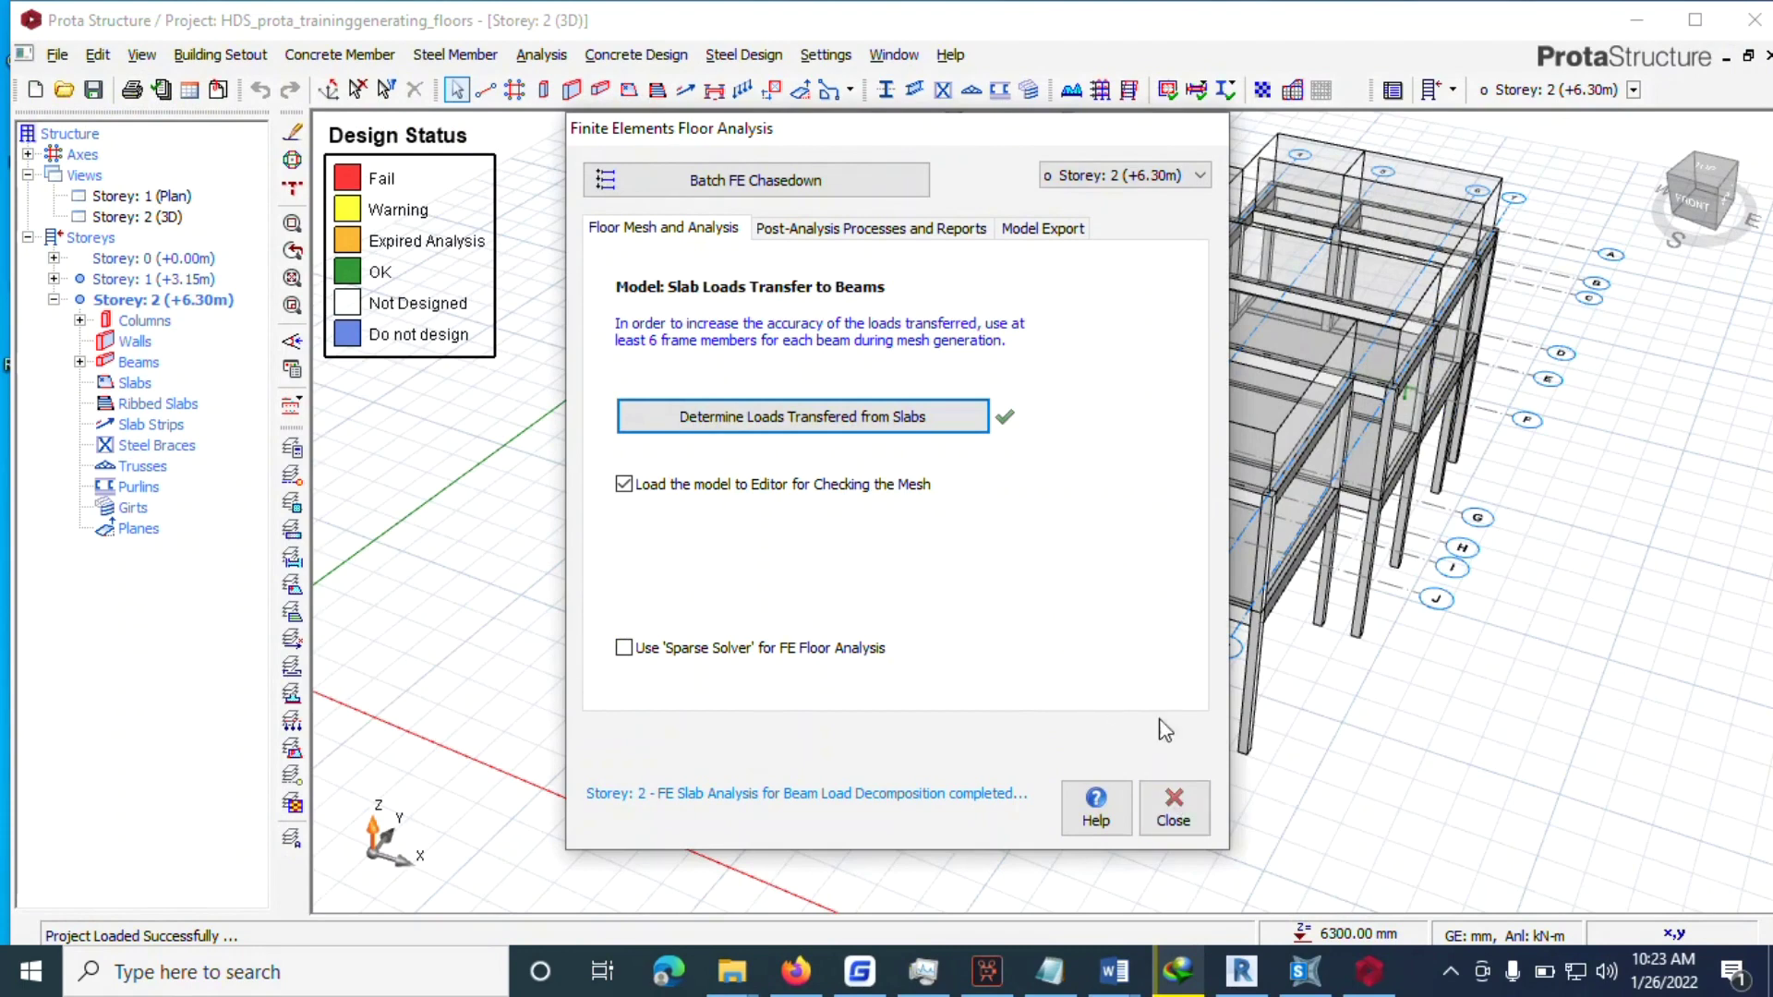
Decompose the Storey 1 slab loads with a generated FE mesh and apply them to all beams in the storey.
click(1123, 181)
click(1111, 197)
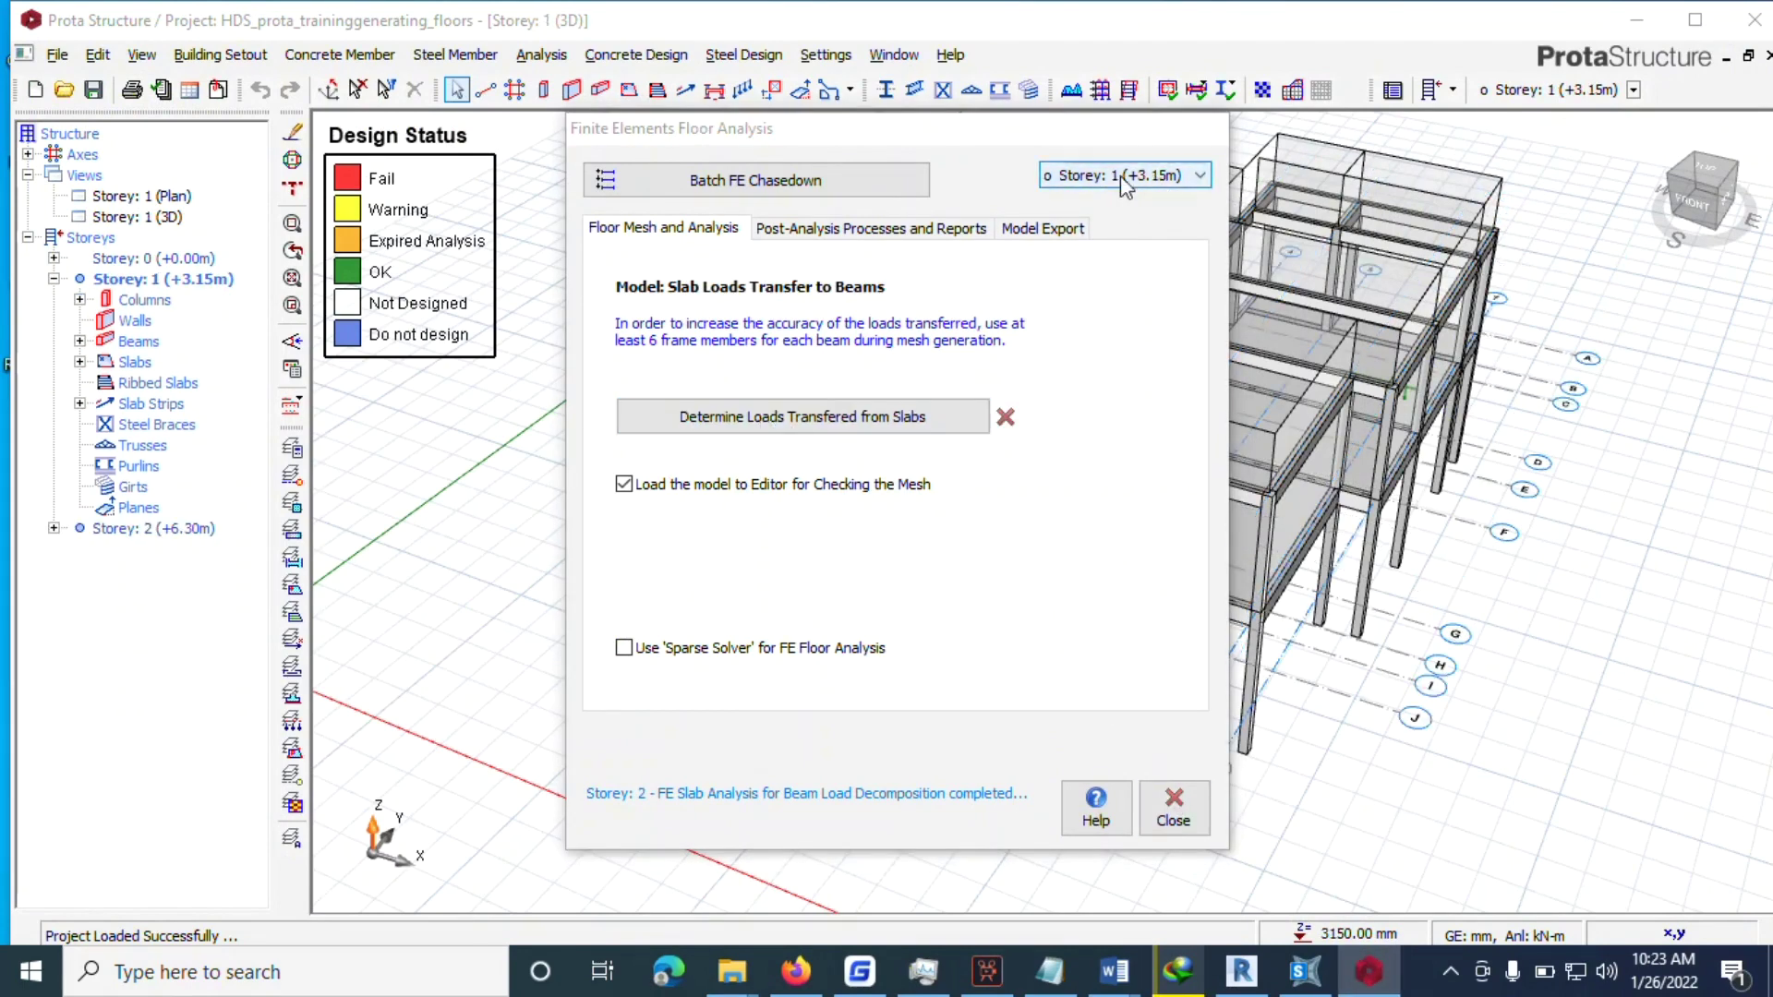
click(796, 415)
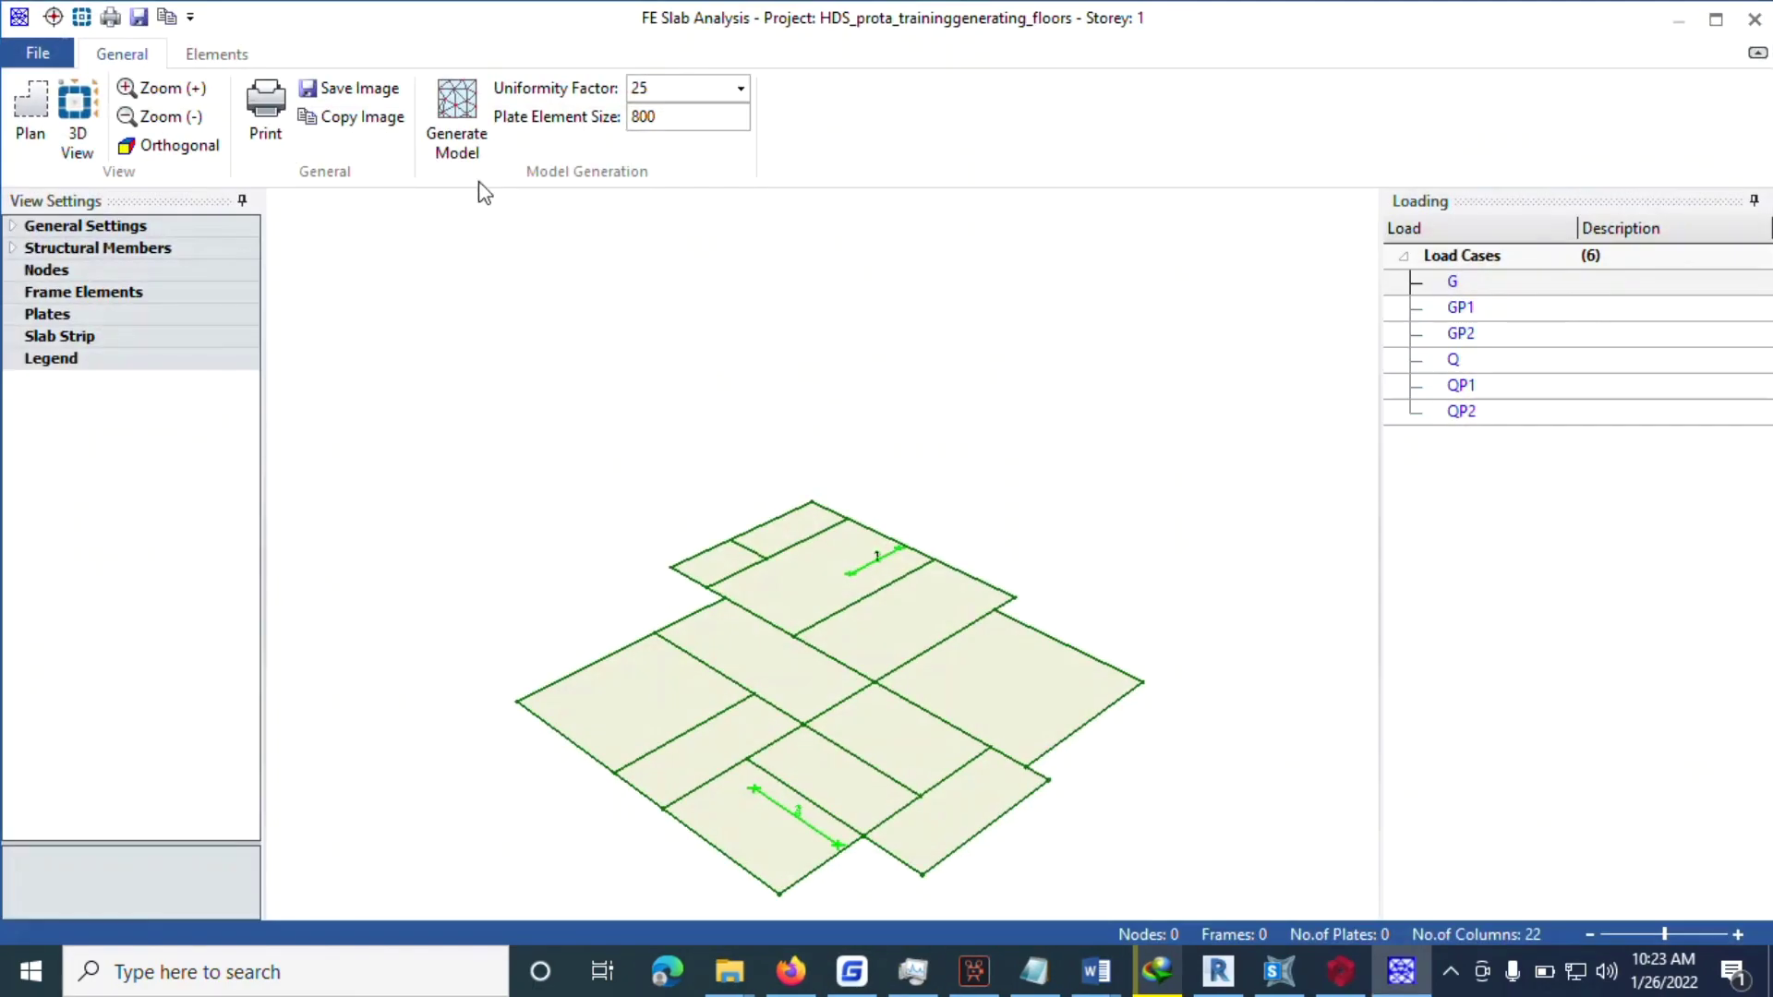
click(444, 135)
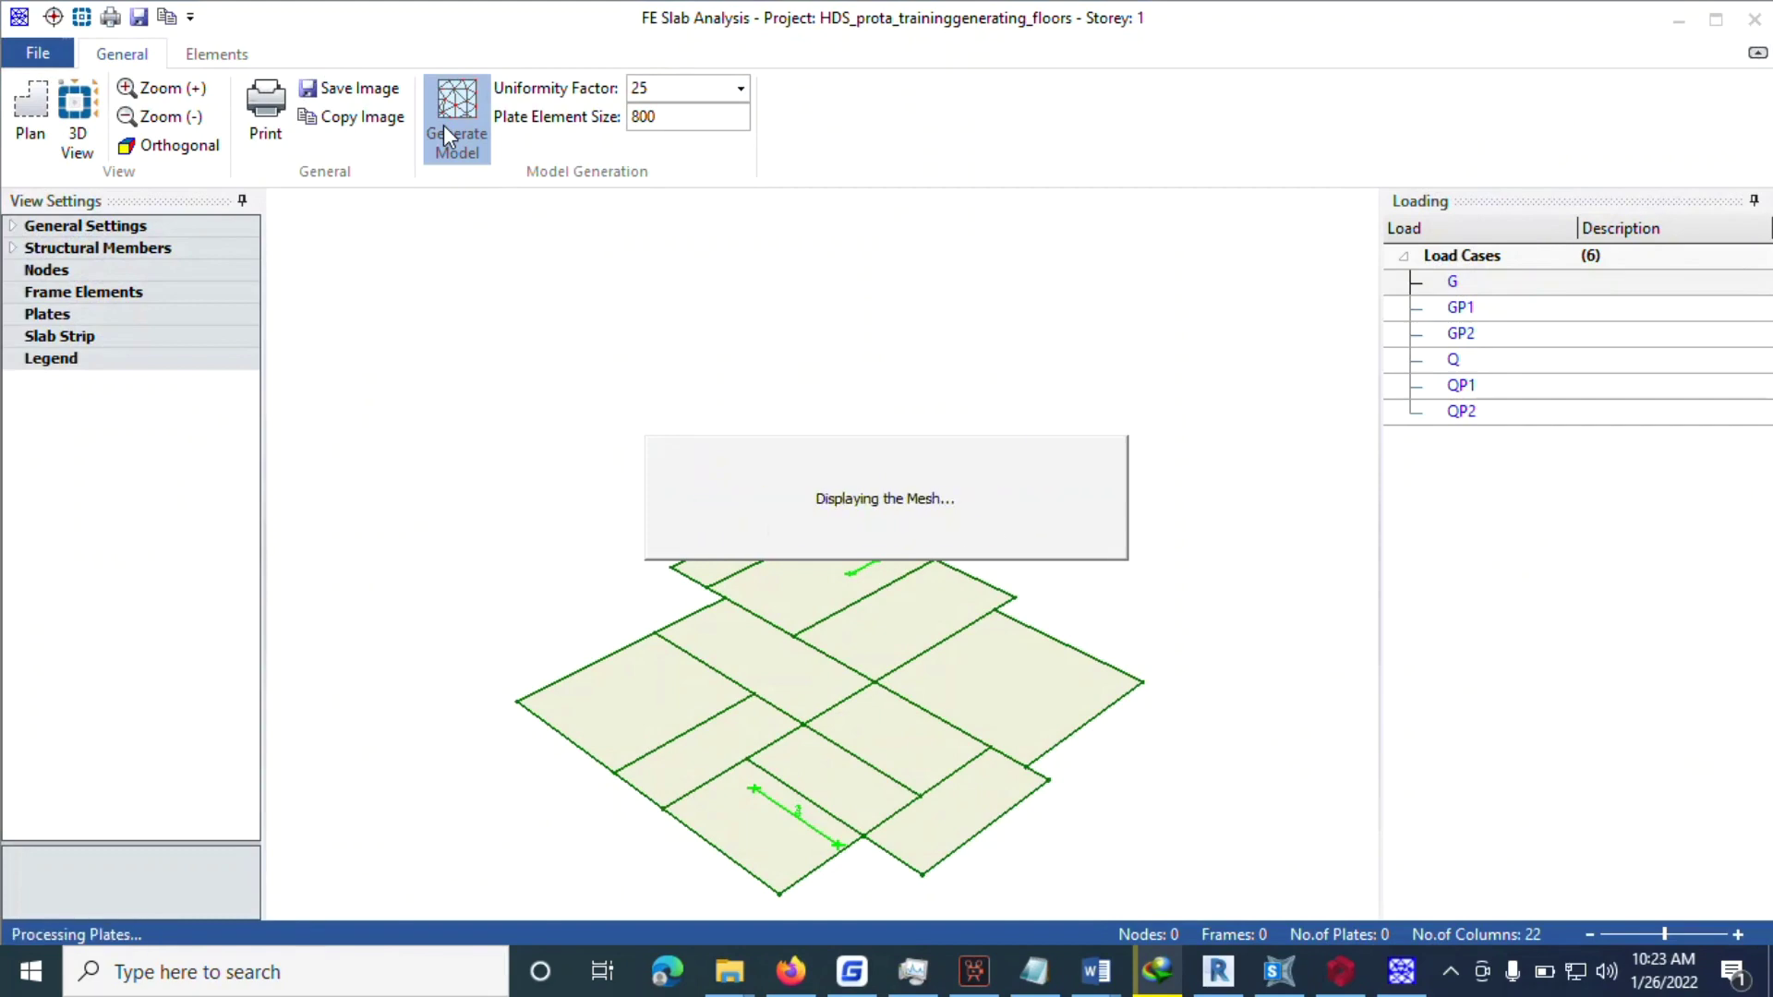
click(1754, 20)
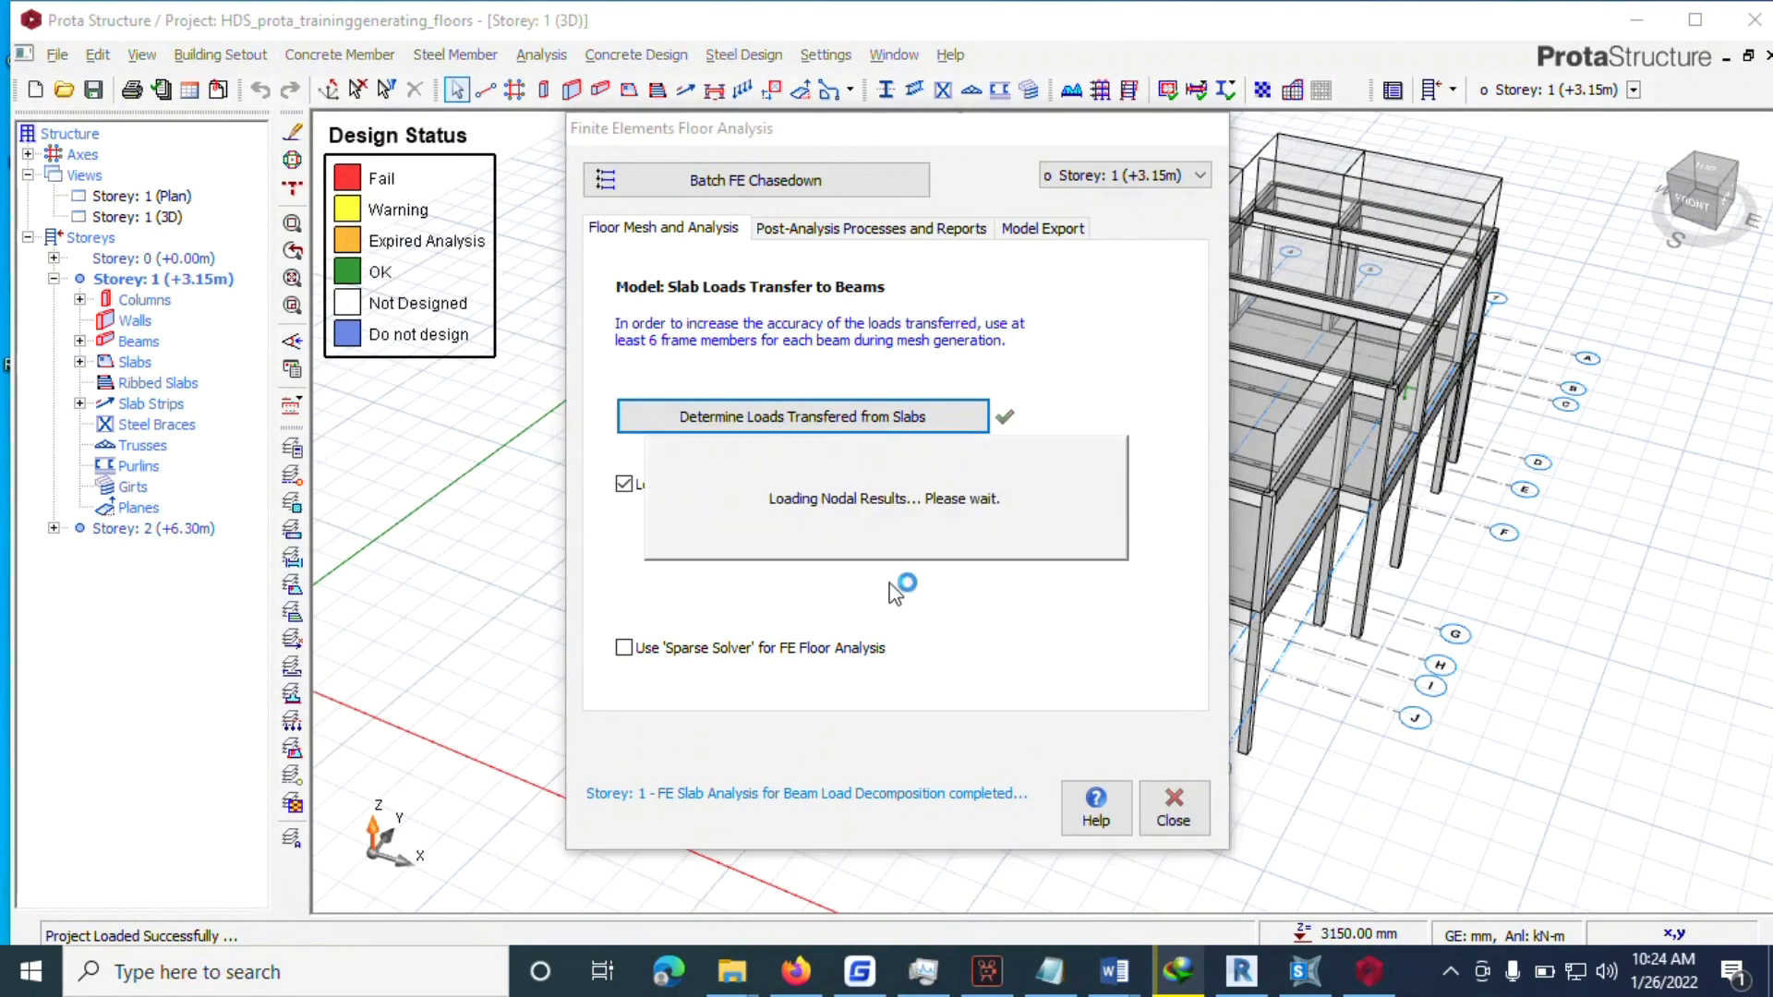
click(1005, 565)
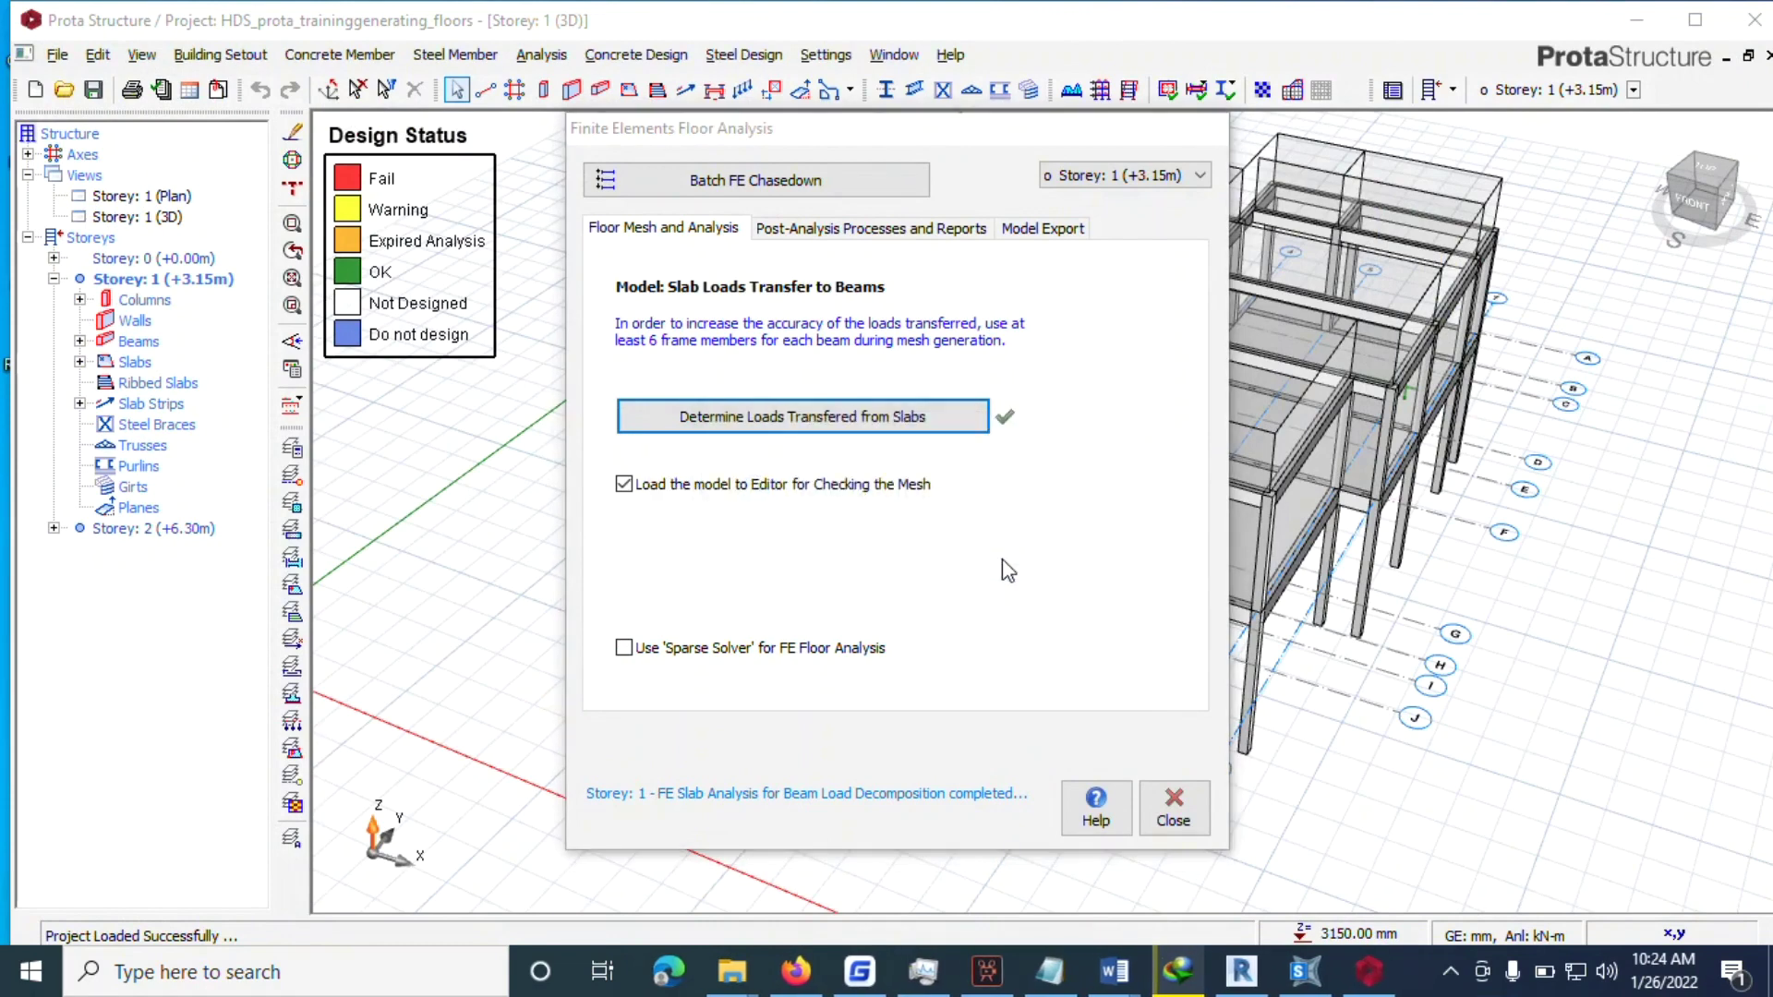
click(1172, 798)
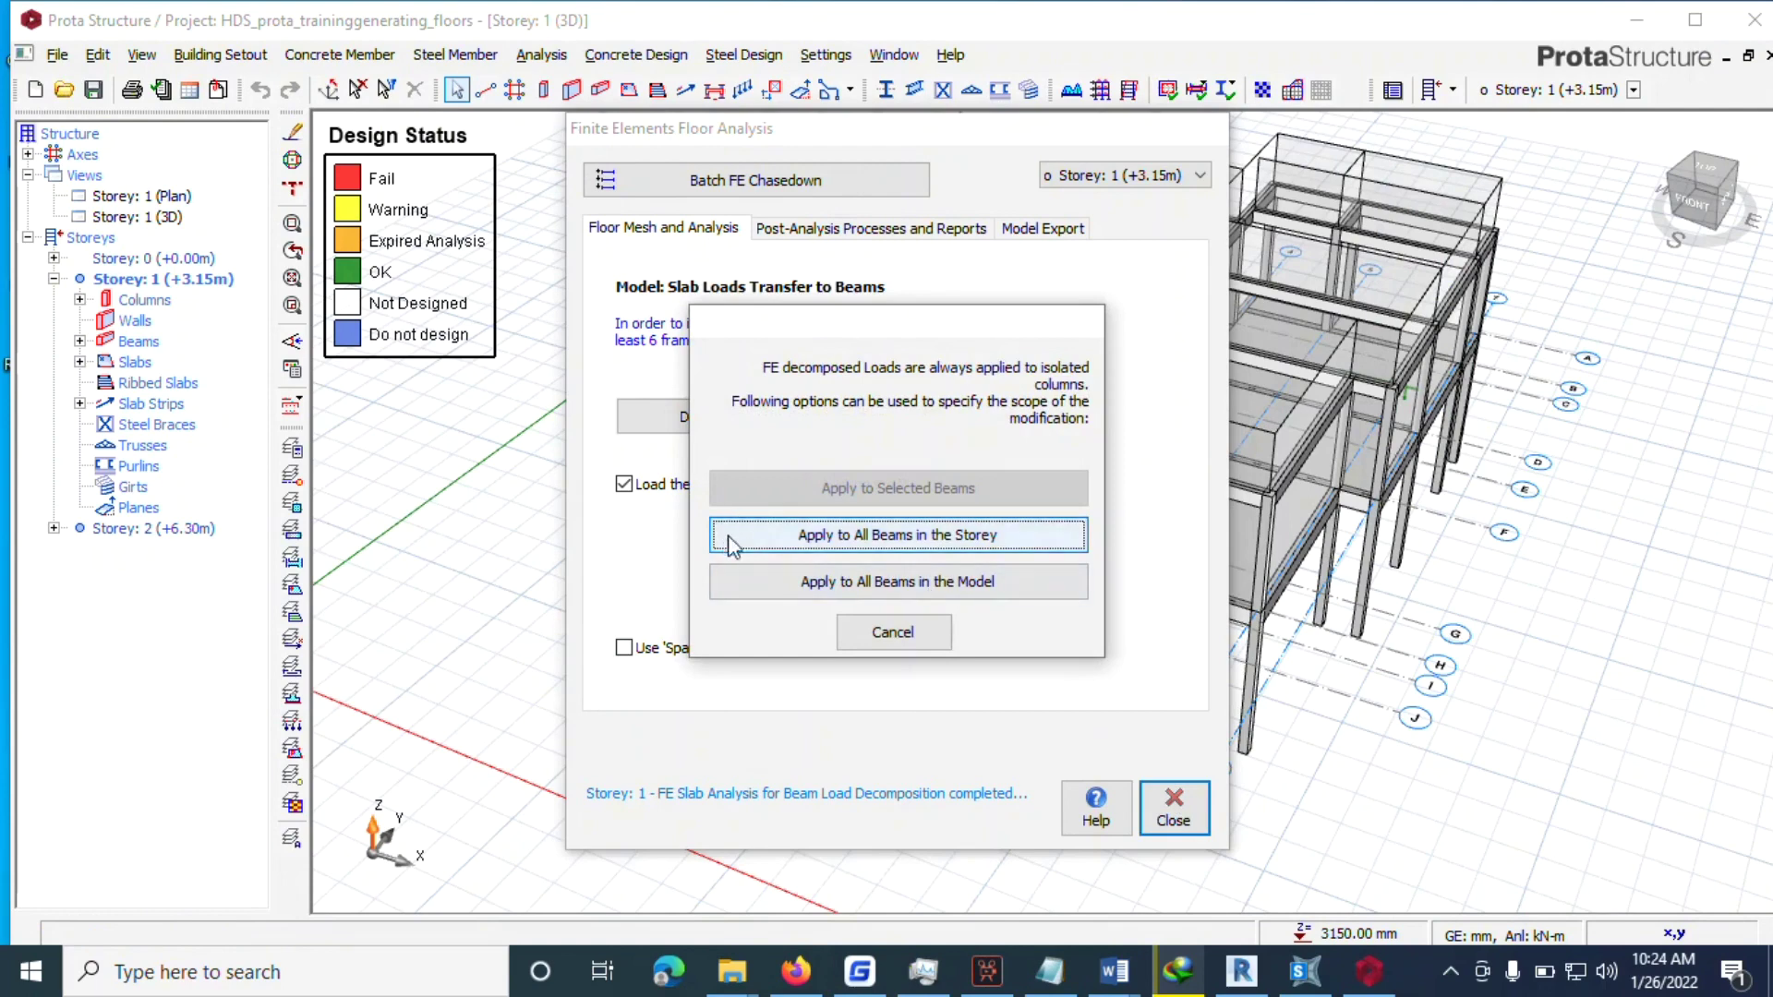
click(951, 534)
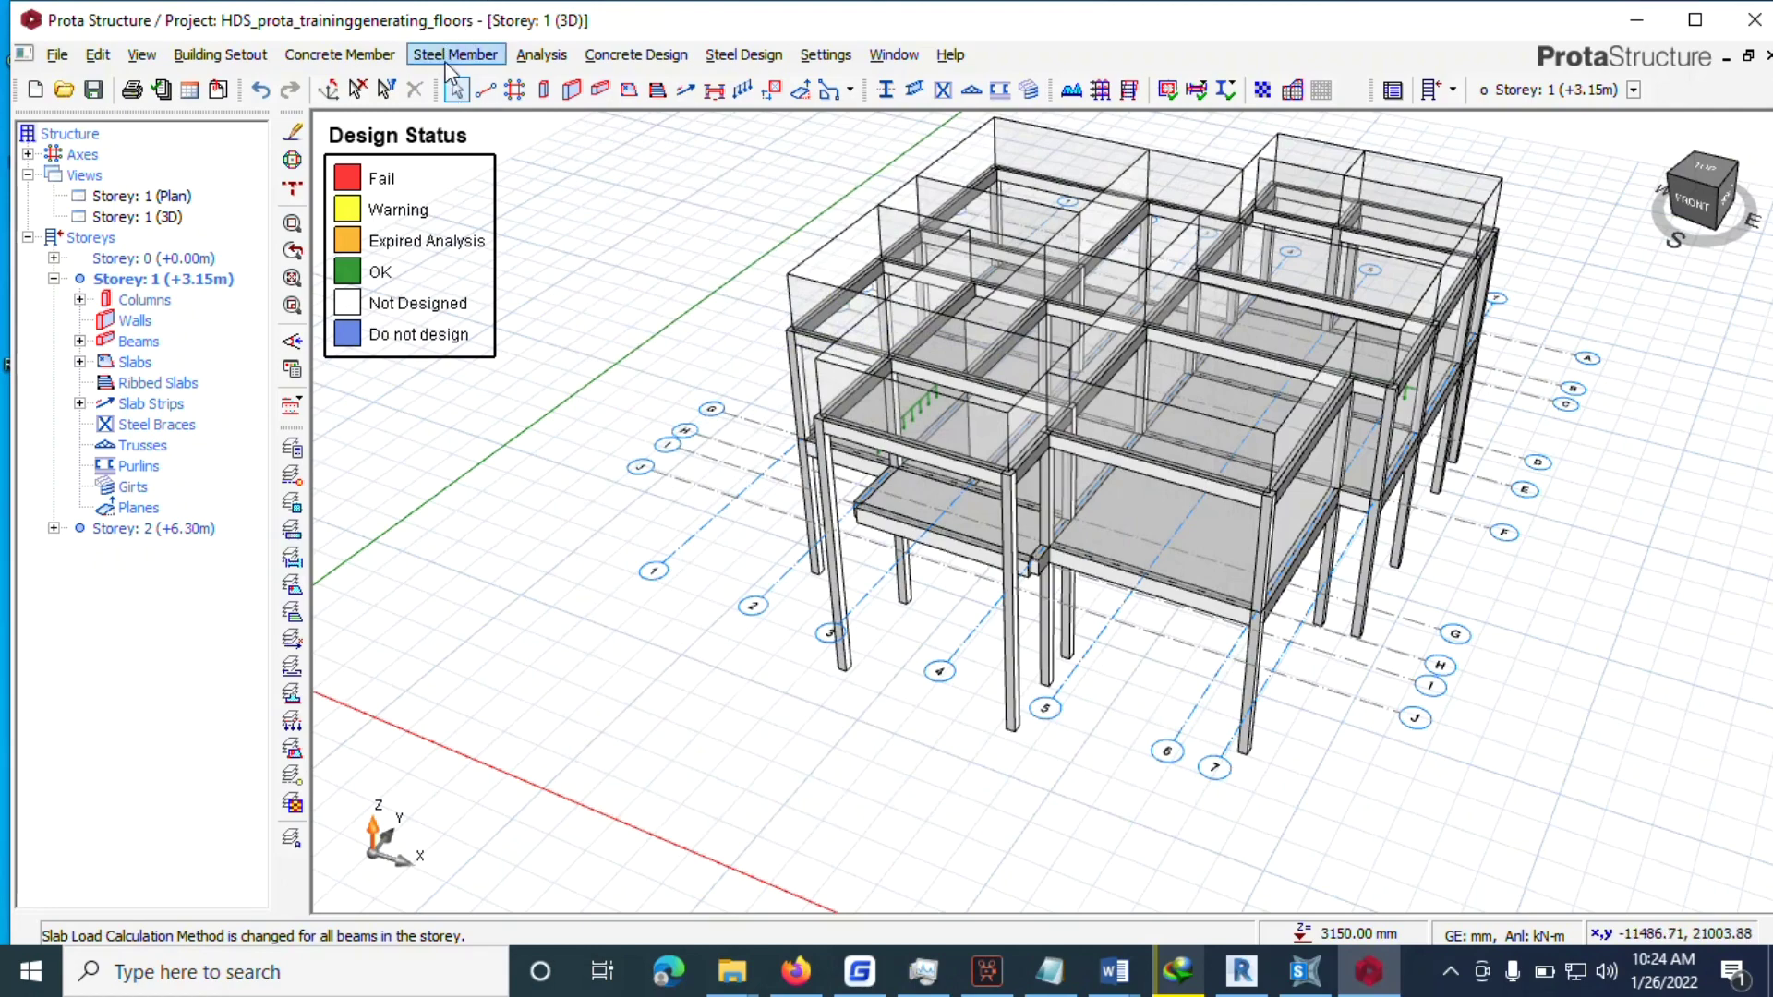
Start FE Floor Analysis and calculate the missing beam loads for Storey 1 with the flanges re-calculated.
click(541, 57)
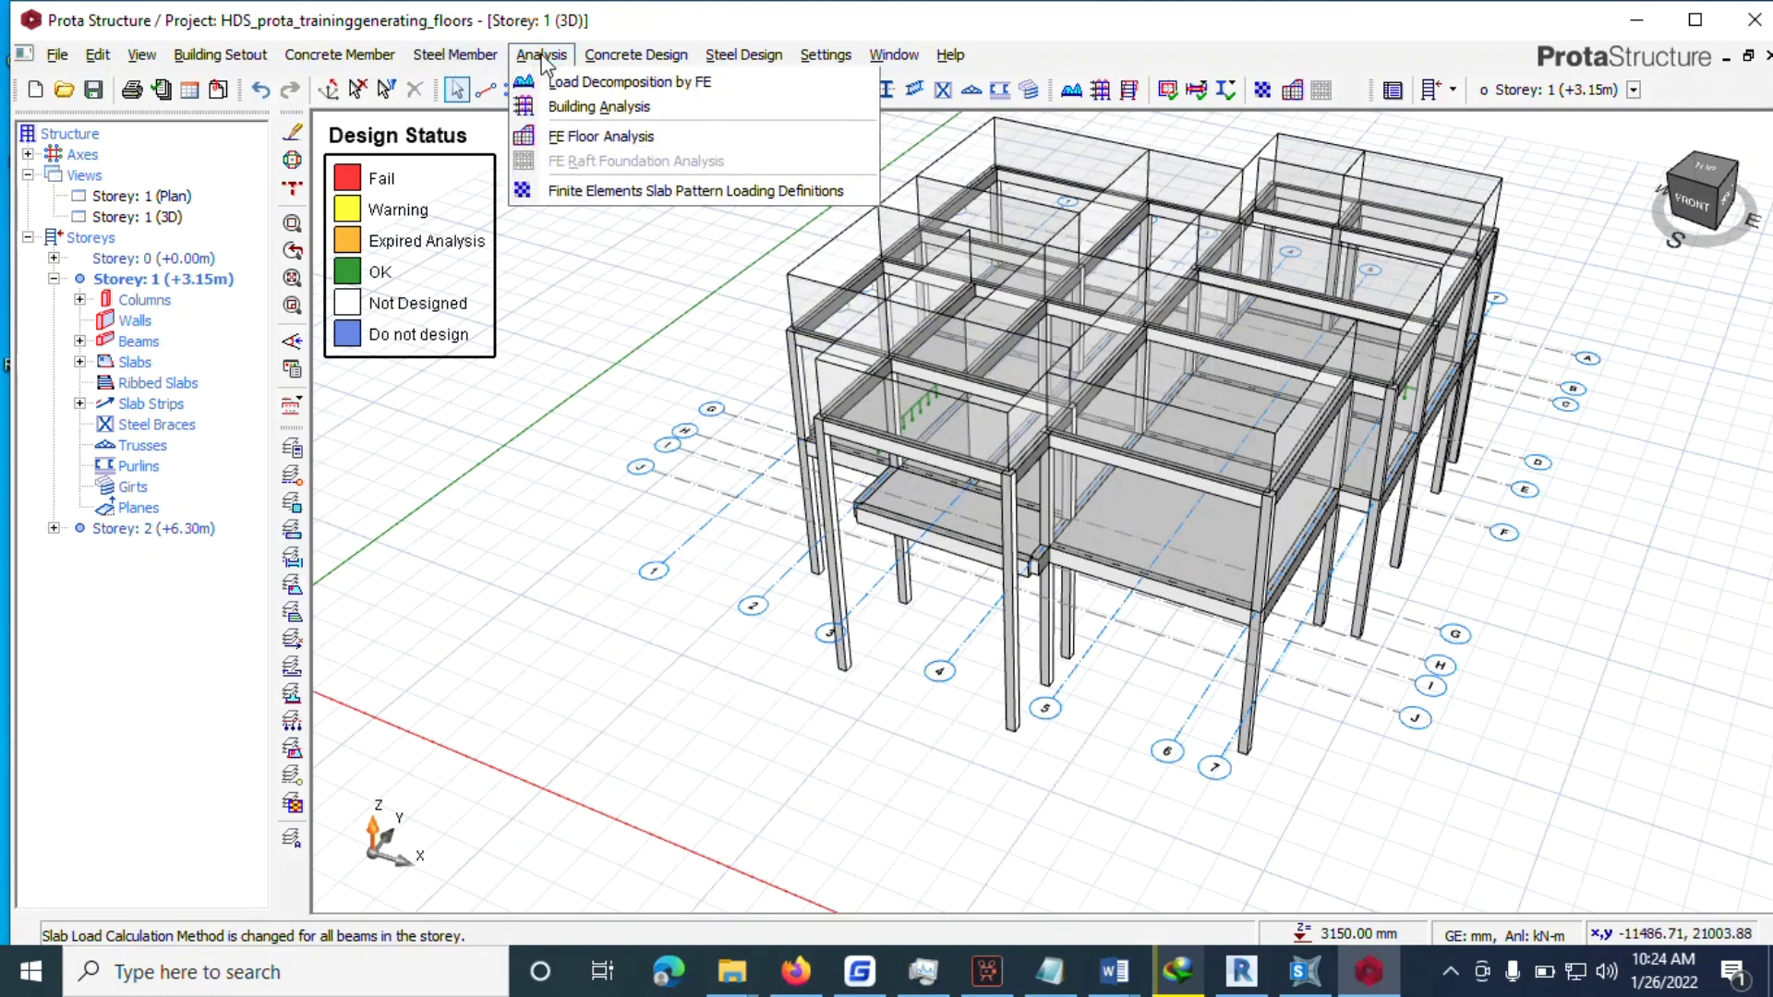
click(577, 139)
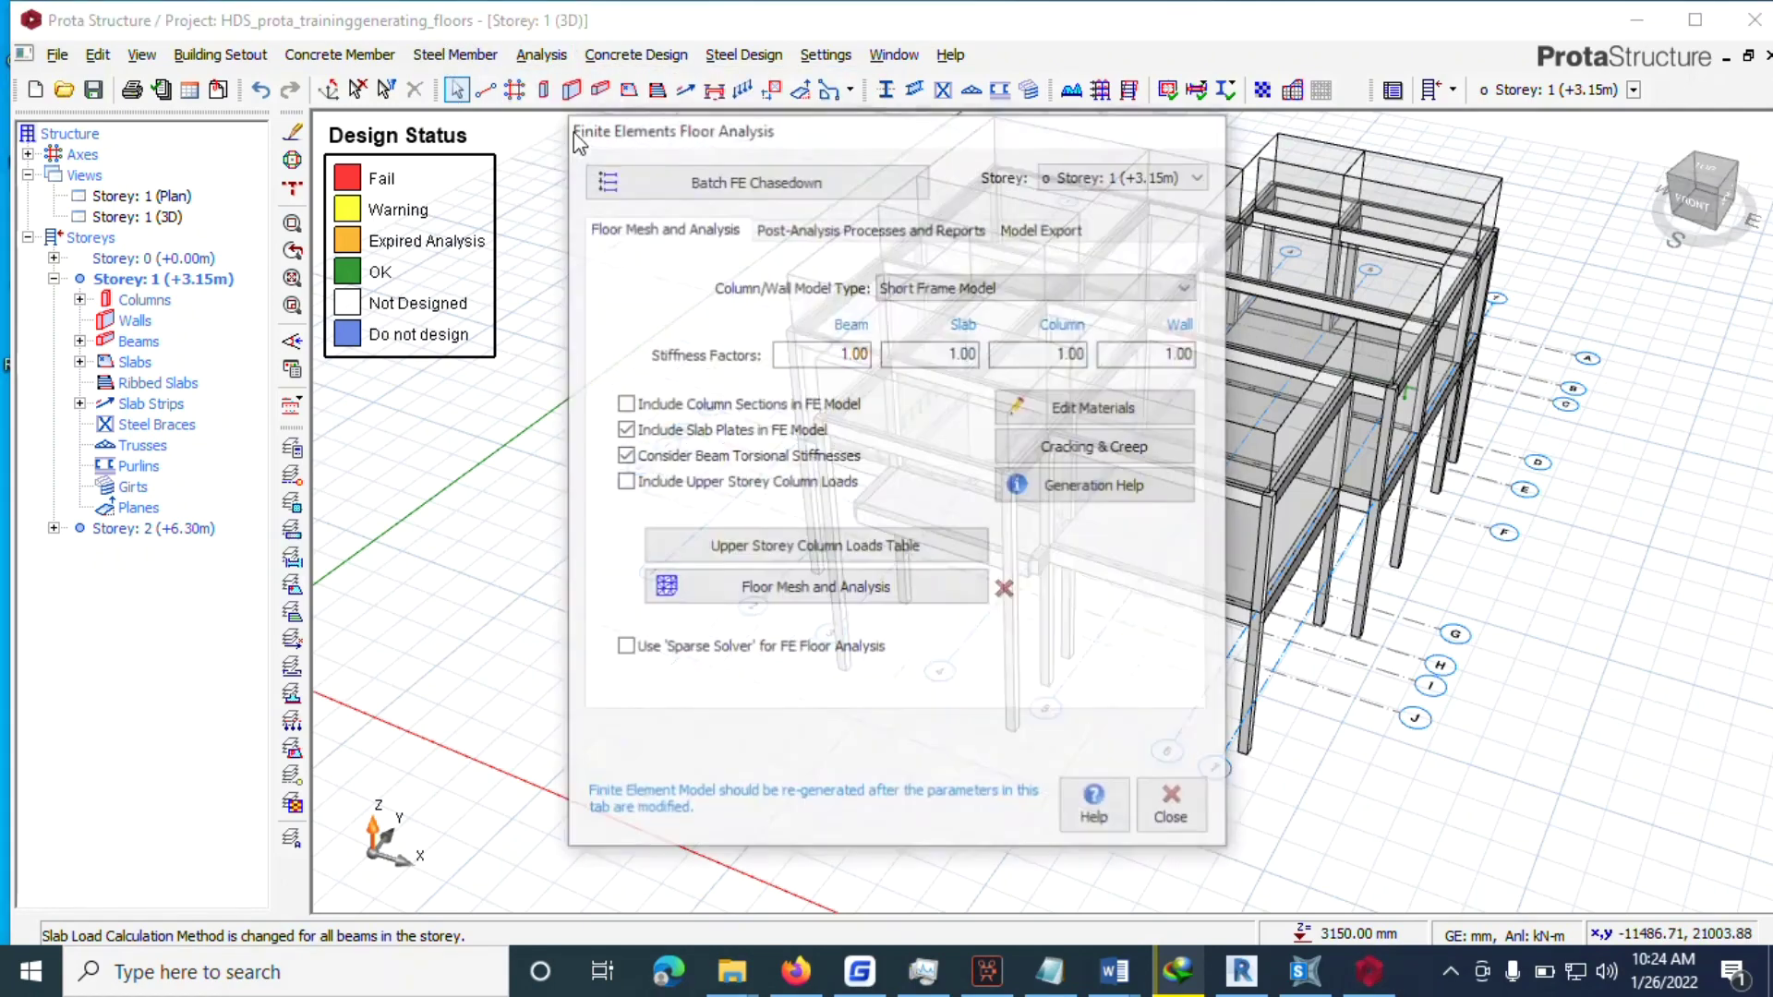
click(1113, 175)
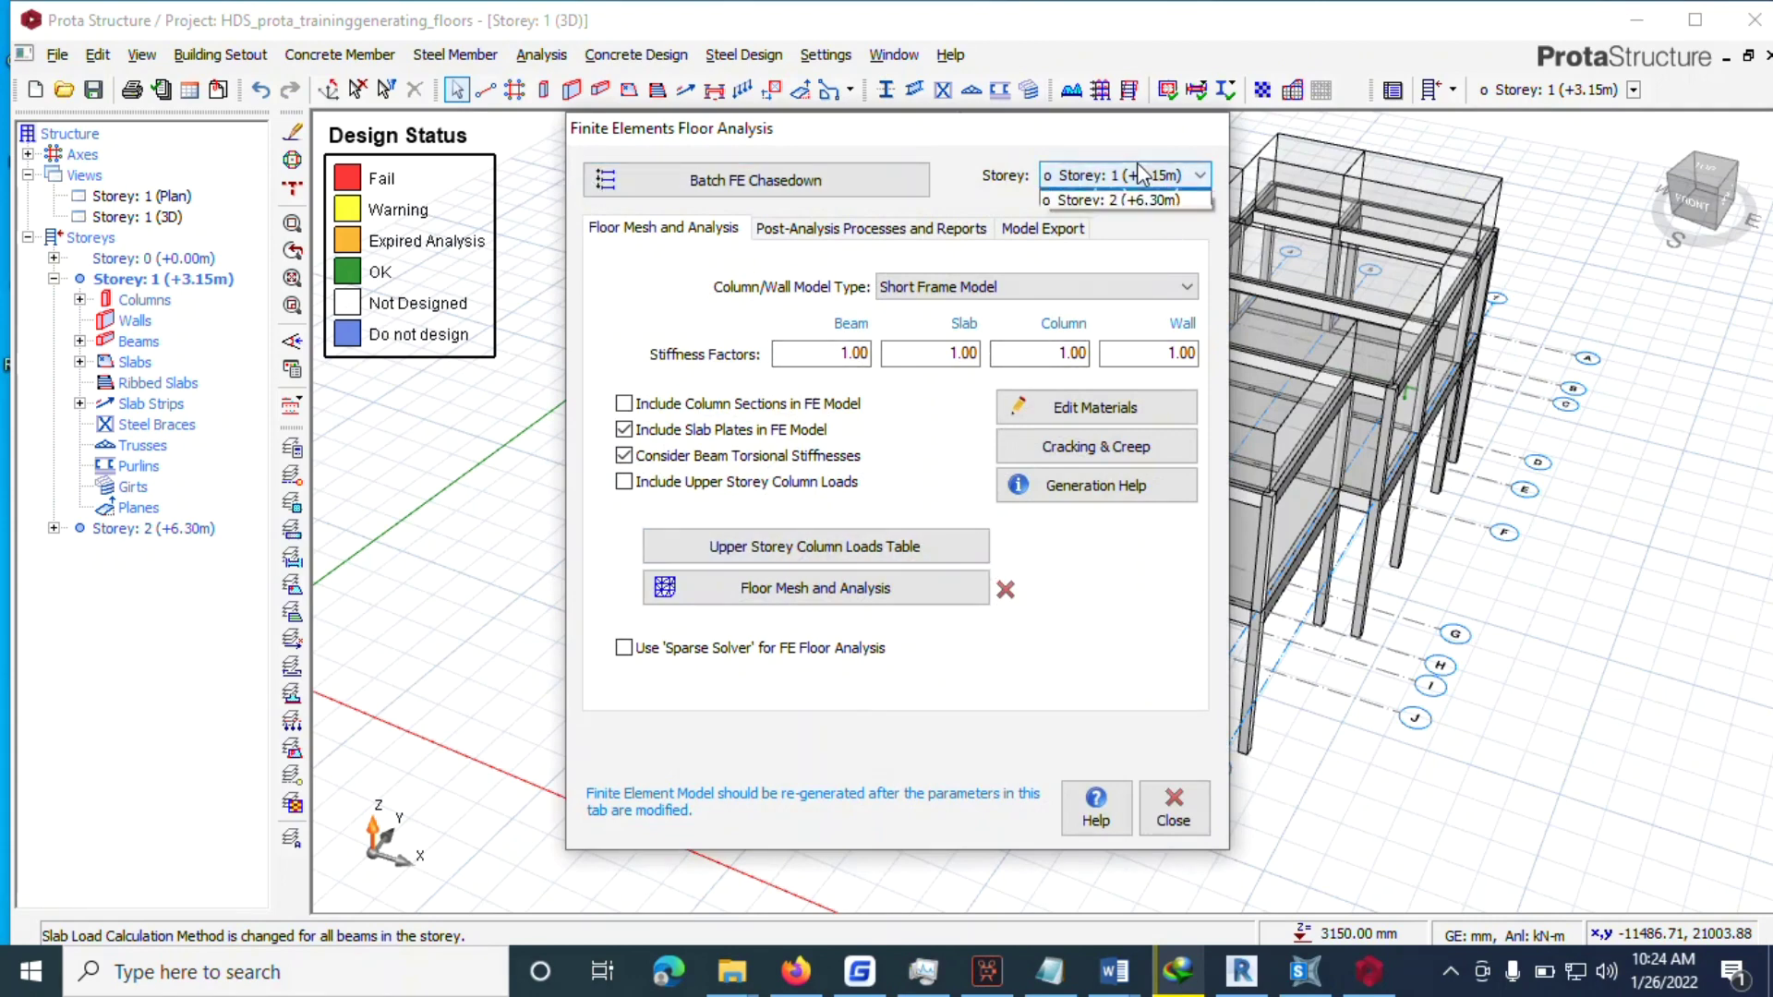
click(1097, 197)
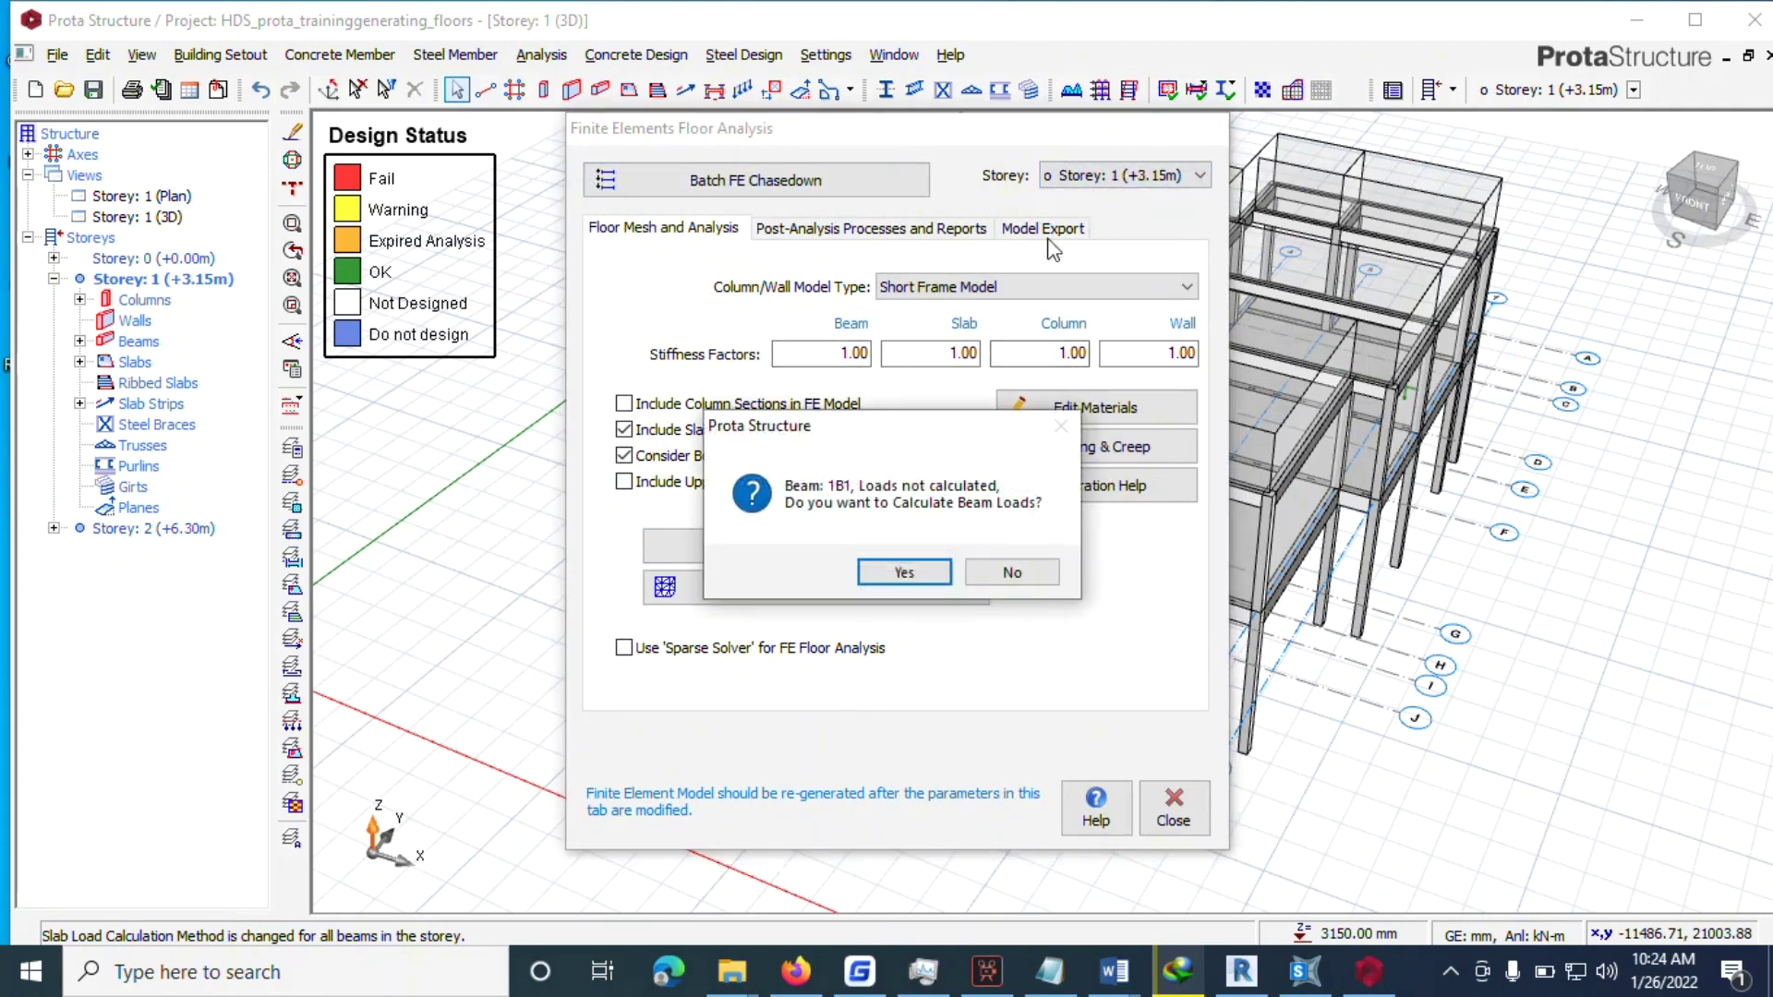
click(930, 573)
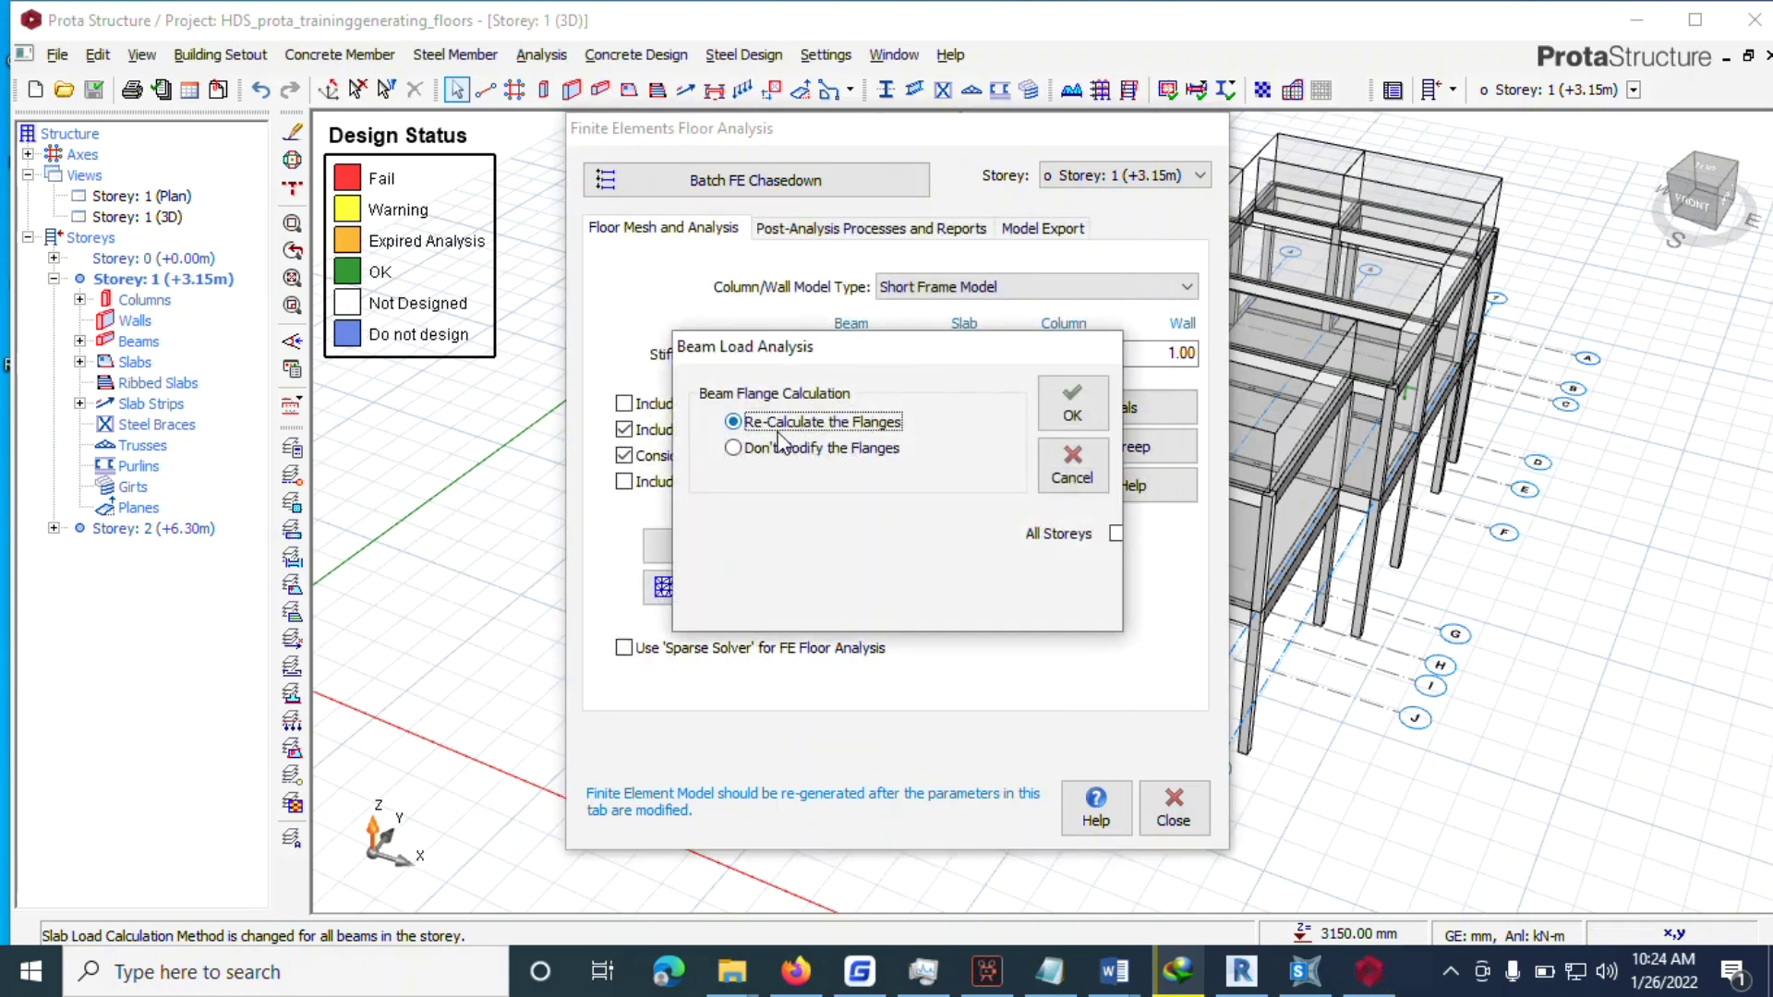
click(1059, 413)
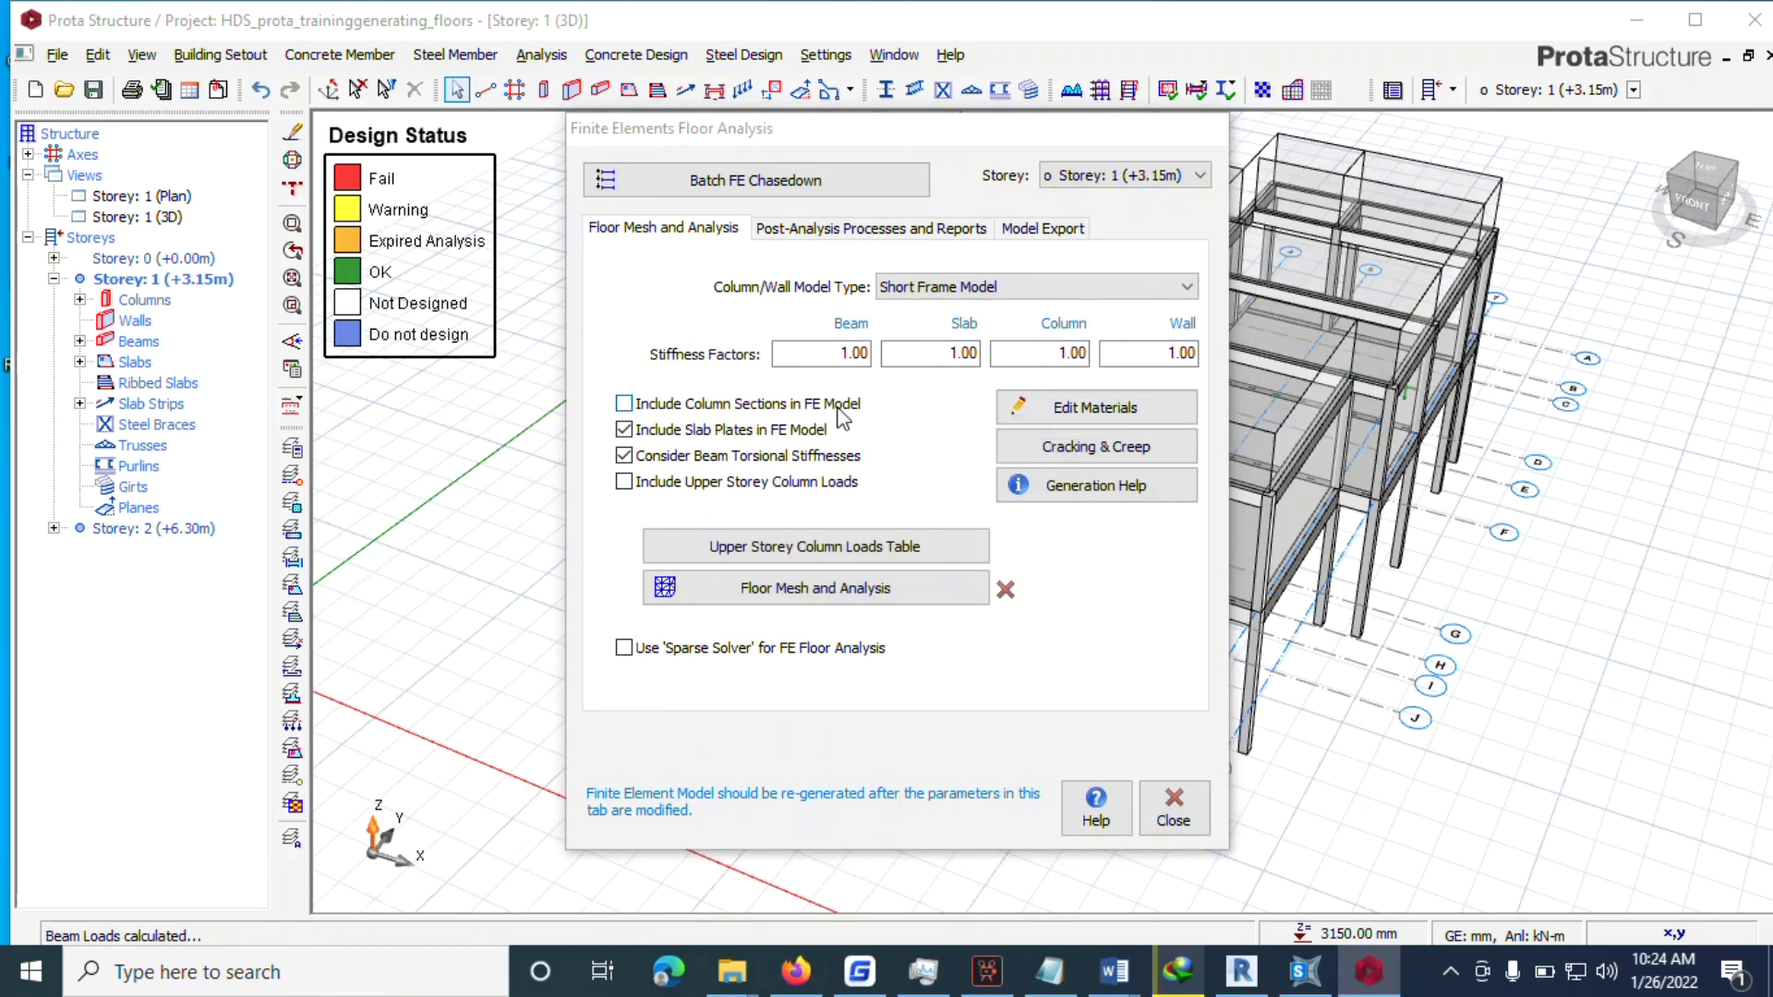
Switch the FE floor analysis to Storey 2, accepting the beam load calculation with re-calculated flanges.
click(1125, 176)
click(1107, 215)
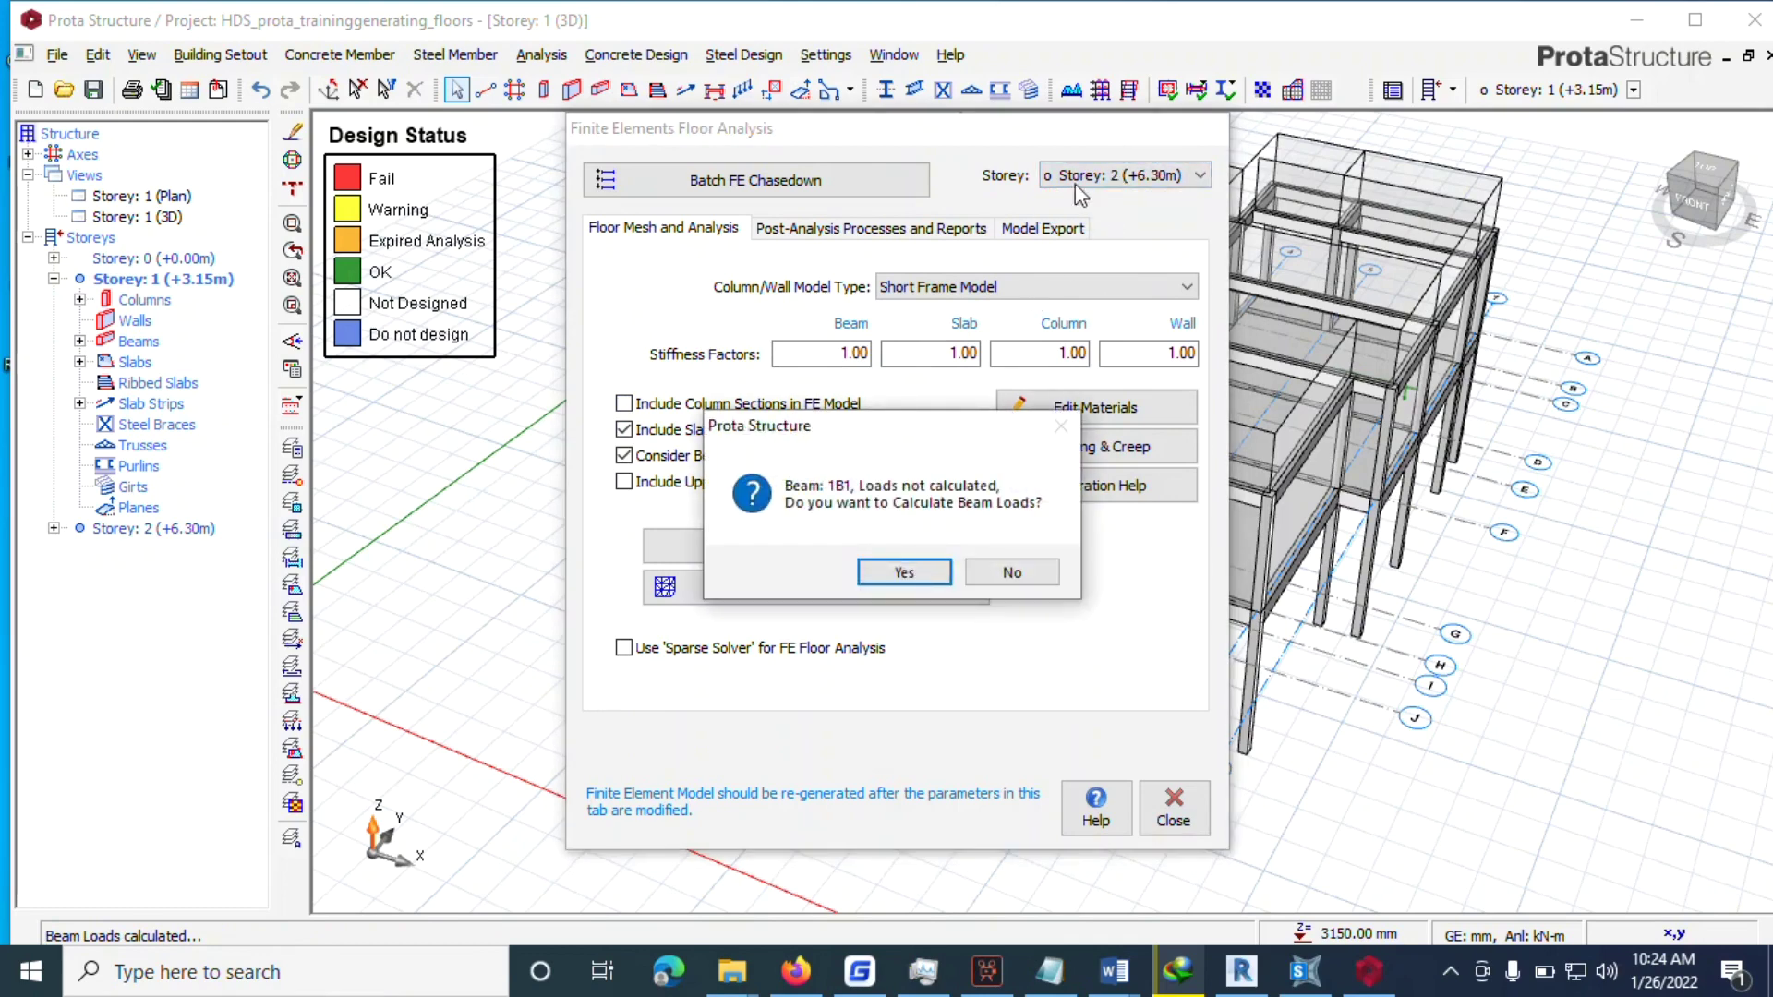
click(901, 571)
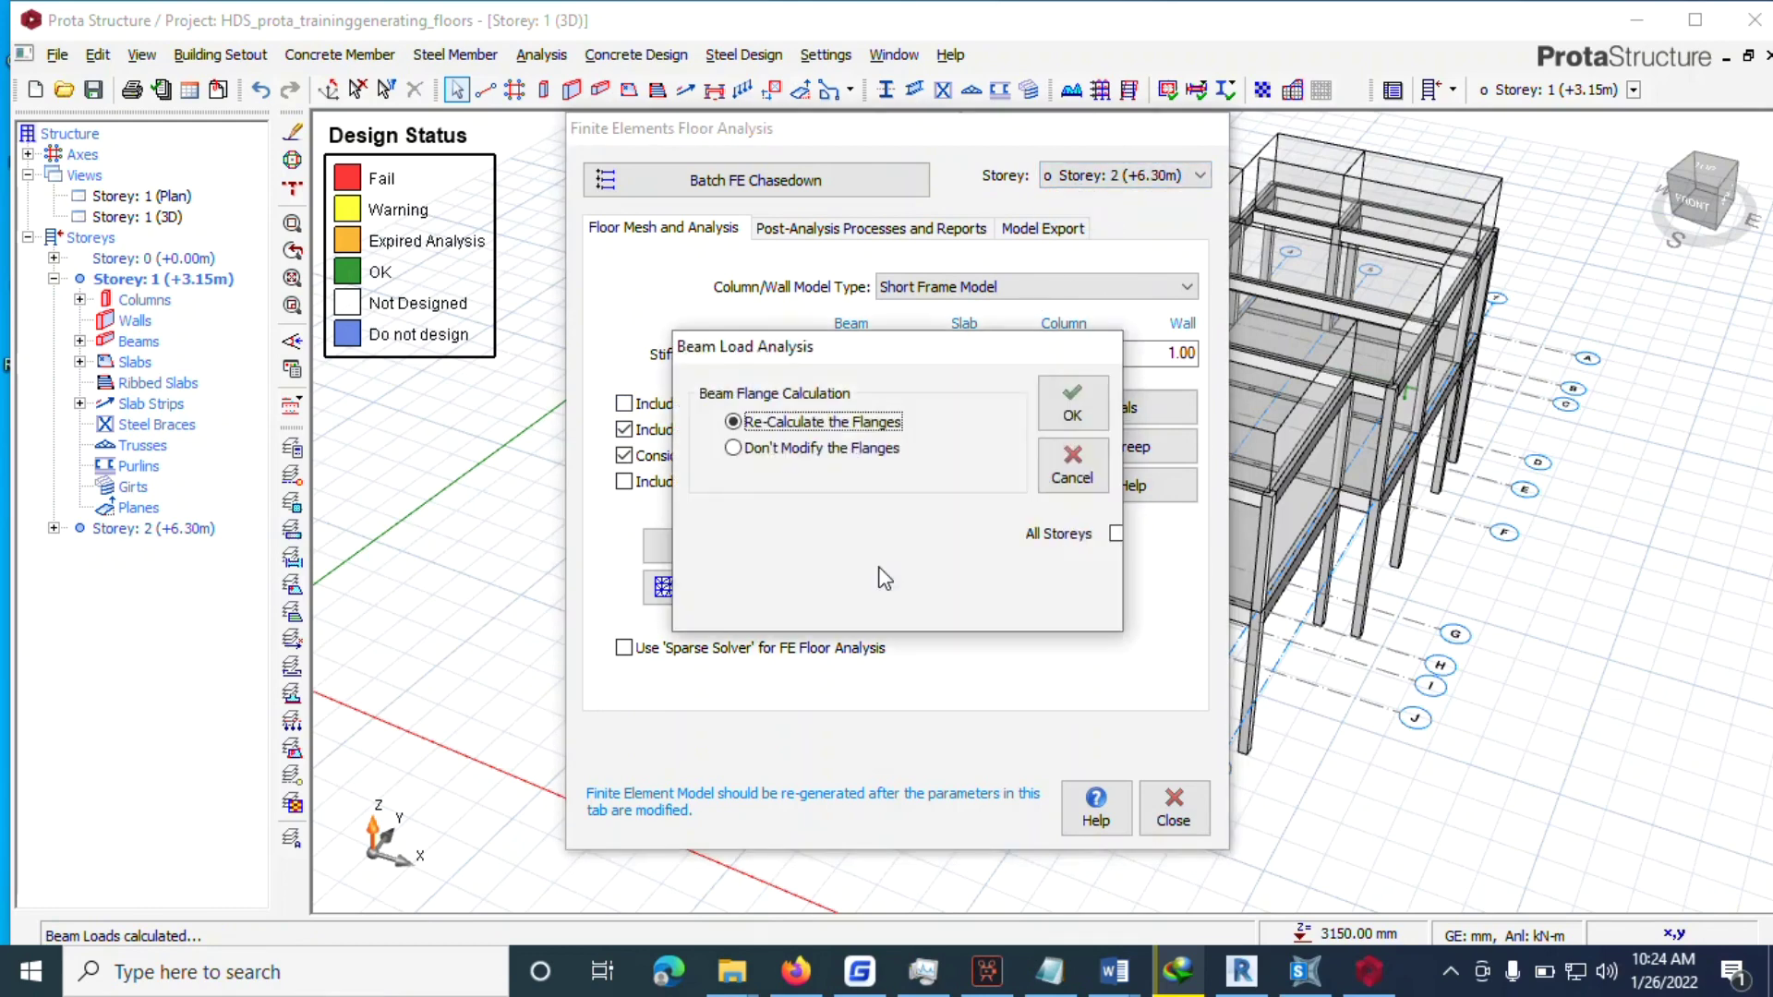
click(1067, 411)
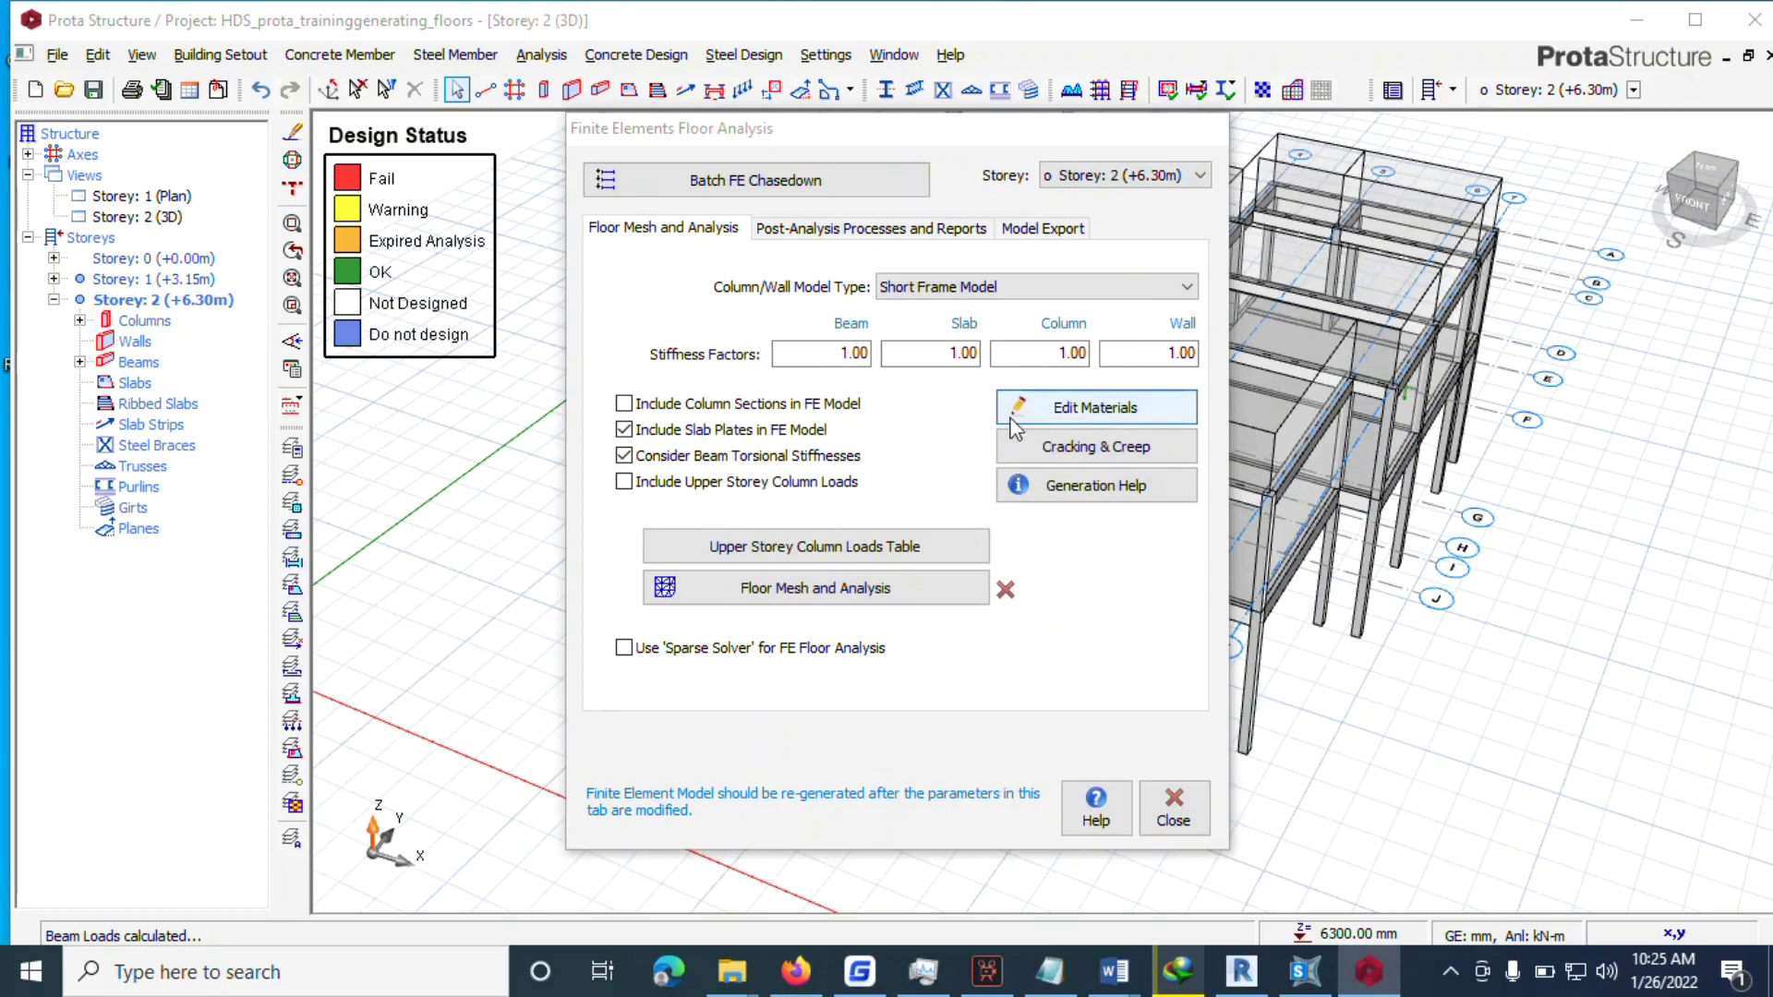
Run Floor Mesh and Analysis for Storey 2, generating the FE model with an 800 plate element size.
click(781, 591)
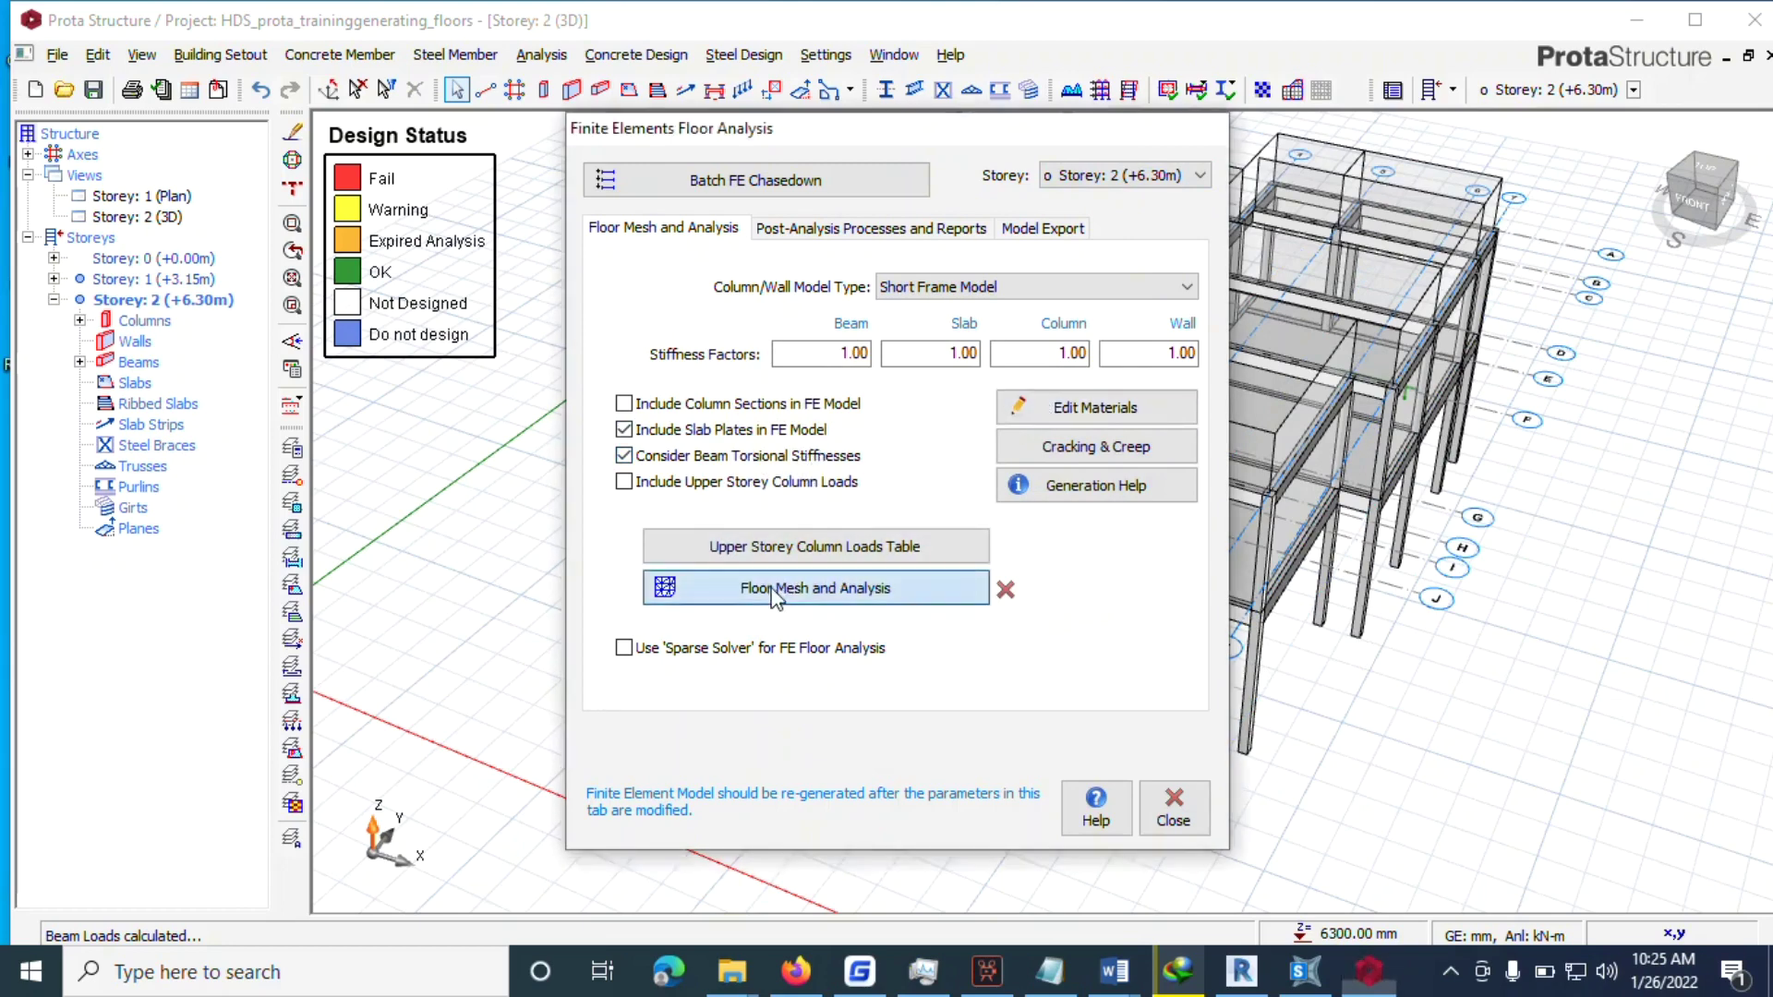
click(970, 688)
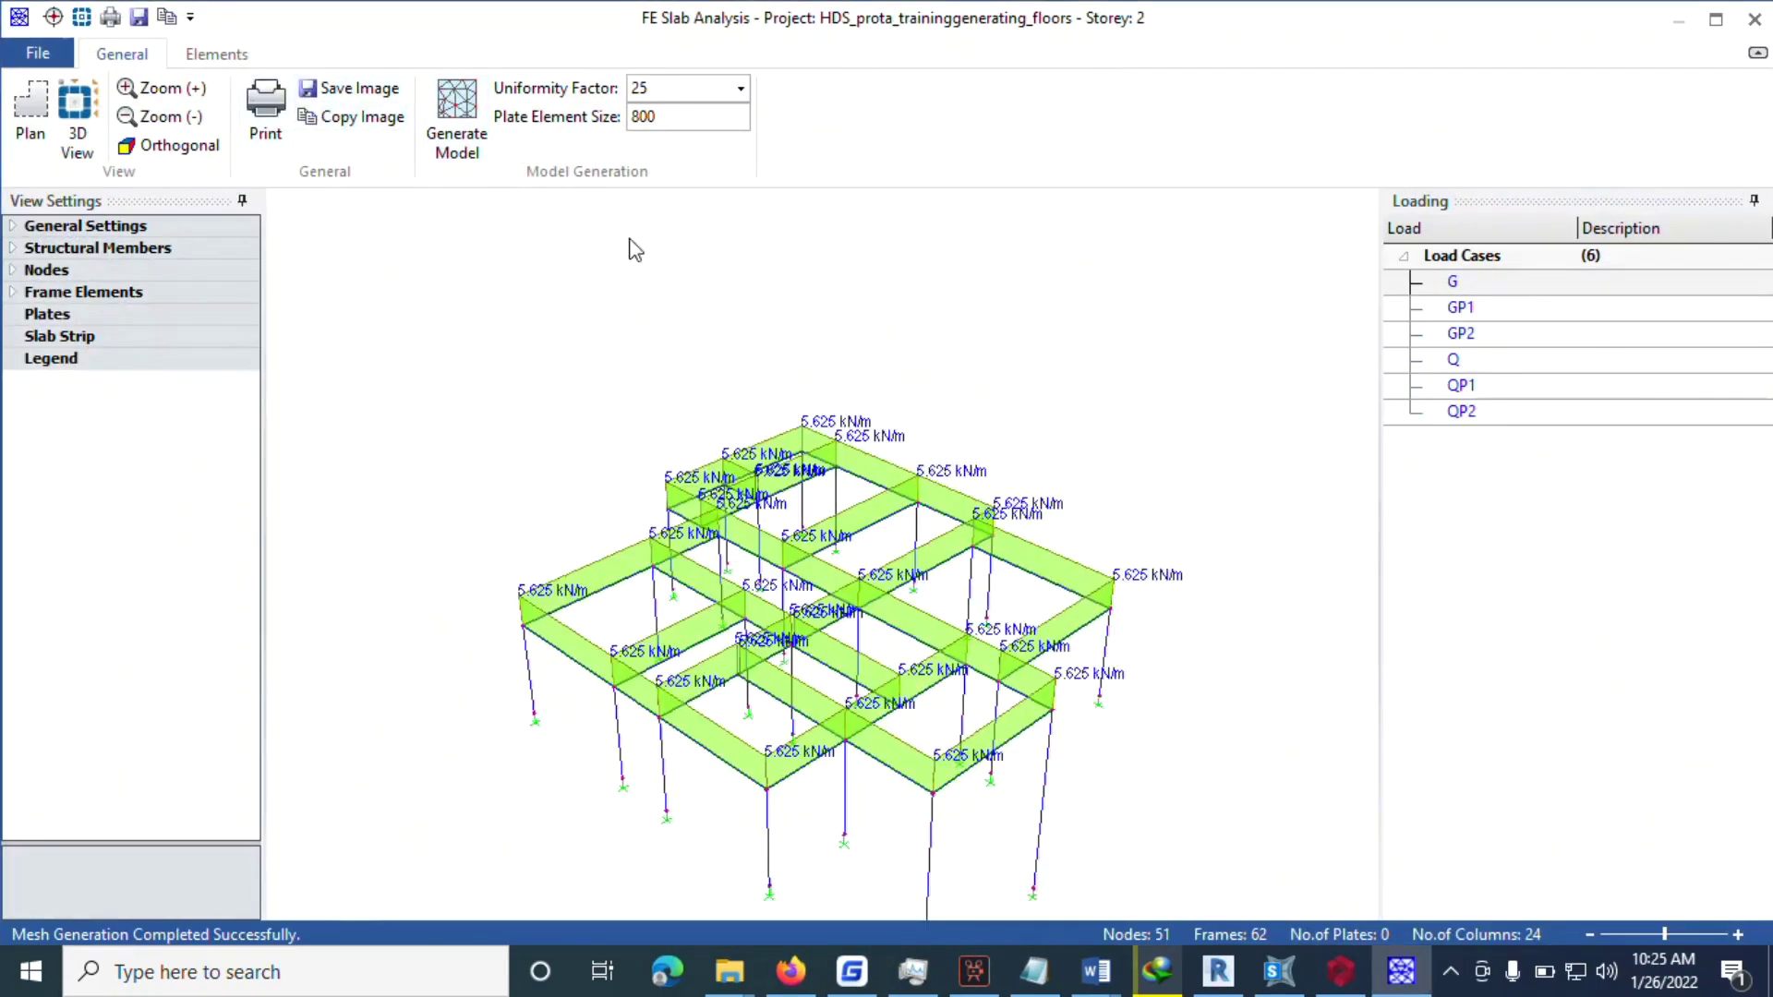
click(485, 120)
click(1755, 18)
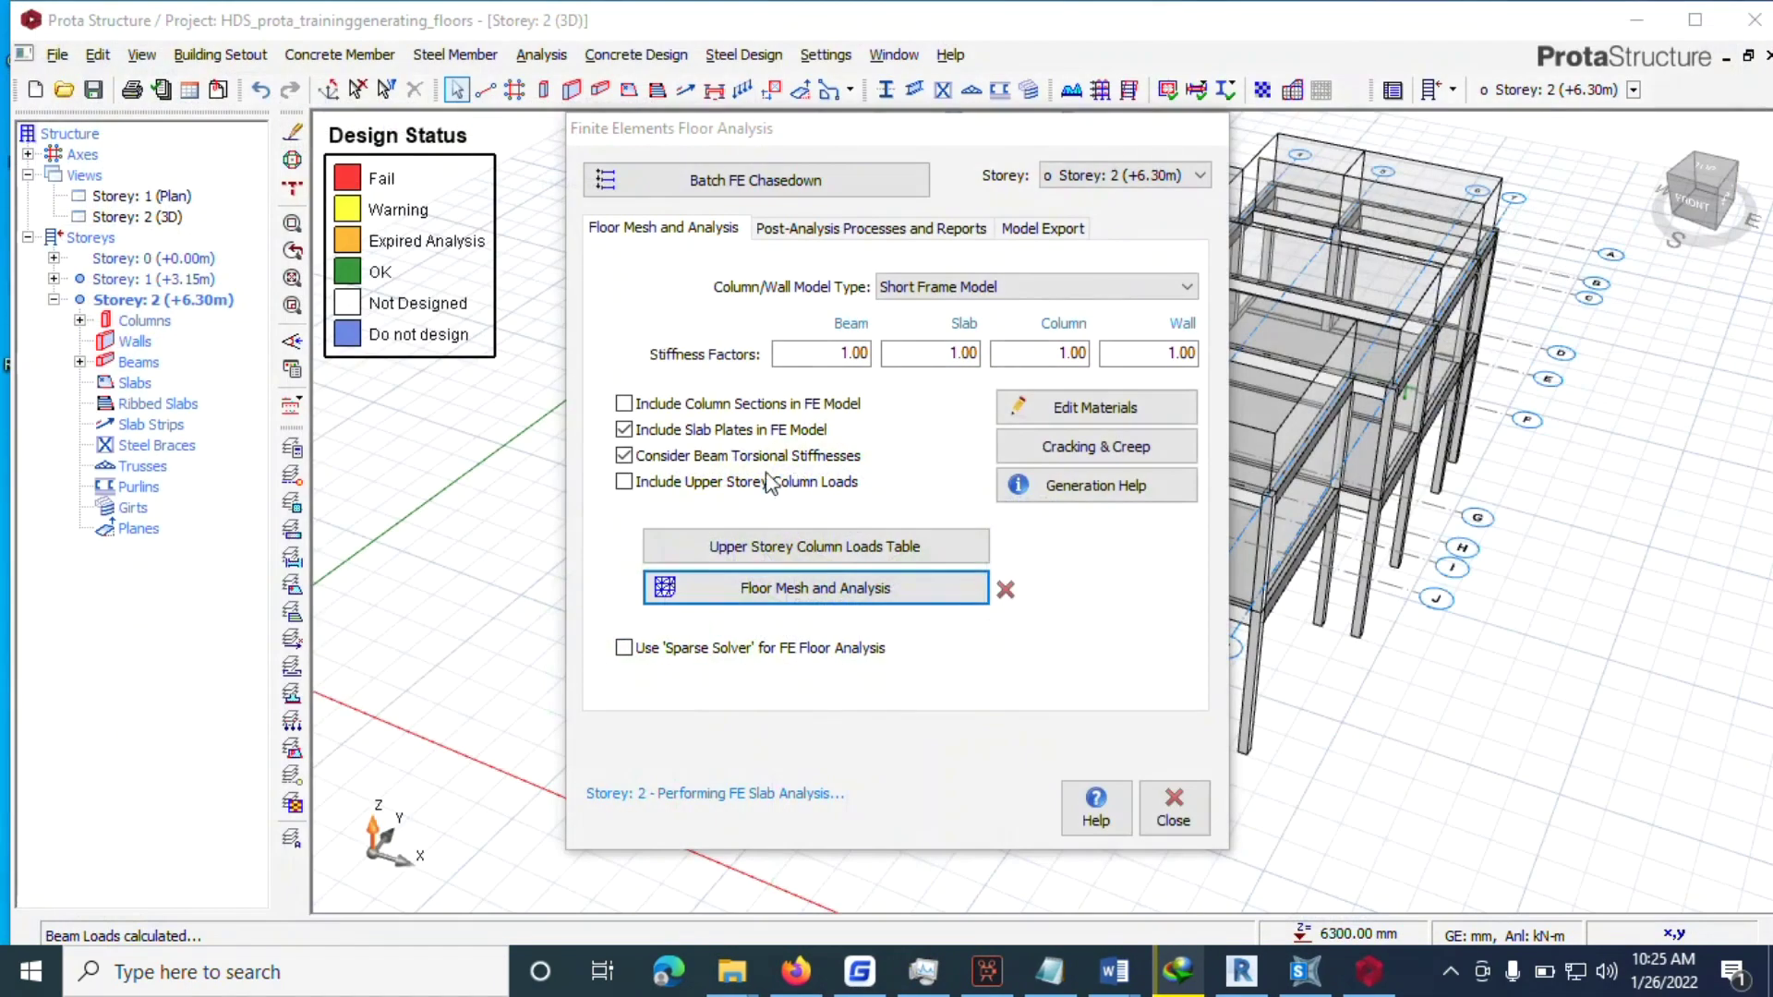
Run Floor Mesh and Analysis for Storey 1, generating the FE model with an 800 plate element size, and close the FE floor analysis.
click(1094, 178)
click(1083, 200)
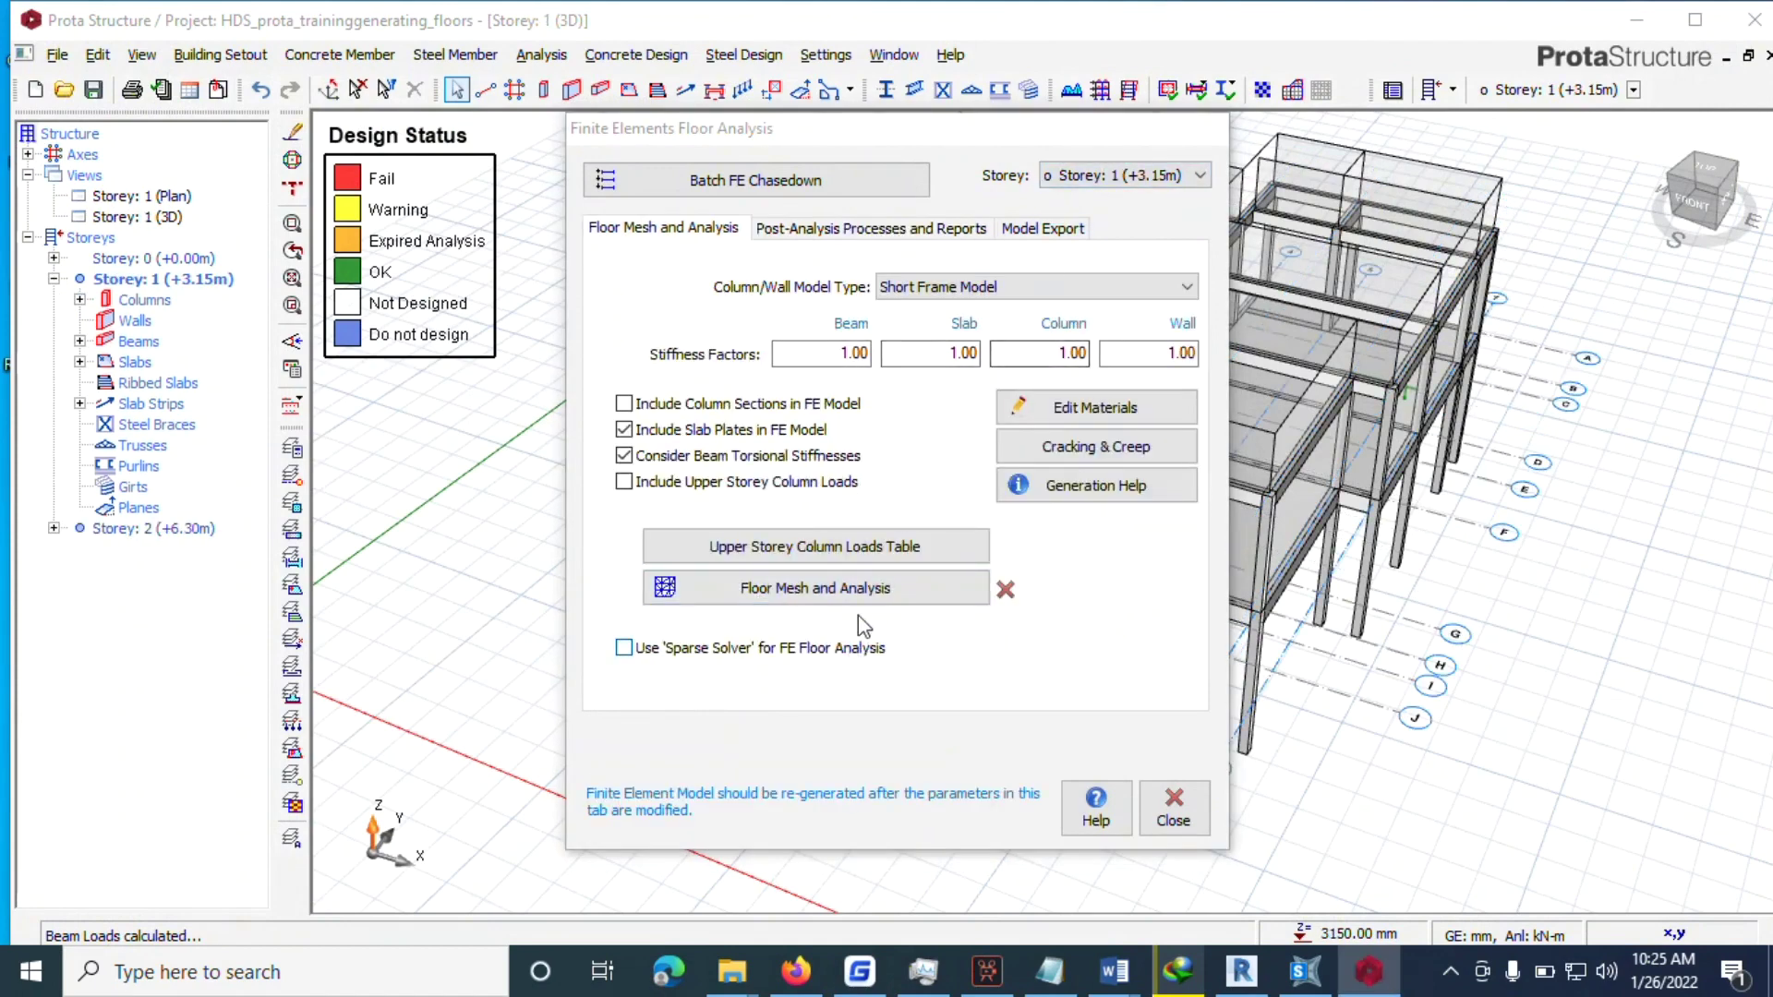
click(850, 593)
click(962, 688)
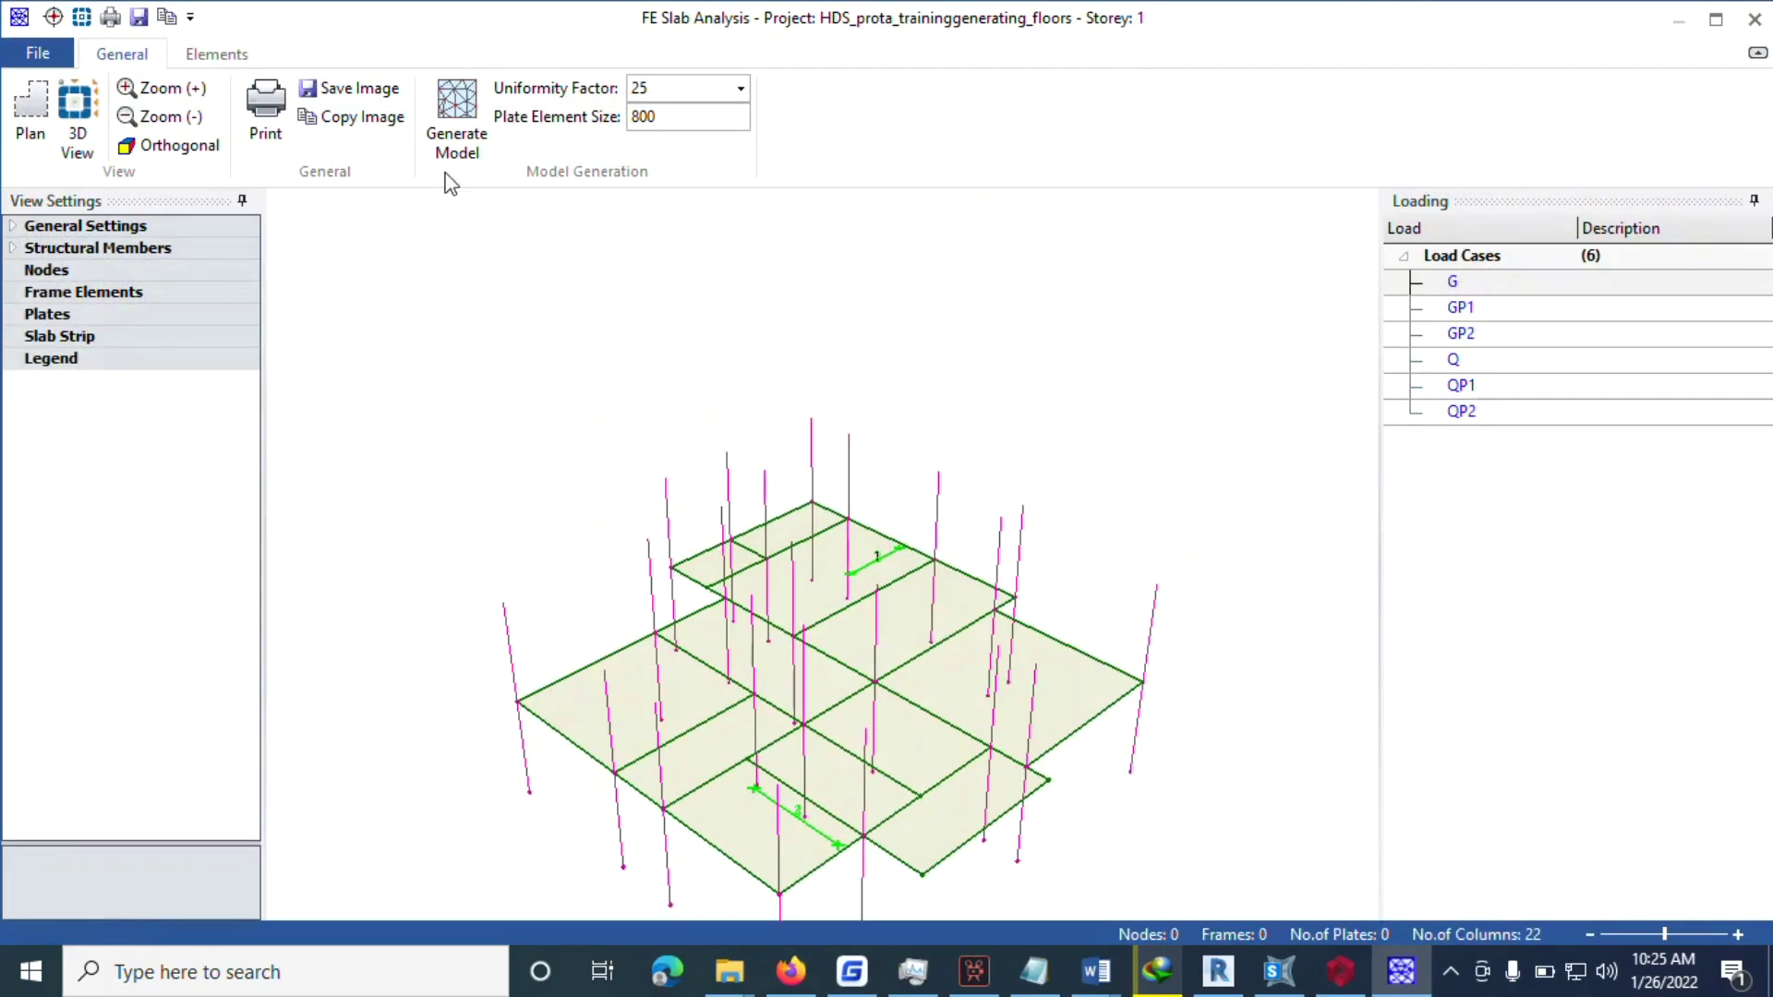
click(457, 129)
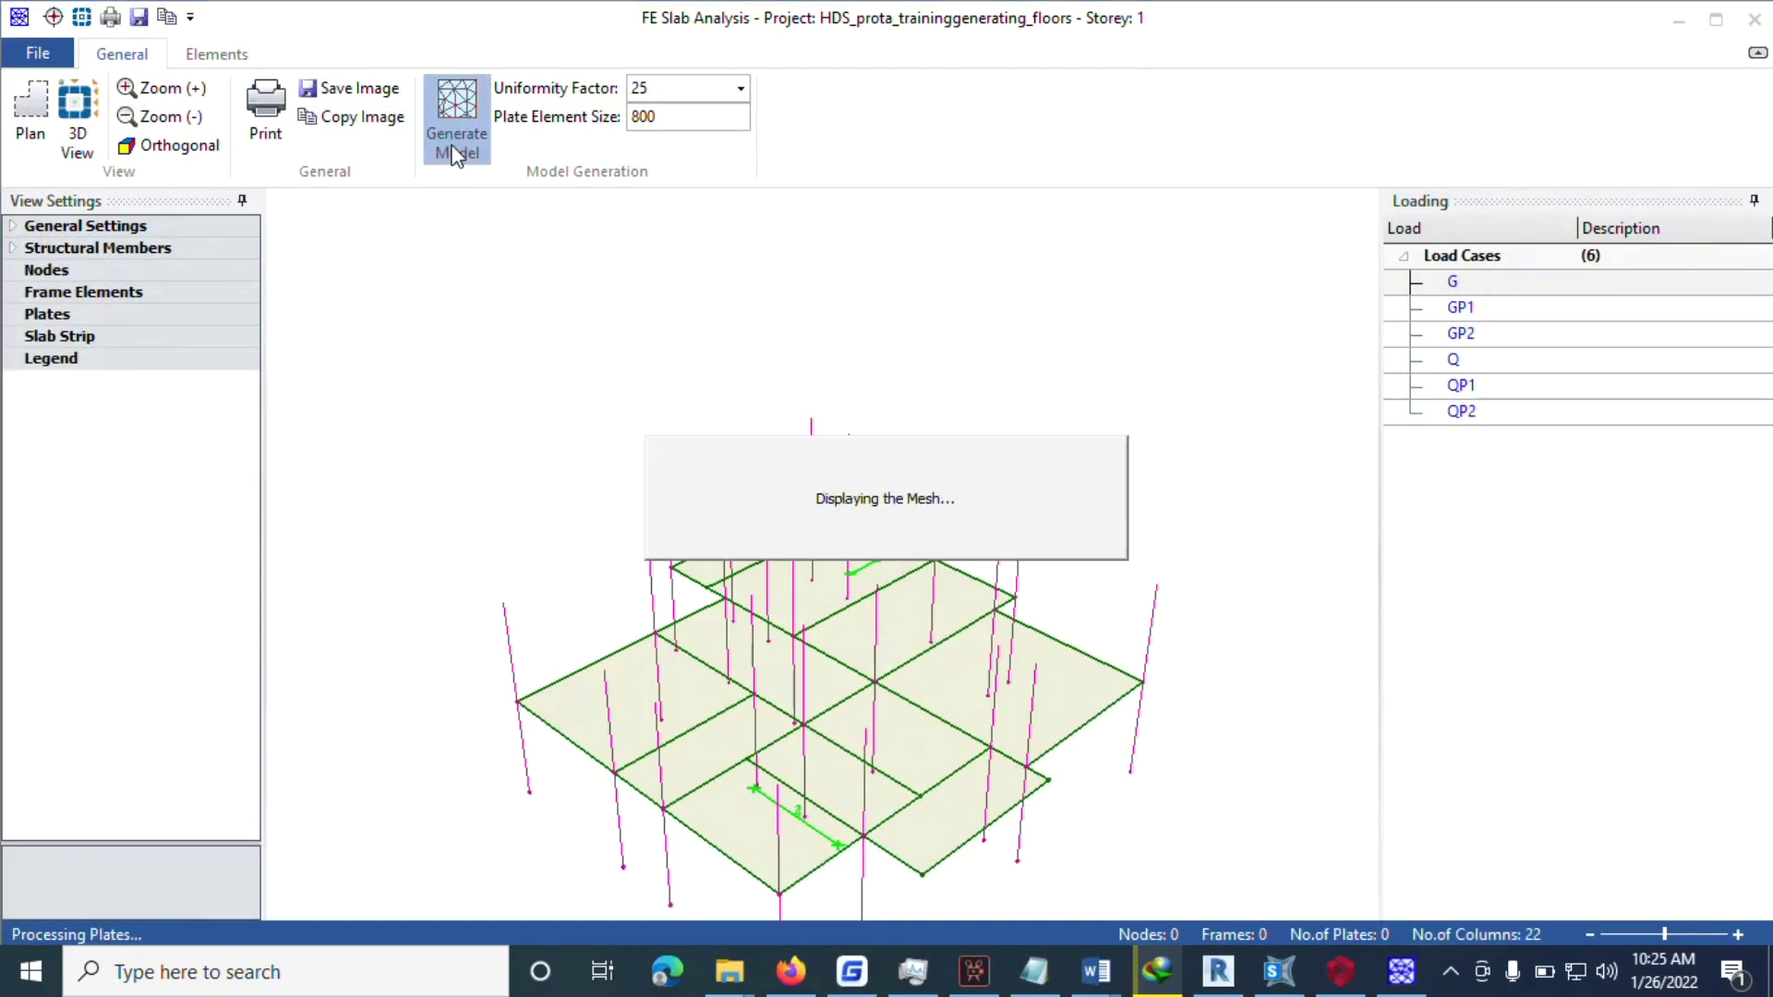
scroll(825, 792, up, 5)
scroll(759, 409, down, 5)
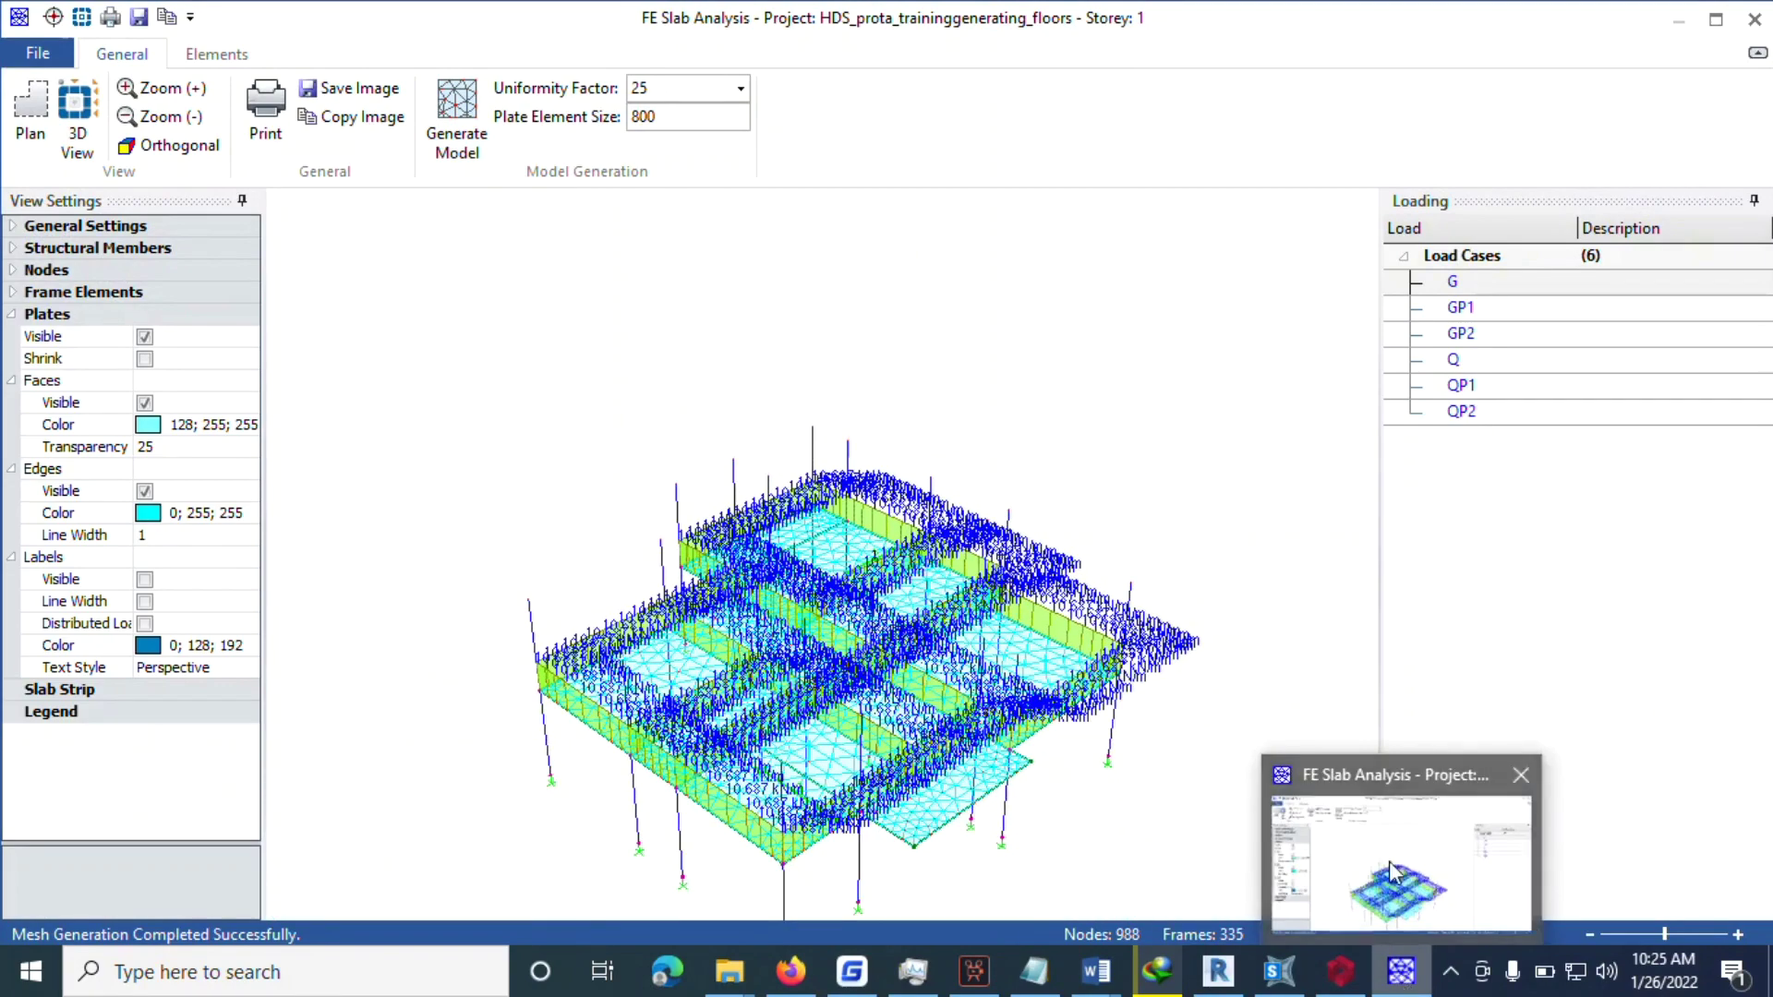
click(1755, 18)
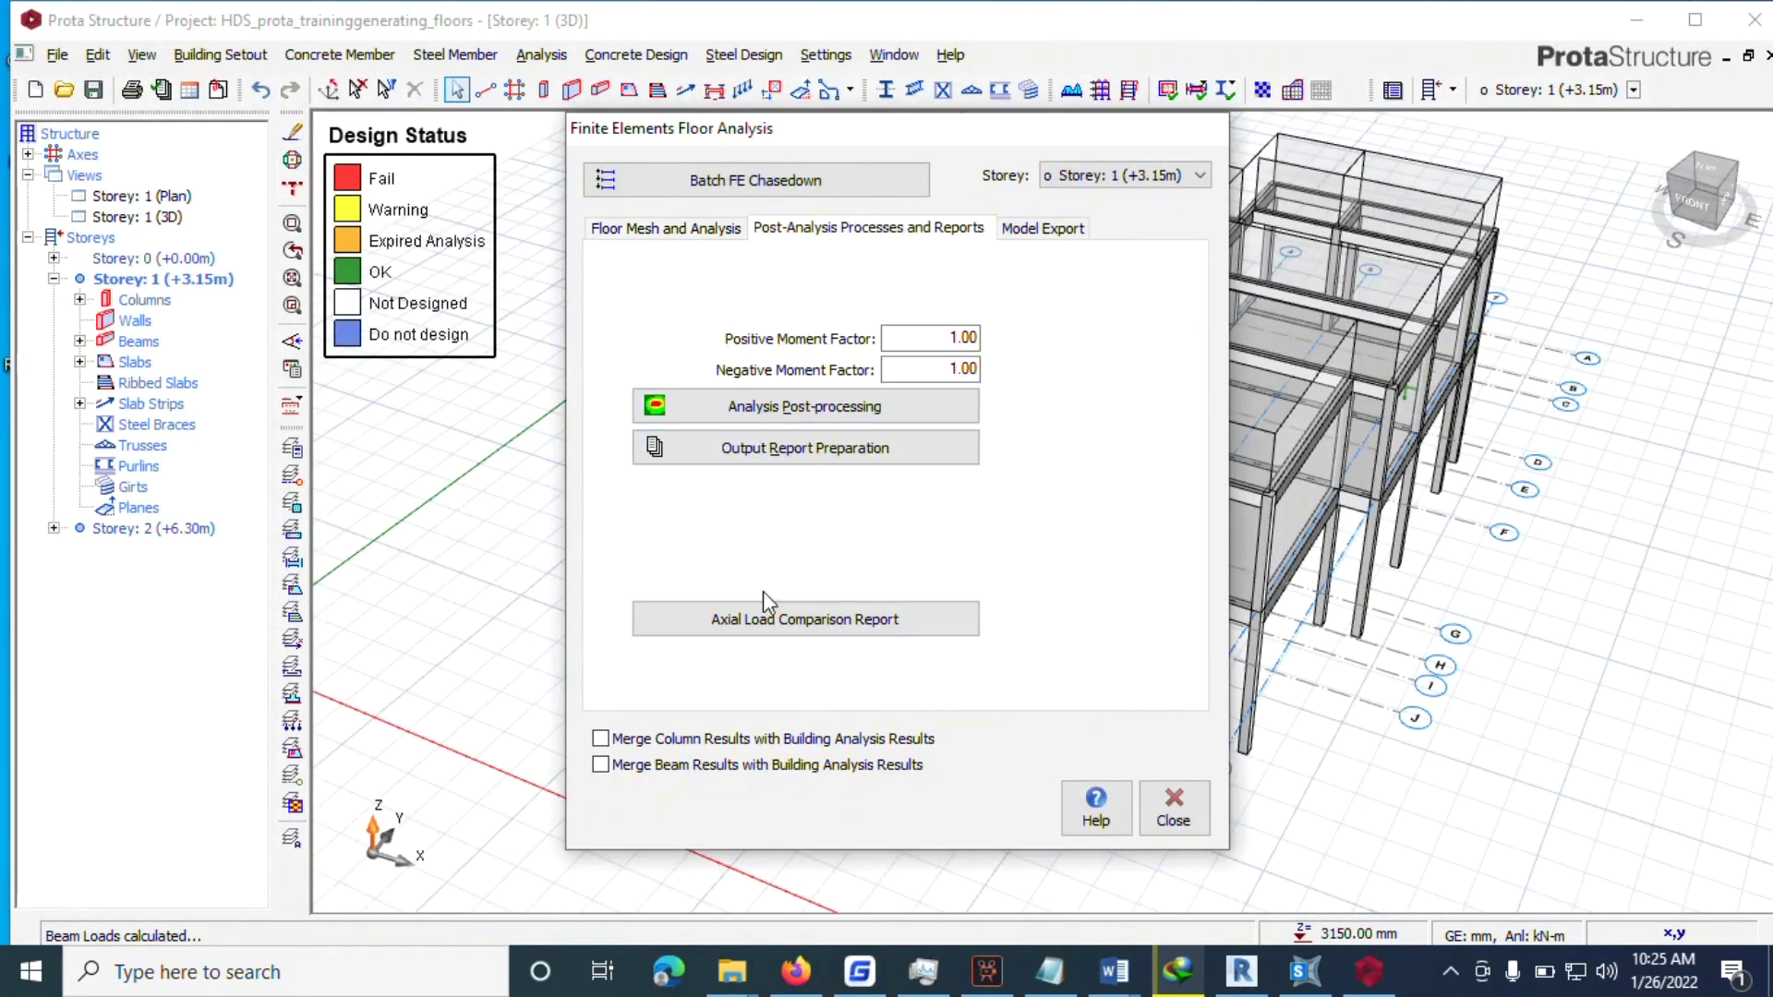
click(1154, 816)
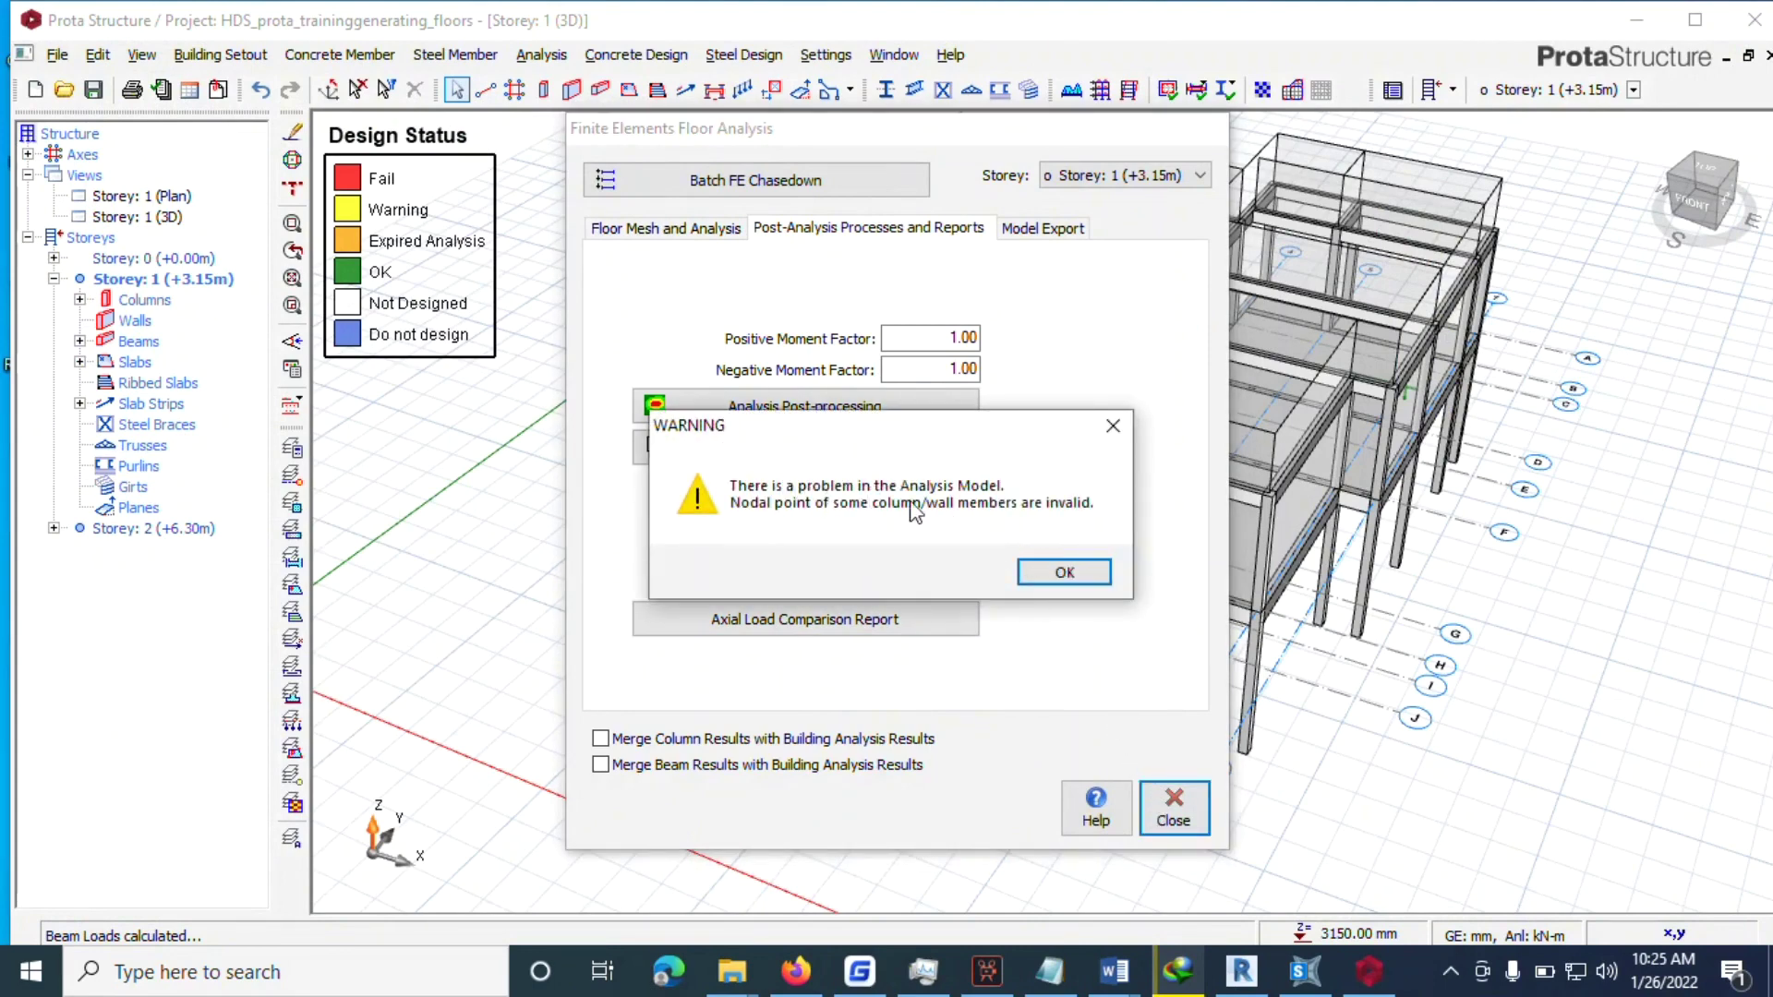
click(1064, 572)
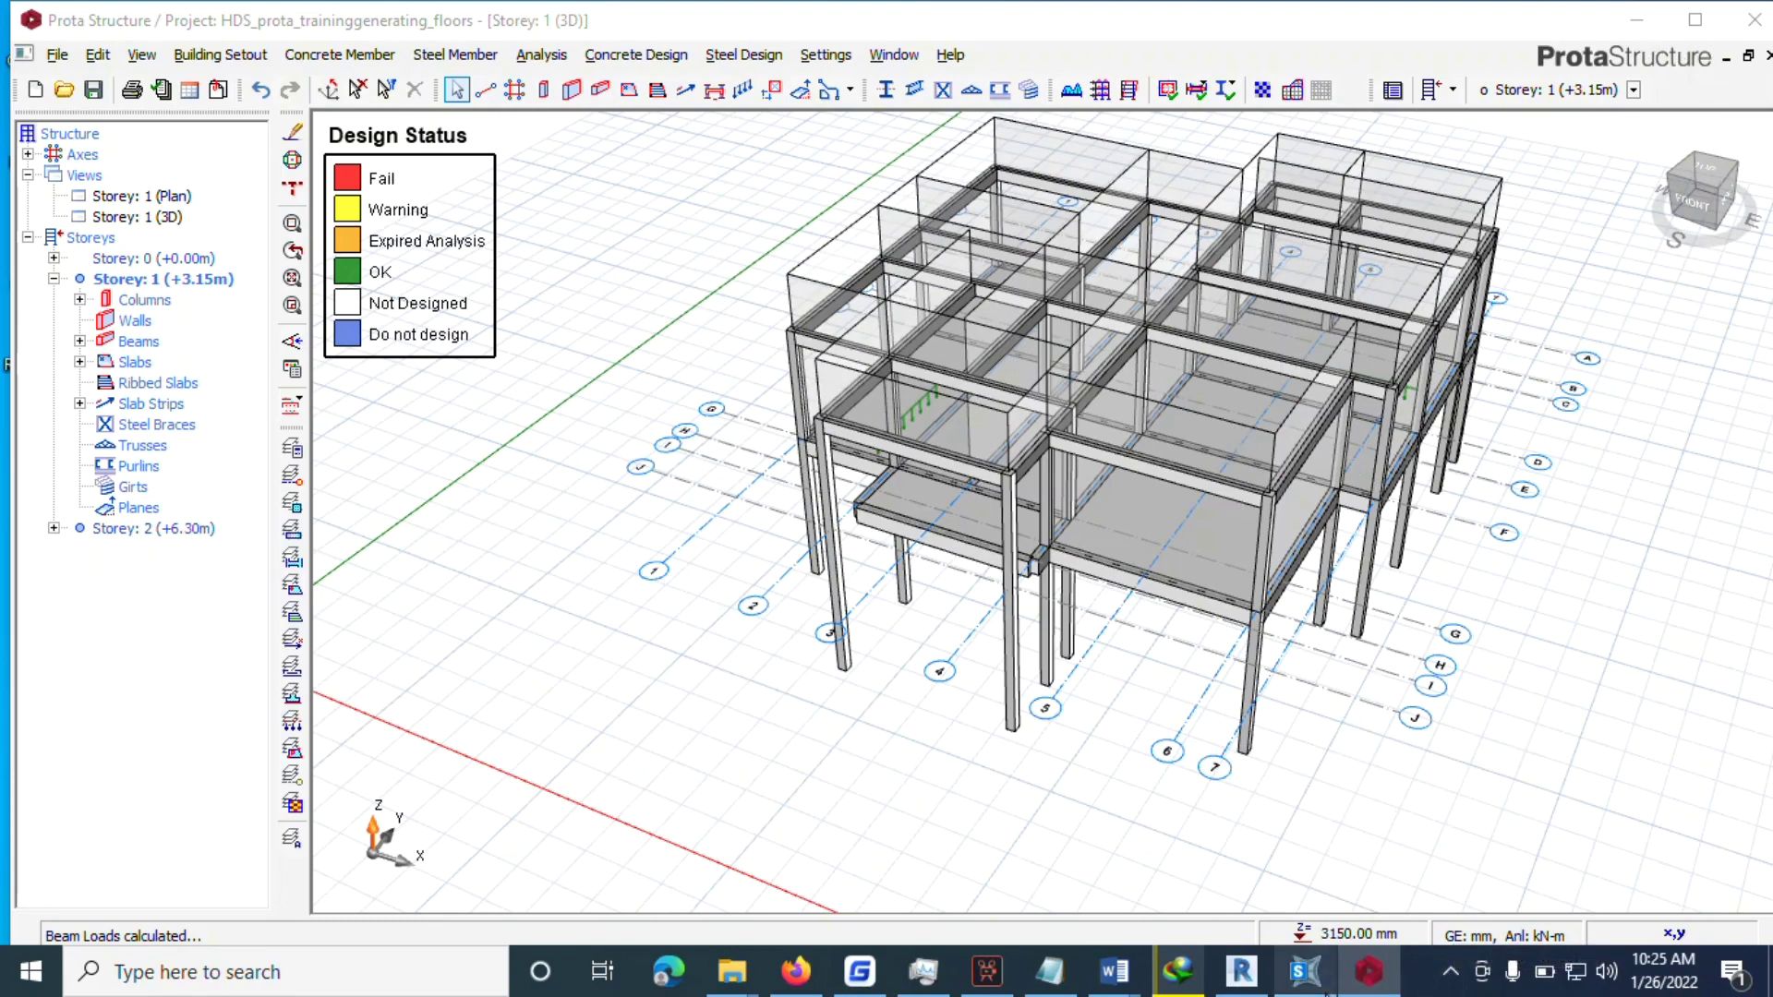
Close the untitled Notepad document without saving it.
mouse_move(1323, 980)
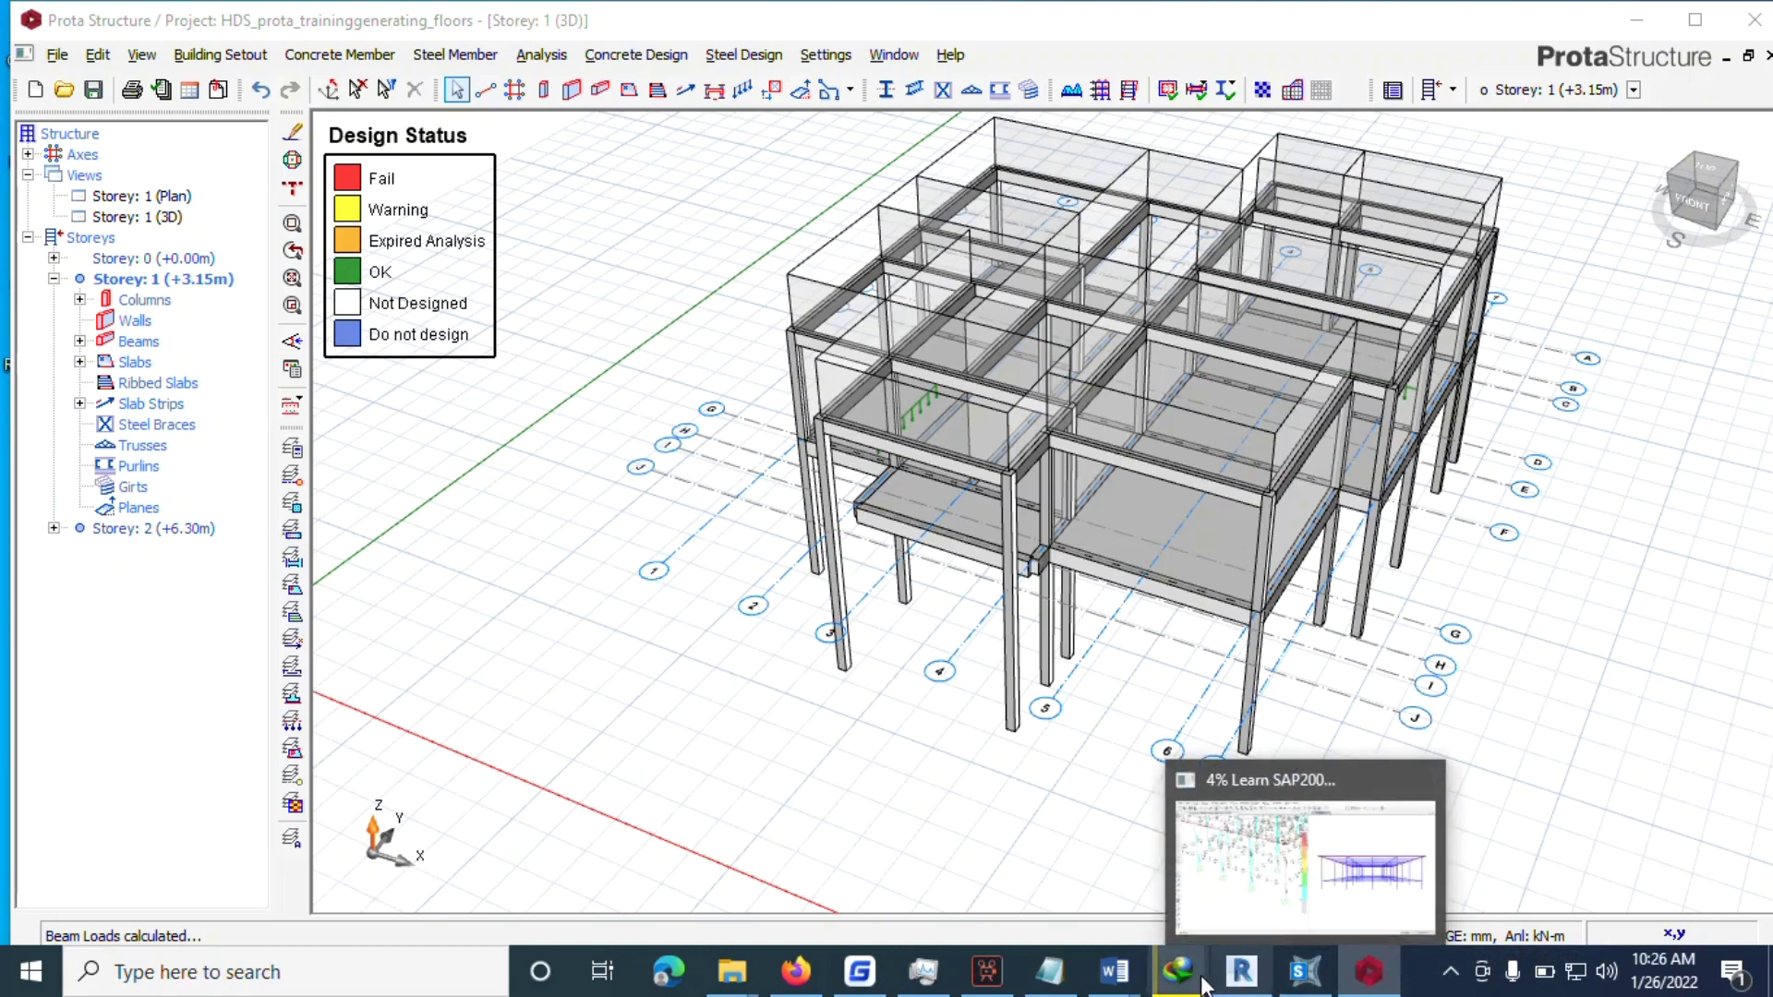
mouse_move(1050, 972)
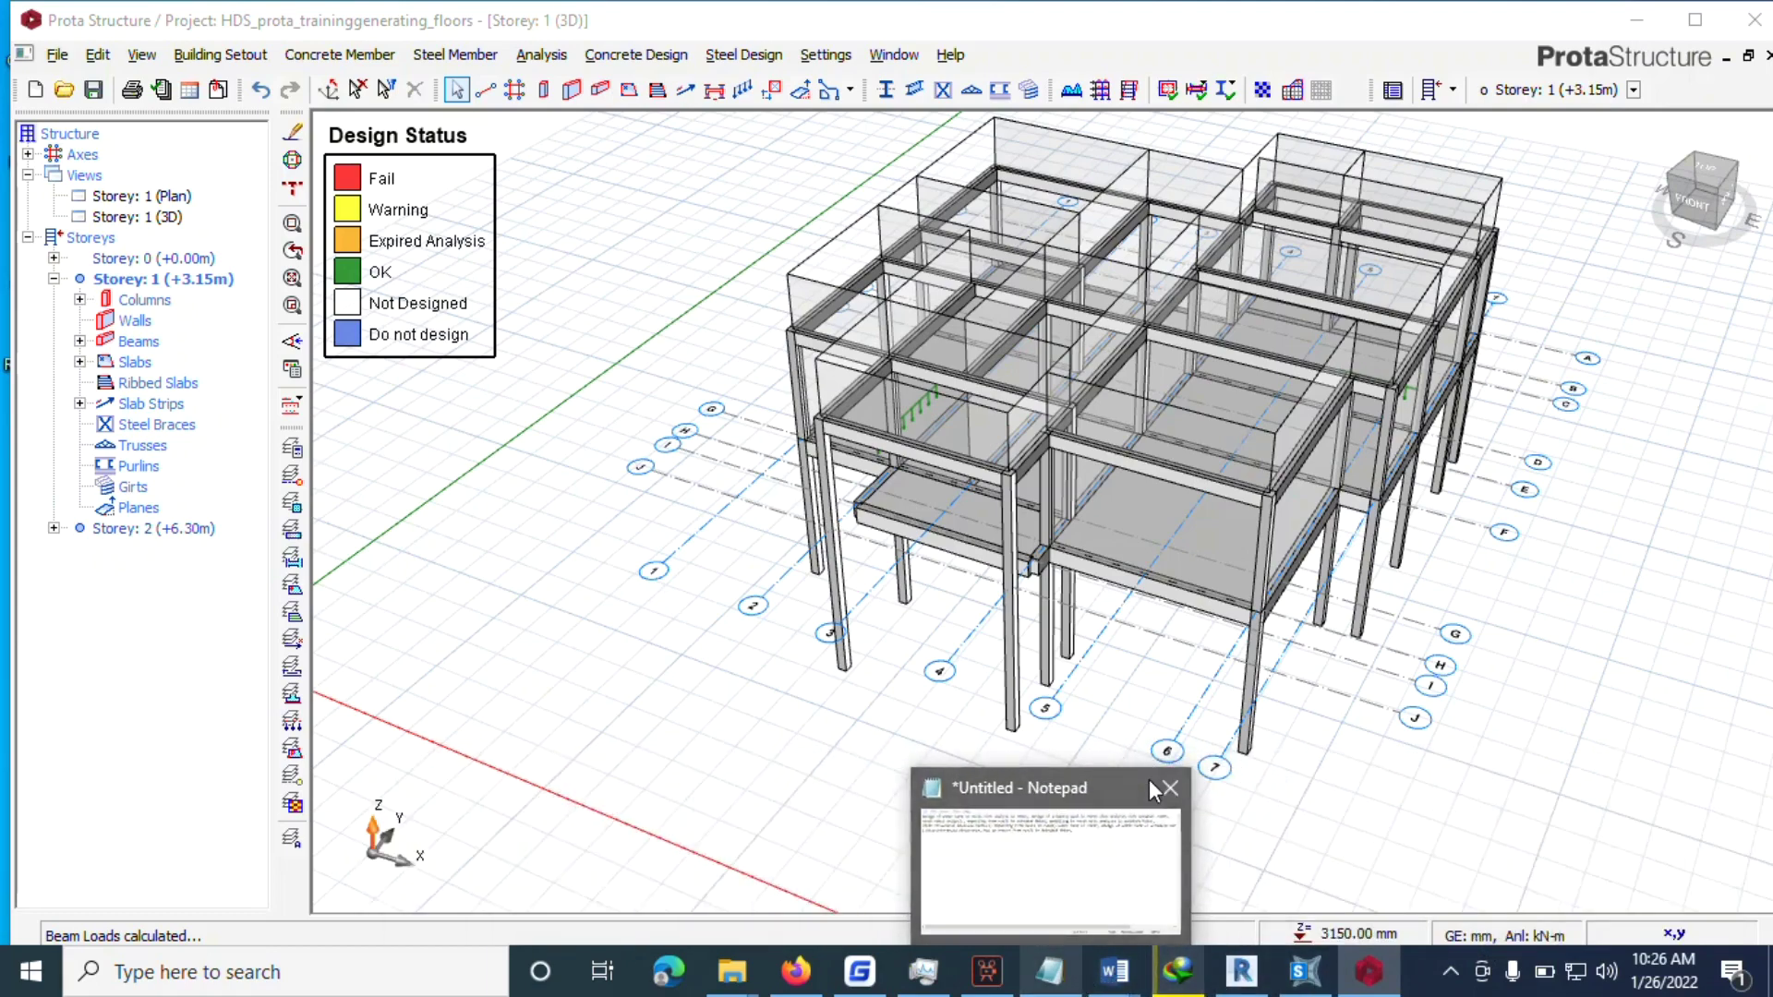
click(1149, 779)
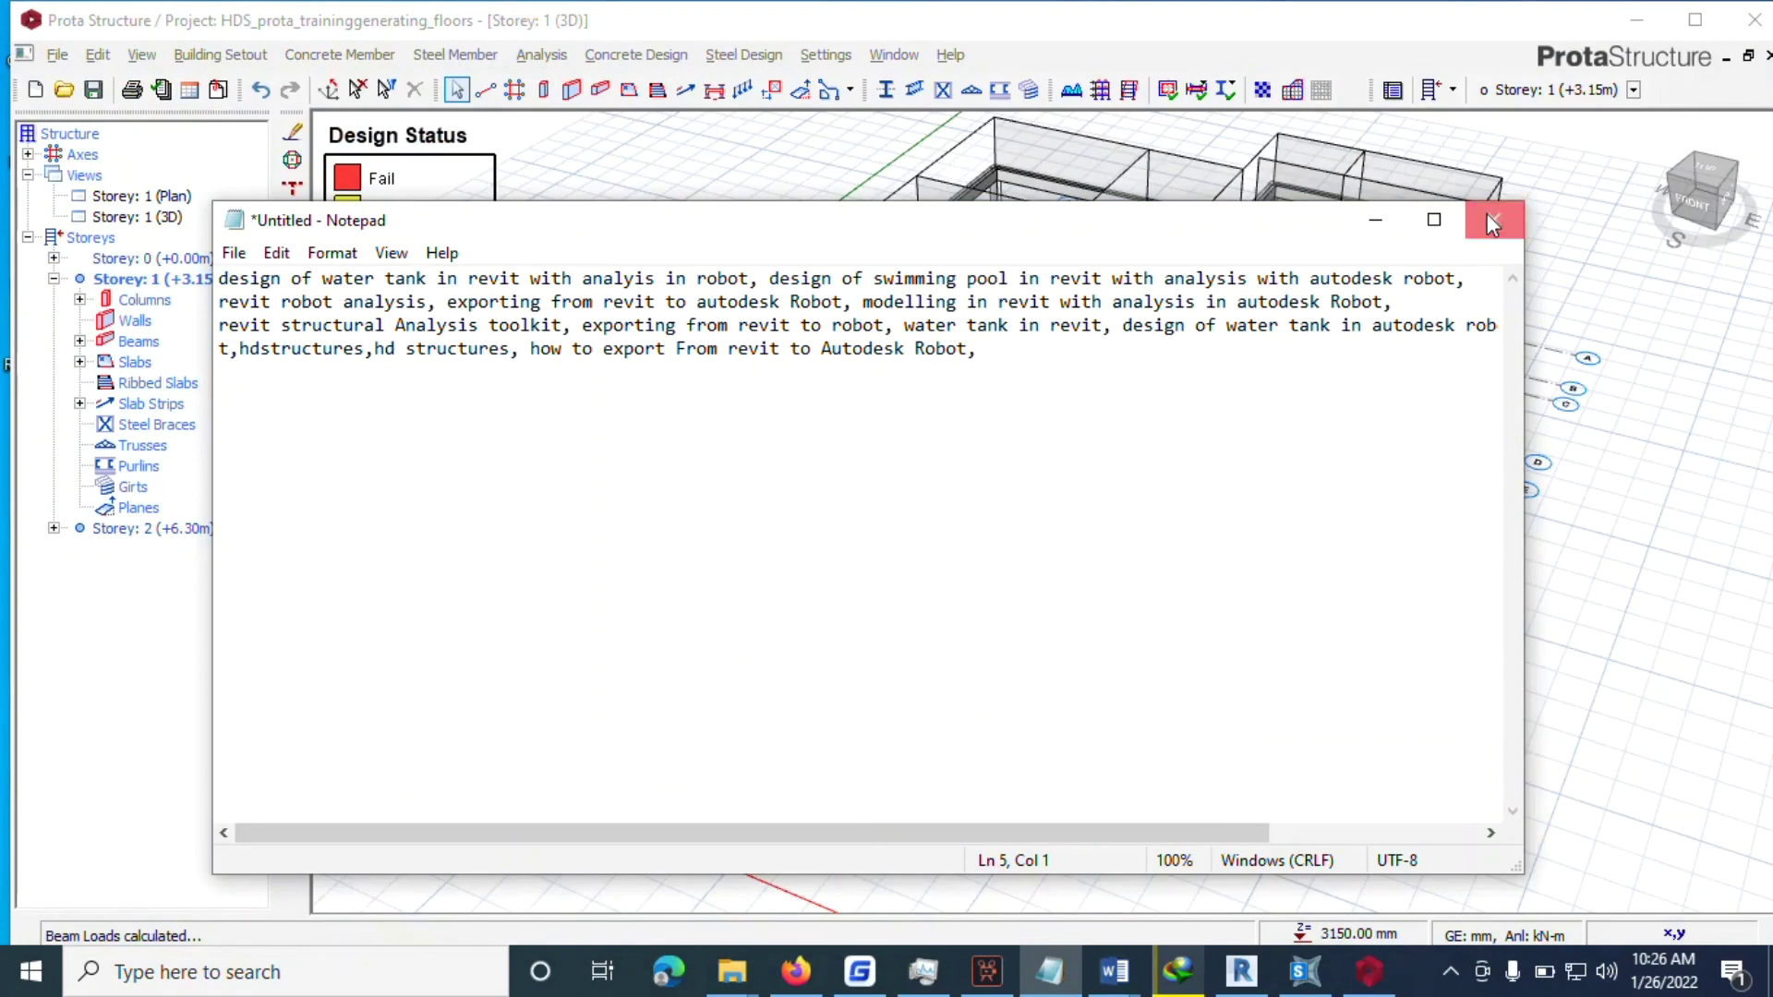
click(1493, 222)
click(918, 486)
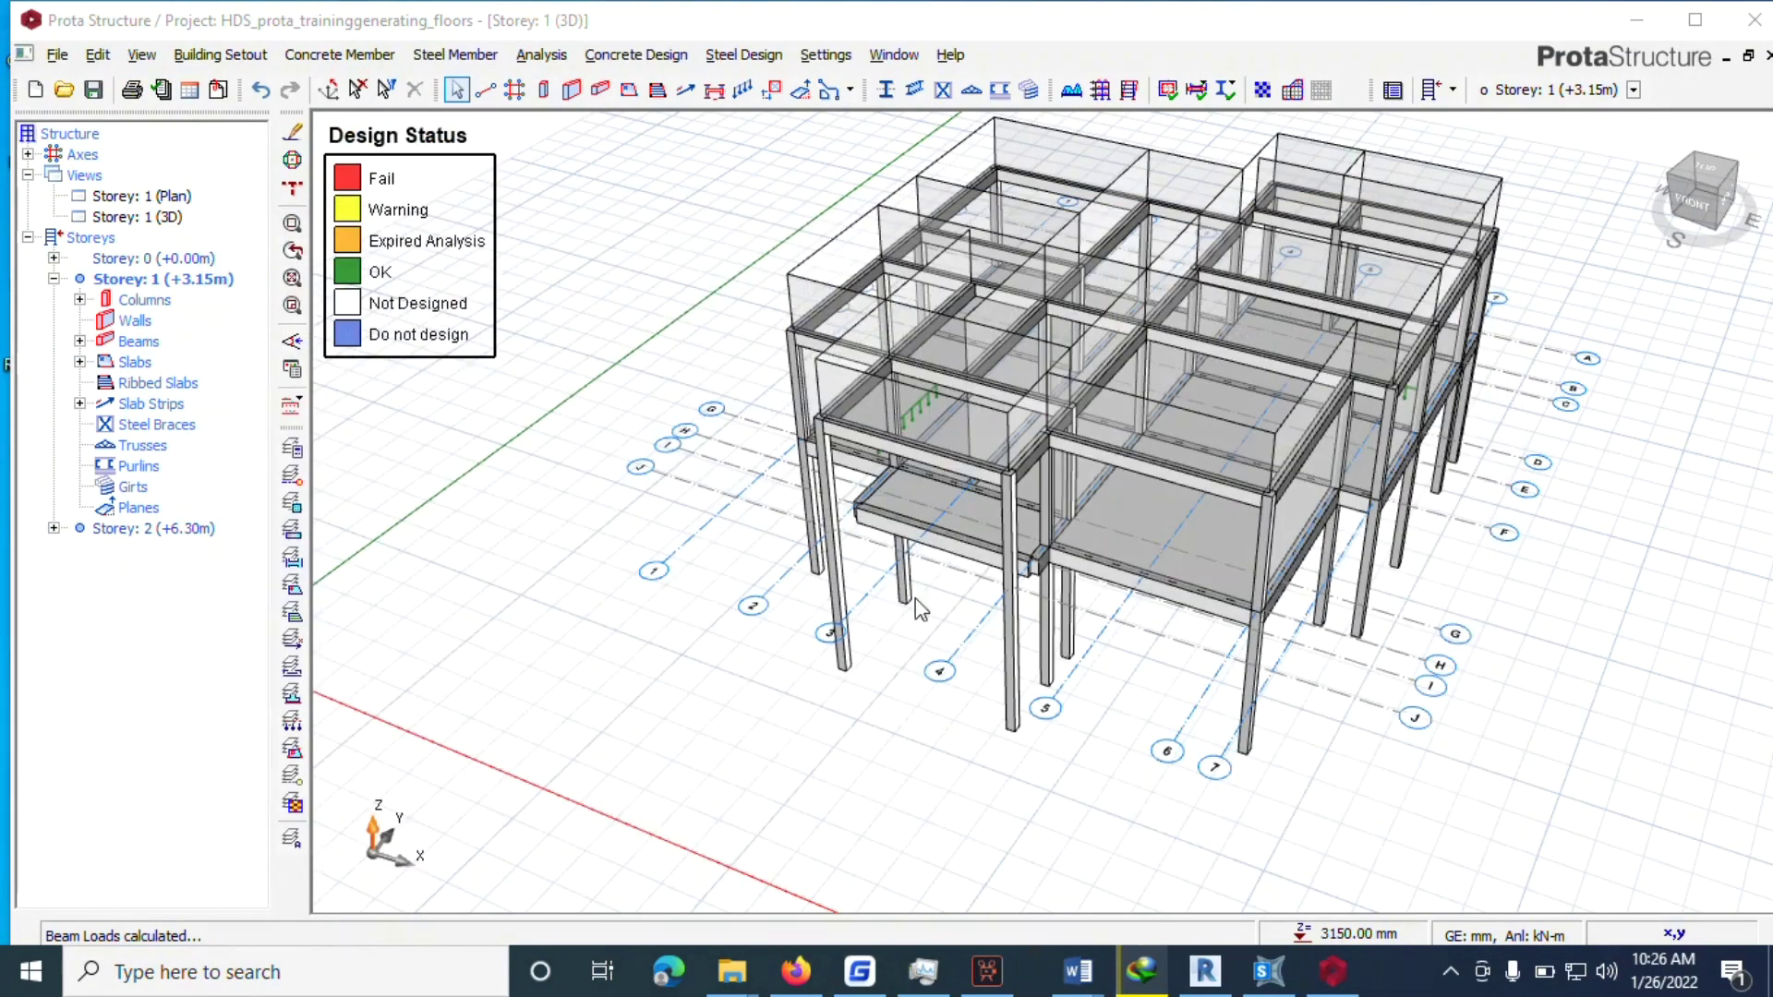
mouse_move(1039, 976)
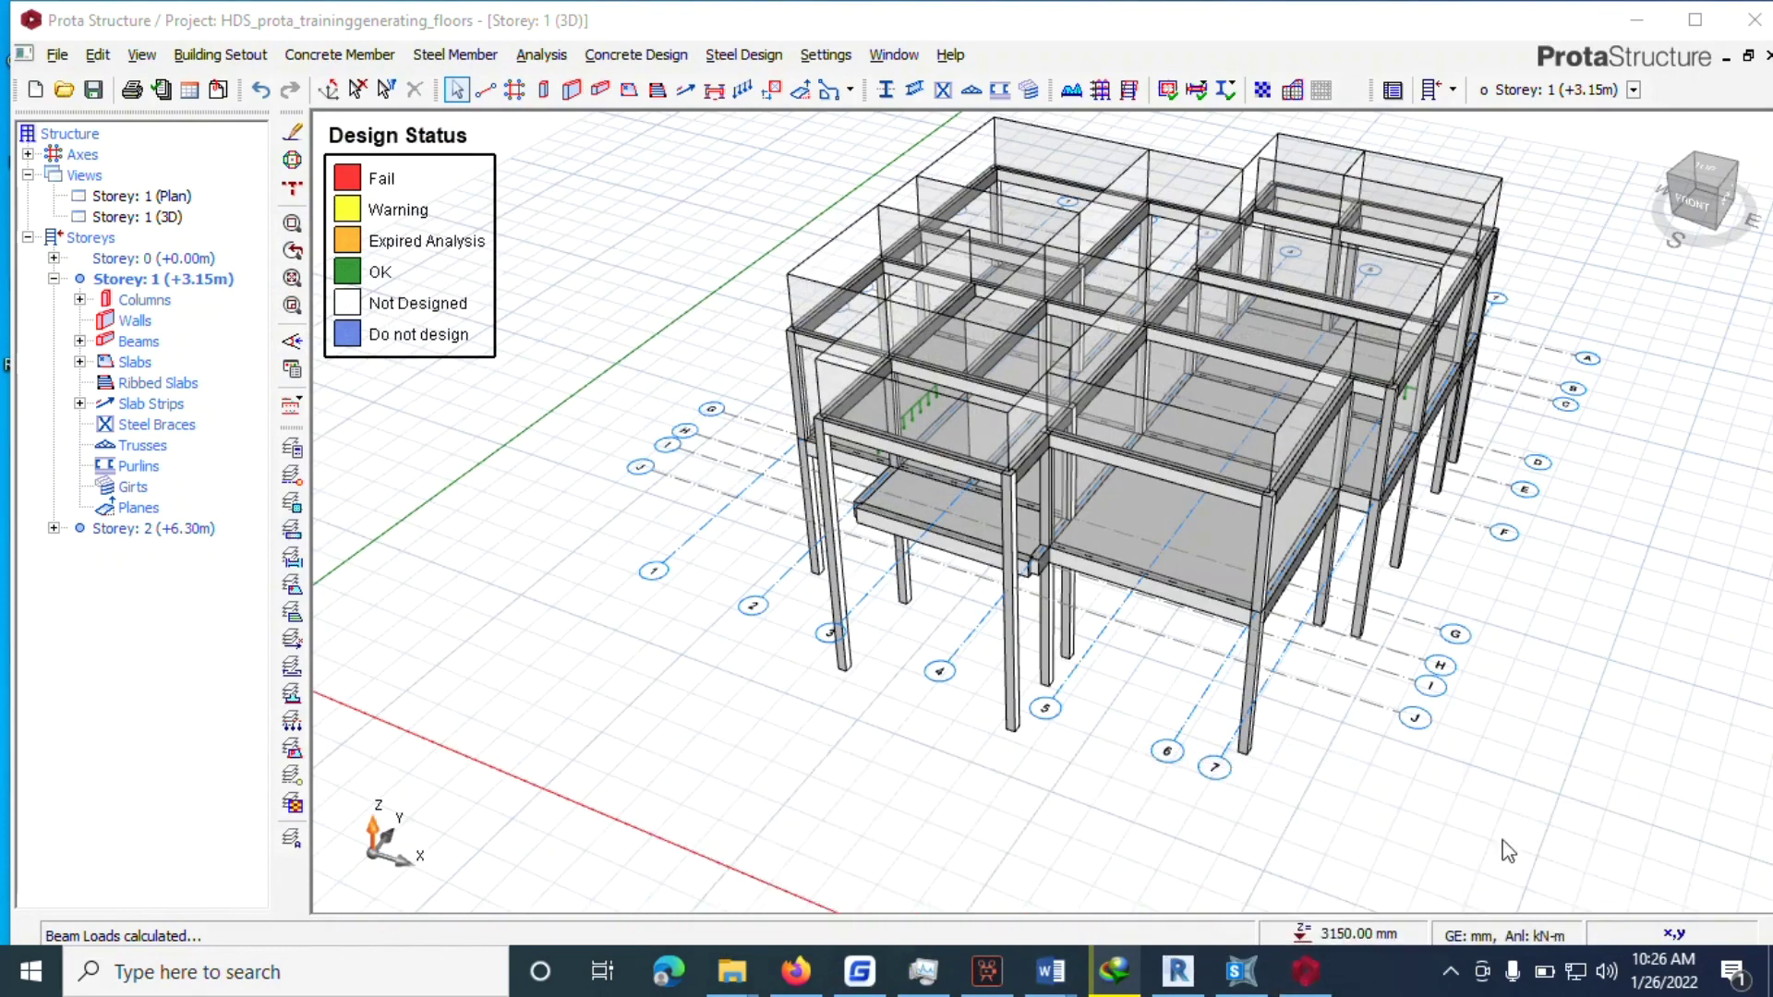
click(1451, 973)
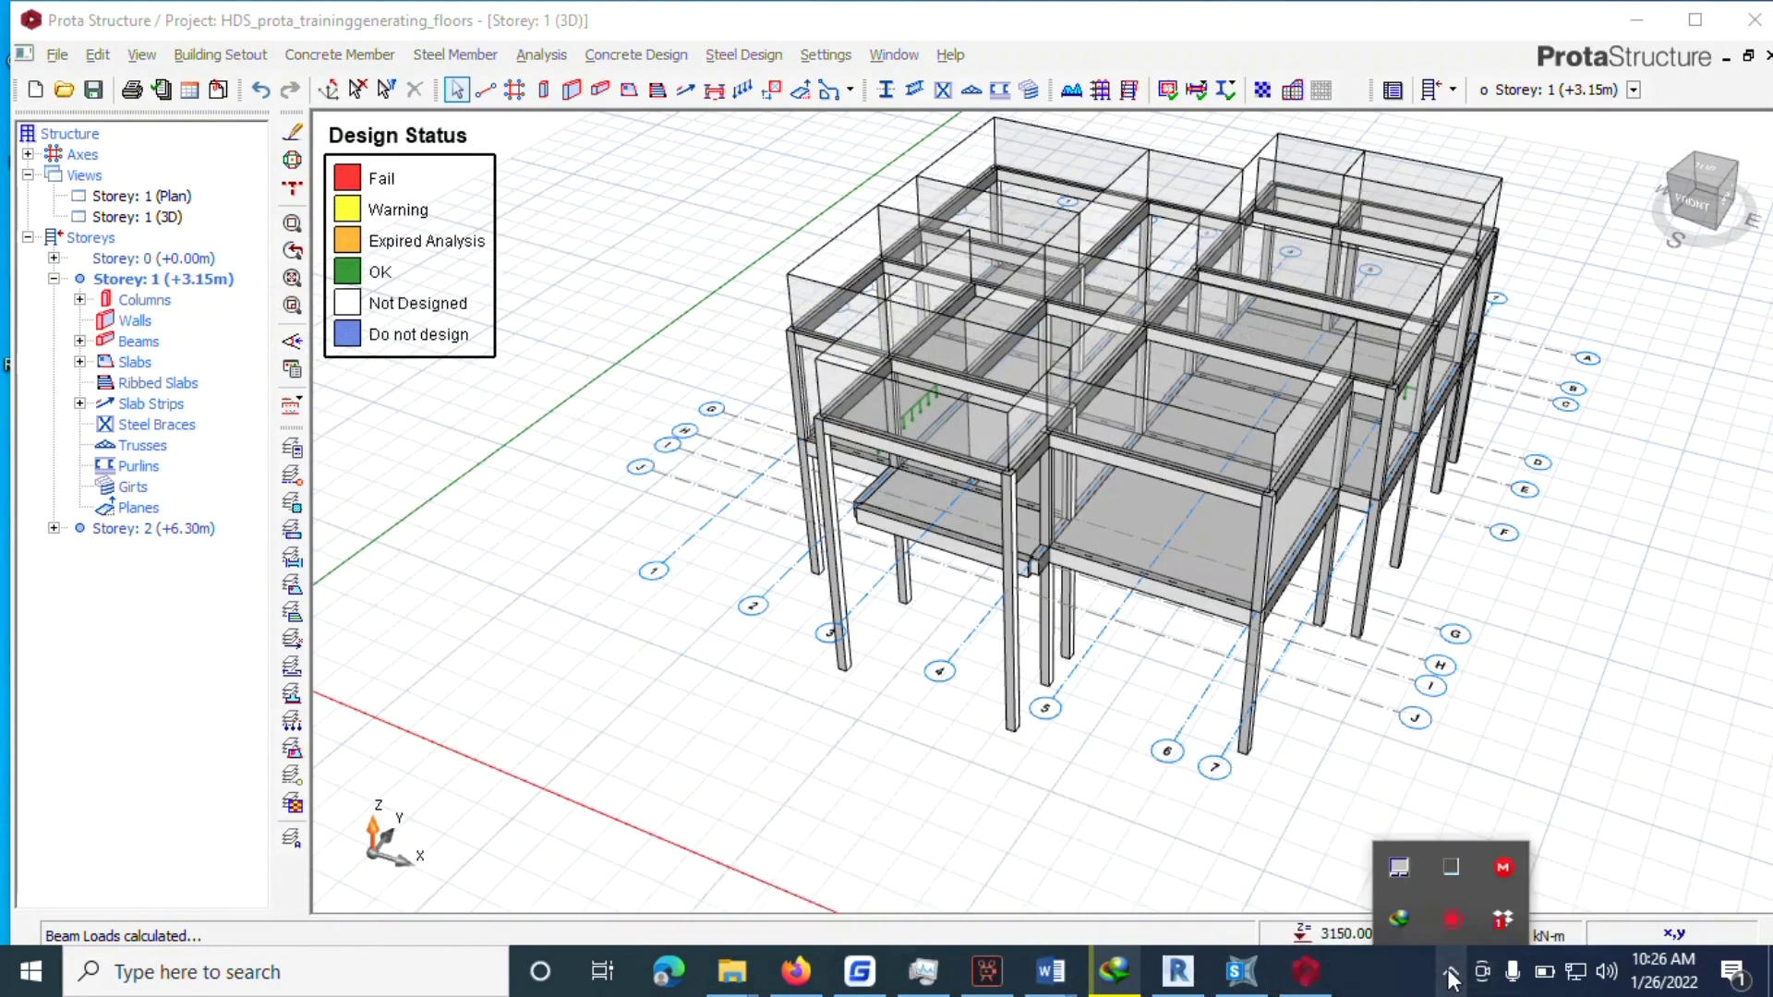
click(1680, 3)
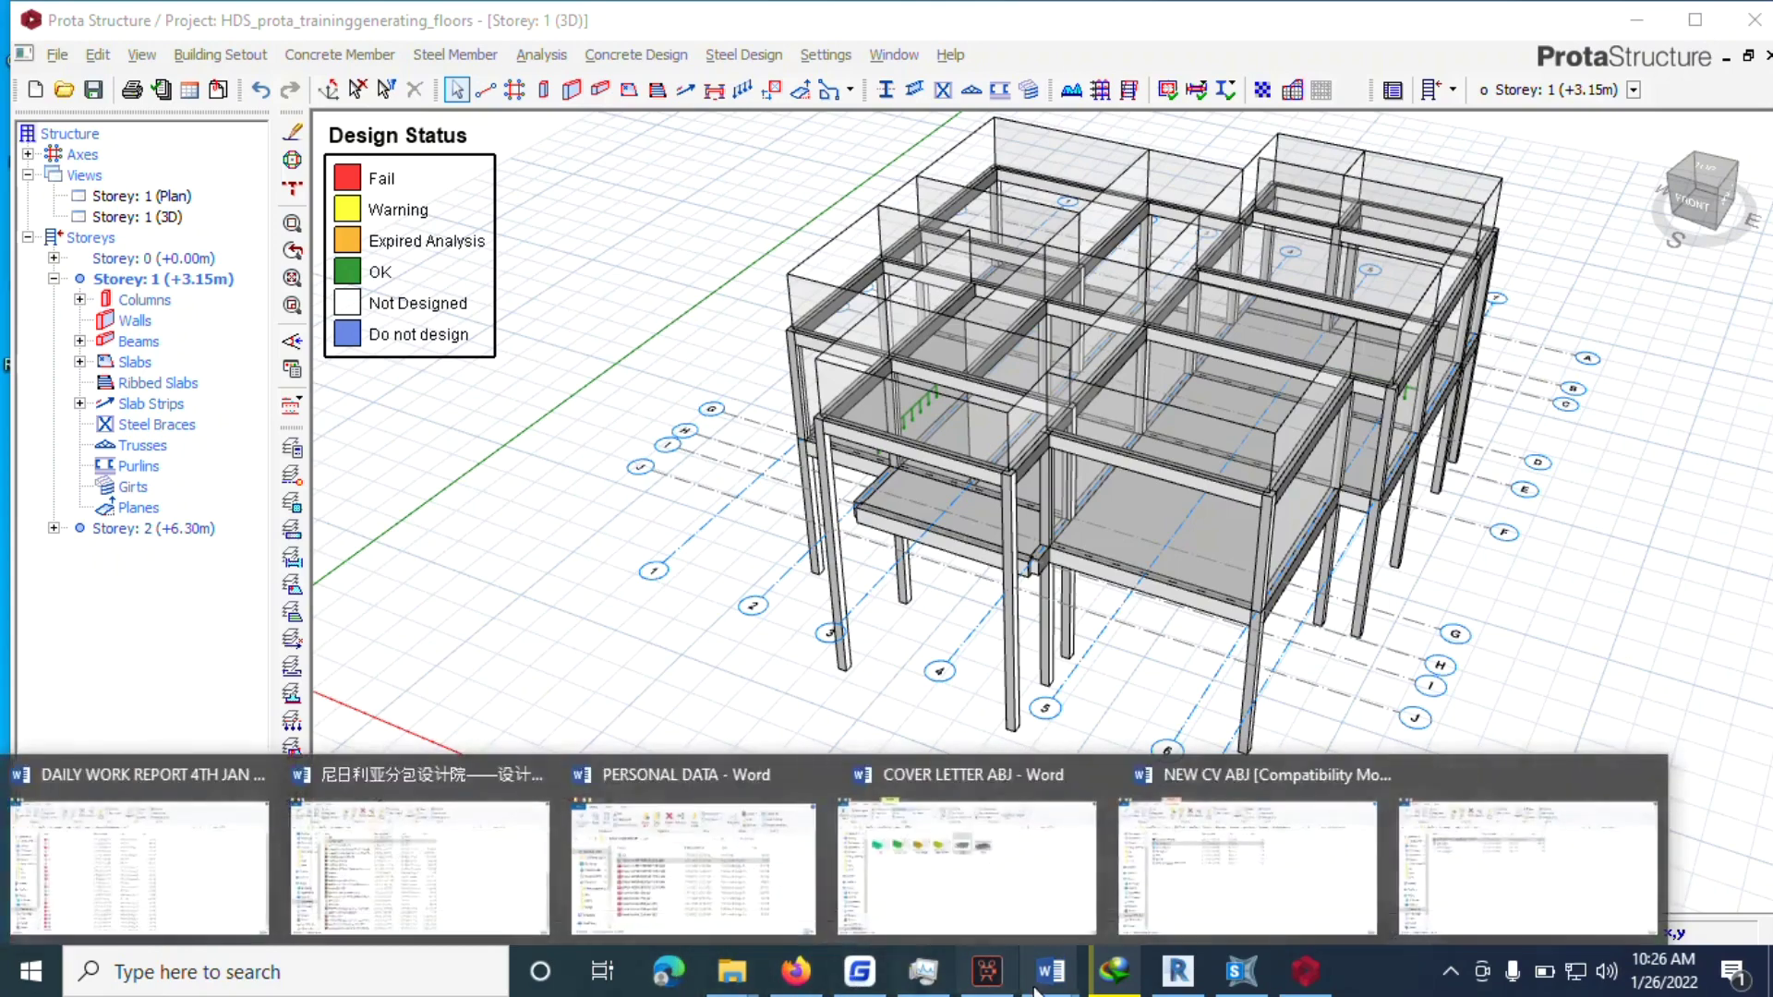
mouse_move(1240, 971)
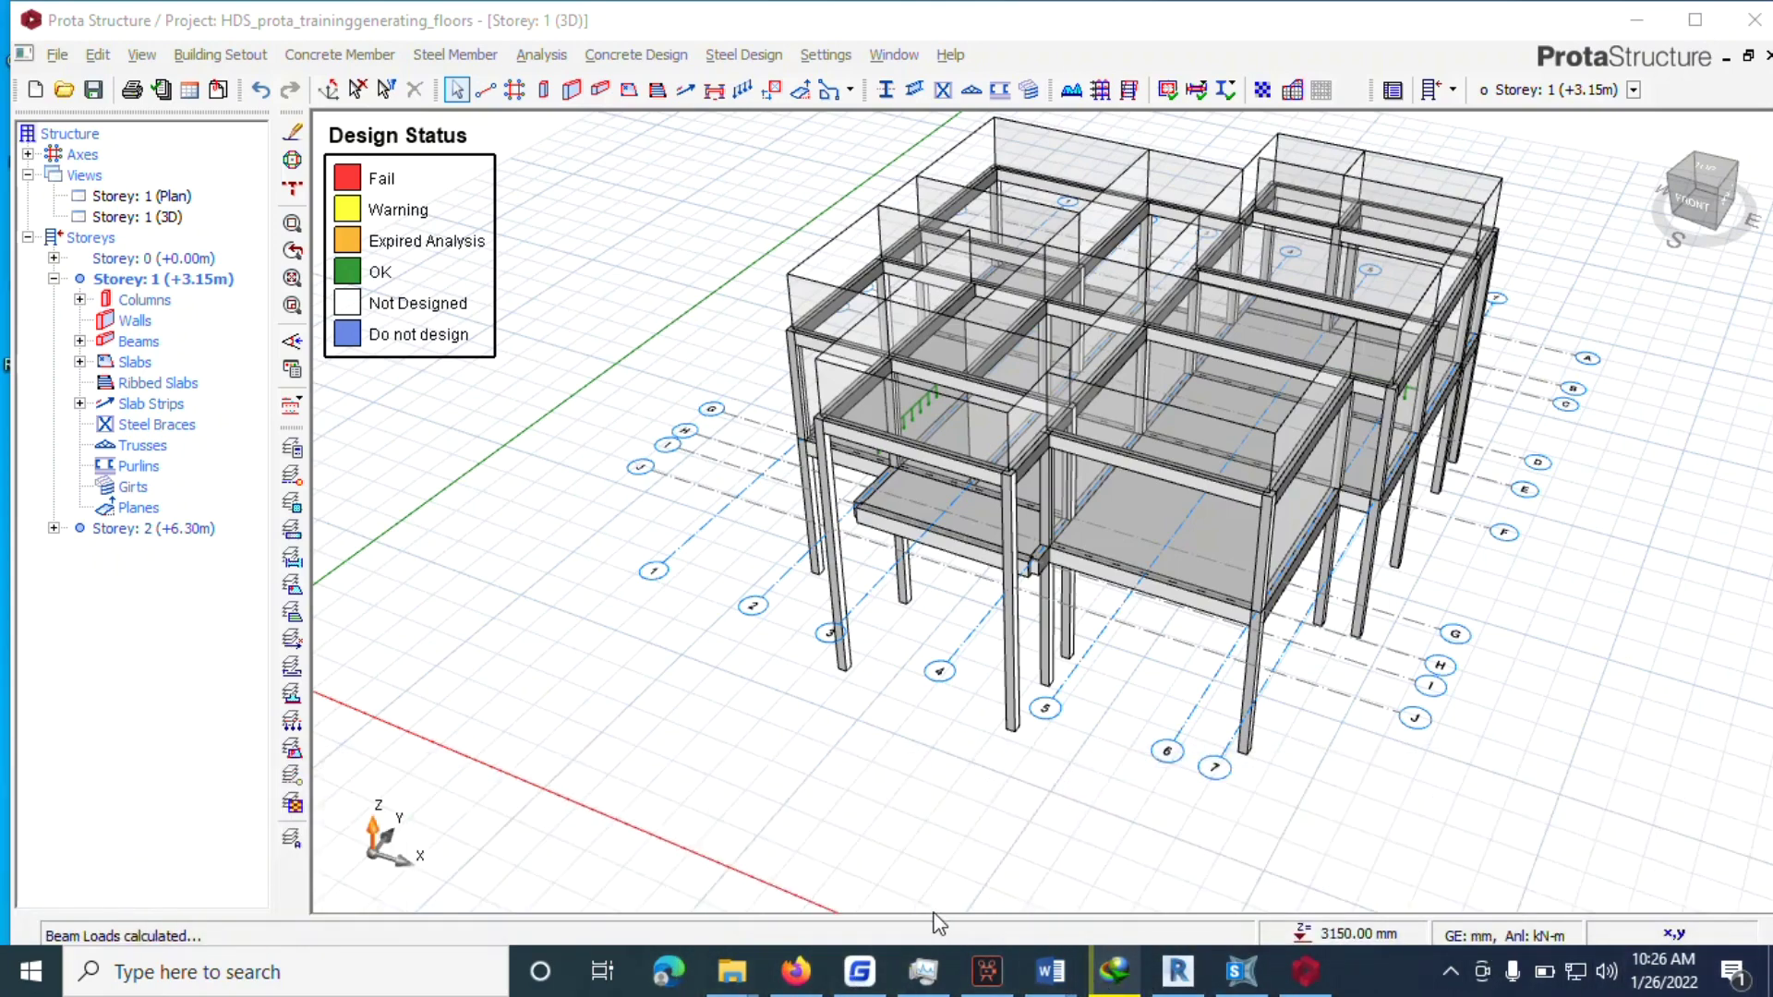
mouse_move(935, 956)
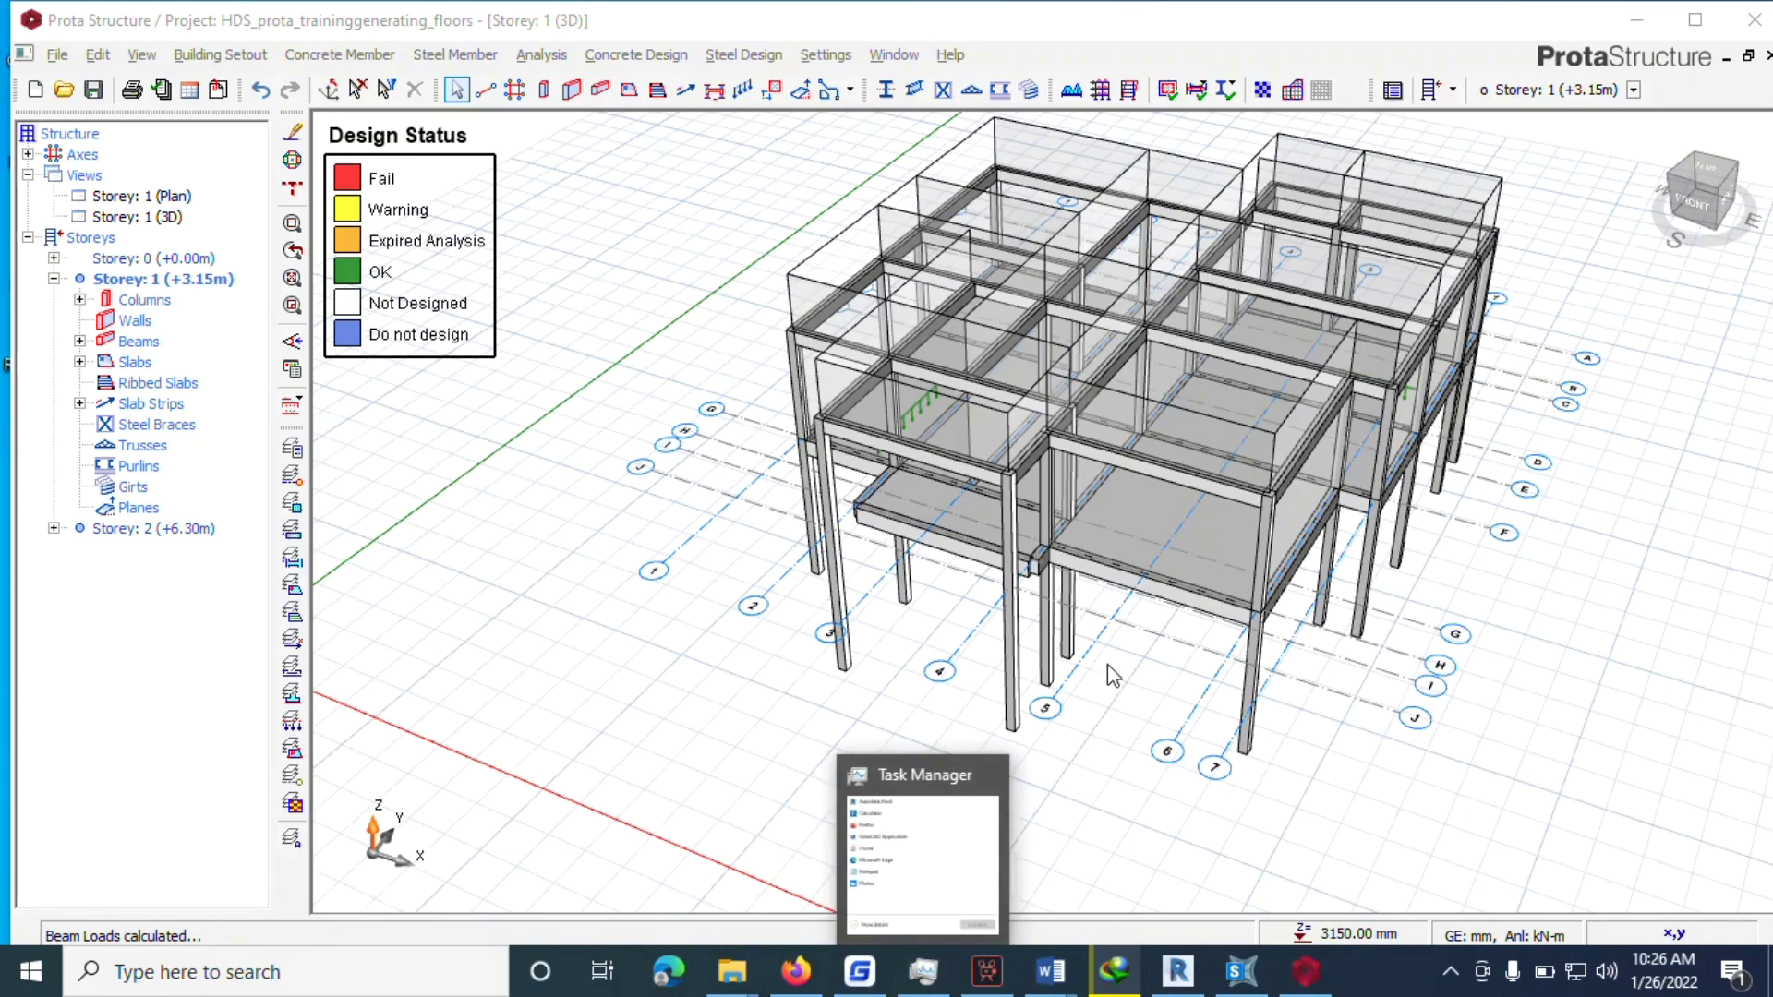
click(1772, 990)
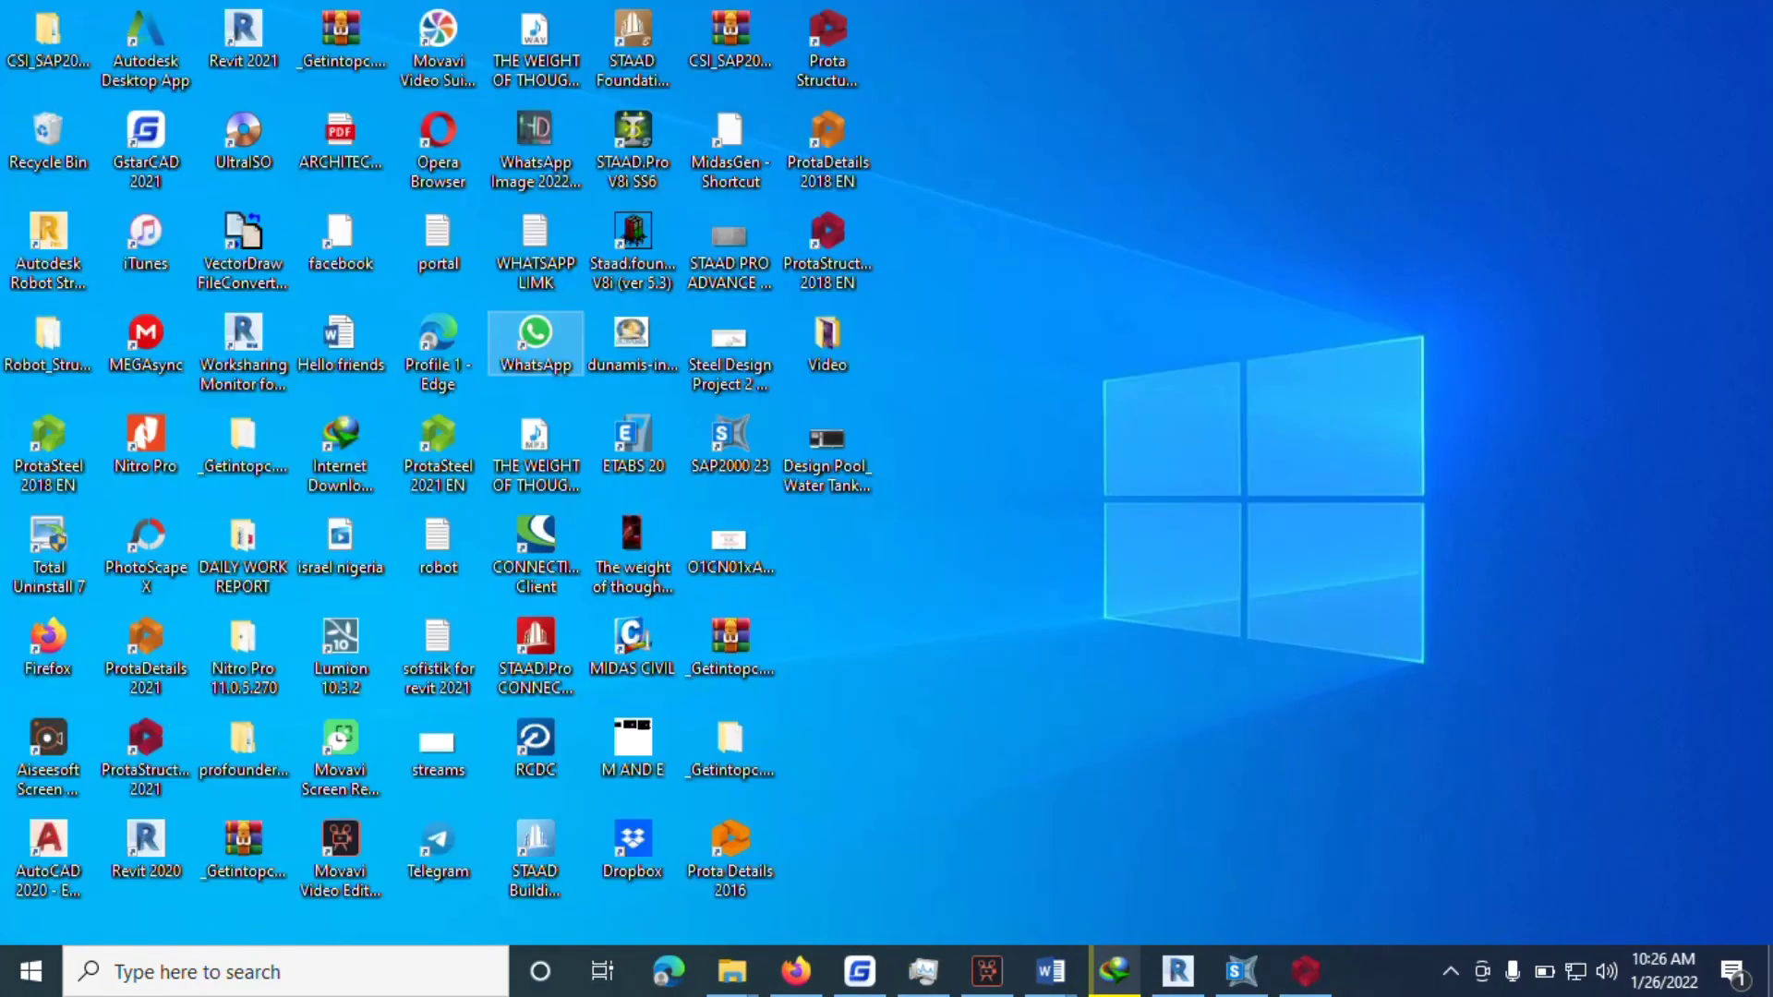
mouse_move(1305, 971)
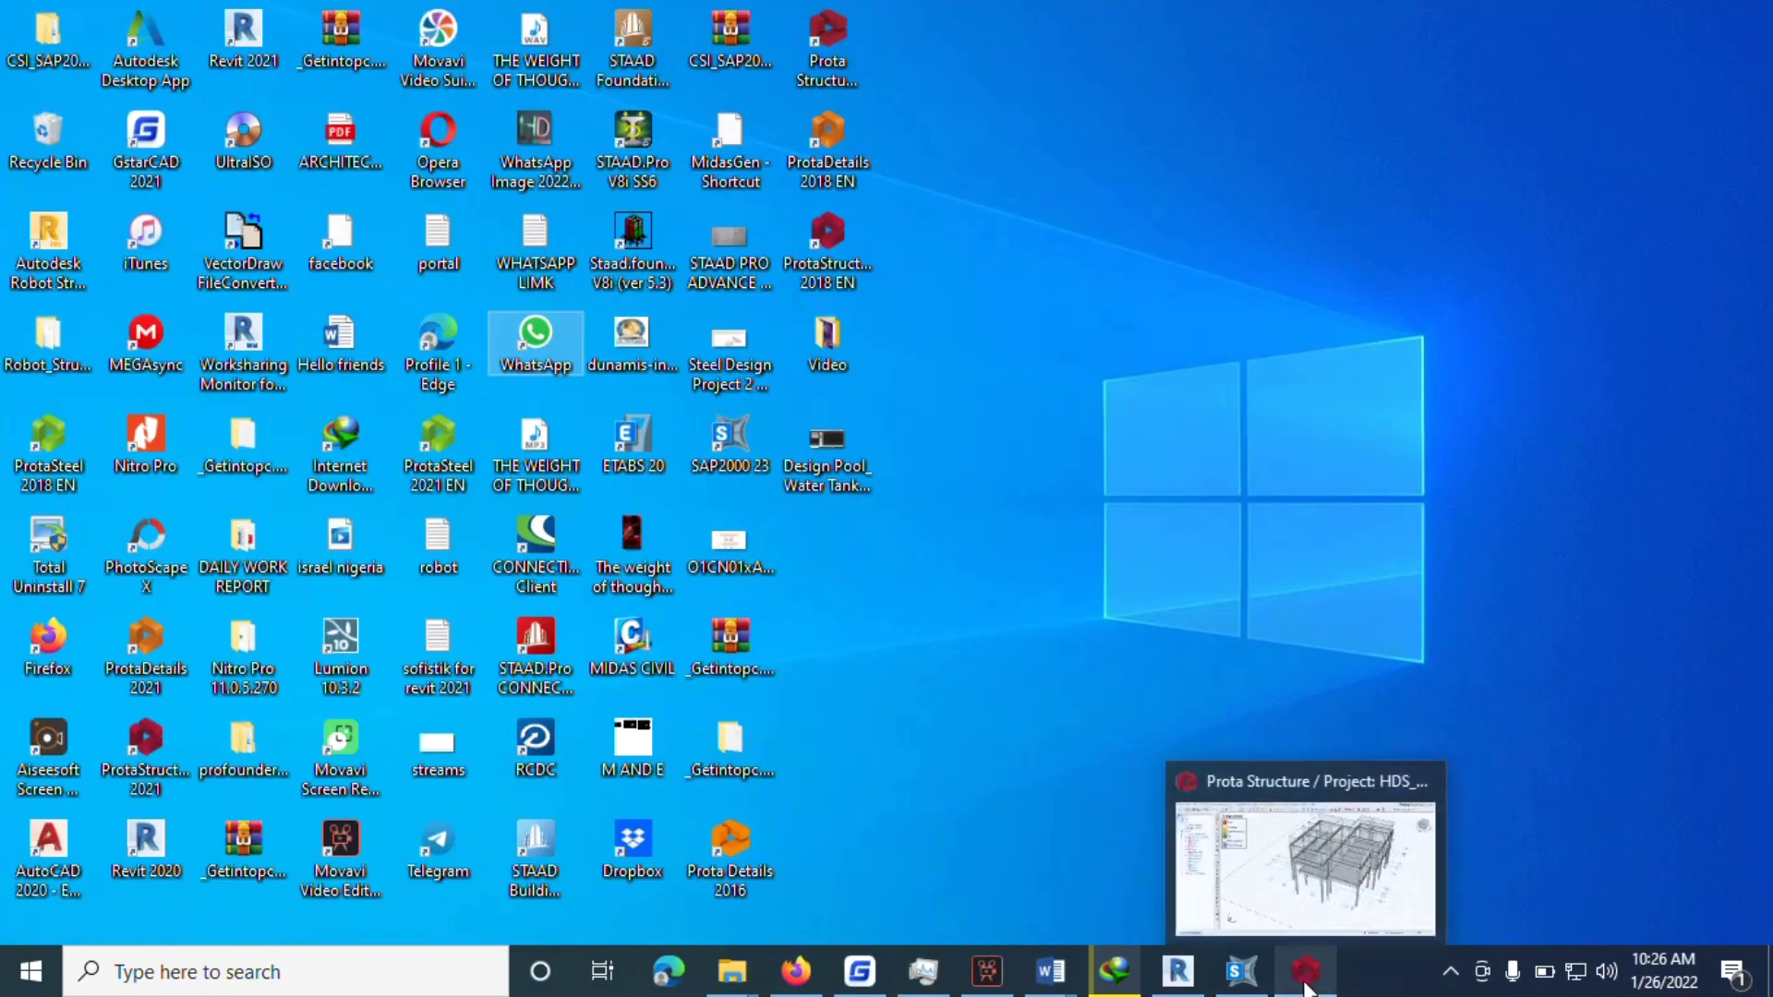
click(1249, 859)
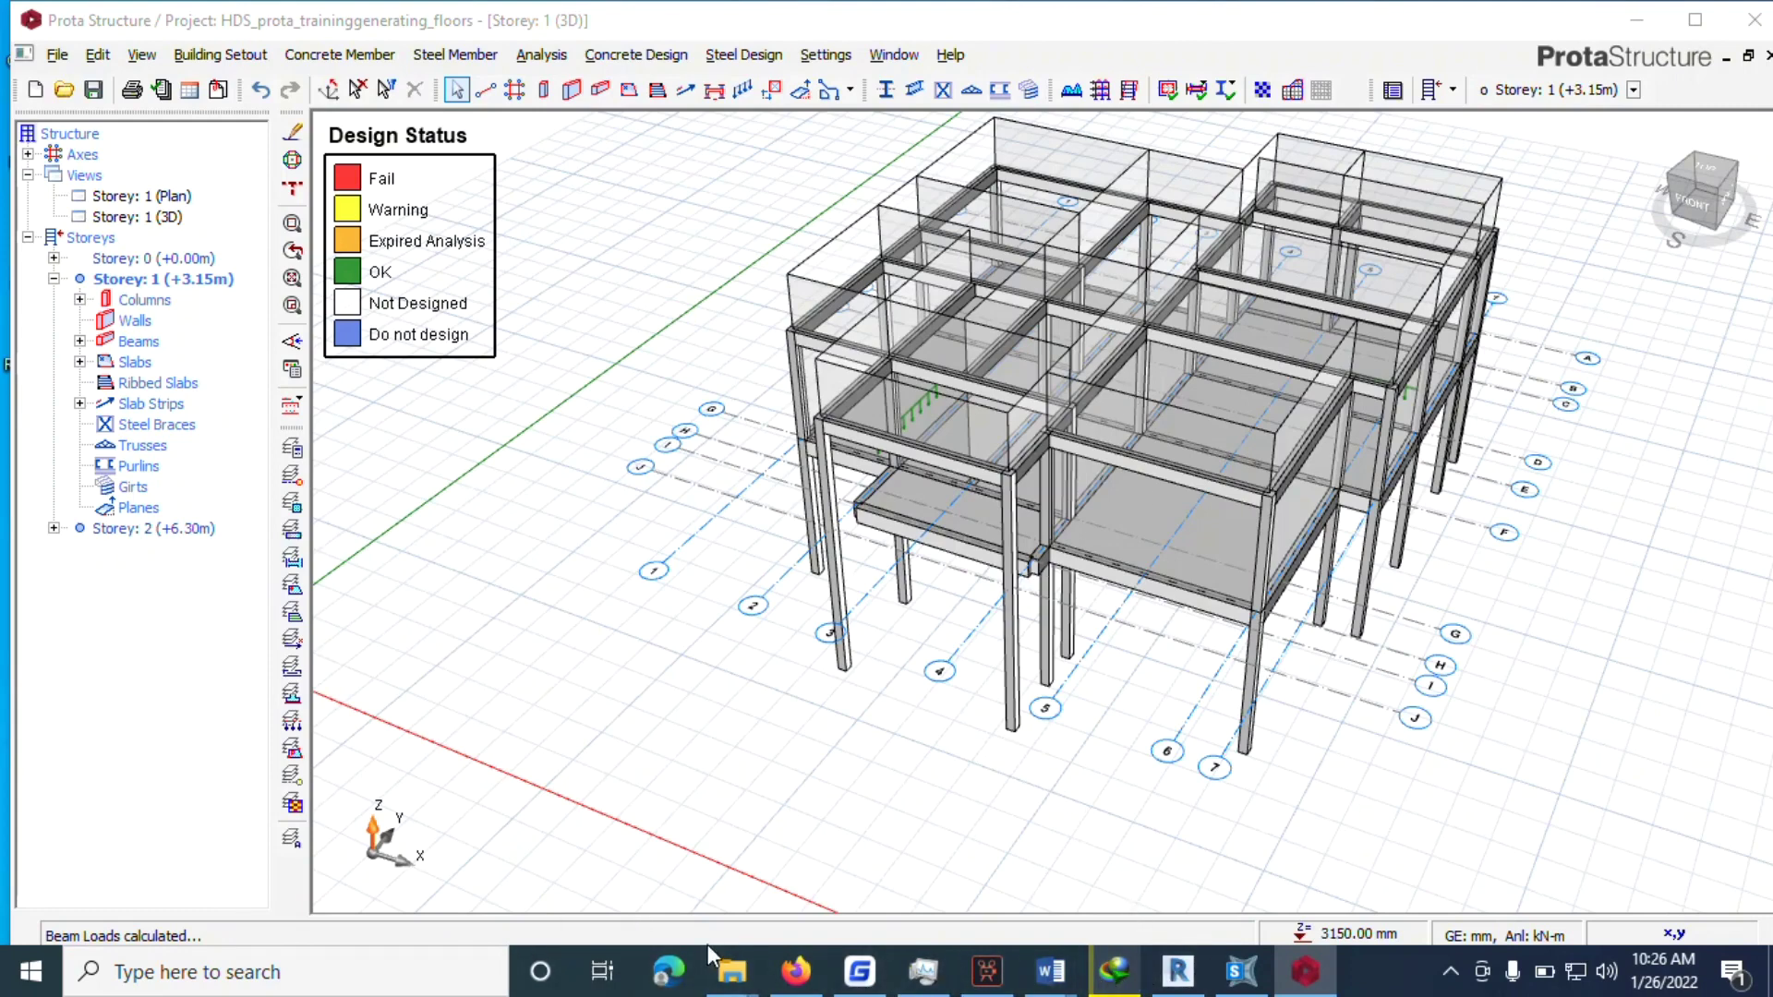
Close Movavi Video Editor Plus and discard the unsaved changes to its project.
mouse_move(1019, 976)
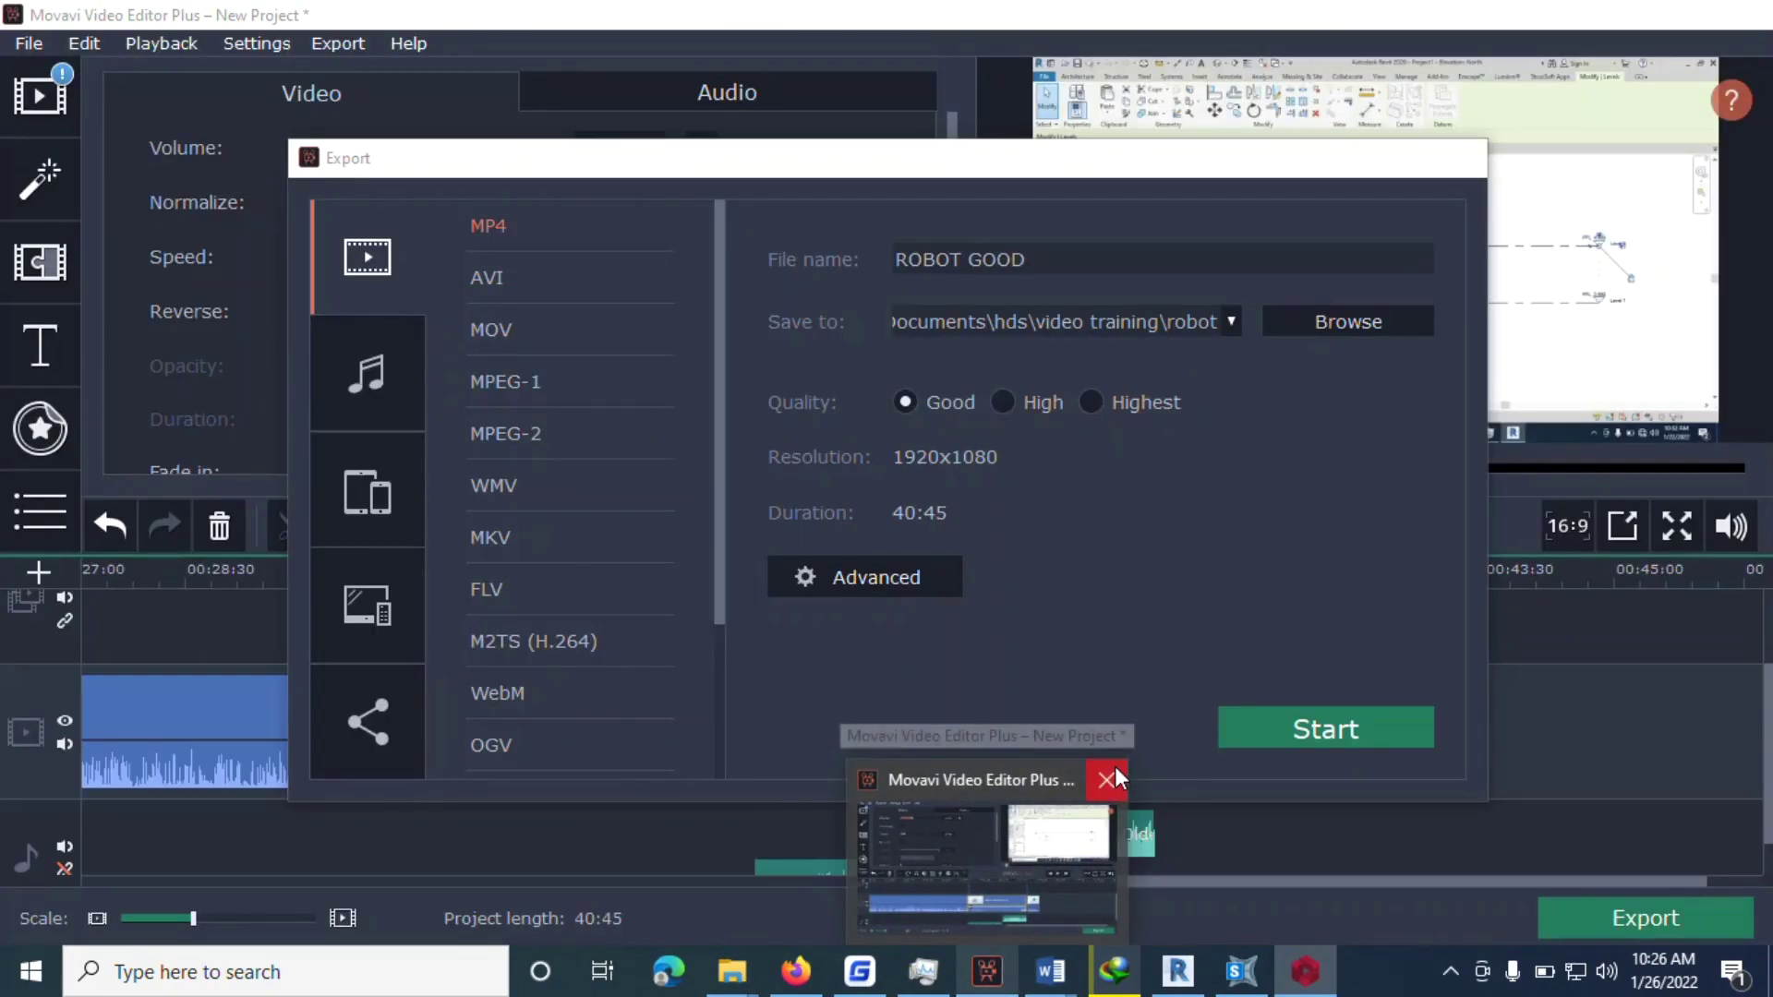
click(1111, 779)
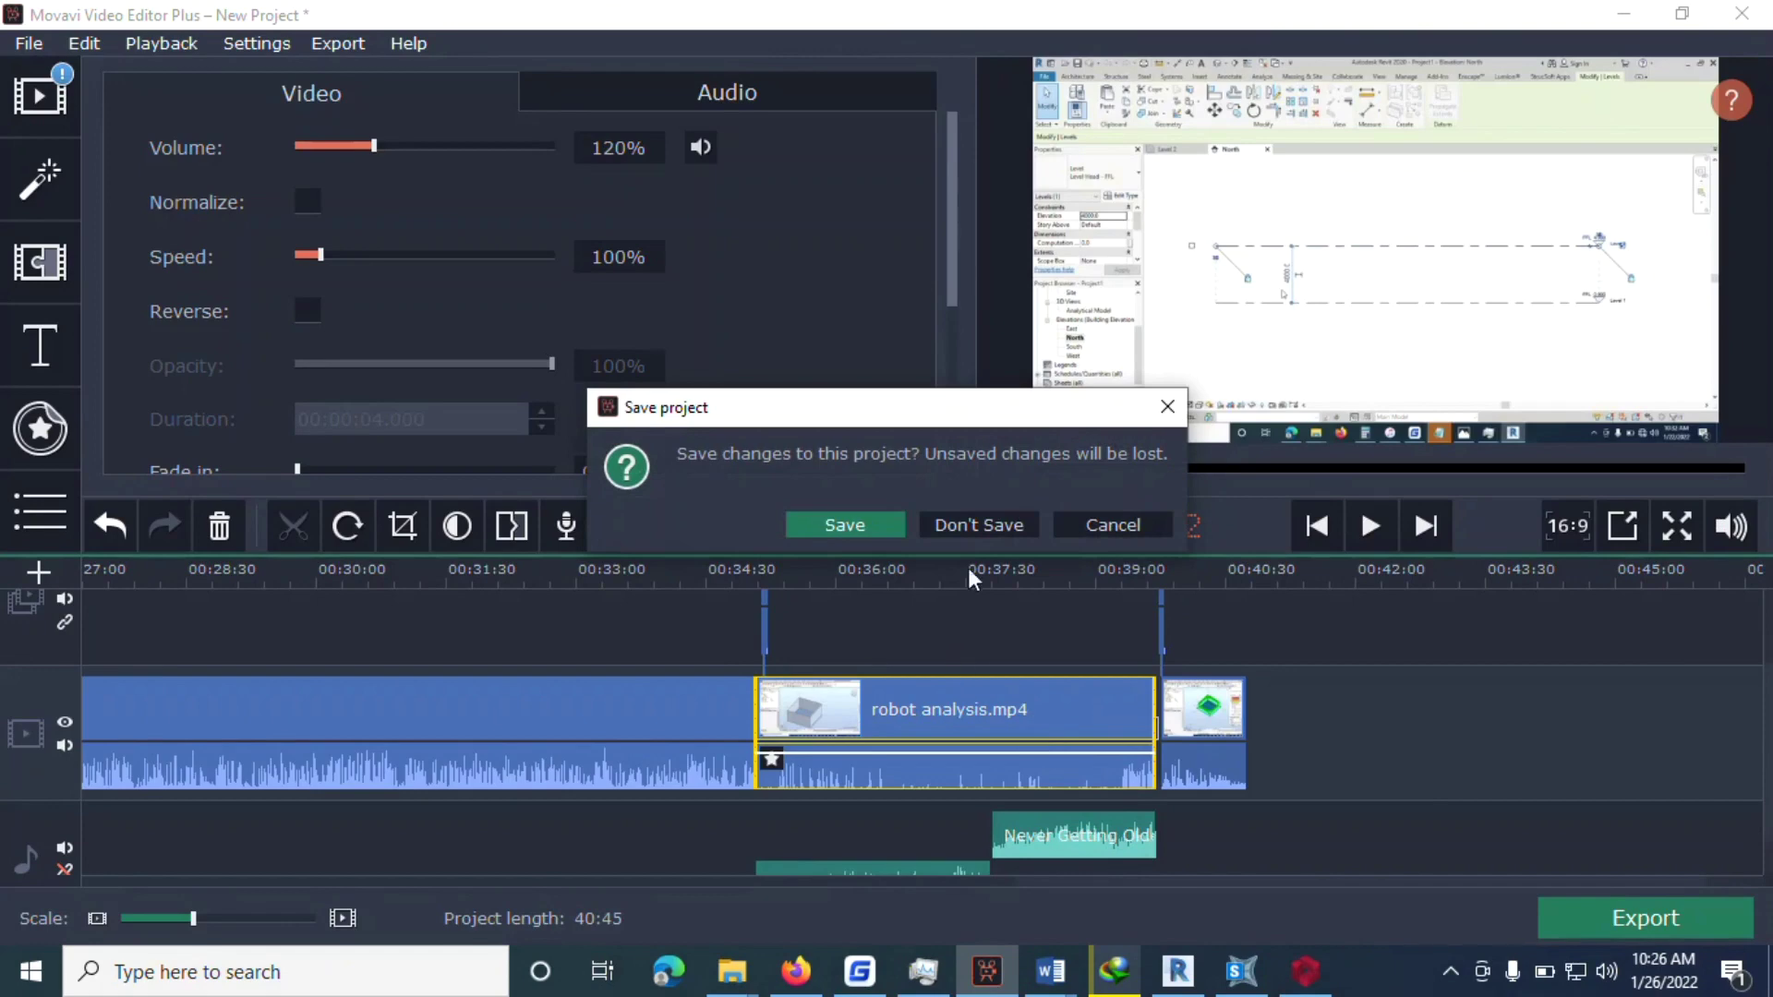
click(994, 523)
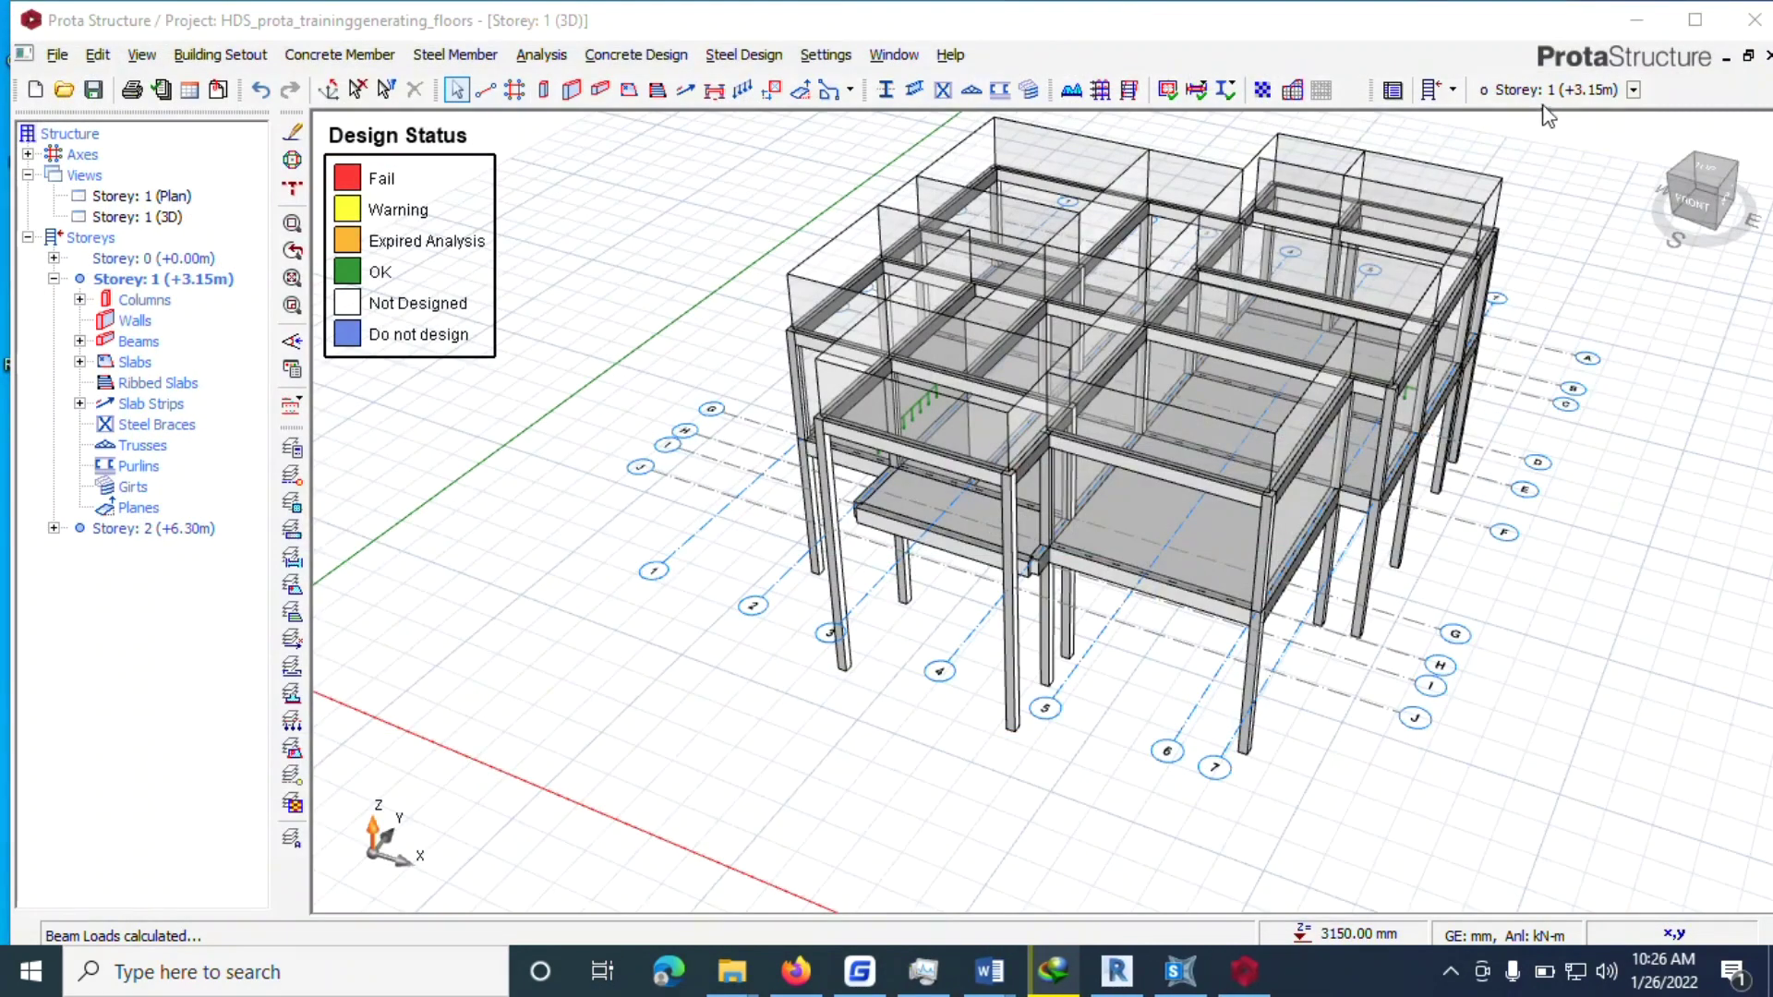
Close ProtaStructure and save the changes to the current project.
click(1451, 975)
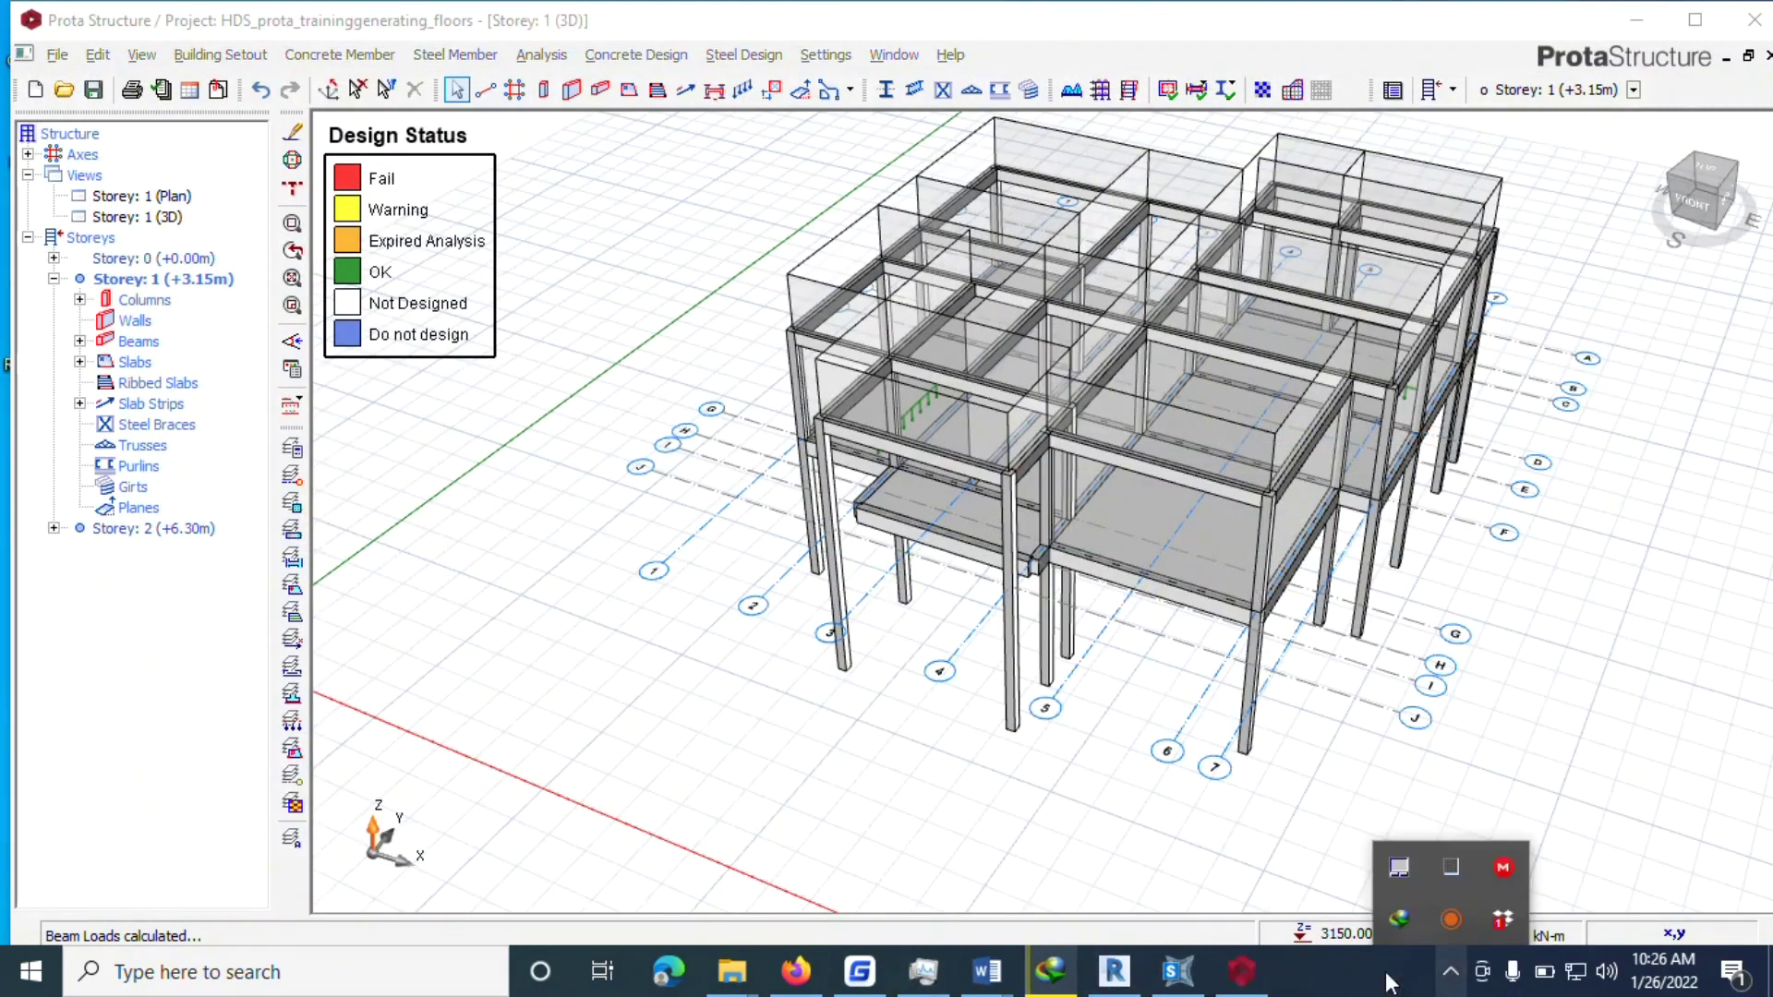
click(1198, 870)
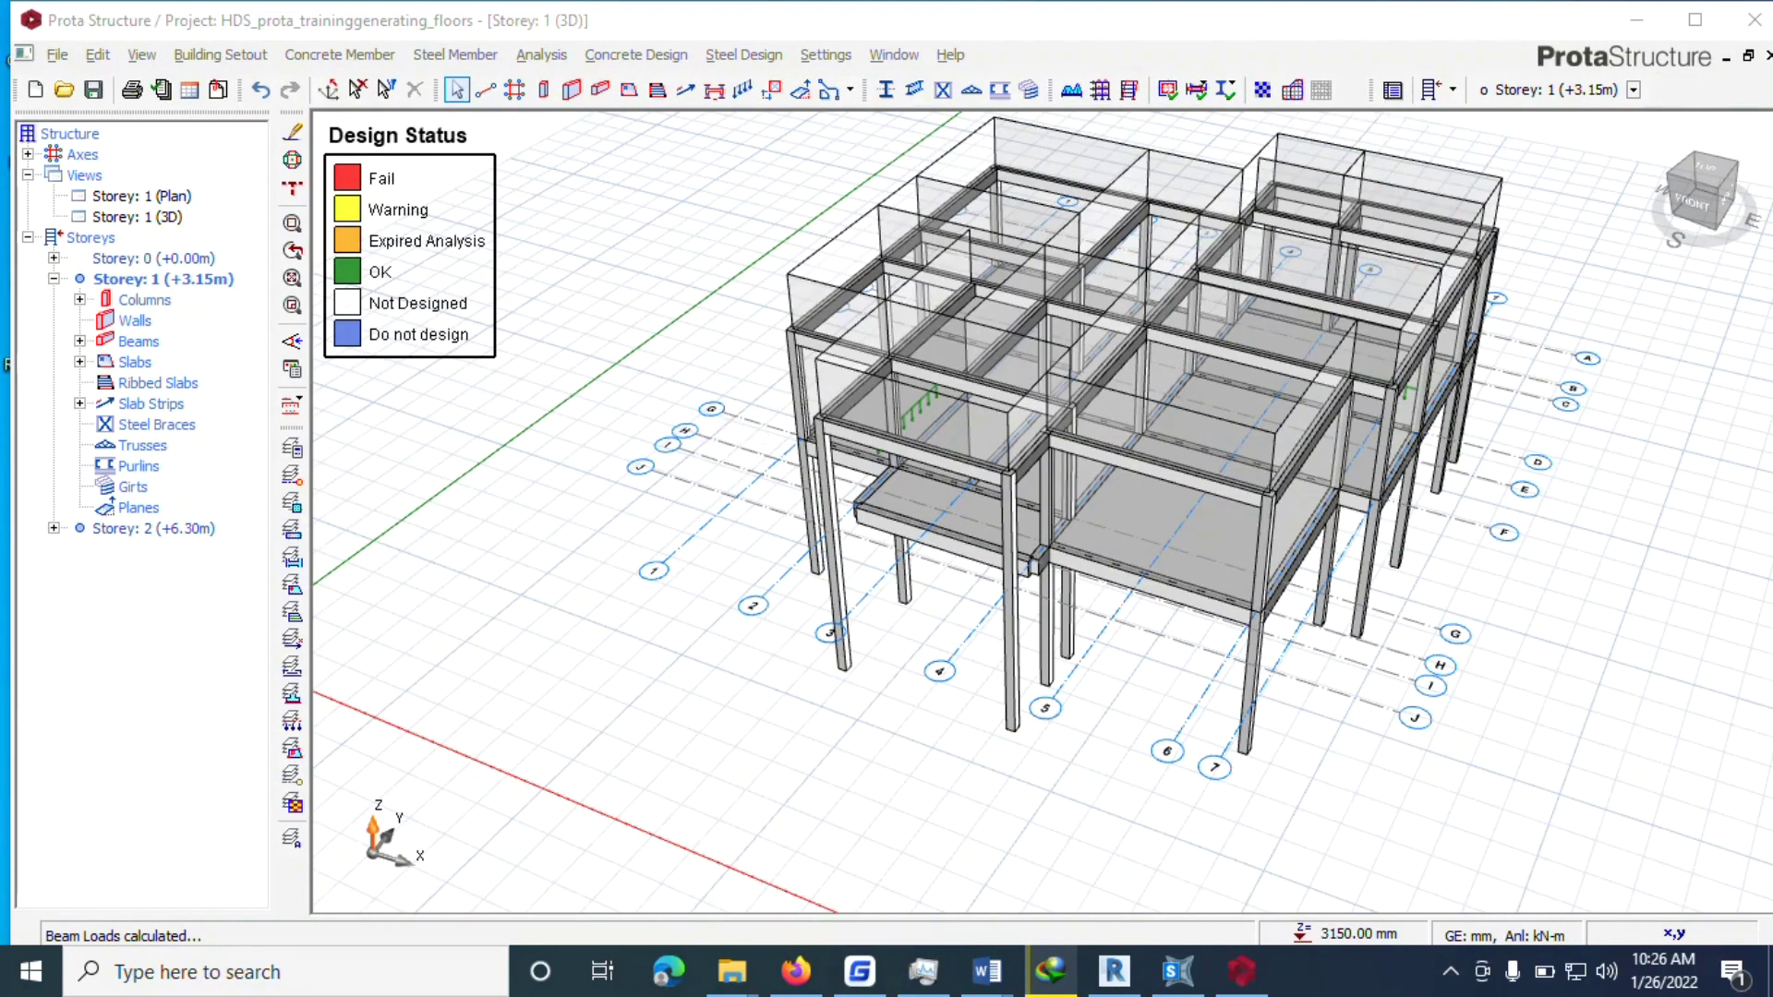
mouse_move(1241, 972)
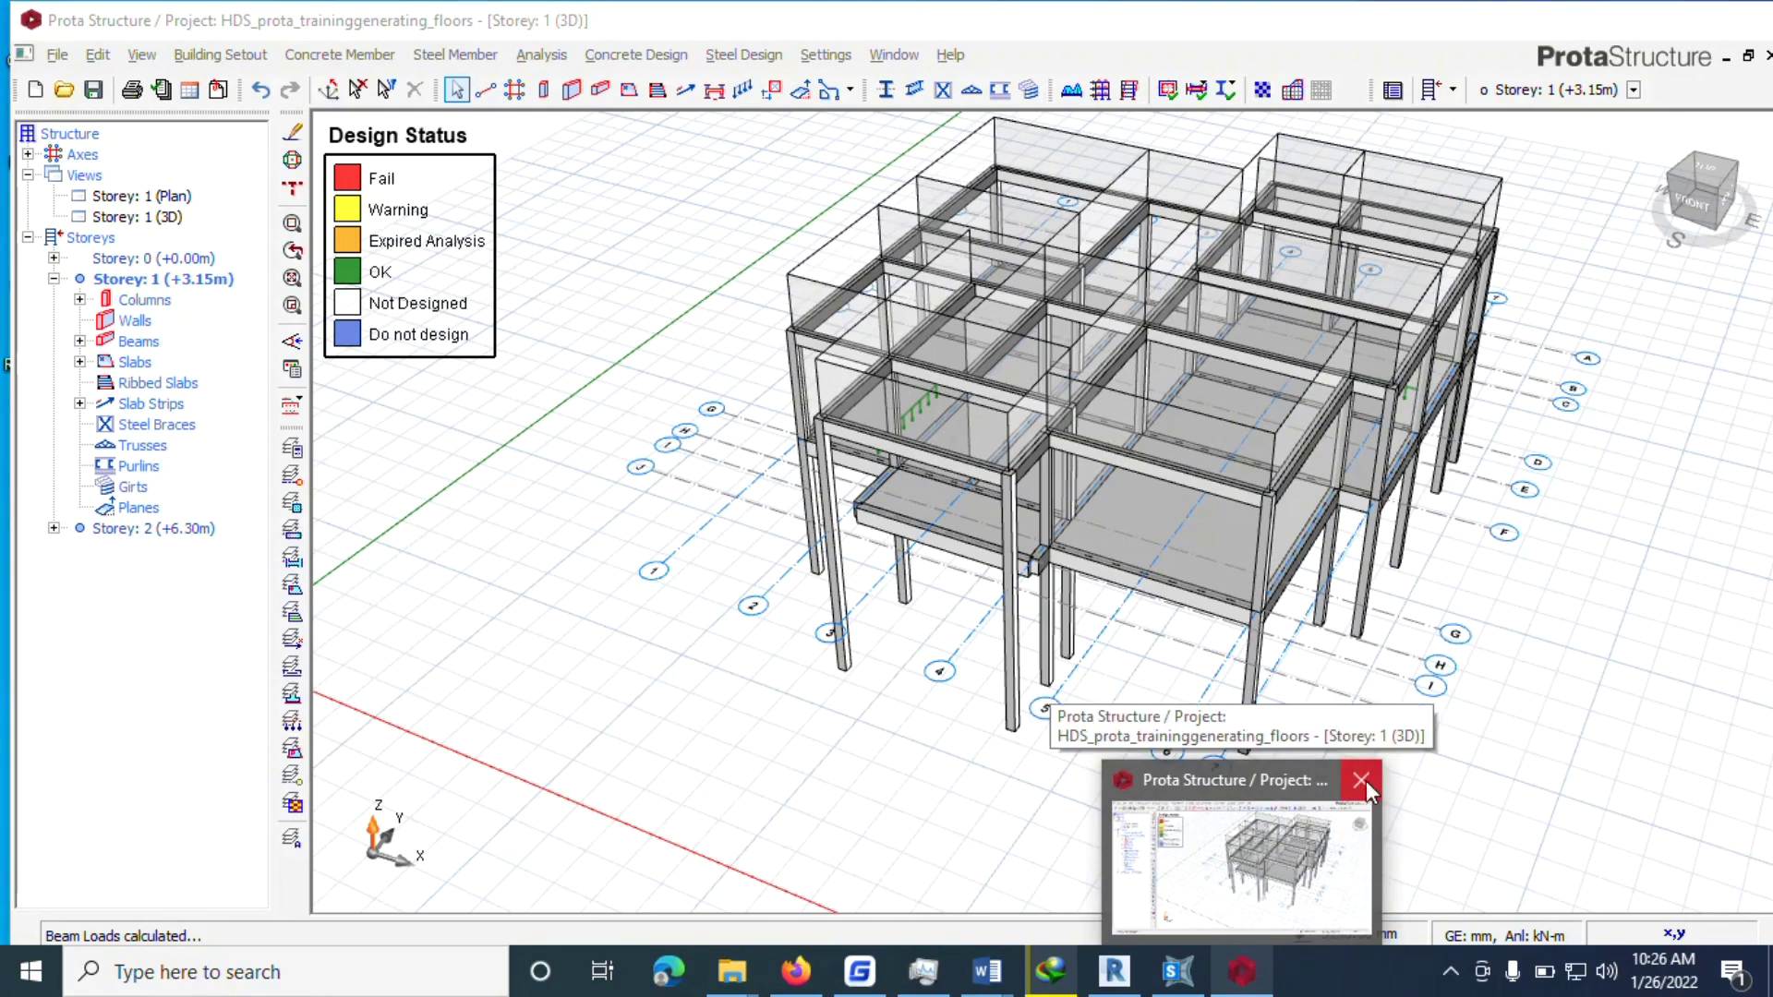
click(1361, 781)
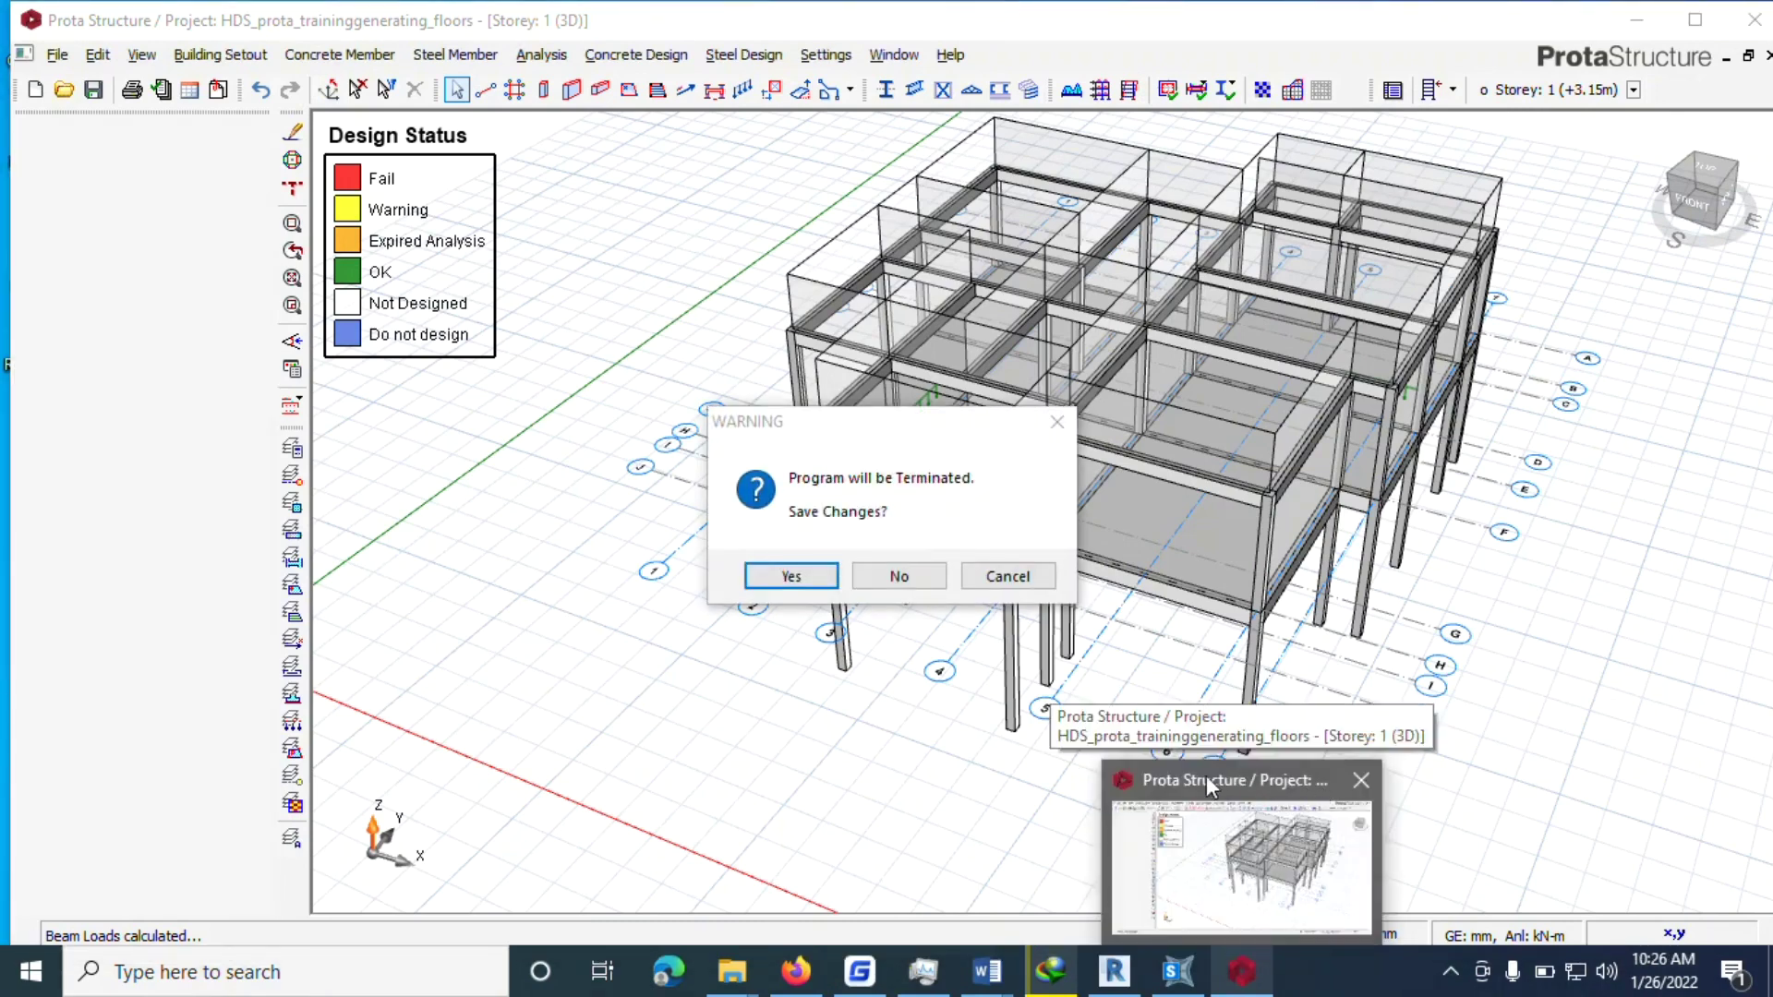
click(812, 577)
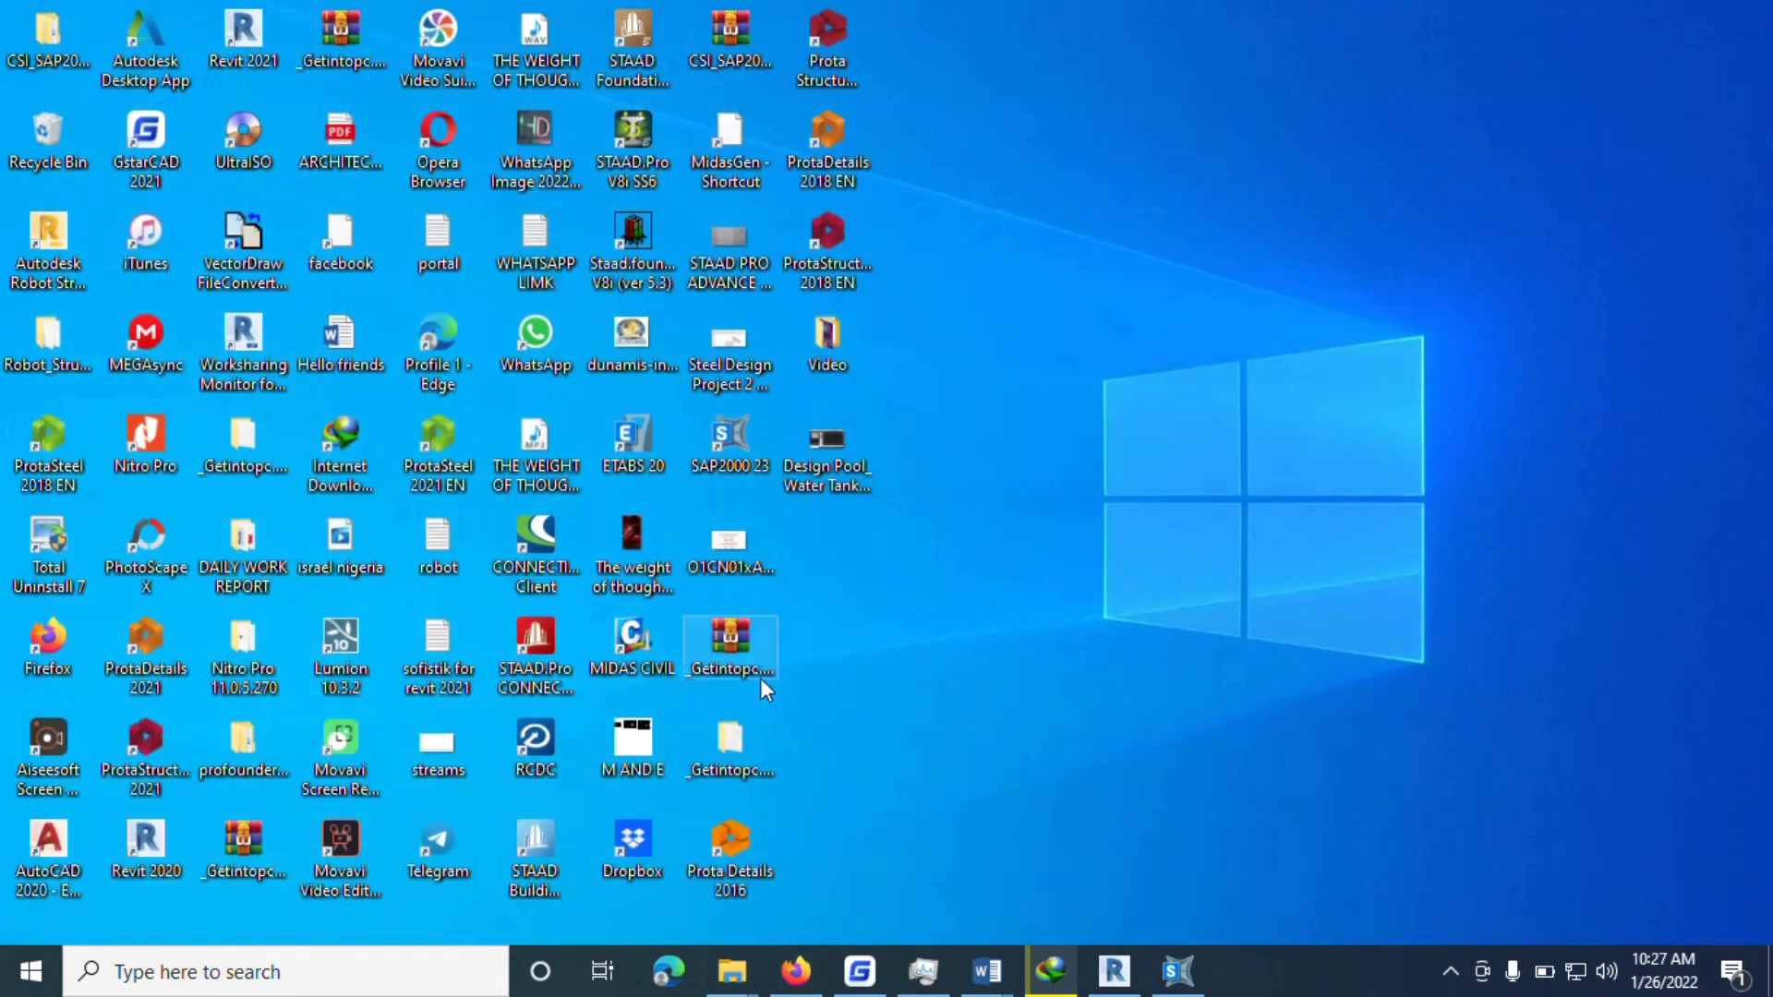
Start ProtaStructure 2018 and open the project HDS_prota_traininggenerating_floors.
click(827, 222)
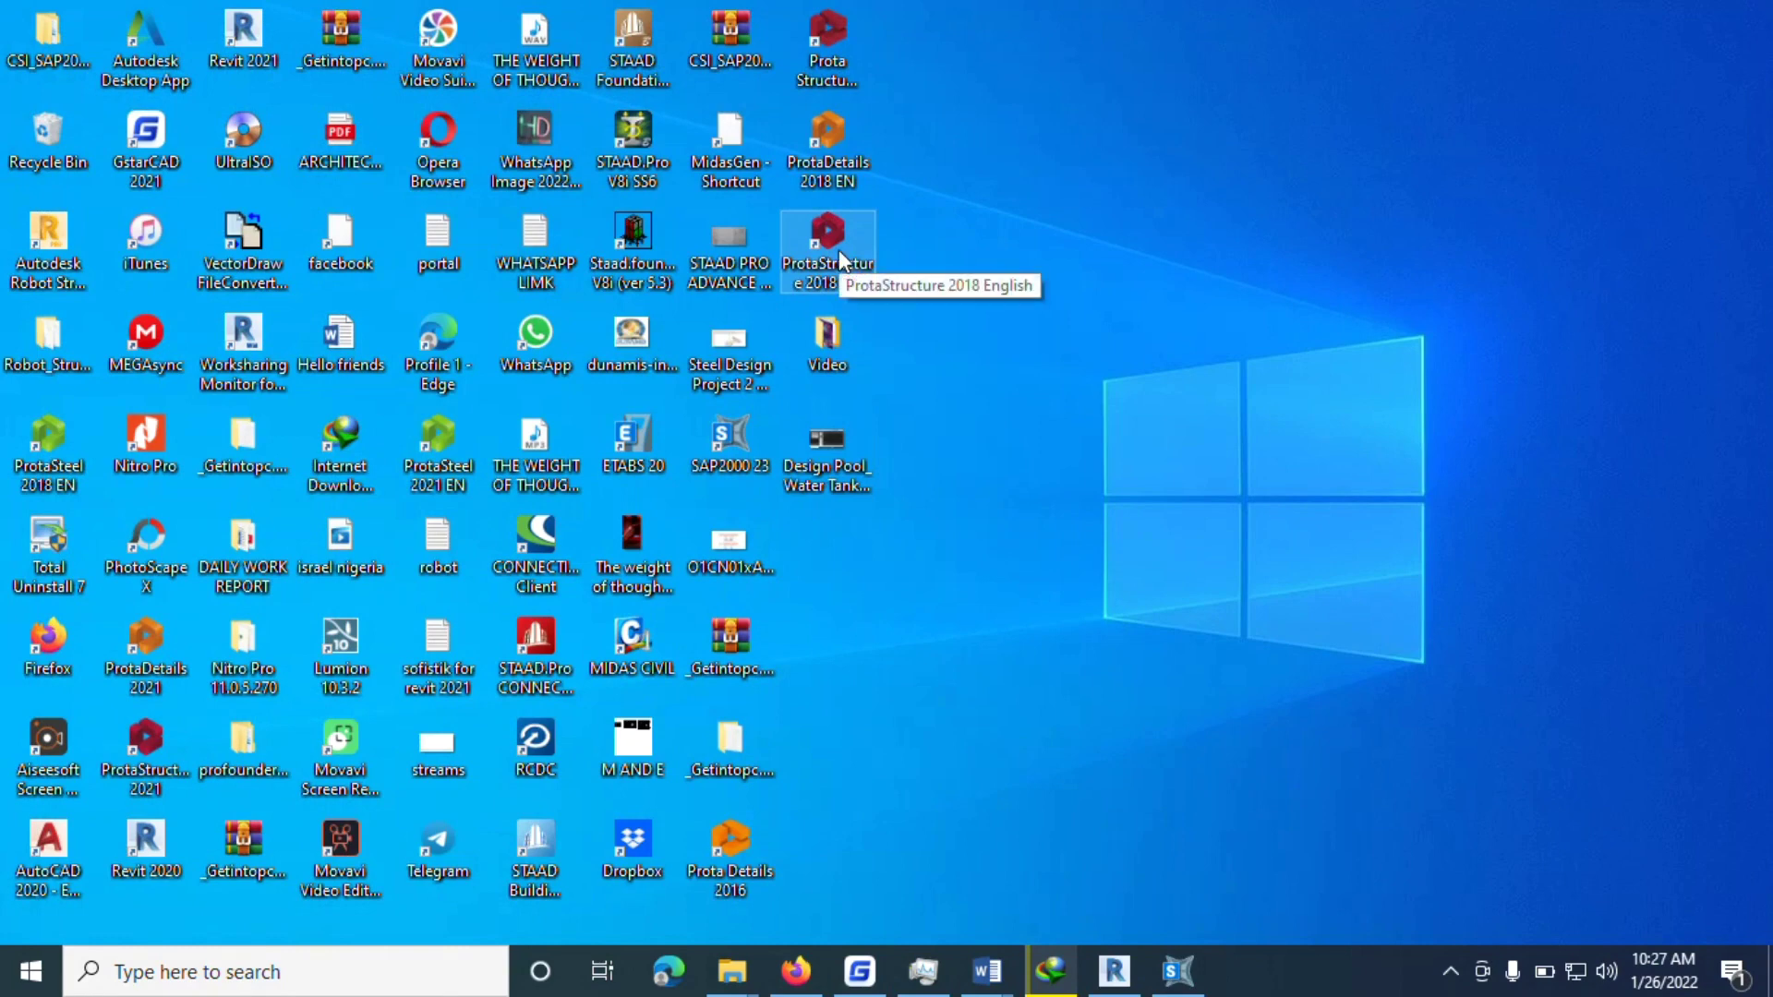
double_click(841, 255)
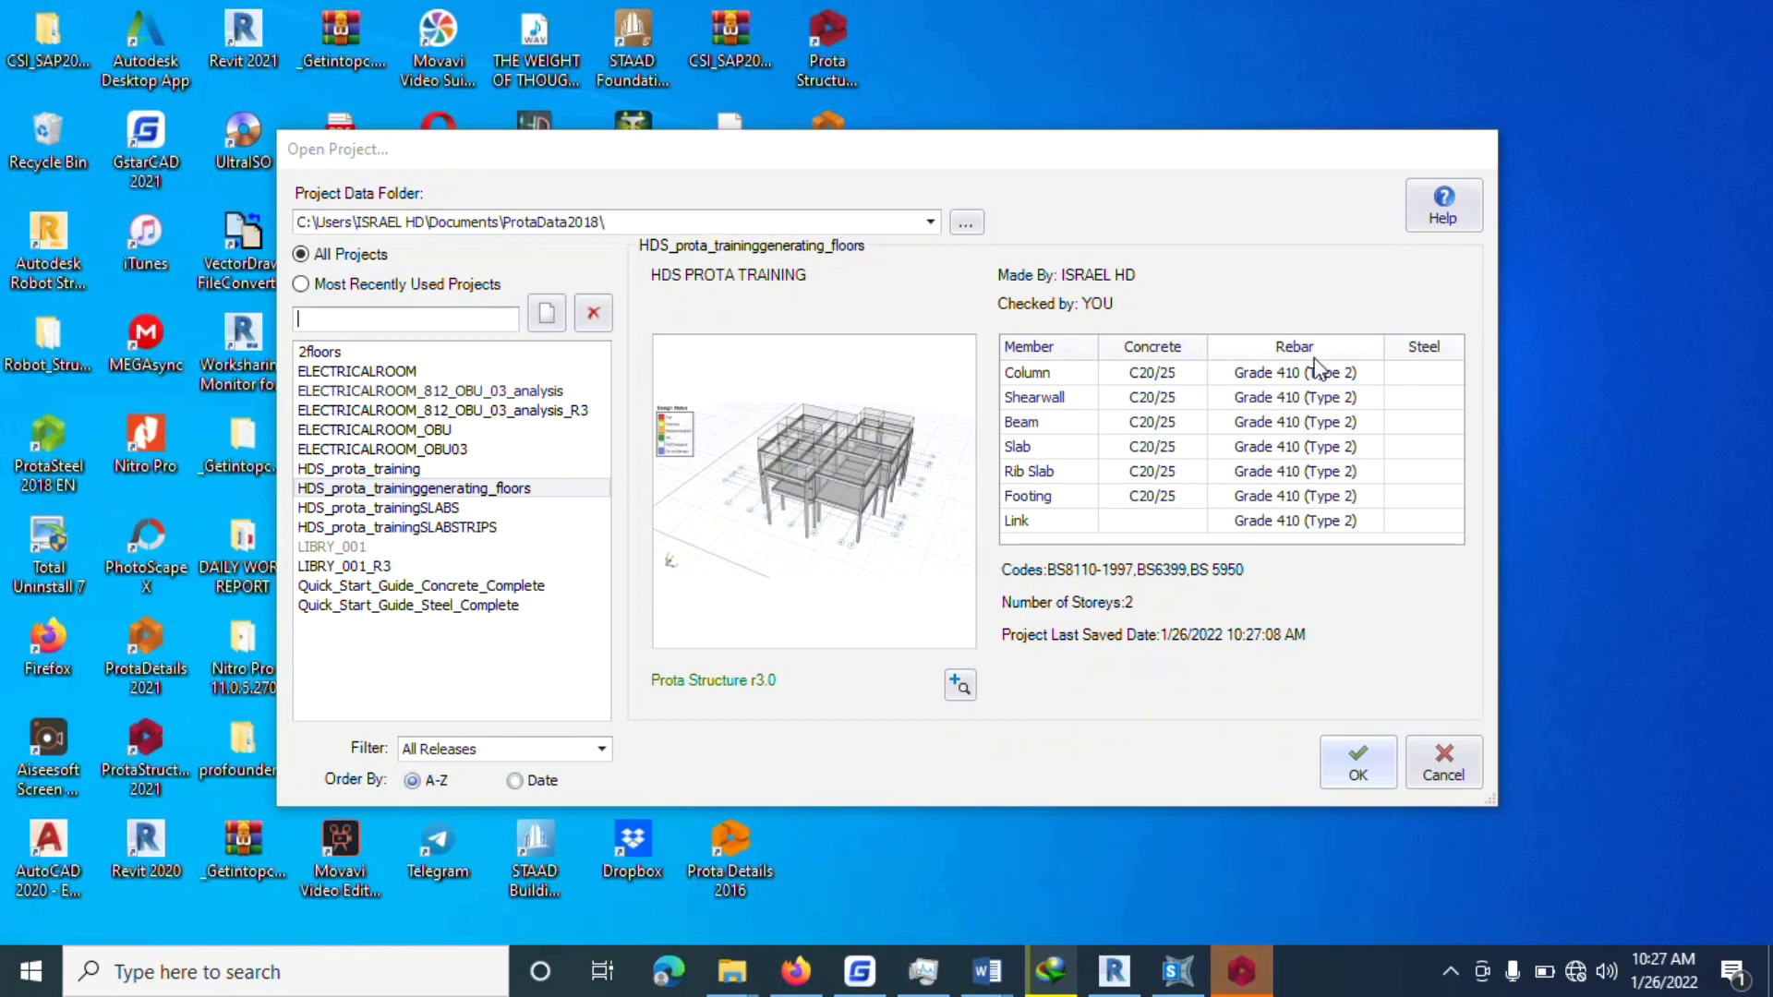
click(1358, 772)
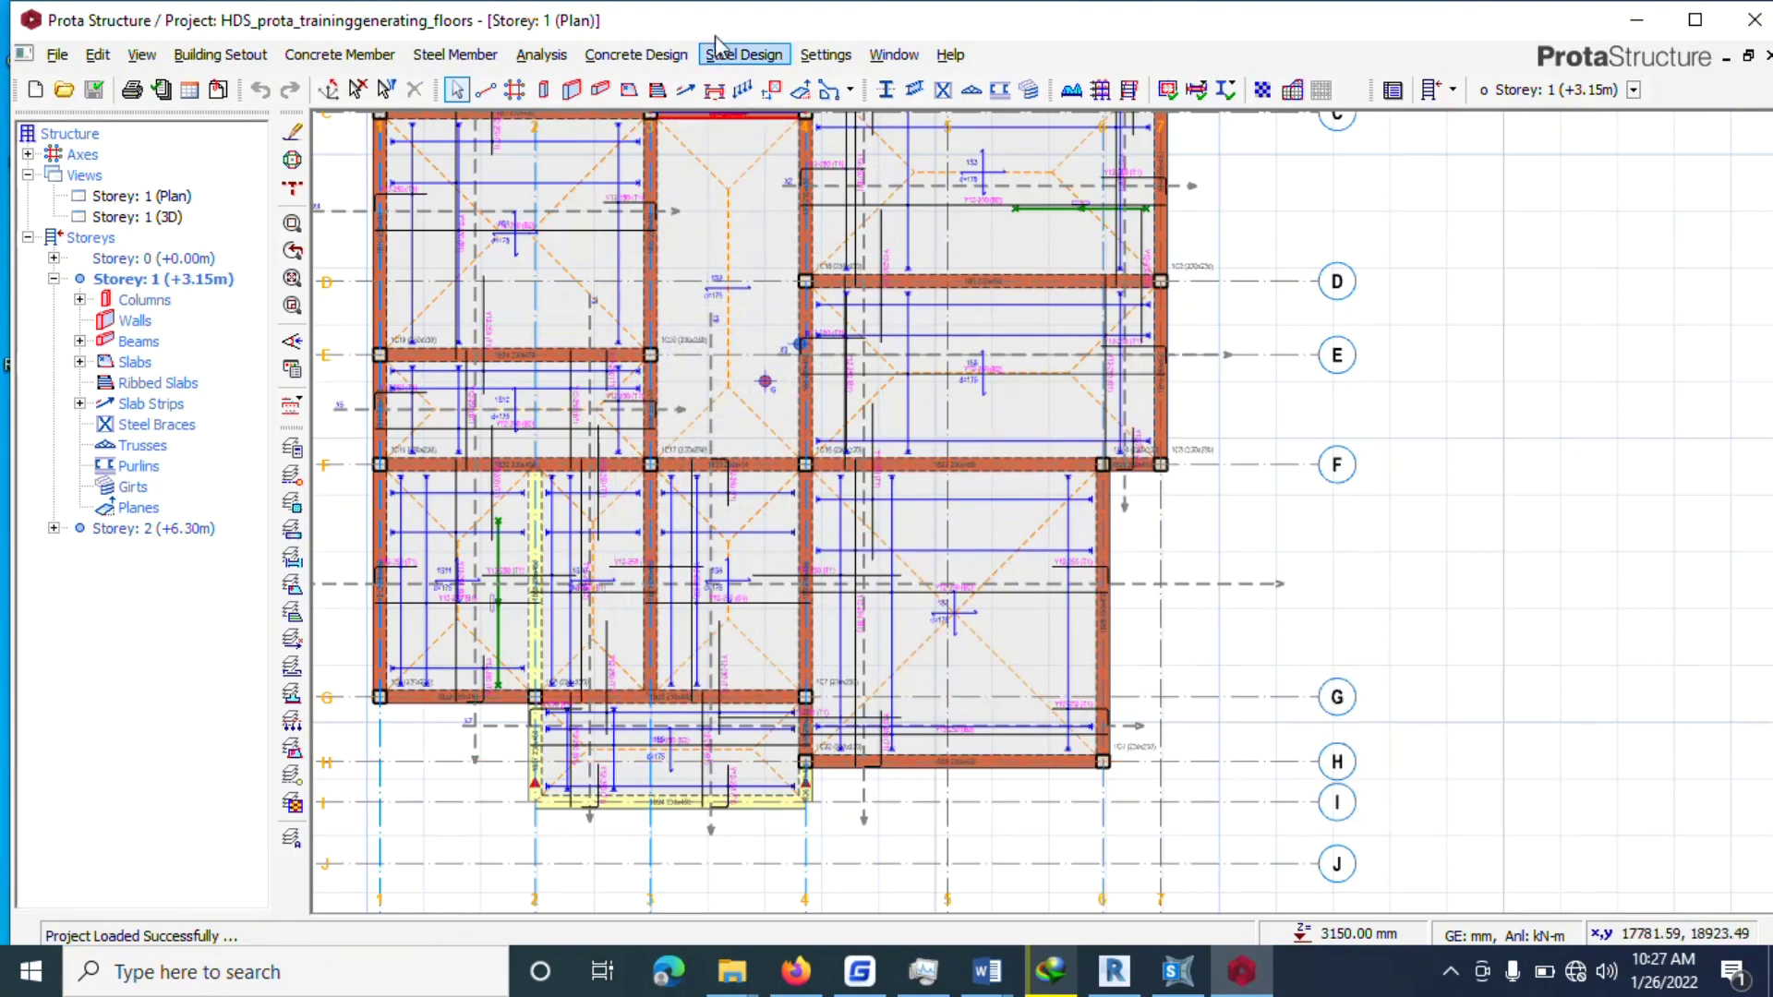
Open Building Analysis and review the project parameters for foundations, lateral loading, lateral drift and title.
click(541, 56)
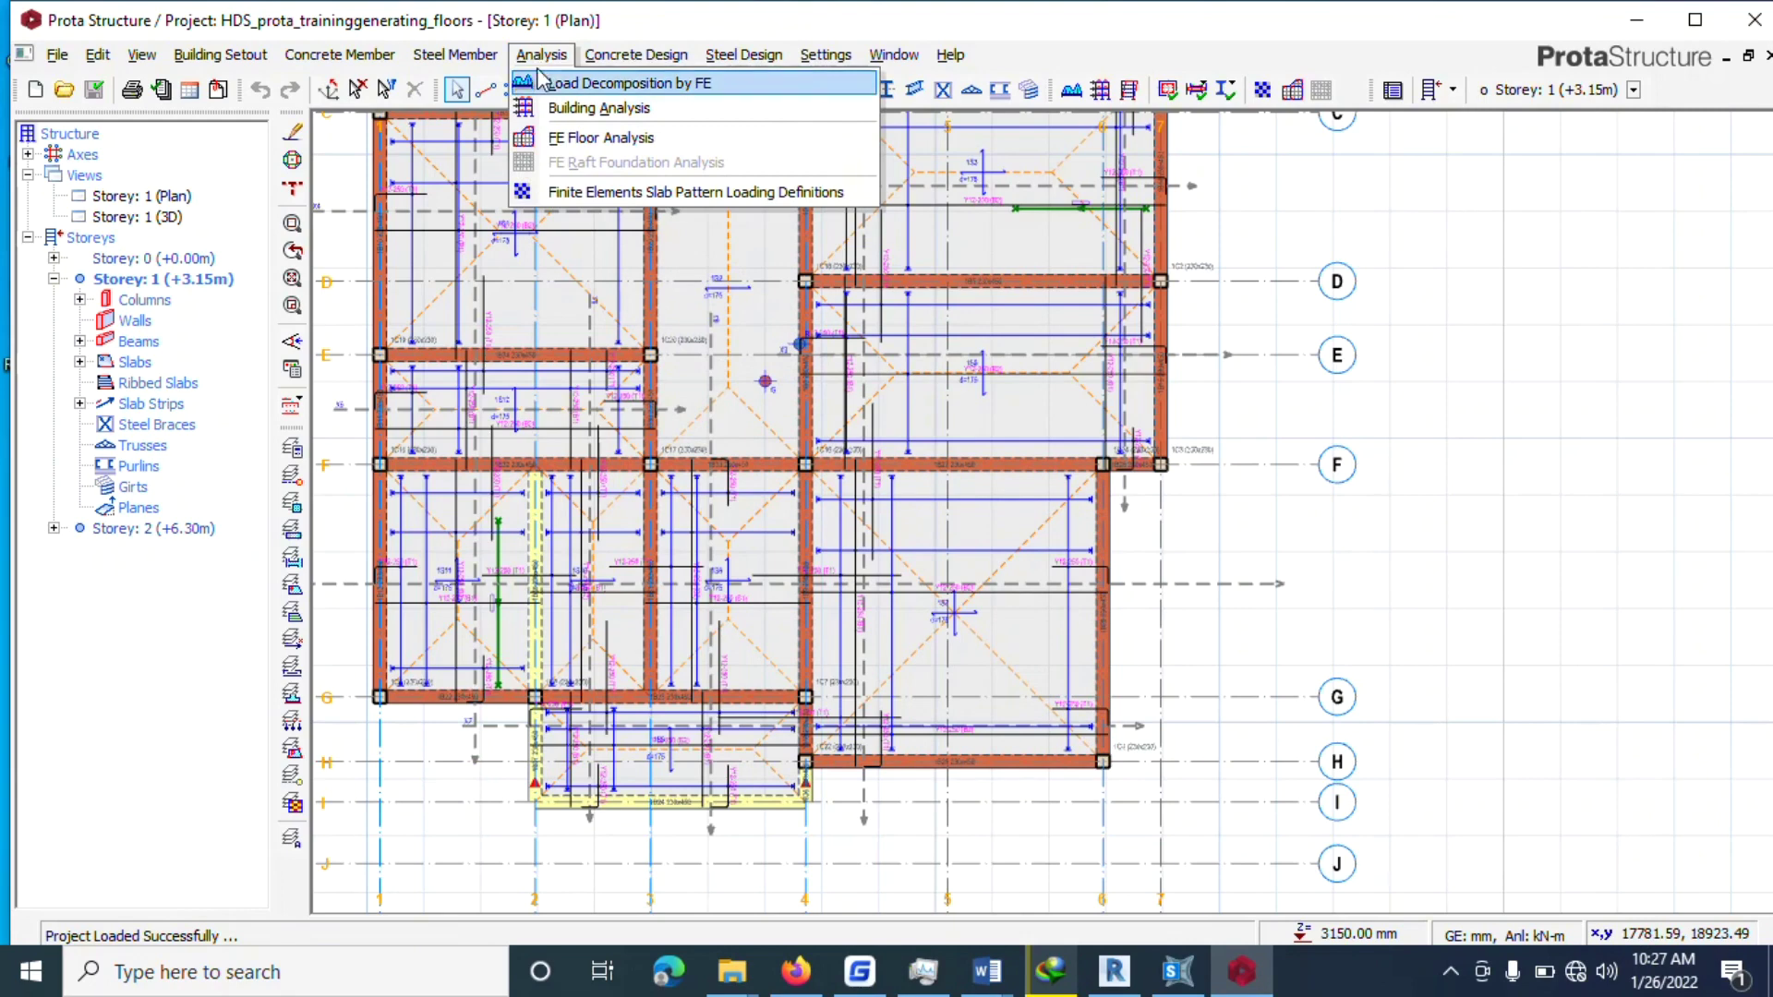
click(556, 109)
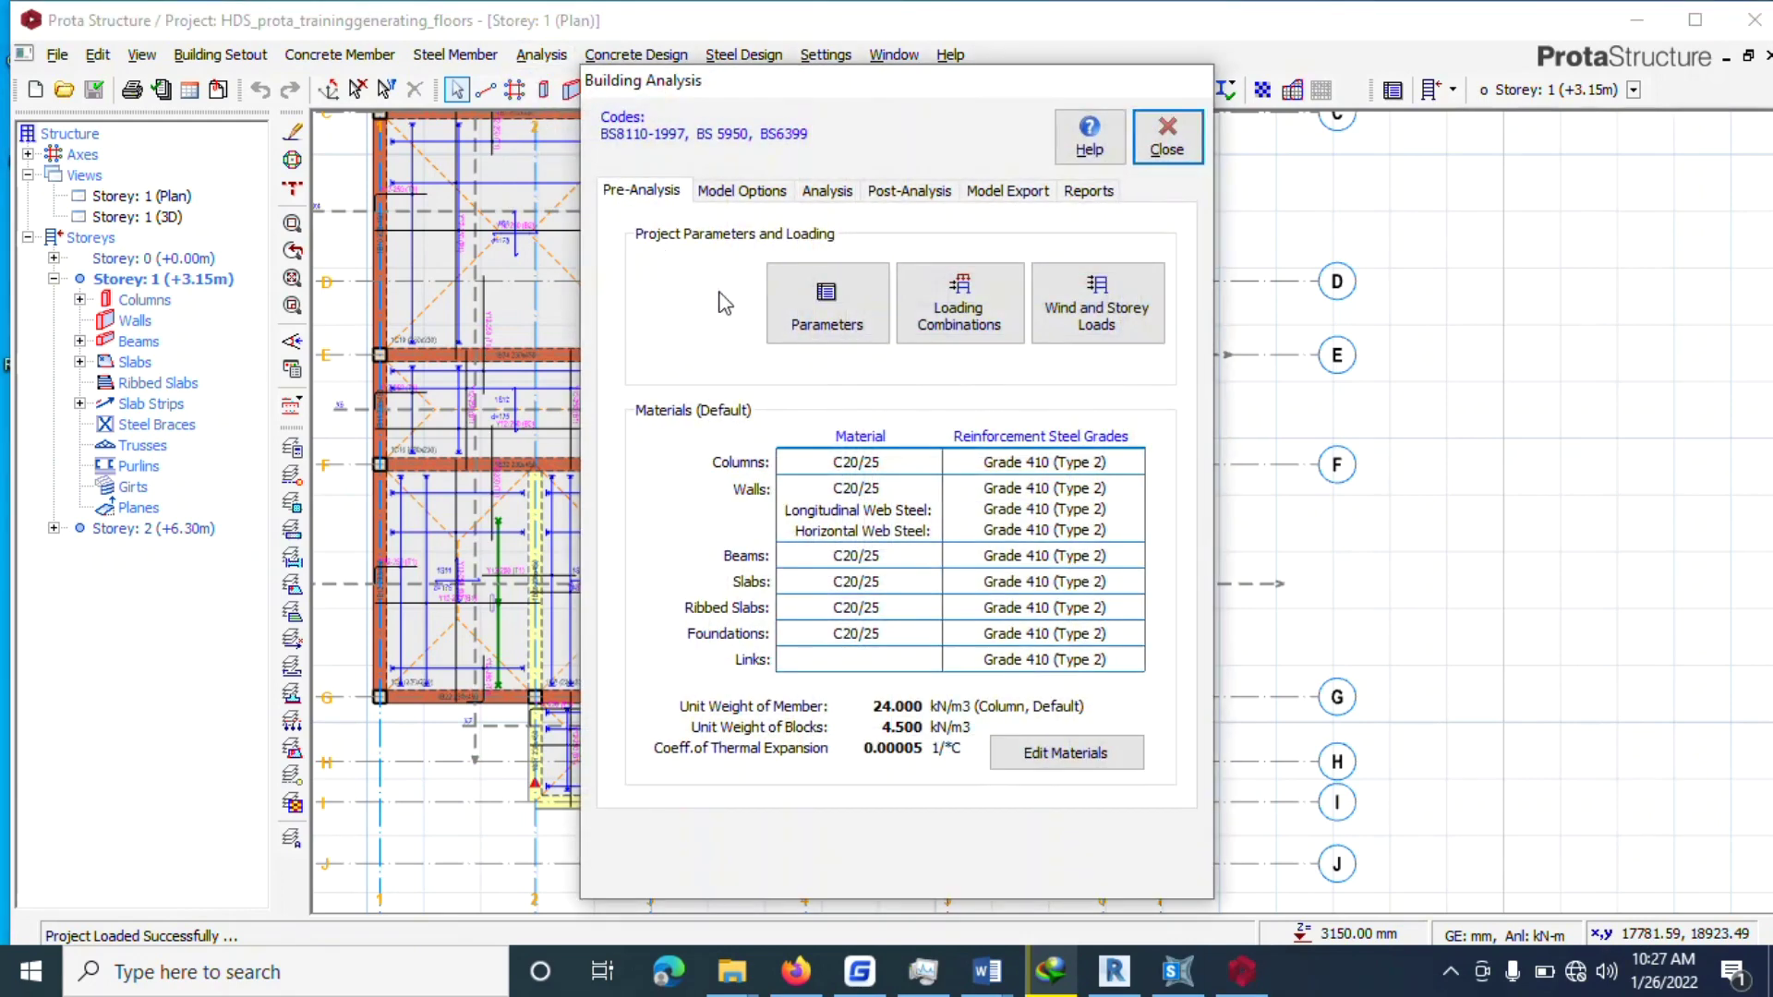
click(826, 192)
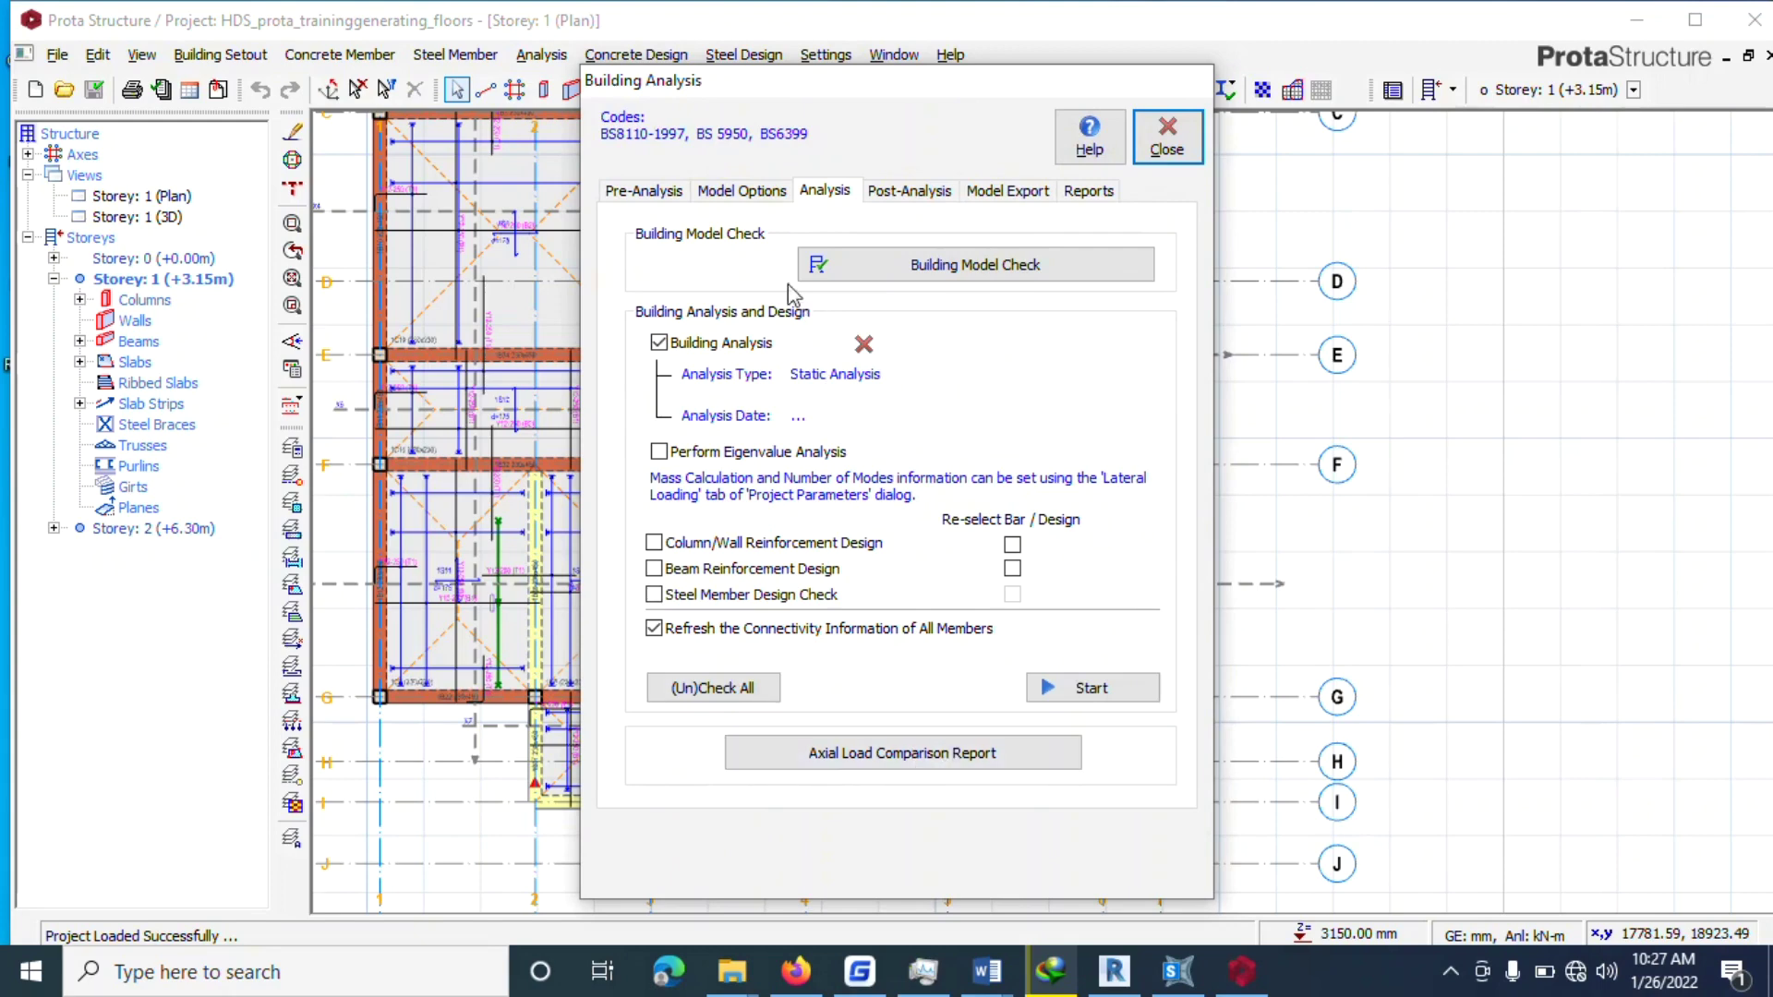
click(641, 191)
click(855, 328)
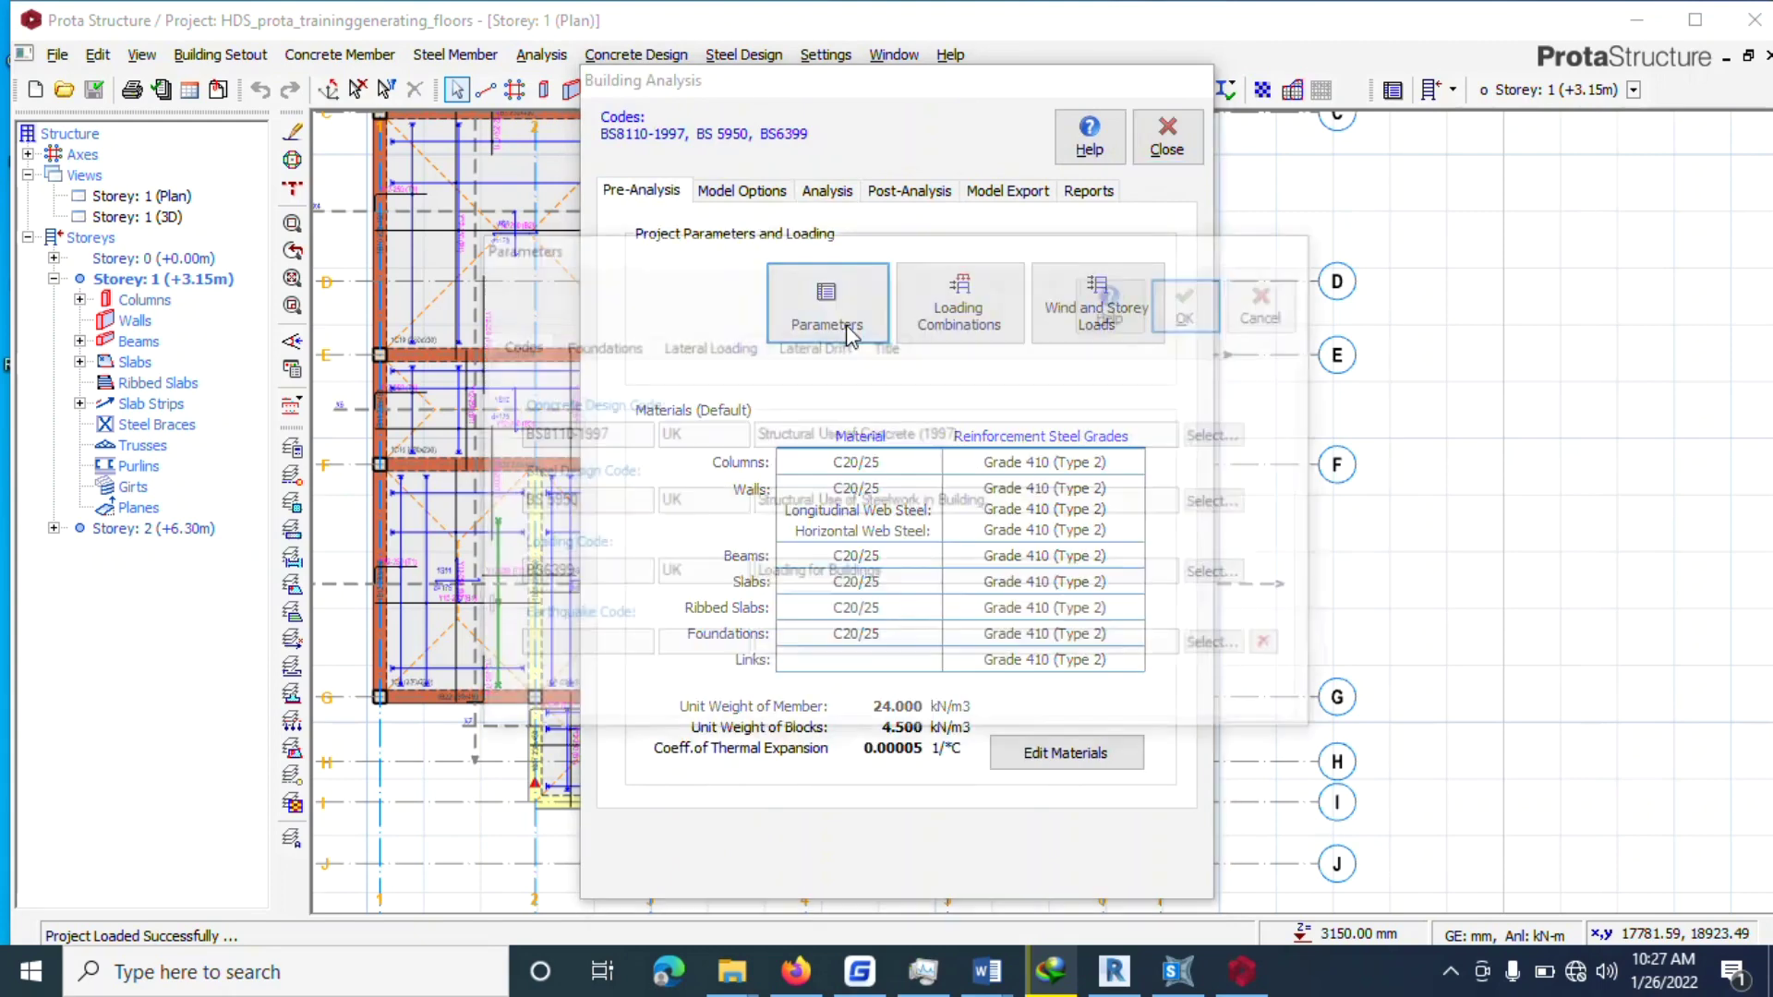
click(613, 353)
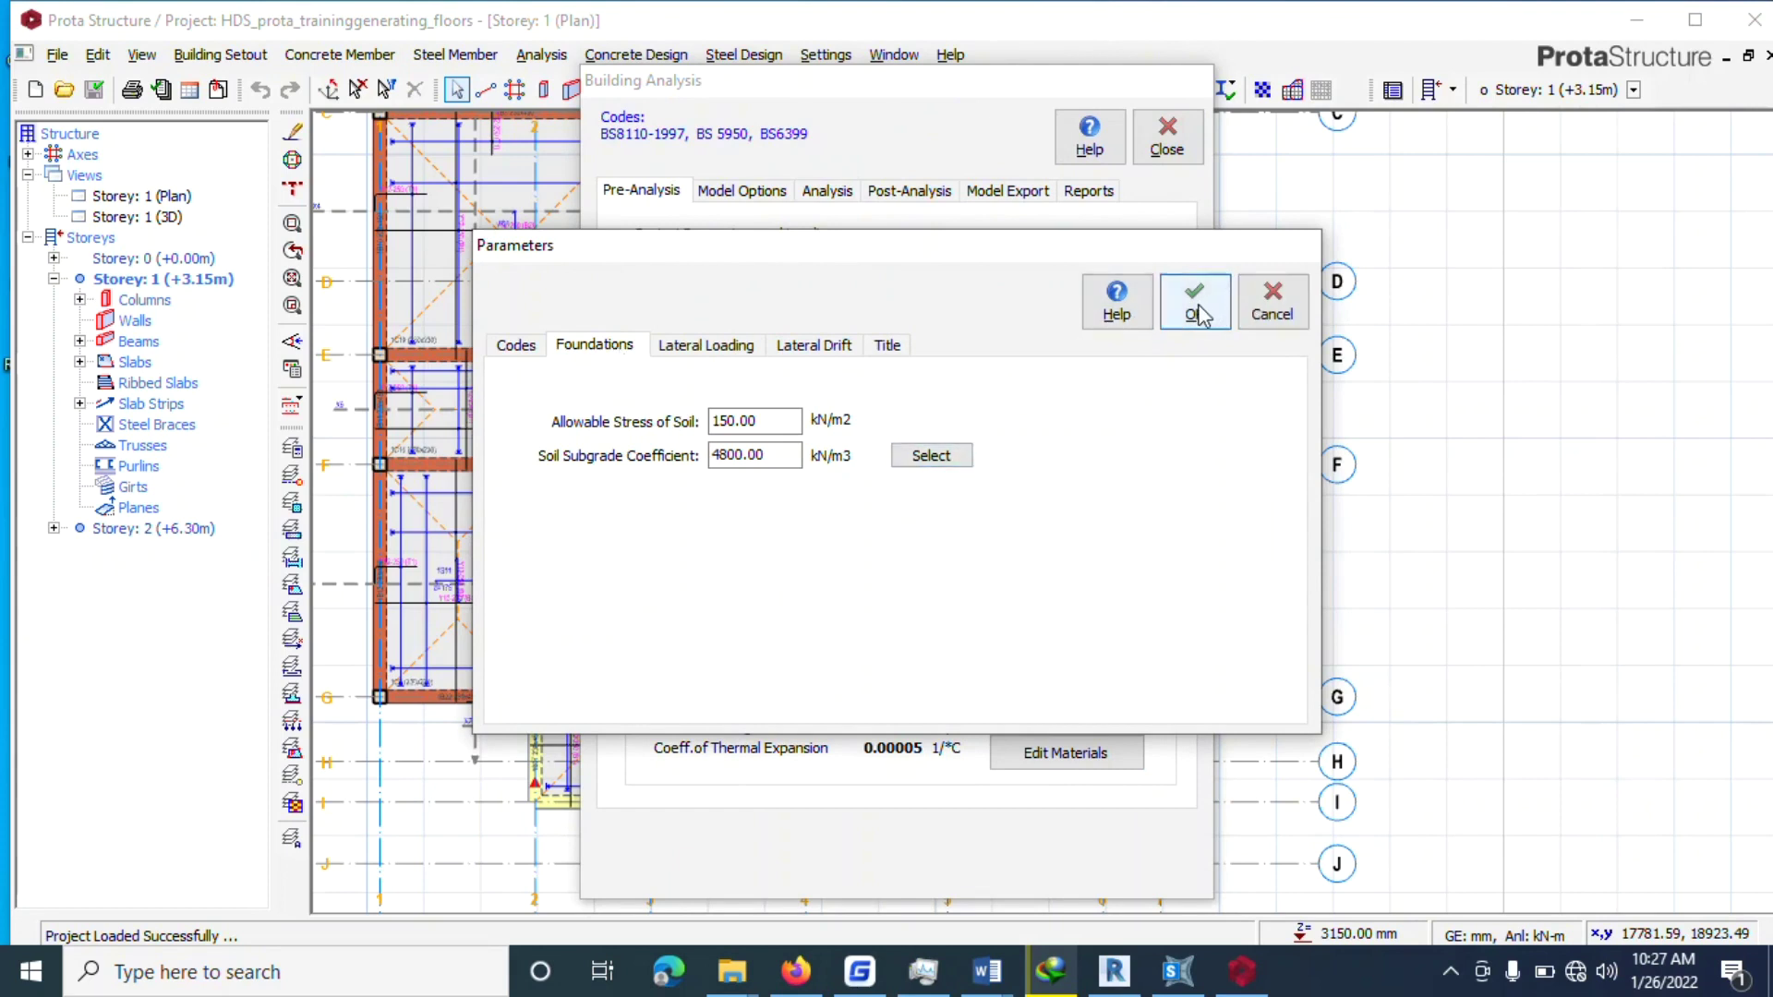
click(691, 348)
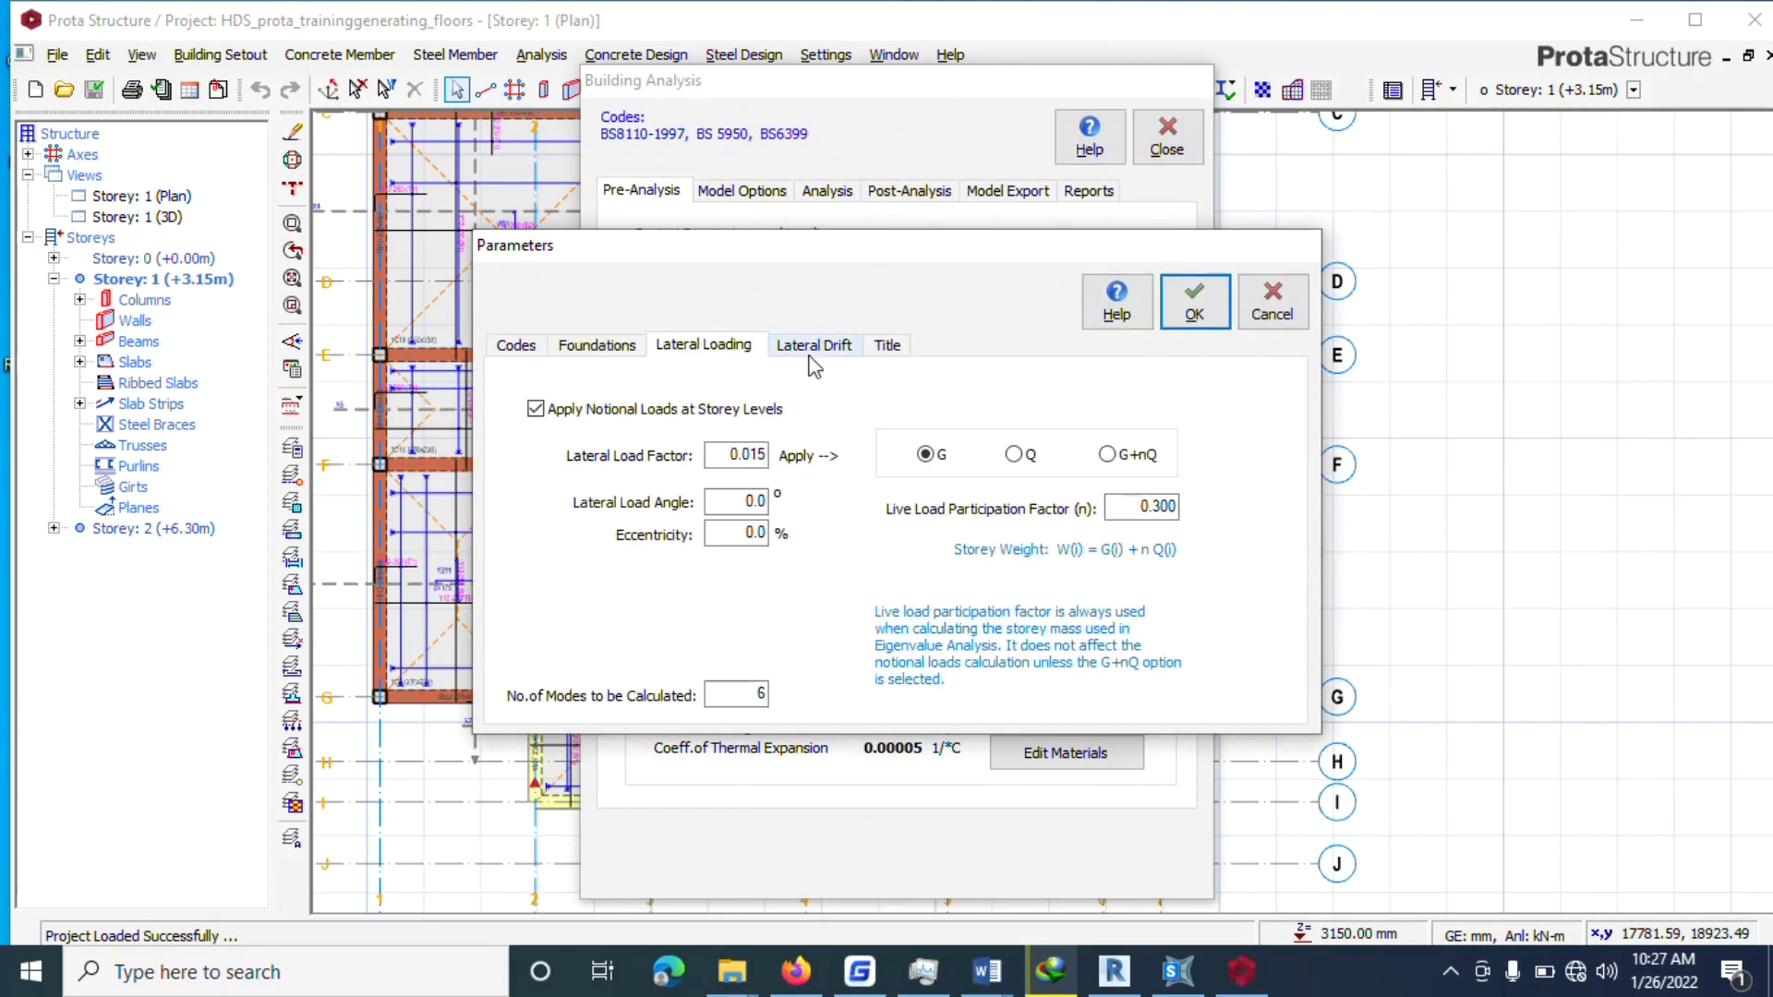
click(813, 351)
click(888, 346)
click(1193, 302)
Check the model options, the default materials and the rebar diameters enabled for concrete columns.
click(774, 191)
click(827, 190)
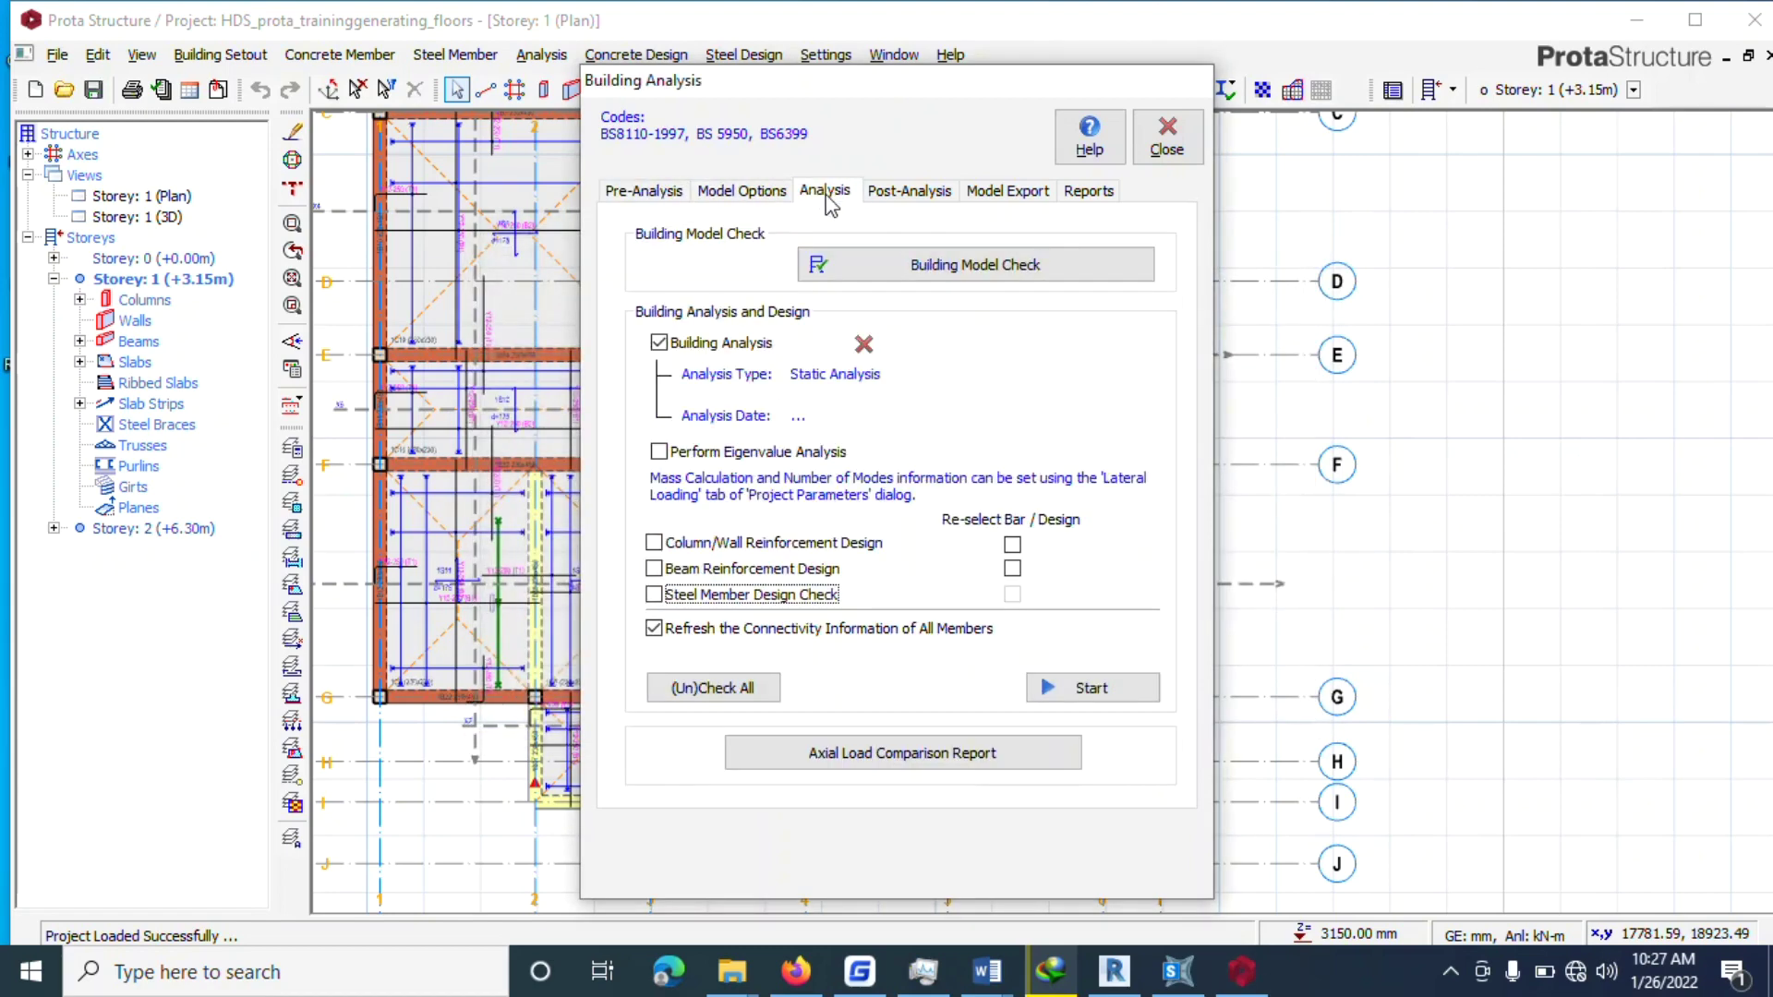
click(665, 194)
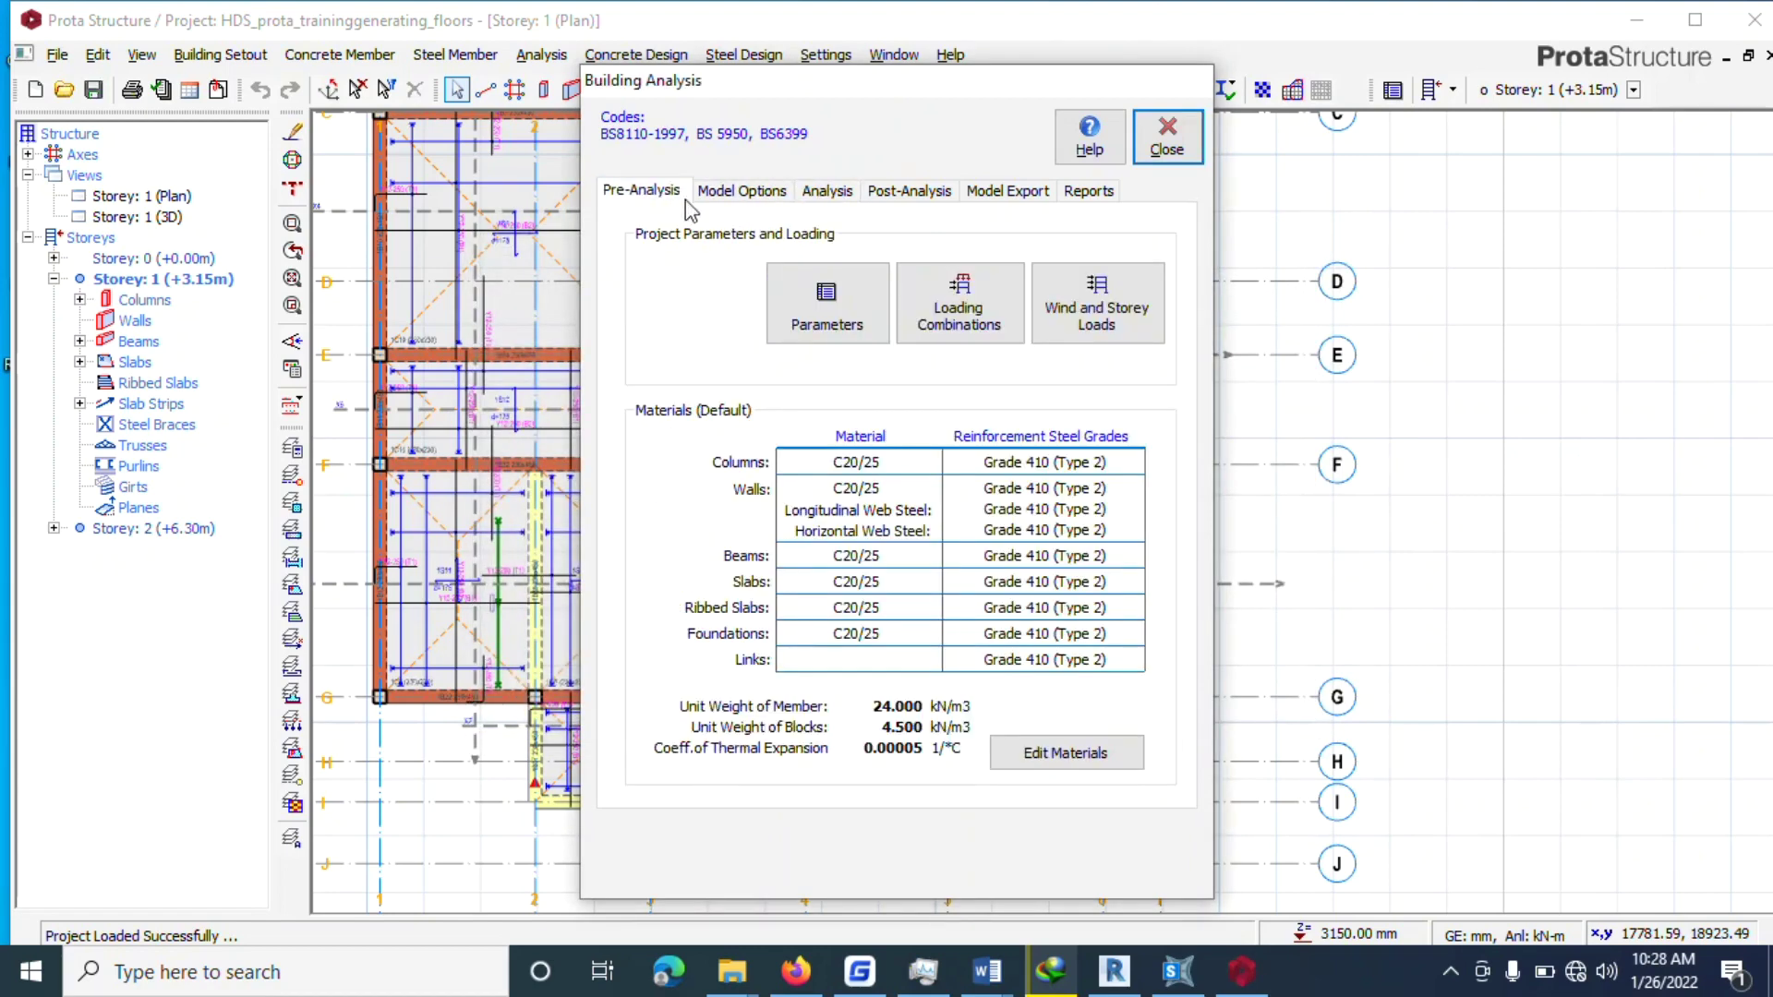
click(1058, 752)
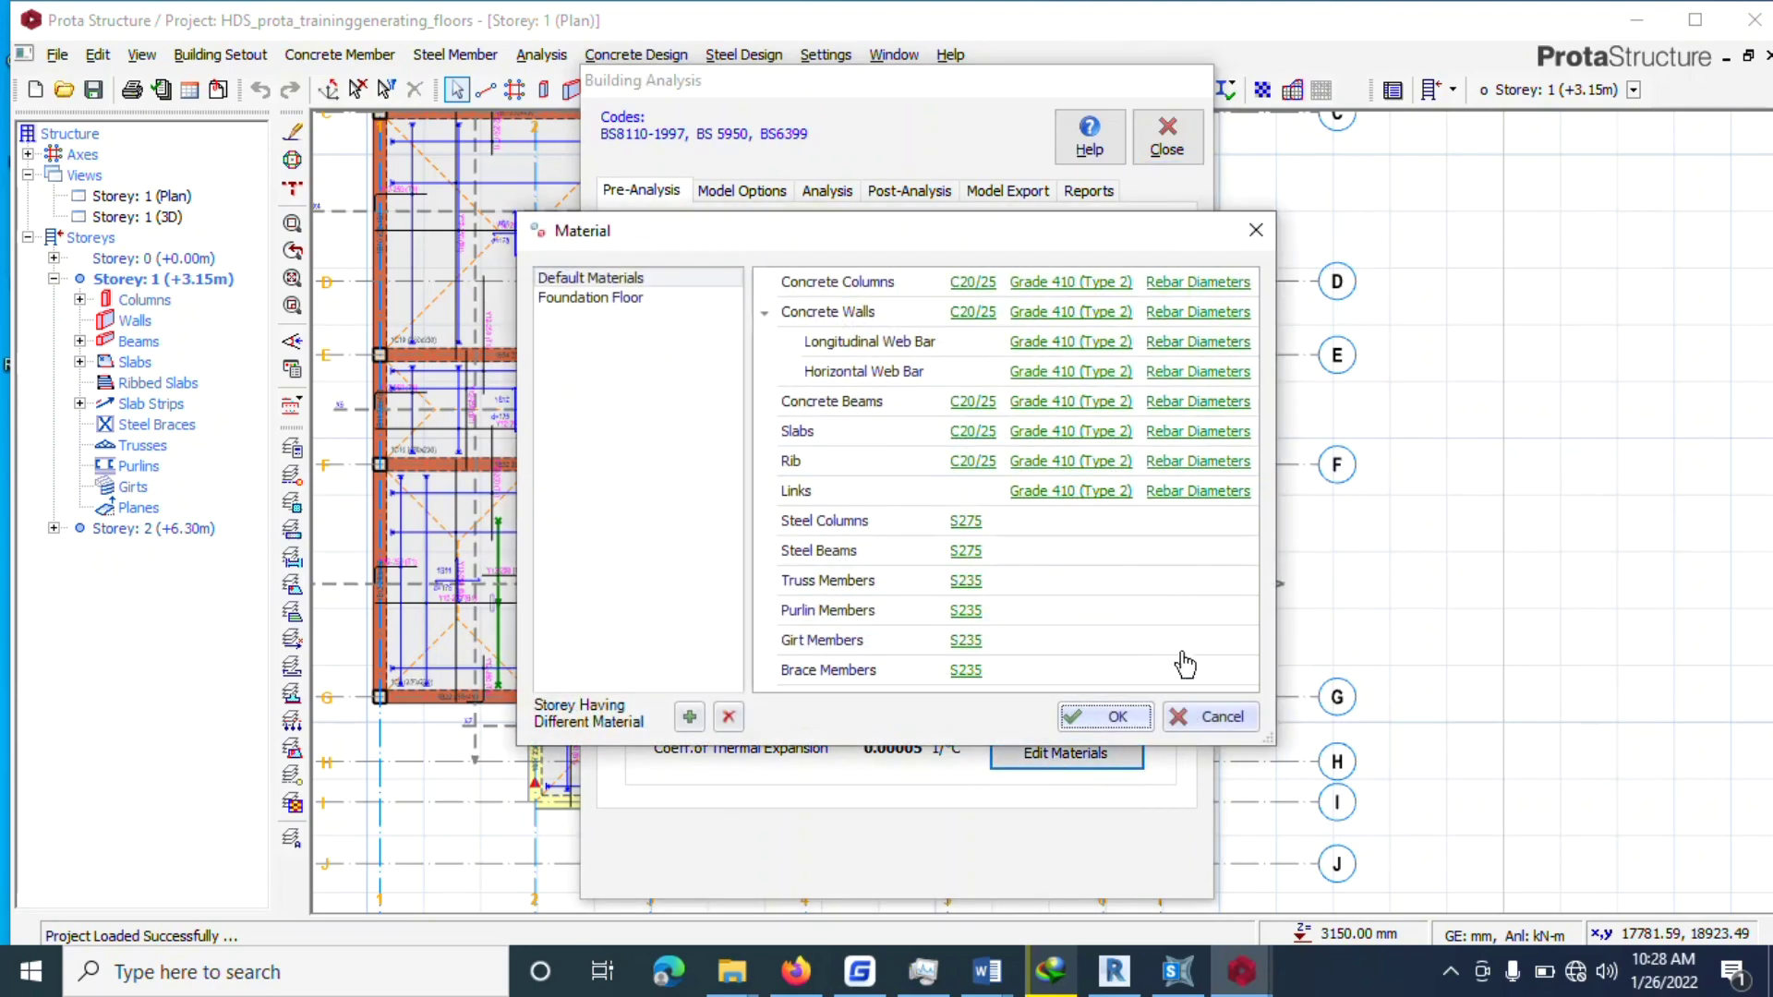
click(1198, 281)
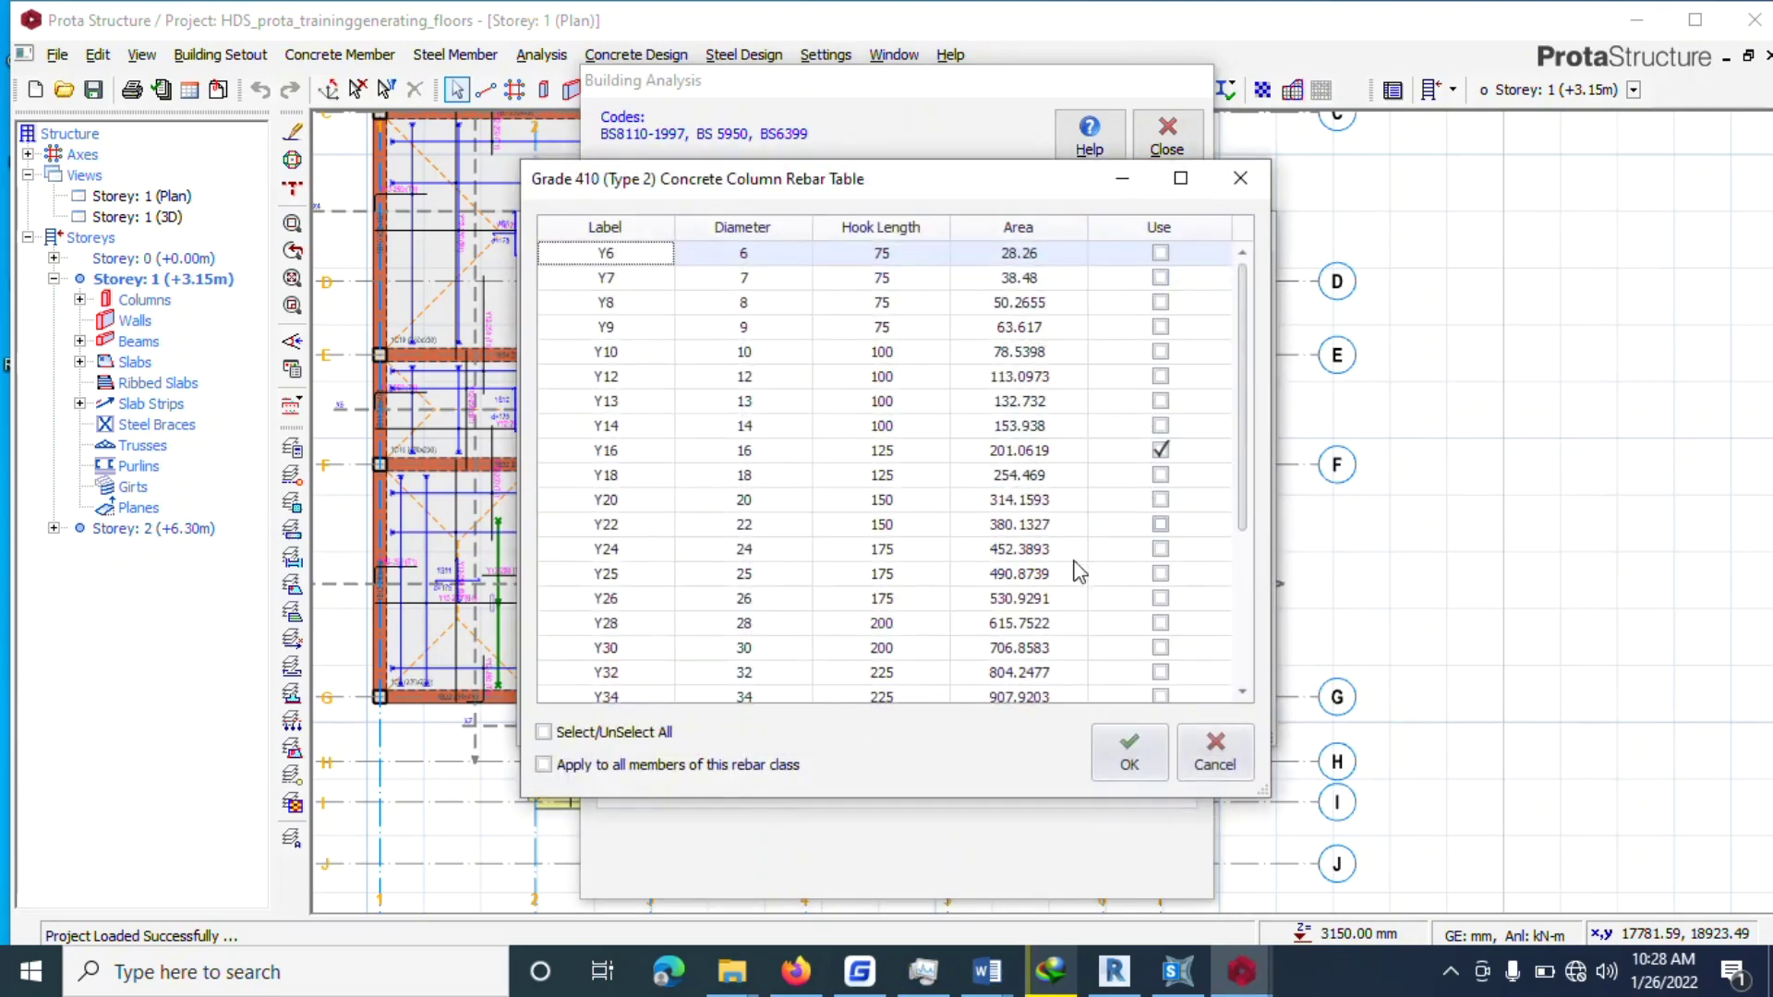
click(1145, 748)
click(1116, 712)
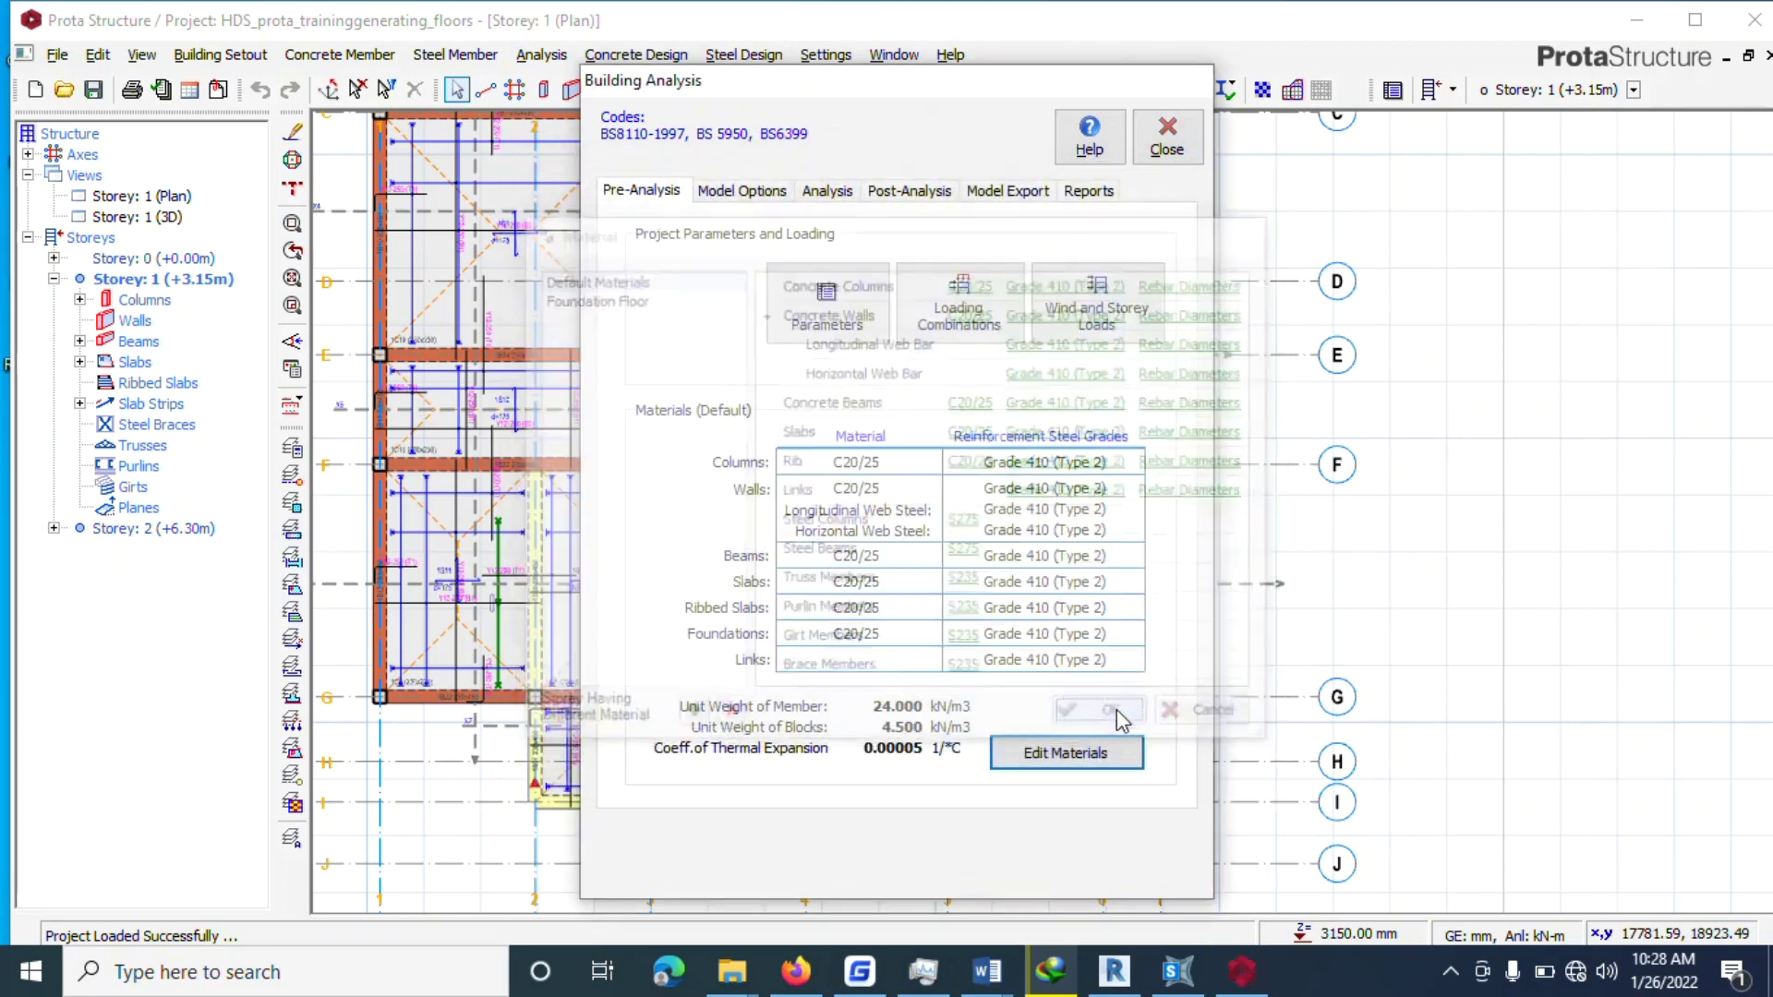
Run Building Analysis with Column/Wall Reinforcement Design and Beam Reinforcement Design included, and close the analysis dialog.
click(811, 193)
click(700, 545)
click(694, 570)
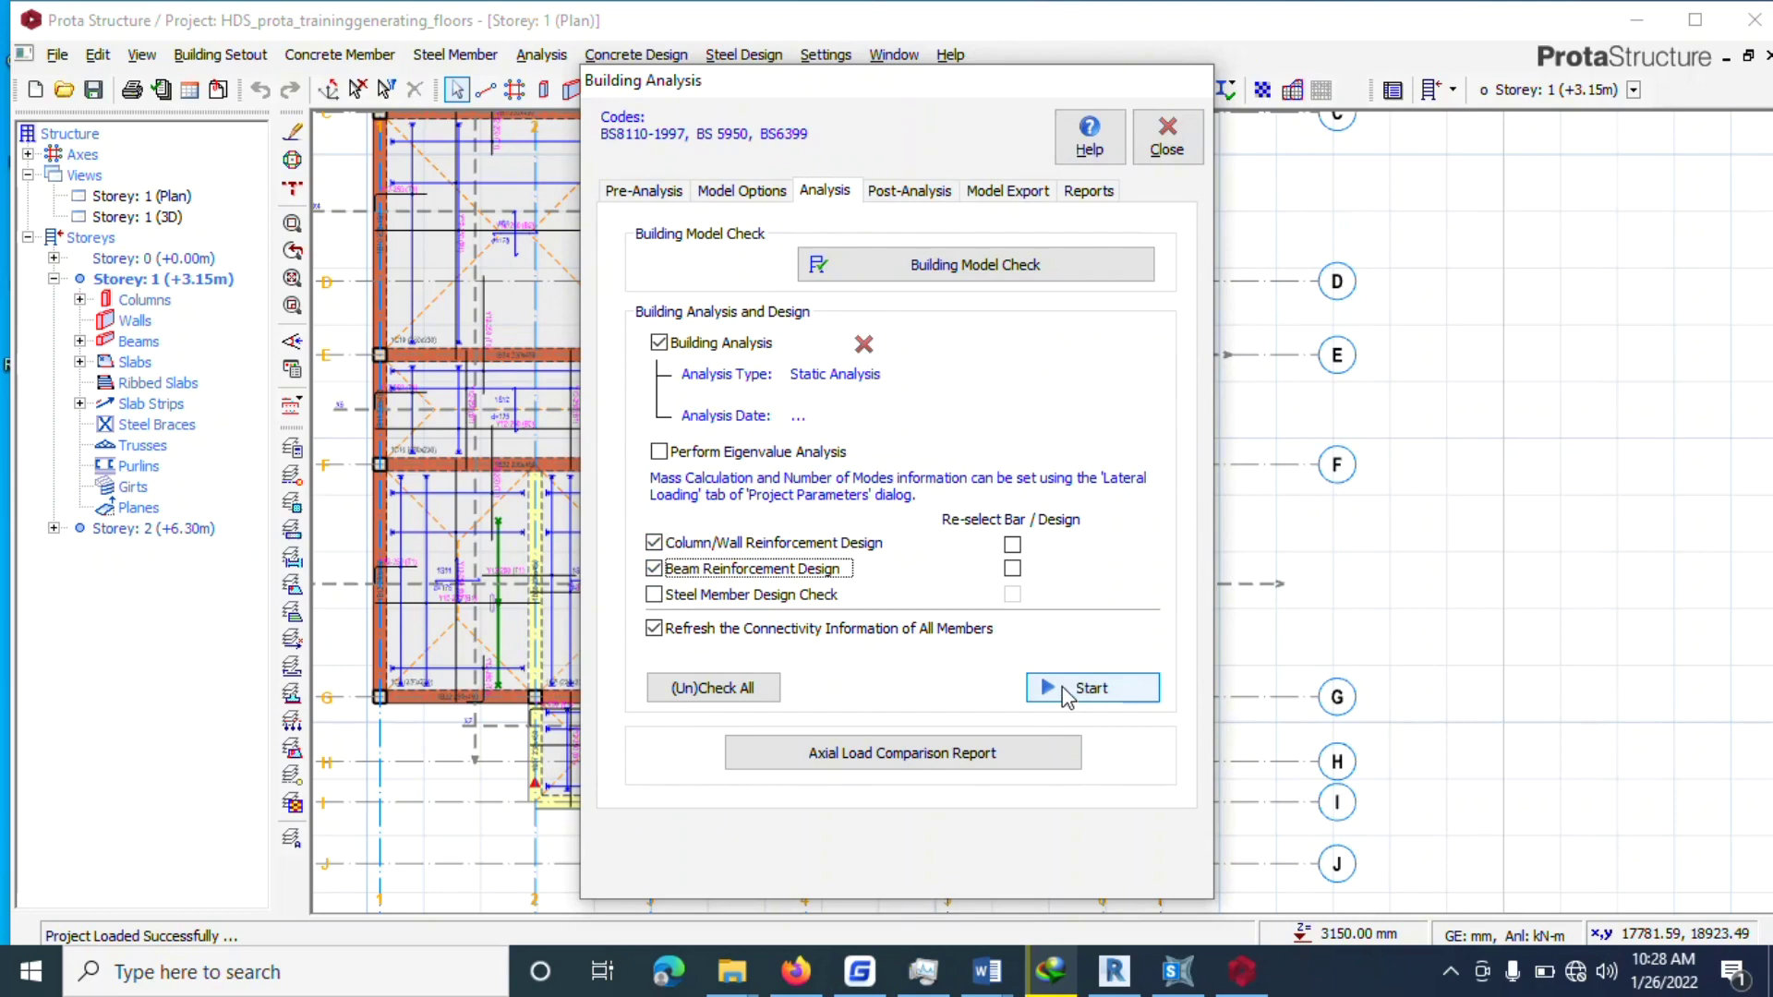
click(1067, 695)
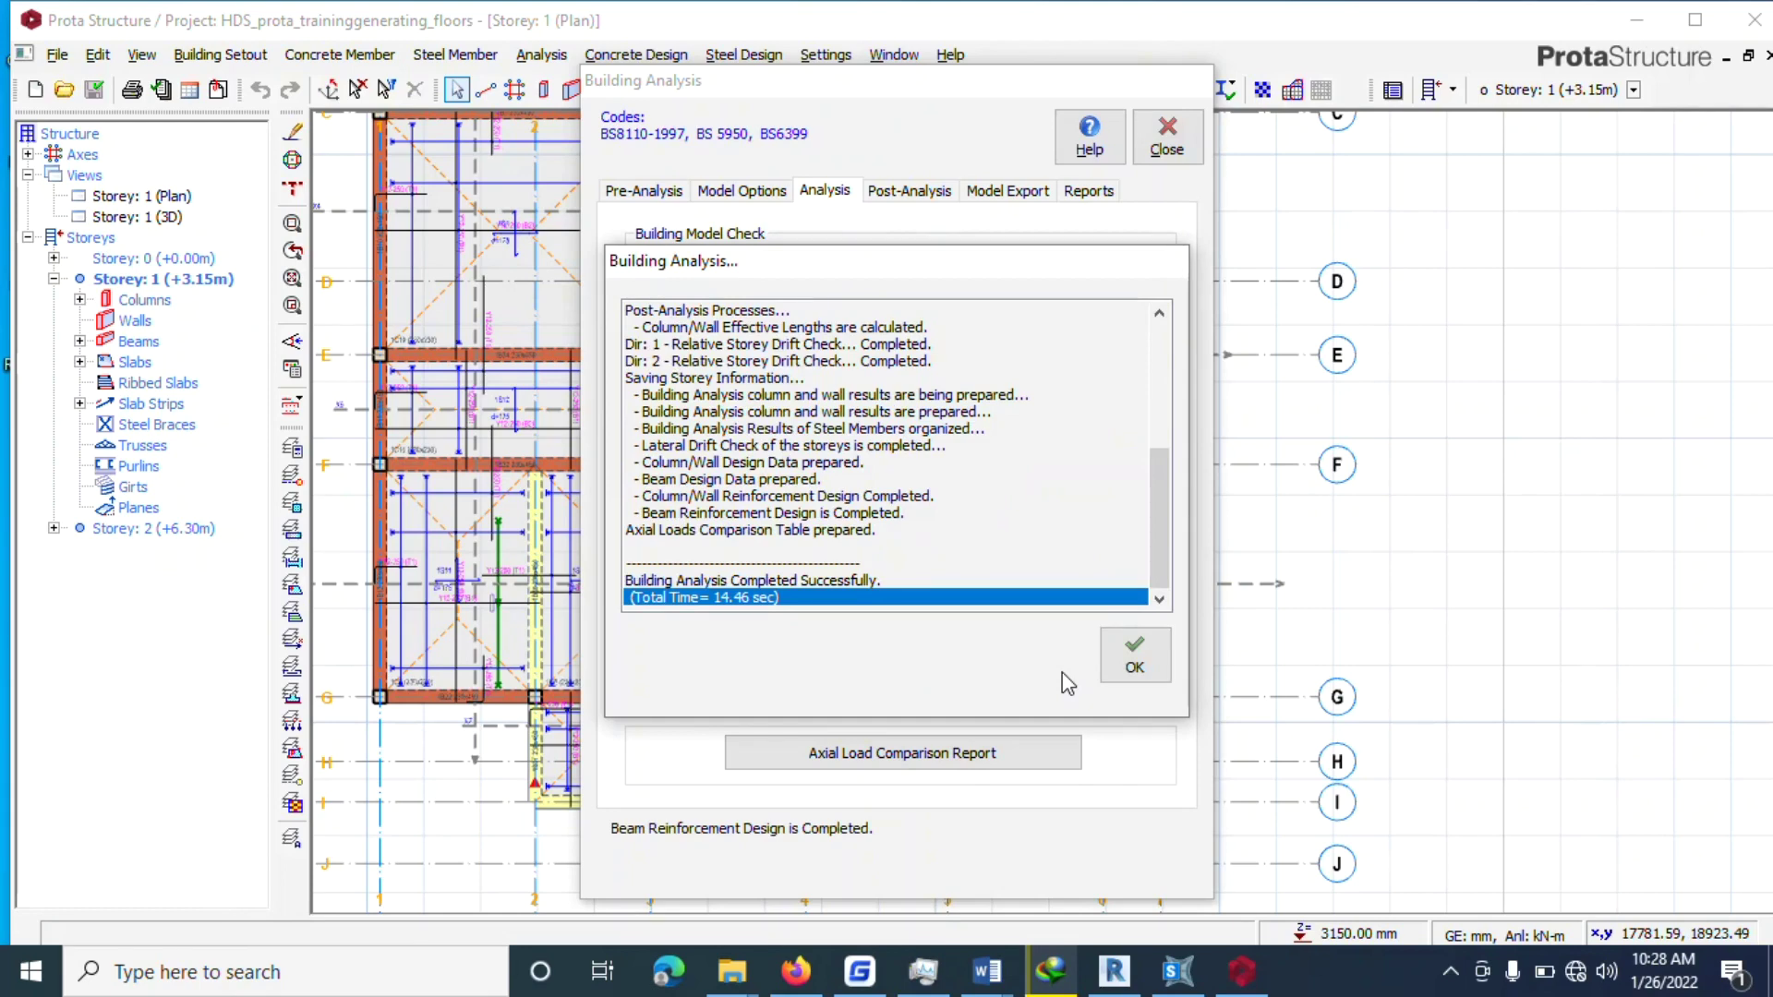
click(1135, 658)
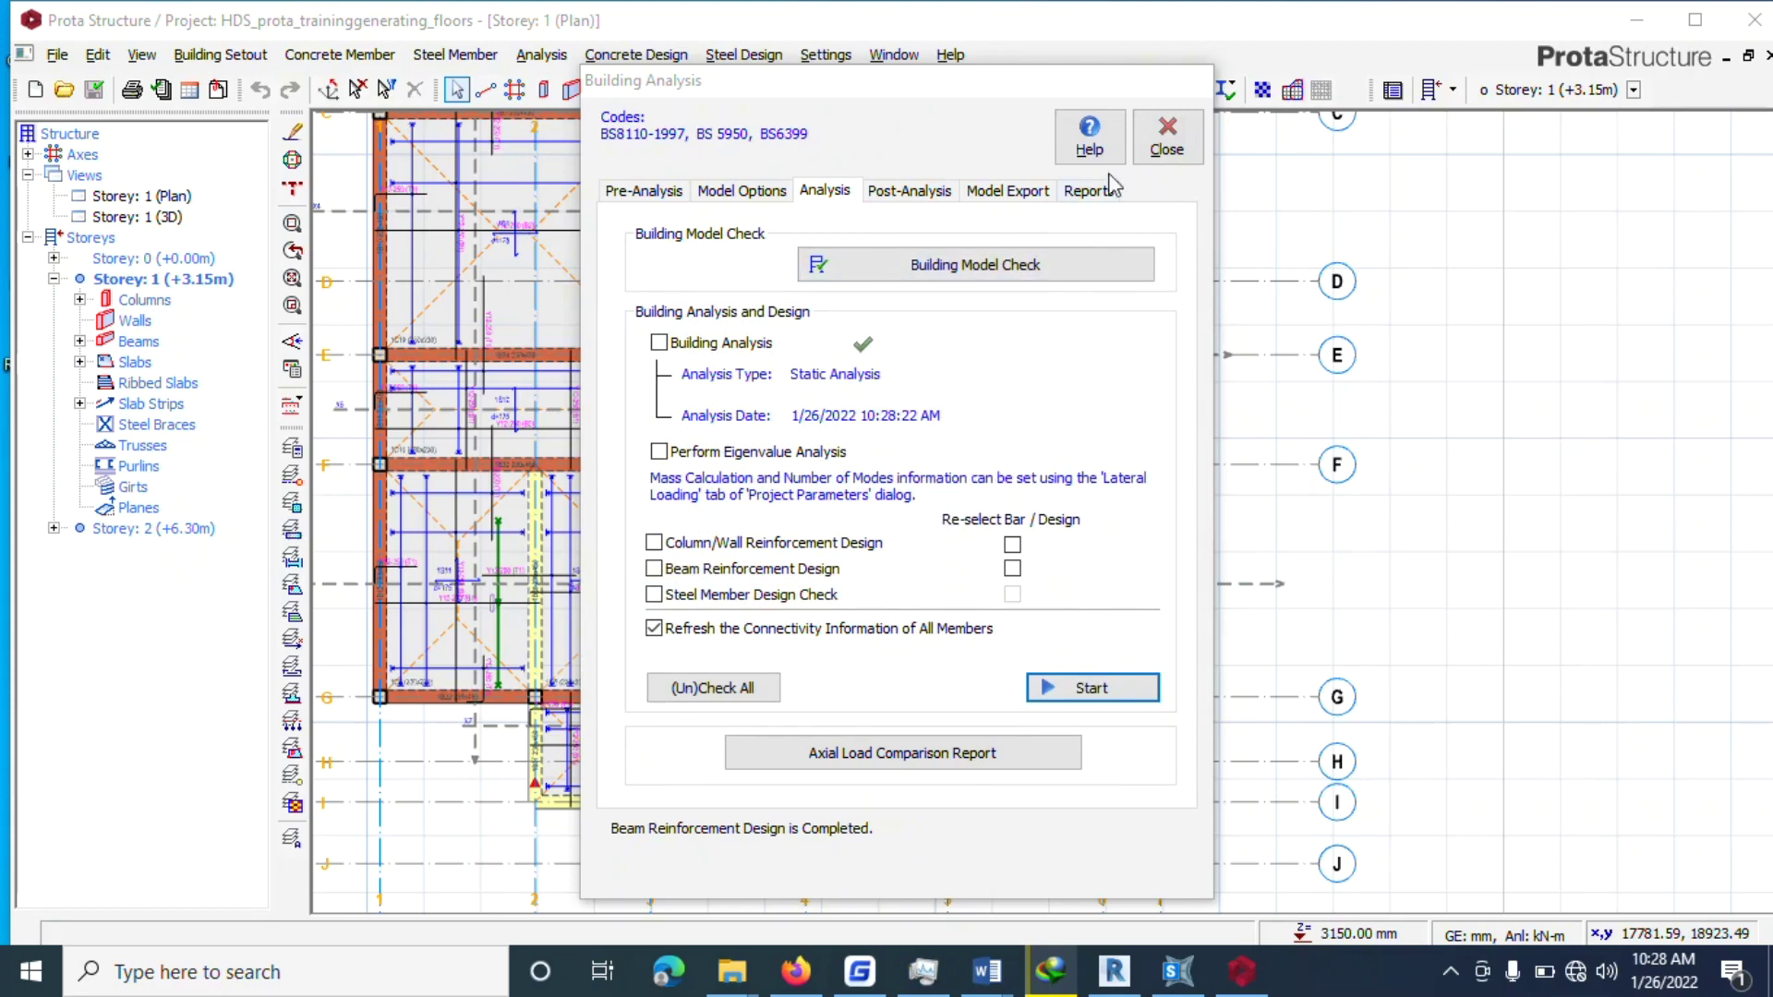
click(912, 192)
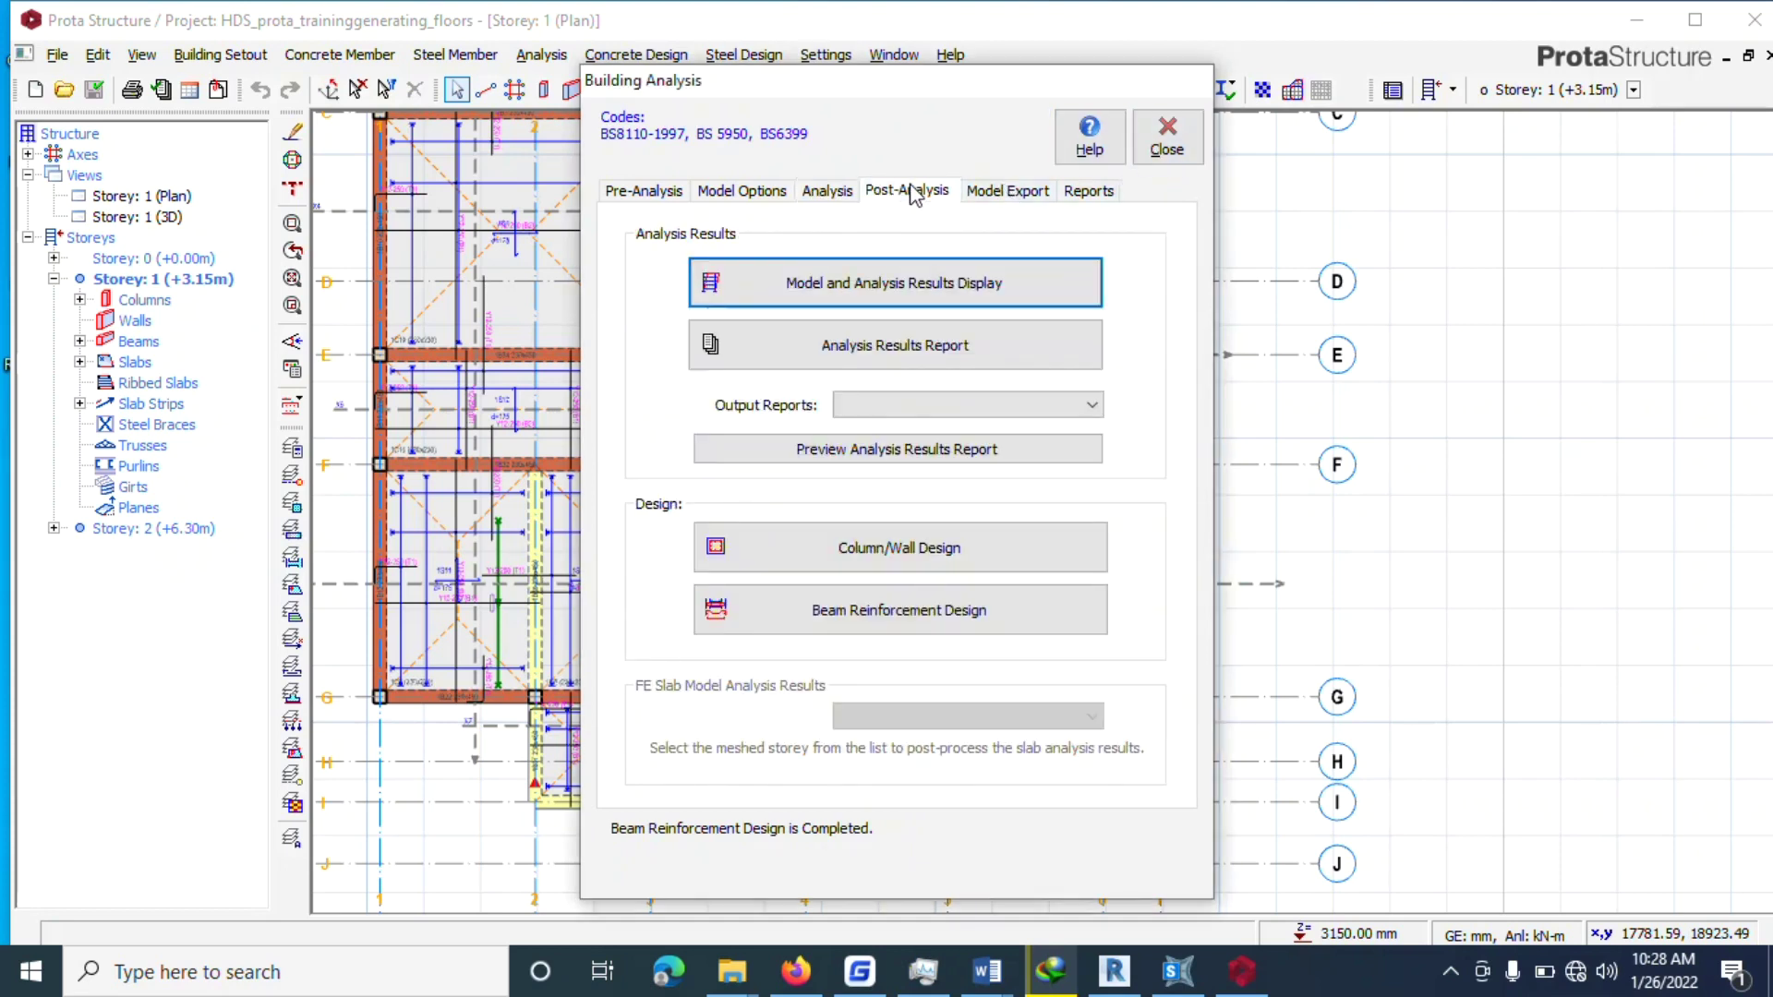
click(1152, 157)
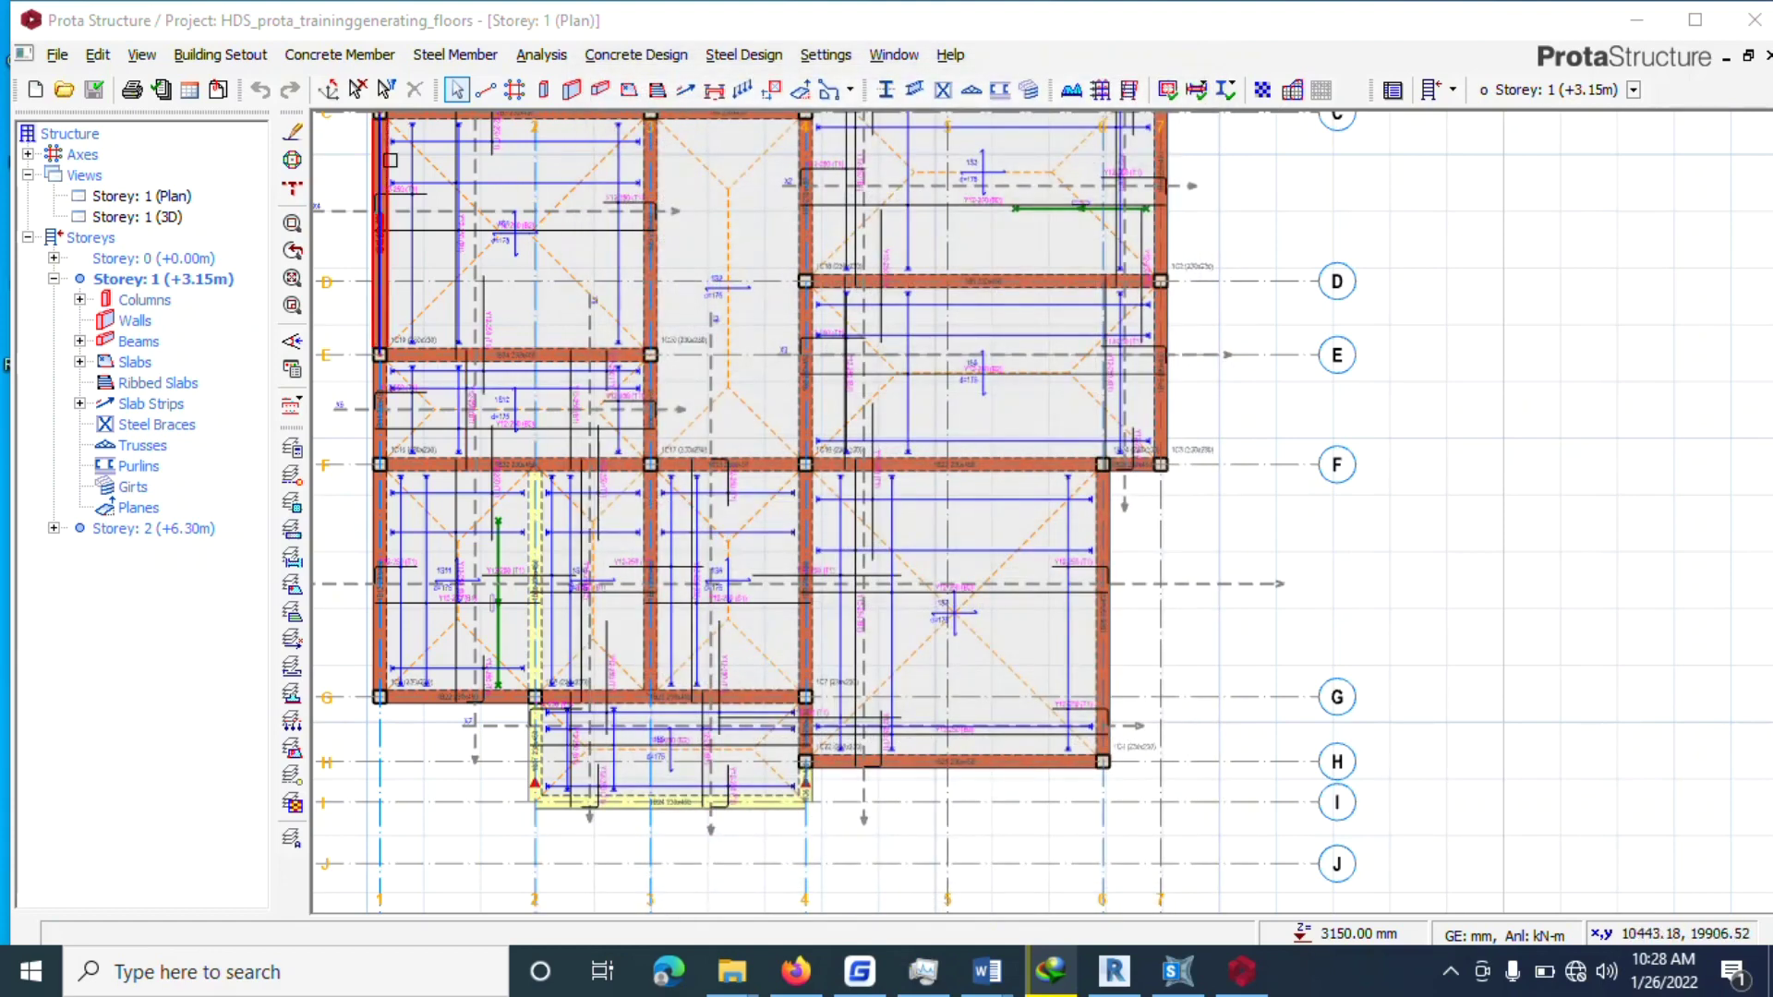
Display the 3D view of the building and examine the members marked as failed in the design status.
double_click(134, 197)
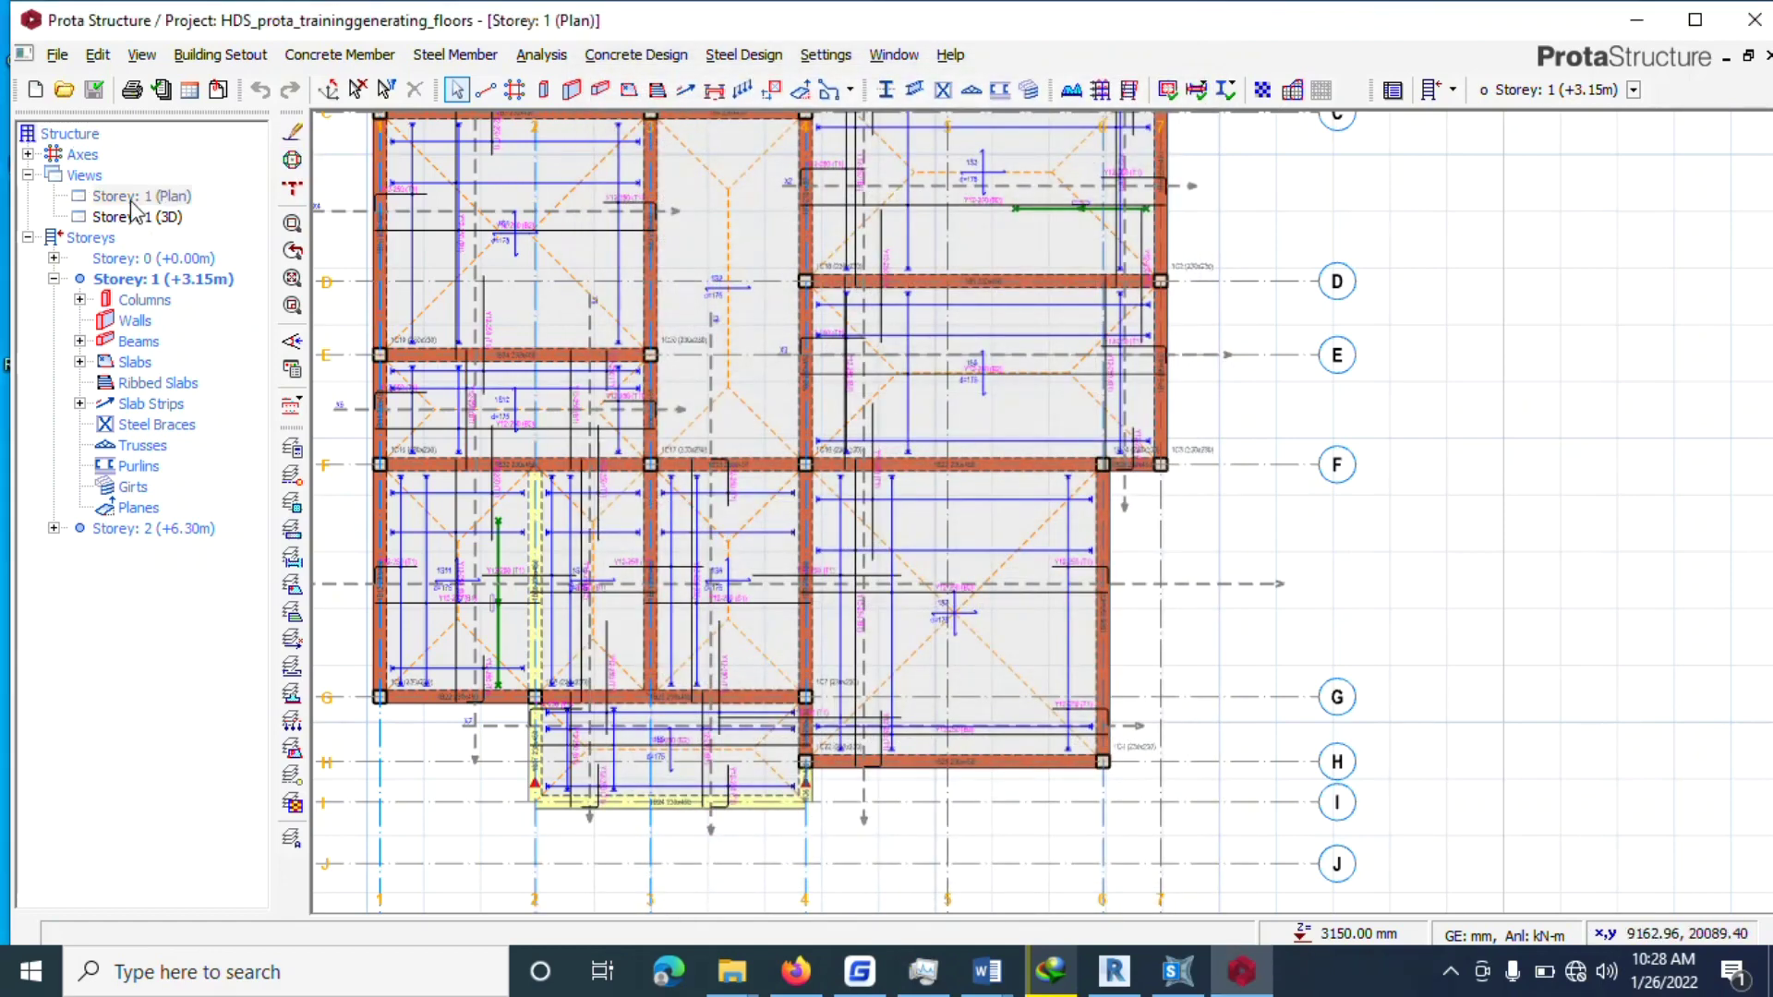
double_click(112, 222)
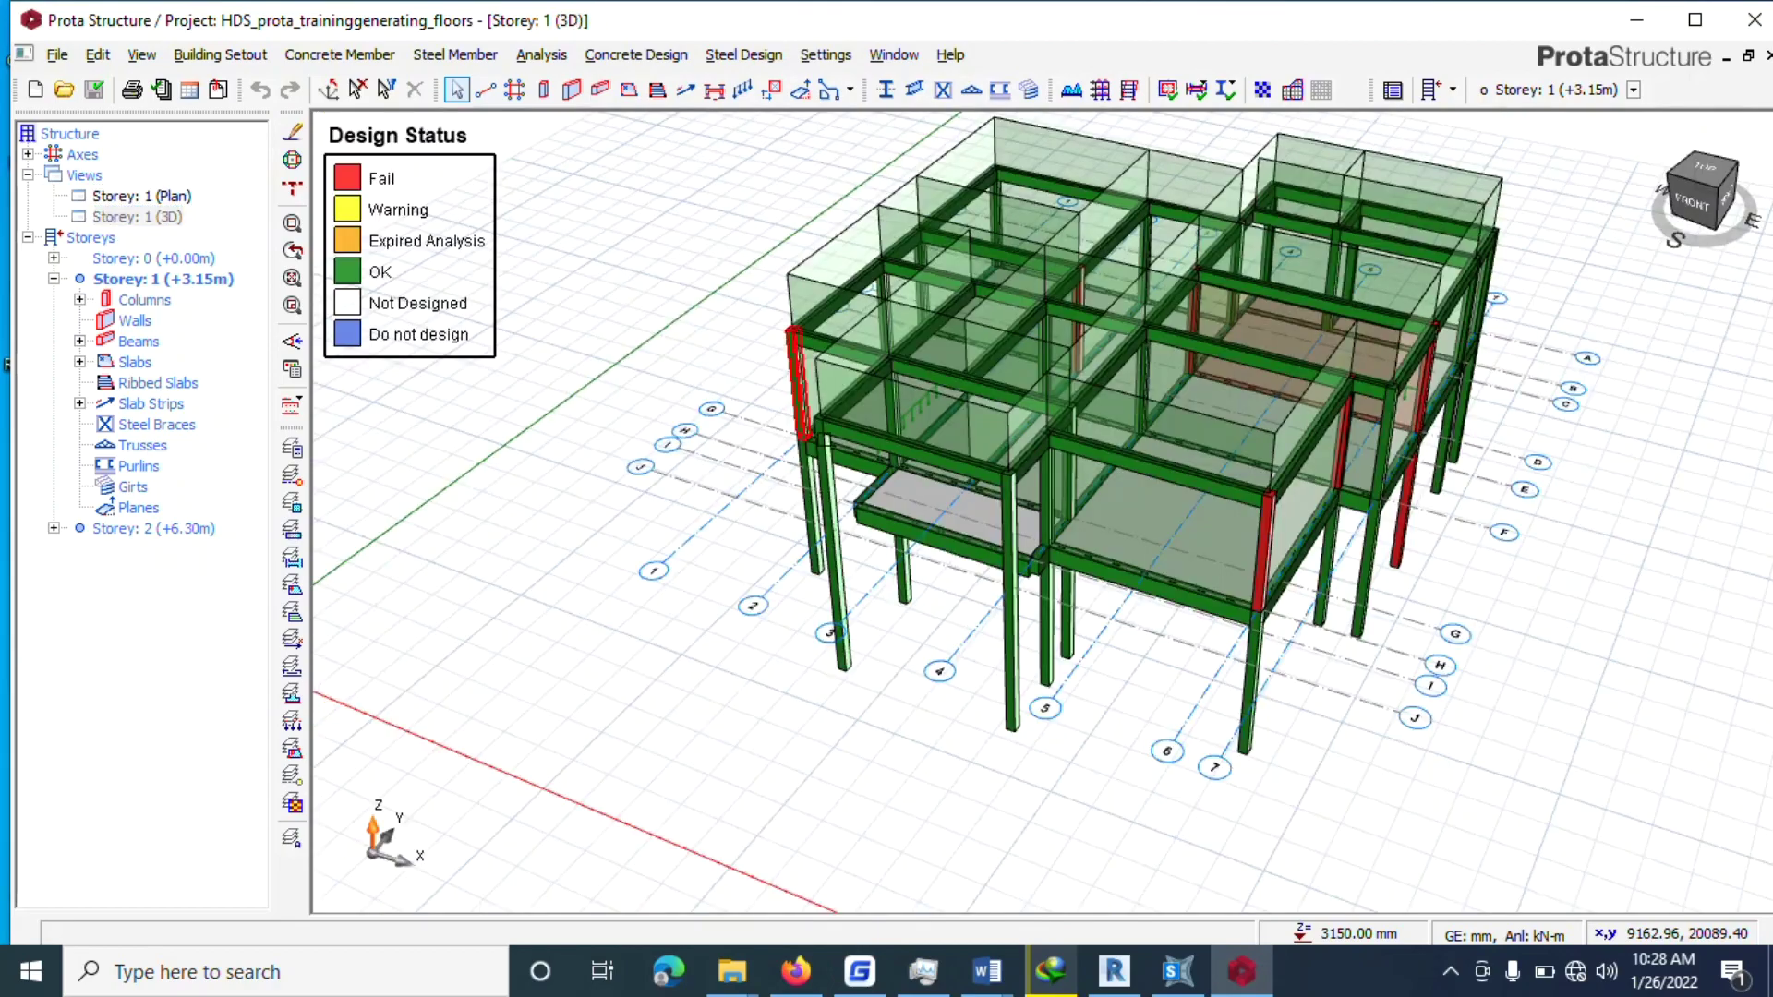
middle_drag(808, 462, 1154, 651)
middle_drag(1288, 790, 1219, 744)
middle_drag(1072, 760, 762, 621)
scroll(762, 617, down, 3)
scroll(1363, 462, up, 4)
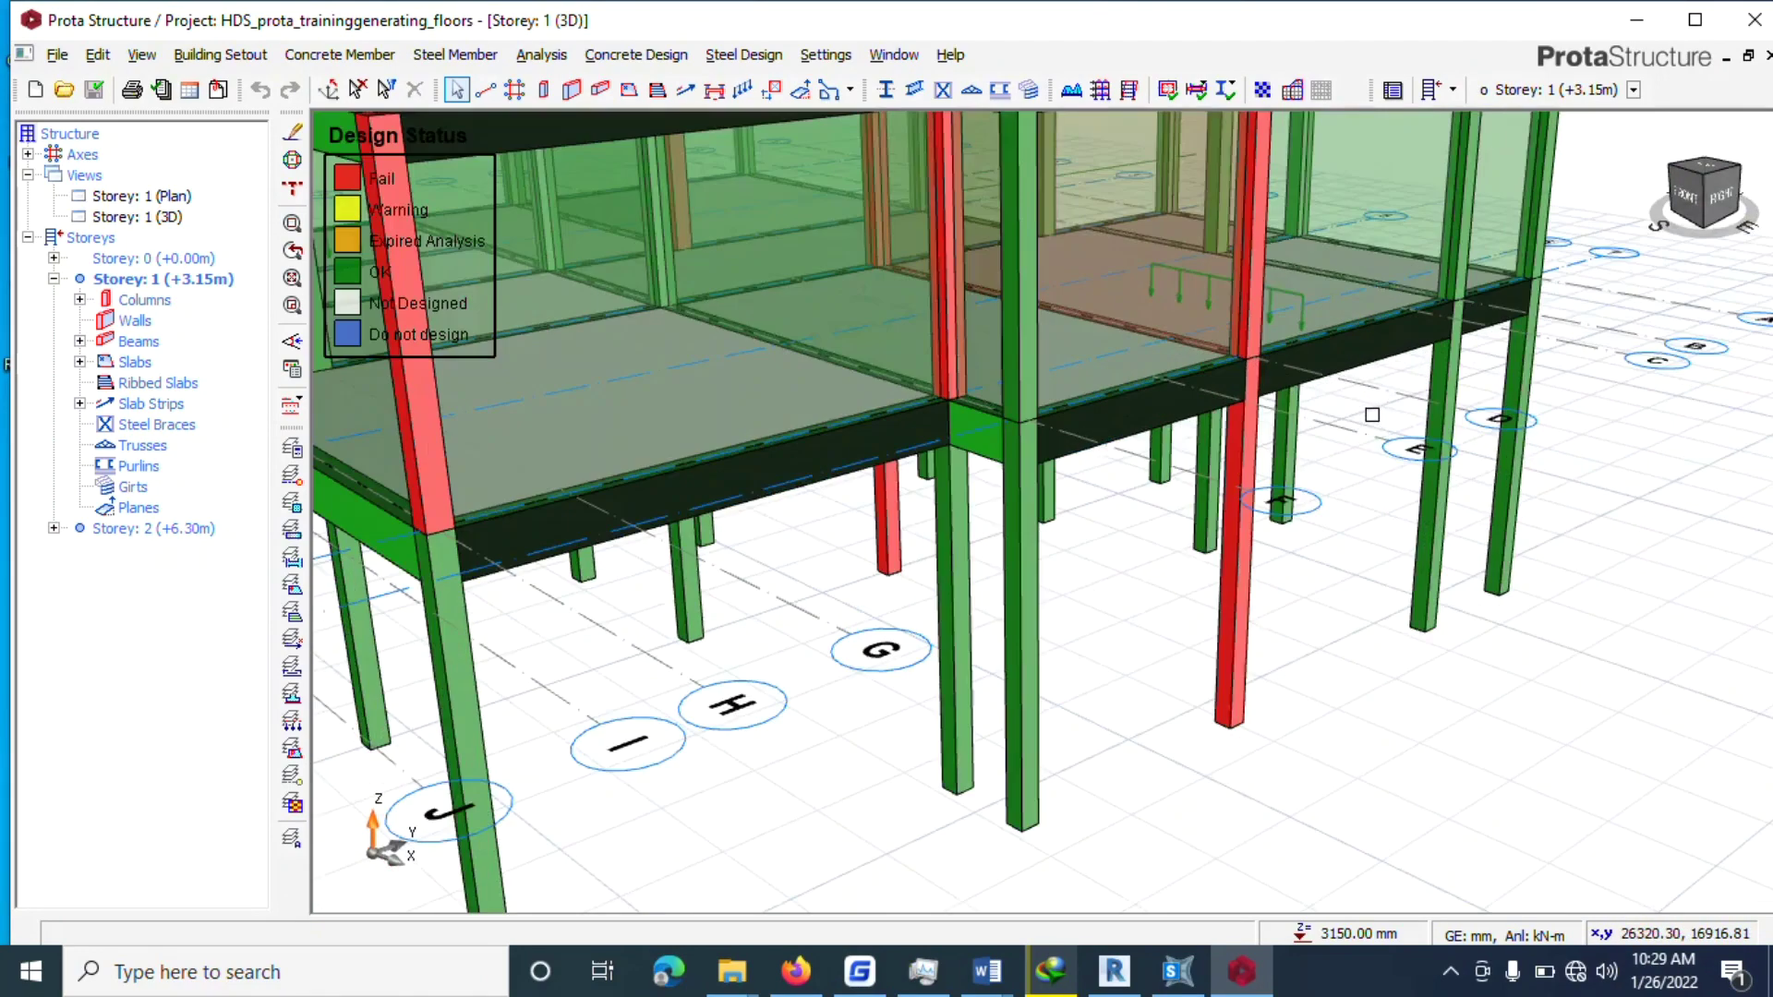
scroll(1171, 695, down, 3)
scroll(1170, 603, up, 2)
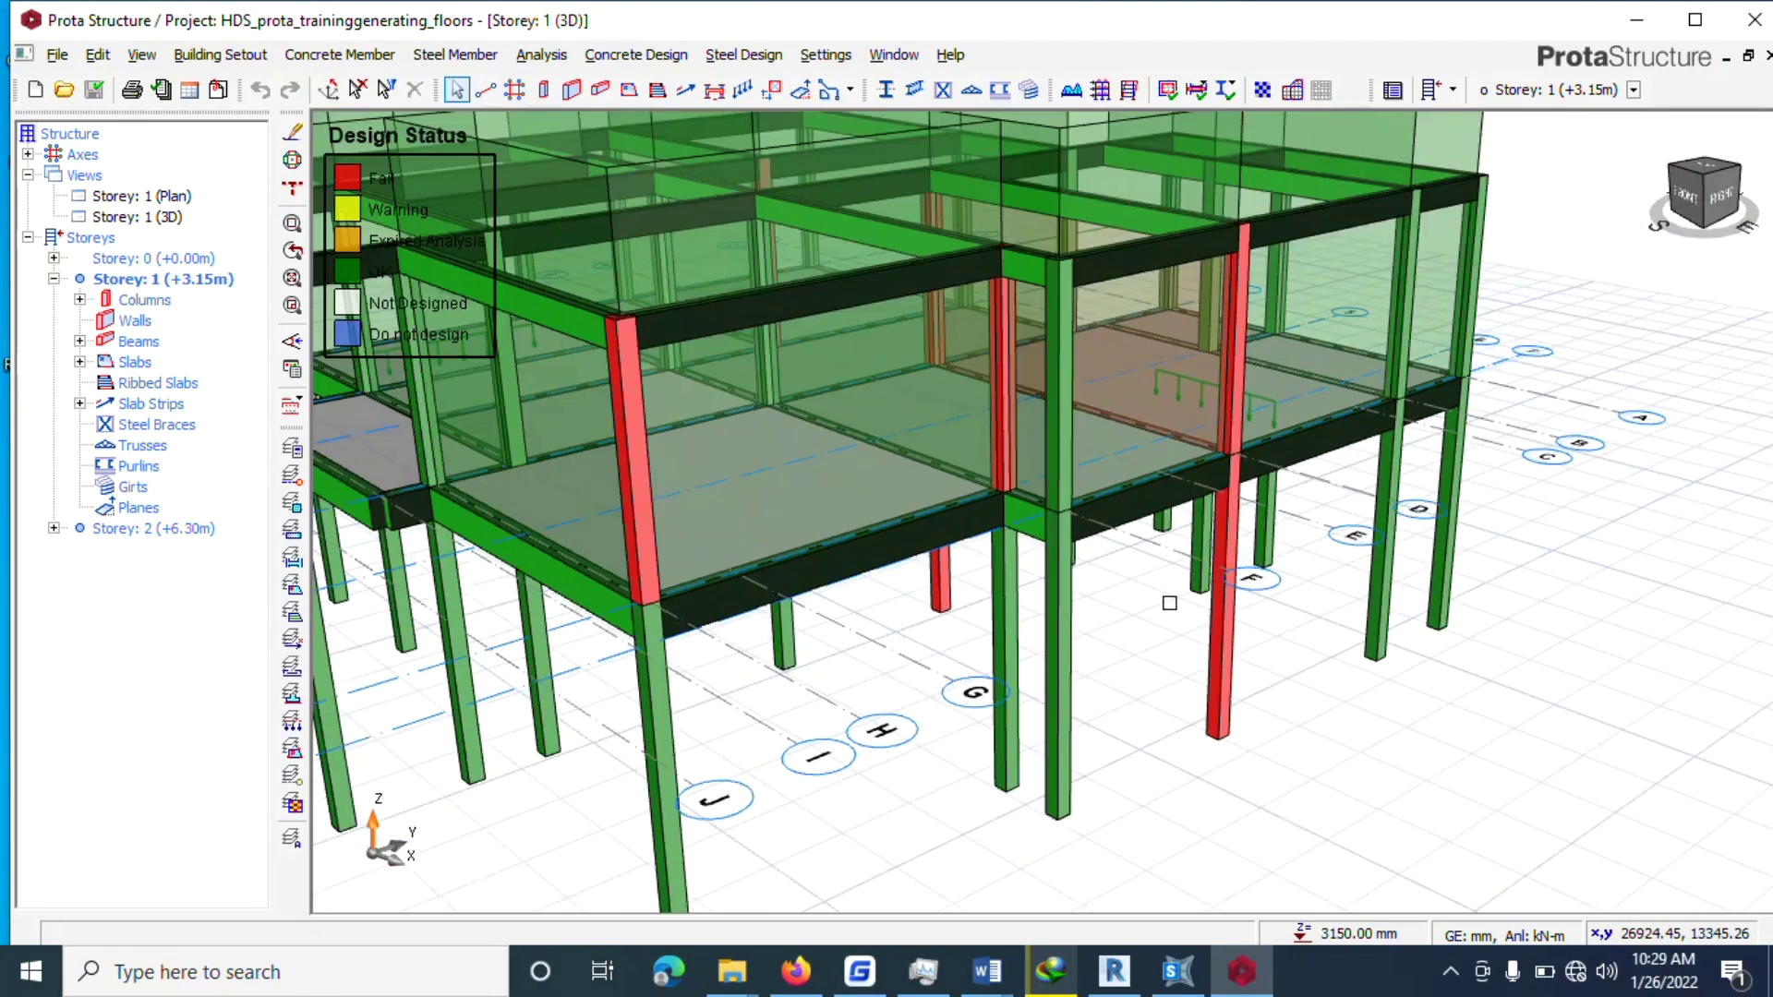
mouse_move(1170, 603)
middle_down()
mouse_move(1179, 664)
mouse_move(1161, 610)
middle_up()
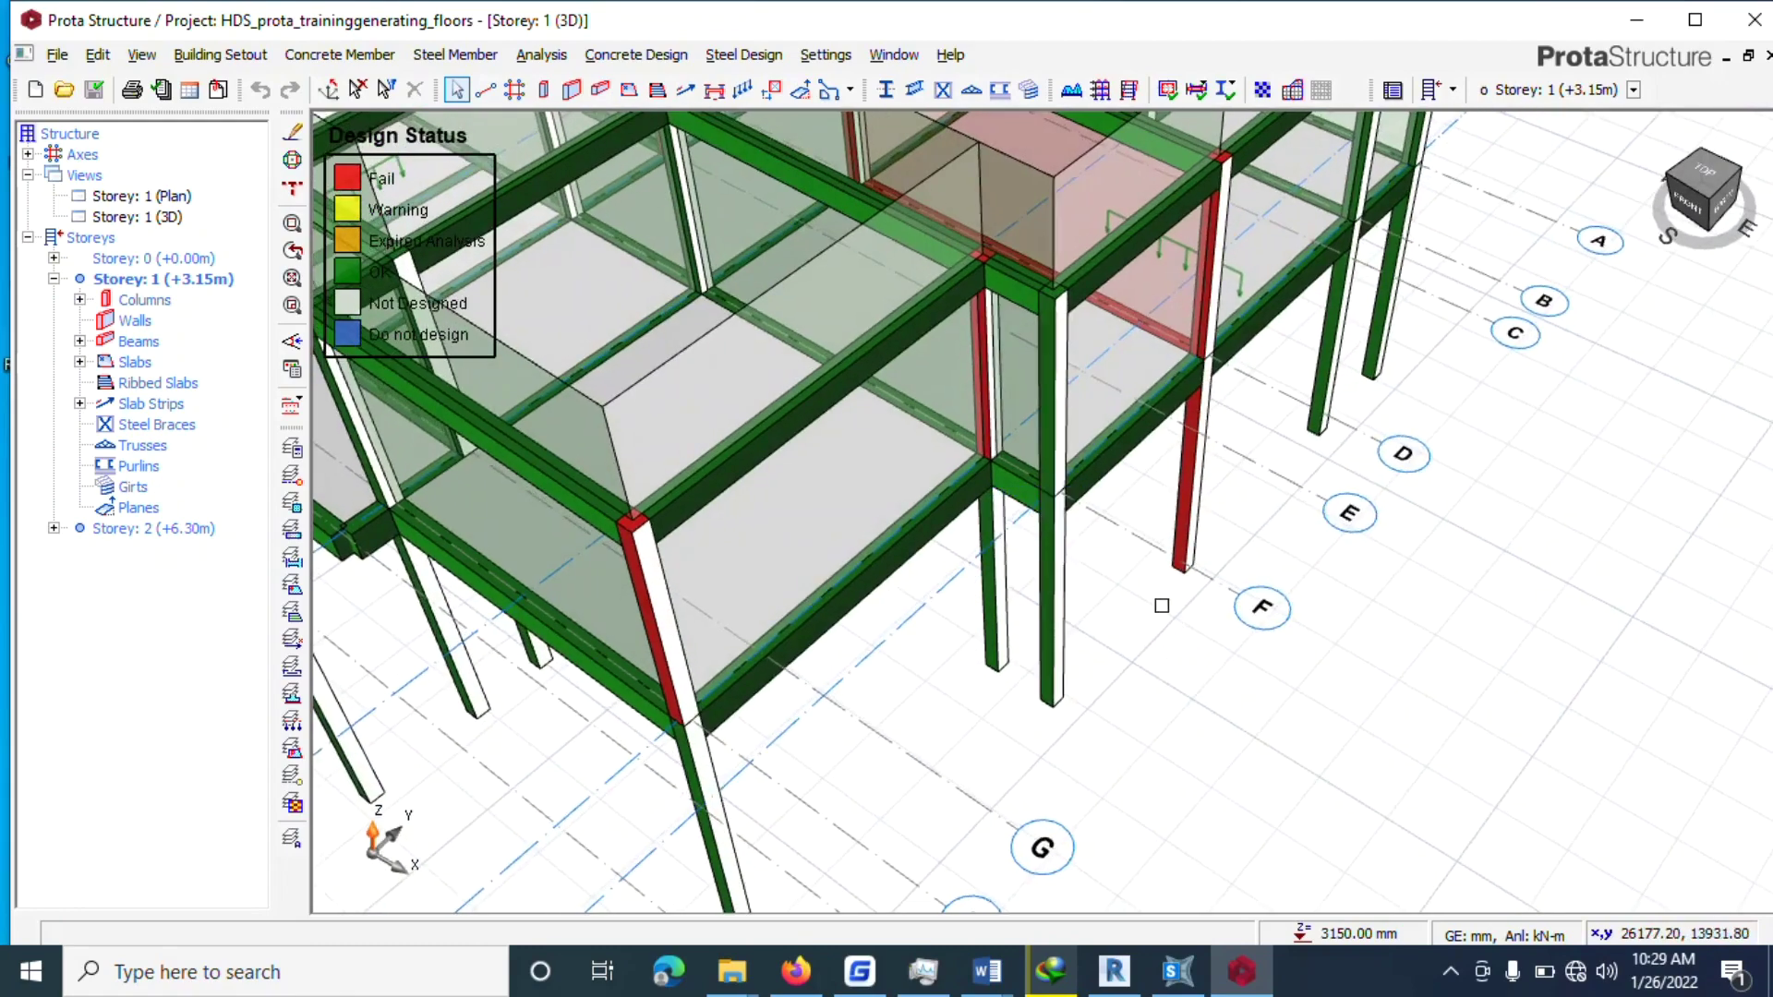
scroll(1161, 606, down, 2)
scroll(874, 586, up, 2)
scroll(803, 566, down, 3)
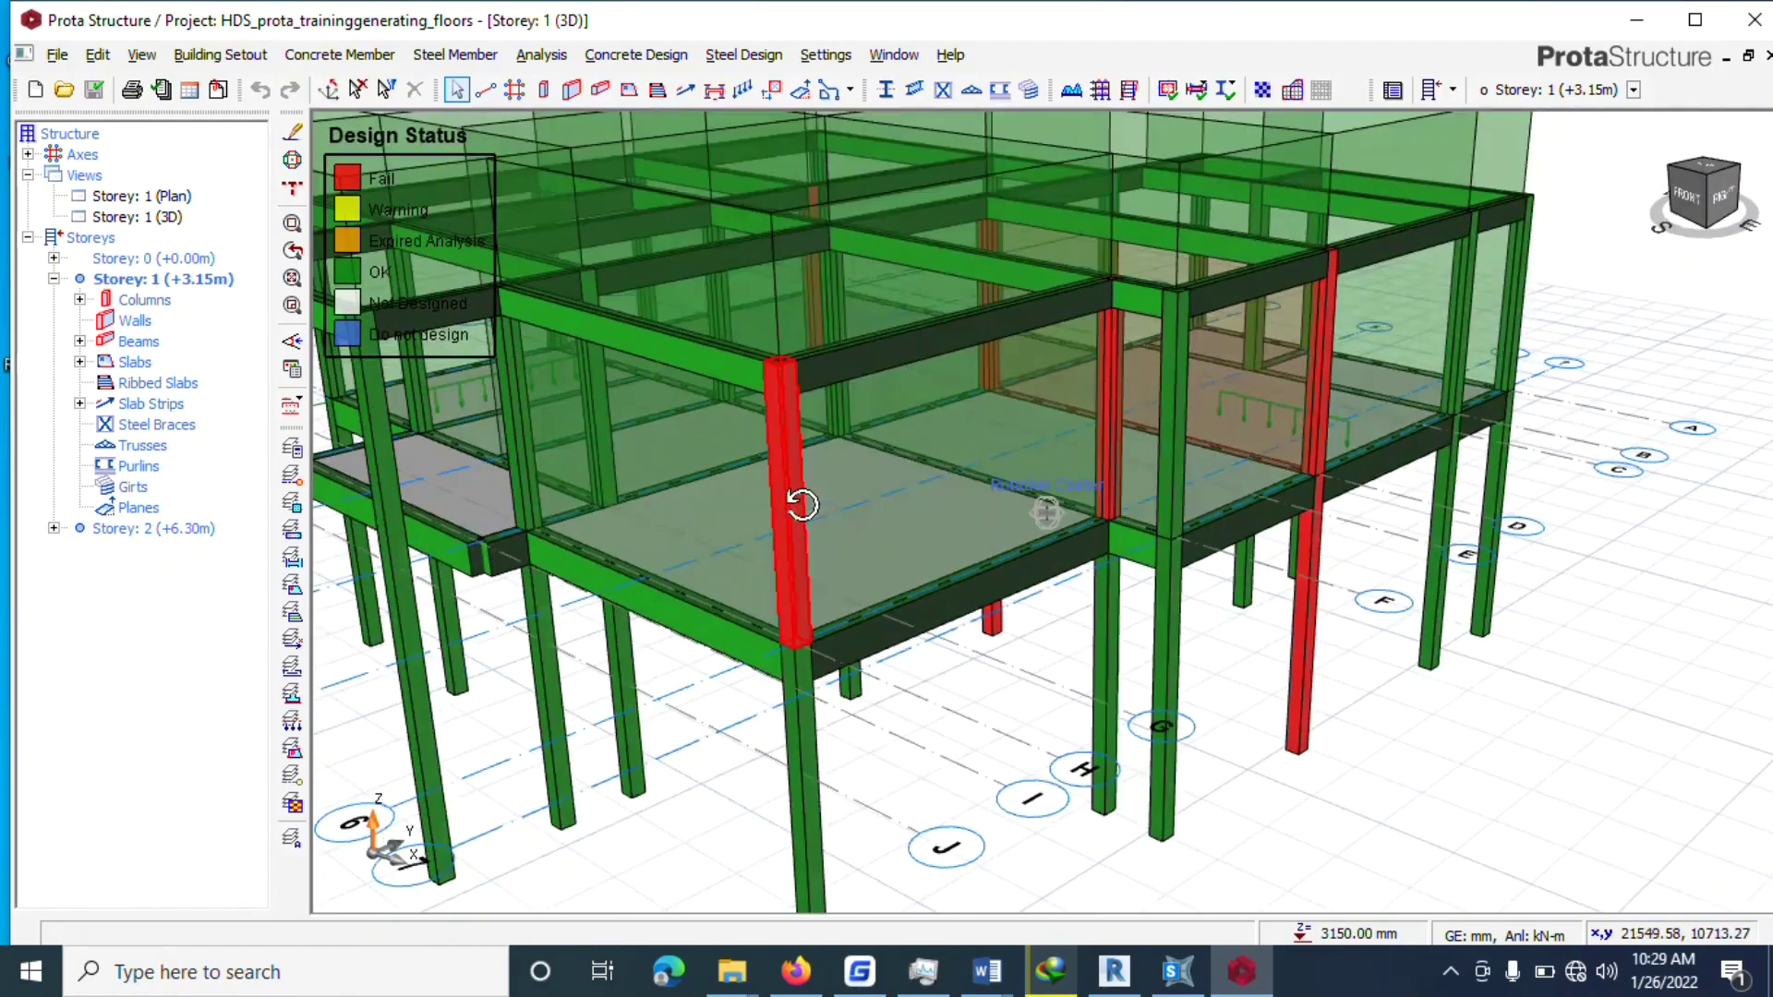
Open Column Section Design for the failed storey 2 corner column 2C4 and try an interactive design of its current section.
right_click(798, 506)
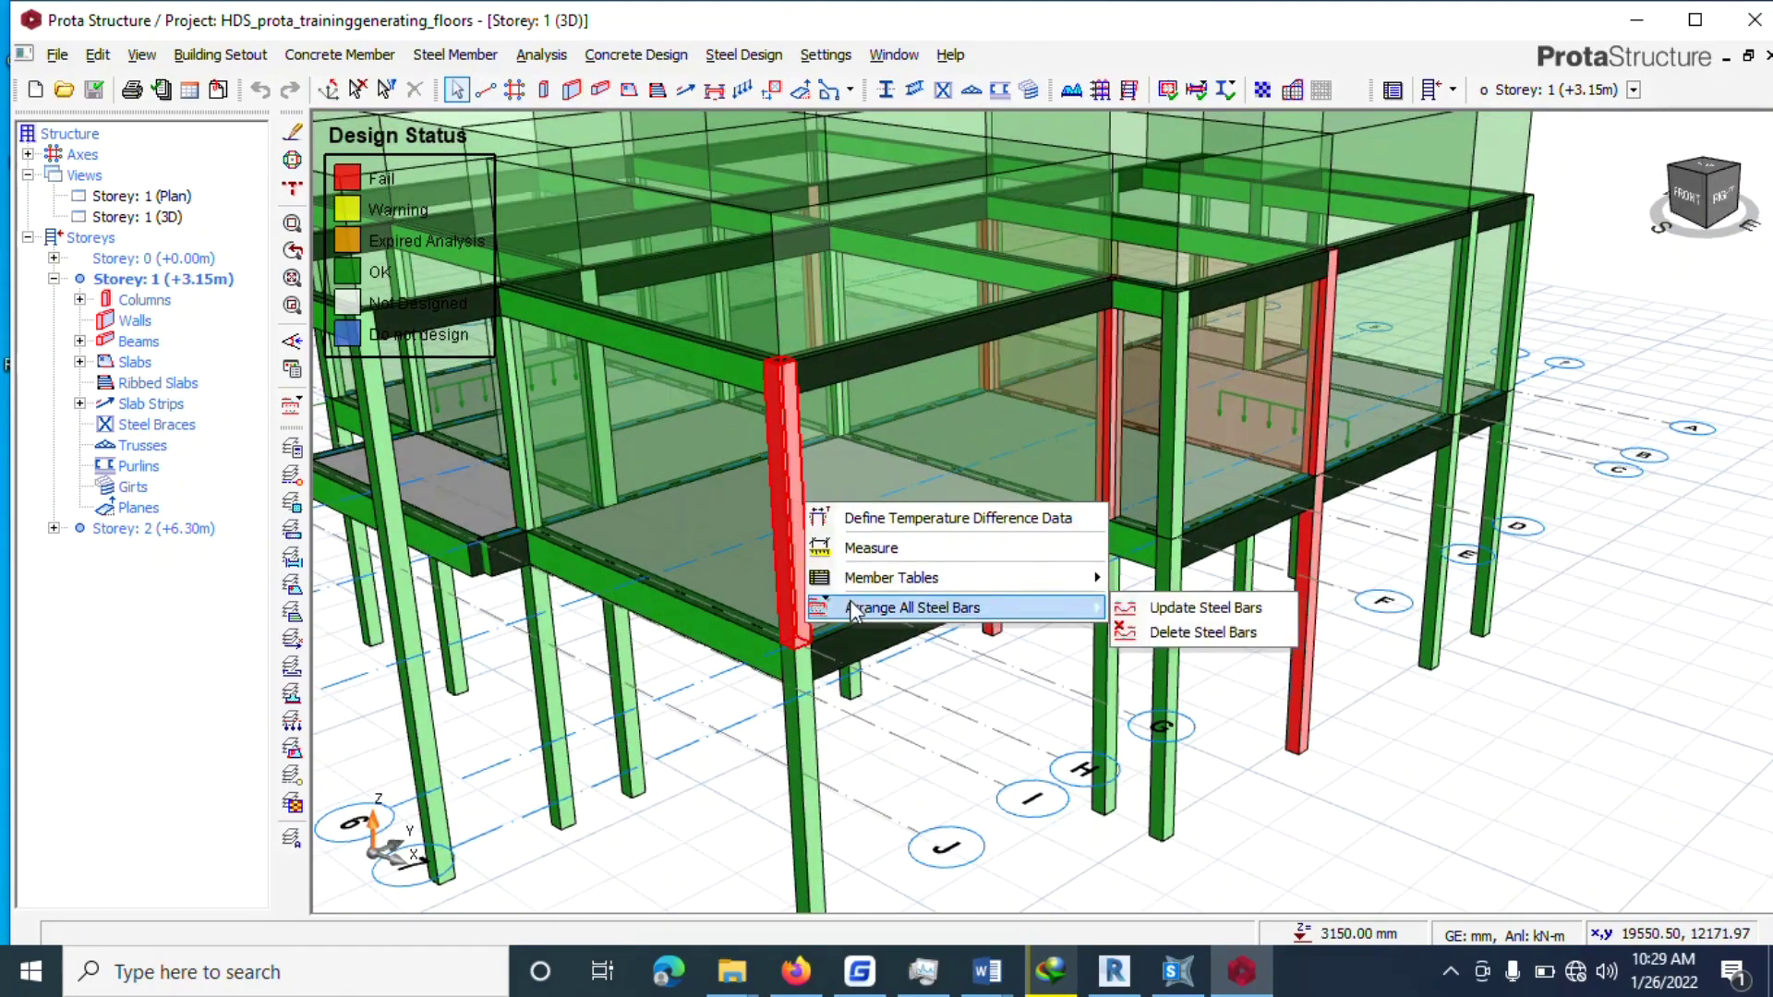
click(778, 412)
scroll(899, 520, down, 2)
click(958, 811)
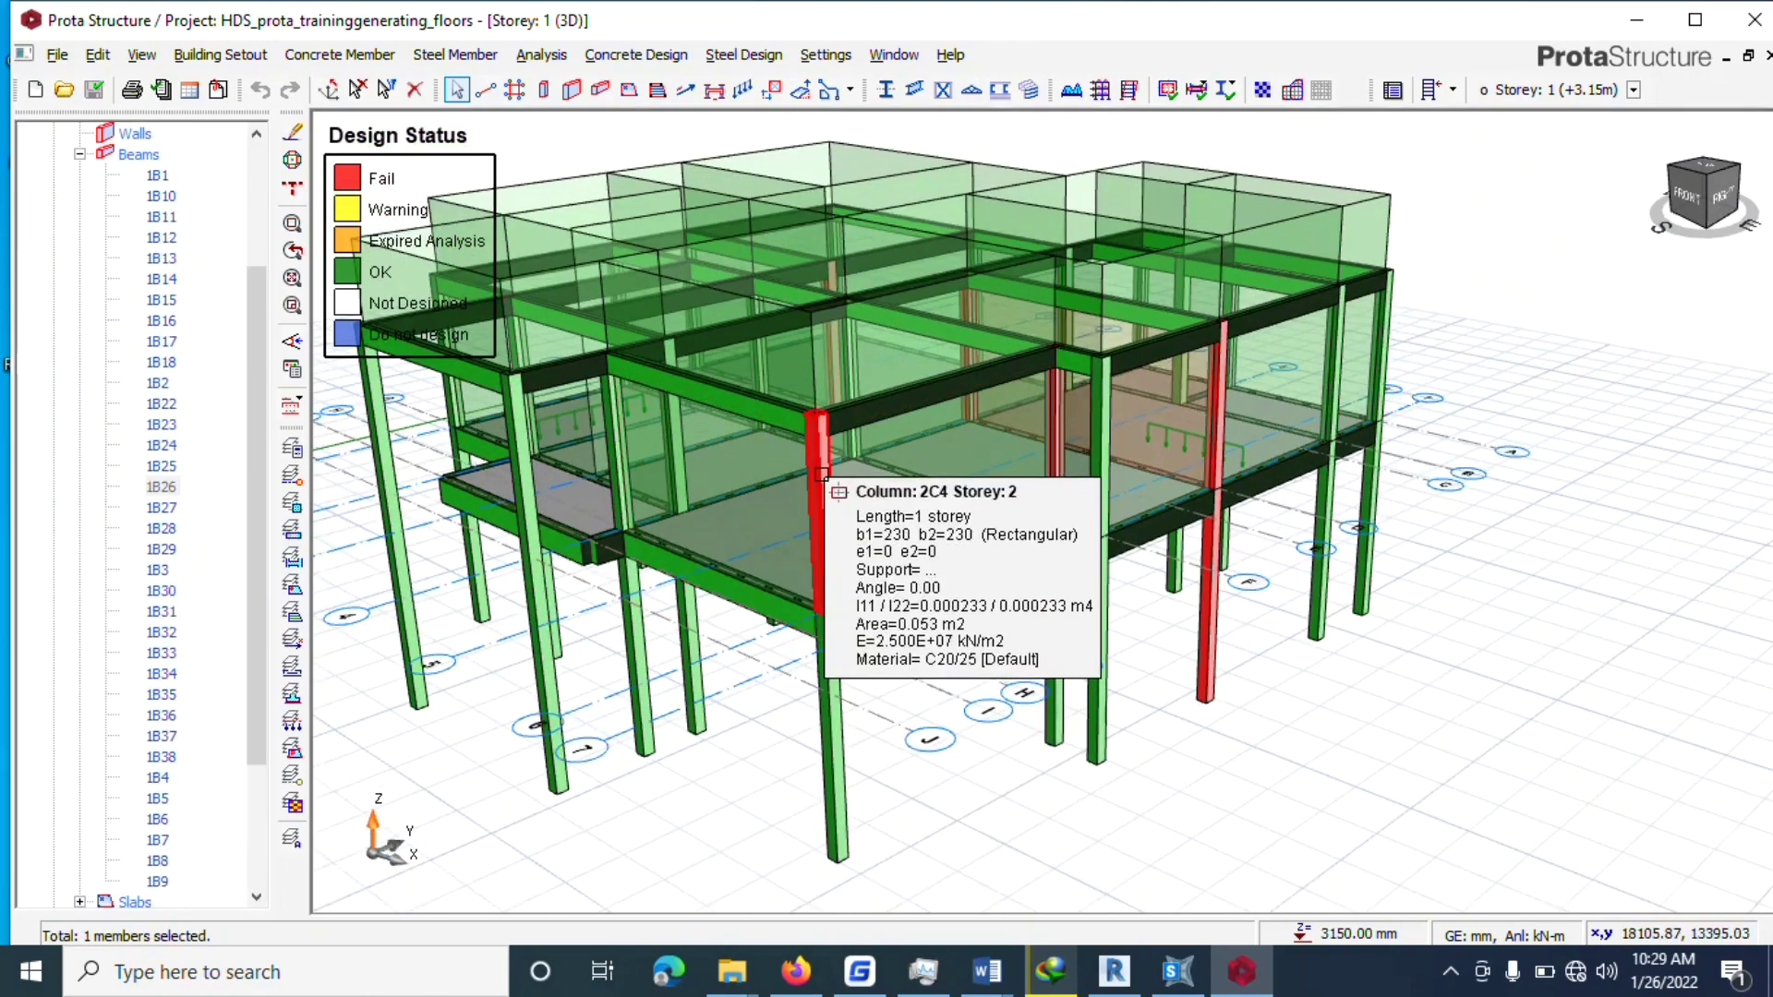
right_click(816, 474)
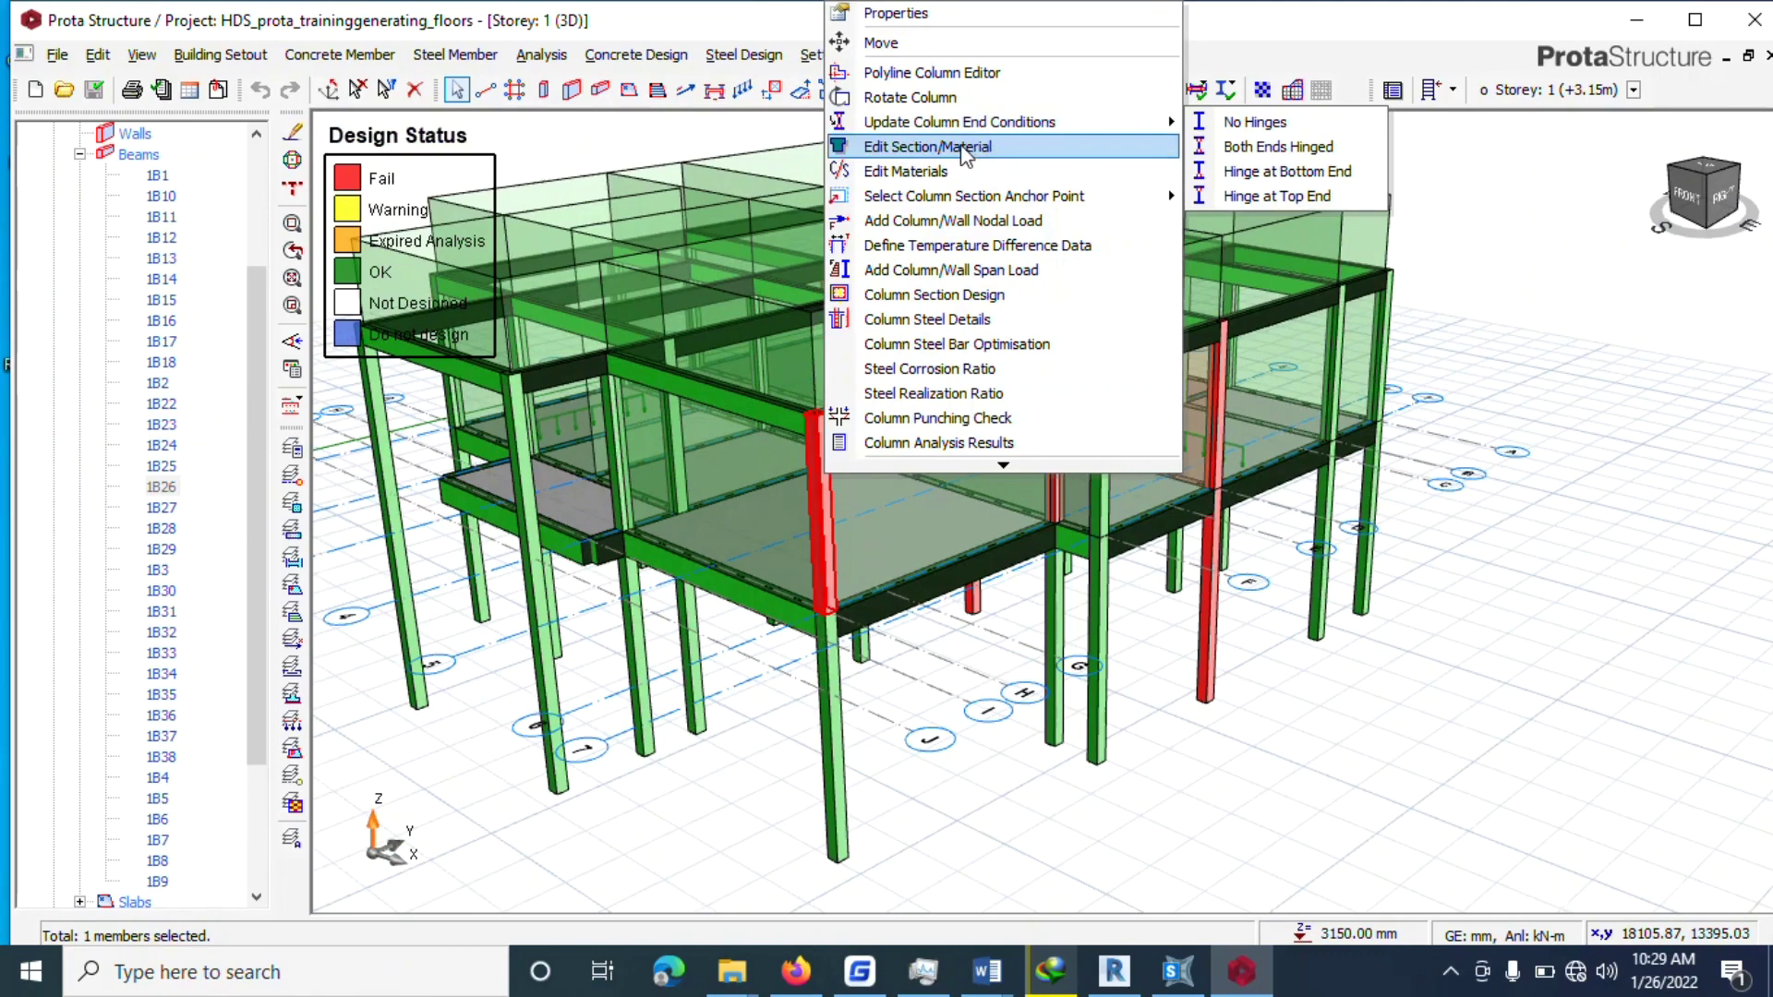
click(928, 293)
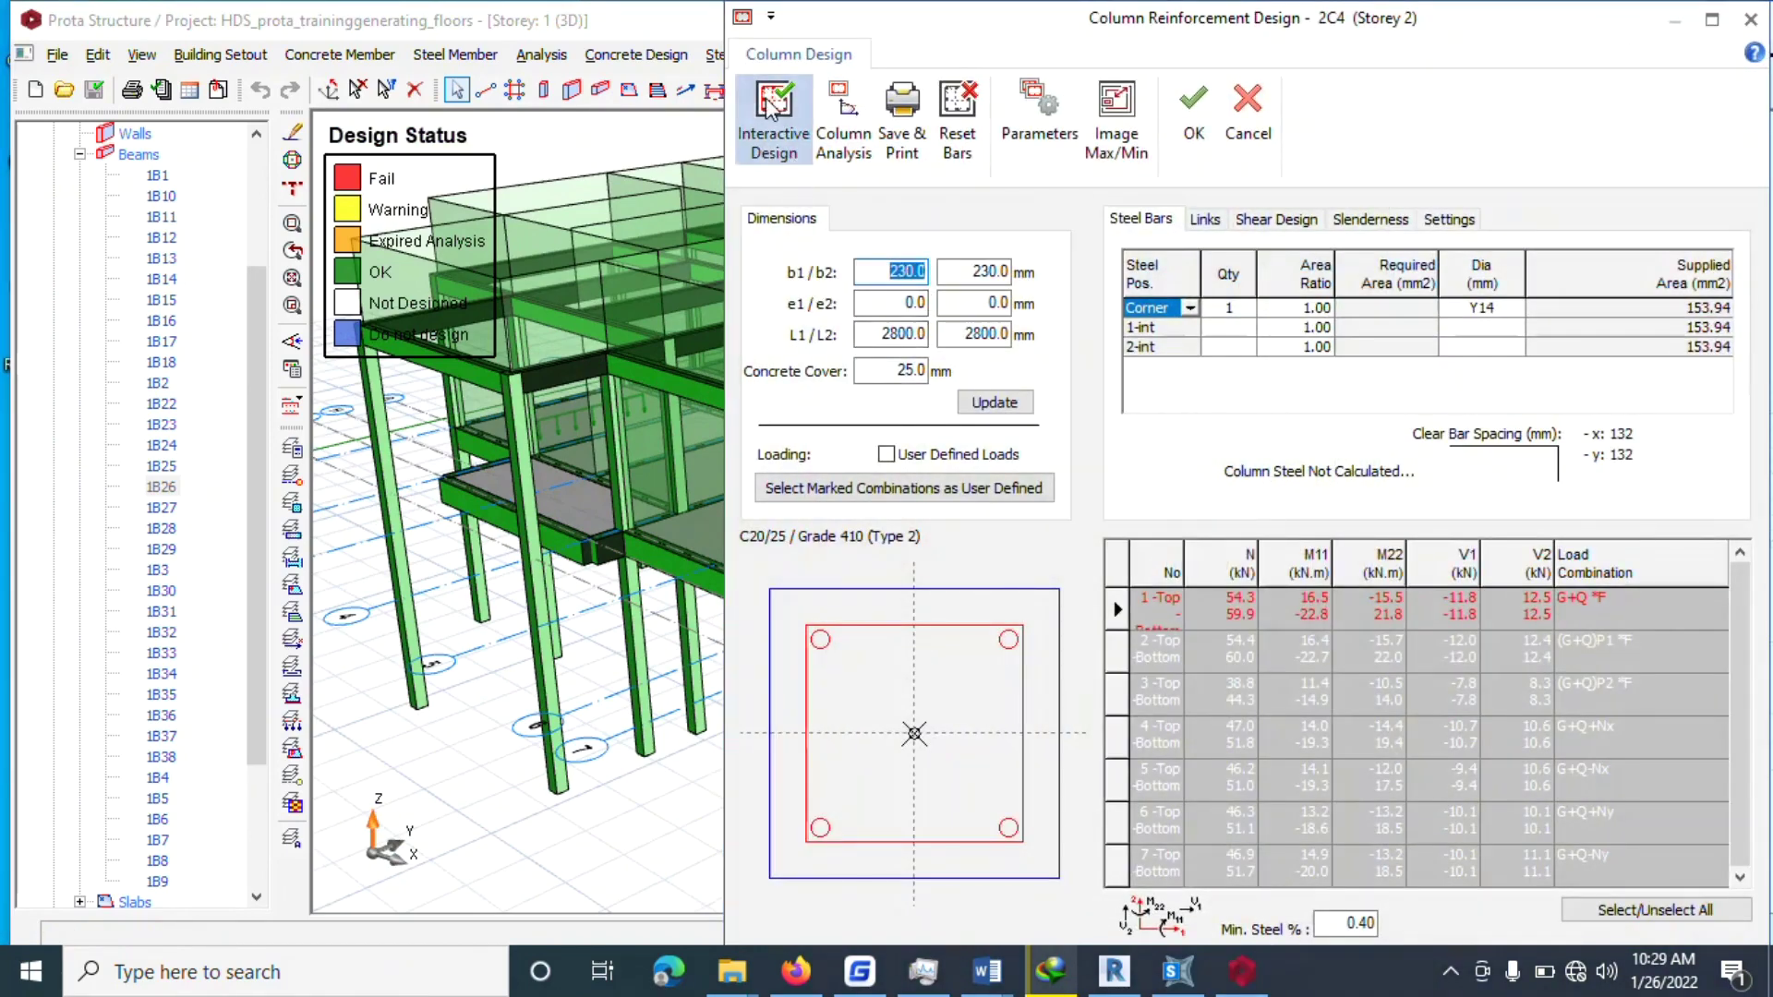
click(771, 108)
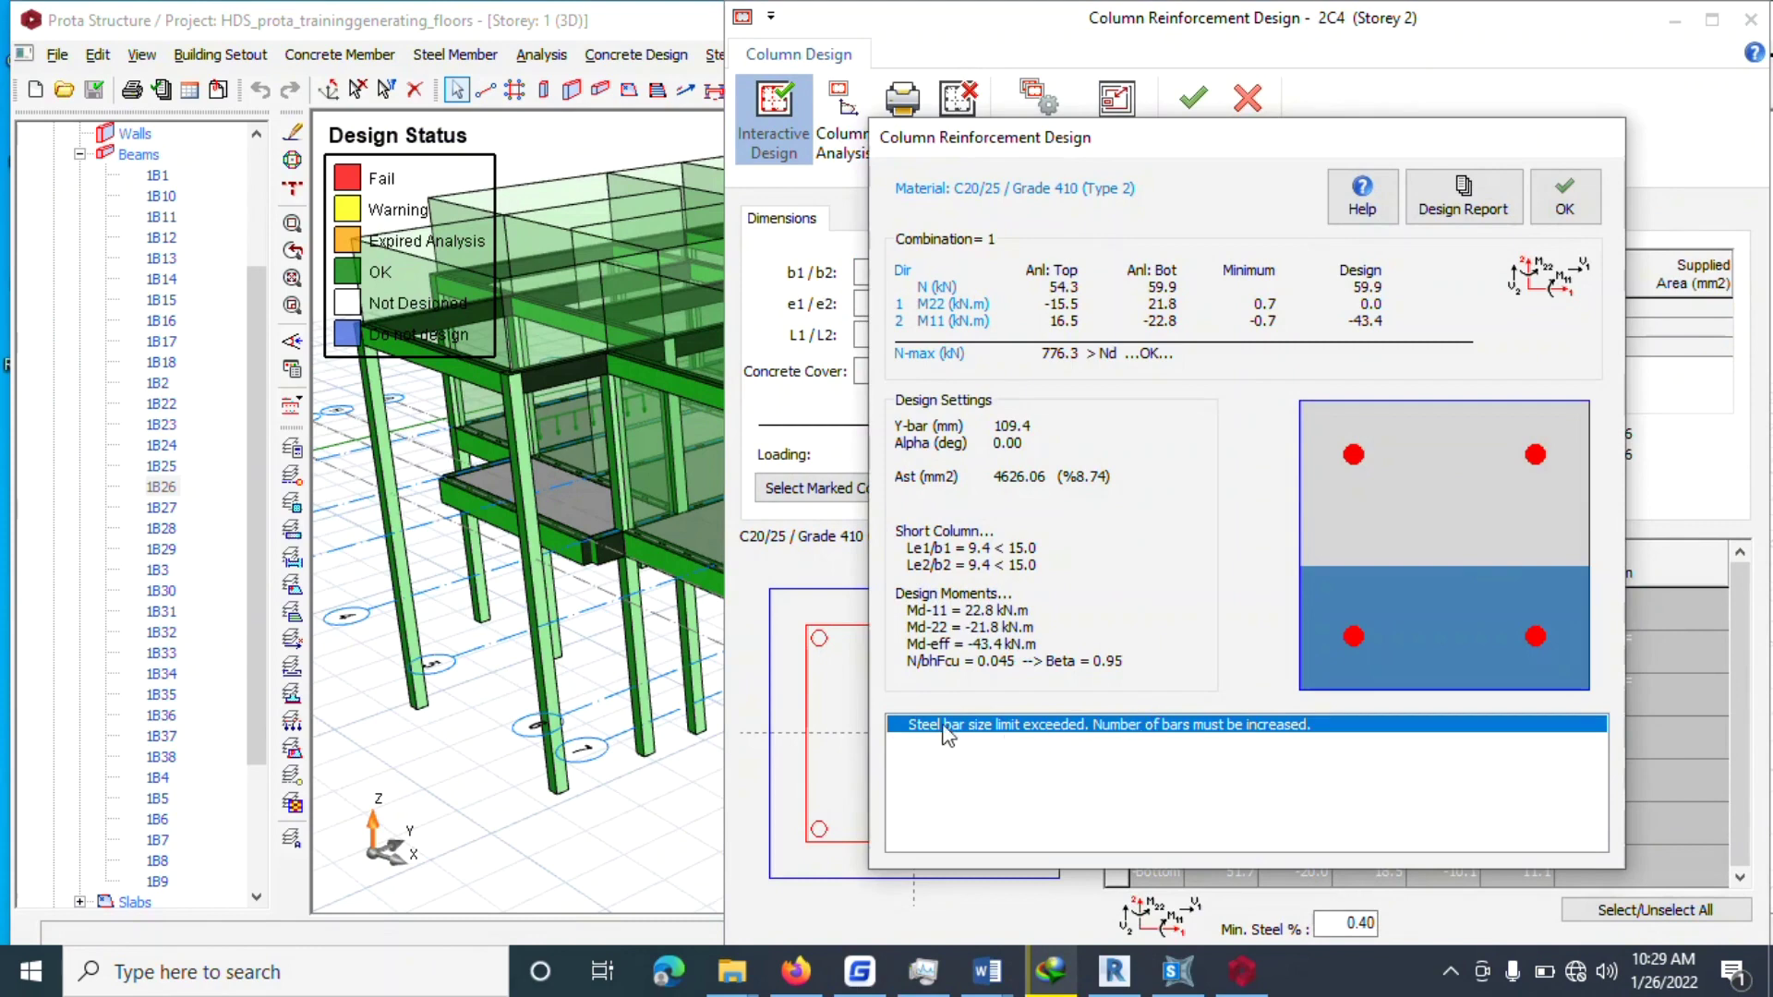
click(1570, 205)
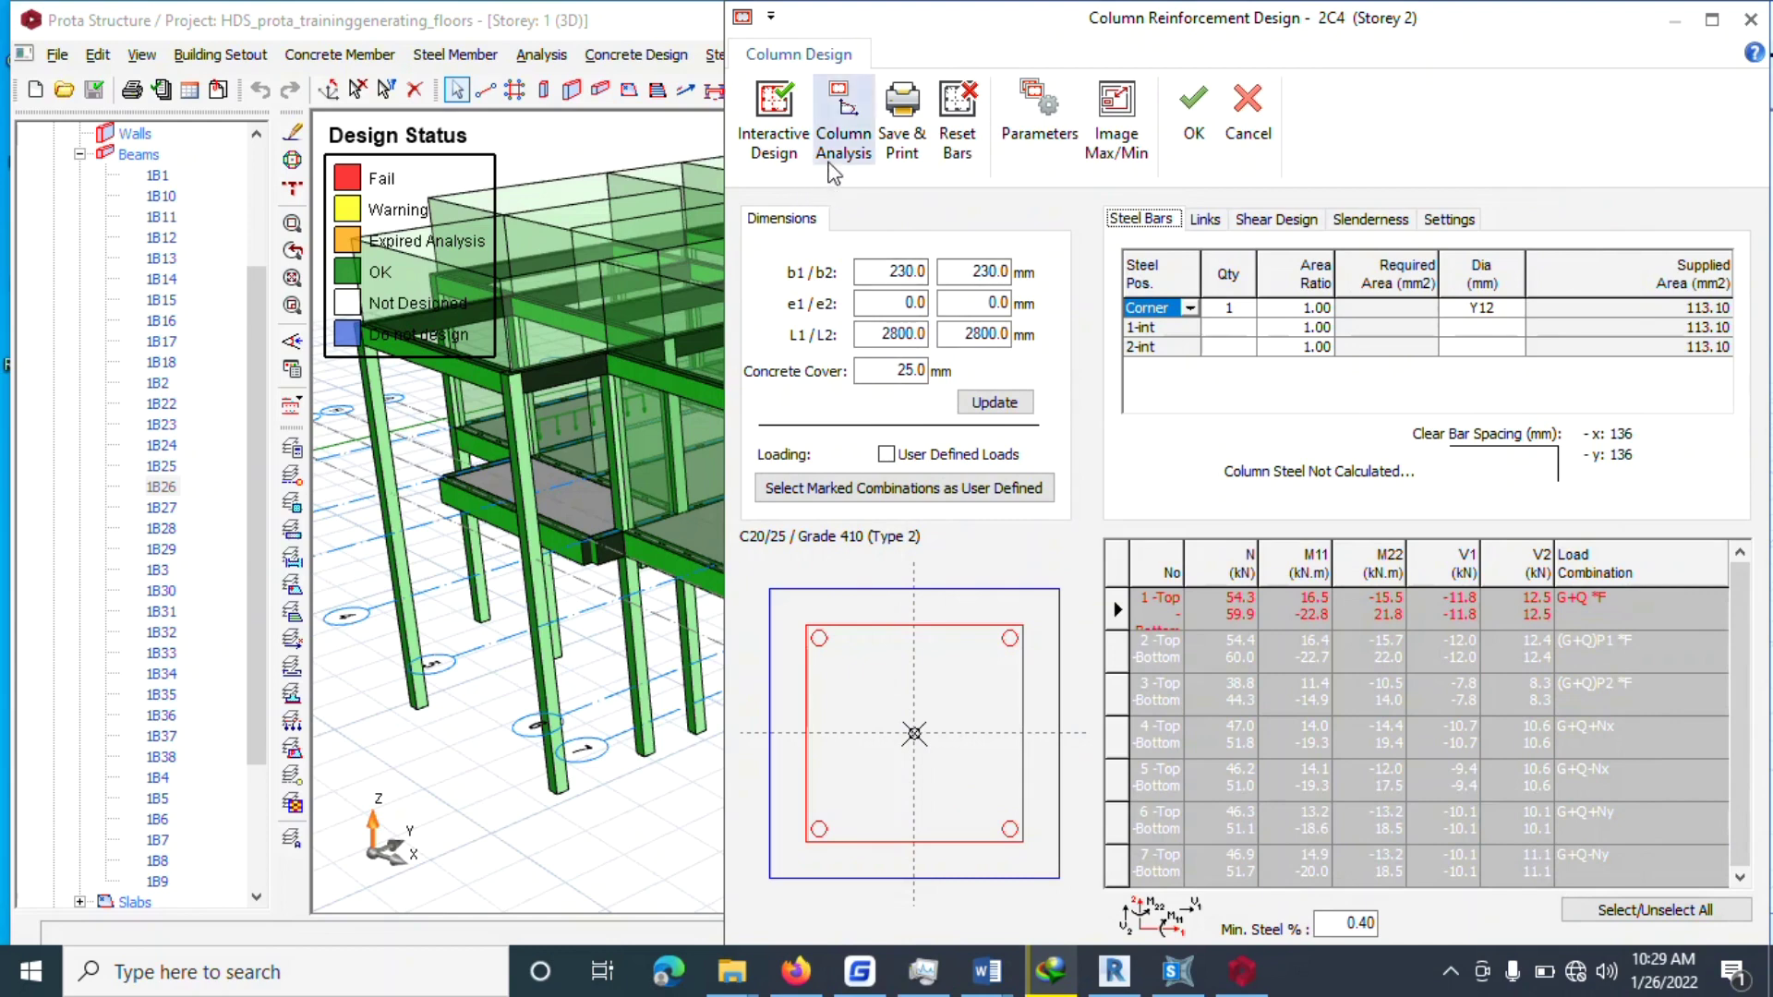
Set column 2C4's b1 dimension to 300 mm, update the section and run Interactive Design.
drag(955, 24, 1281, 69)
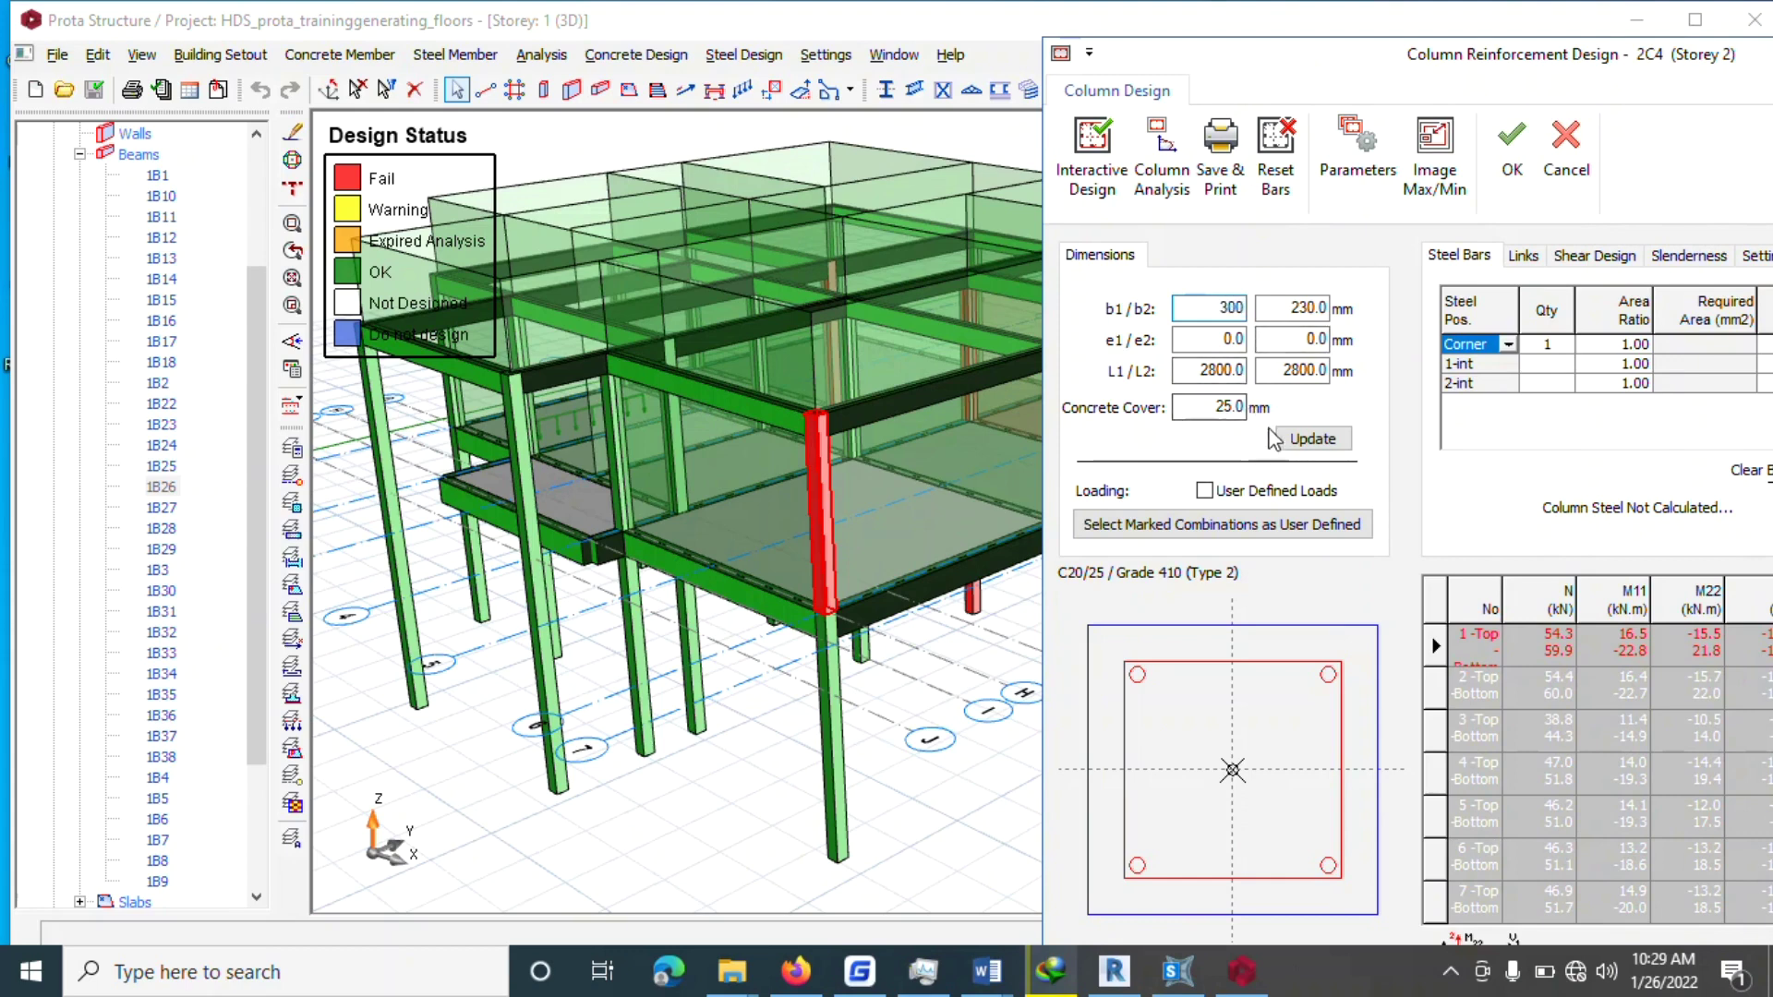
click(1293, 442)
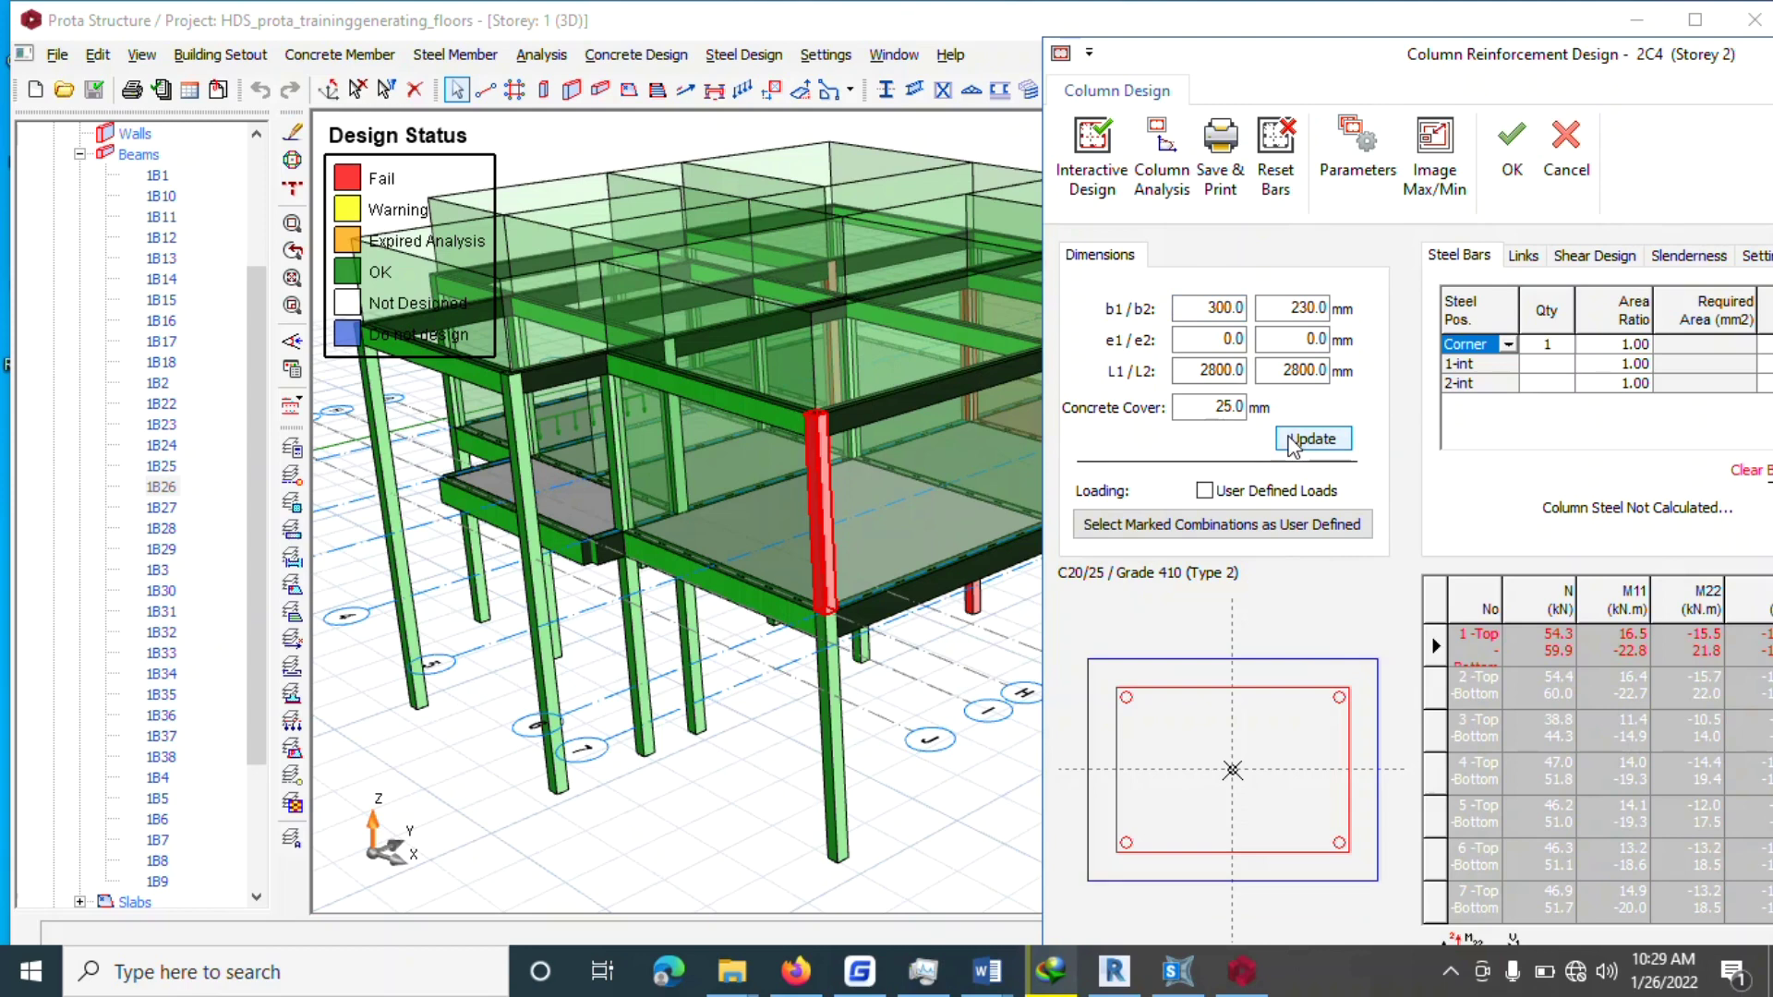
click(1089, 141)
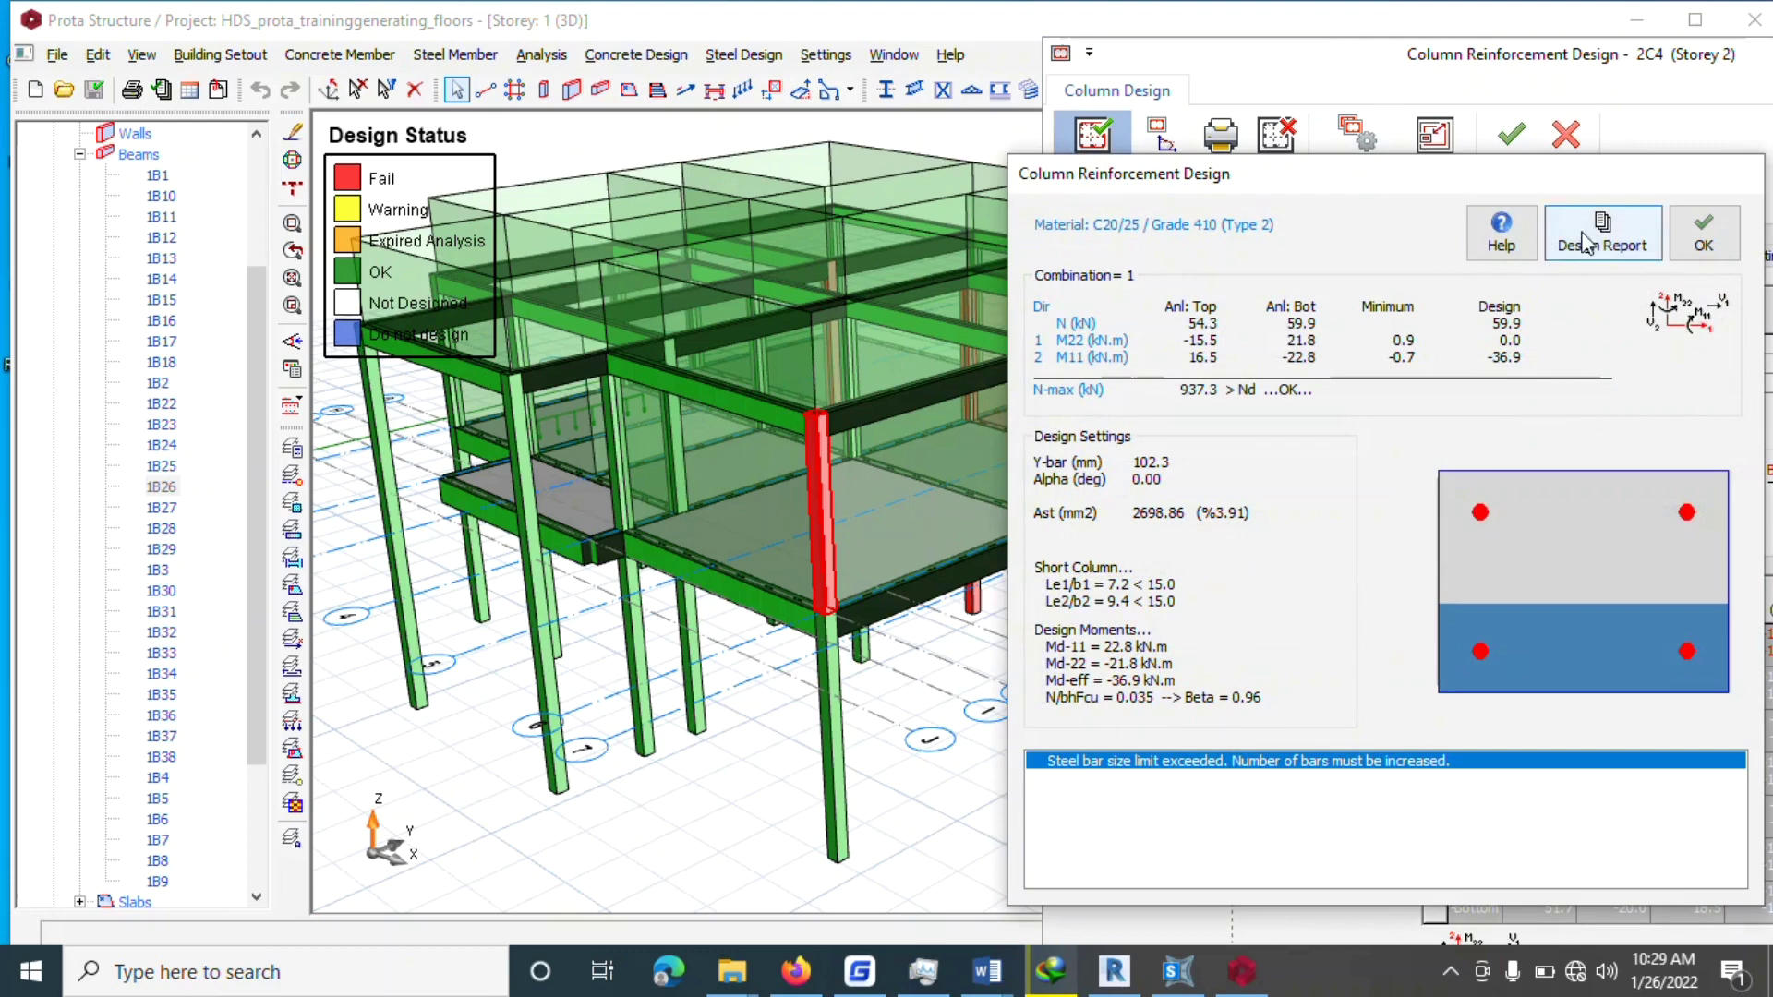
click(1700, 235)
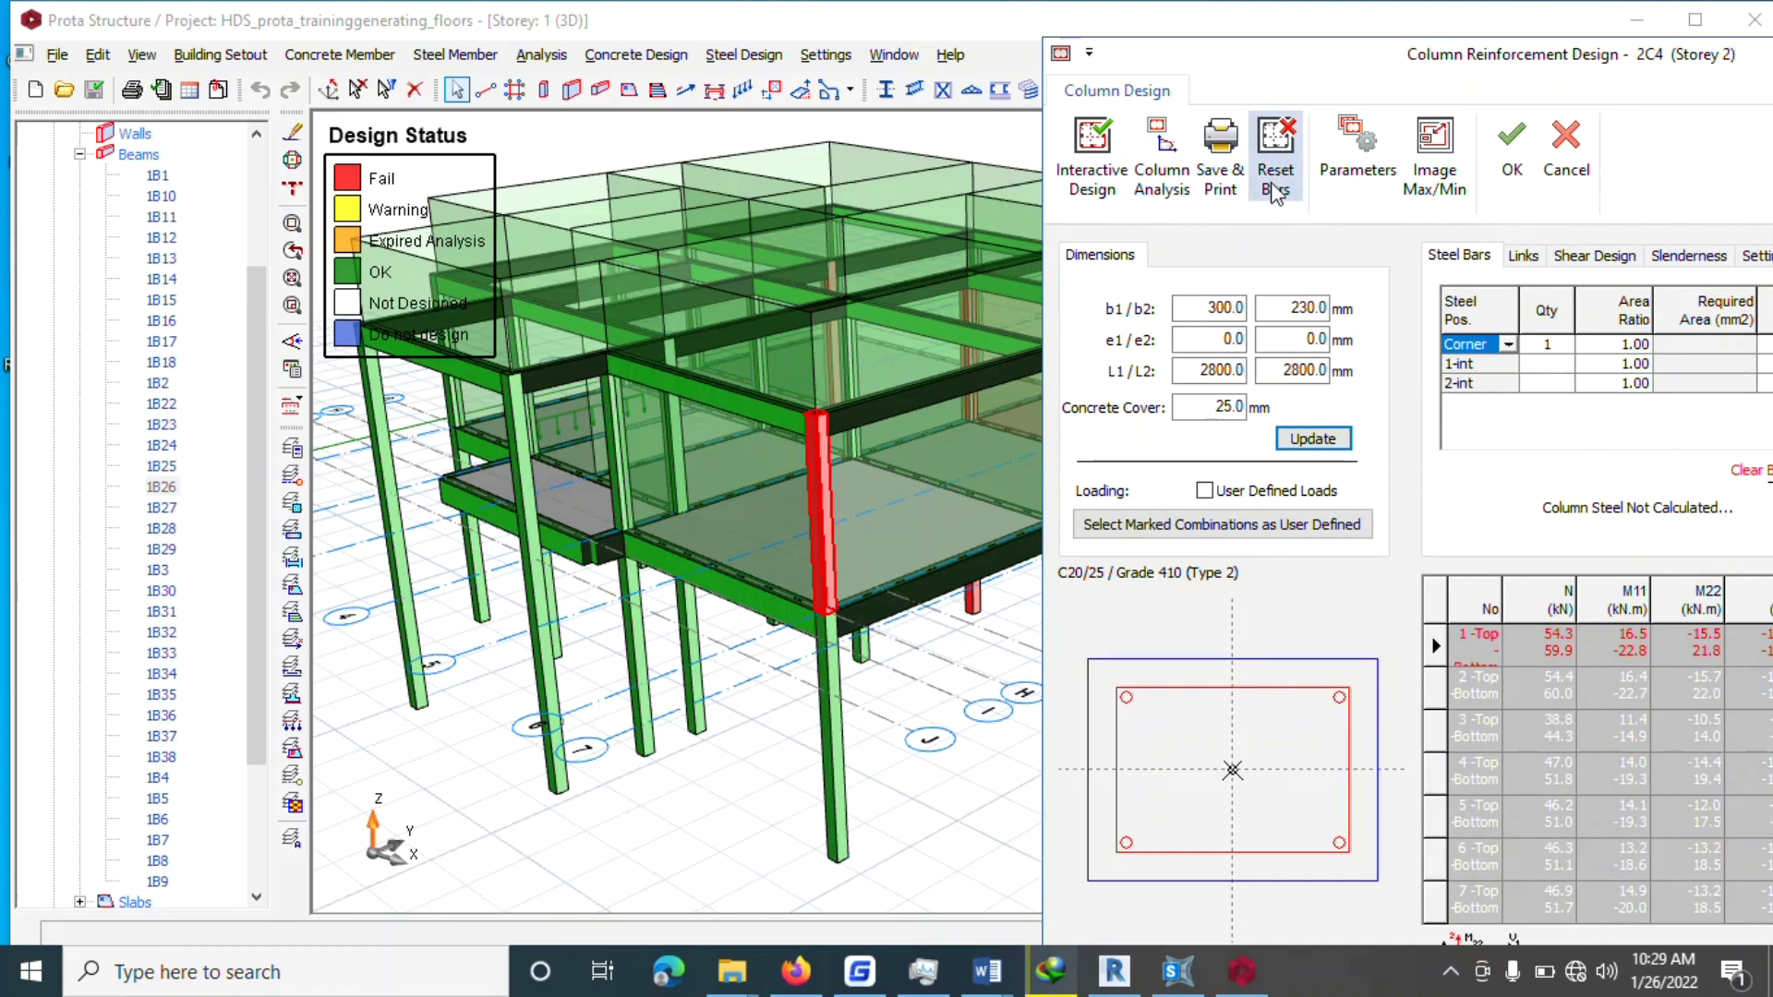
Rerun Interactive Design on the 300 x 230 mm section of column 2C4 and save the column design.
click(1093, 153)
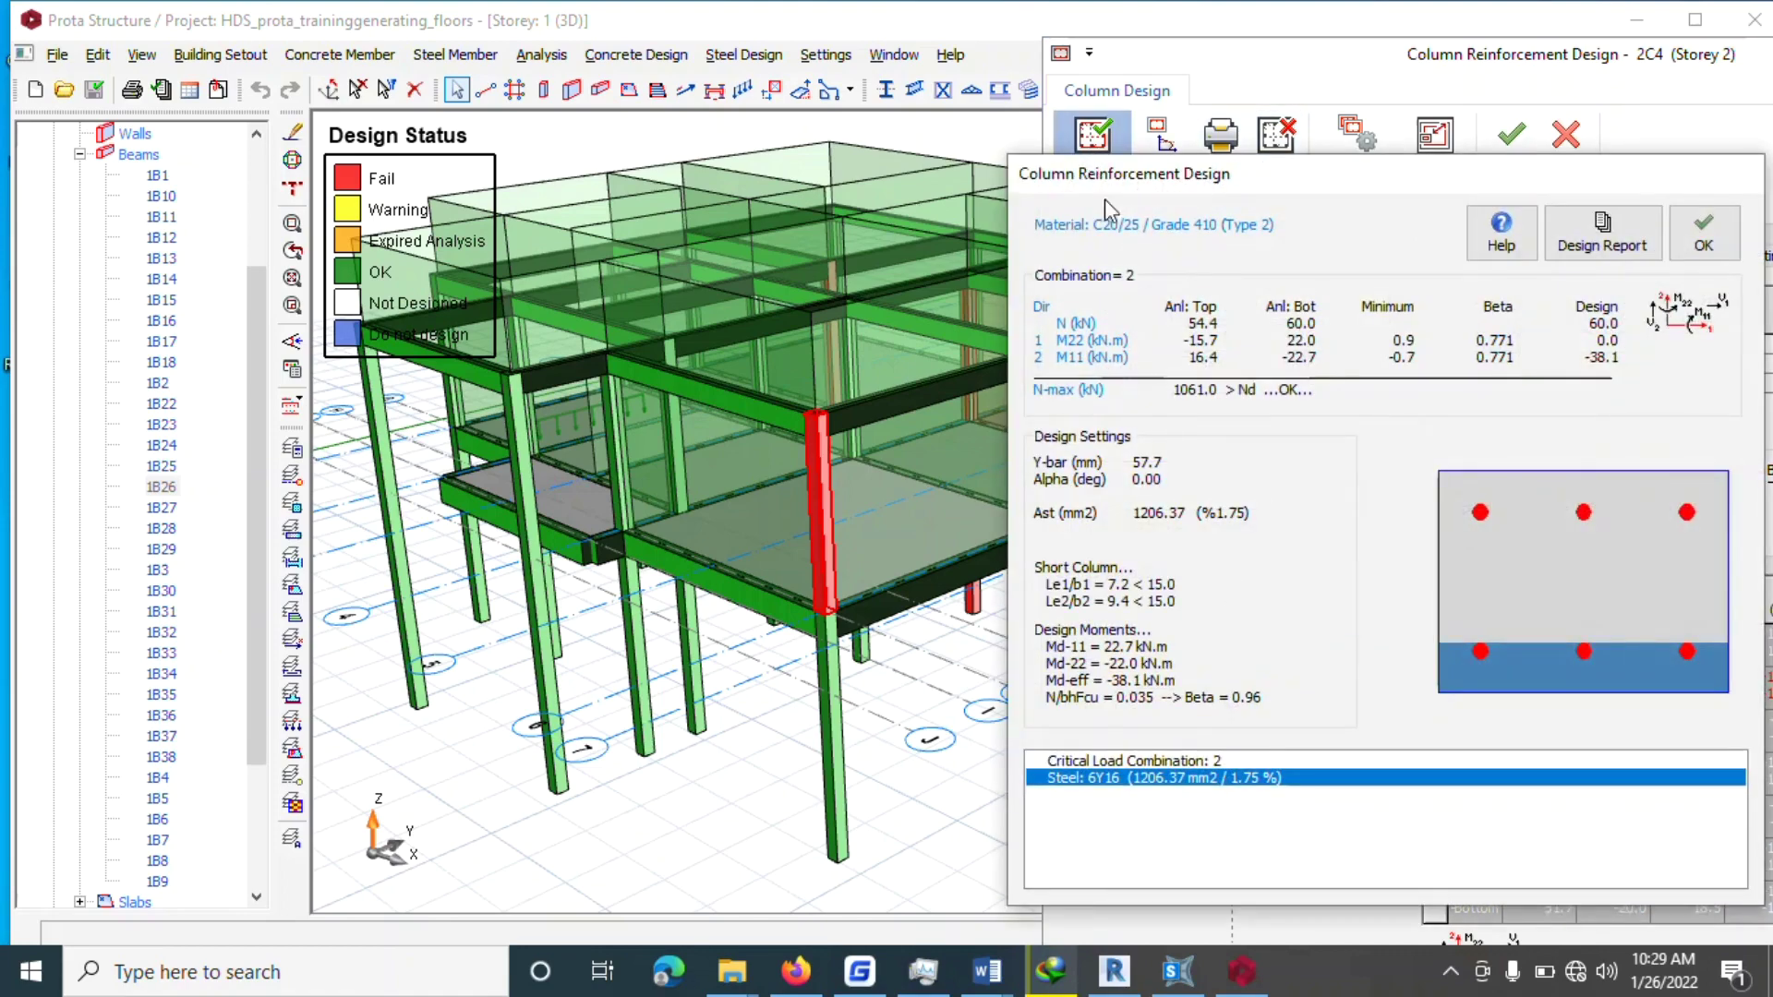
click(1704, 235)
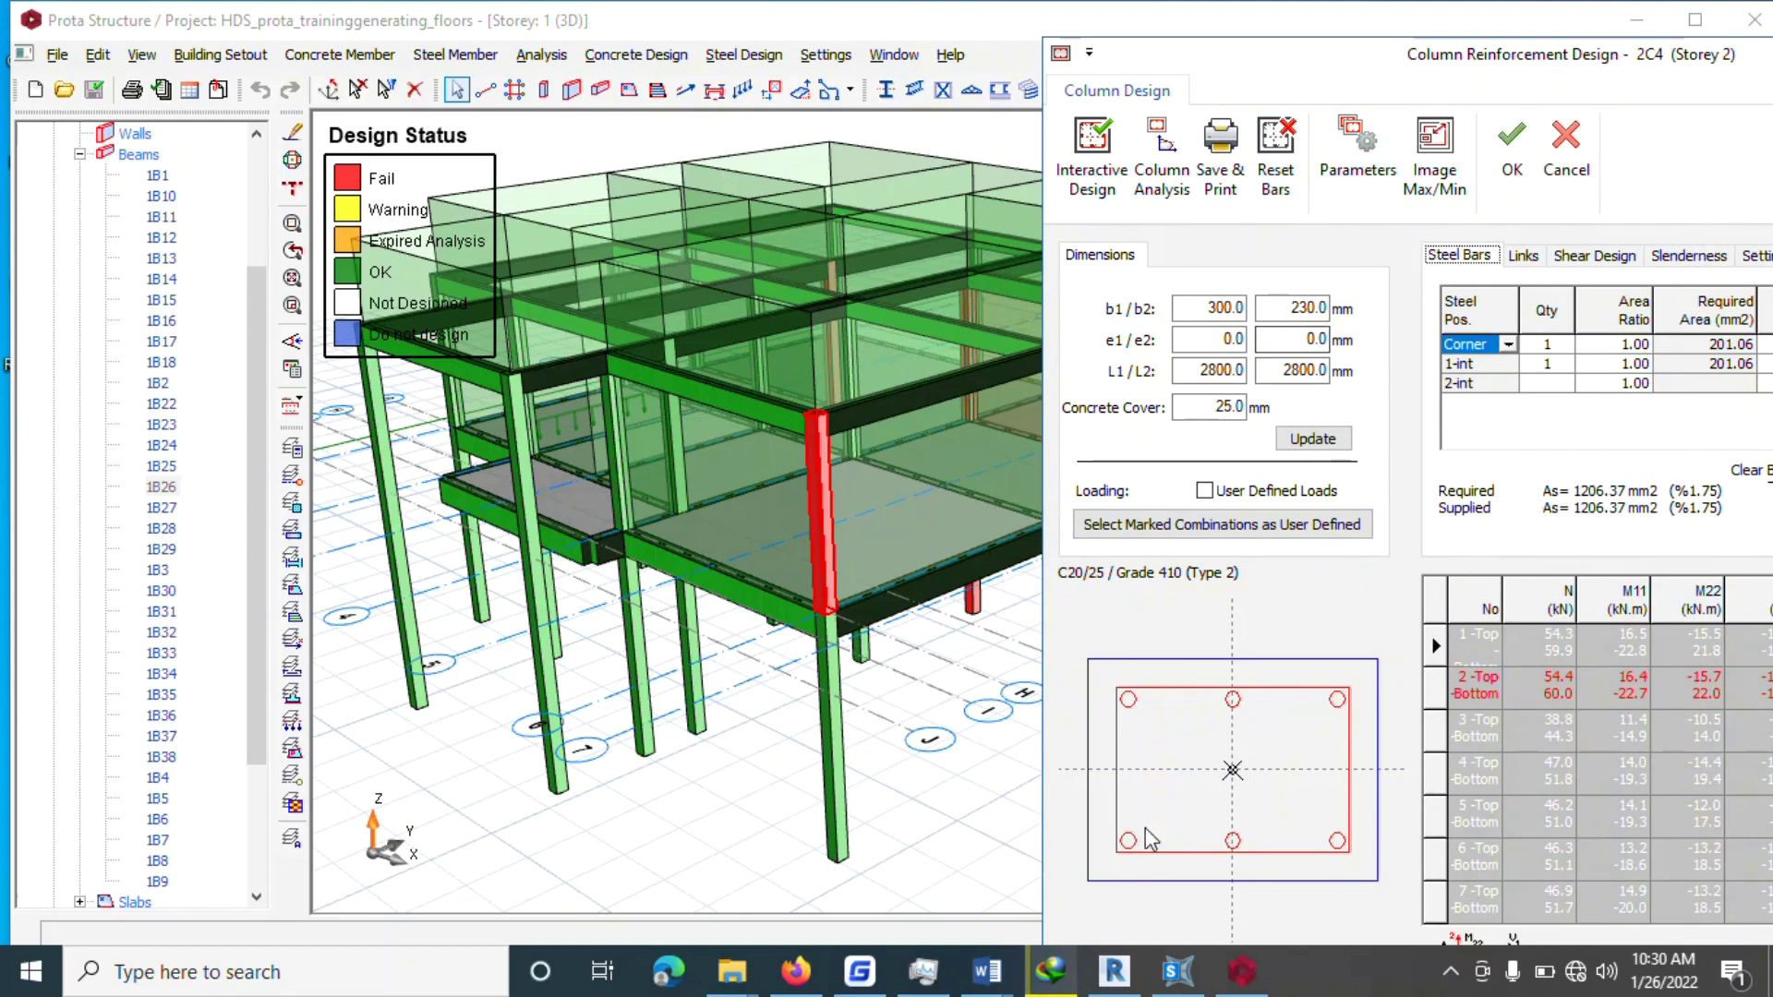
click(1093, 152)
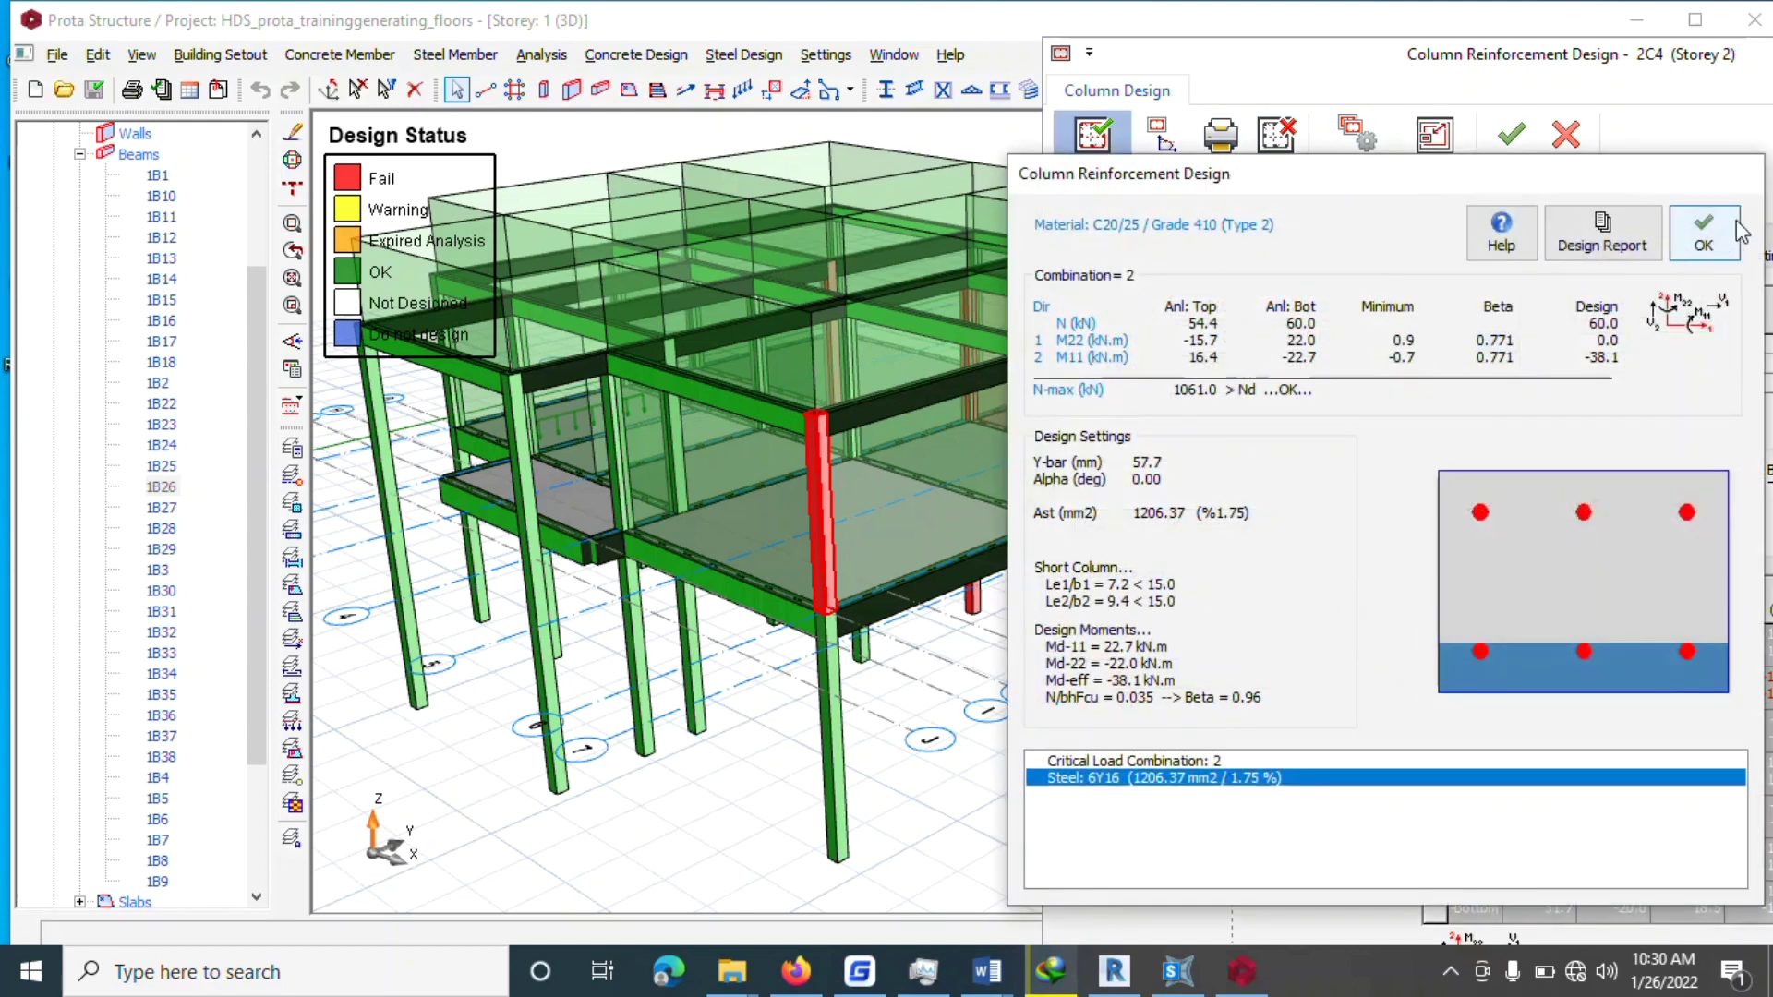
click(1703, 232)
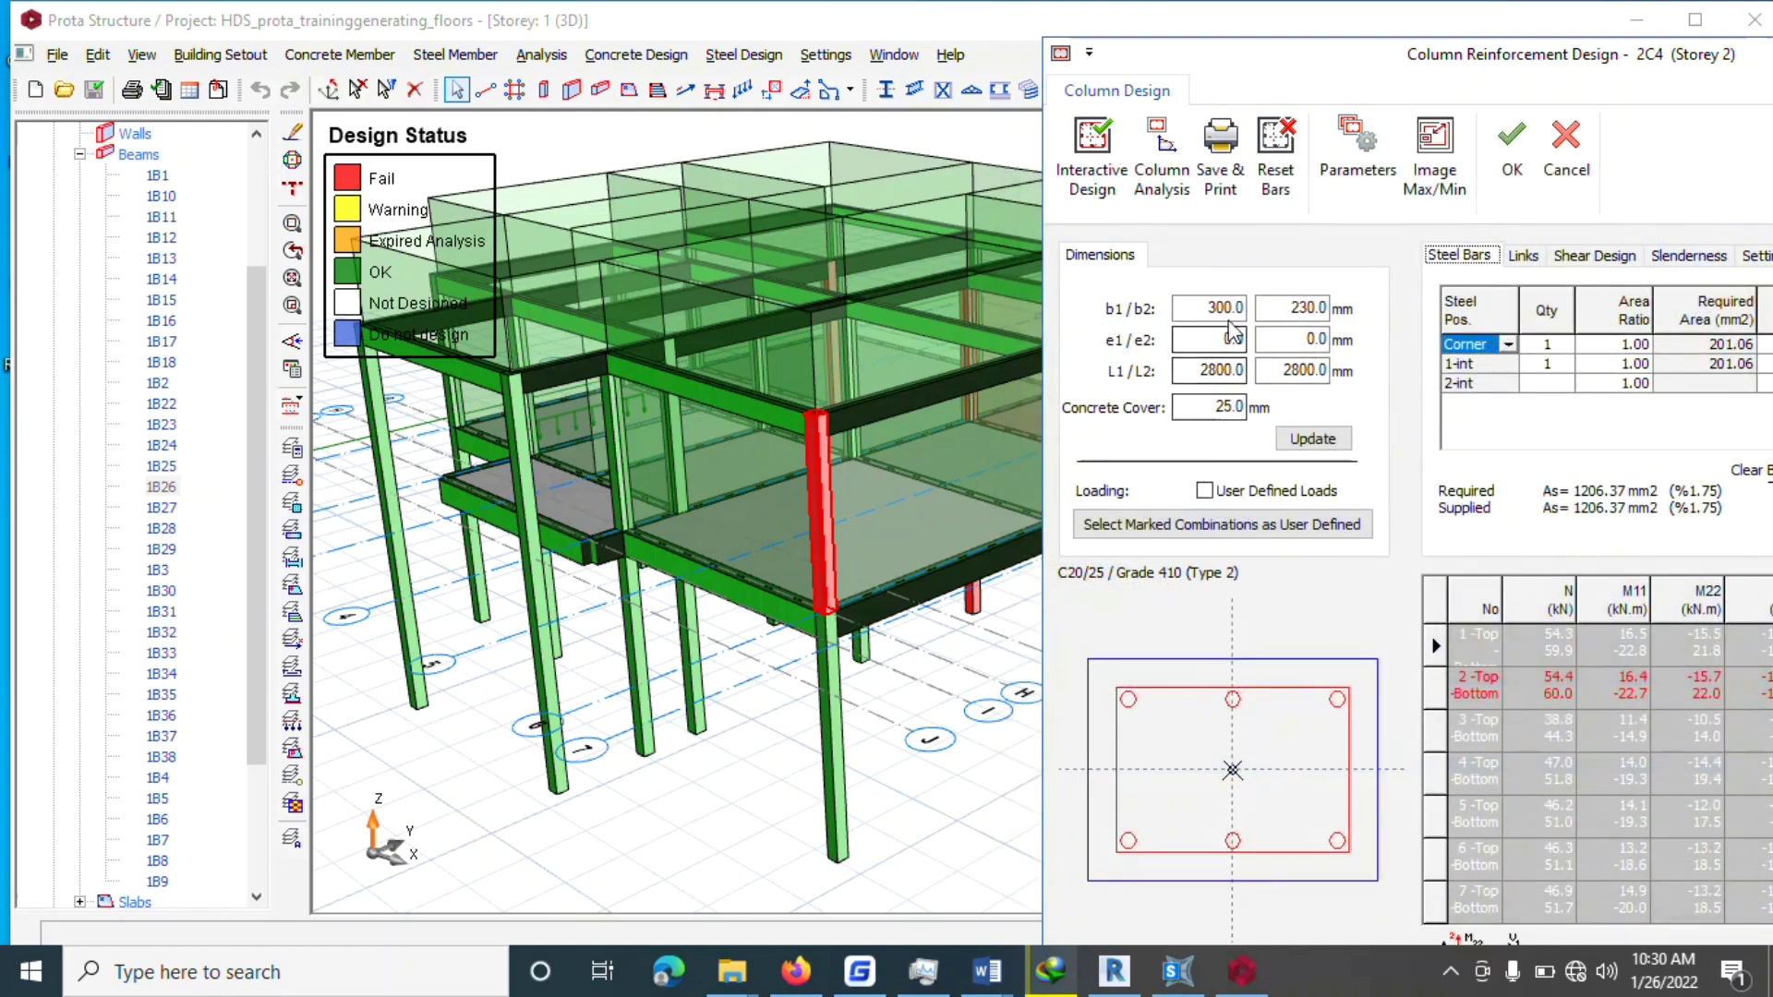
click(1076, 175)
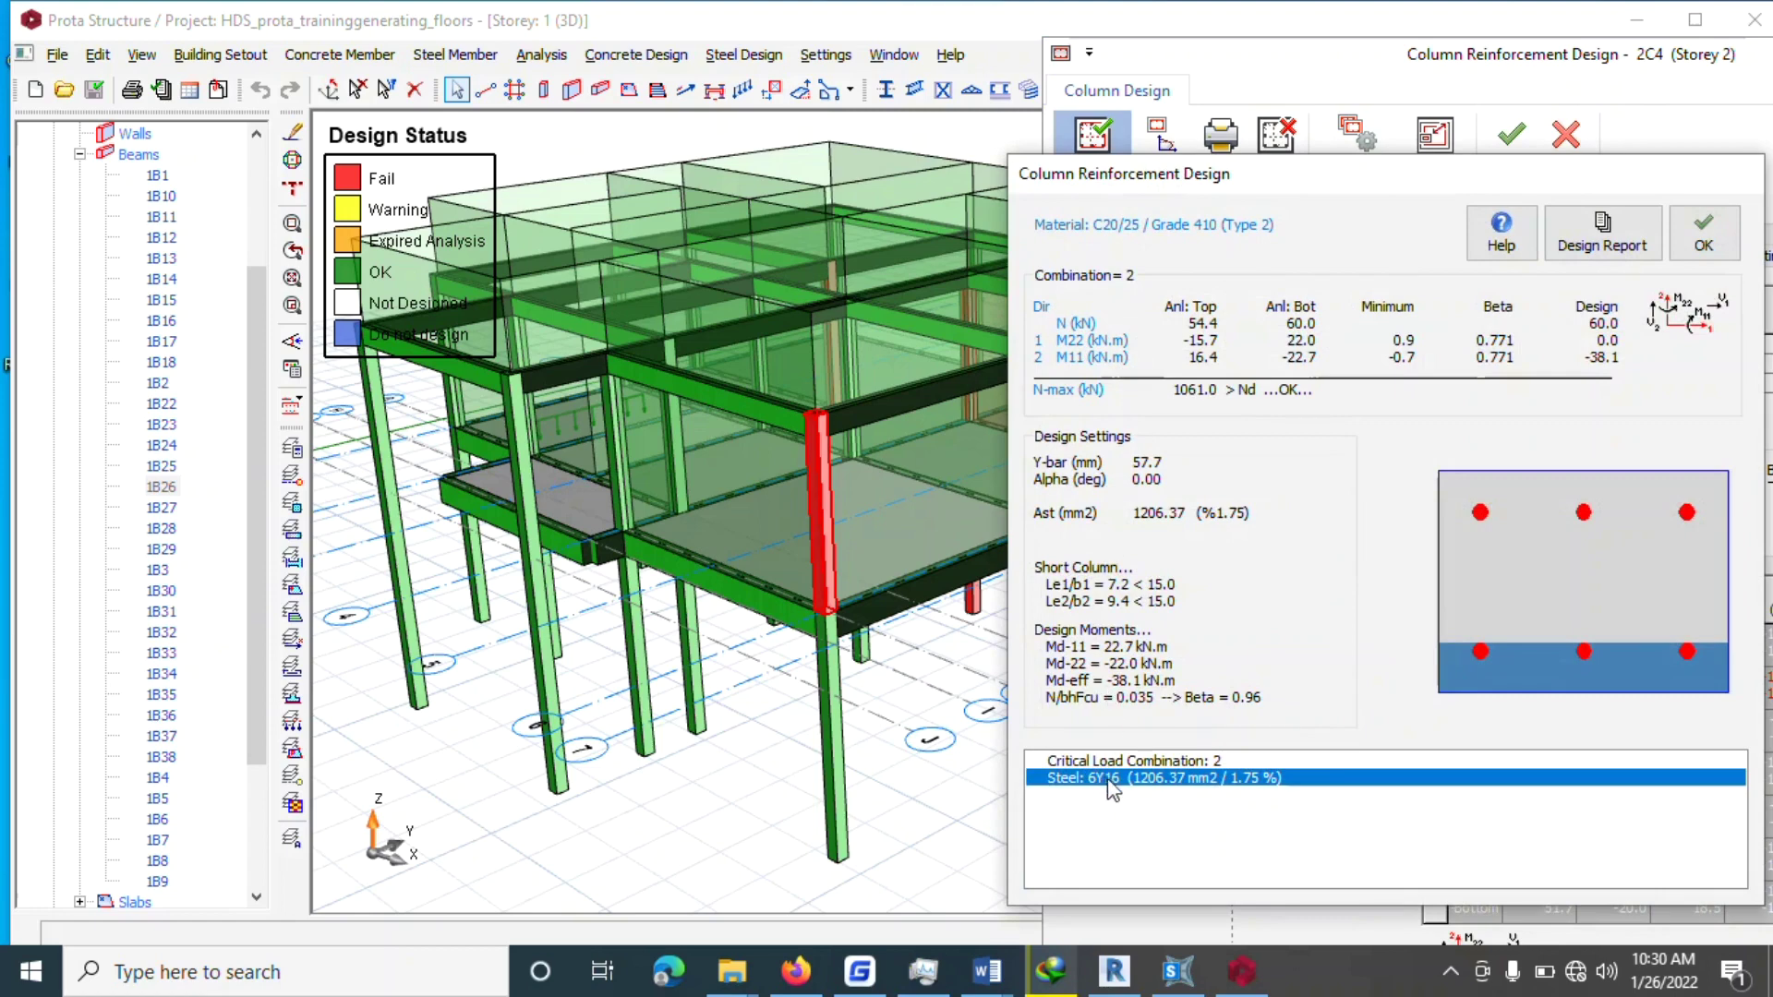
click(1699, 235)
click(1519, 171)
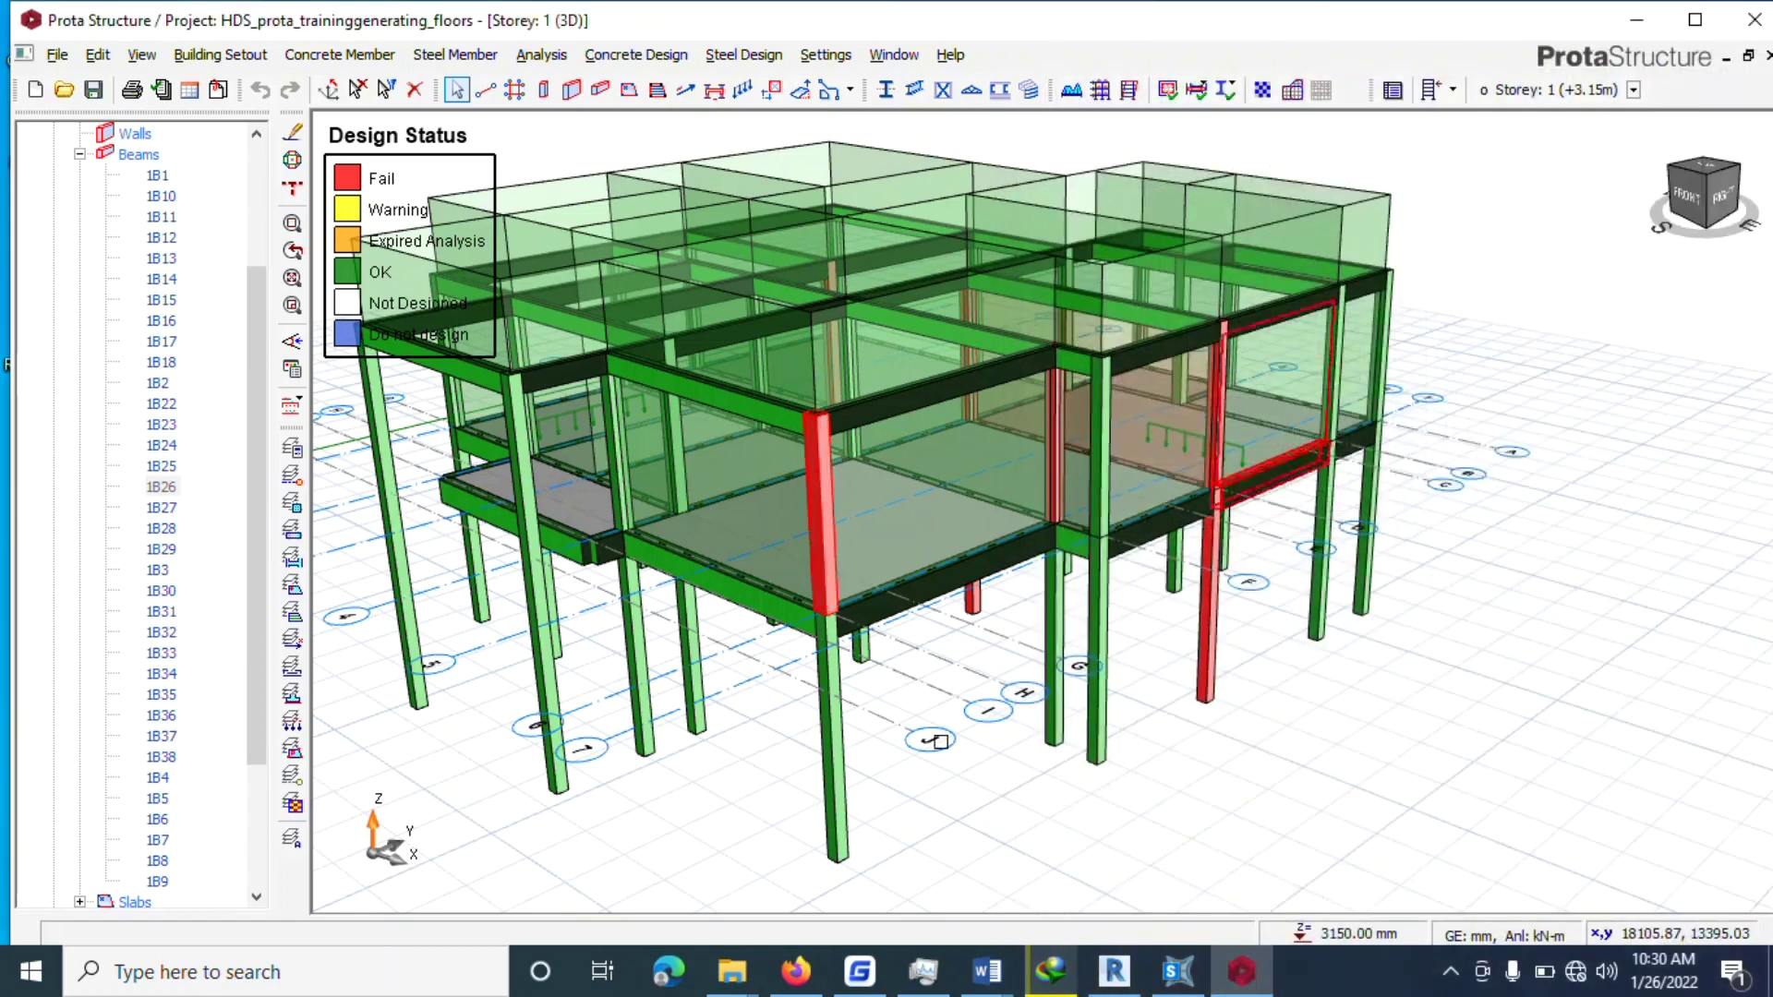
Reopen Column Section Design for storey 2 corner column 2C4 and update its b1 dimension to 350 mm.
scroll(942, 705, up, 2)
middle_drag(907, 678, 961, 646)
scroll(941, 651, down, 2)
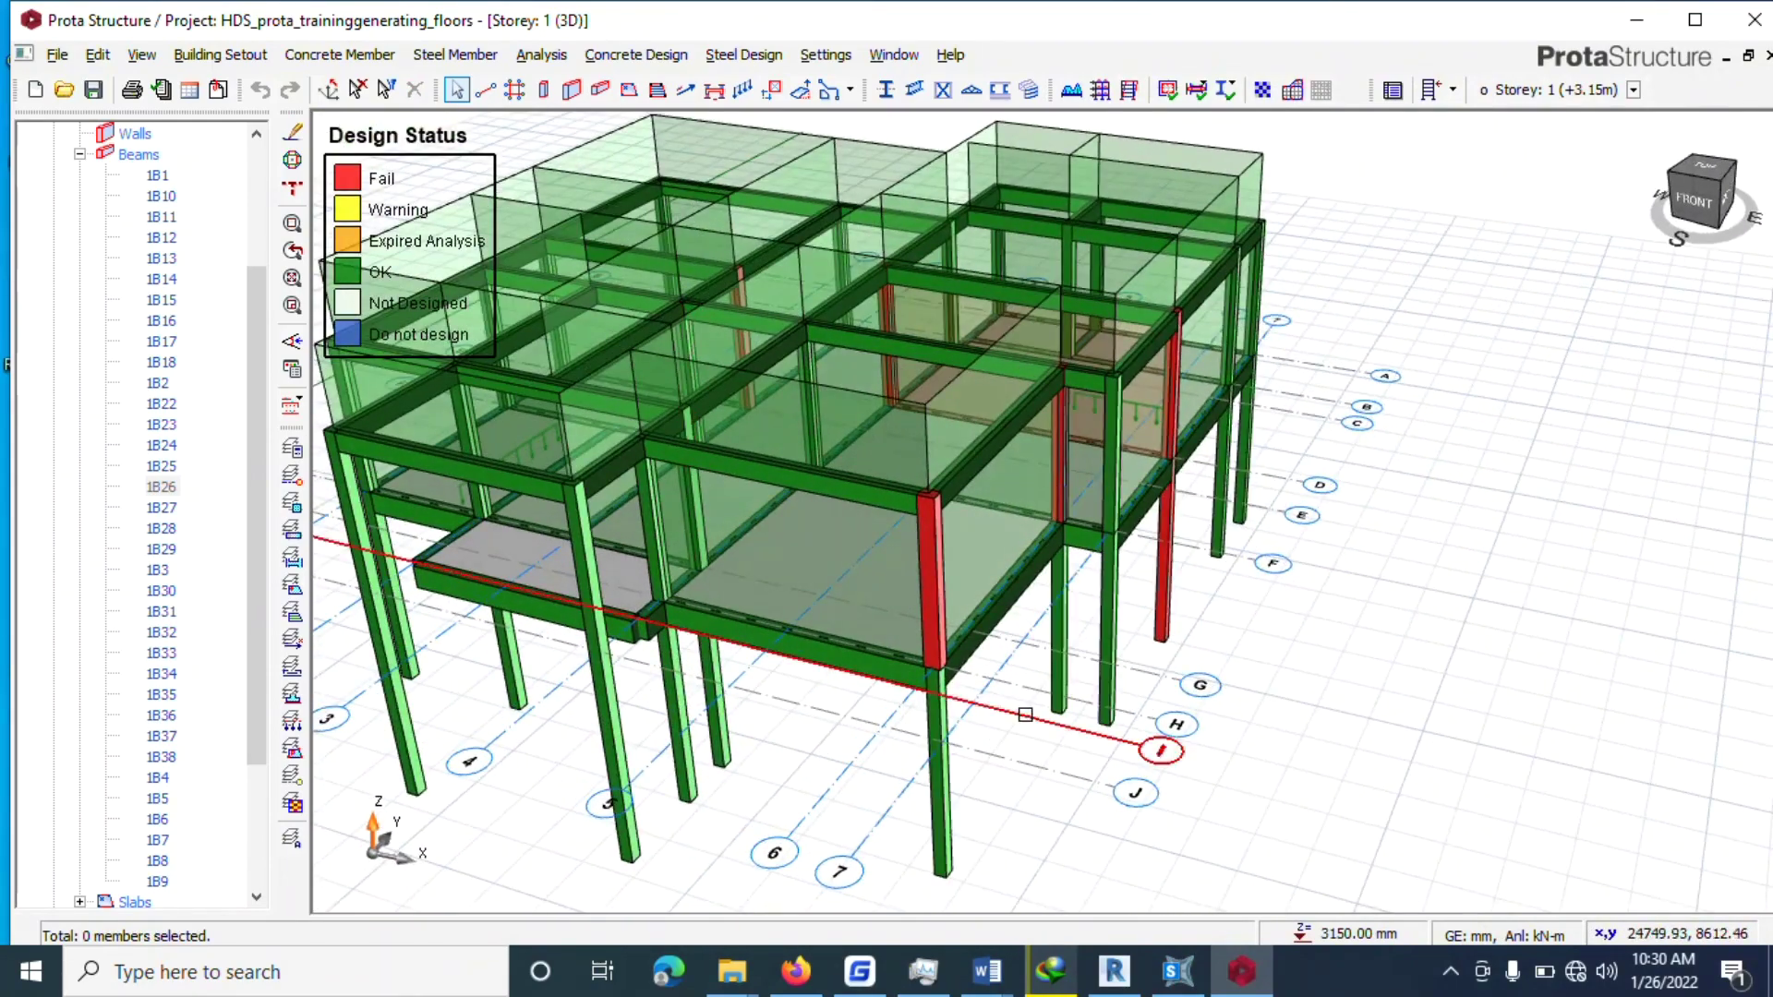
right_click(942, 575)
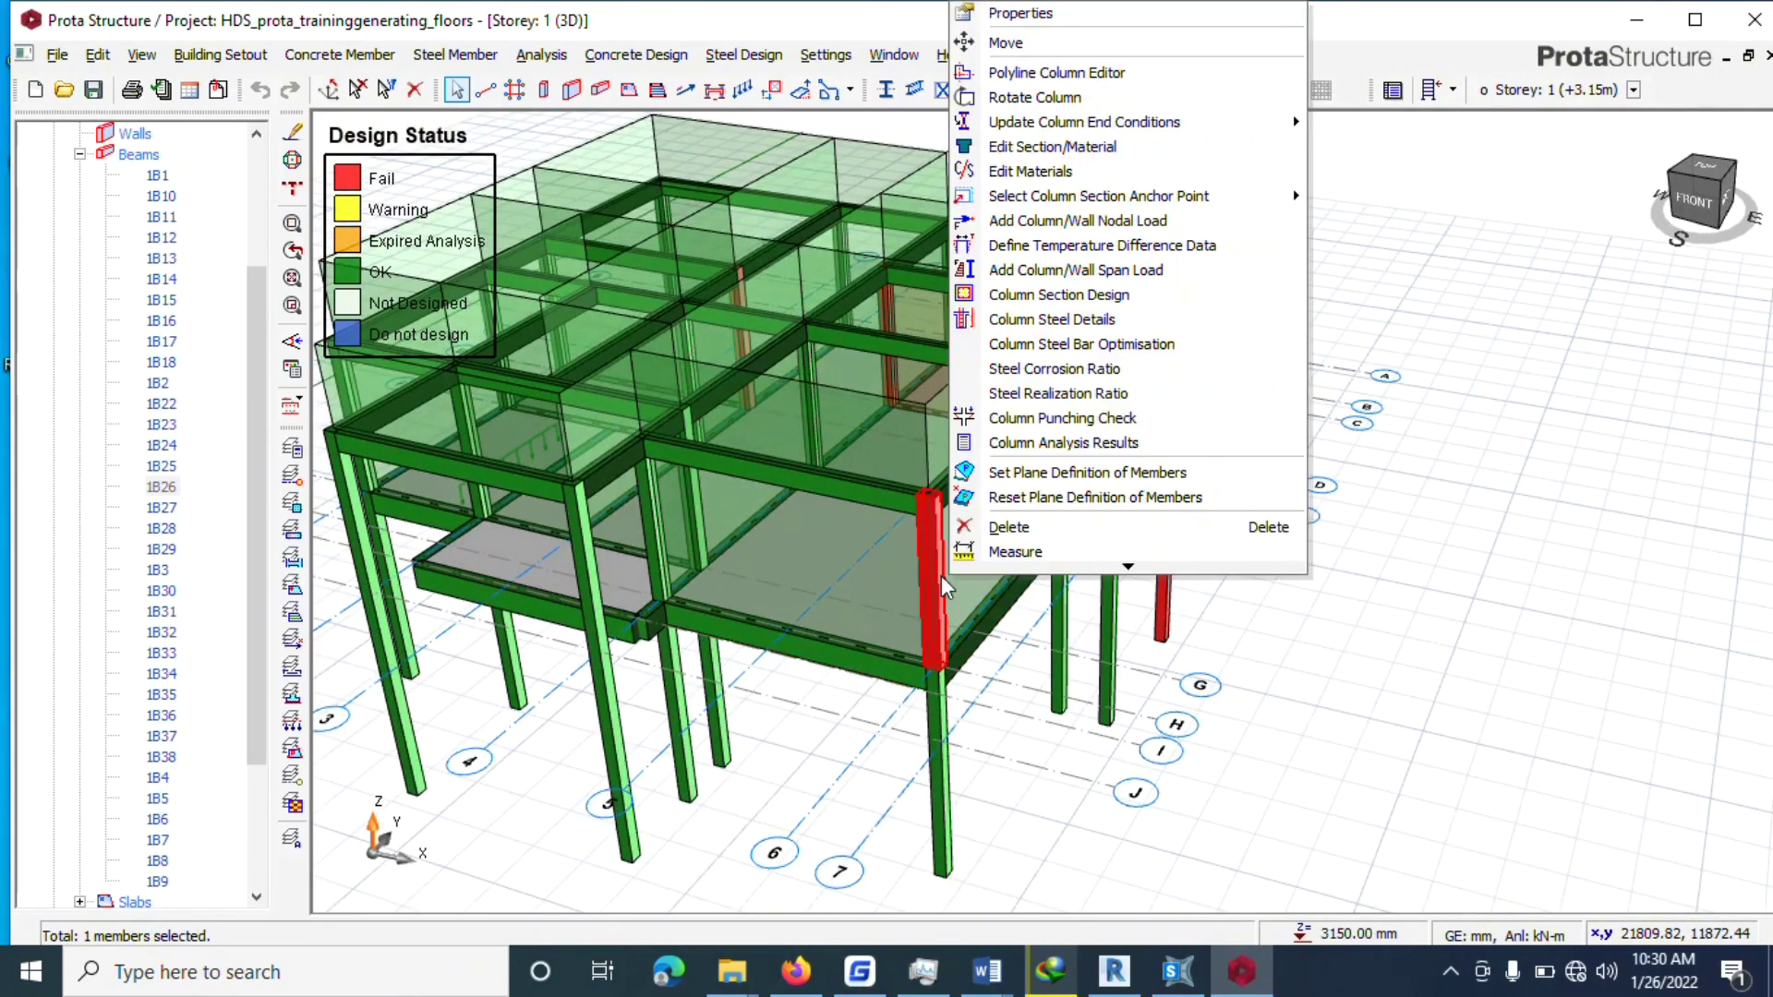
click(1088, 292)
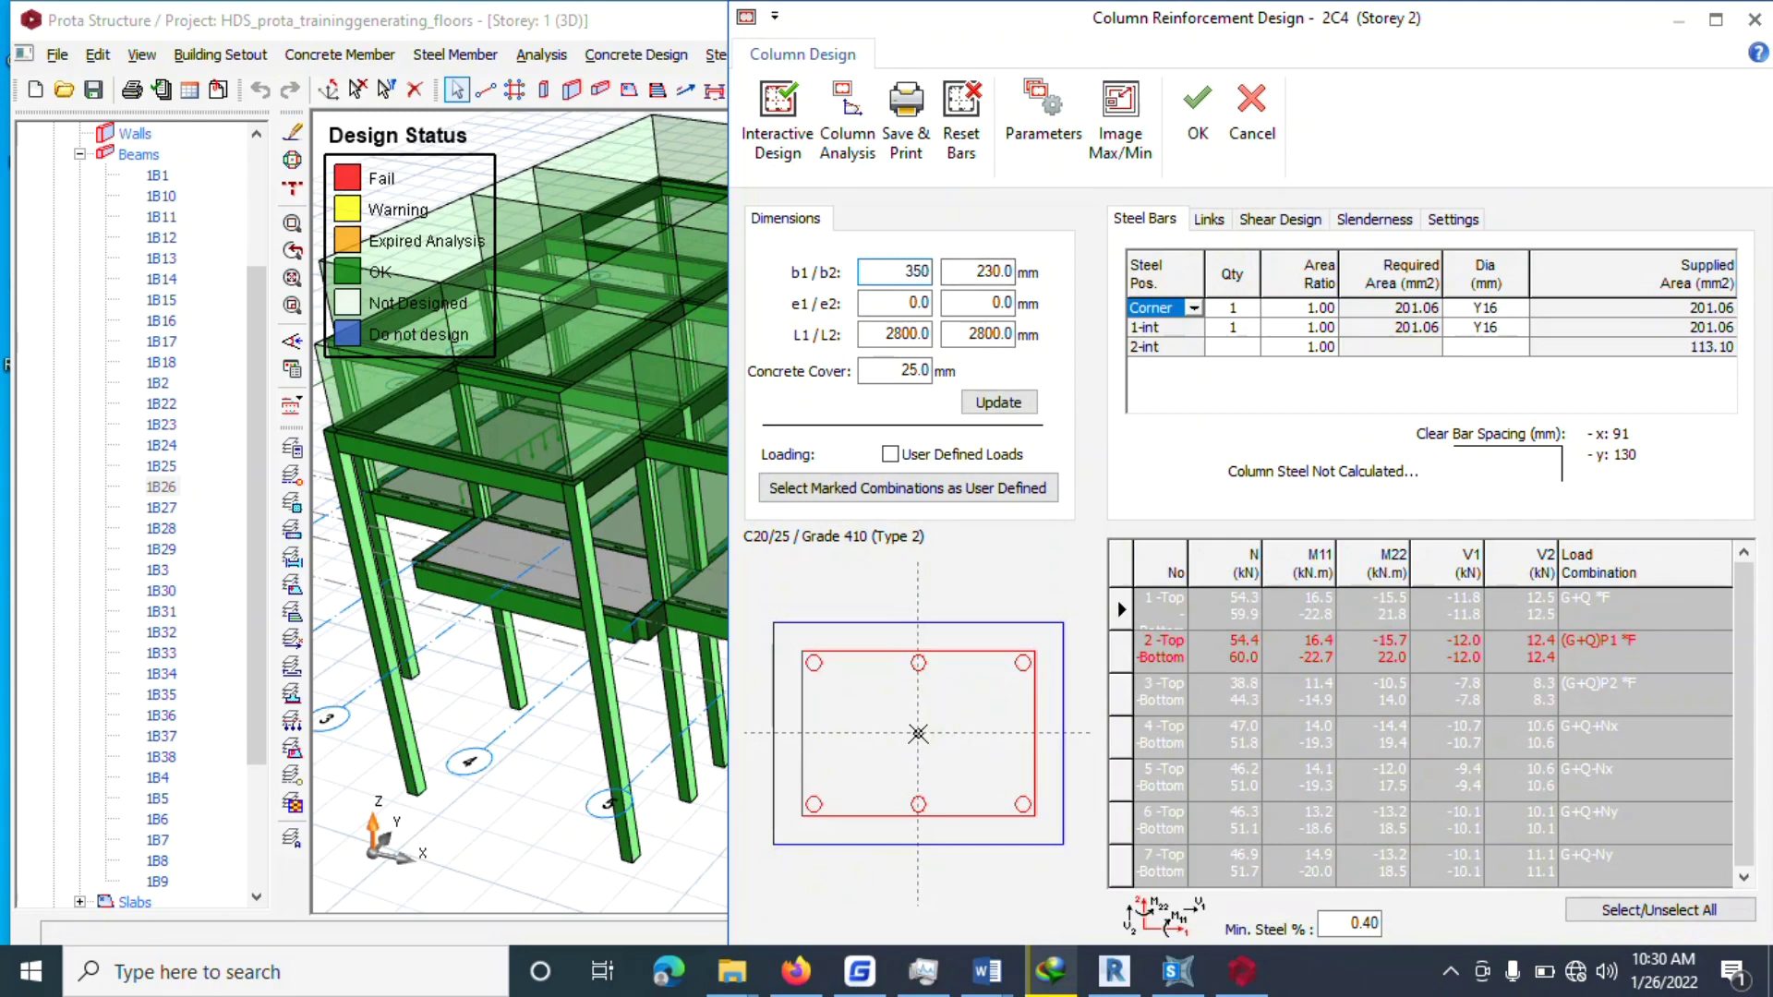
click(996, 404)
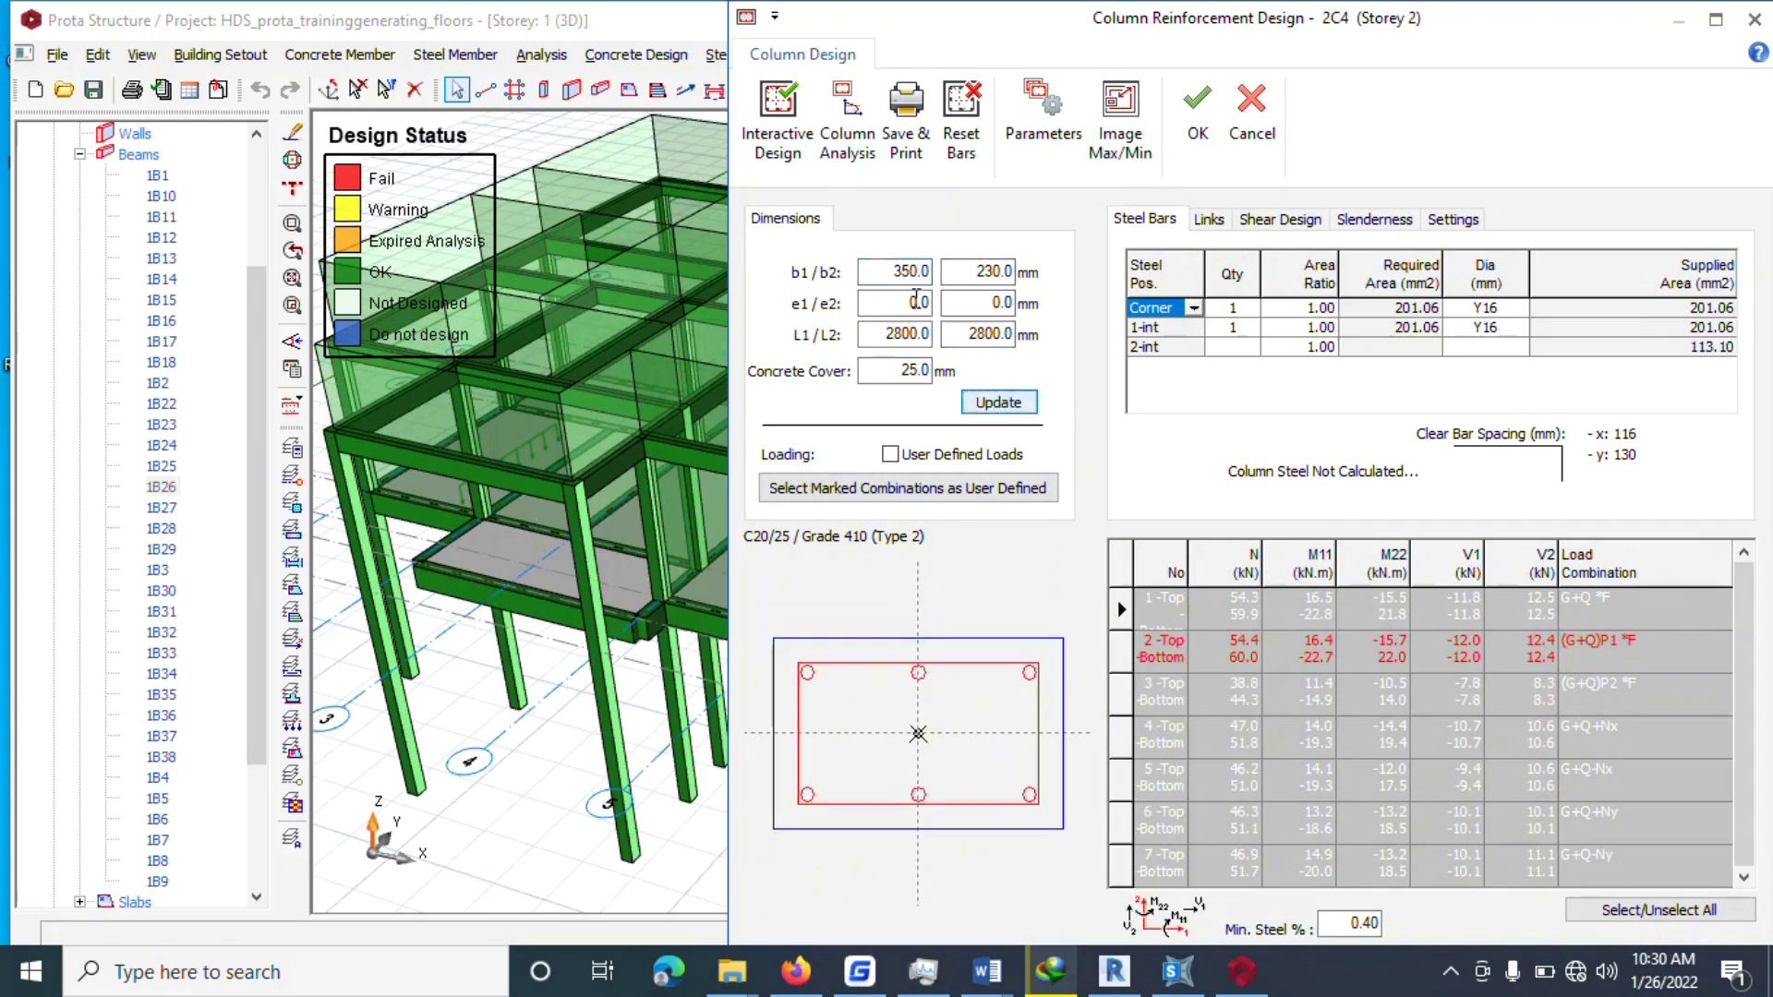
Run Interactive Design on the 350 x 230 mm section of 2C4 and save the column design.
click(785, 124)
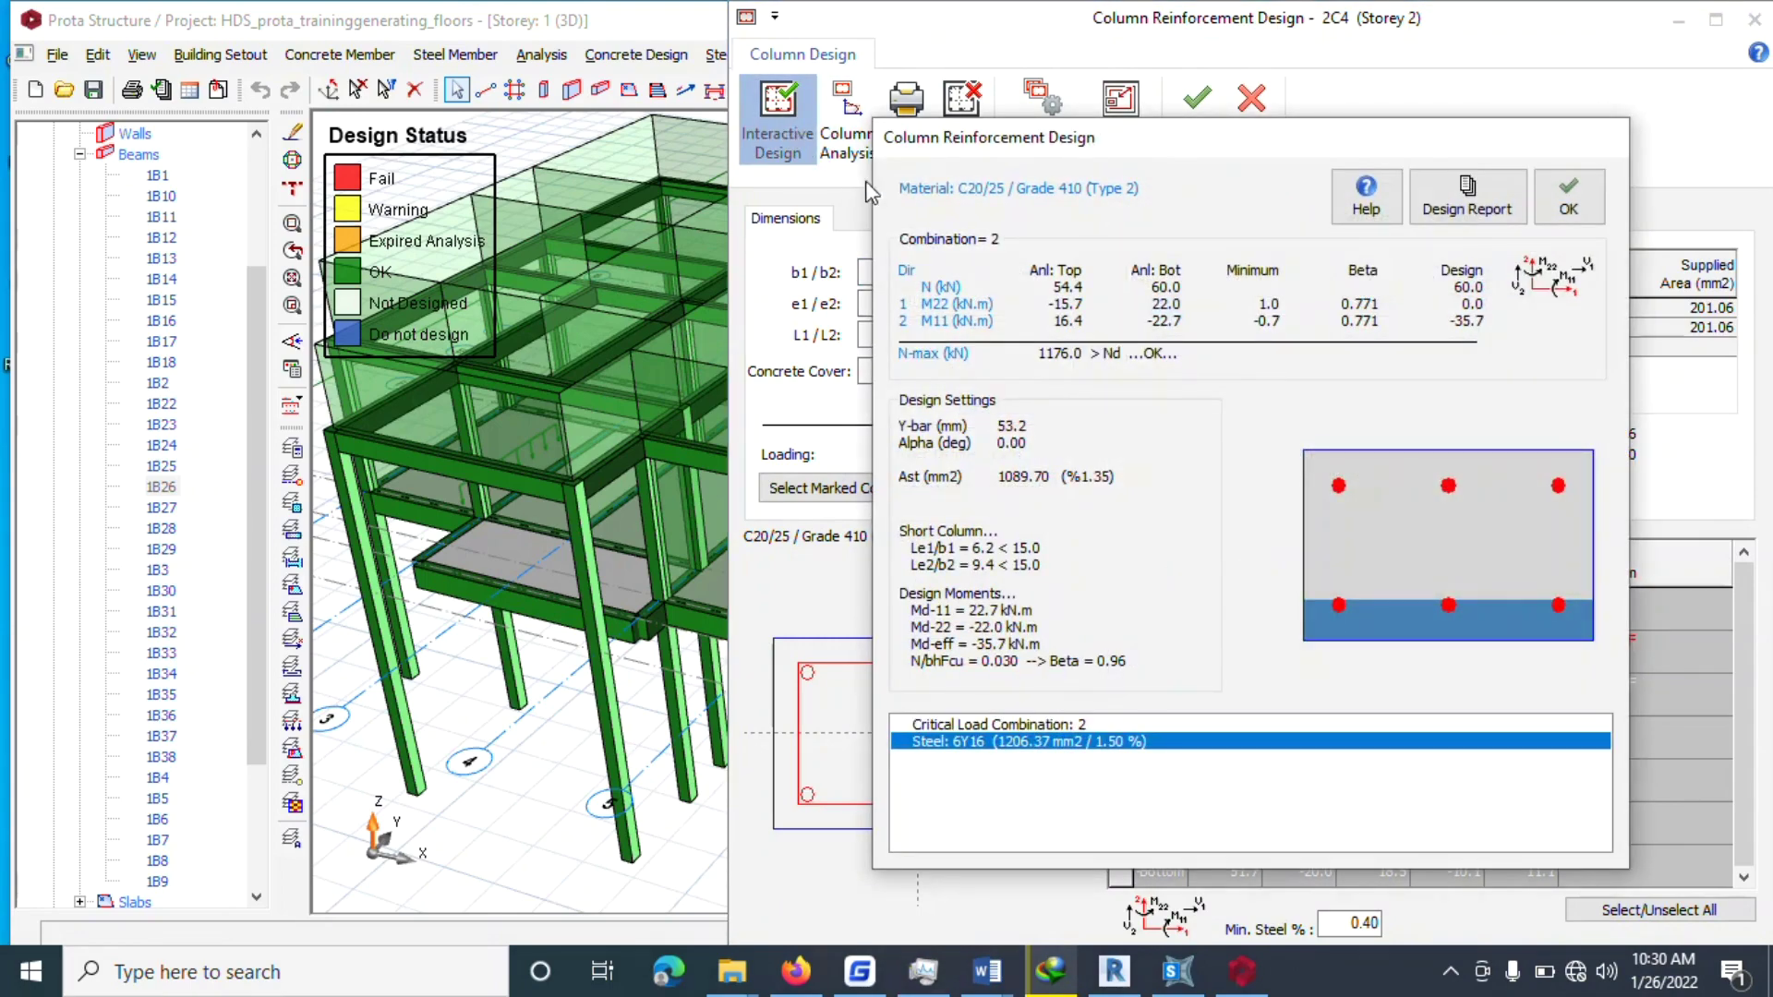
click(1571, 198)
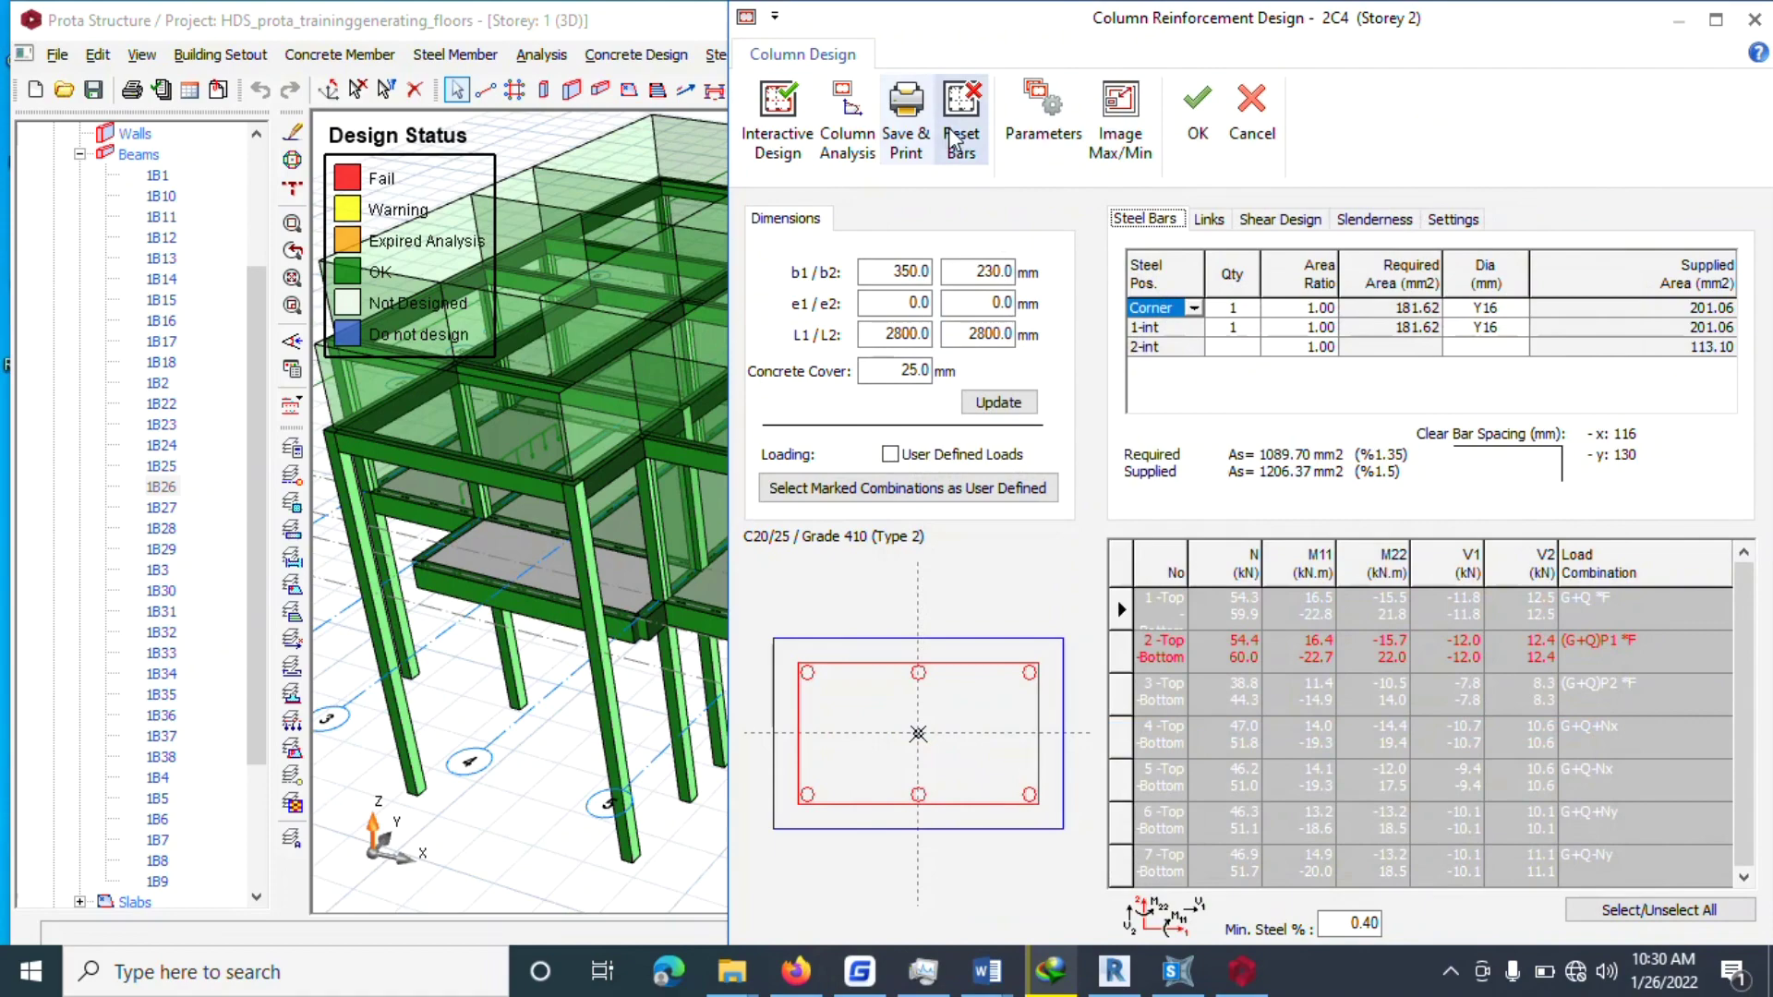
click(817, 143)
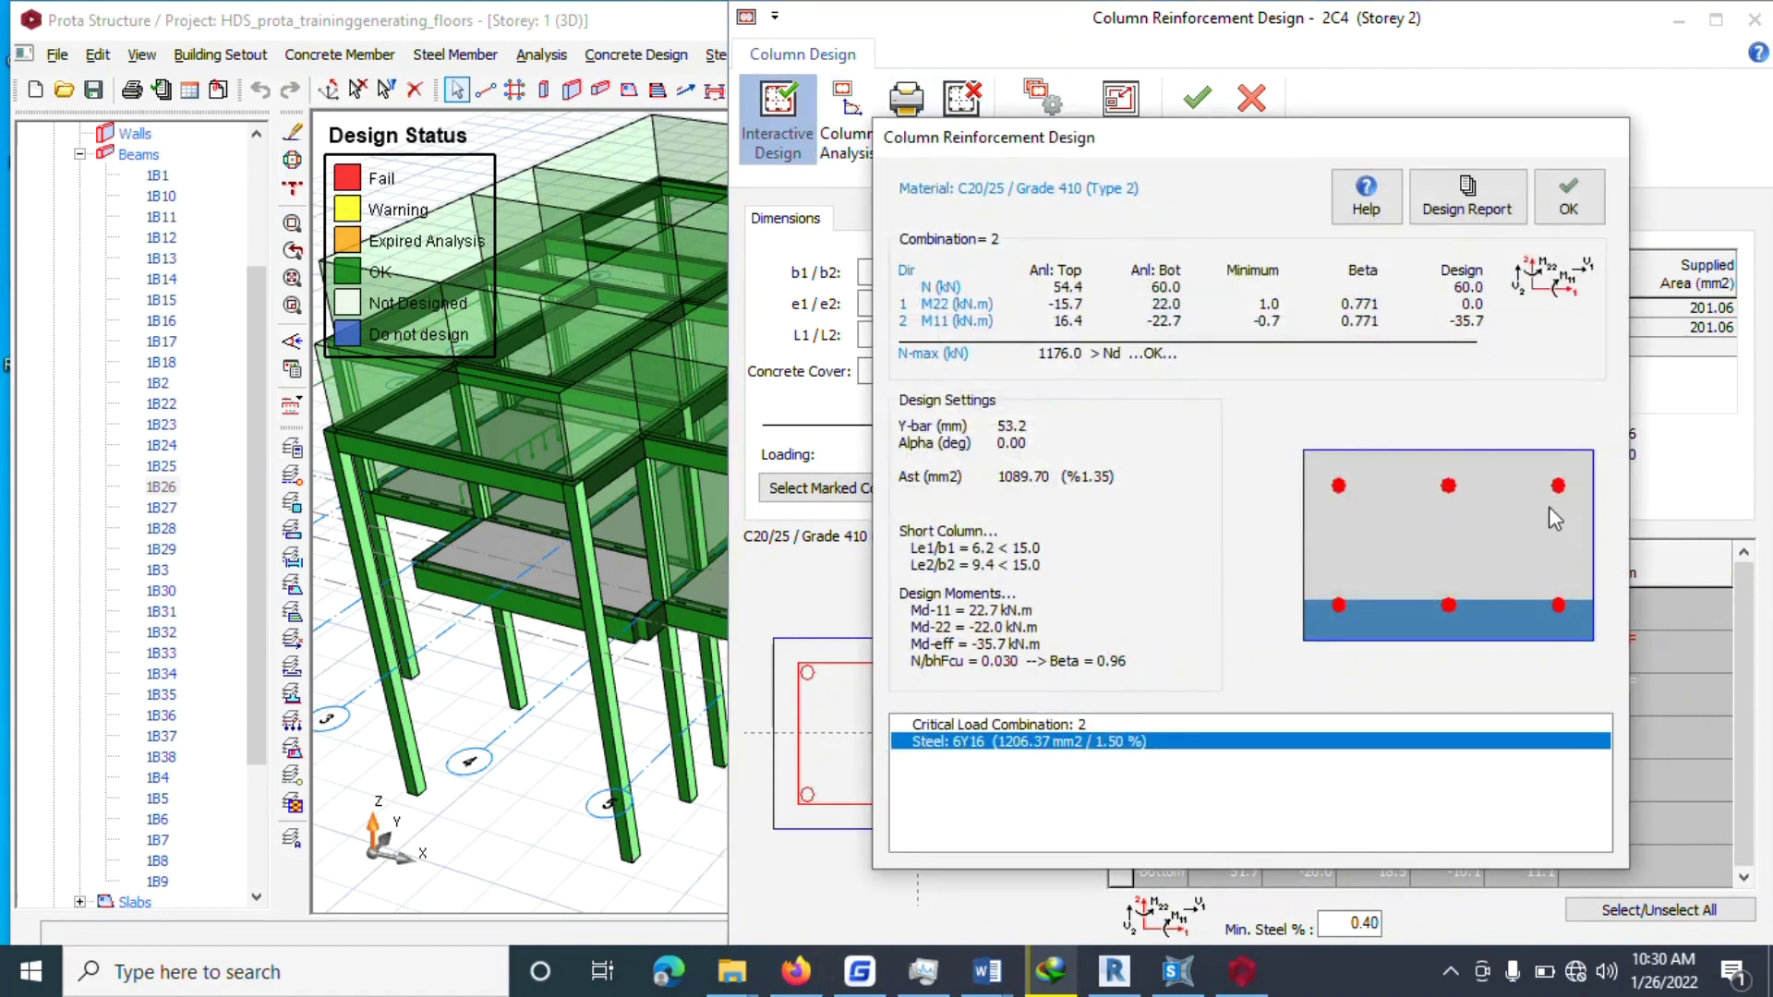
click(1569, 195)
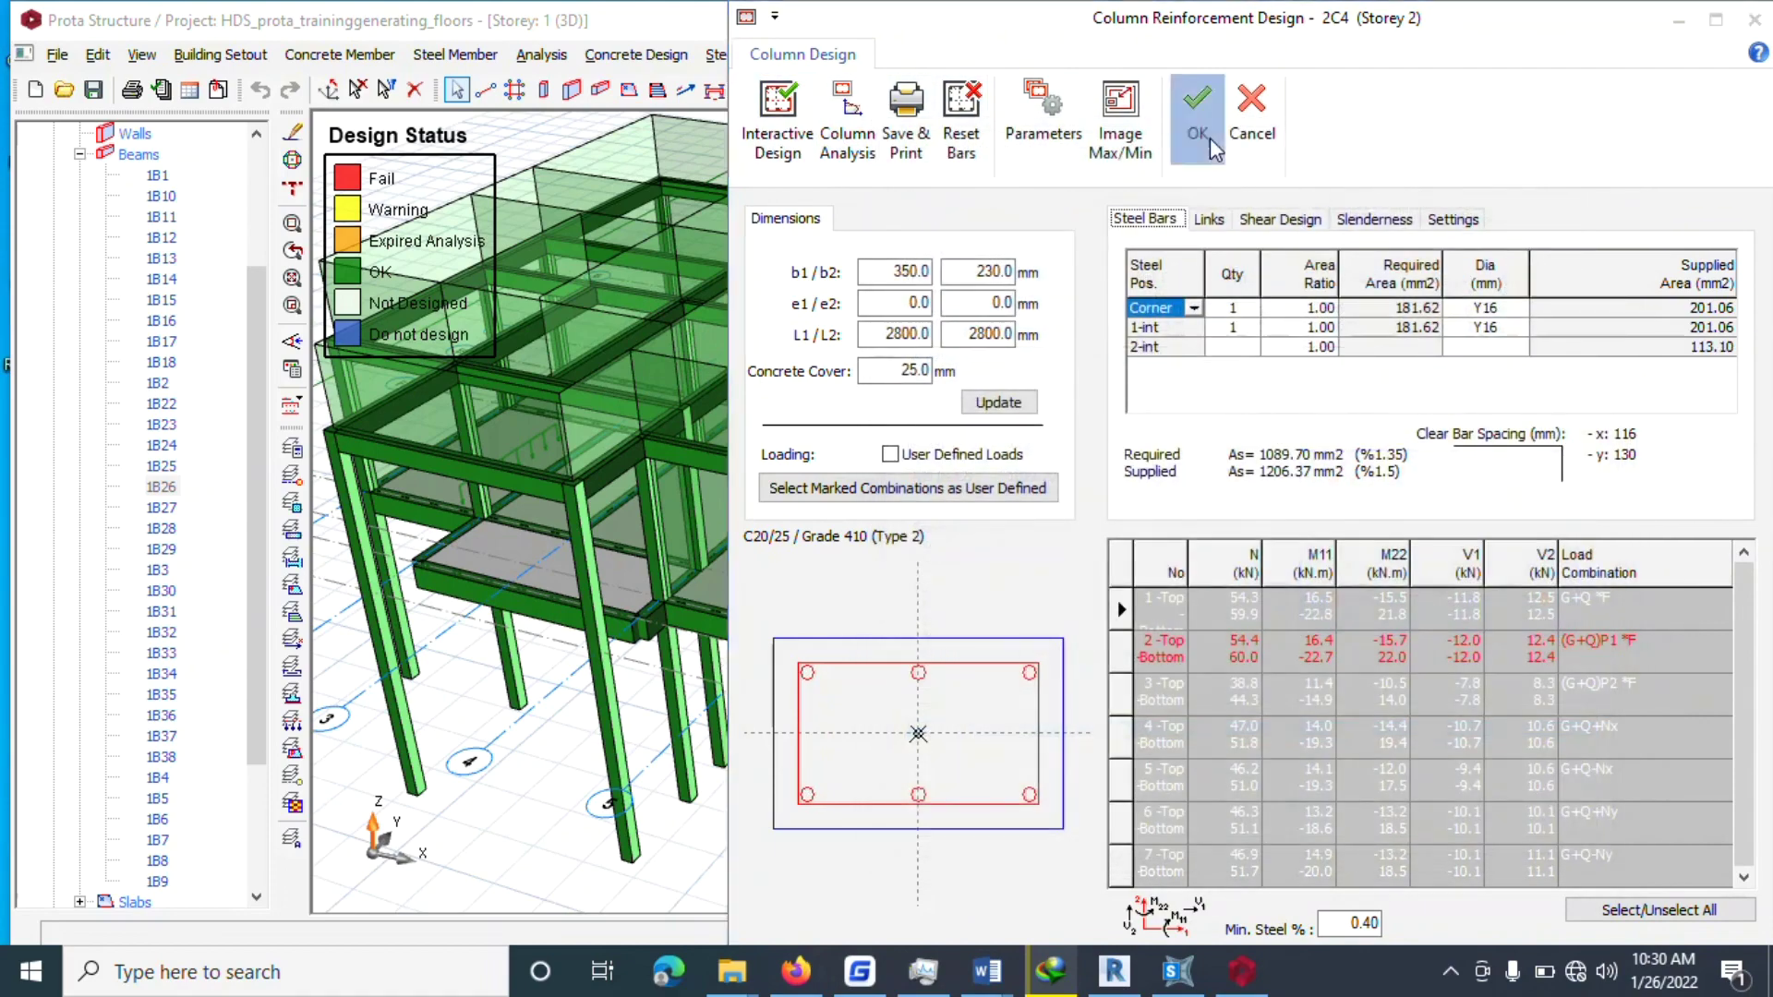
click(1197, 100)
click(1446, 703)
Reopen Column Section Design for corner column 2C4 and update its b1 dimension to 300 mm.
middle_drag(1312, 649, 902, 544)
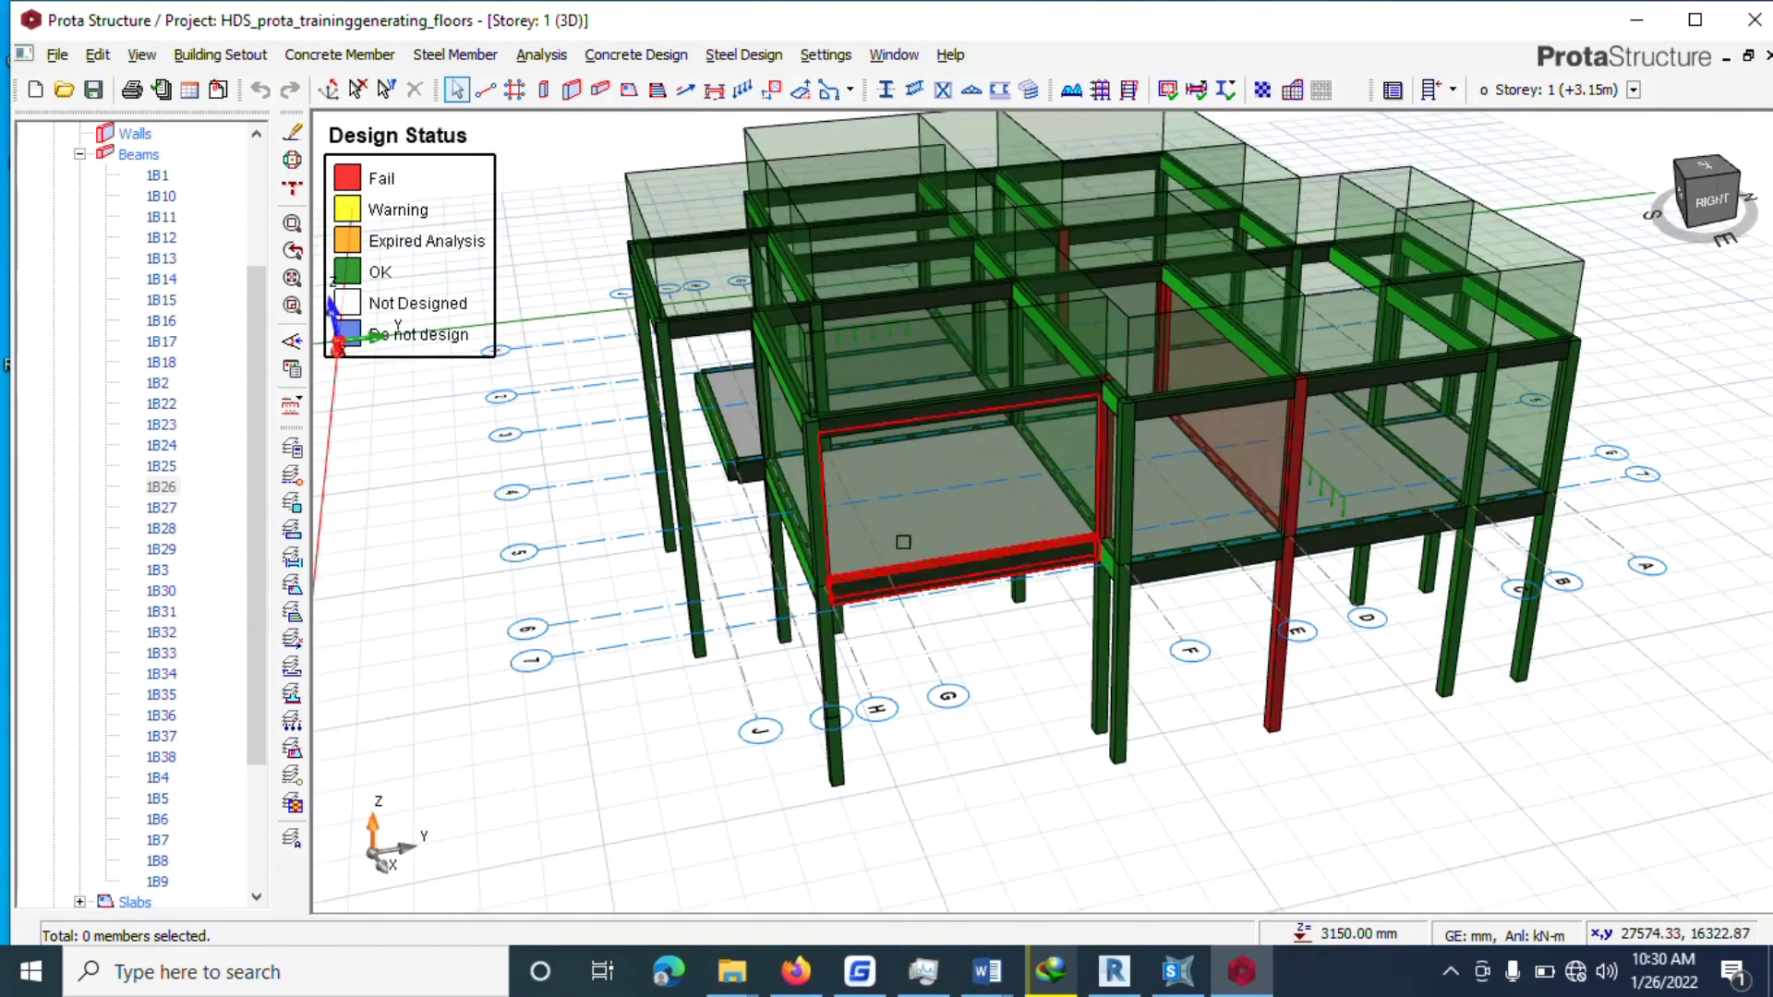
scroll(828, 468, up, 2)
click(824, 468)
right_click(820, 468)
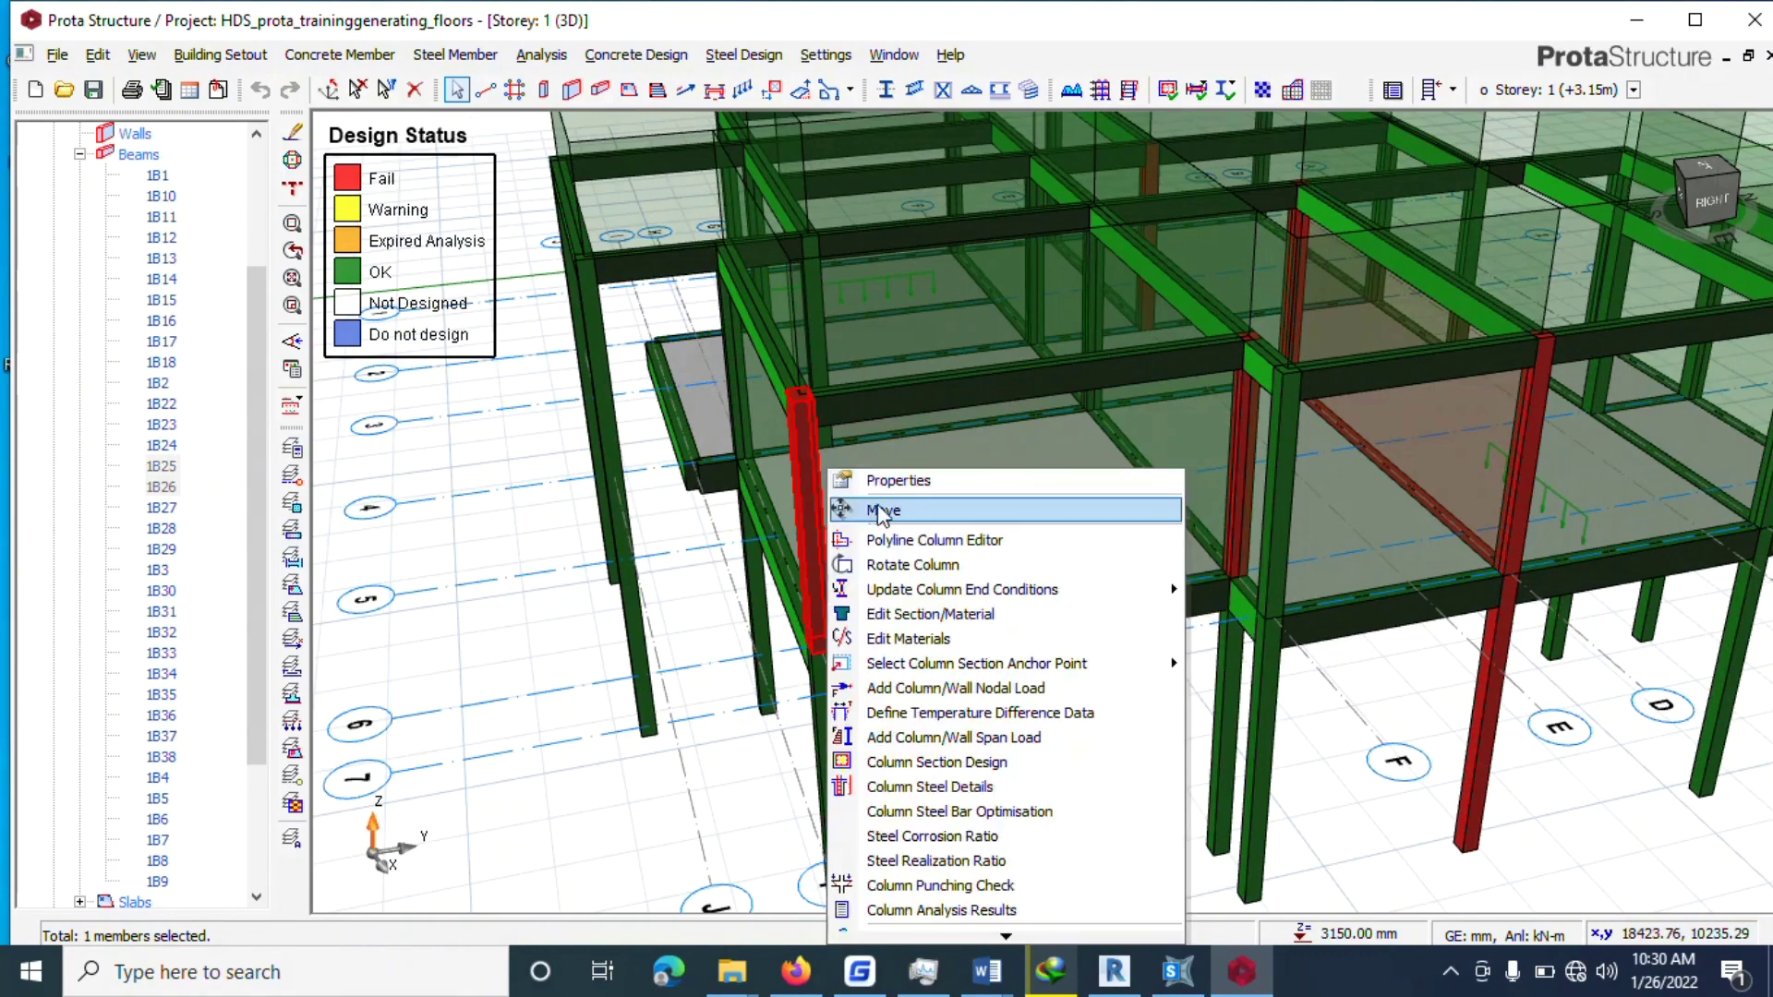
click(877, 766)
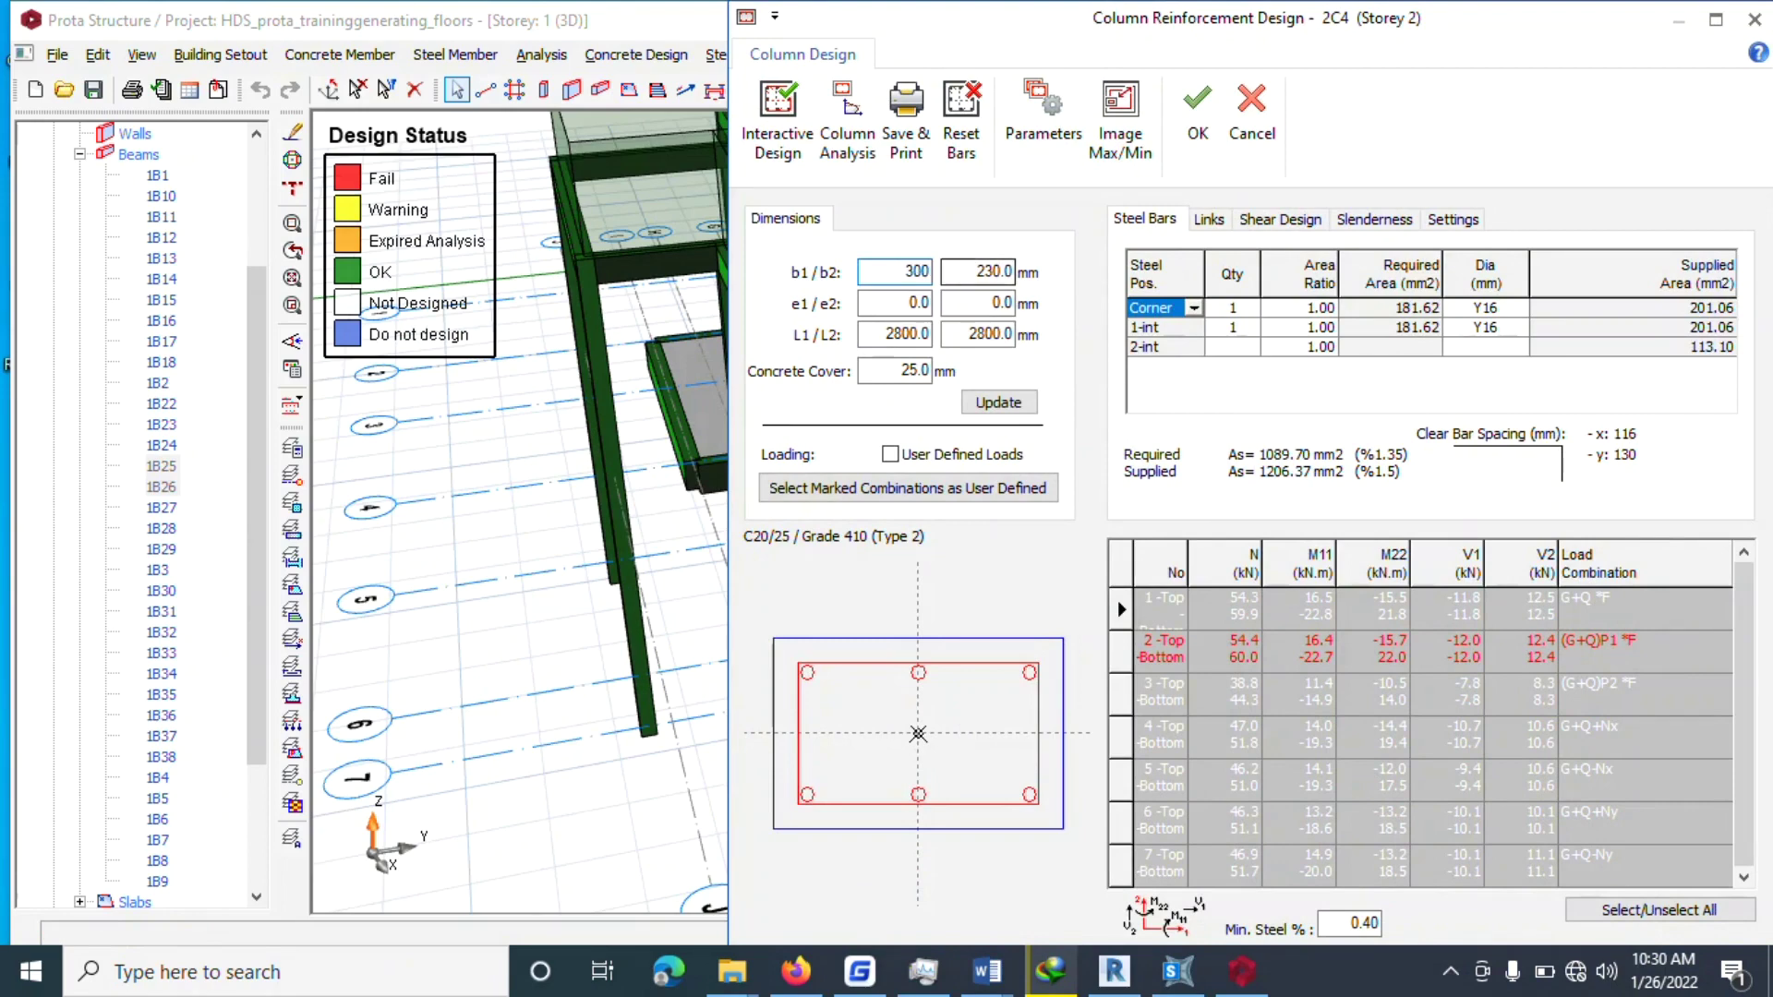
click(998, 404)
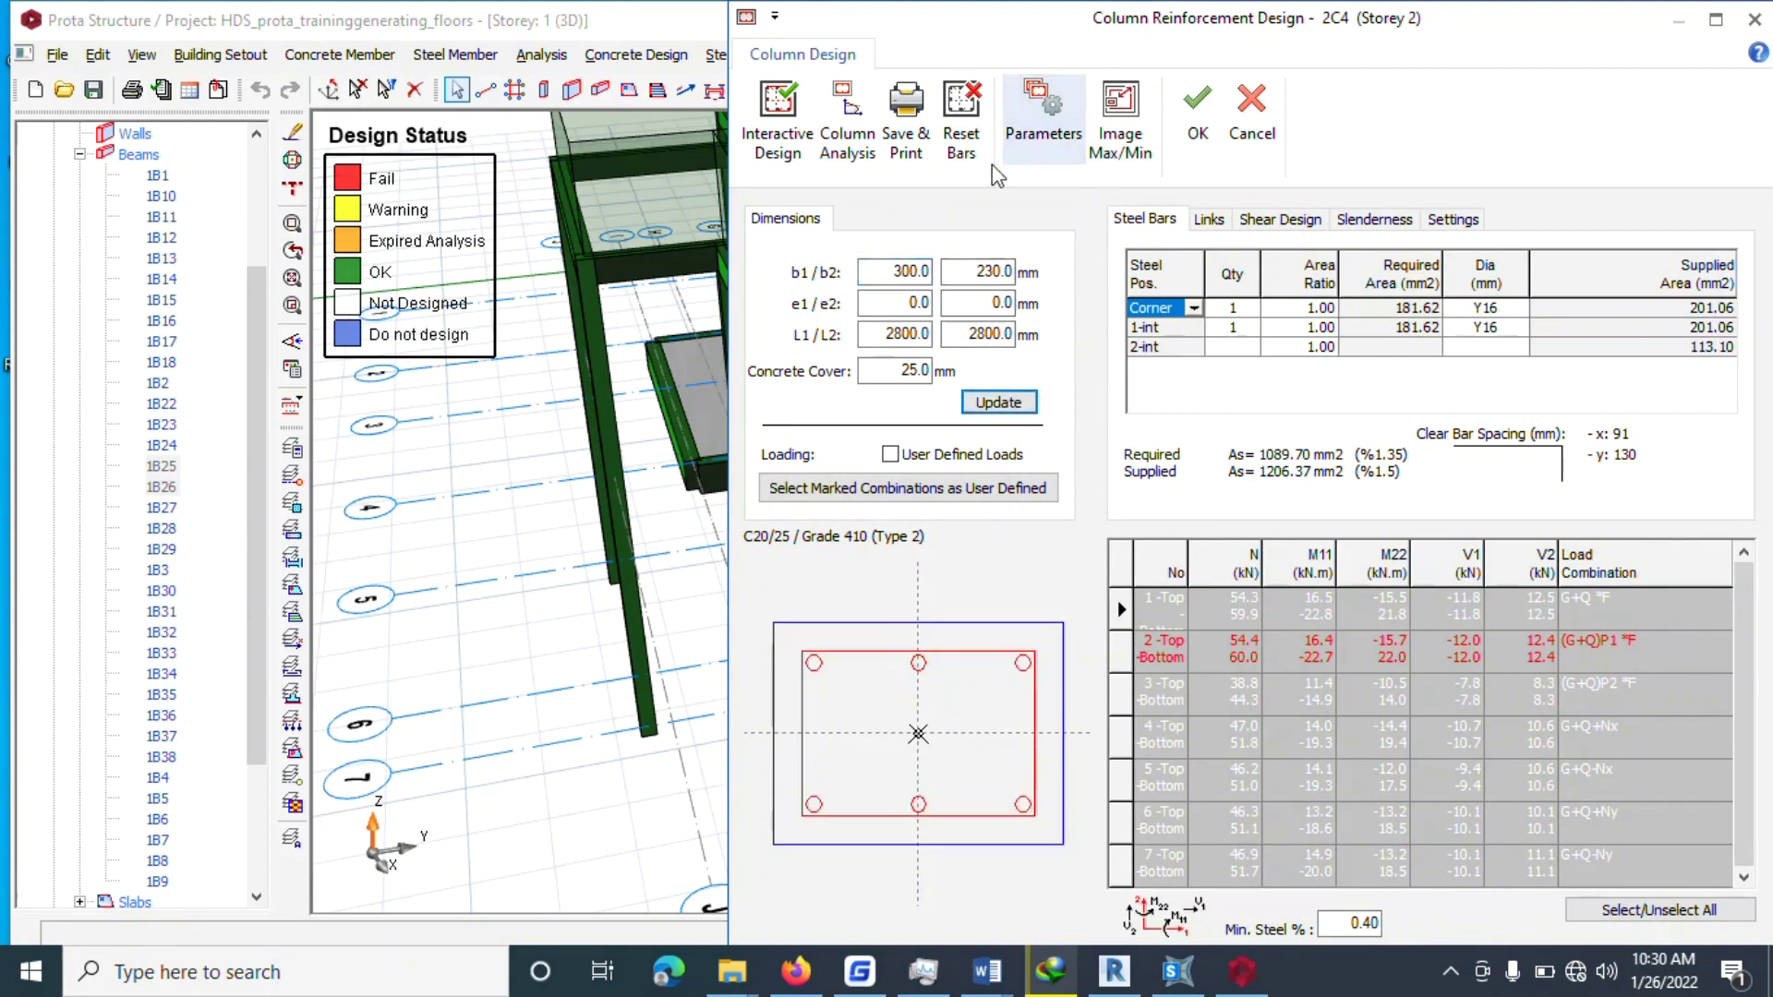
Reset the bars of column 2C4, run Interactive Design on the 300 x 230 mm section and save it.
click(961, 116)
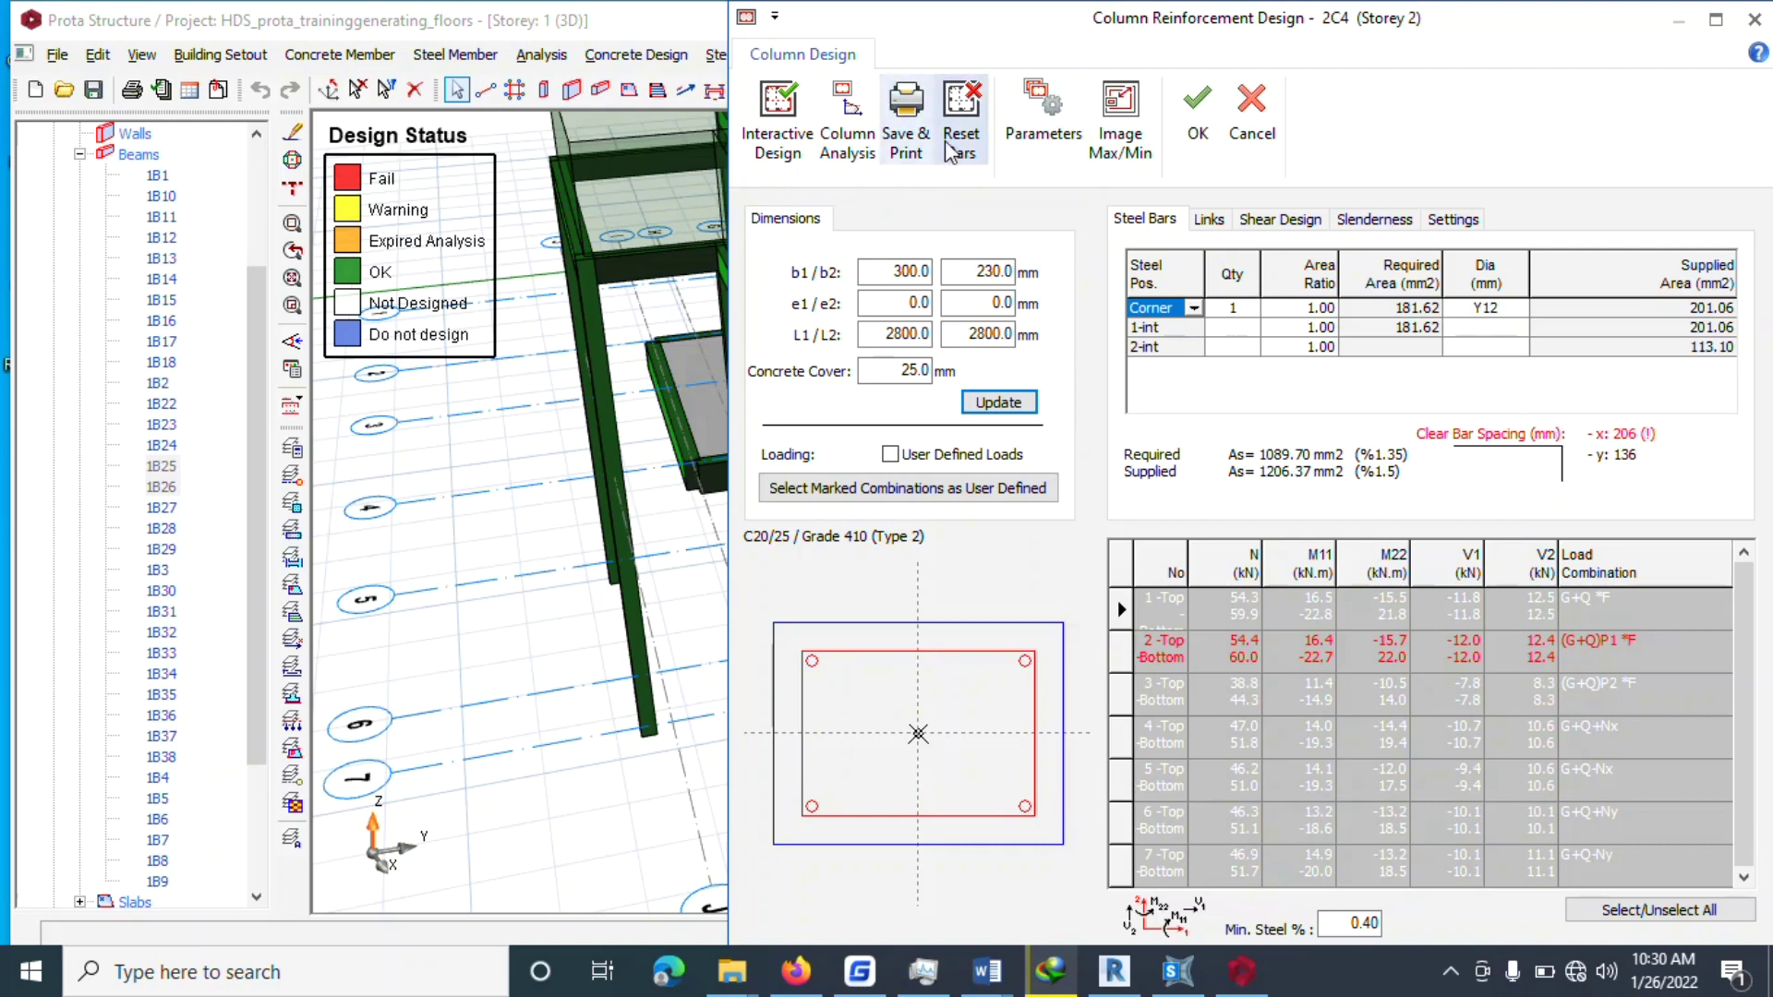
click(778, 124)
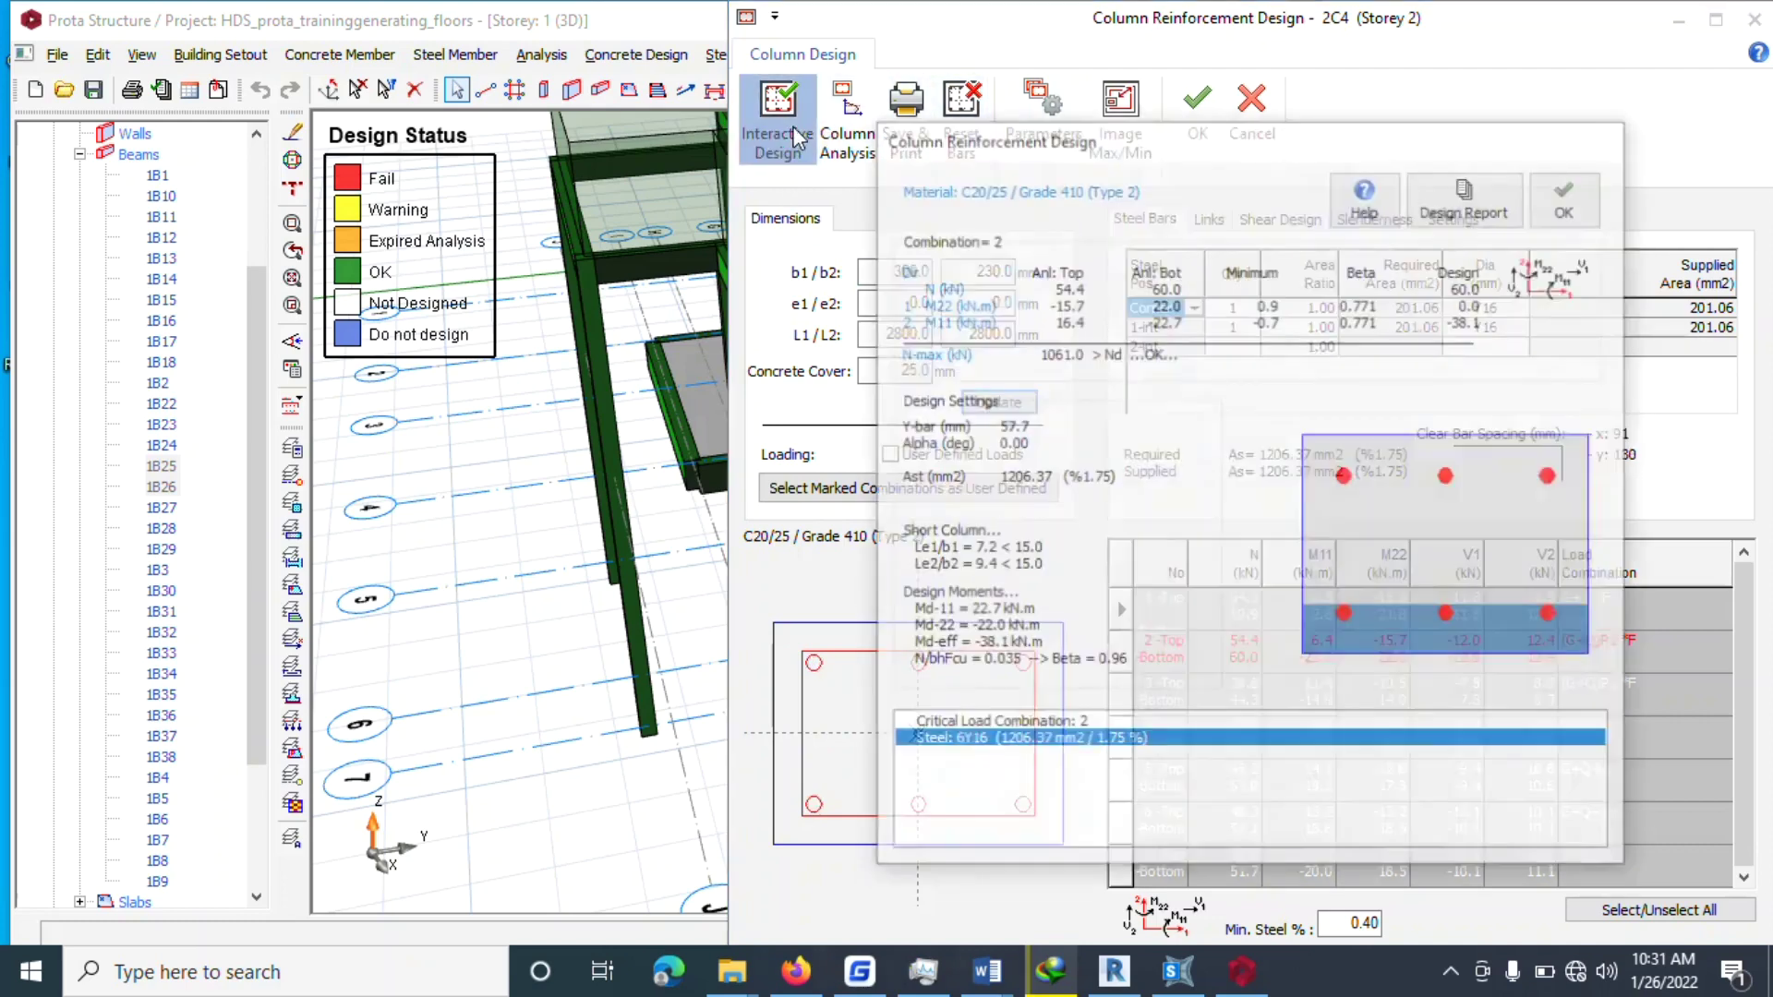
click(1568, 197)
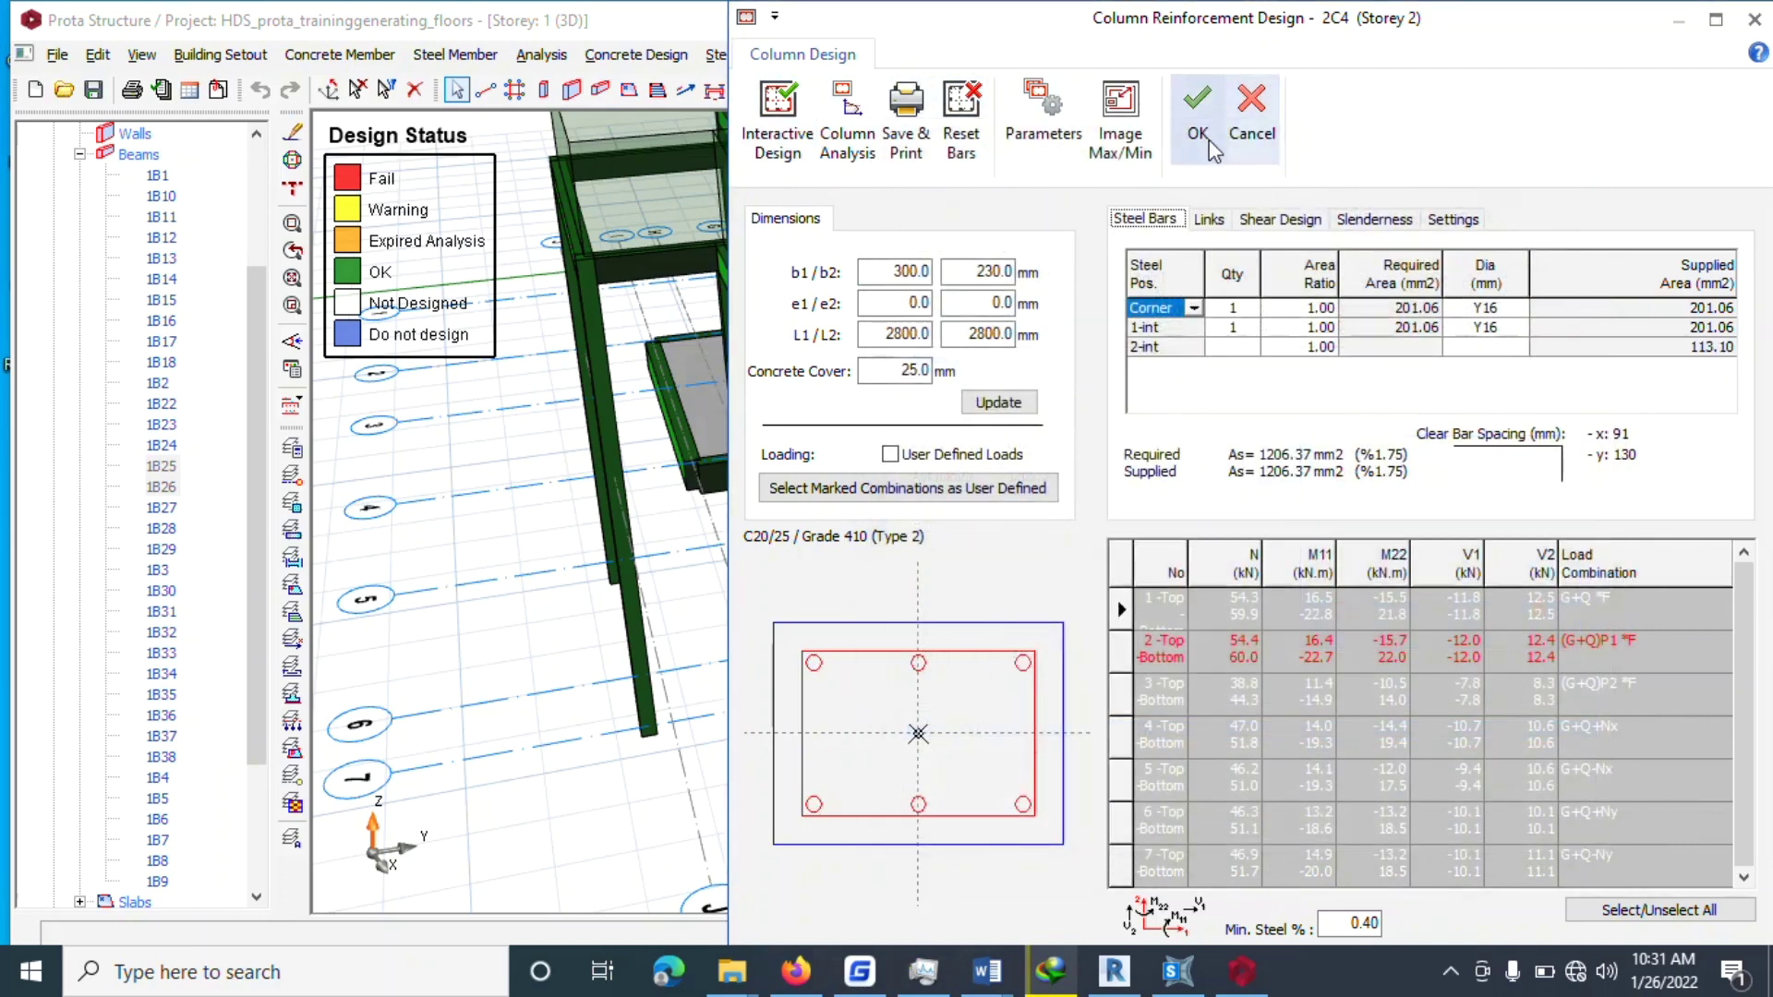
click(1197, 97)
click(928, 769)
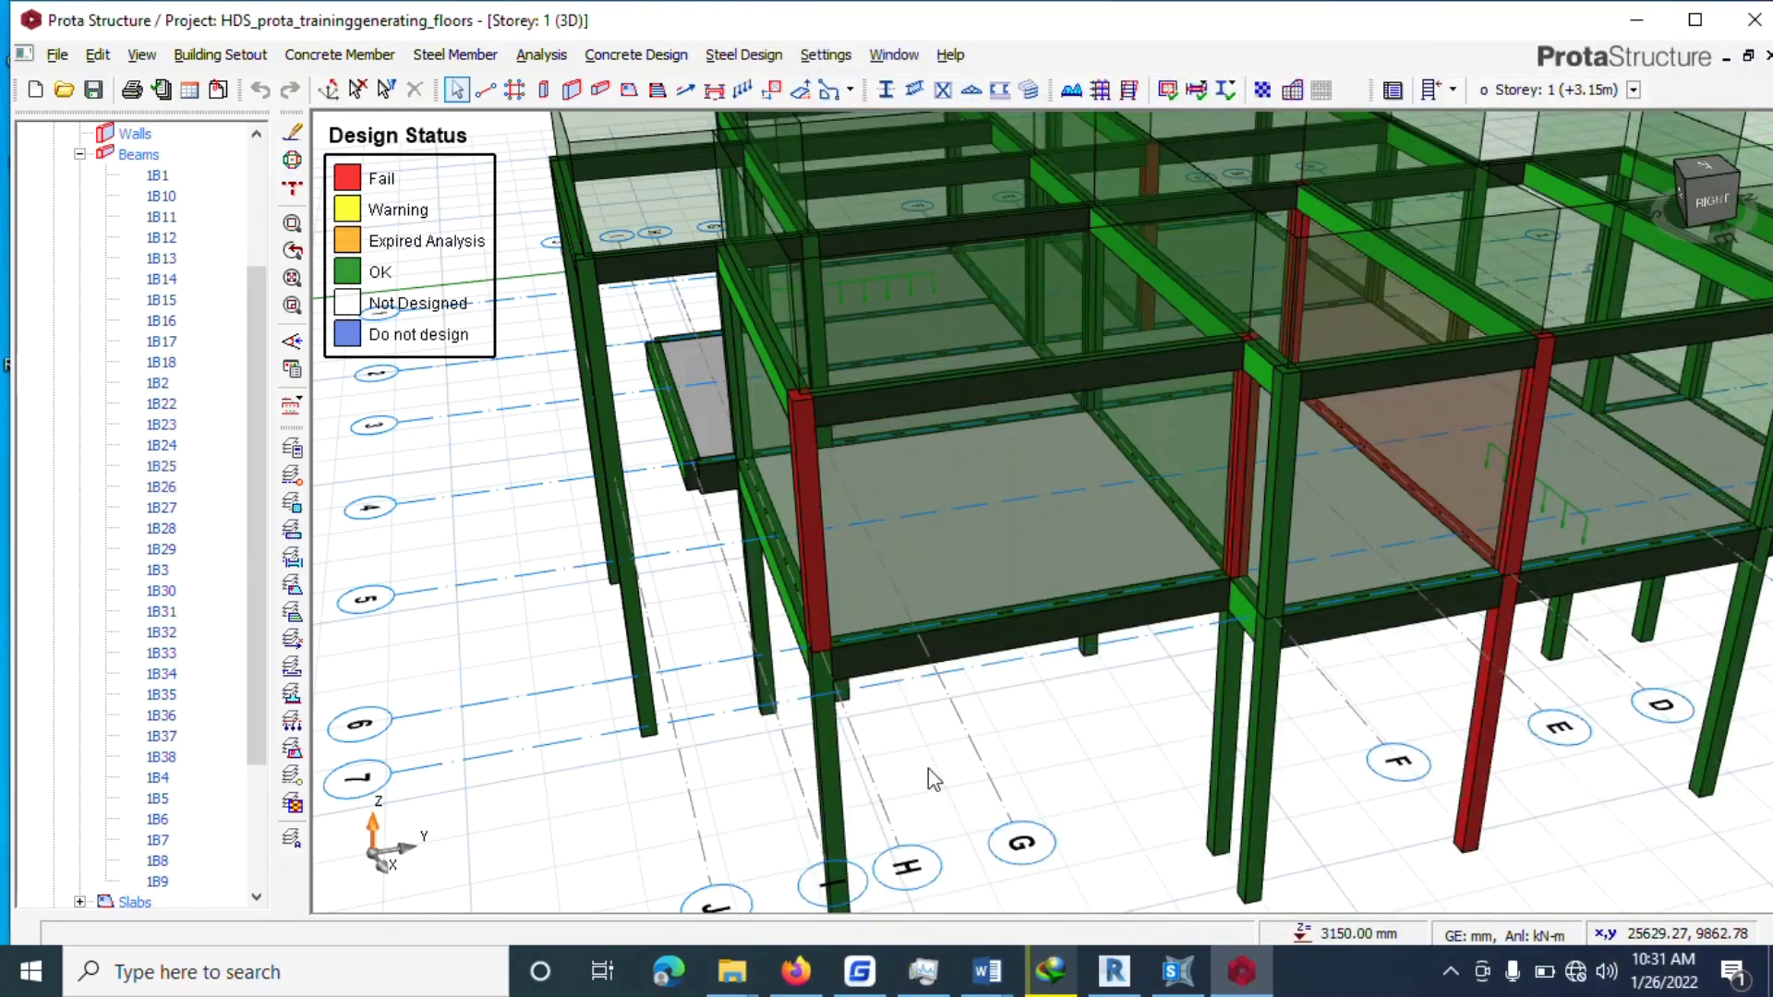
Open the reinforcement design of corner column 2C4 again and update its b1 dimension to 350 mm.
middle_drag(961, 704, 1077, 637)
scroll(1276, 512, up, 3)
scroll(1076, 638, down, 3)
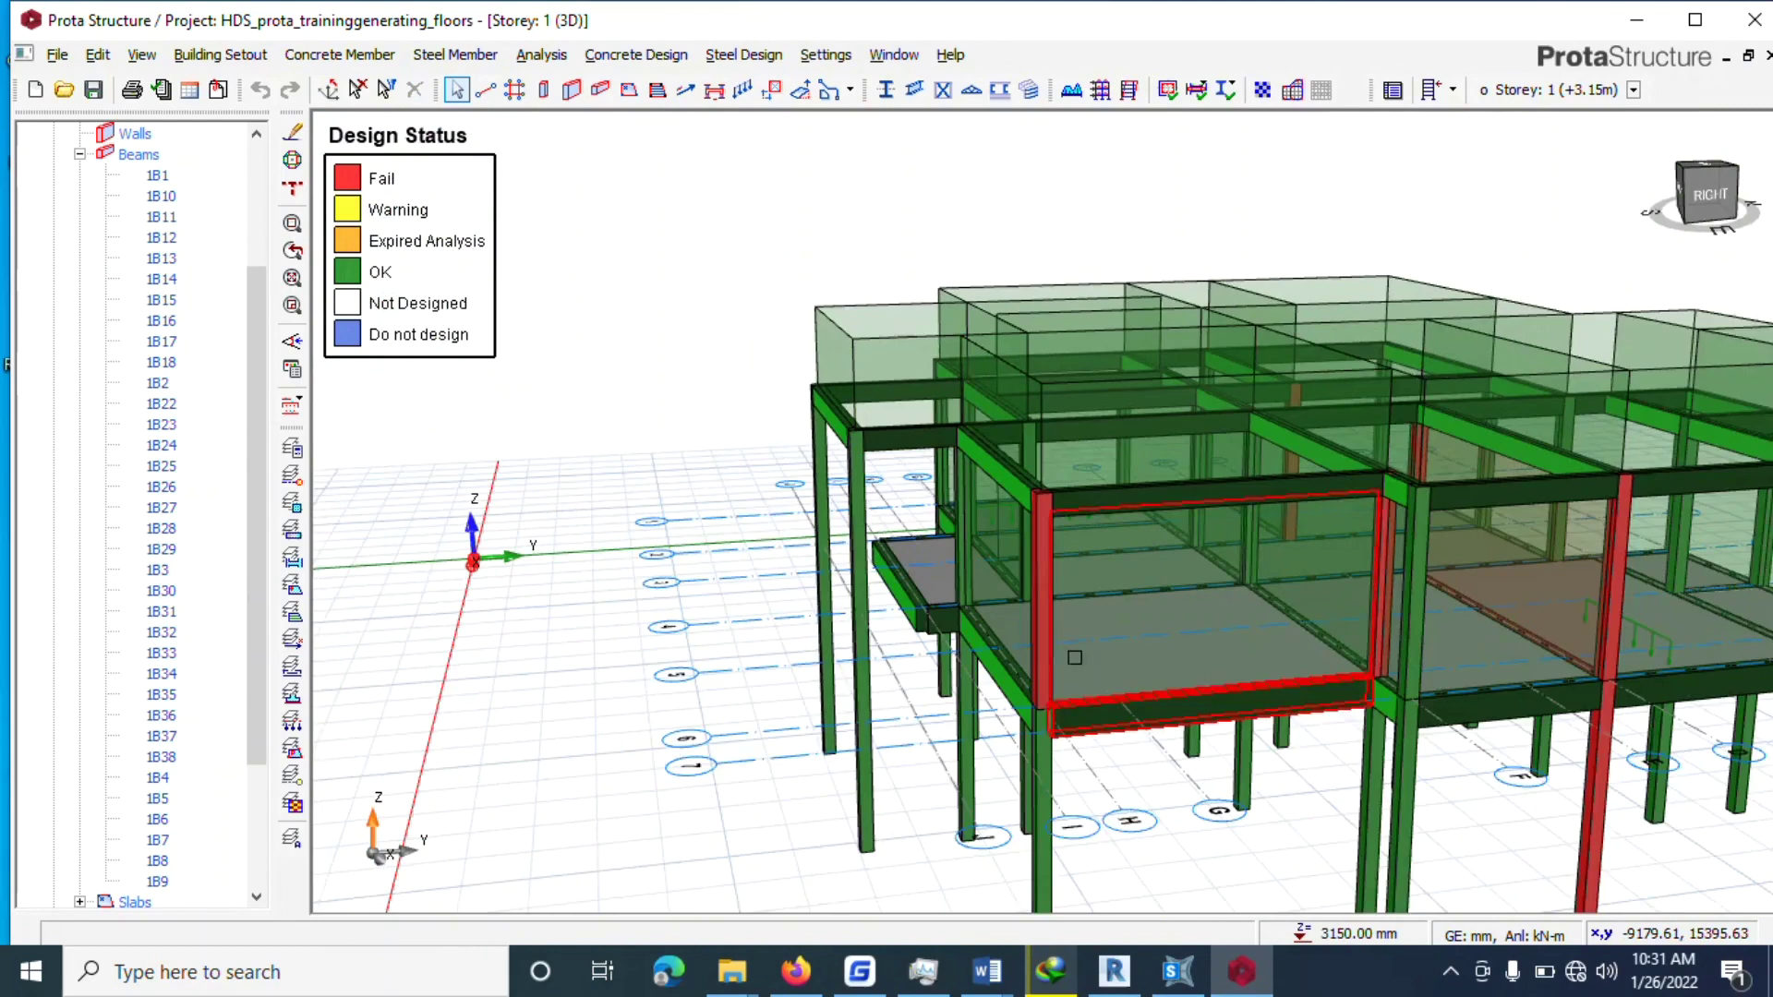
scroll(1077, 637, up, 1)
click(1031, 583)
scroll(1053, 584, up, 3)
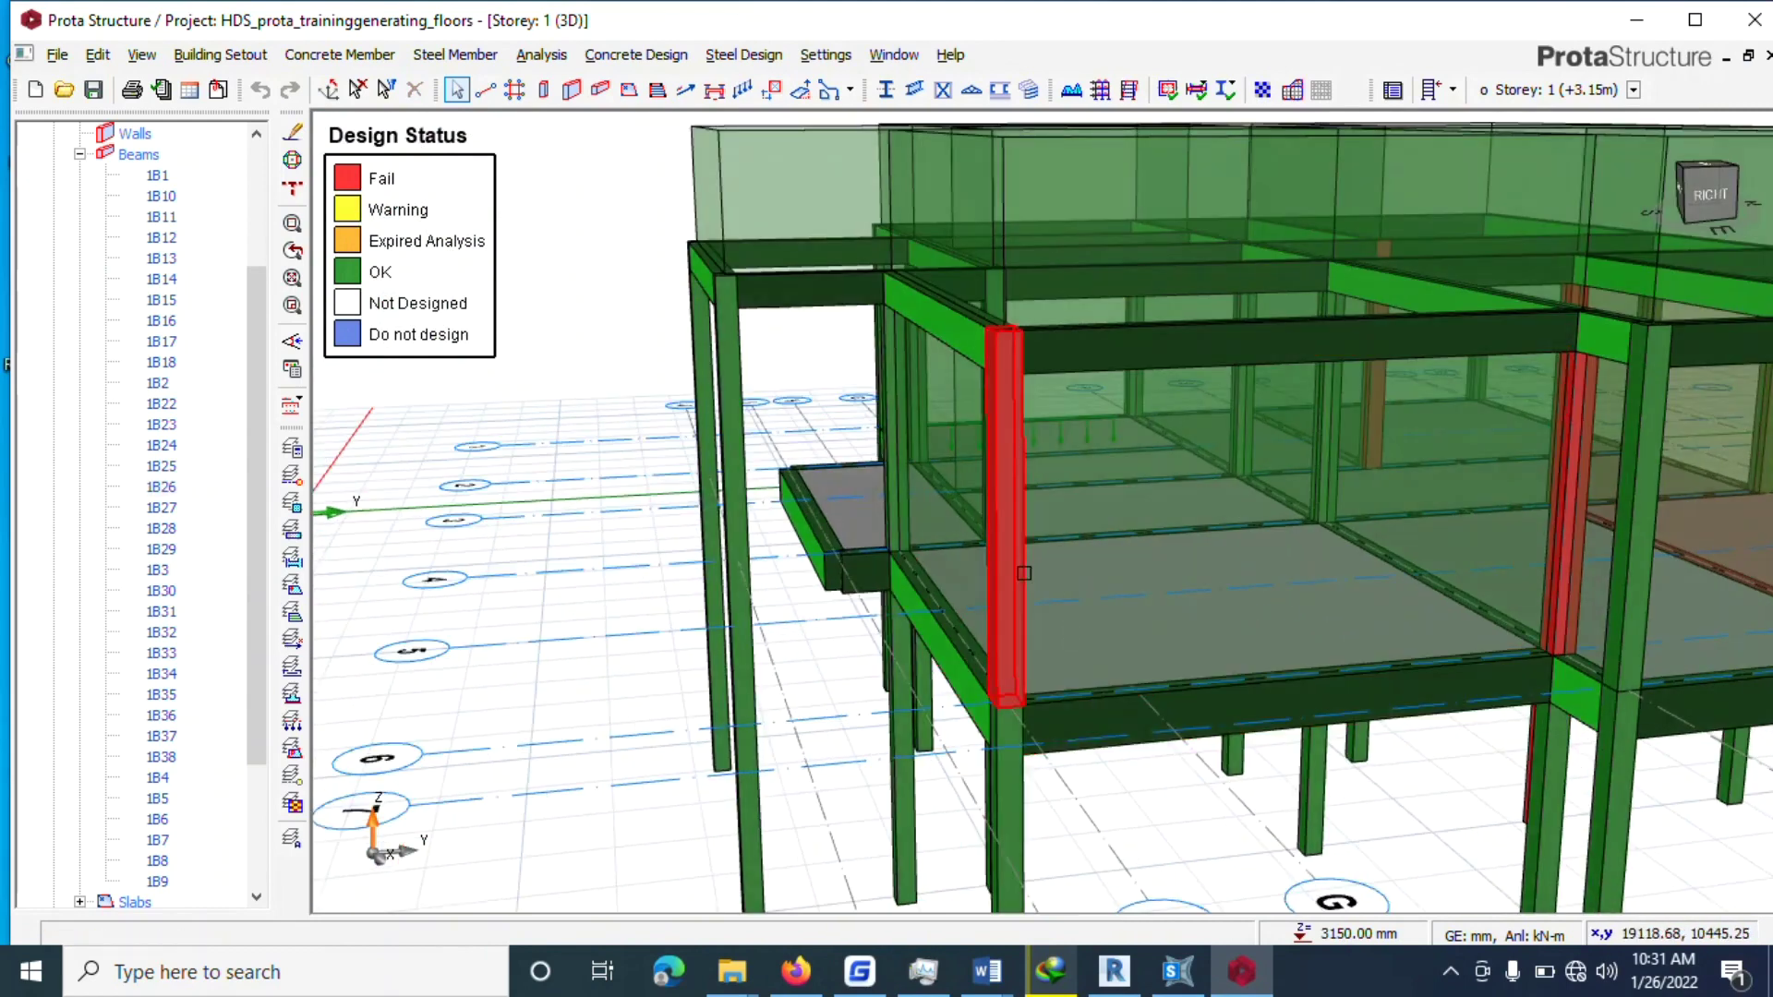
right_click(1023, 570)
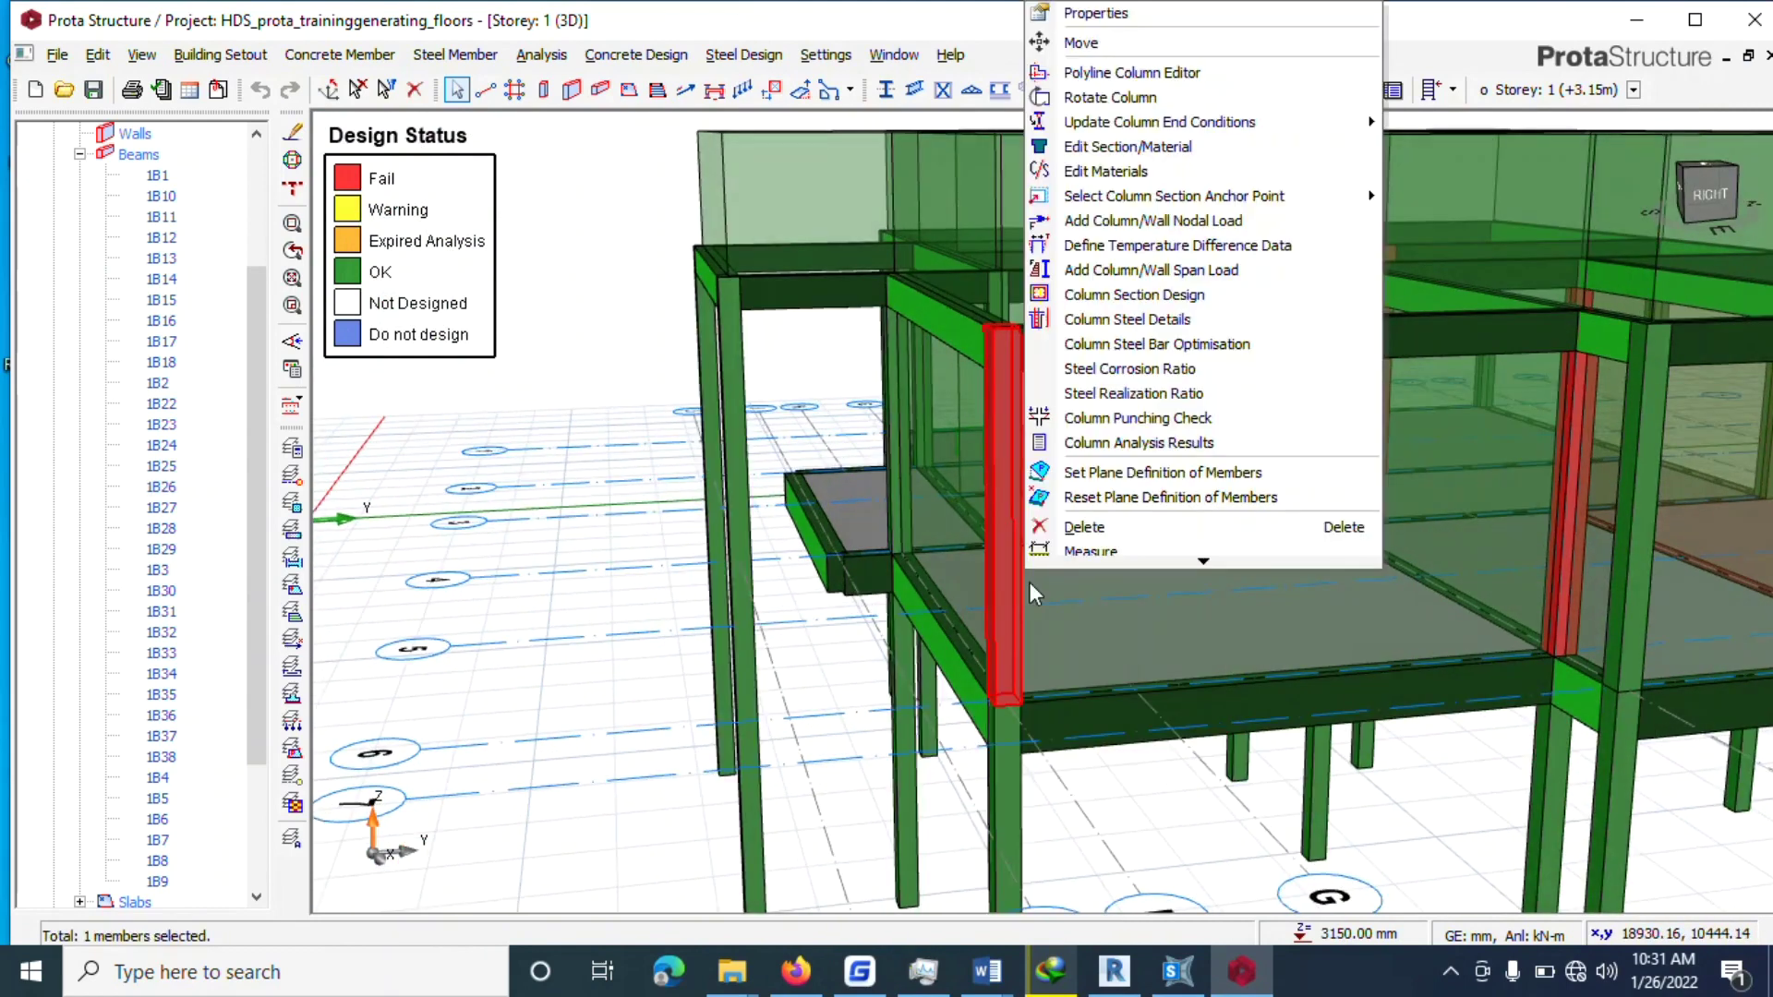
click(1095, 323)
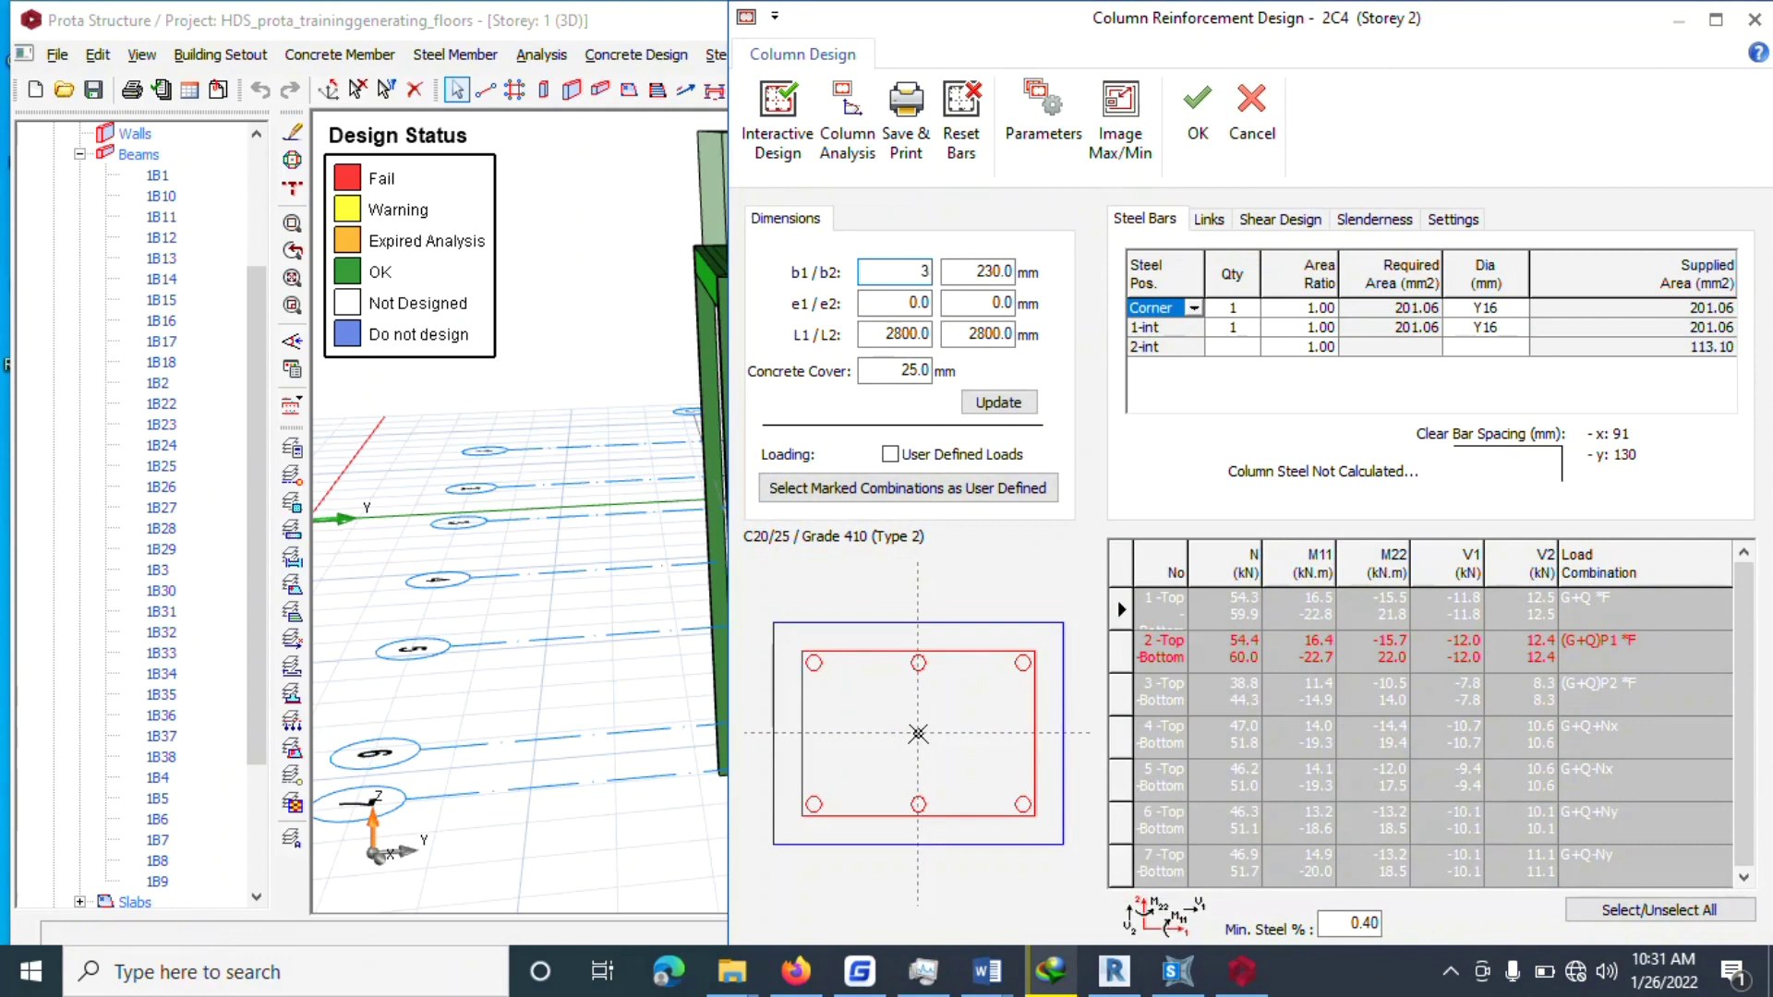
click(978, 404)
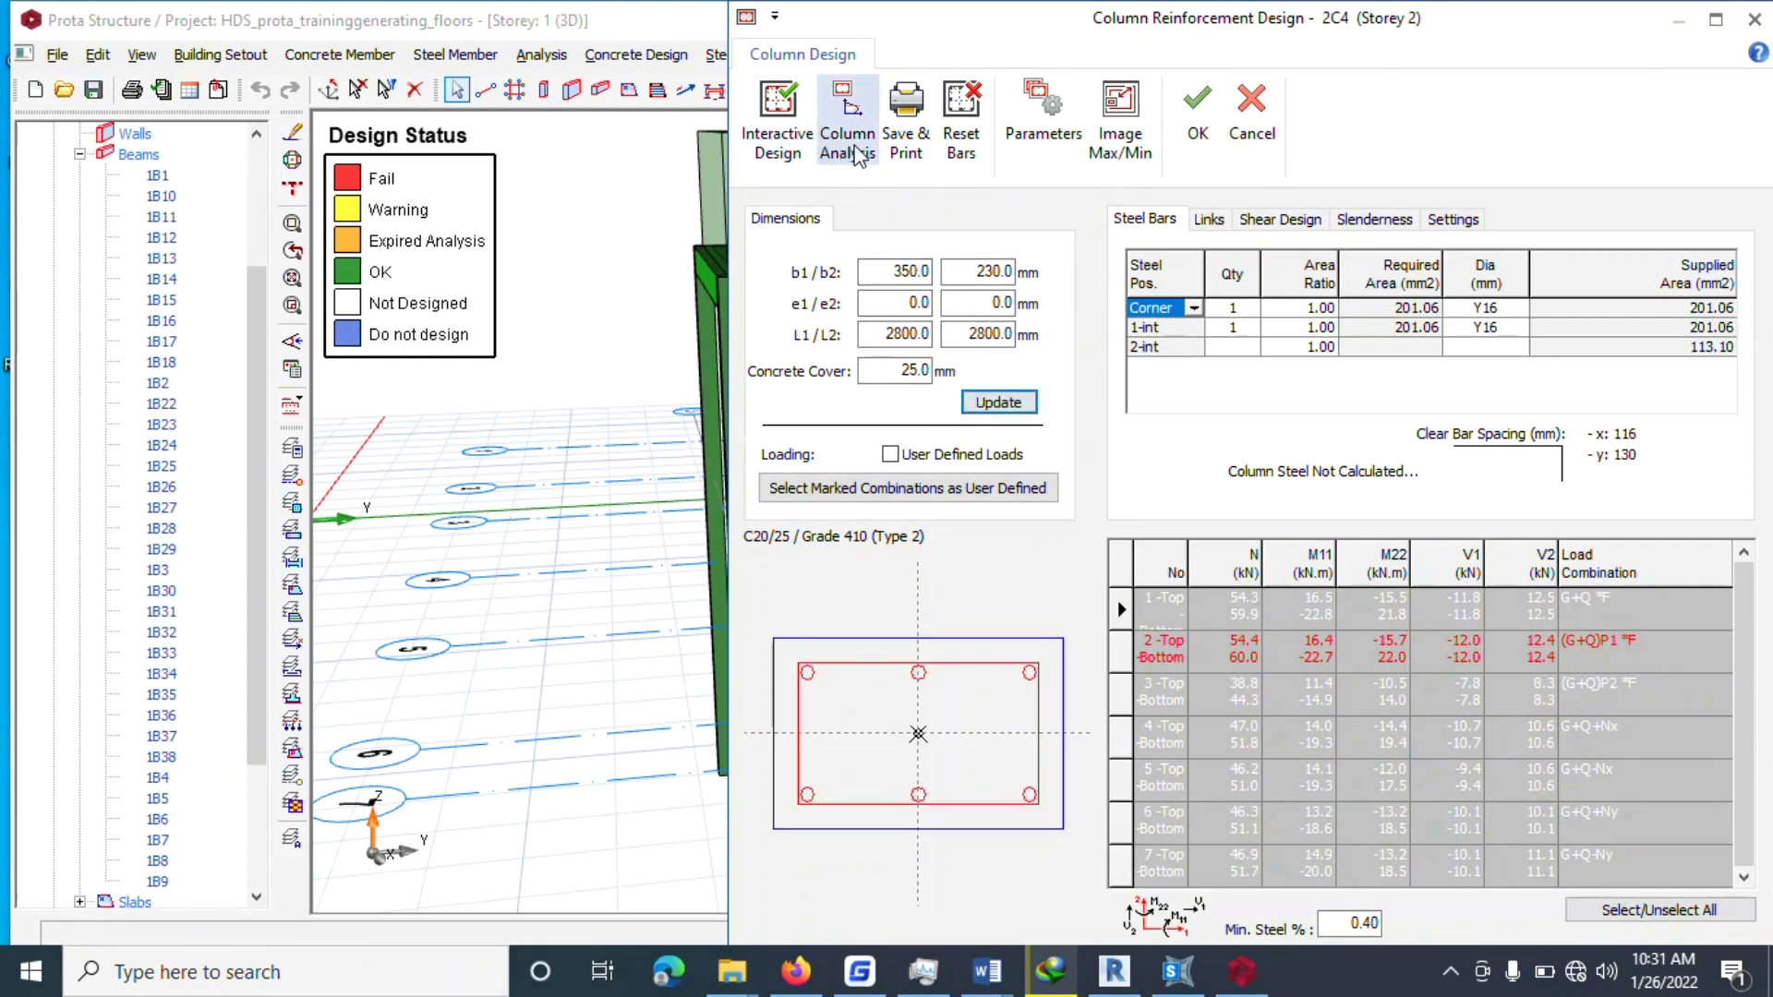
Run Interactive Design on the enlarged 350 x 230 mm section, save the column design and clear the selection.
click(785, 125)
click(1567, 198)
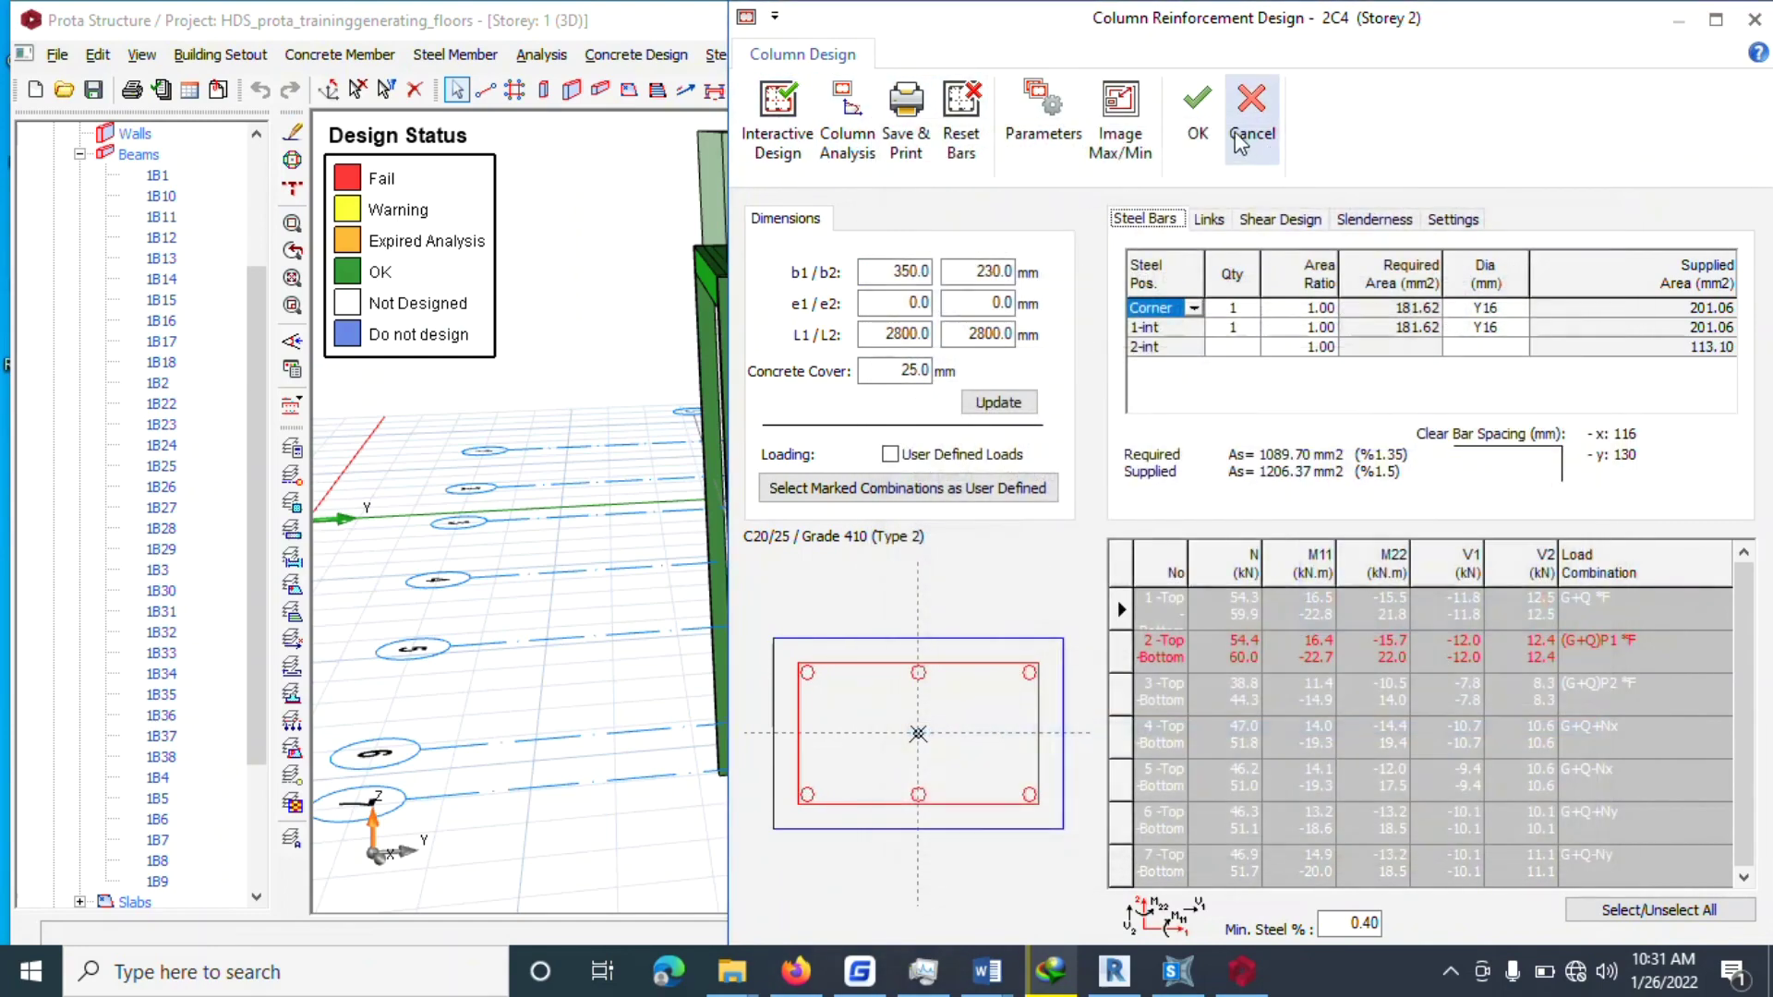
click(1197, 103)
click(574, 340)
Open Column Section Design for the failed storey 2 column 2C24 and update its b1 dimension to 350 mm.
middle_drag(874, 483, 1136, 483)
scroll(1194, 619, down, 3)
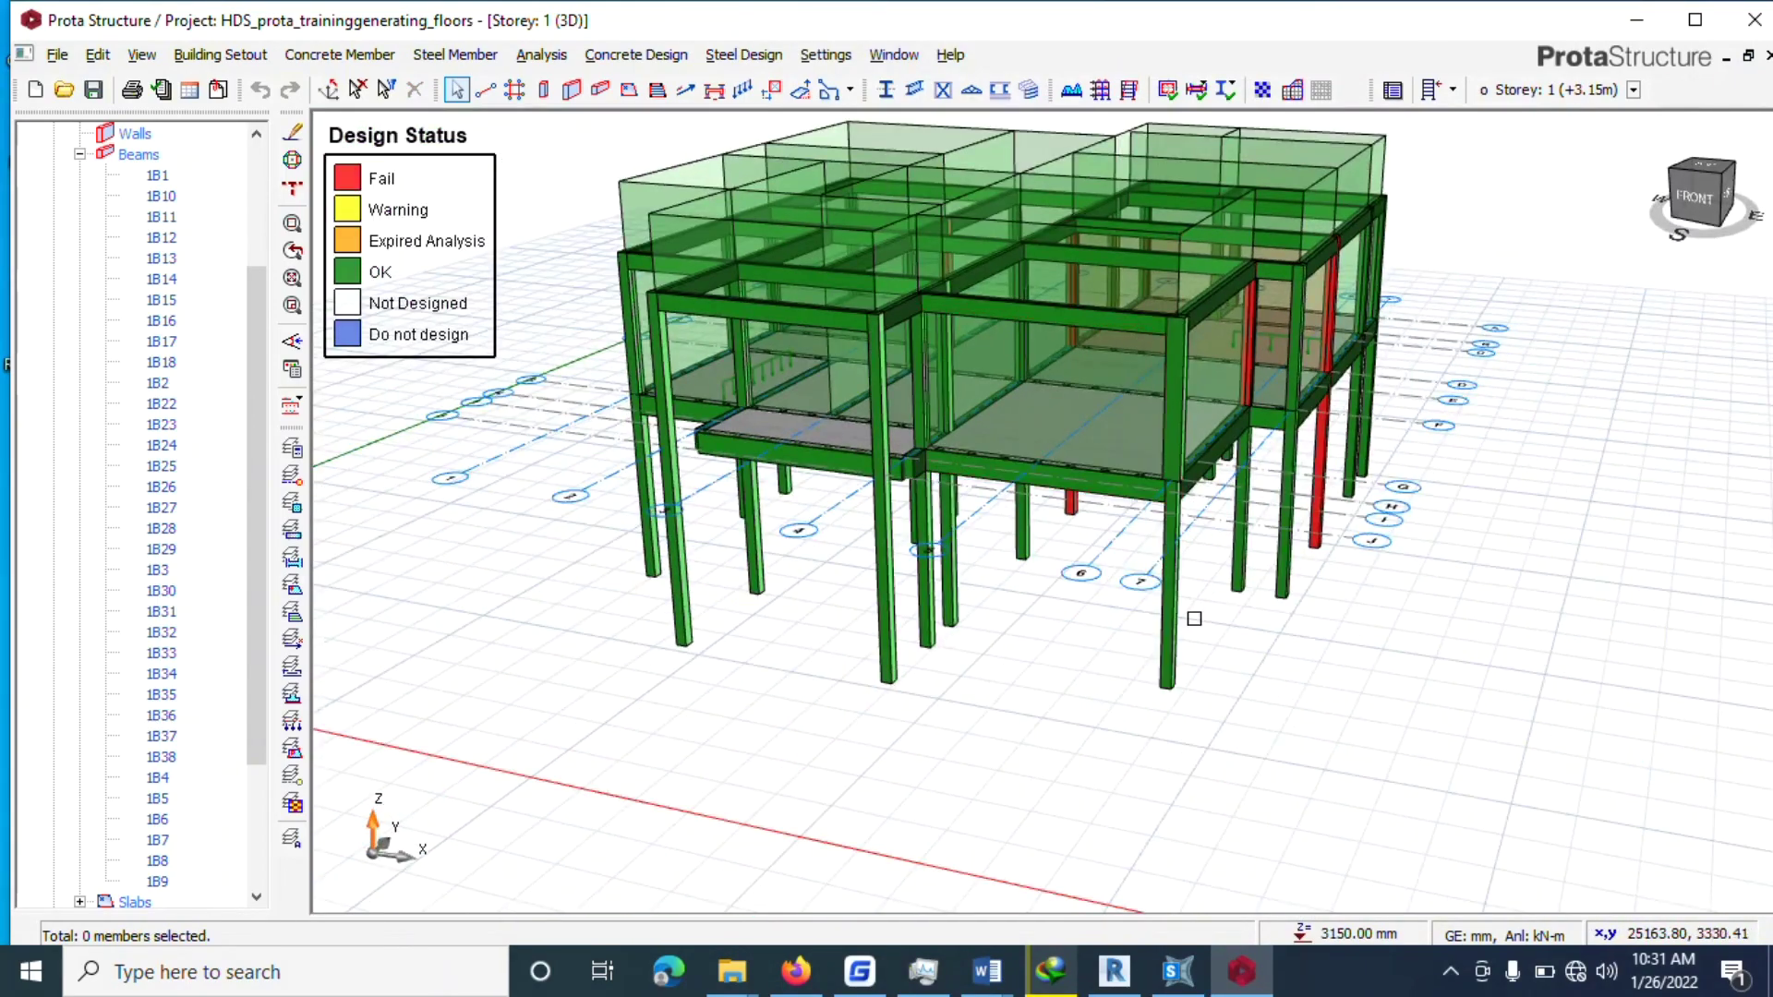
scroll(1194, 619, up, 3)
scroll(1042, 724, down, 3)
middle_drag(1422, 601, 1270, 536)
scroll(1270, 480, up, 3)
middle_drag(1203, 455, 1251, 444)
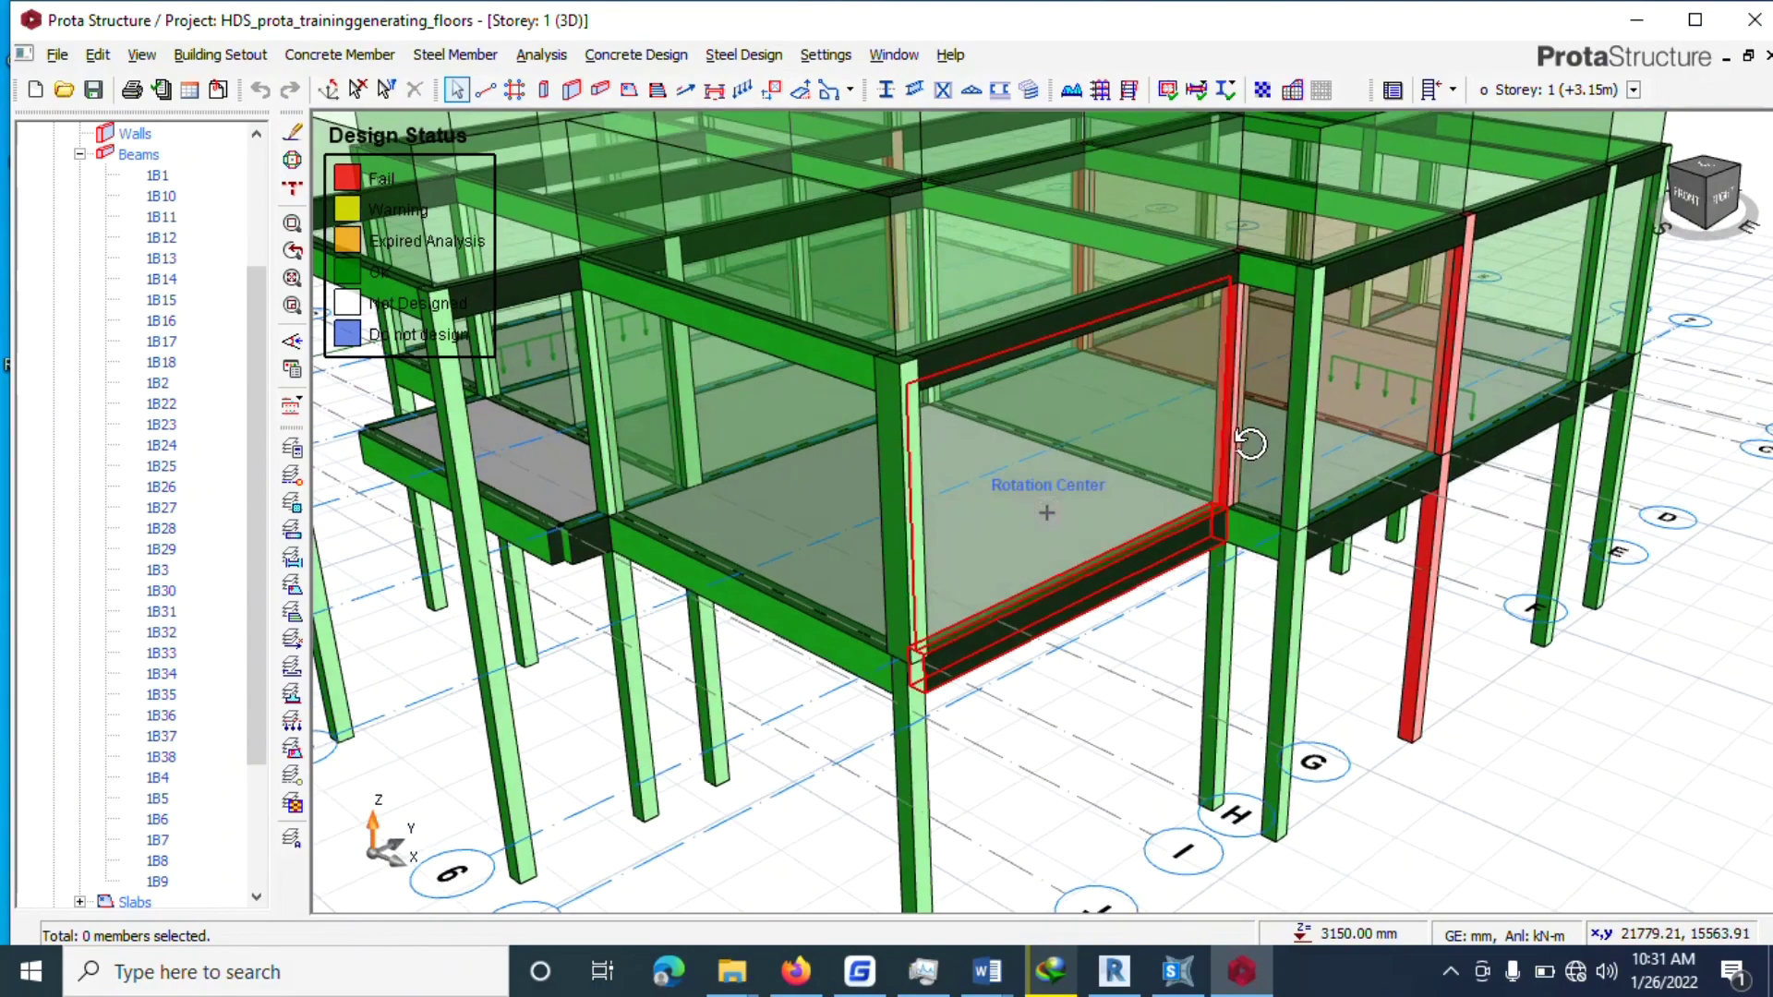
click(1245, 382)
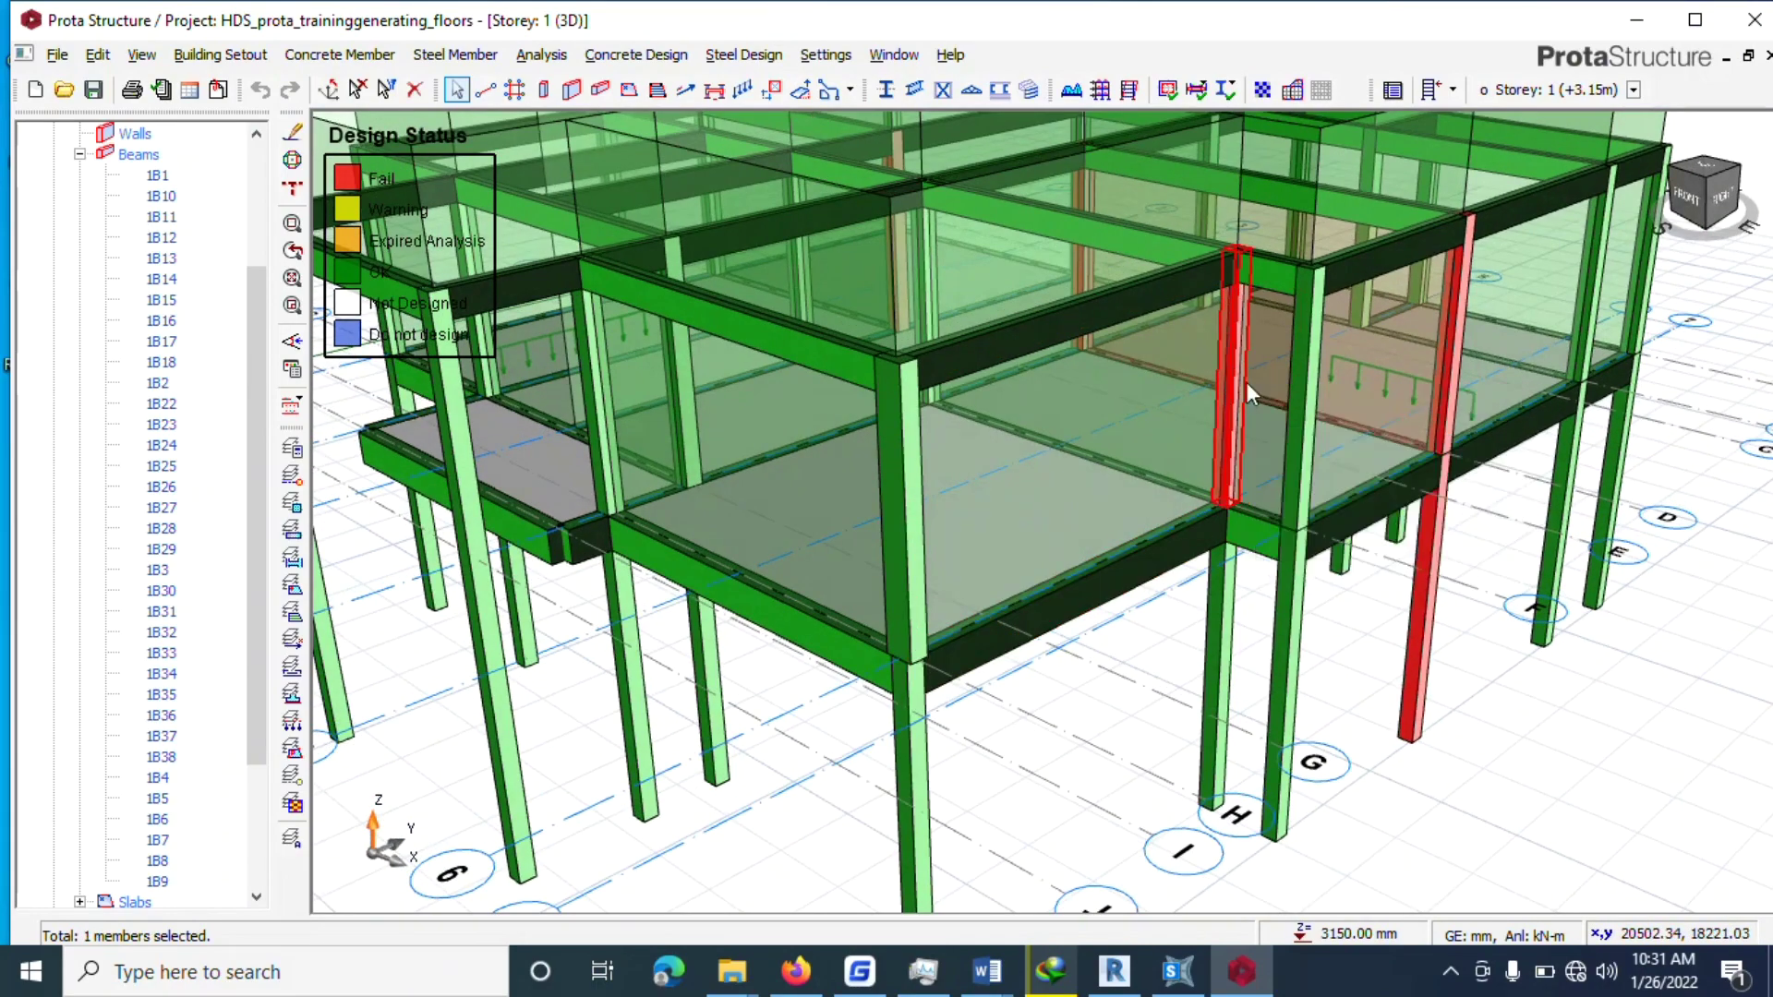
right_click(1246, 382)
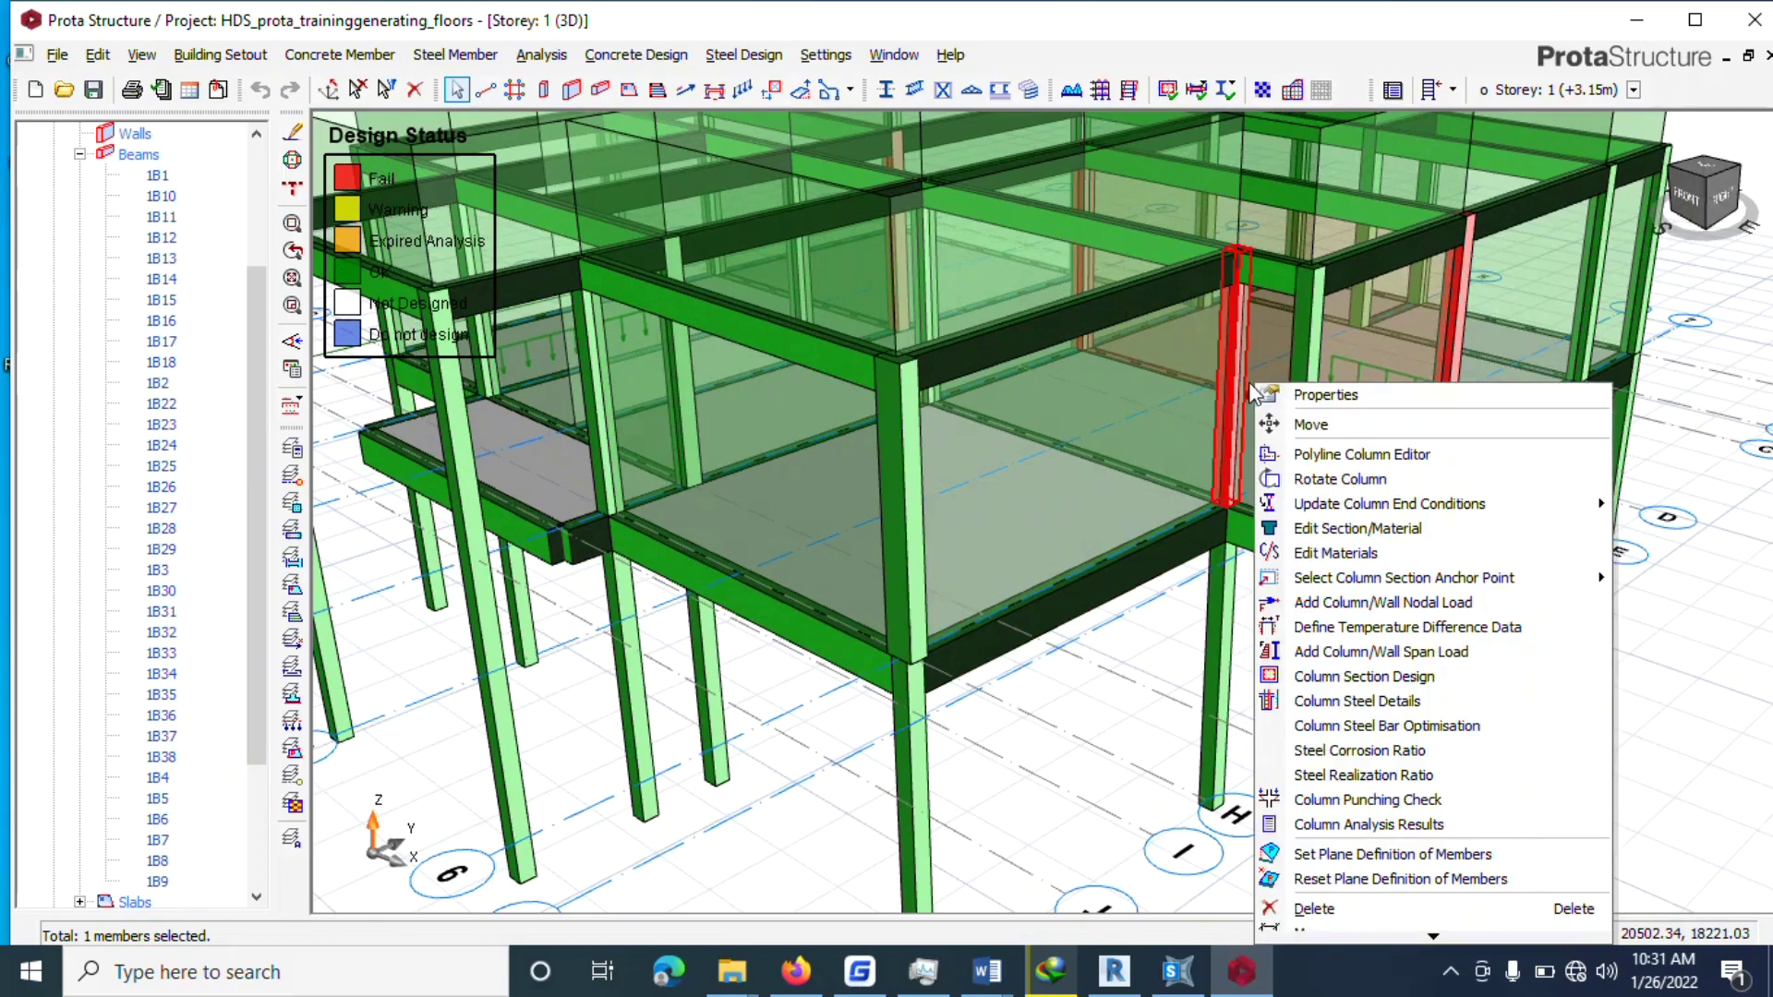
click(1361, 679)
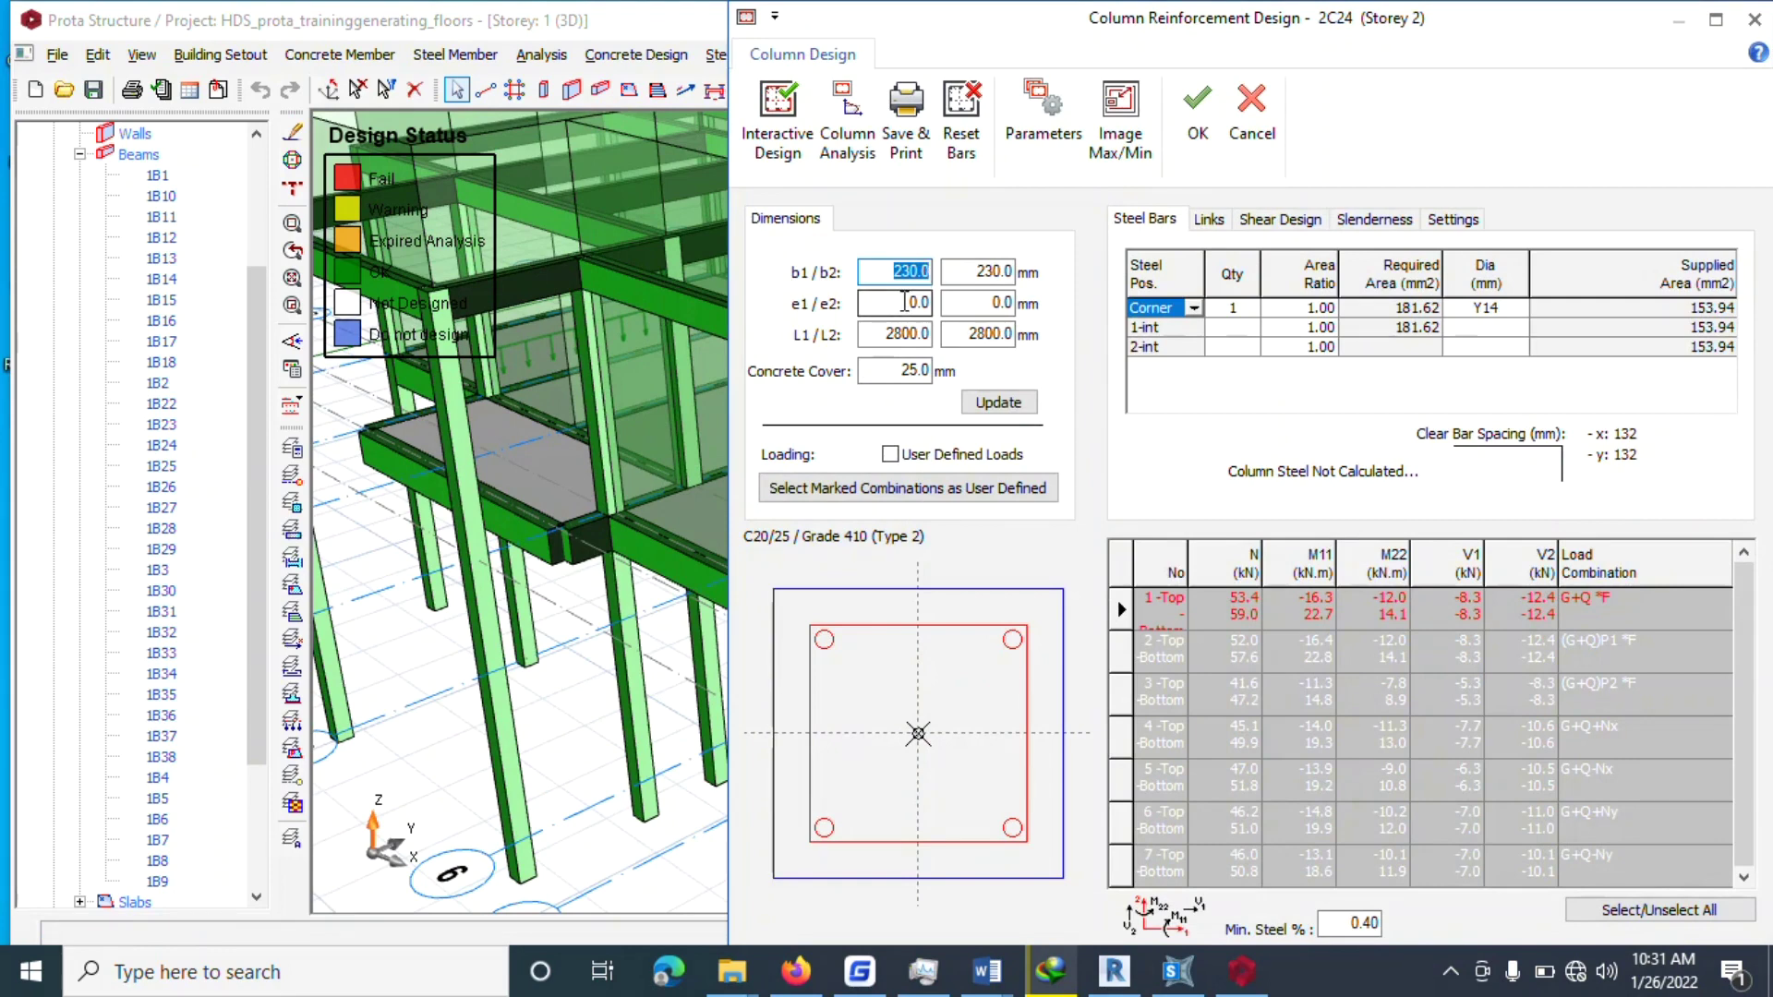
click(1005, 405)
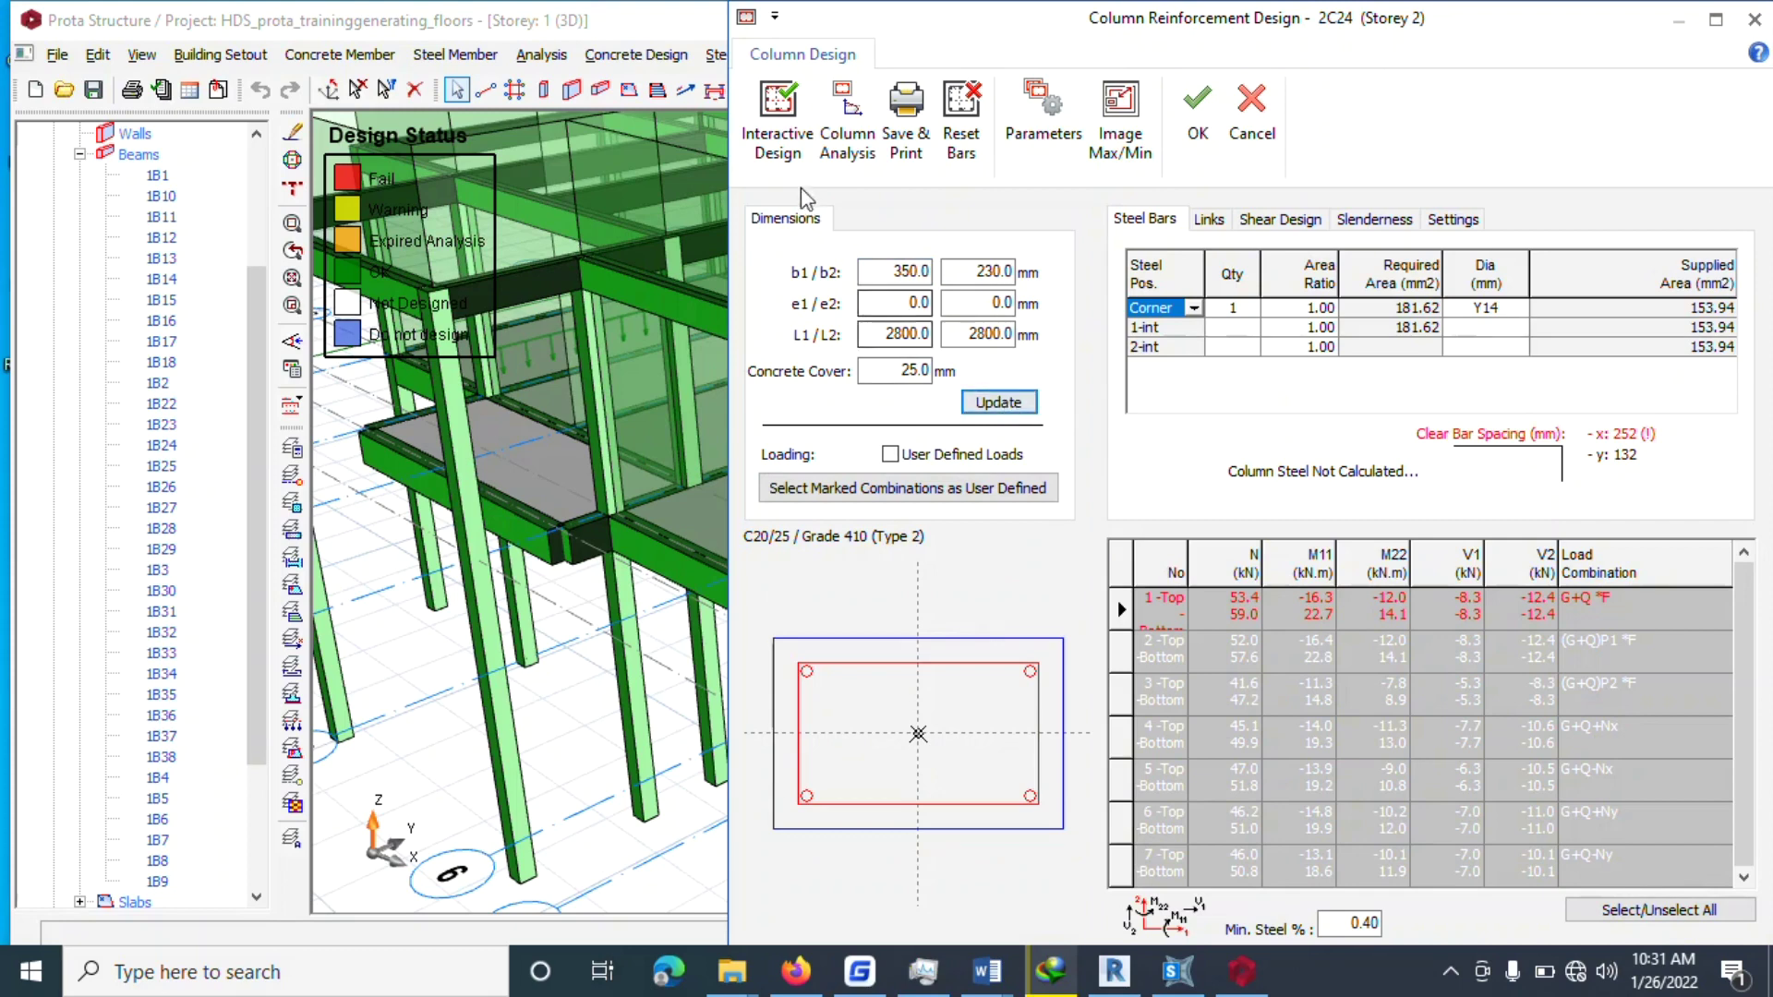
Reset the bars of column 2C24, run Interactive Design on the 350 x 230 mm section and save it.
click(960, 139)
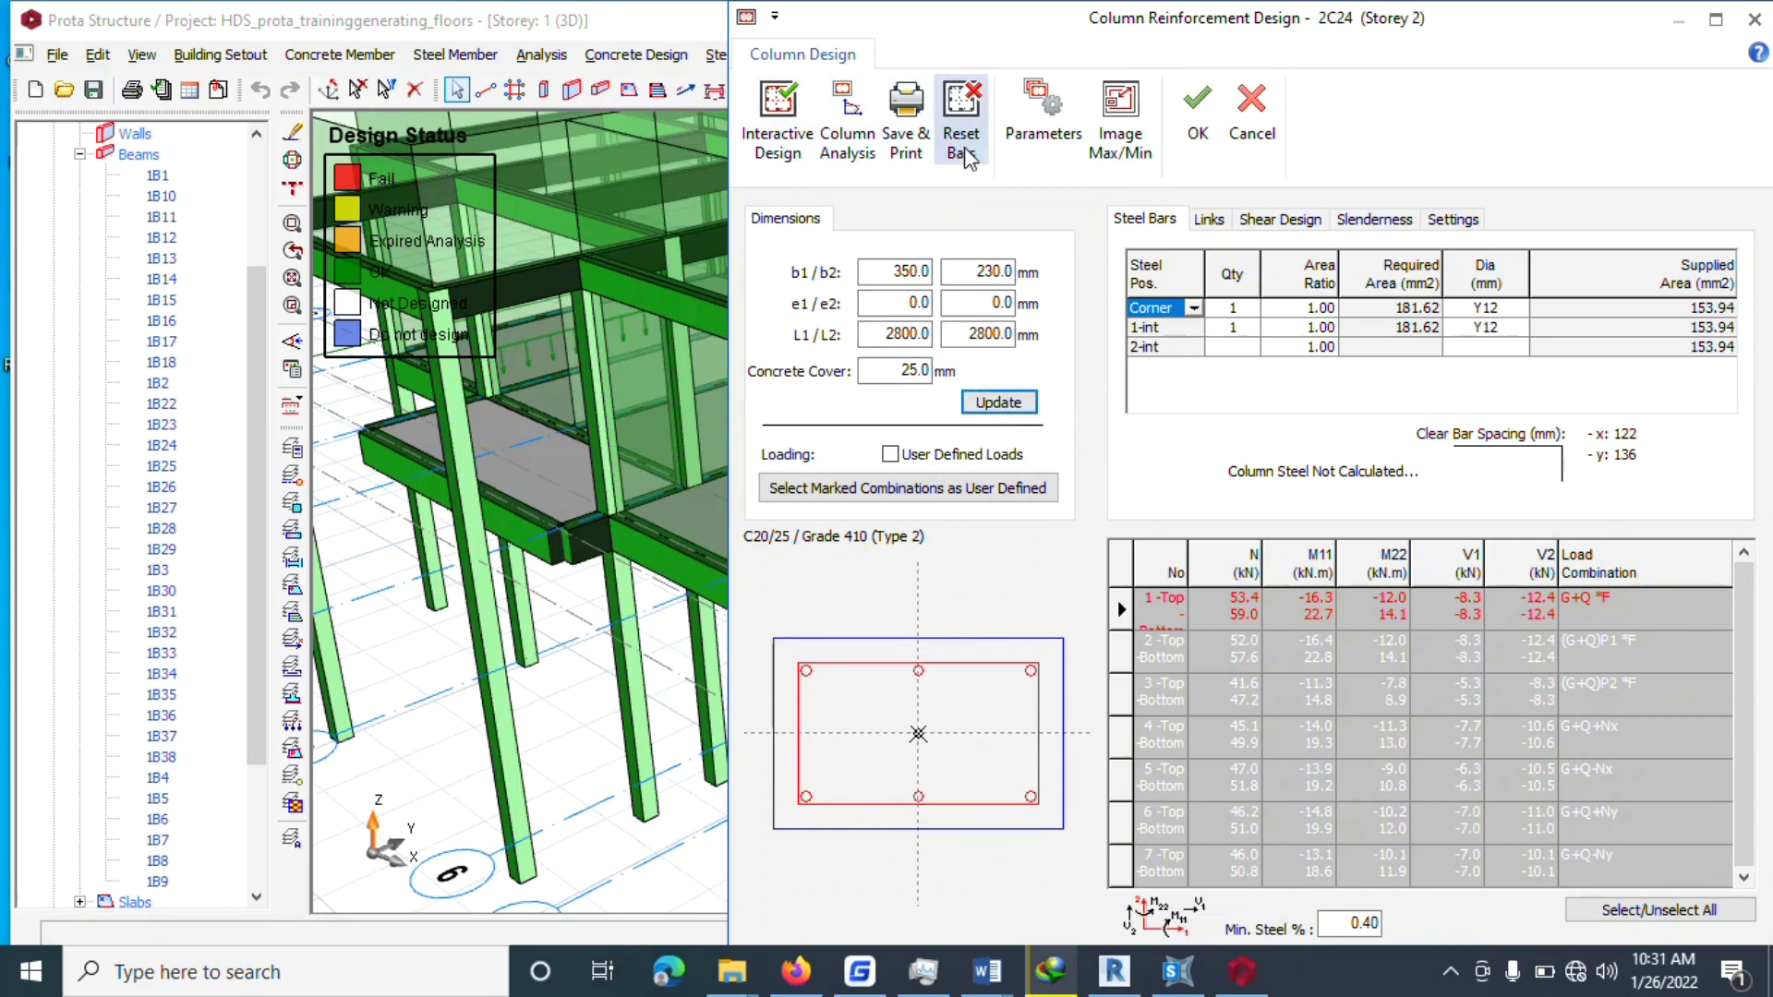
click(783, 150)
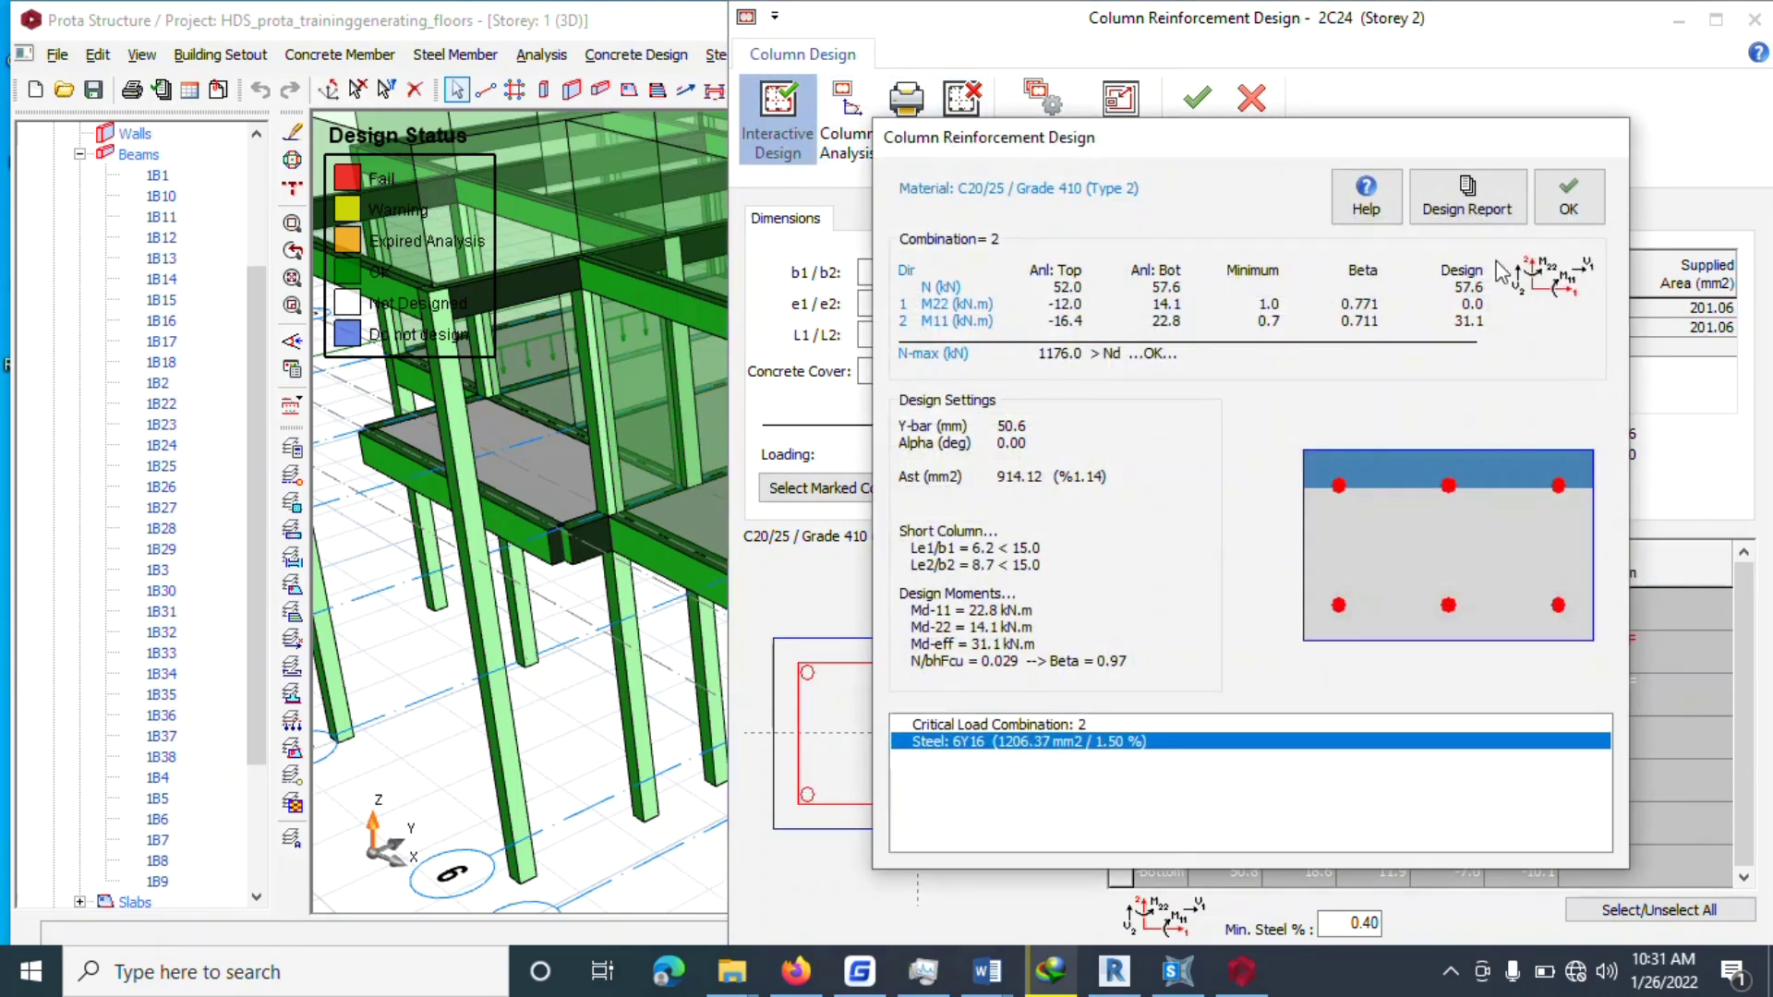
click(1560, 203)
click(1192, 134)
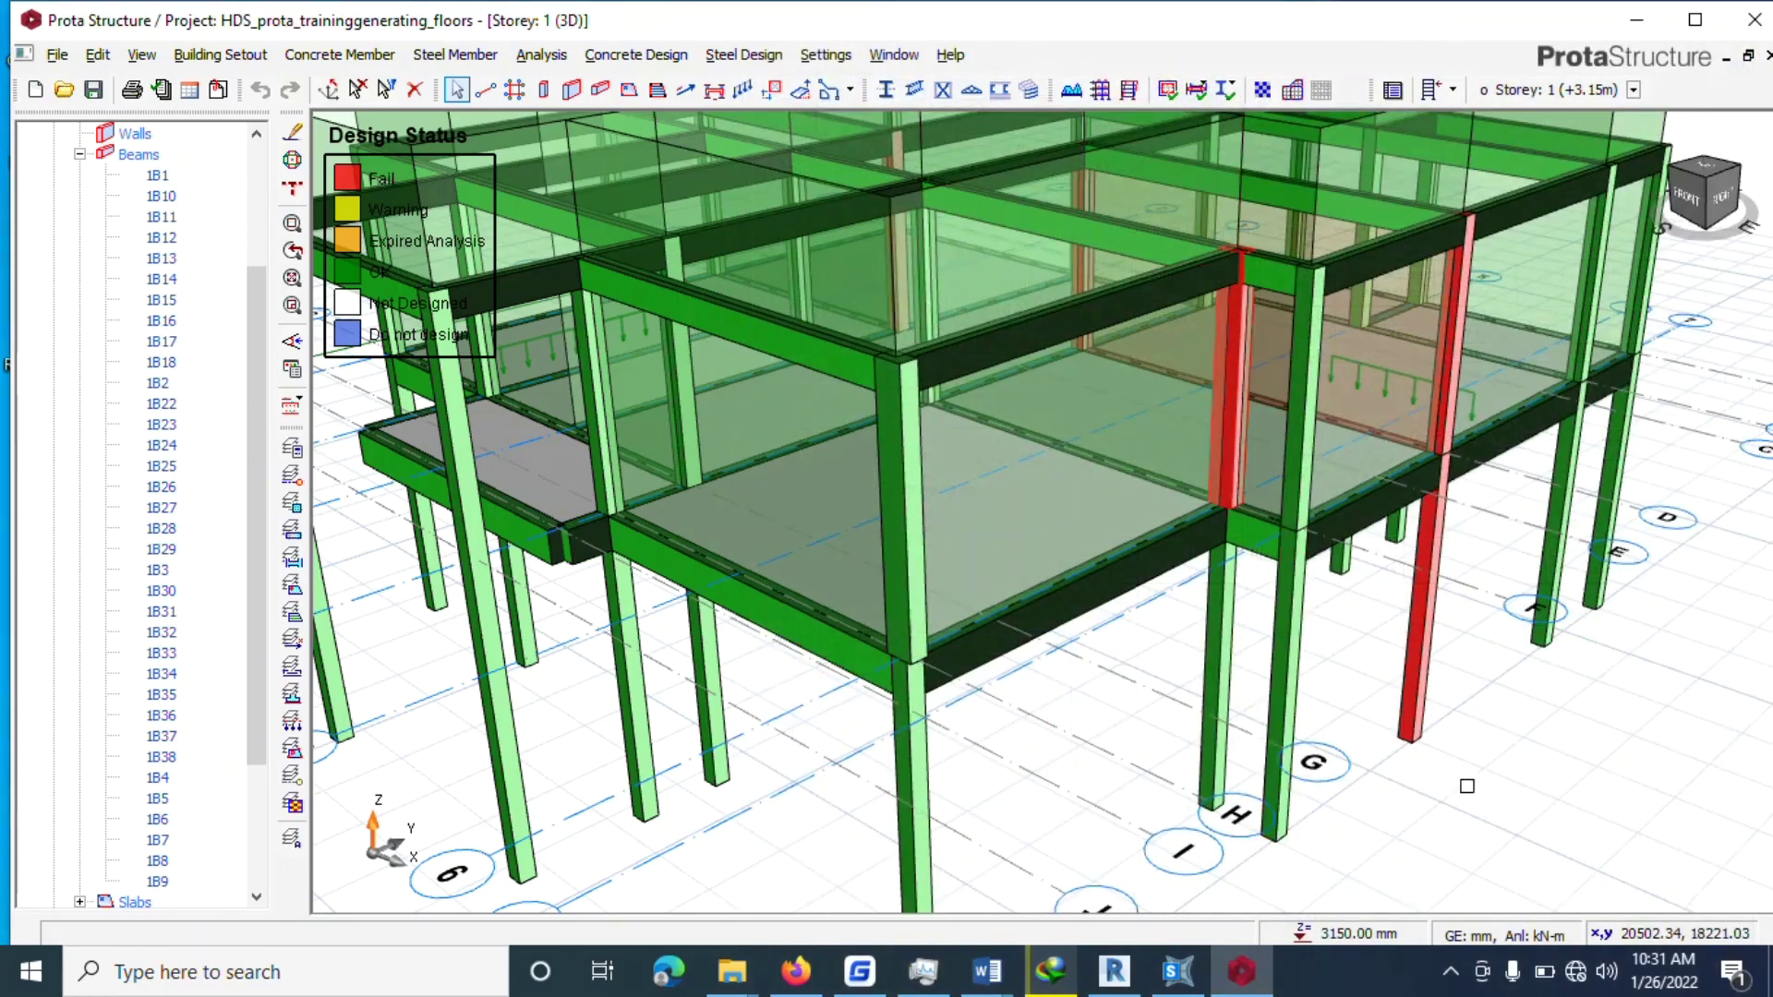
middle_drag(1464, 780, 1200, 490)
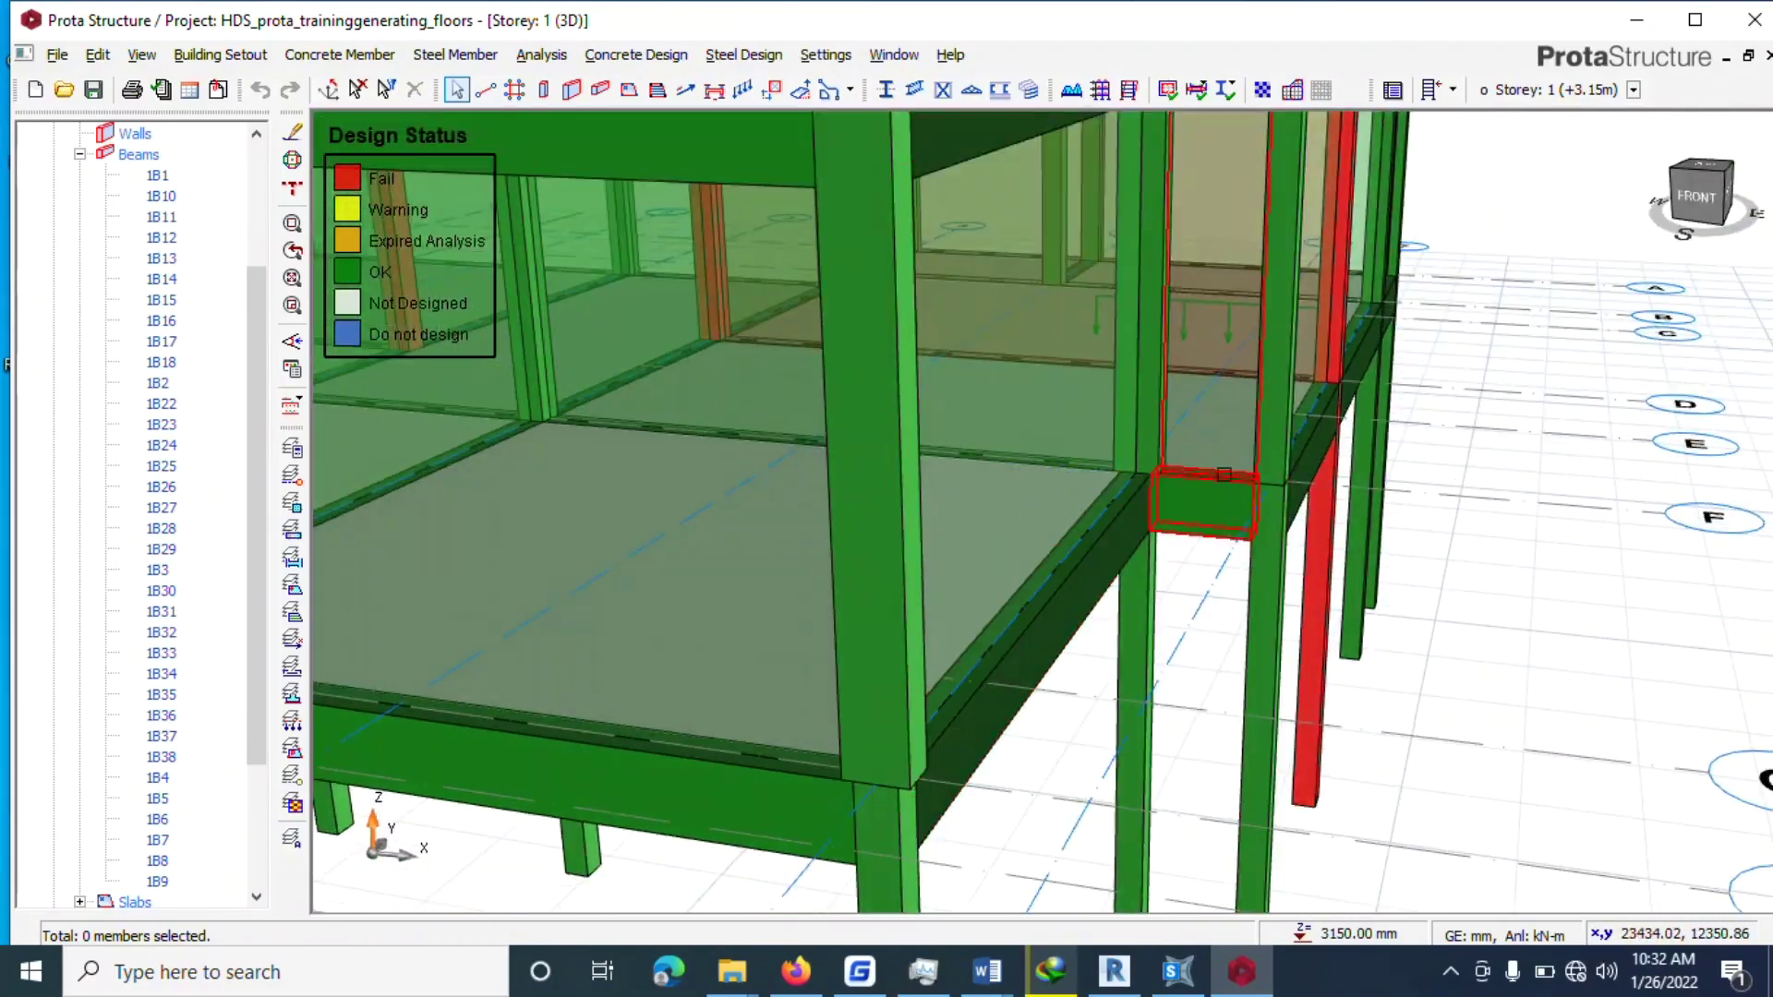
click(1152, 383)
scroll(1144, 638, down, 3)
click(1465, 618)
mouse_move(1455, 604)
middle_down()
mouse_move(1416, 639)
mouse_move(1159, 420)
mouse_move(1159, 743)
mouse_move(1152, 677)
middle_up()
scroll(1152, 677, down, 3)
scroll(1352, 523, up, 3)
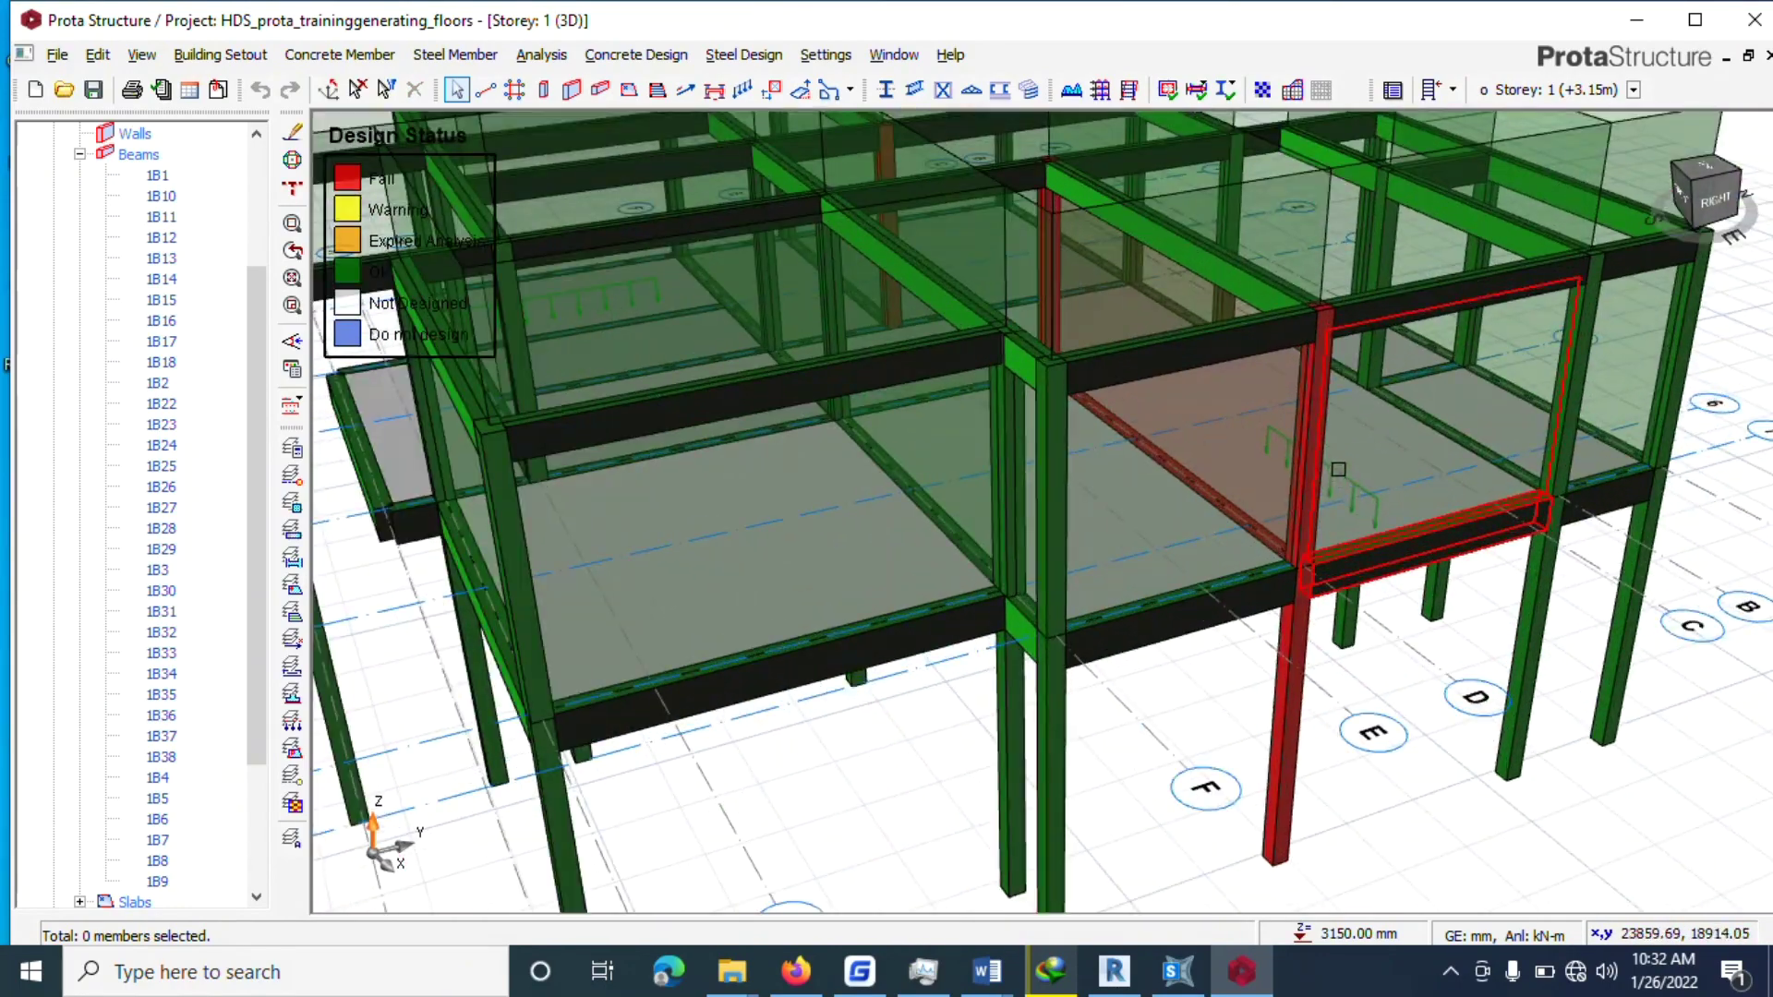
mouse_move(1315, 448)
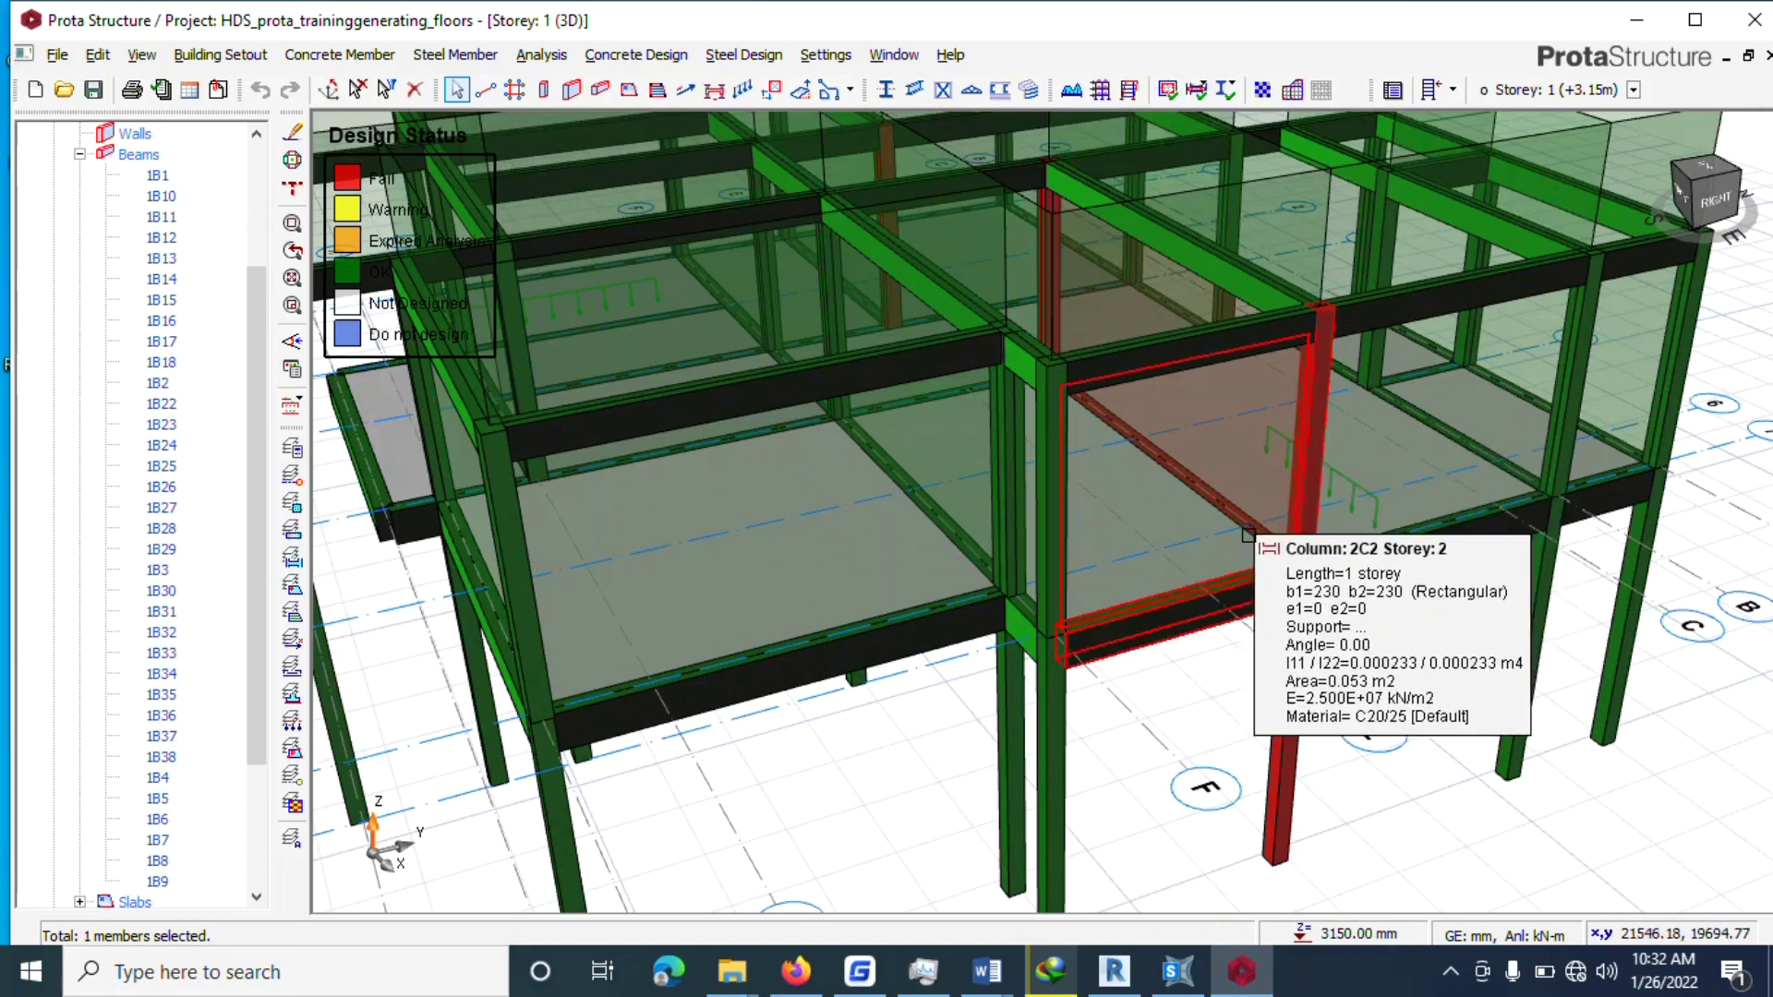
right_click(1314, 447)
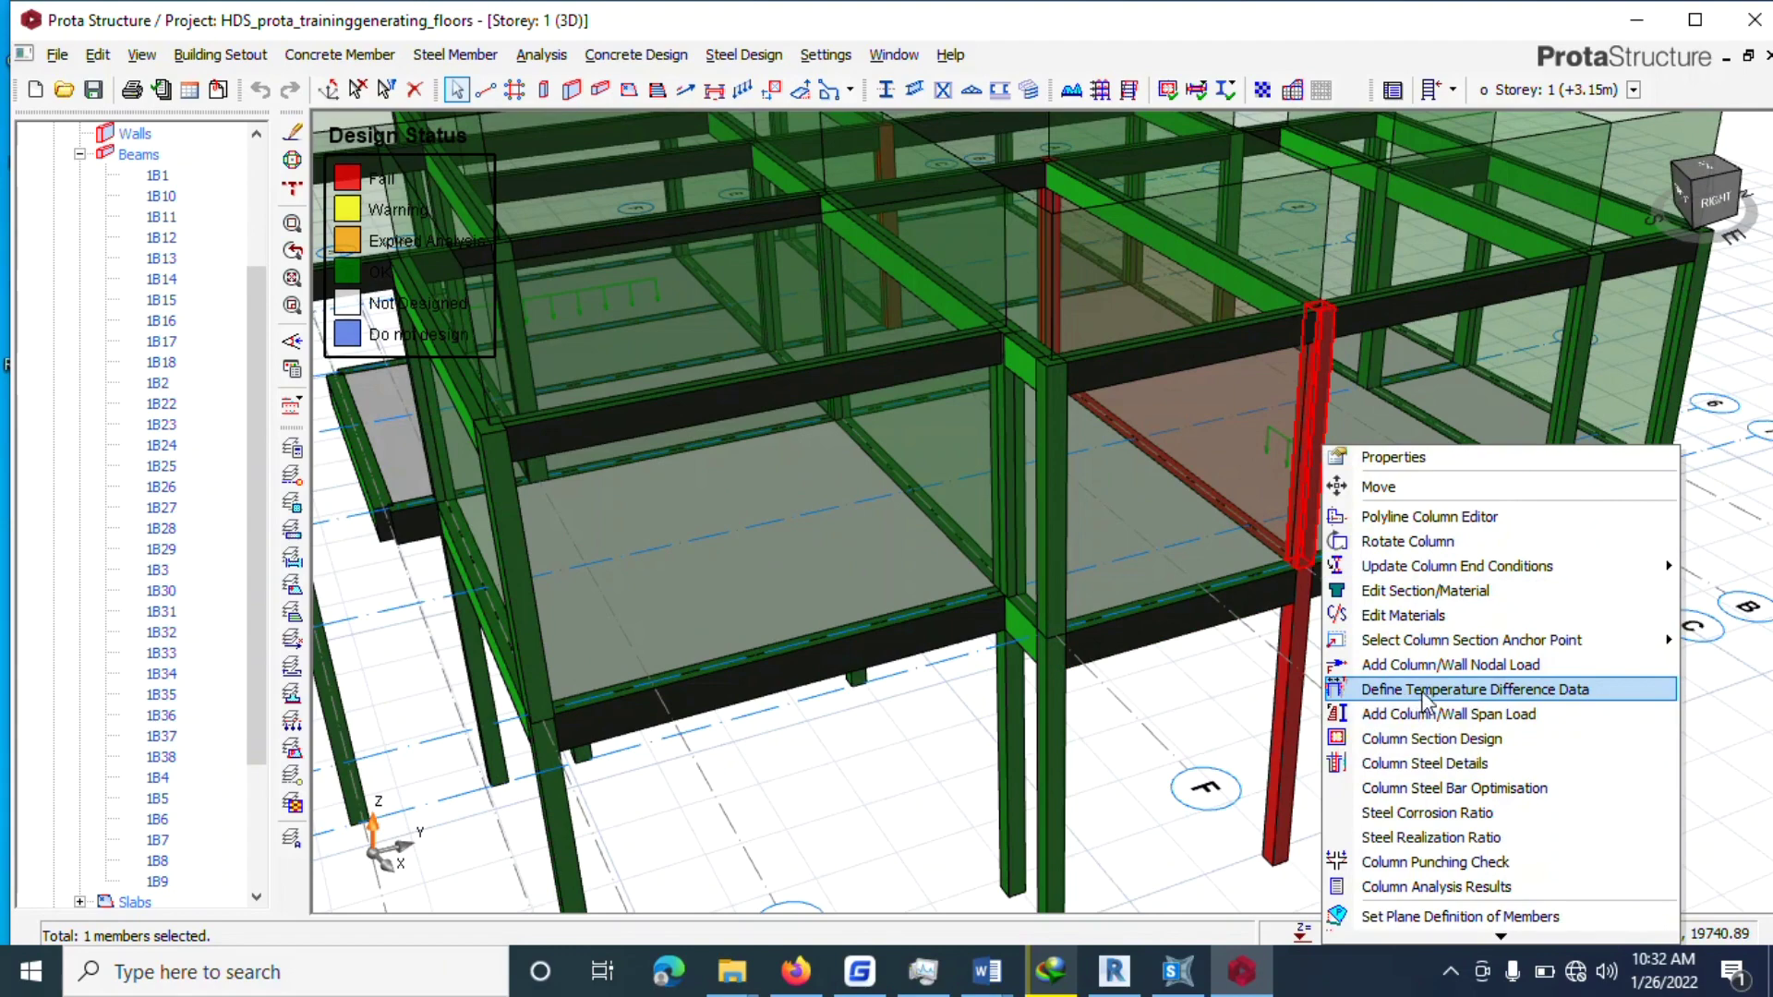
click(1405, 743)
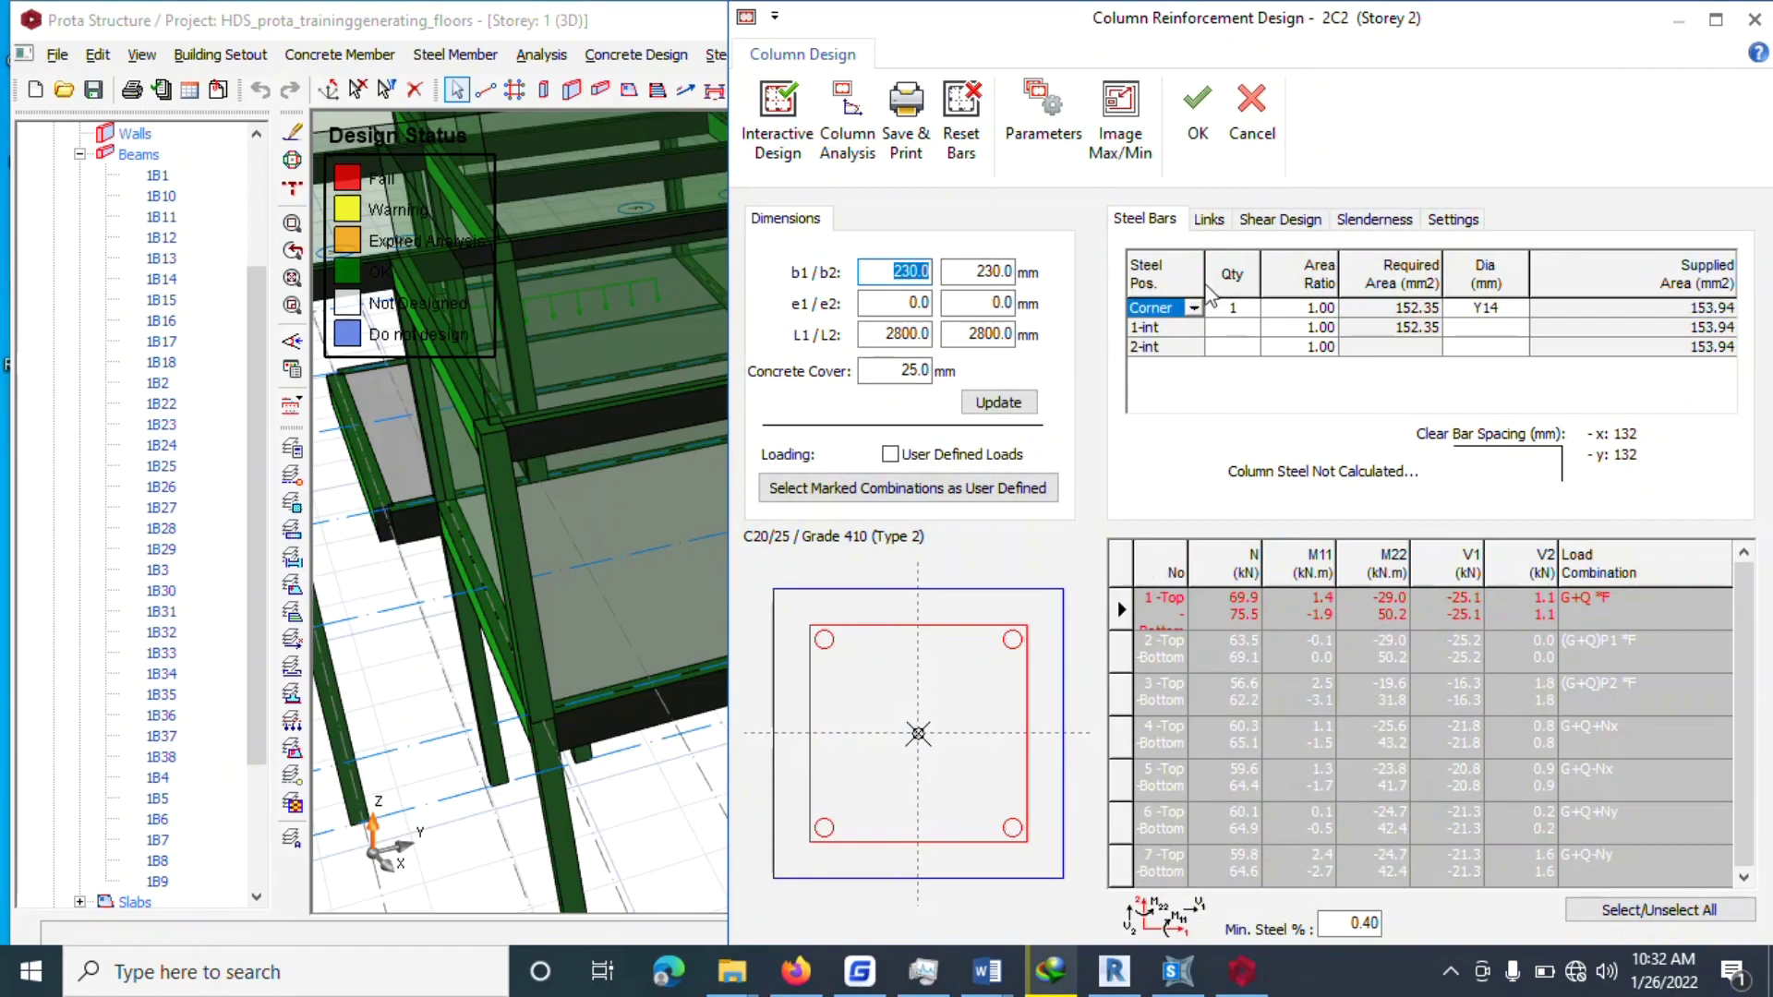
click(1251, 118)
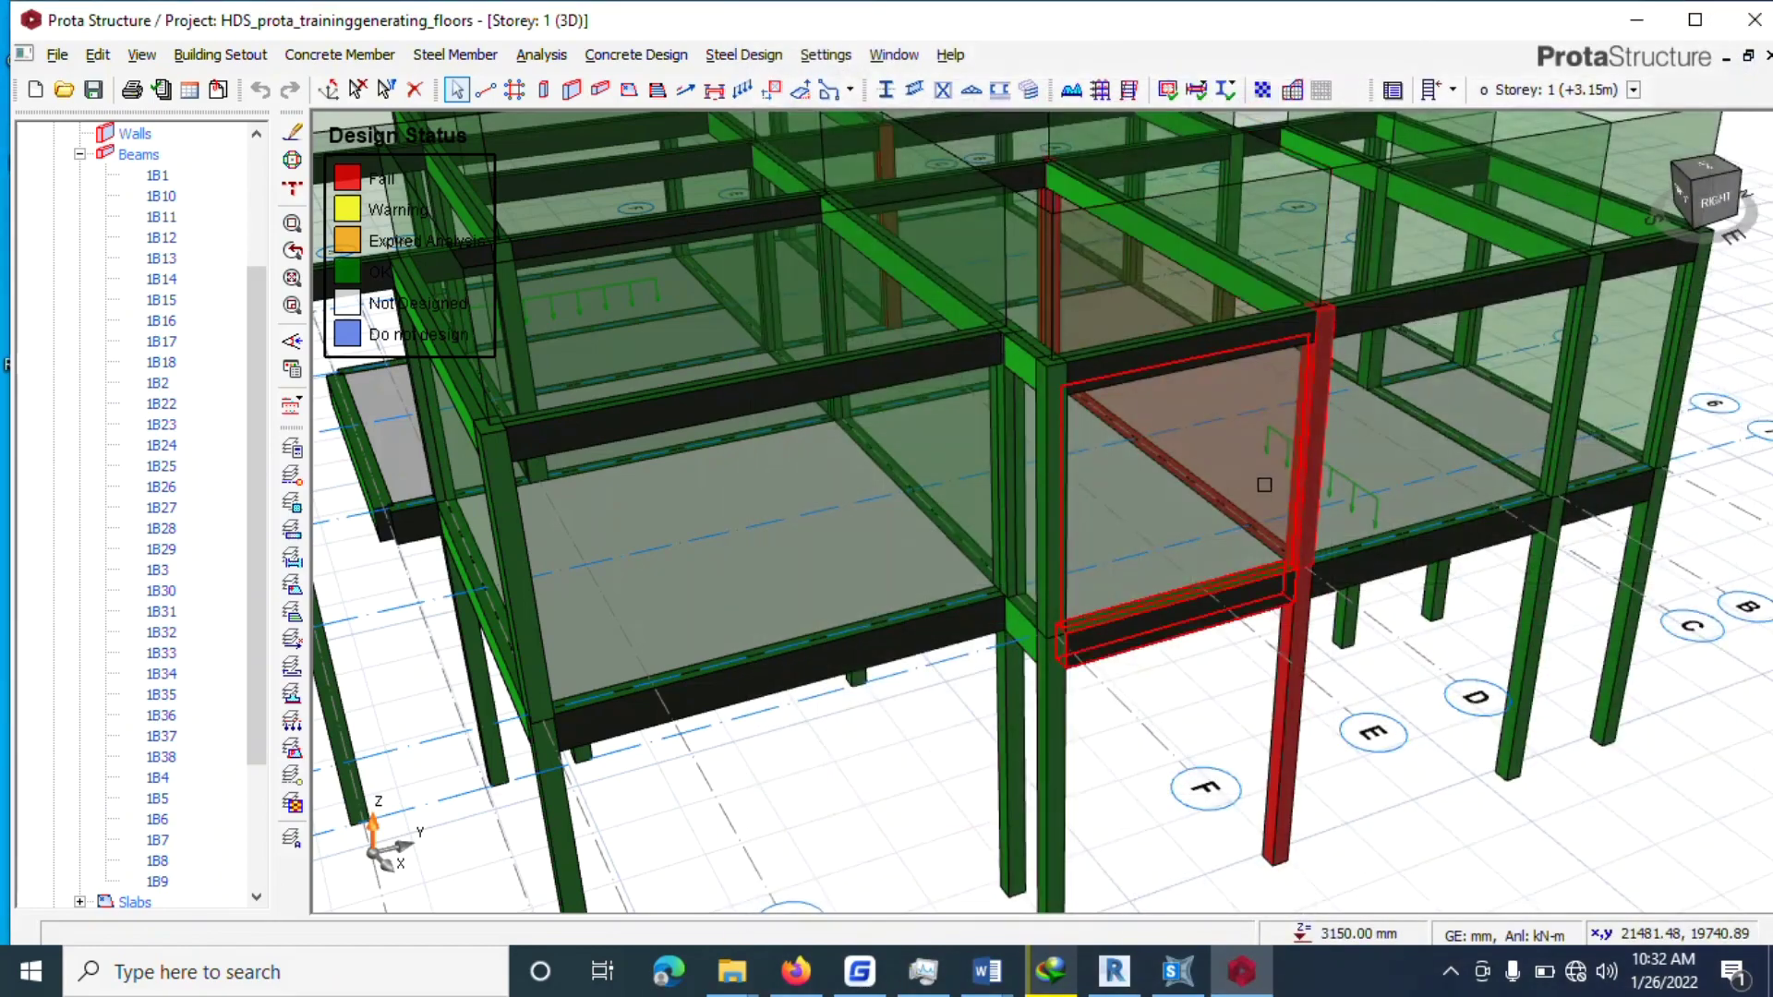
Open Beam Section Design for failed beam 1B5, add a 1Y16 support top bar at its axis 4 end and save.
right_drag(1254, 545, 1257, 419)
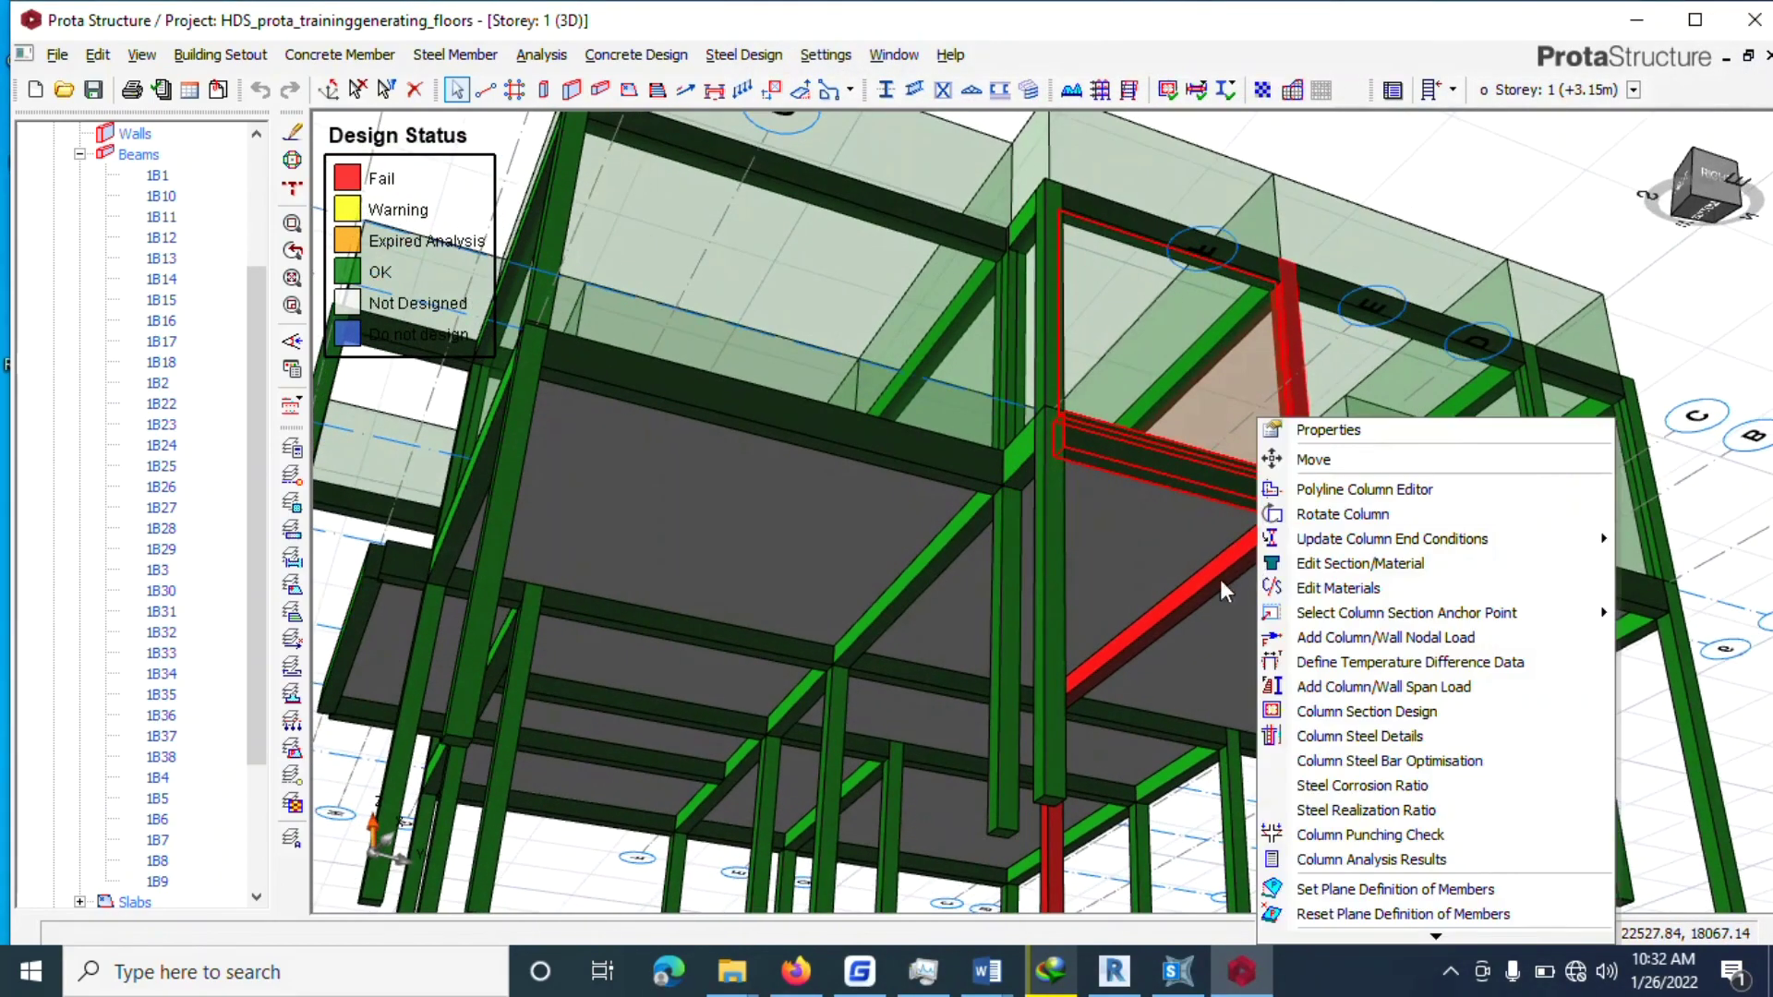
click(1224, 591)
right_click(1225, 591)
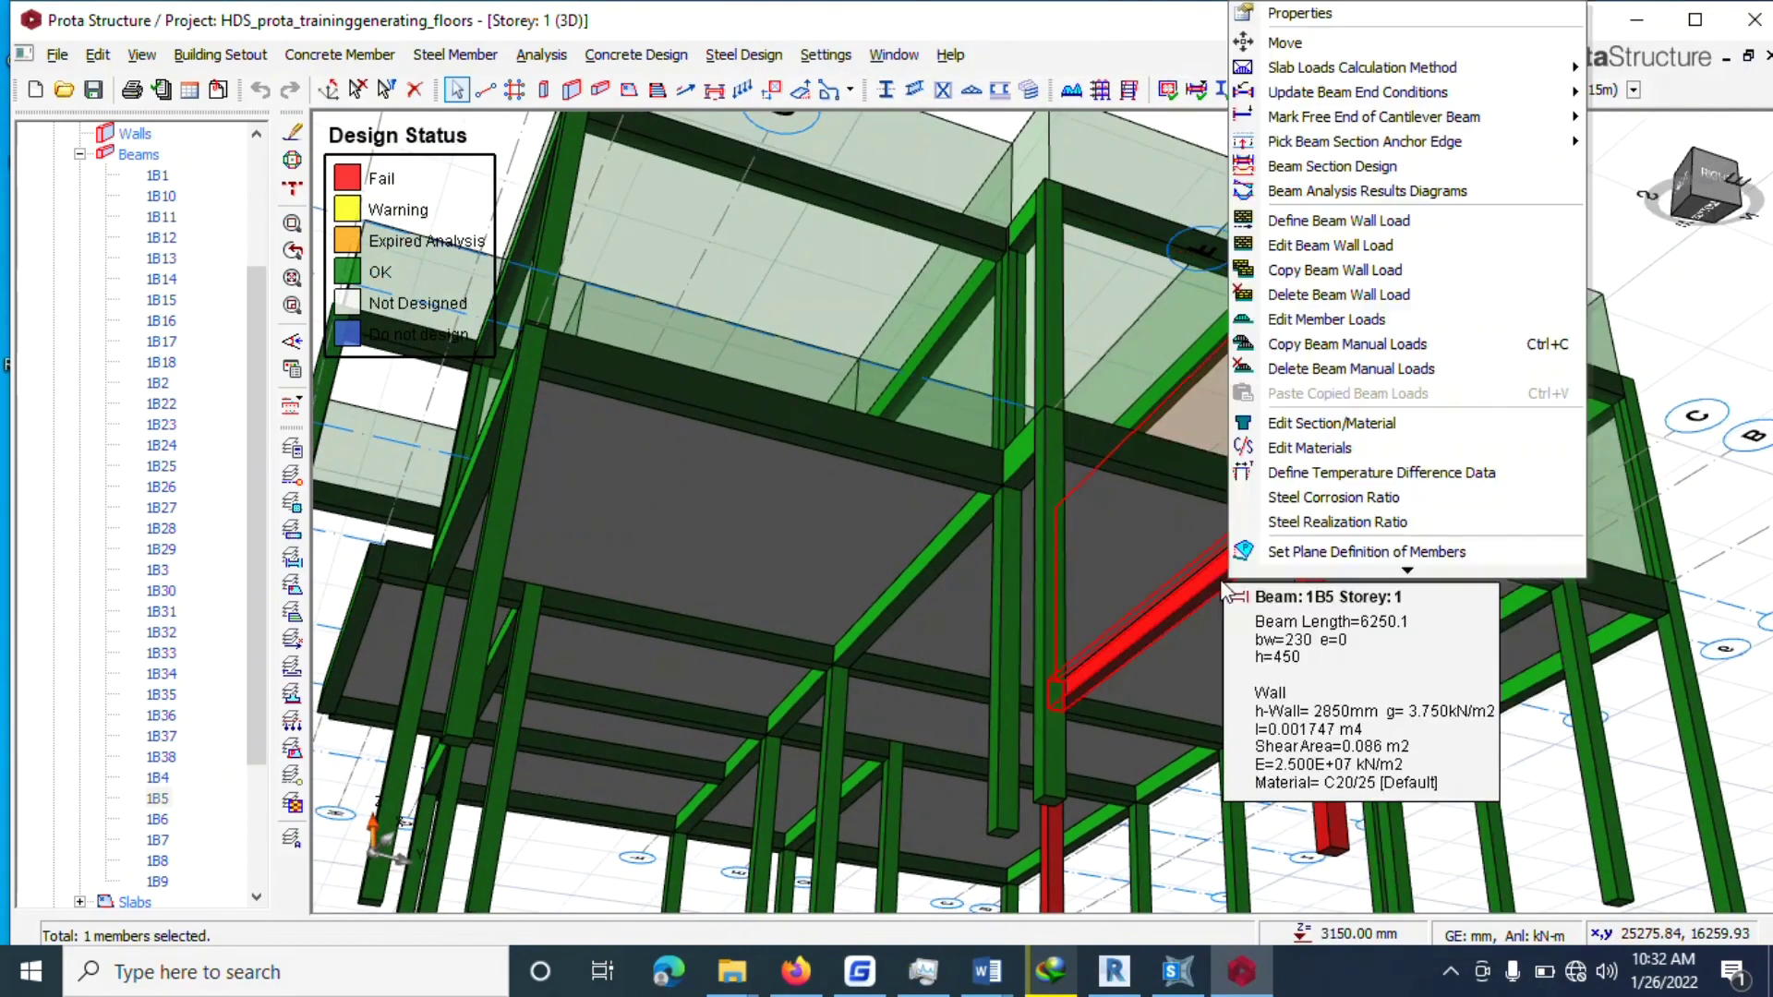
click(1363, 170)
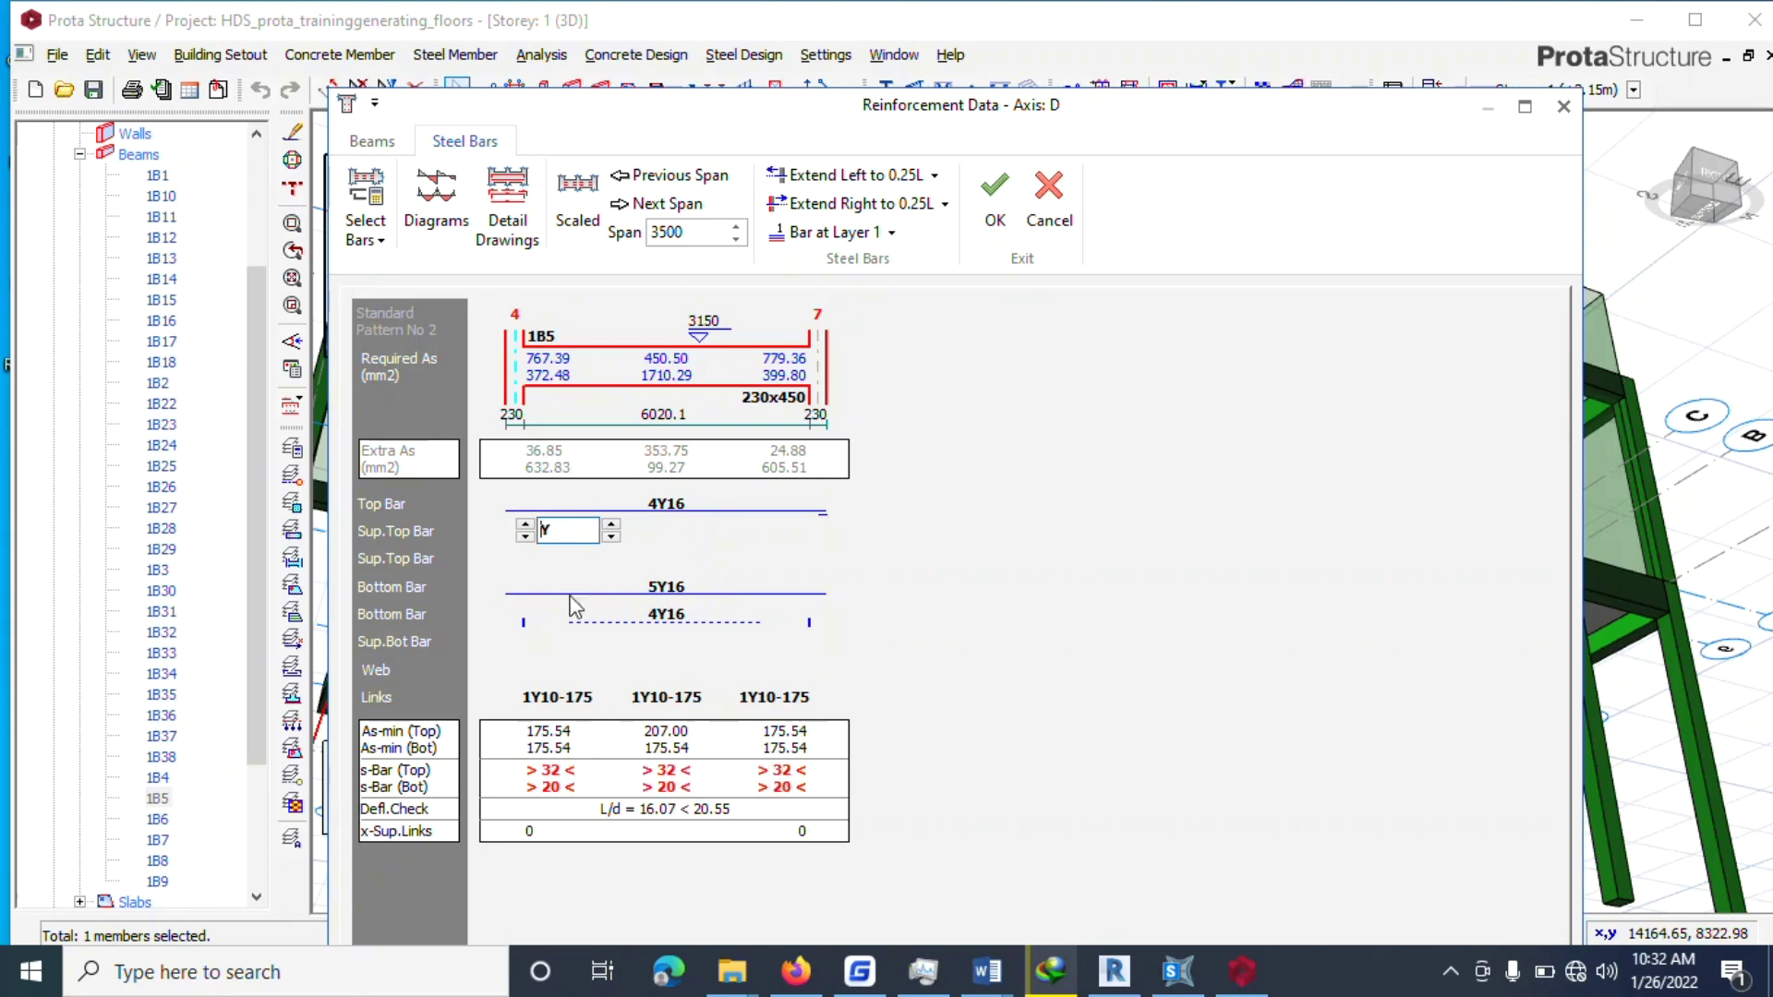
click(524, 525)
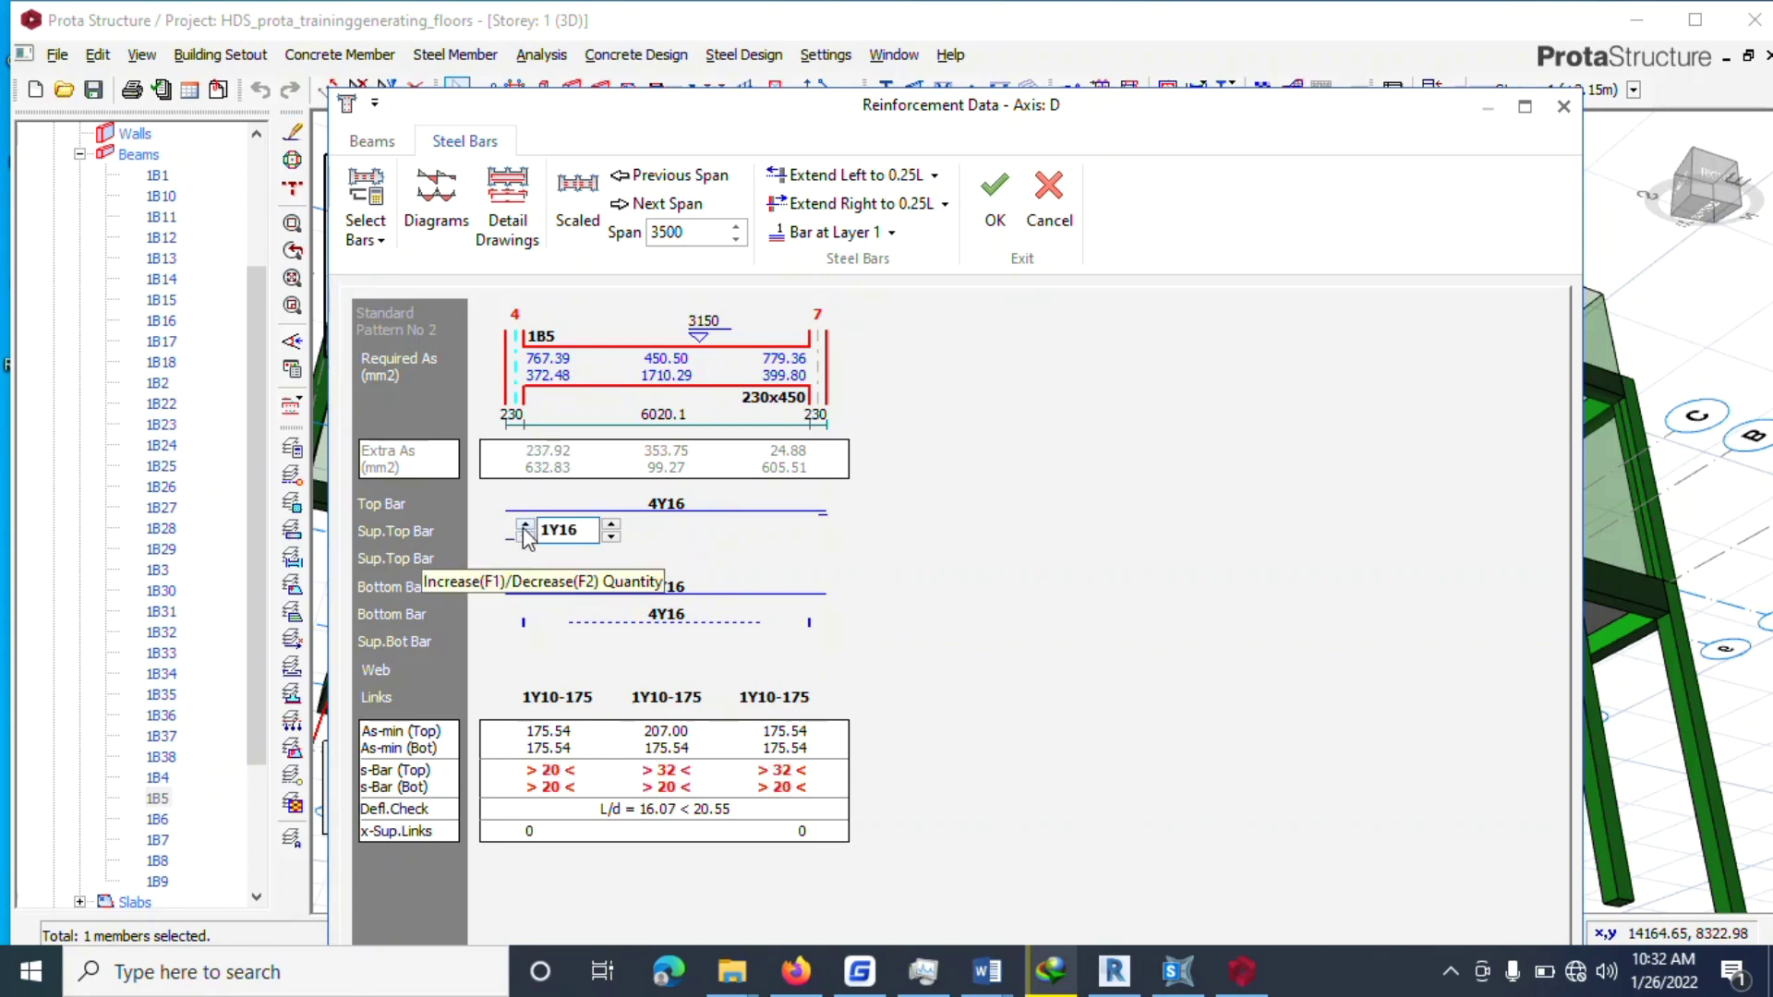
click(994, 199)
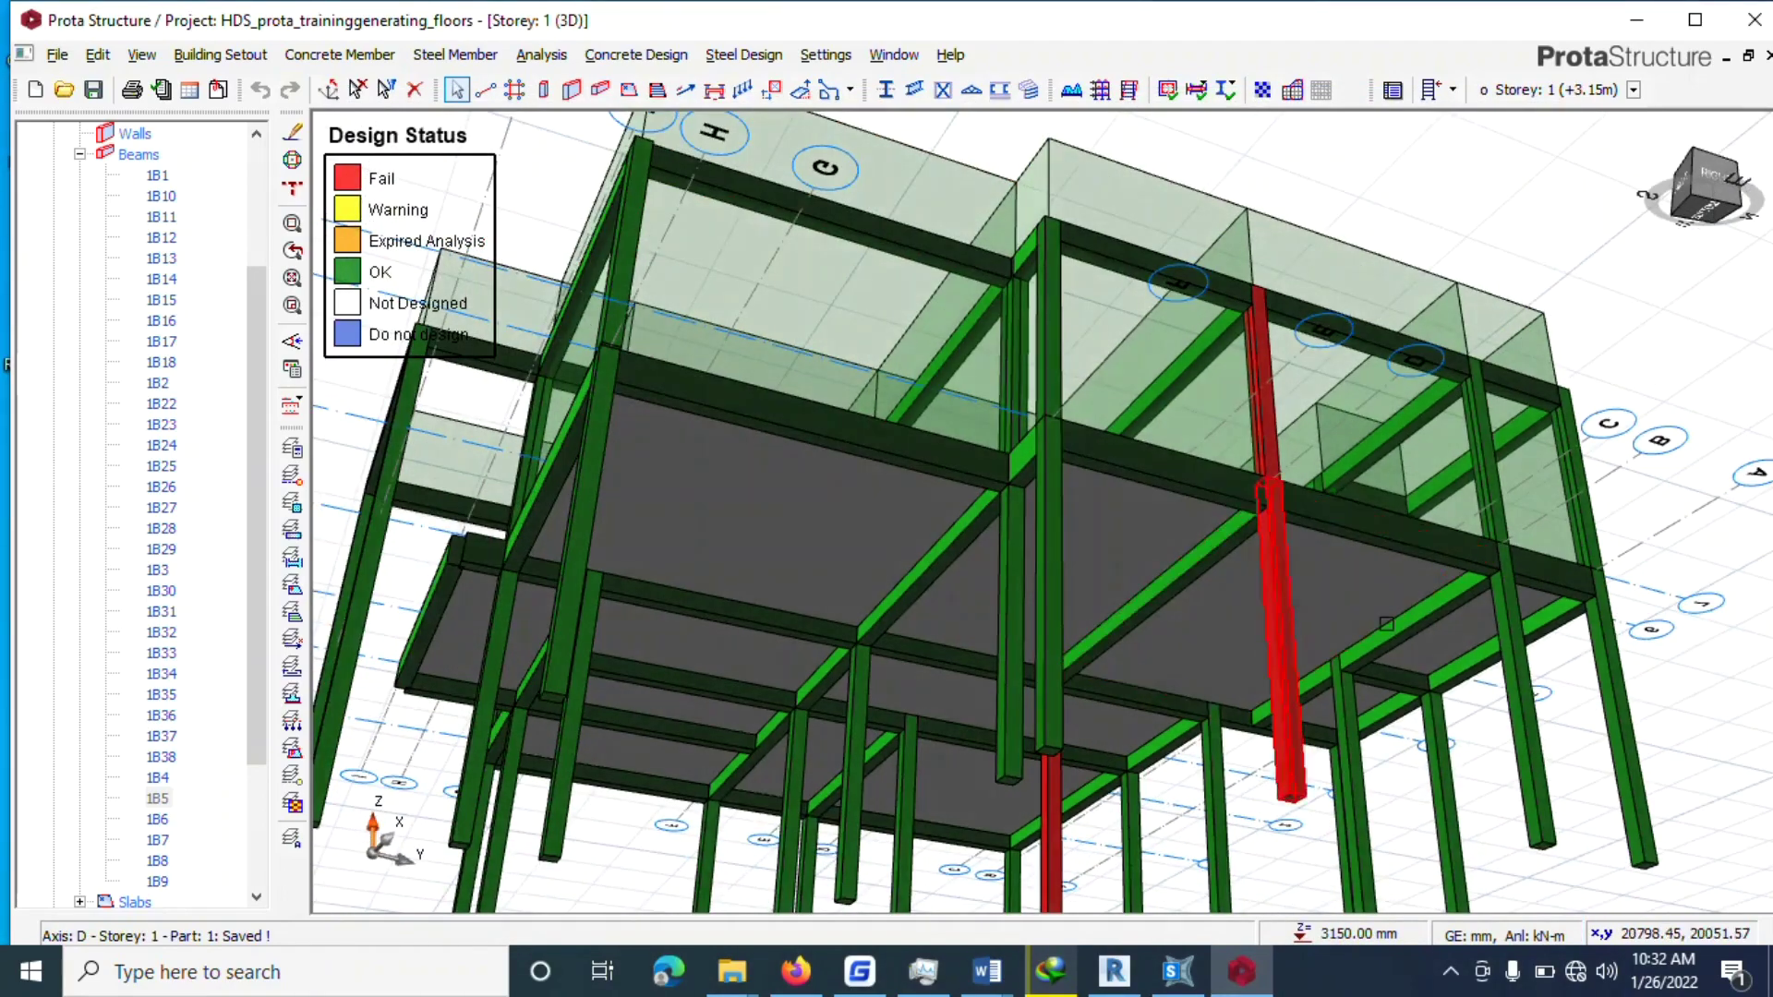
Open Column Section Design for the failed storey 2 column 2C18 and update its b1 dimension to 300 mm.
mouse_move(1386, 623)
middle_down()
mouse_move(1504, 634)
mouse_move(978, 772)
mouse_move(914, 677)
mouse_move(977, 758)
middle_up()
right_drag(977, 758, 985, 766)
scroll(983, 766, up, 2)
click(950, 807)
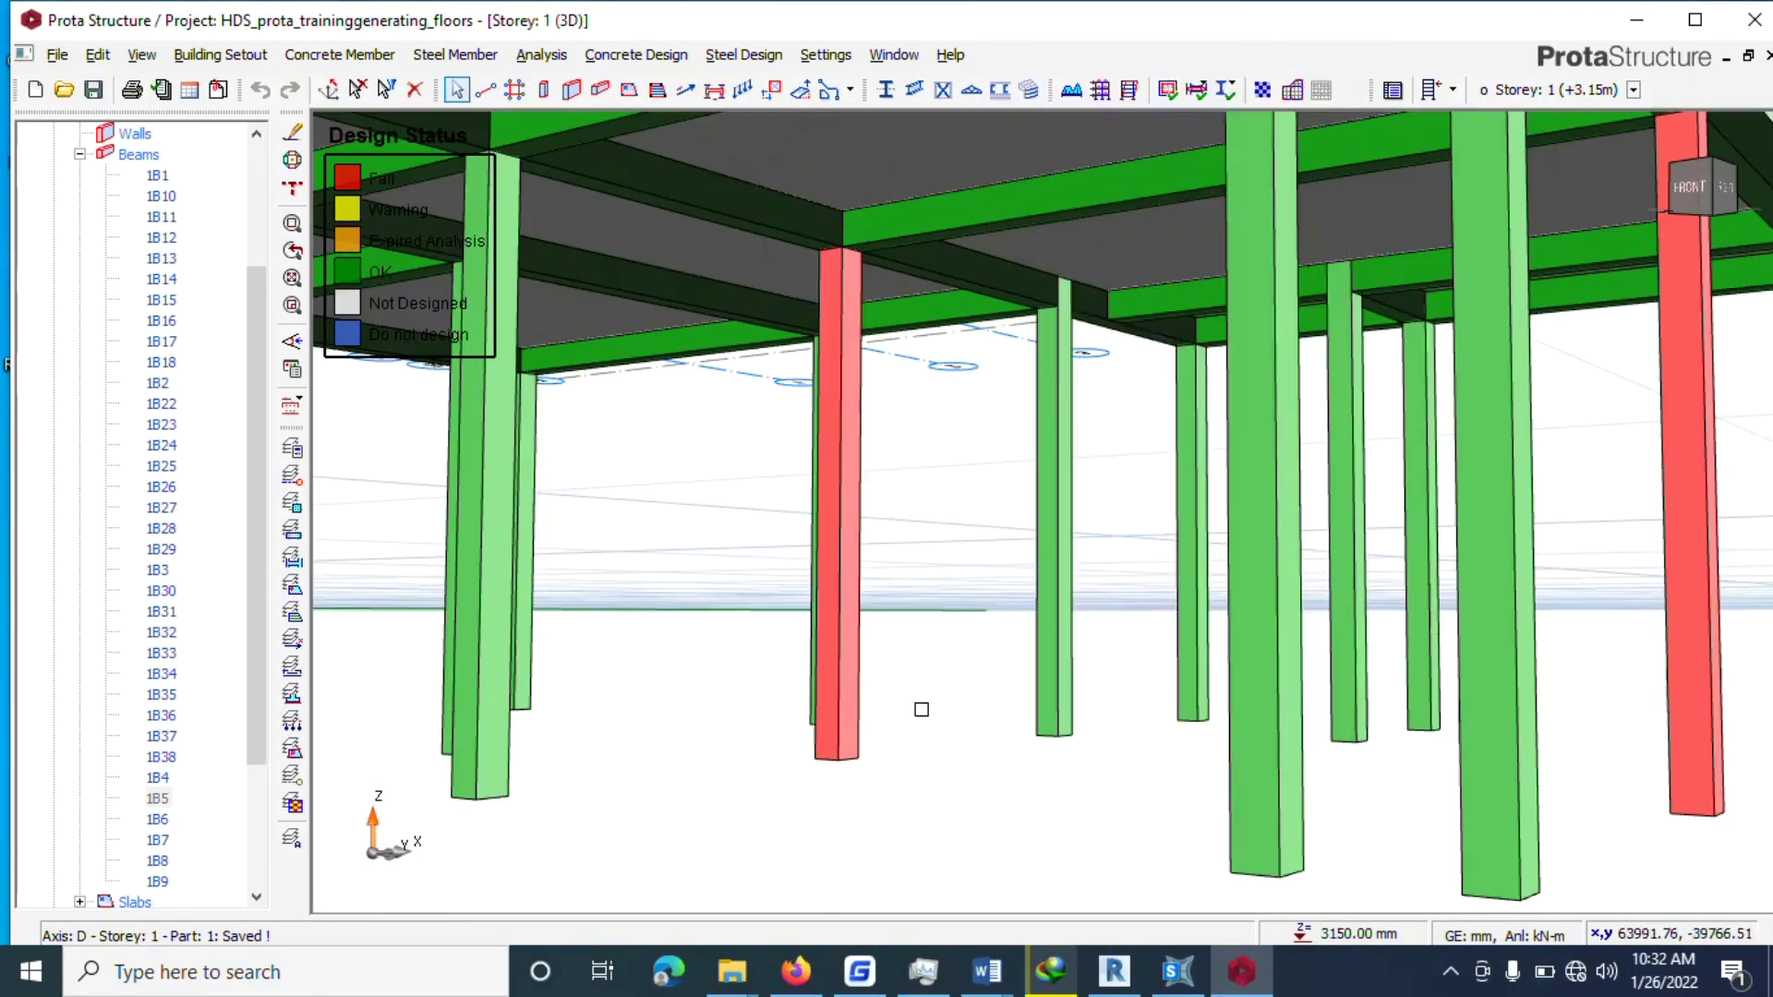
scroll(834, 698, down, 2)
right_drag(834, 697, 798, 667)
right_drag(768, 469, 749, 514)
mouse_move(792, 622)
right_down()
mouse_move(773, 661)
mouse_move(784, 705)
mouse_move(930, 562)
mouse_move(1129, 571)
mouse_move(955, 569)
right_up()
scroll(914, 405, up, 5)
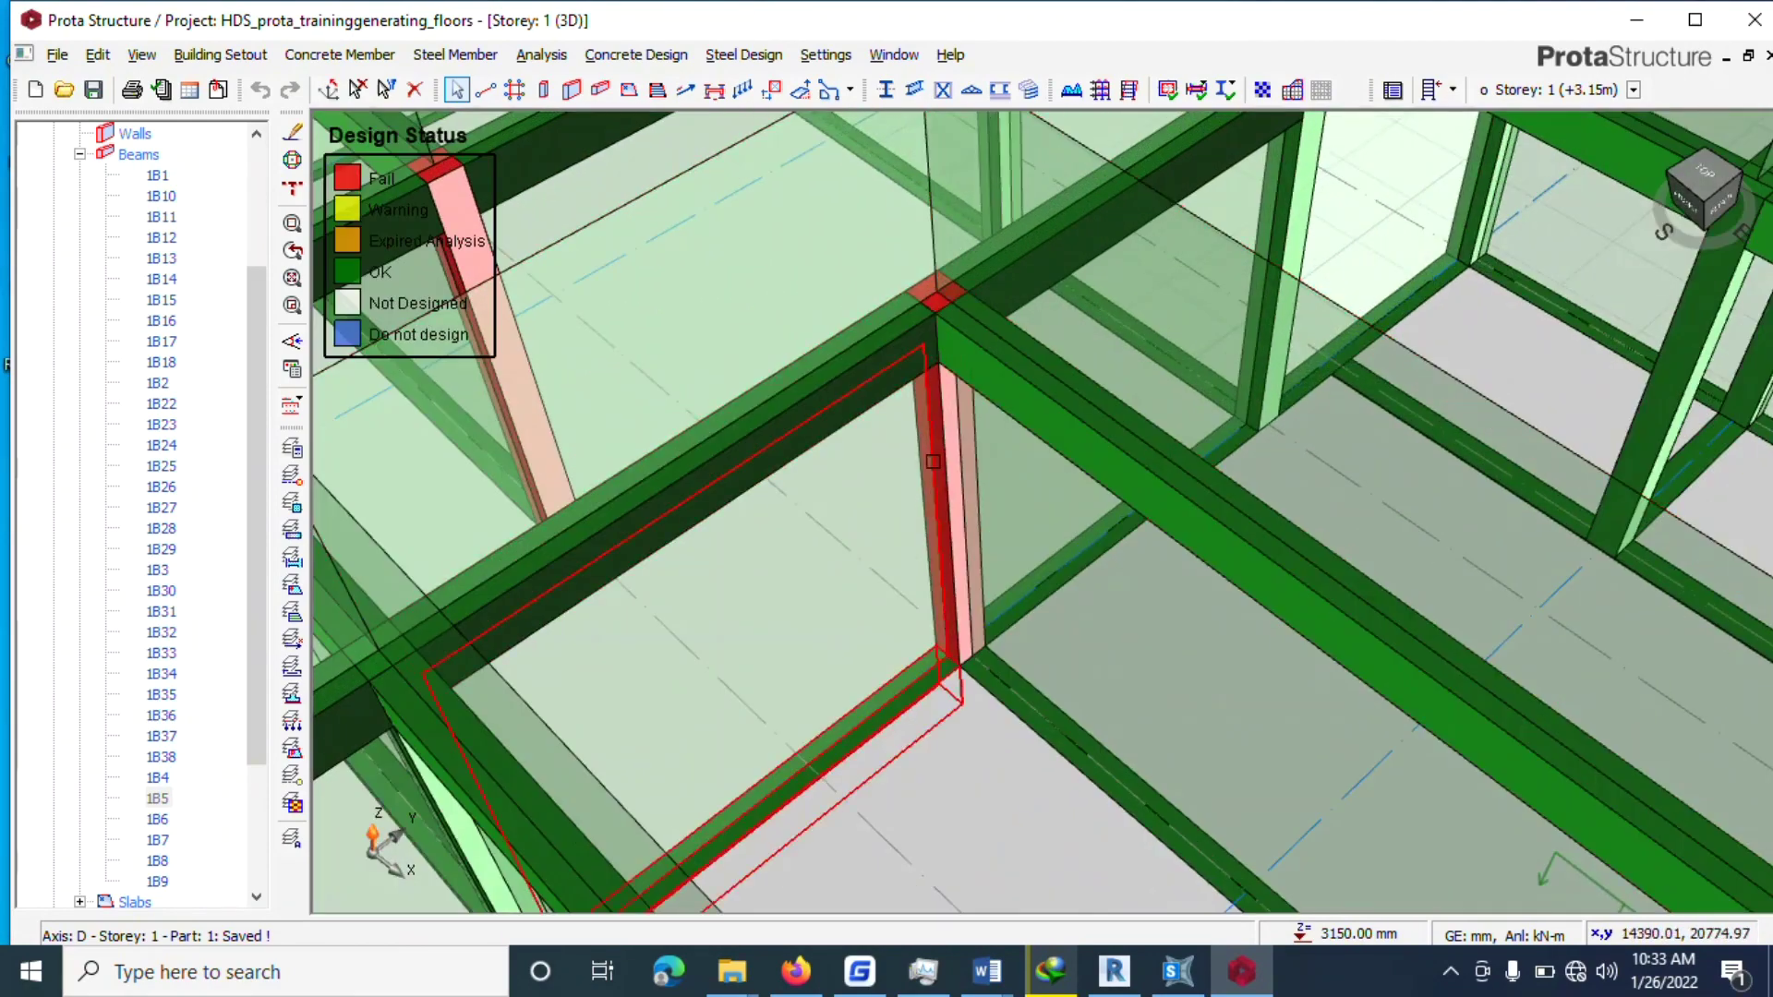
click(947, 475)
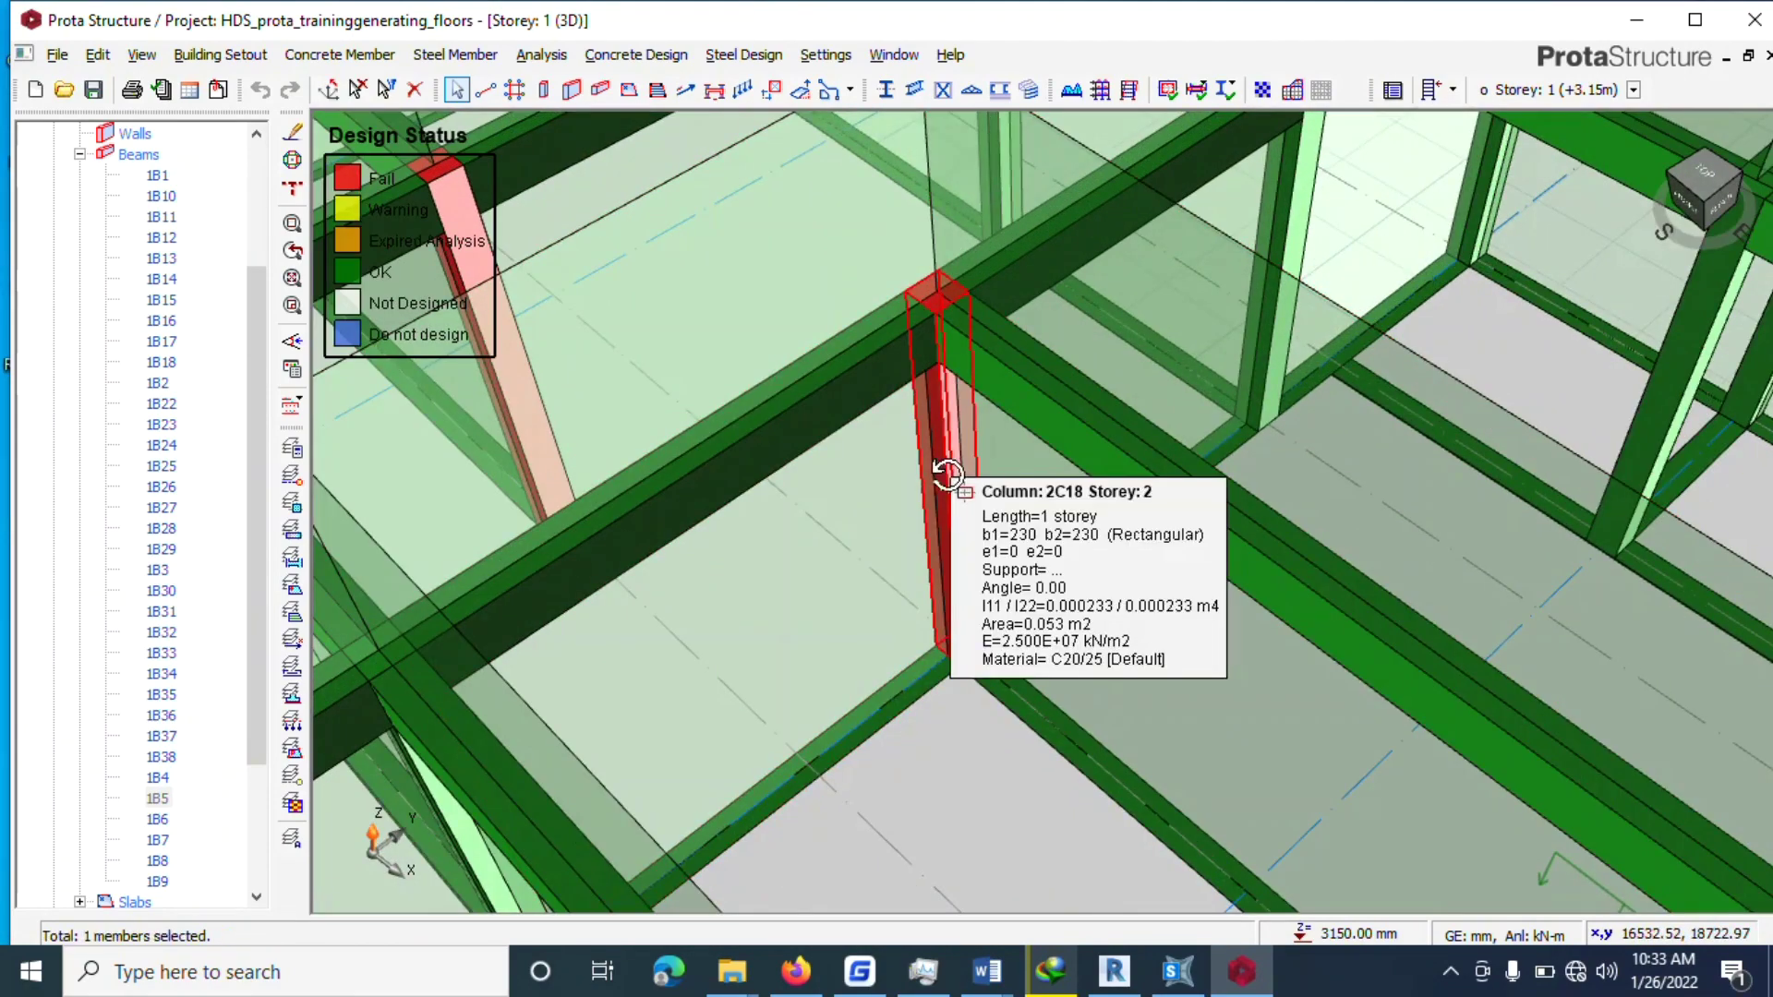
right_click(951, 477)
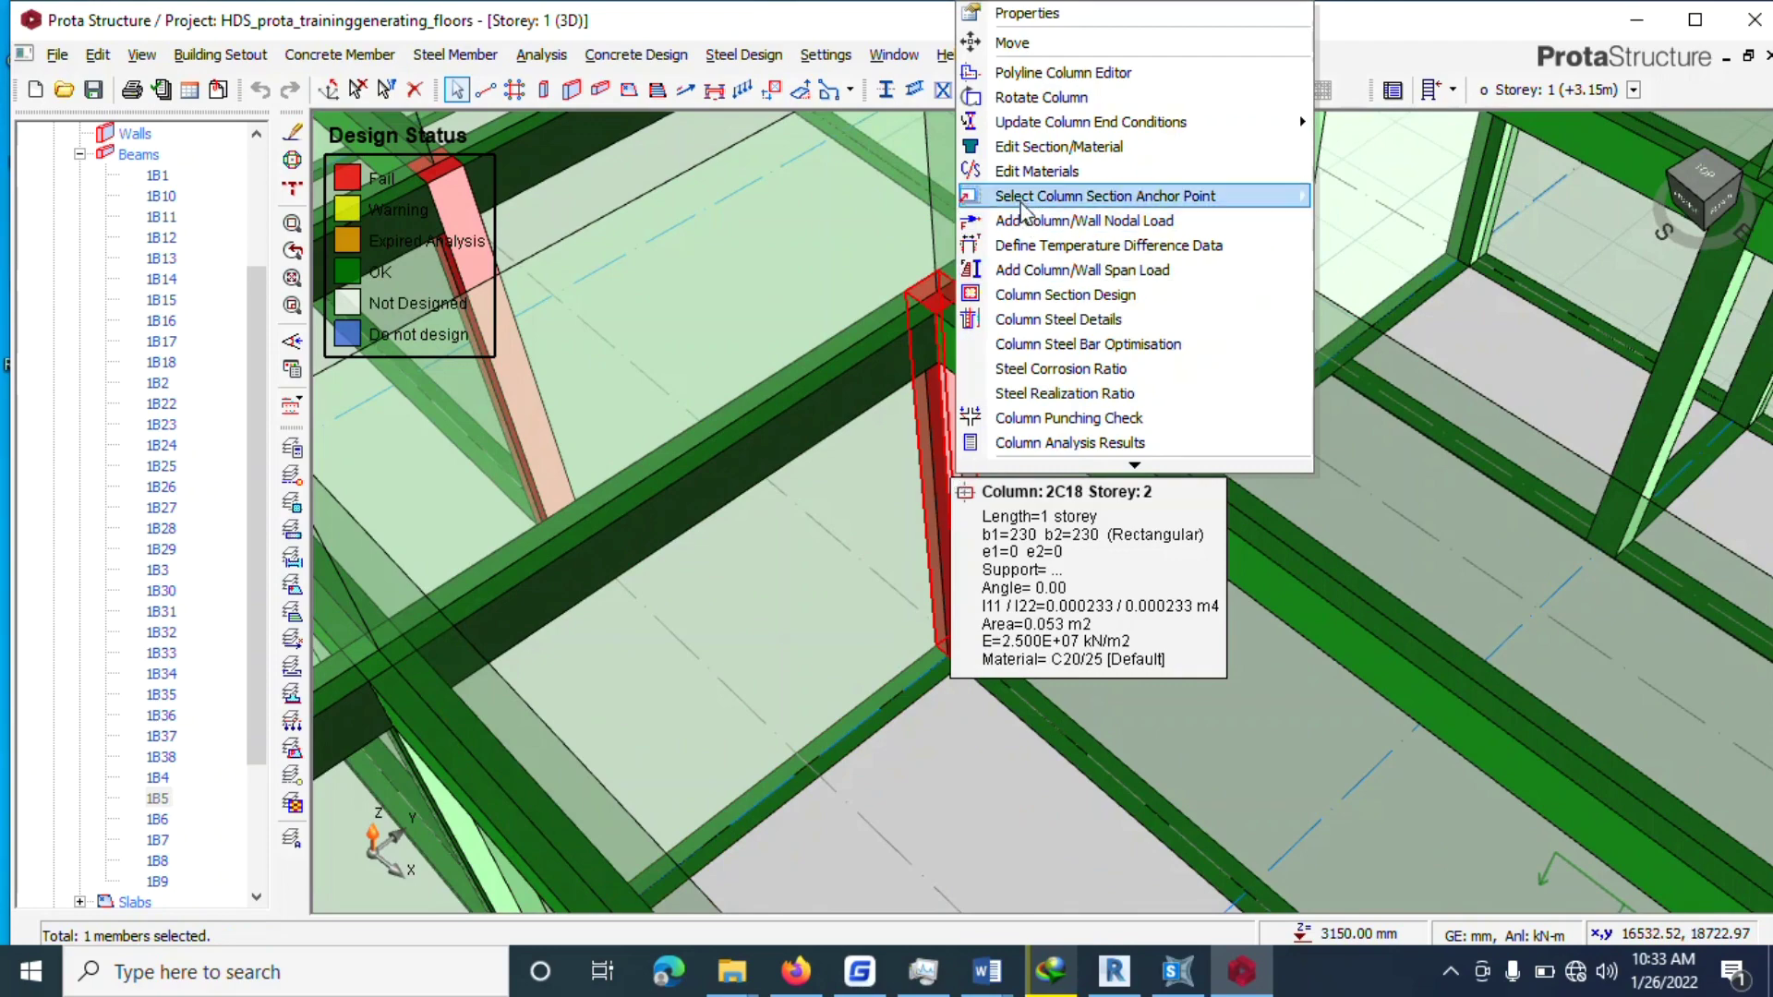
click(1009, 290)
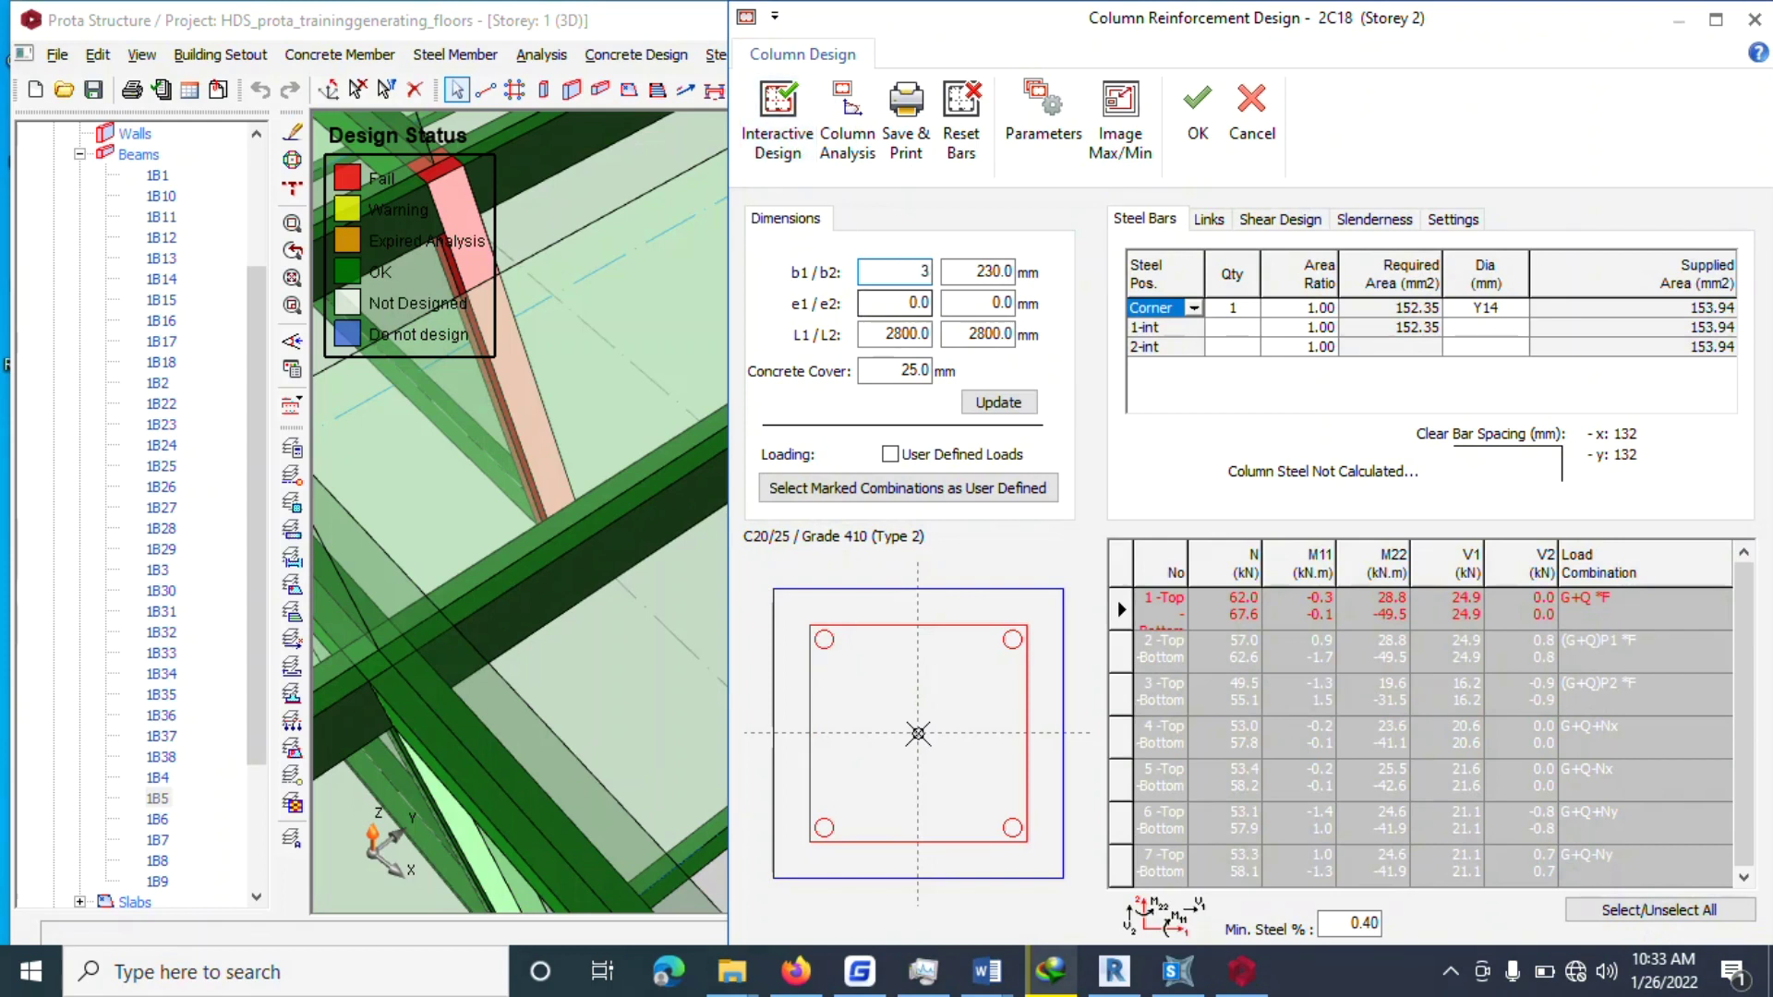
click(1002, 404)
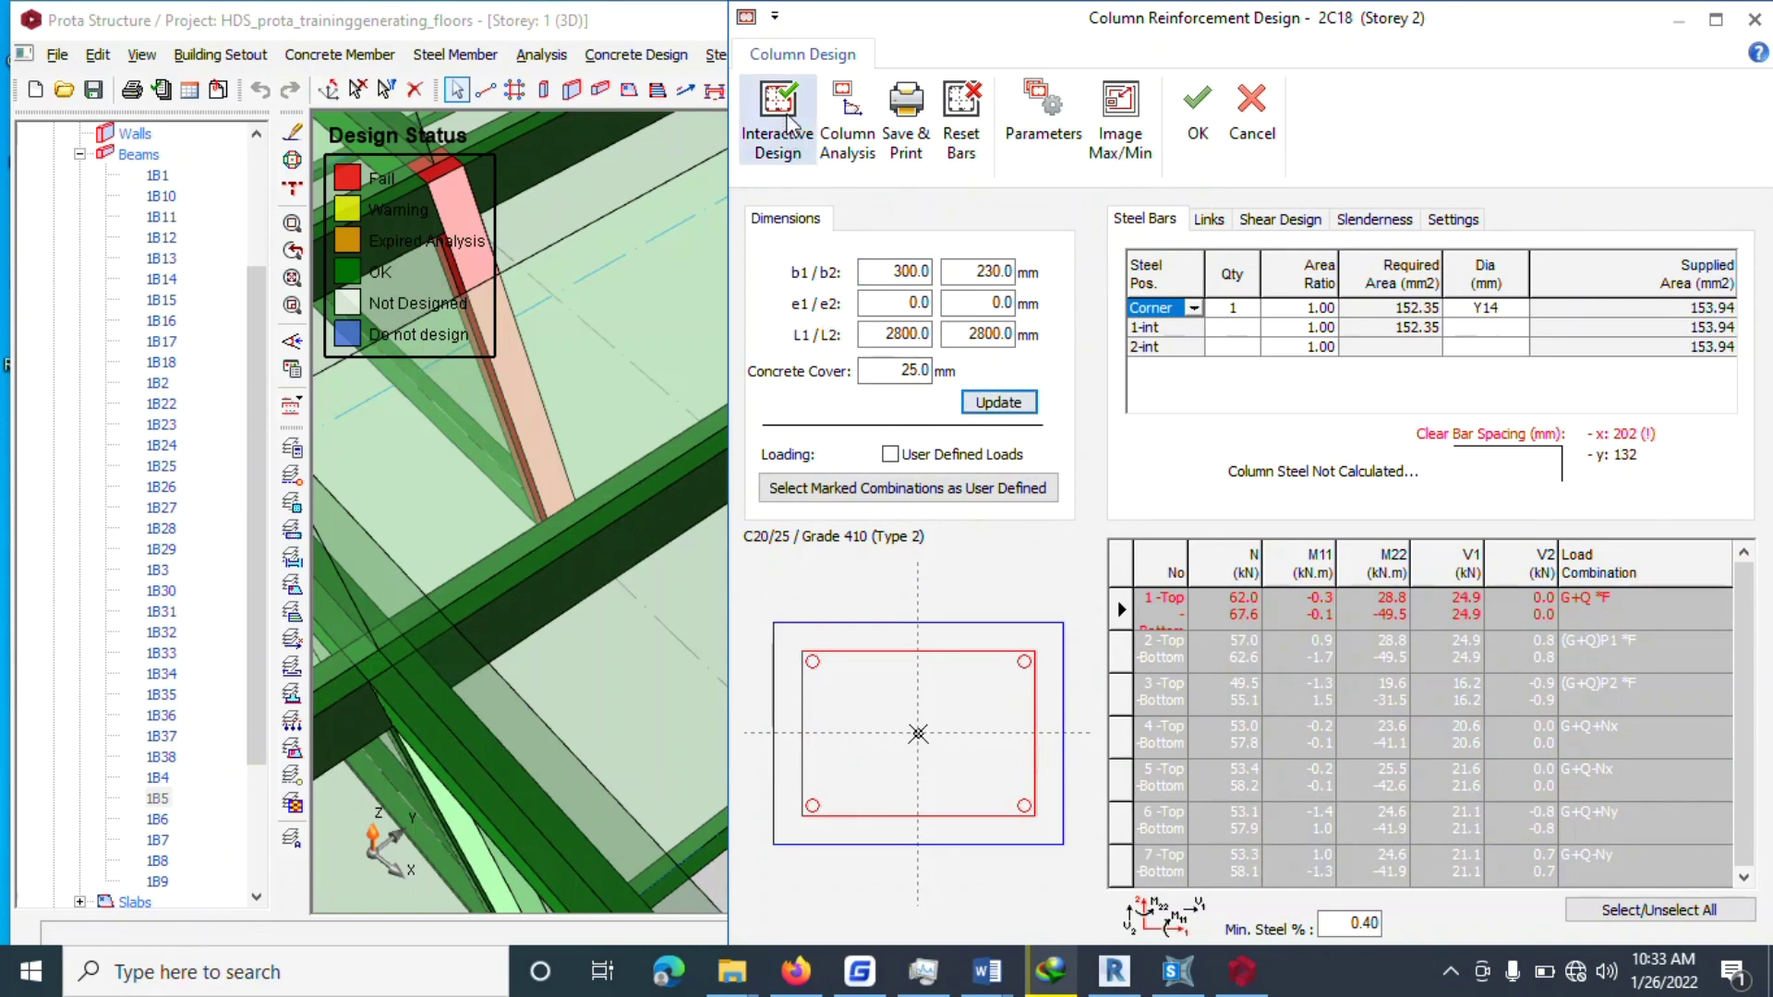
Run Interactive Design on column 2C18, reset its bars, rerun the design on the 300 x 230 mm section and save it.
click(780, 123)
click(1588, 195)
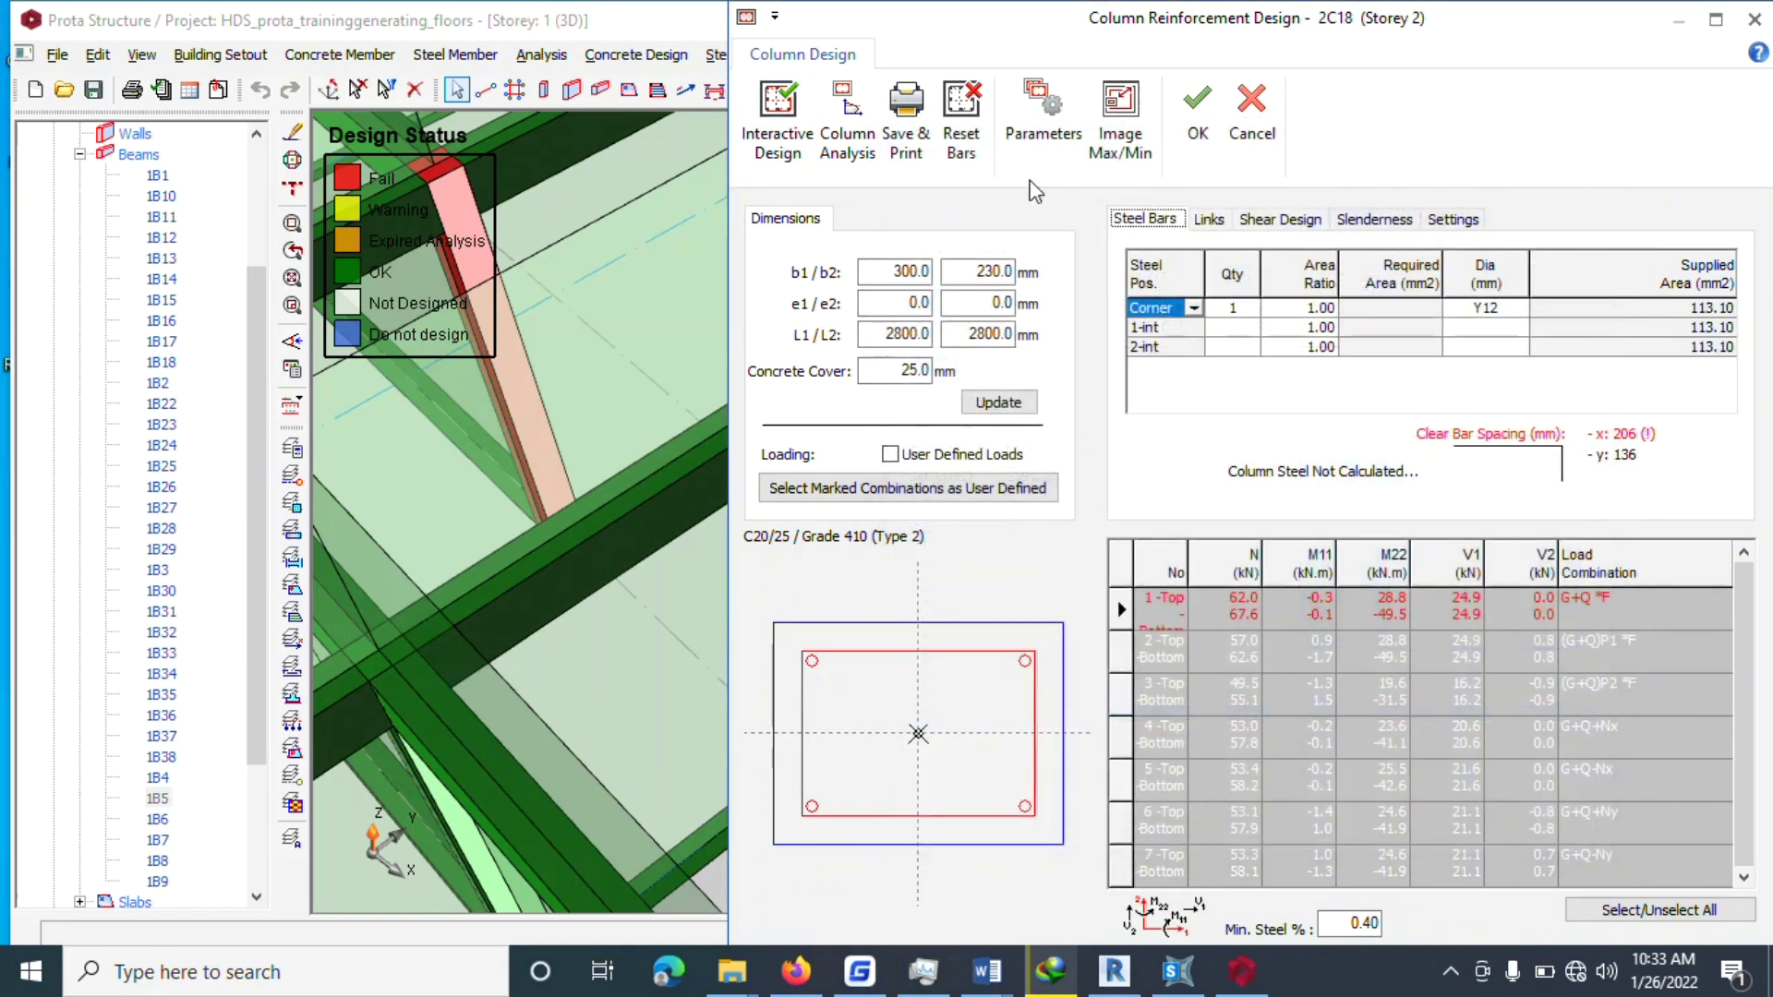
click(958, 138)
click(783, 133)
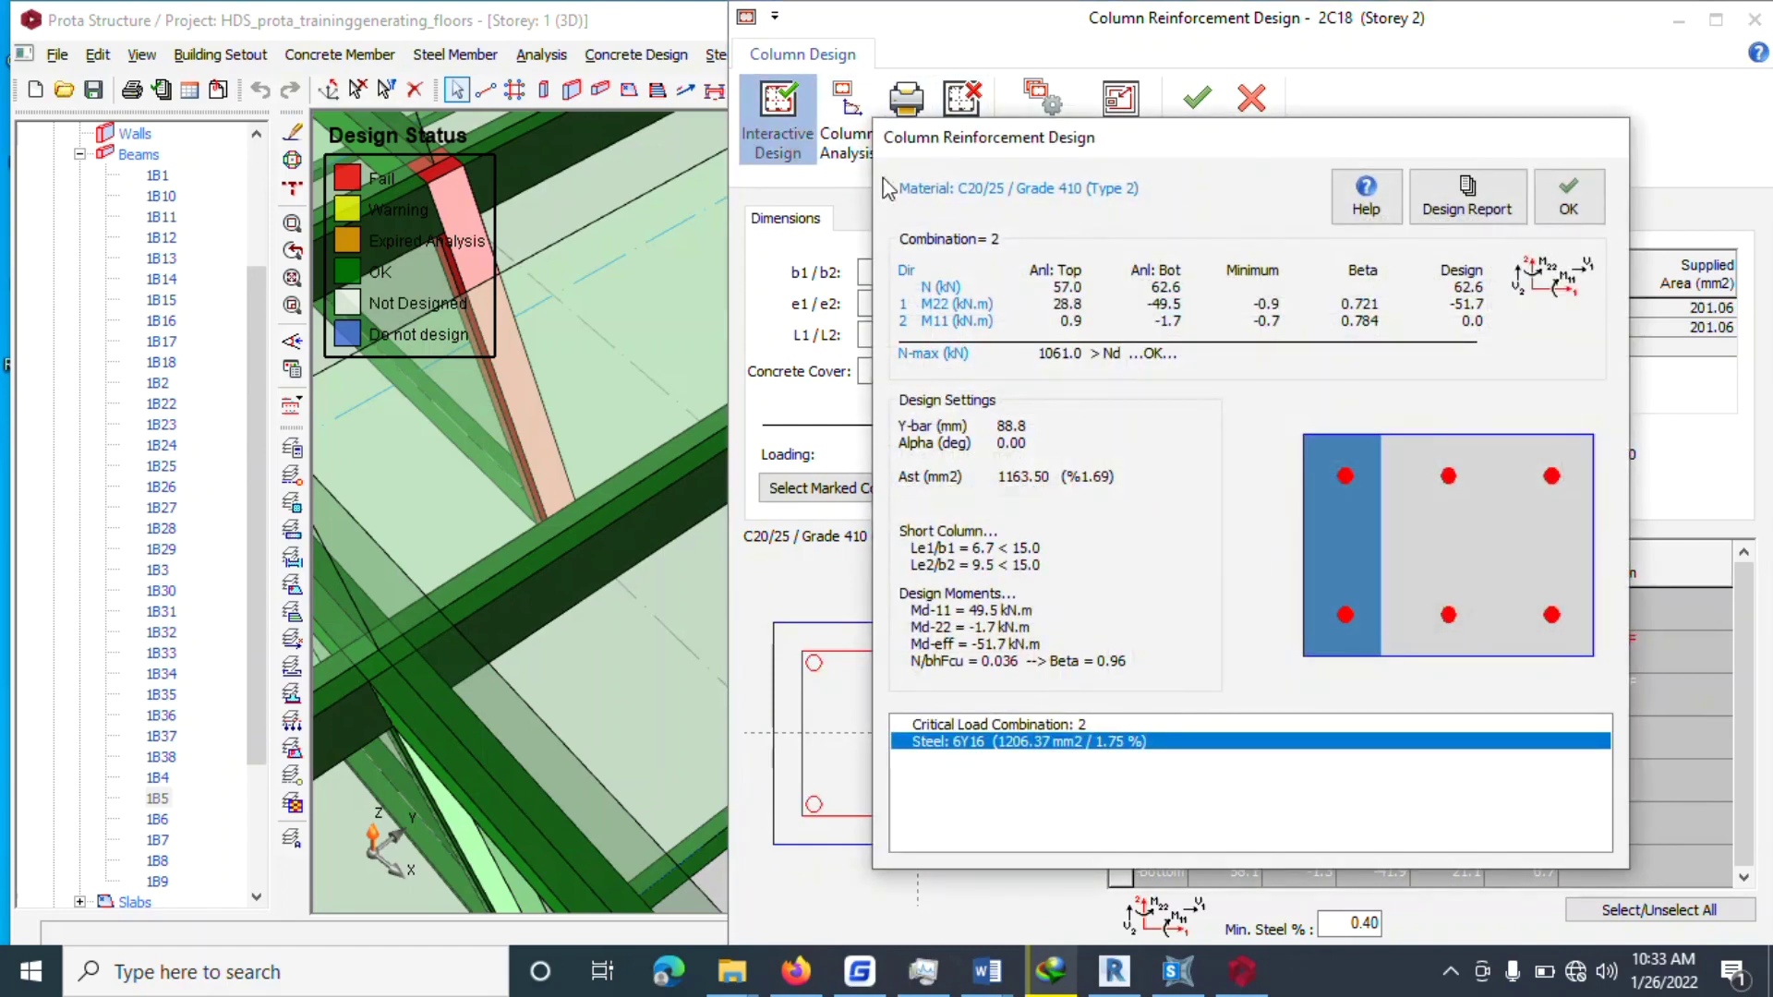
click(1568, 196)
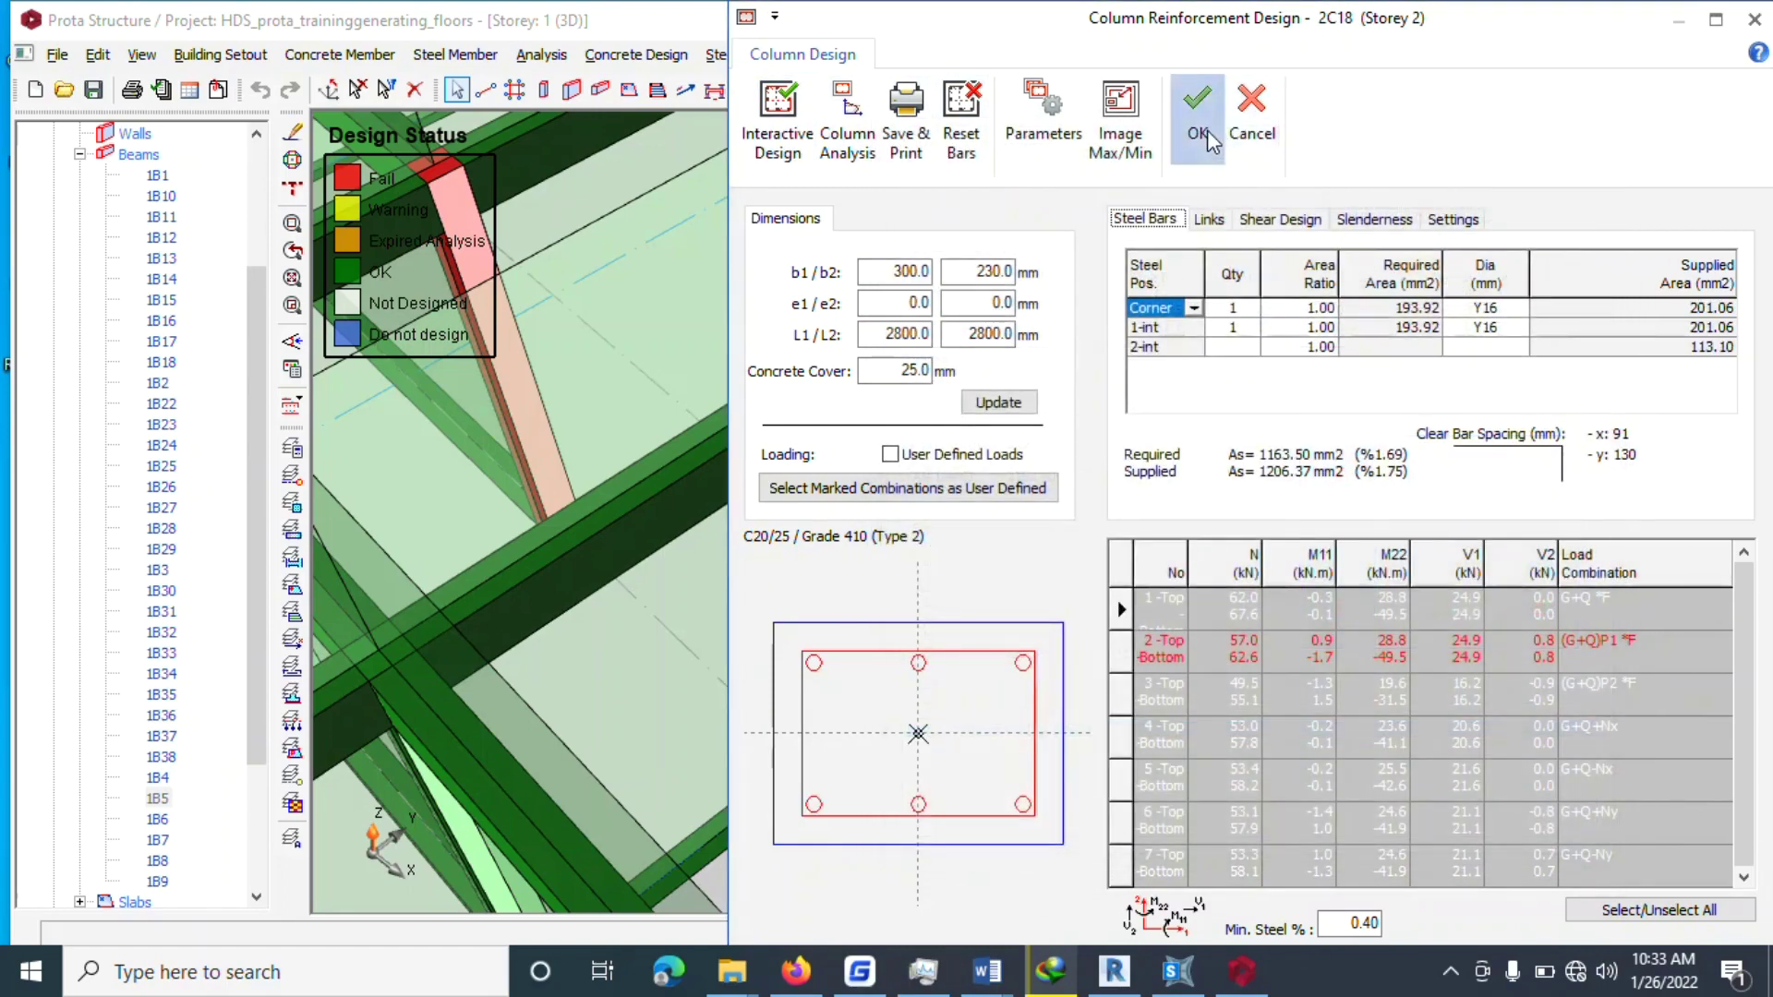
click(1194, 148)
scroll(1064, 417, down, 3)
right_click(1036, 654)
click(1067, 559)
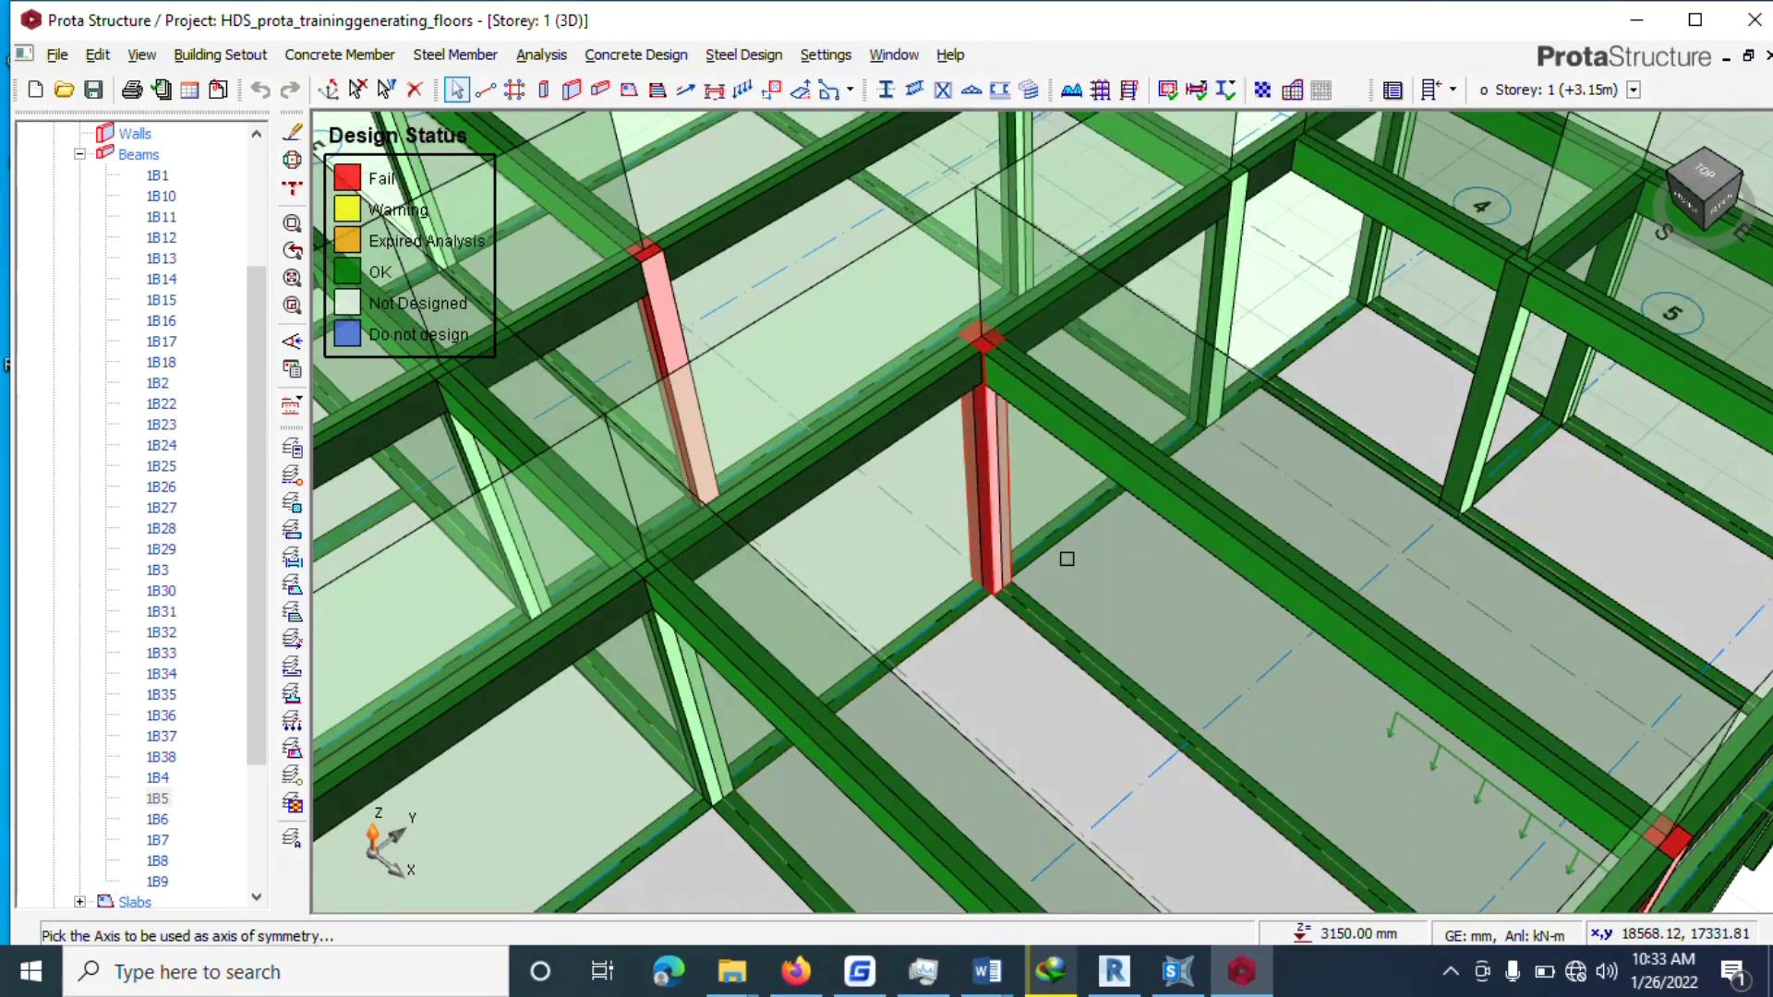
scroll(992, 470, down, 3)
right_drag(1023, 628, 1056, 364)
key(Escape)
key(Escape)
Open Column Section Design for the failed storey 1 column 1C18 and update its b1 dimension to 300 mm.
scroll(1017, 765, down, 3)
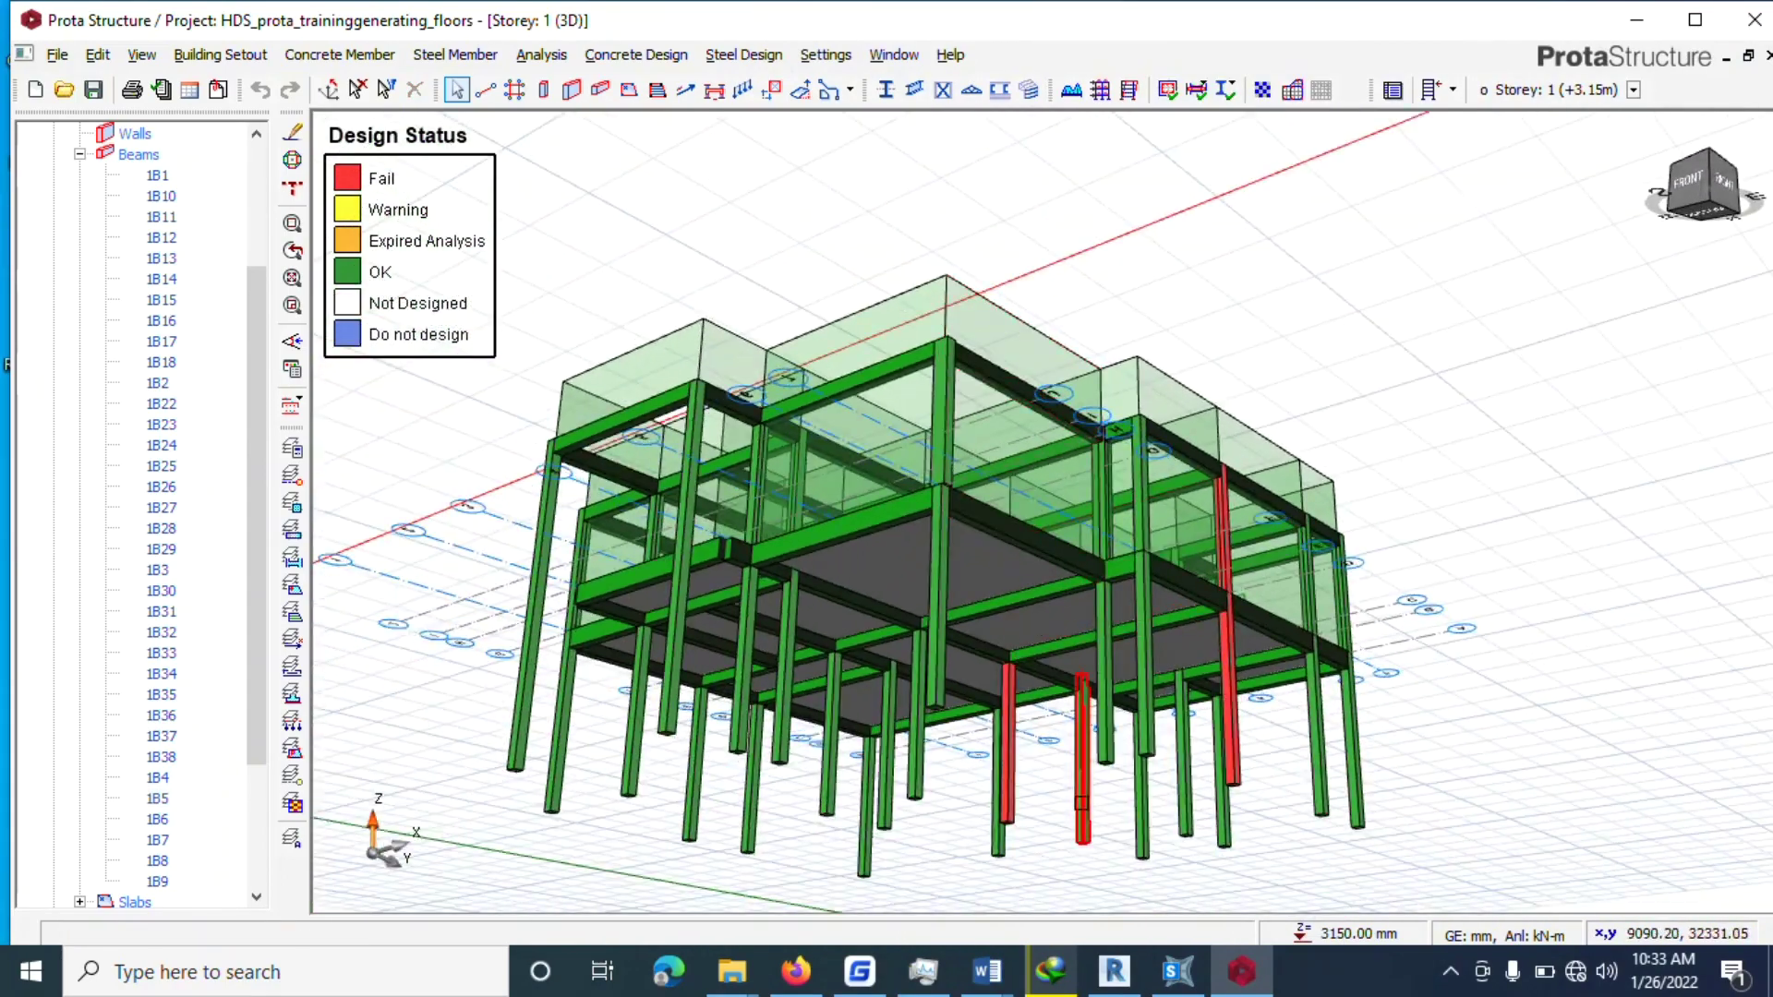
click(1012, 764)
right_click(1014, 772)
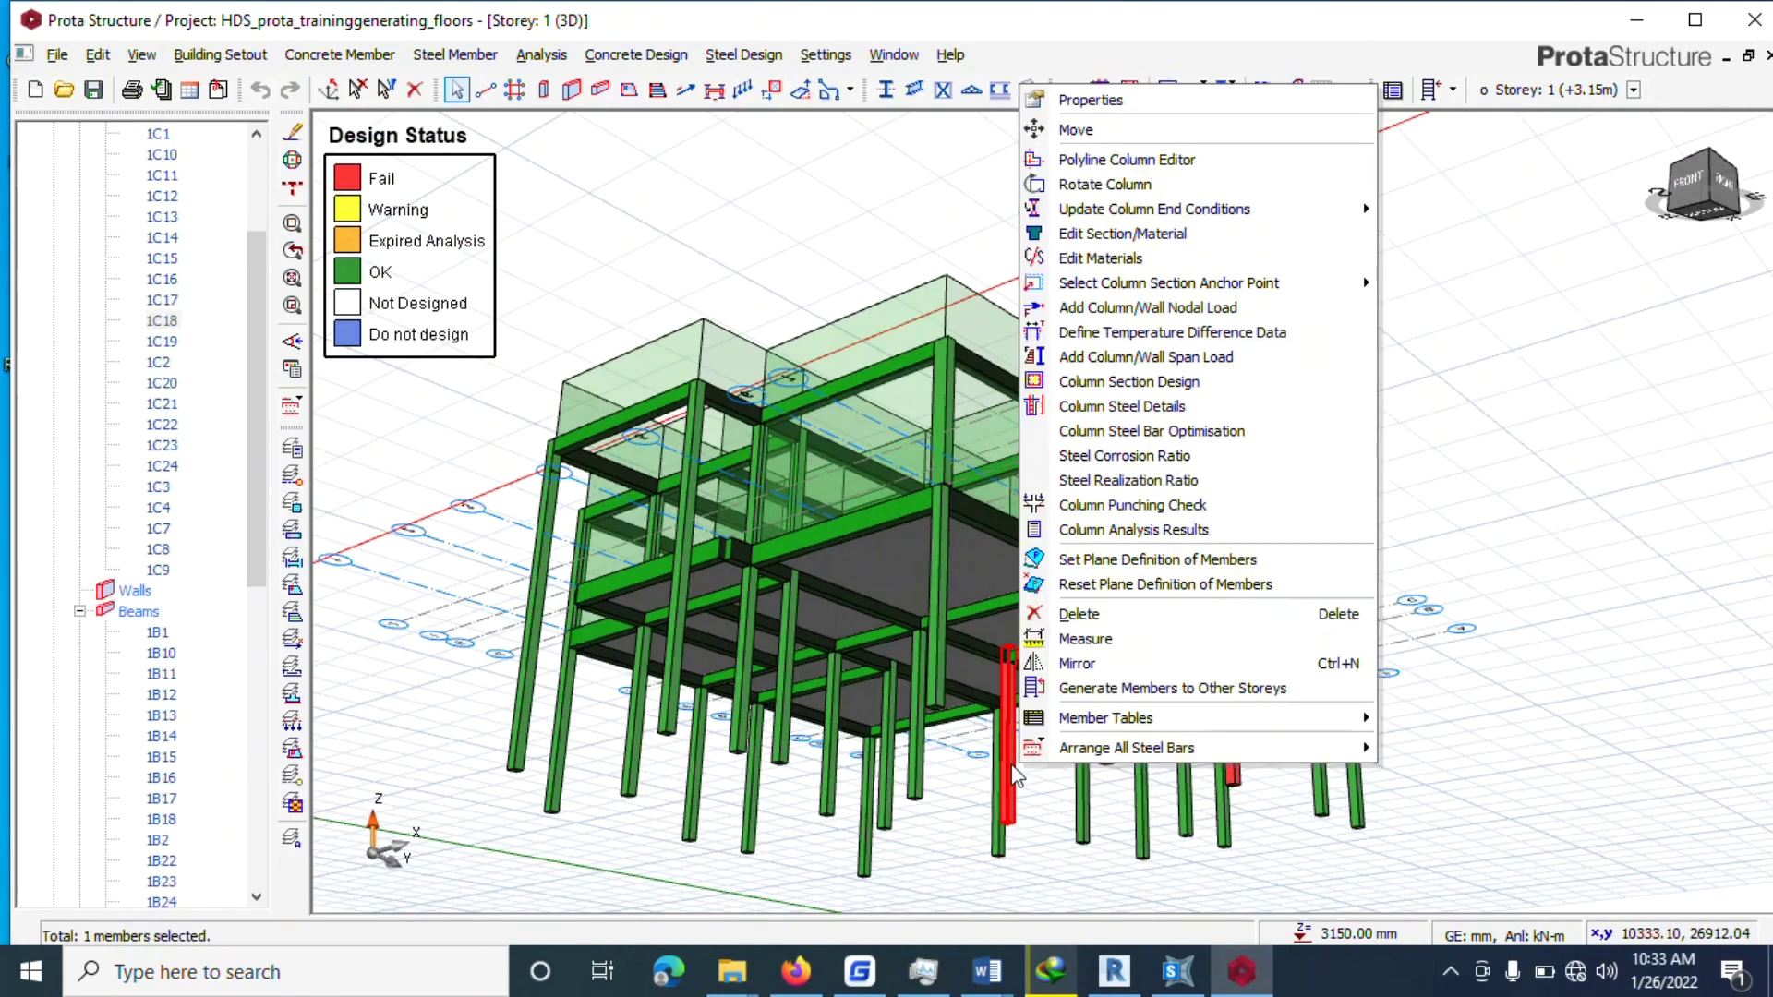
click(1080, 382)
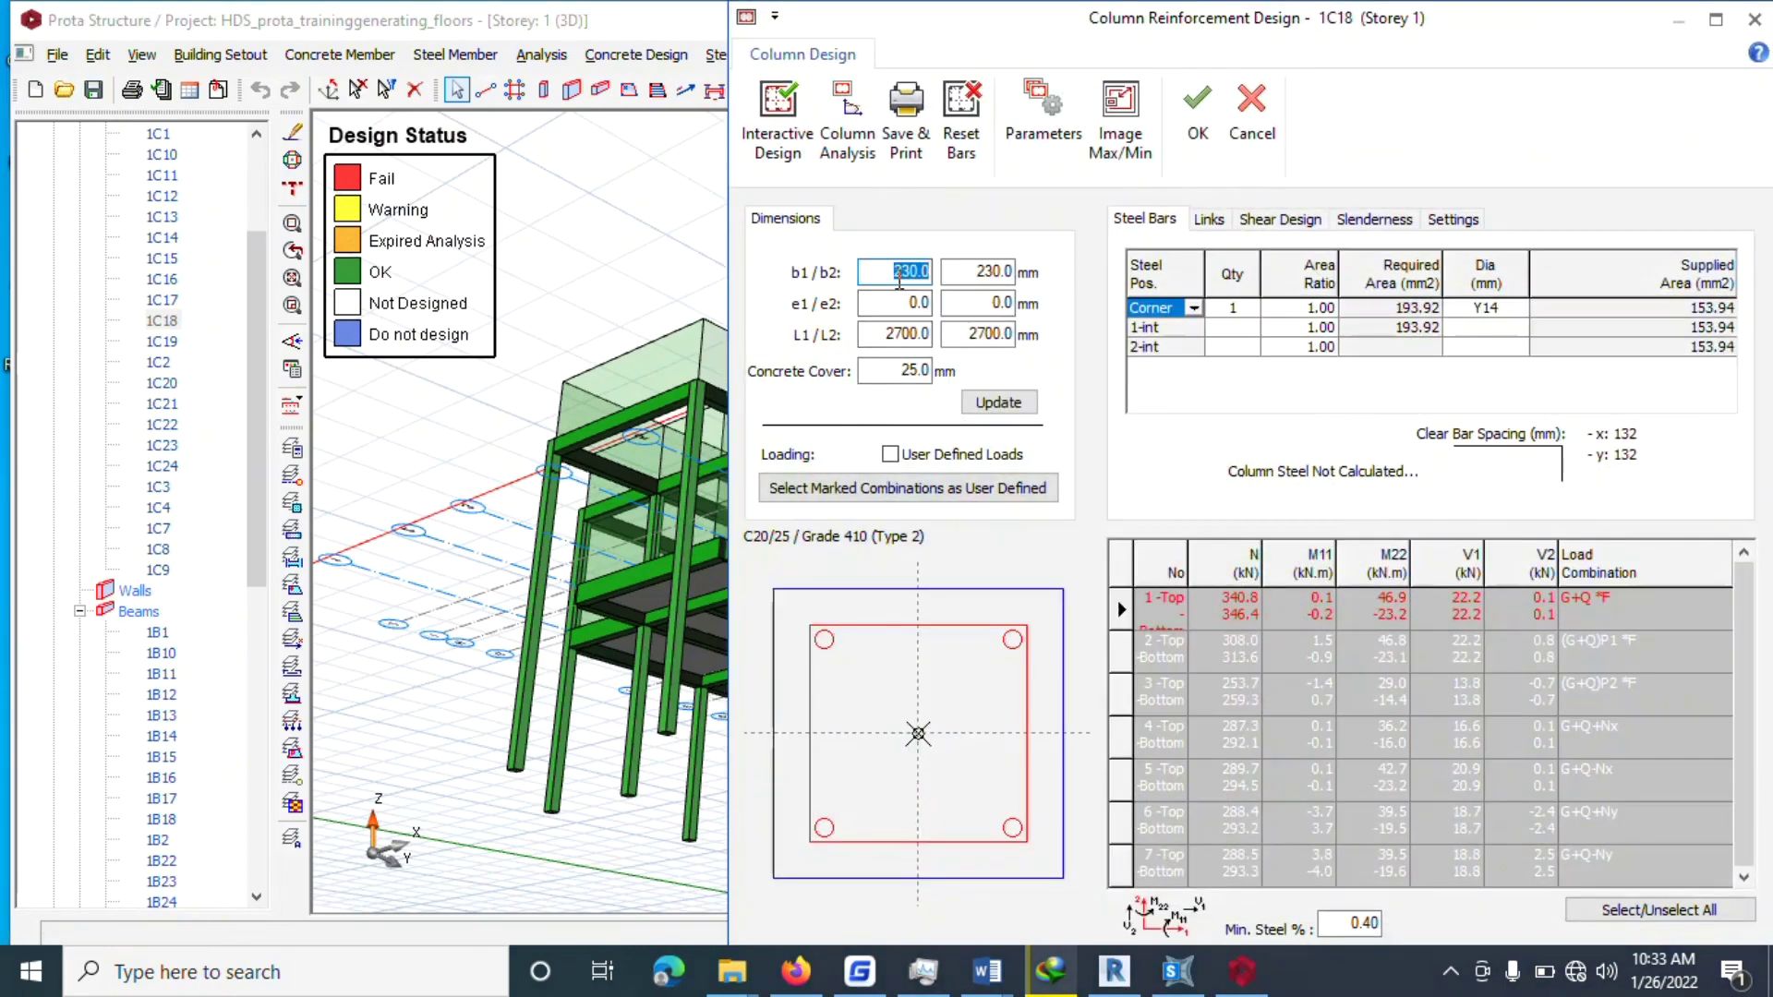
click(999, 403)
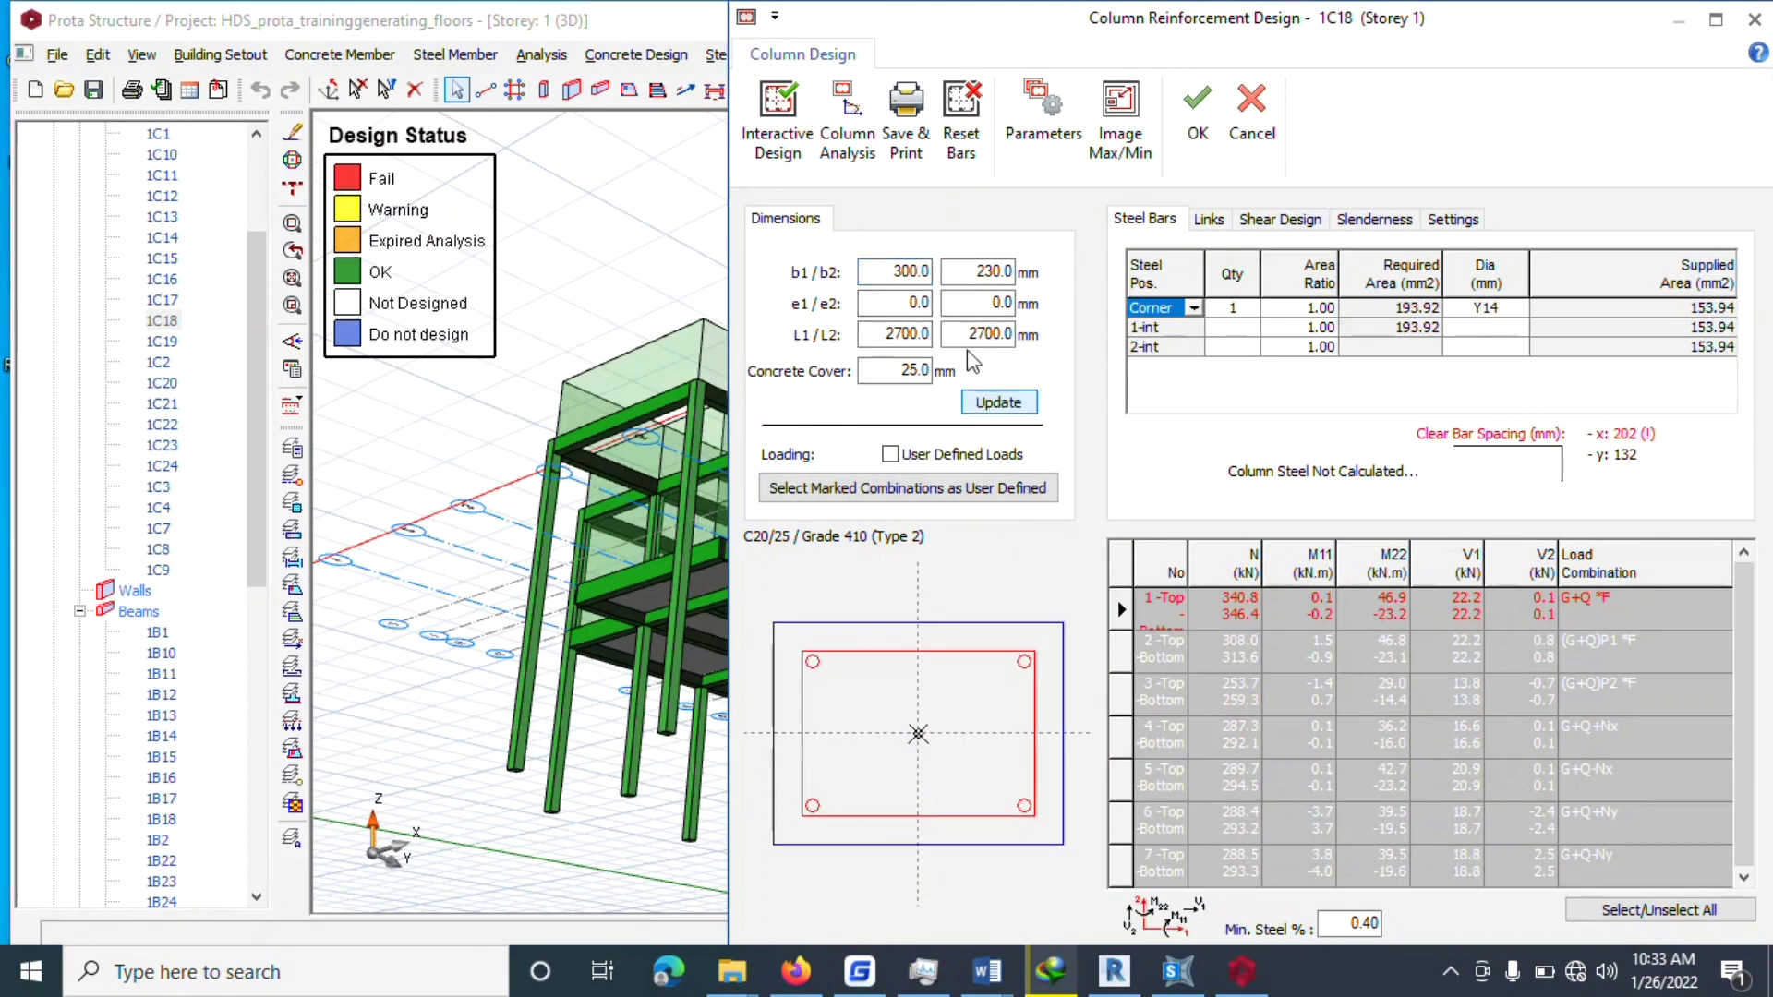
Run Interactive Design on the 300 x 230 mm section of column 1C18 and save it.
click(800, 139)
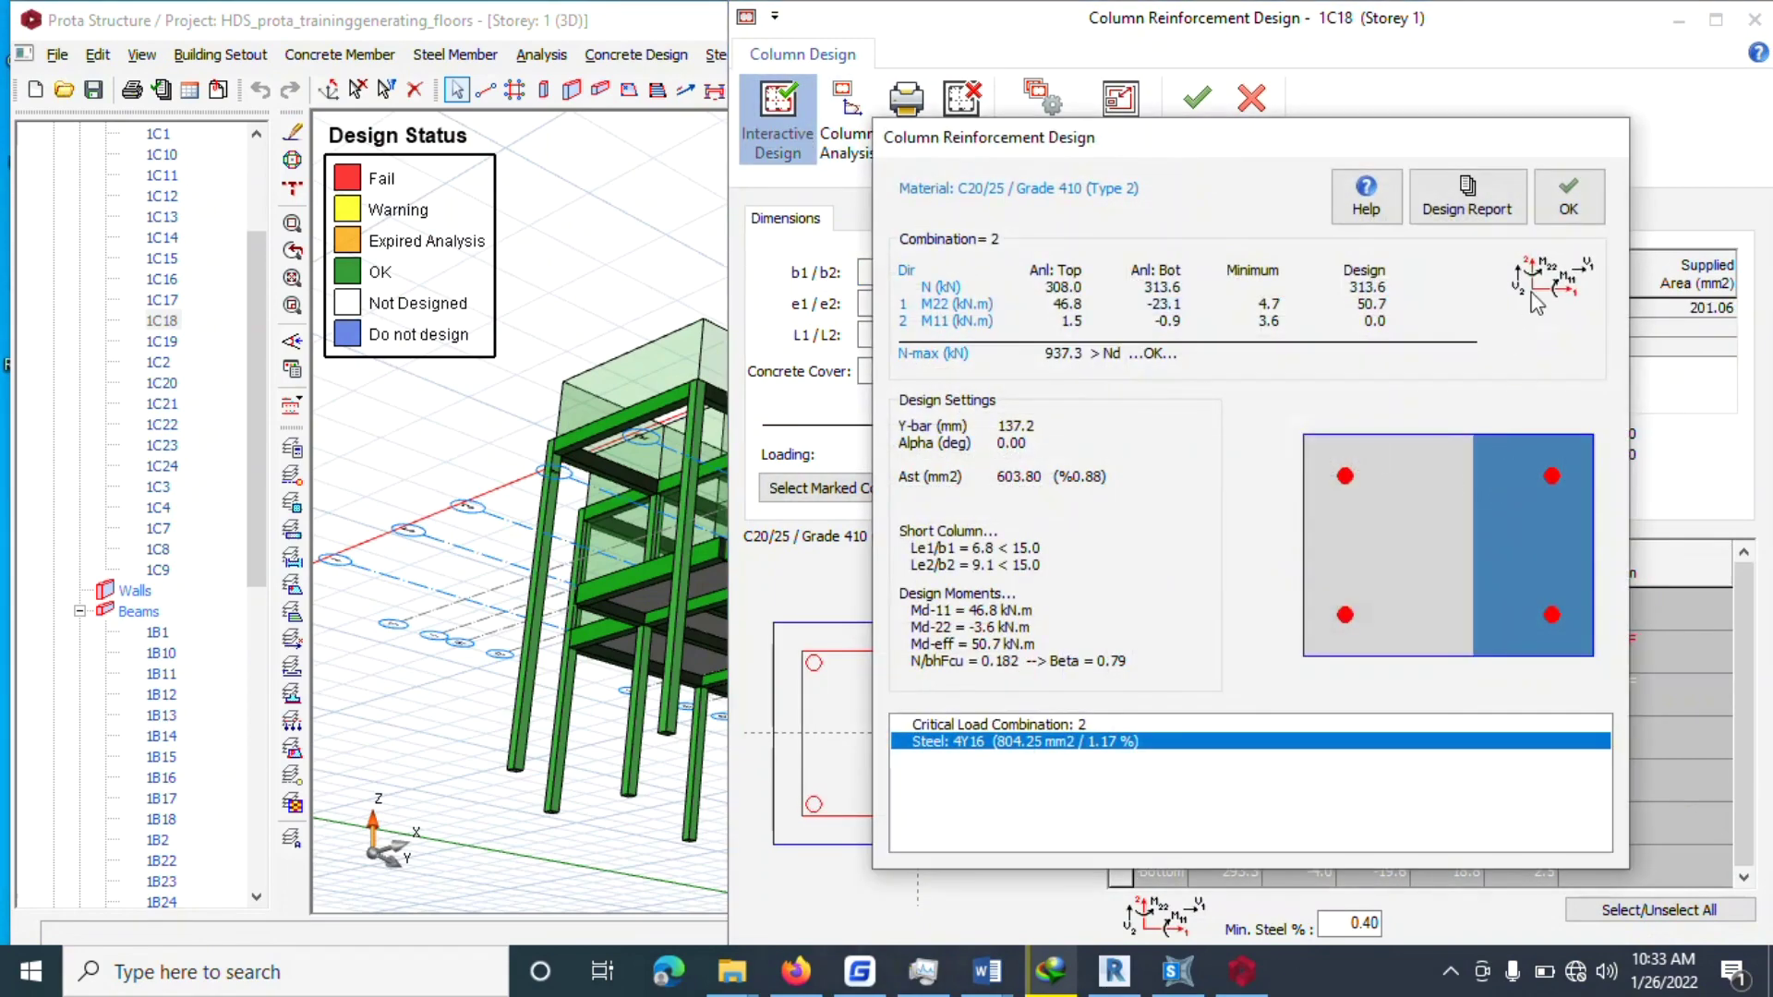
click(1568, 198)
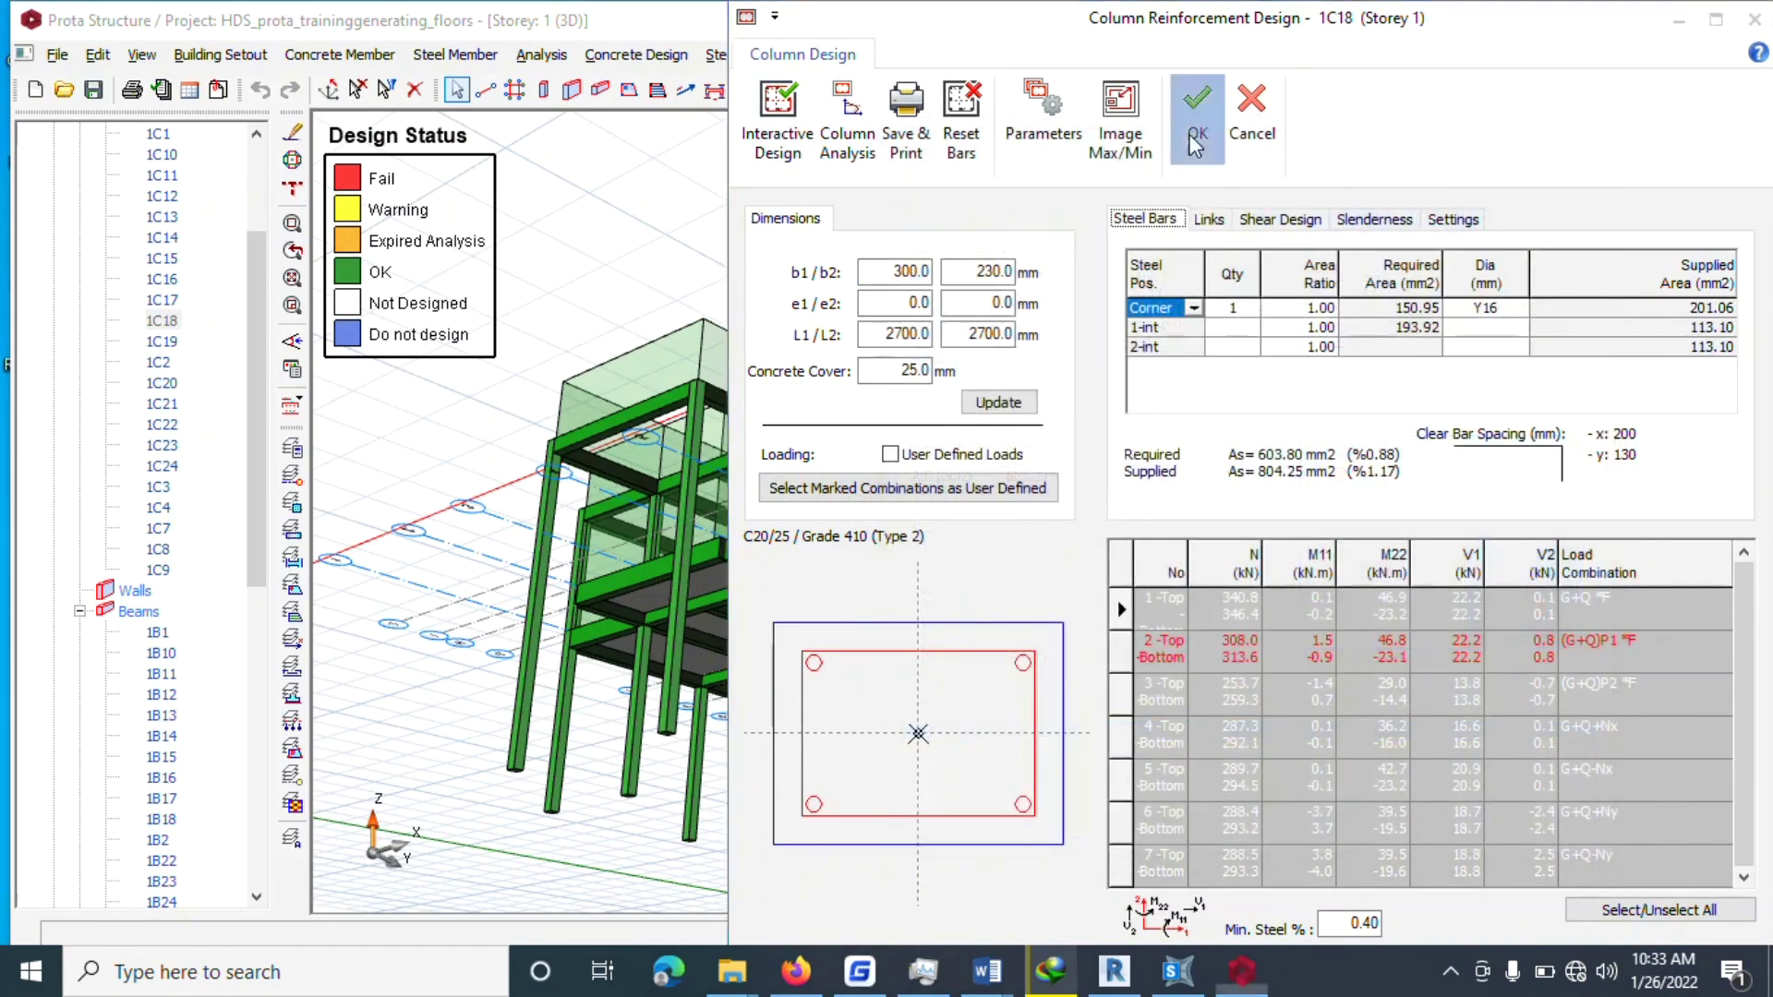
click(1197, 110)
Open Column Section Design for the failed storey 2 column 2C2 and update its b1 dimension to 300 mm.
drag(1301, 325, 878, 368)
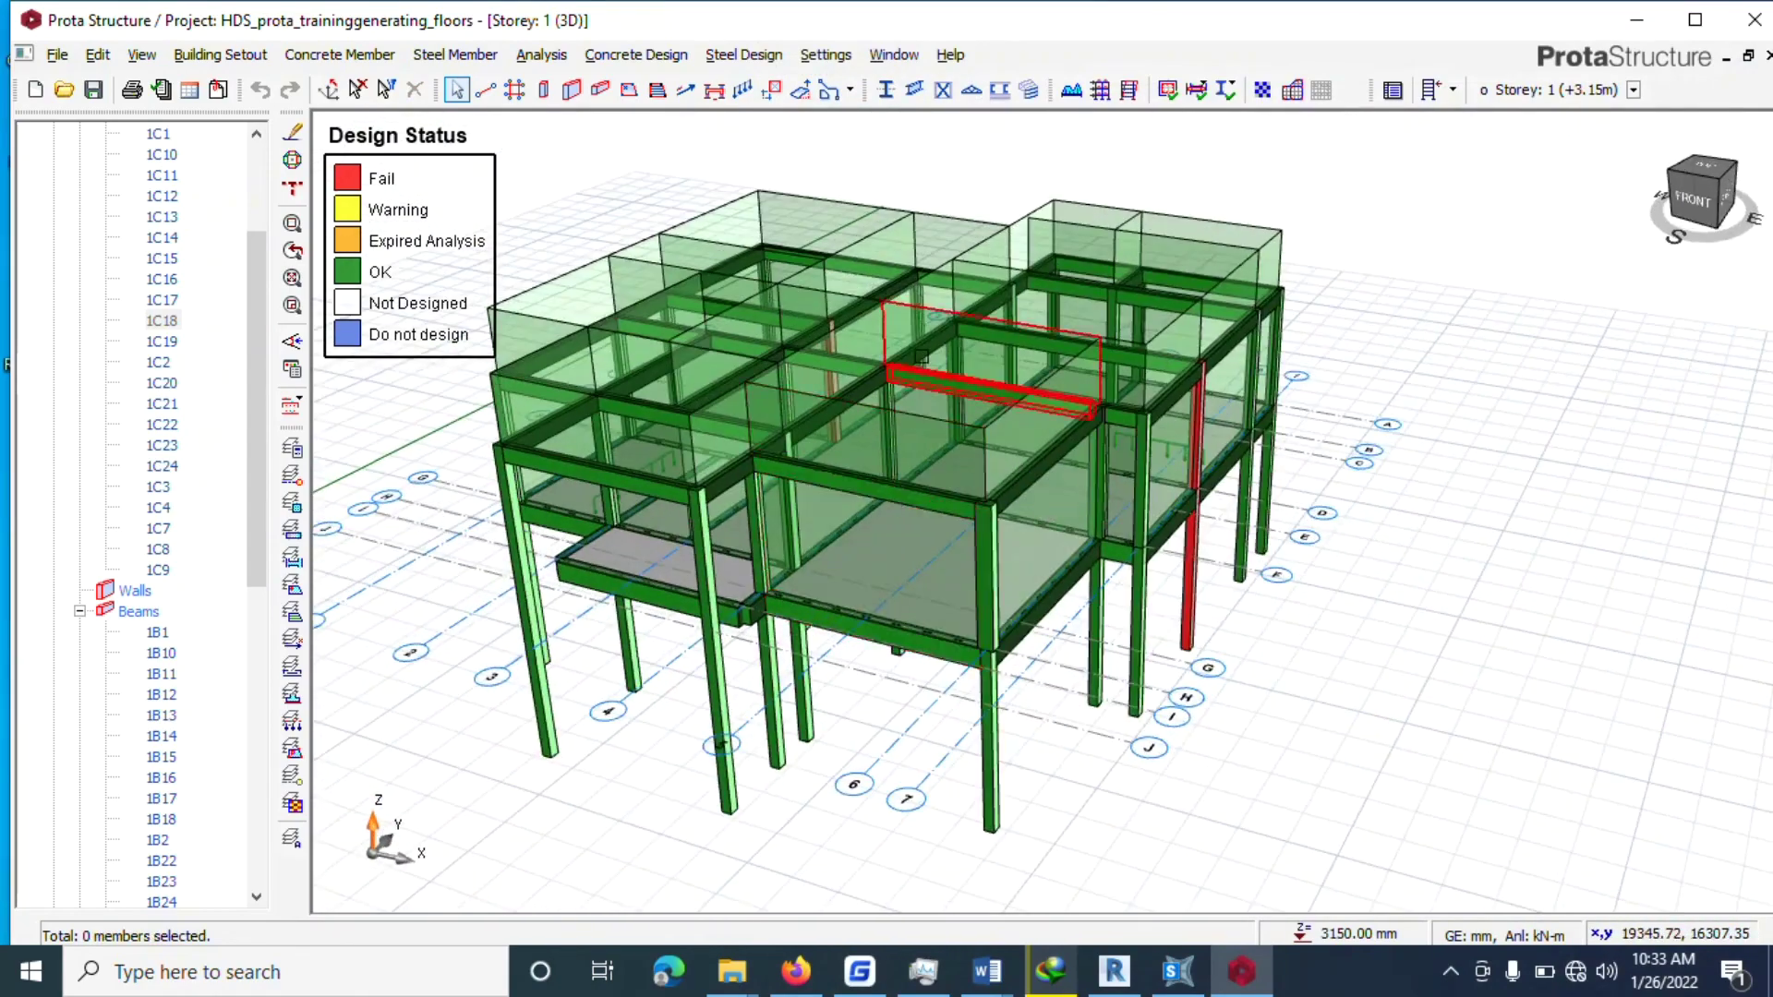
scroll(878, 369, up, 3)
mouse_move(872, 377)
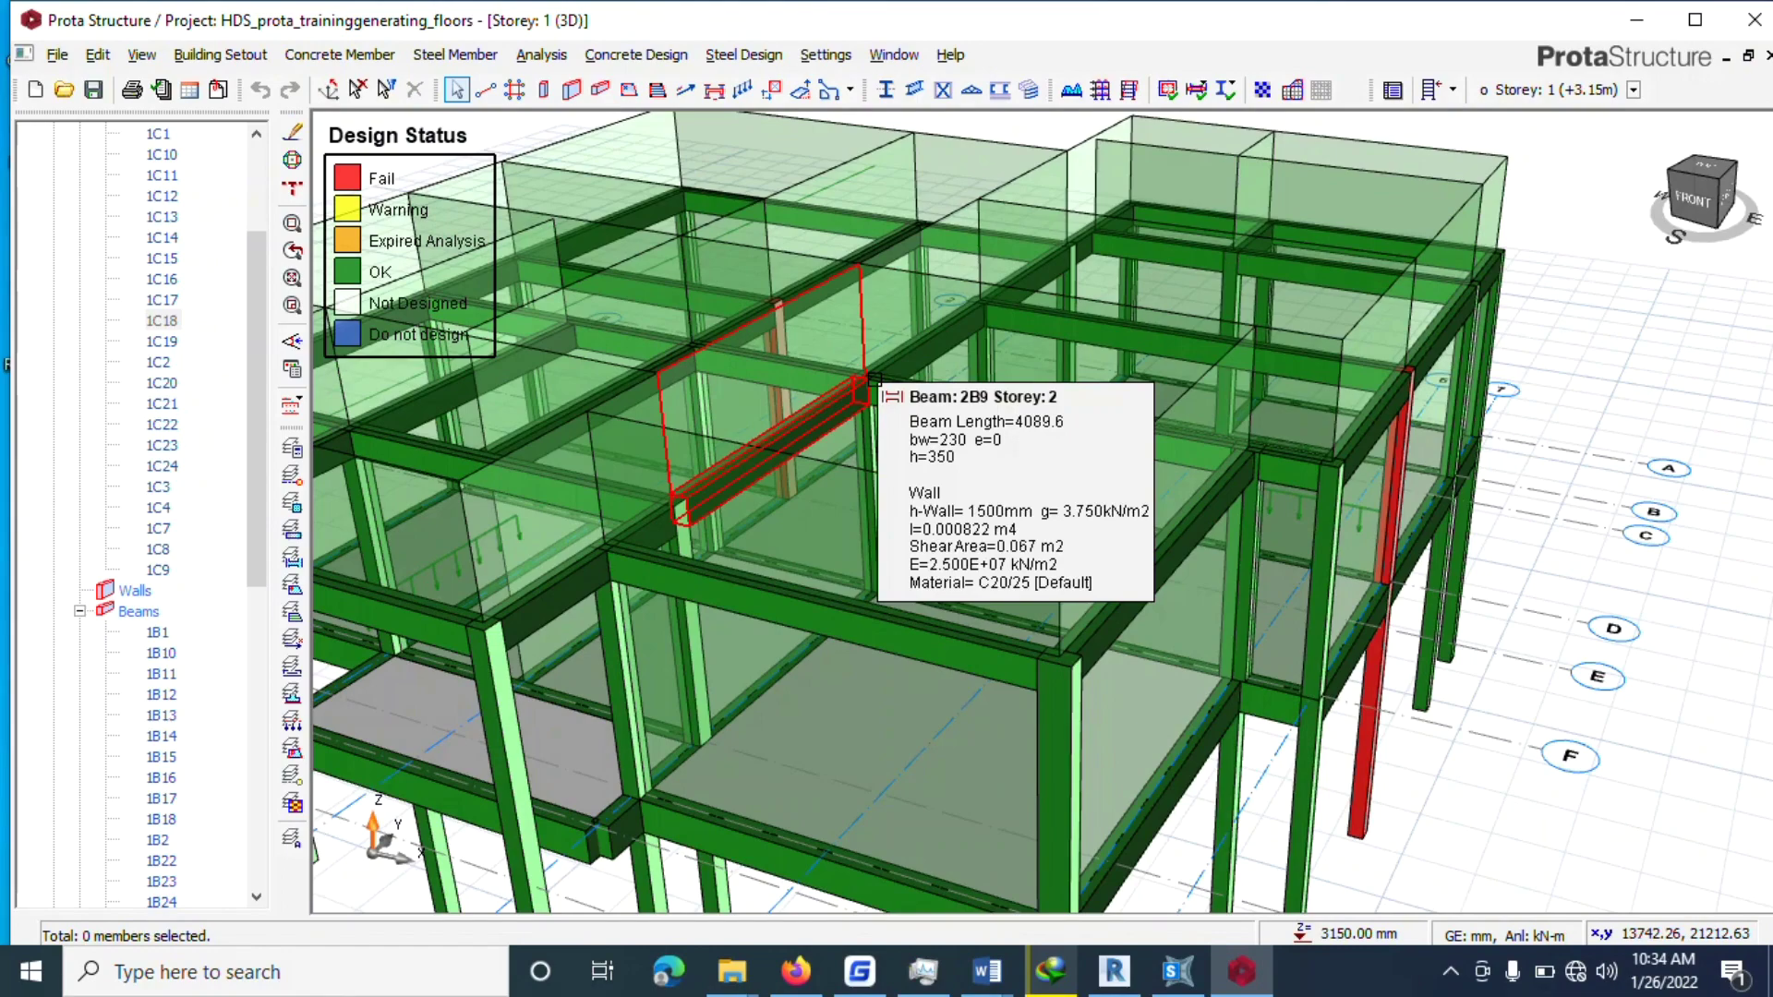
middle_drag(1045, 515, 842, 421)
scroll(1365, 461, up, 2)
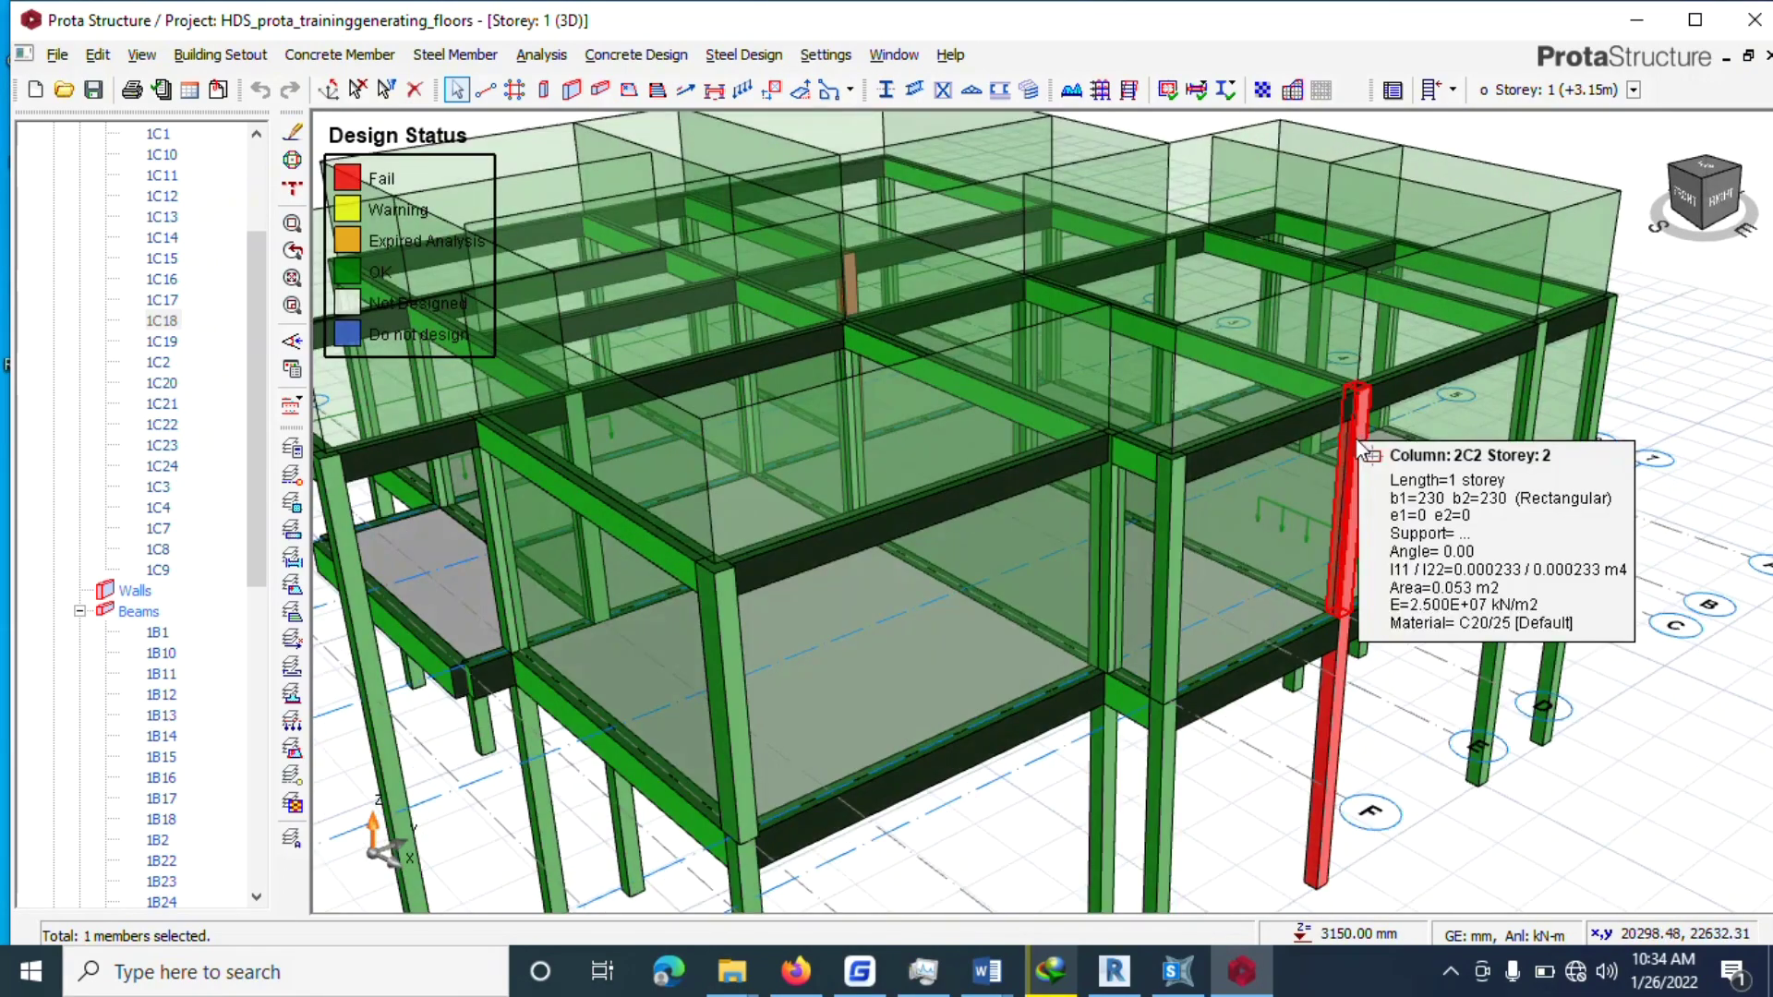
right_click(1363, 441)
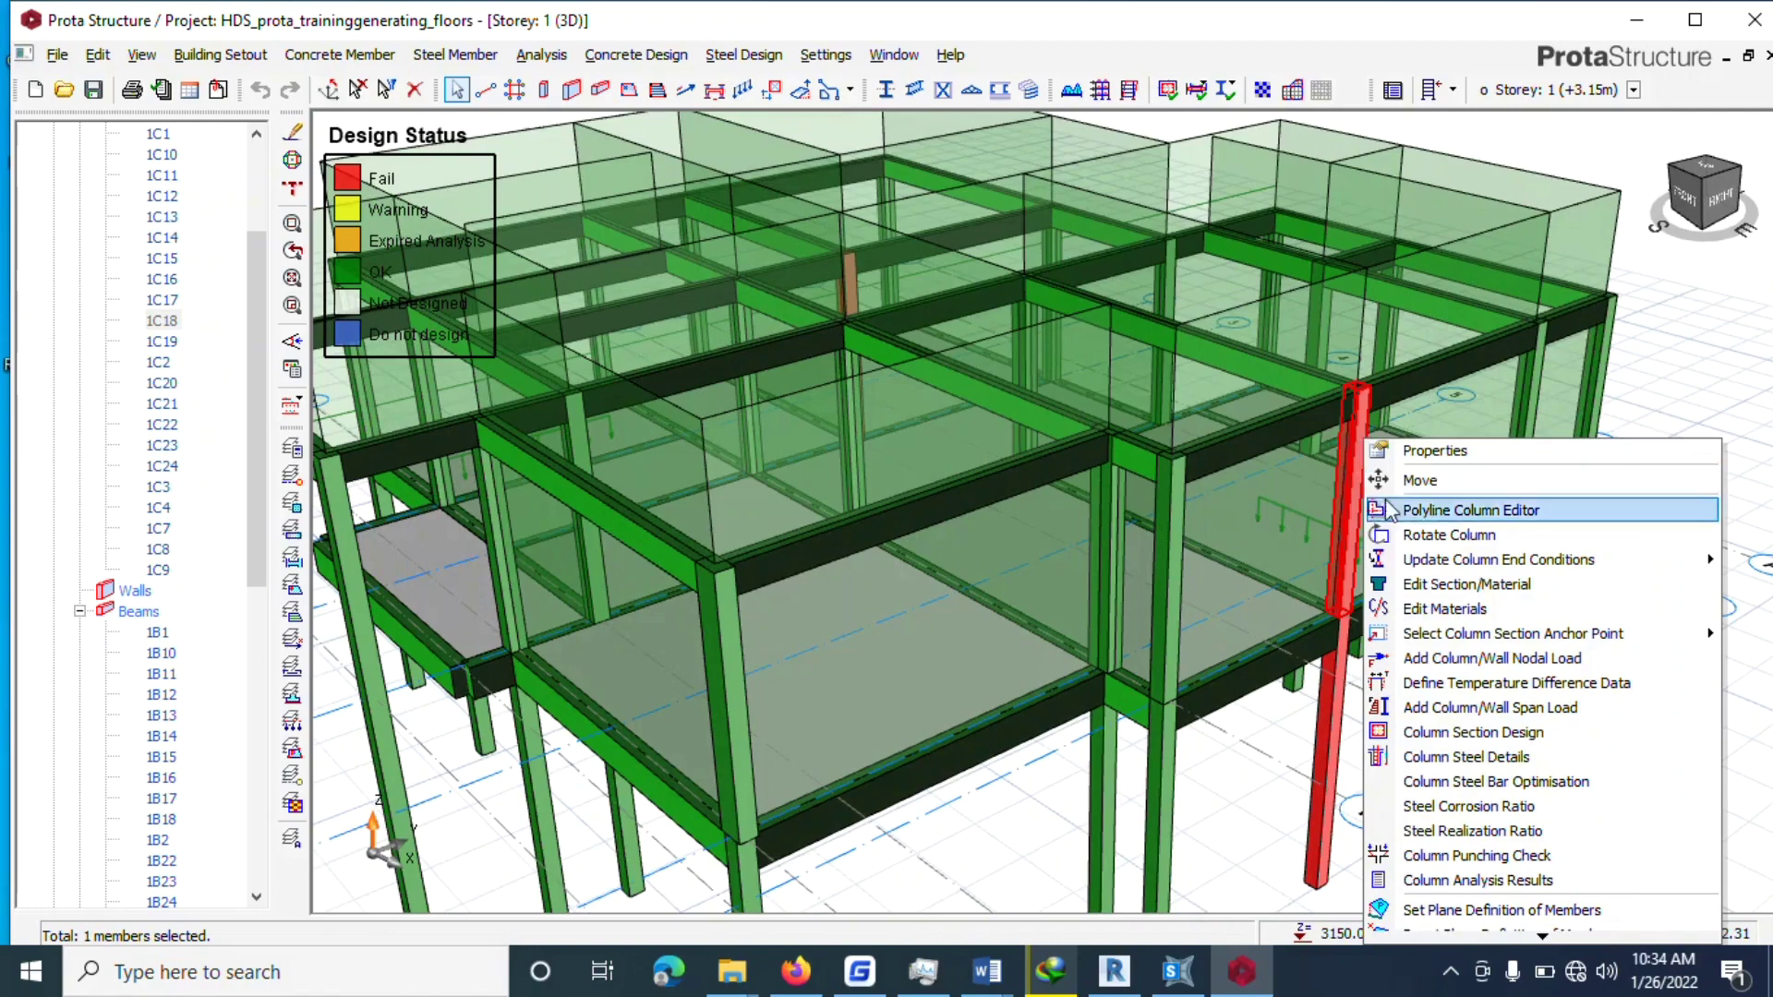
click(1437, 730)
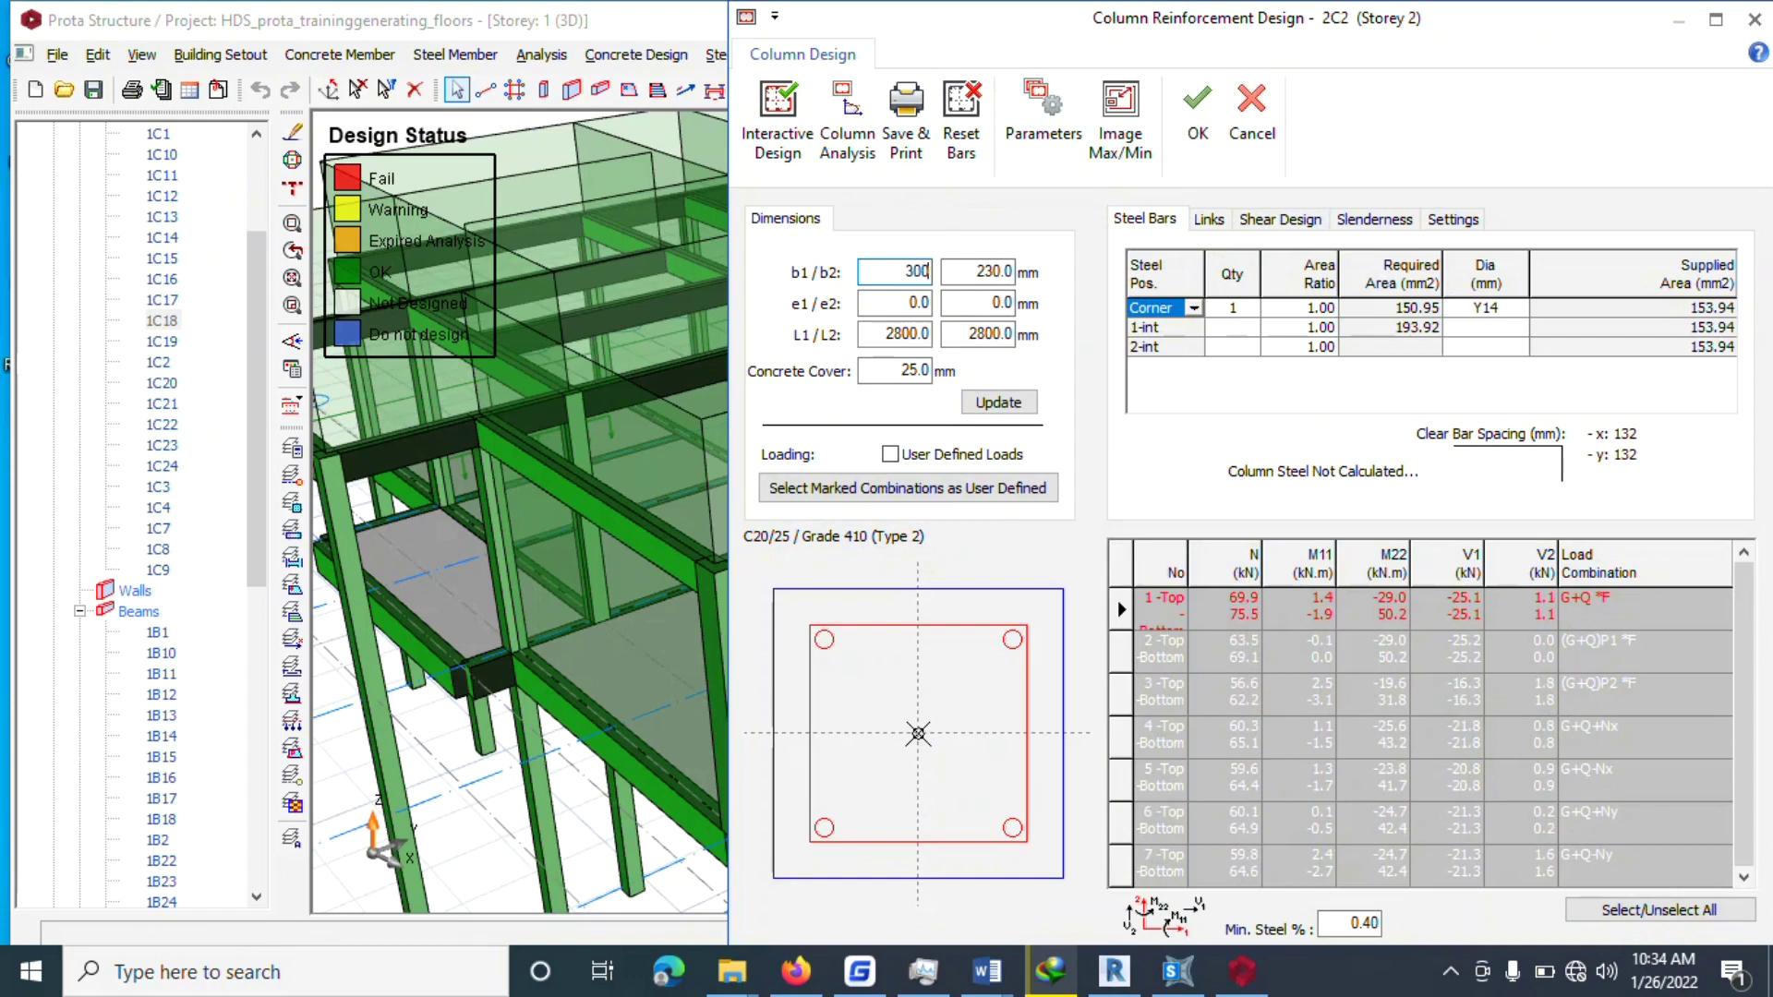
click(1002, 403)
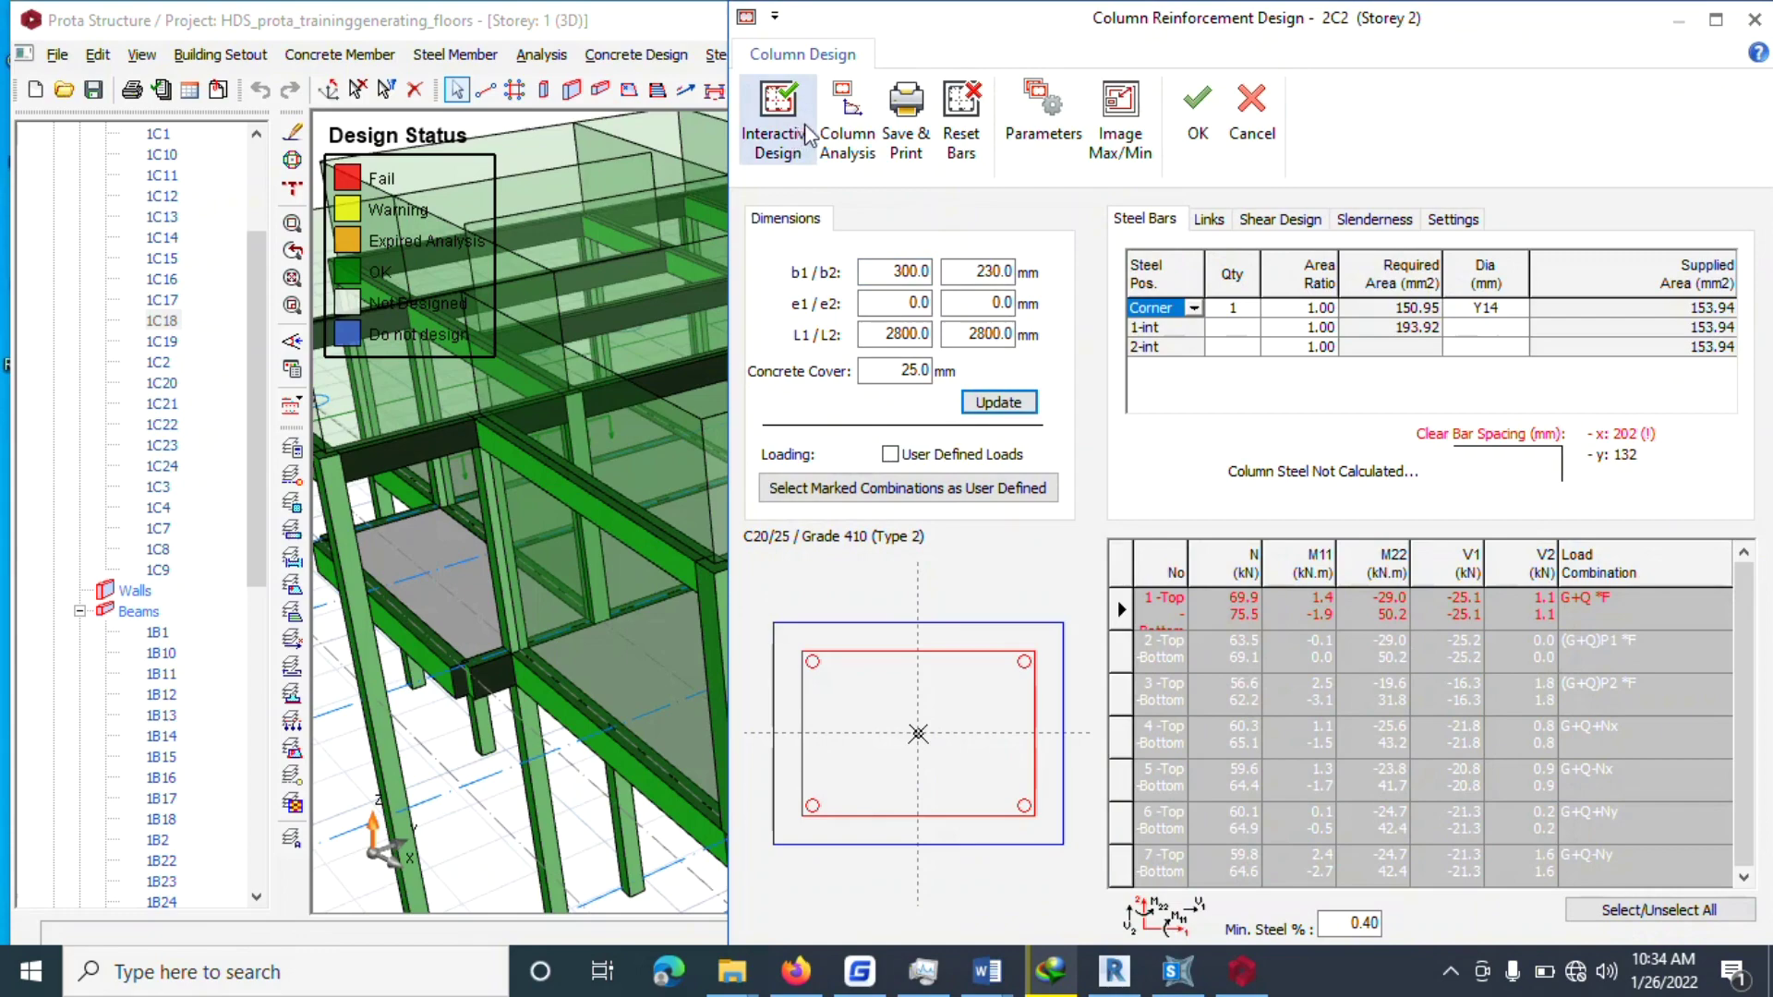
Run Interactive Design on the 300 x 230 mm section of column 2C2 and save it.
click(851, 155)
key(Escape)
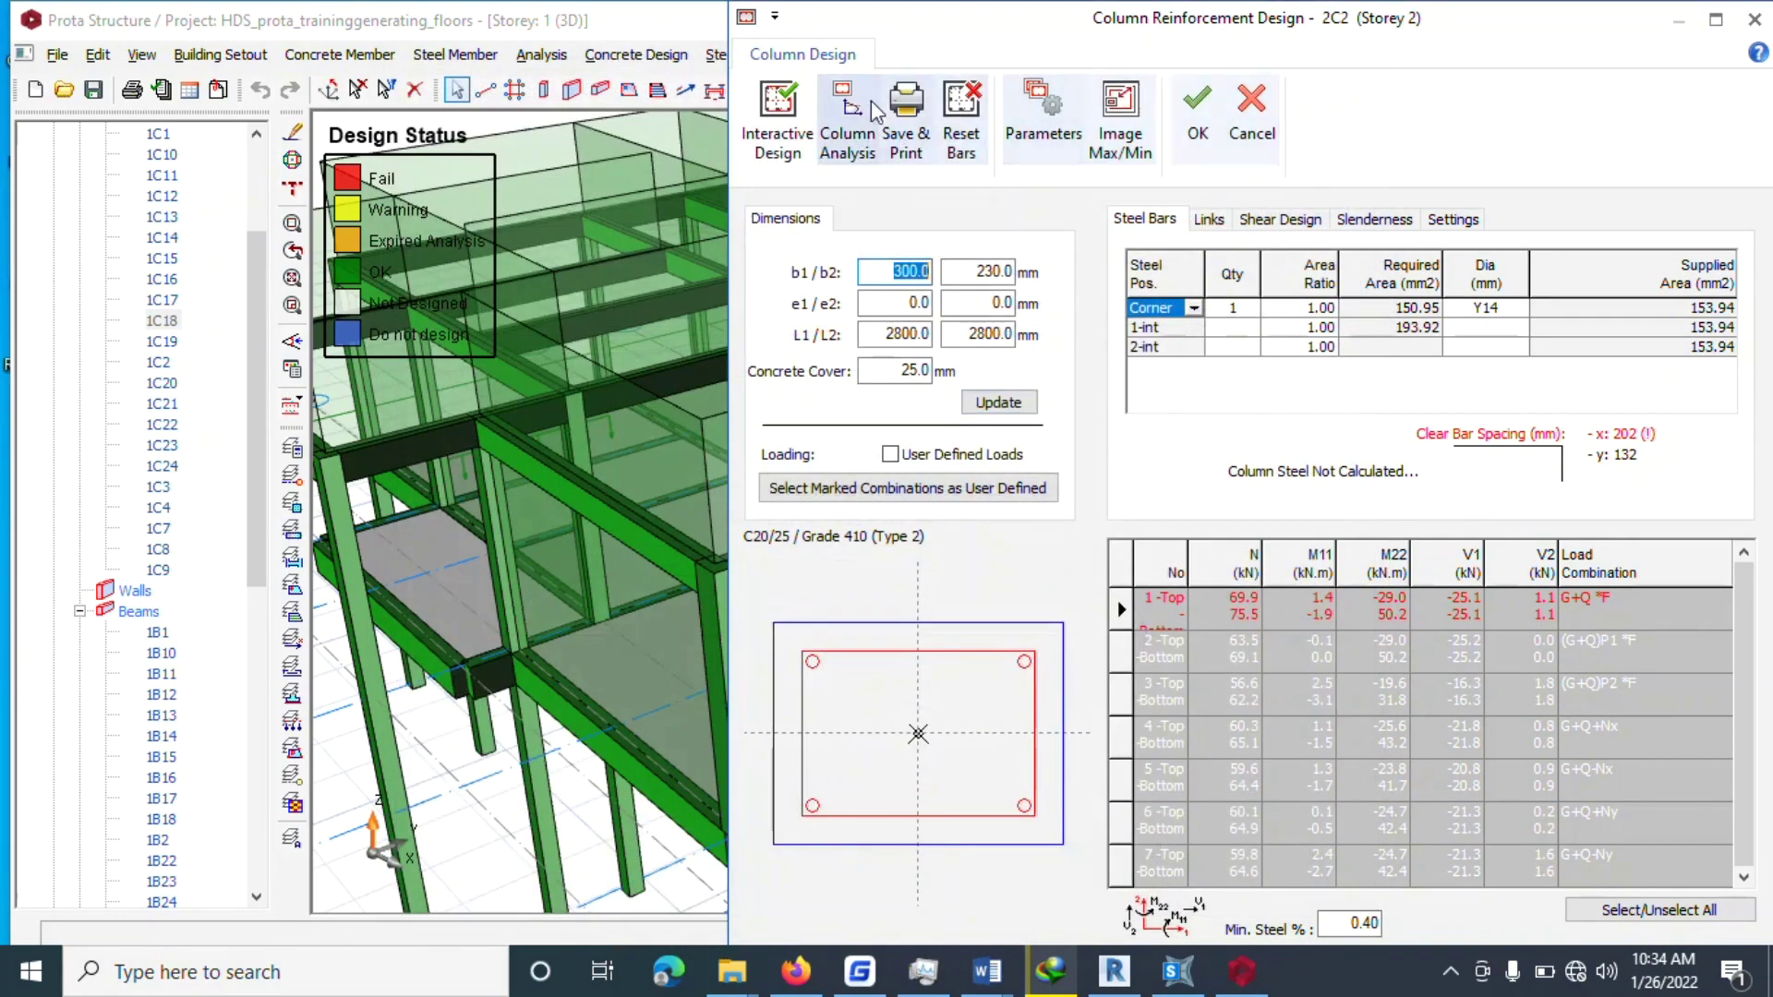
click(778, 139)
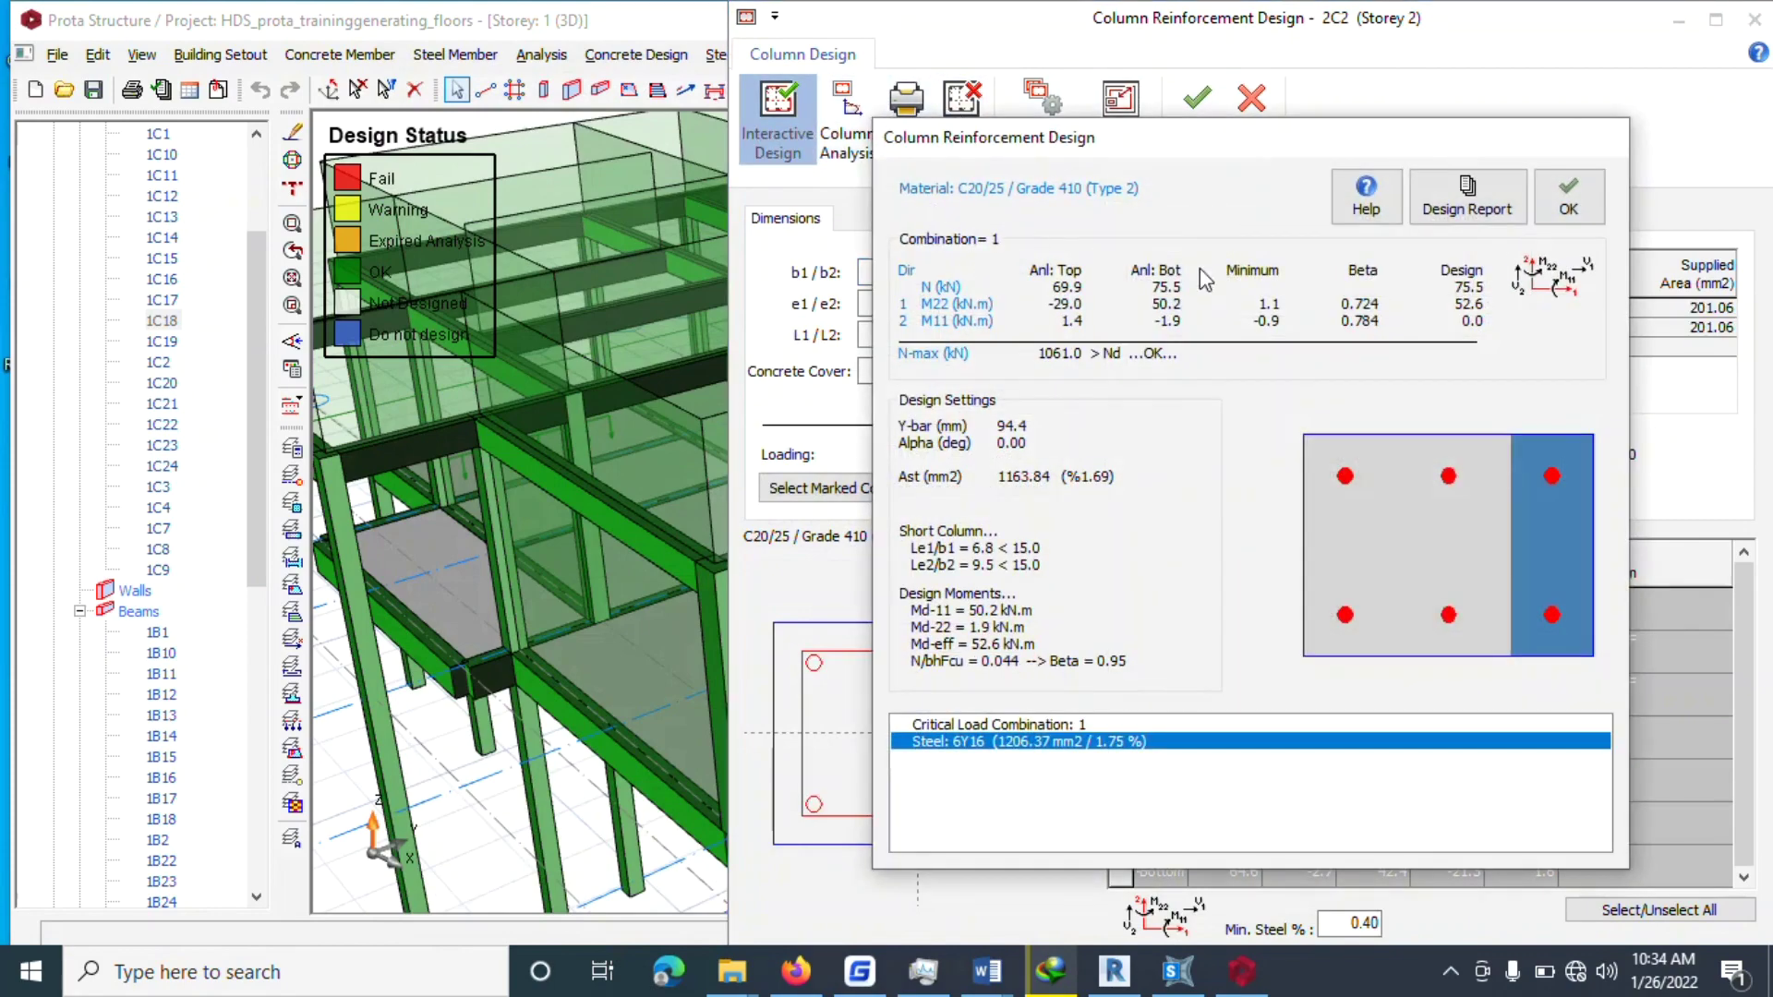
click(1569, 196)
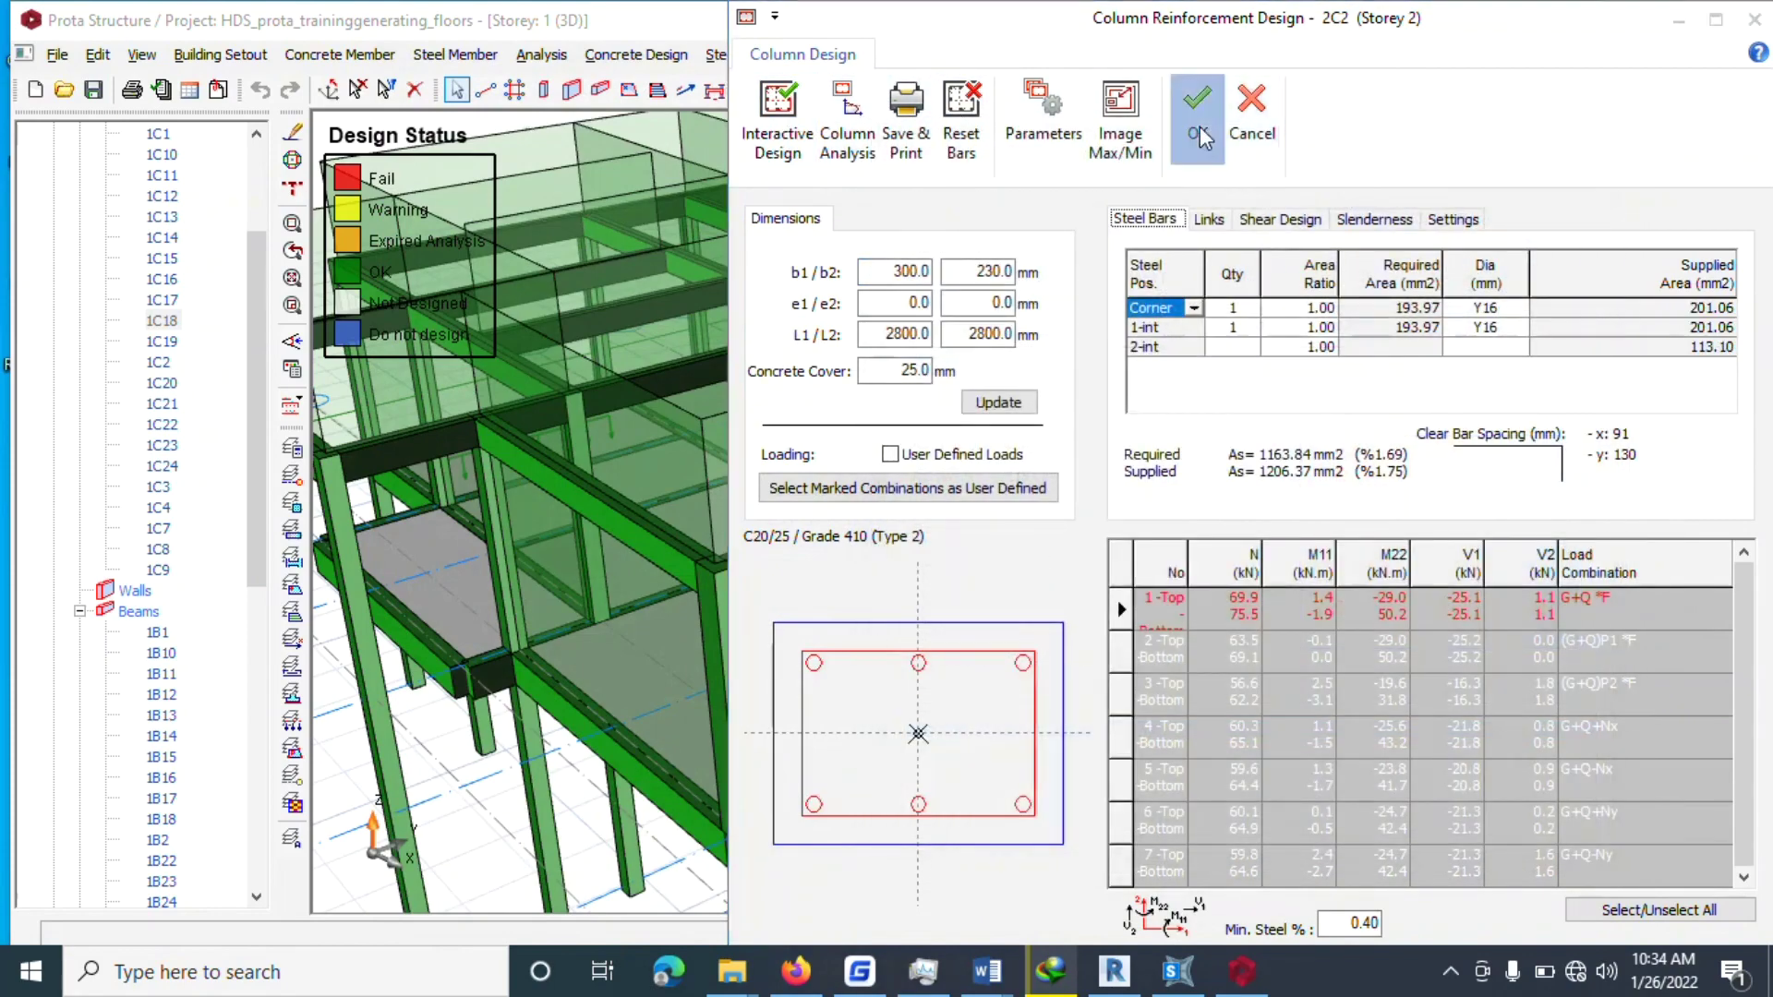
click(1197, 101)
click(1595, 703)
Open Column Section Design for the failed storey 1 column 1C2 and enter 300 mm as its b1 dimension.
scroll(1425, 669, down, 1)
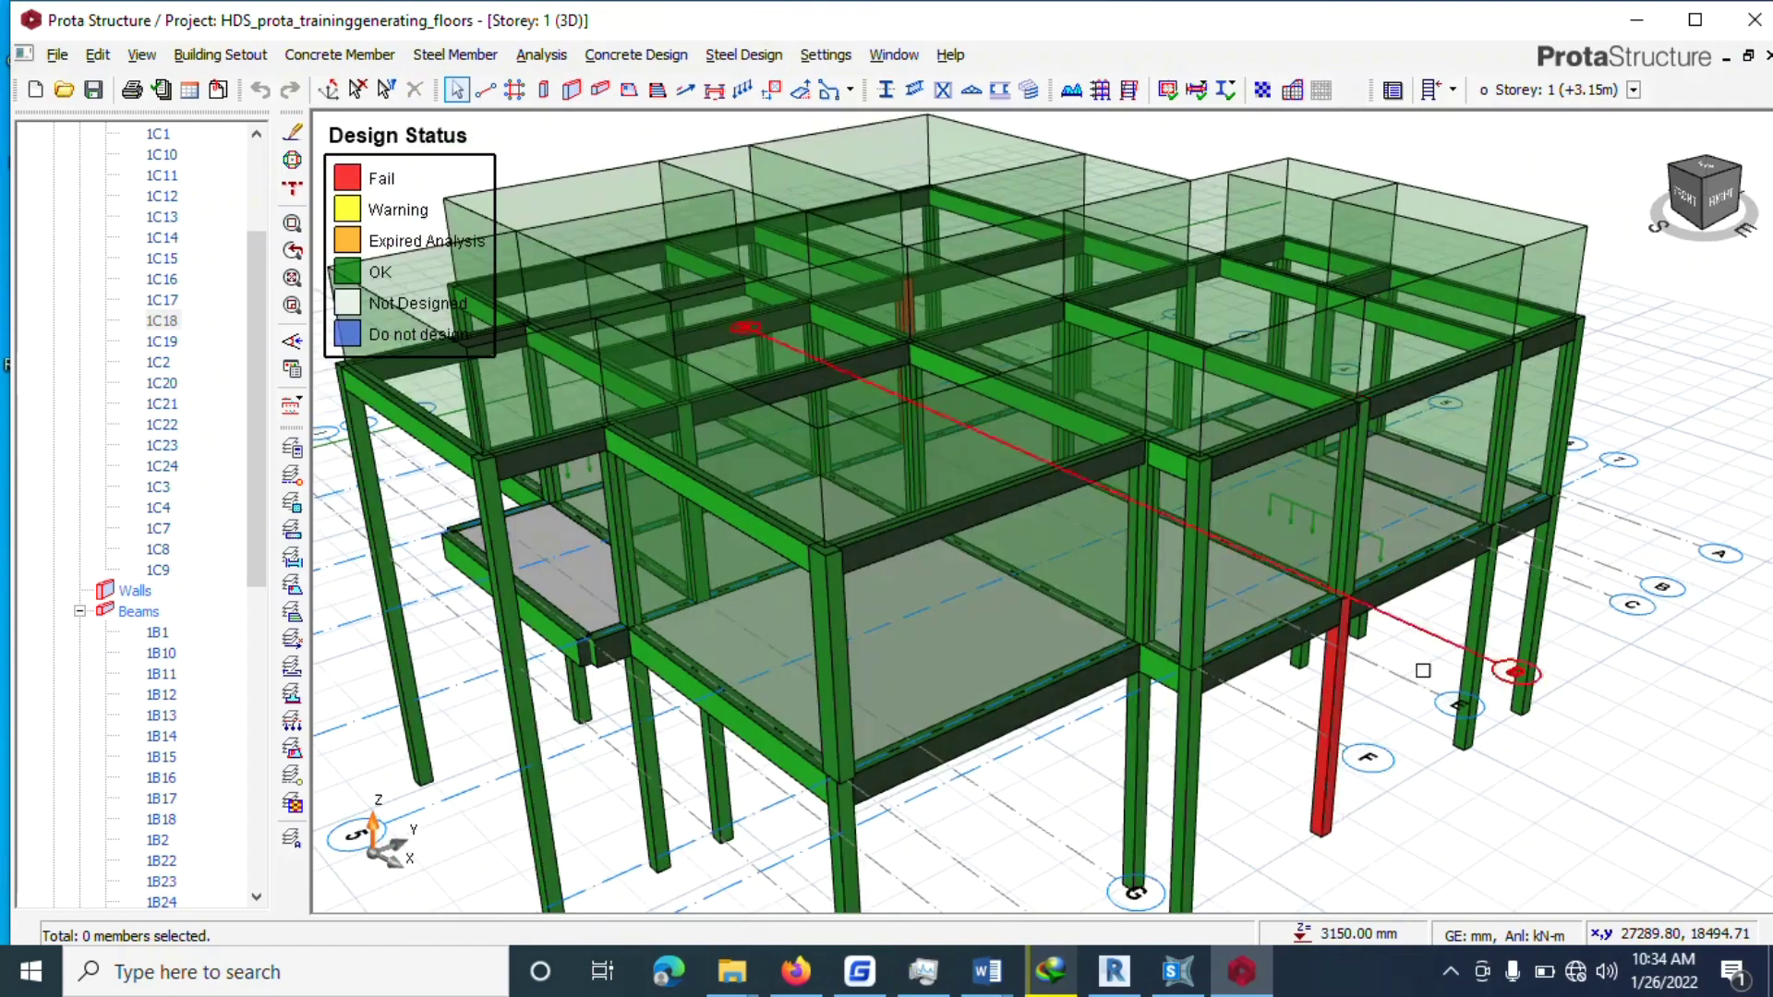
right_click(1339, 707)
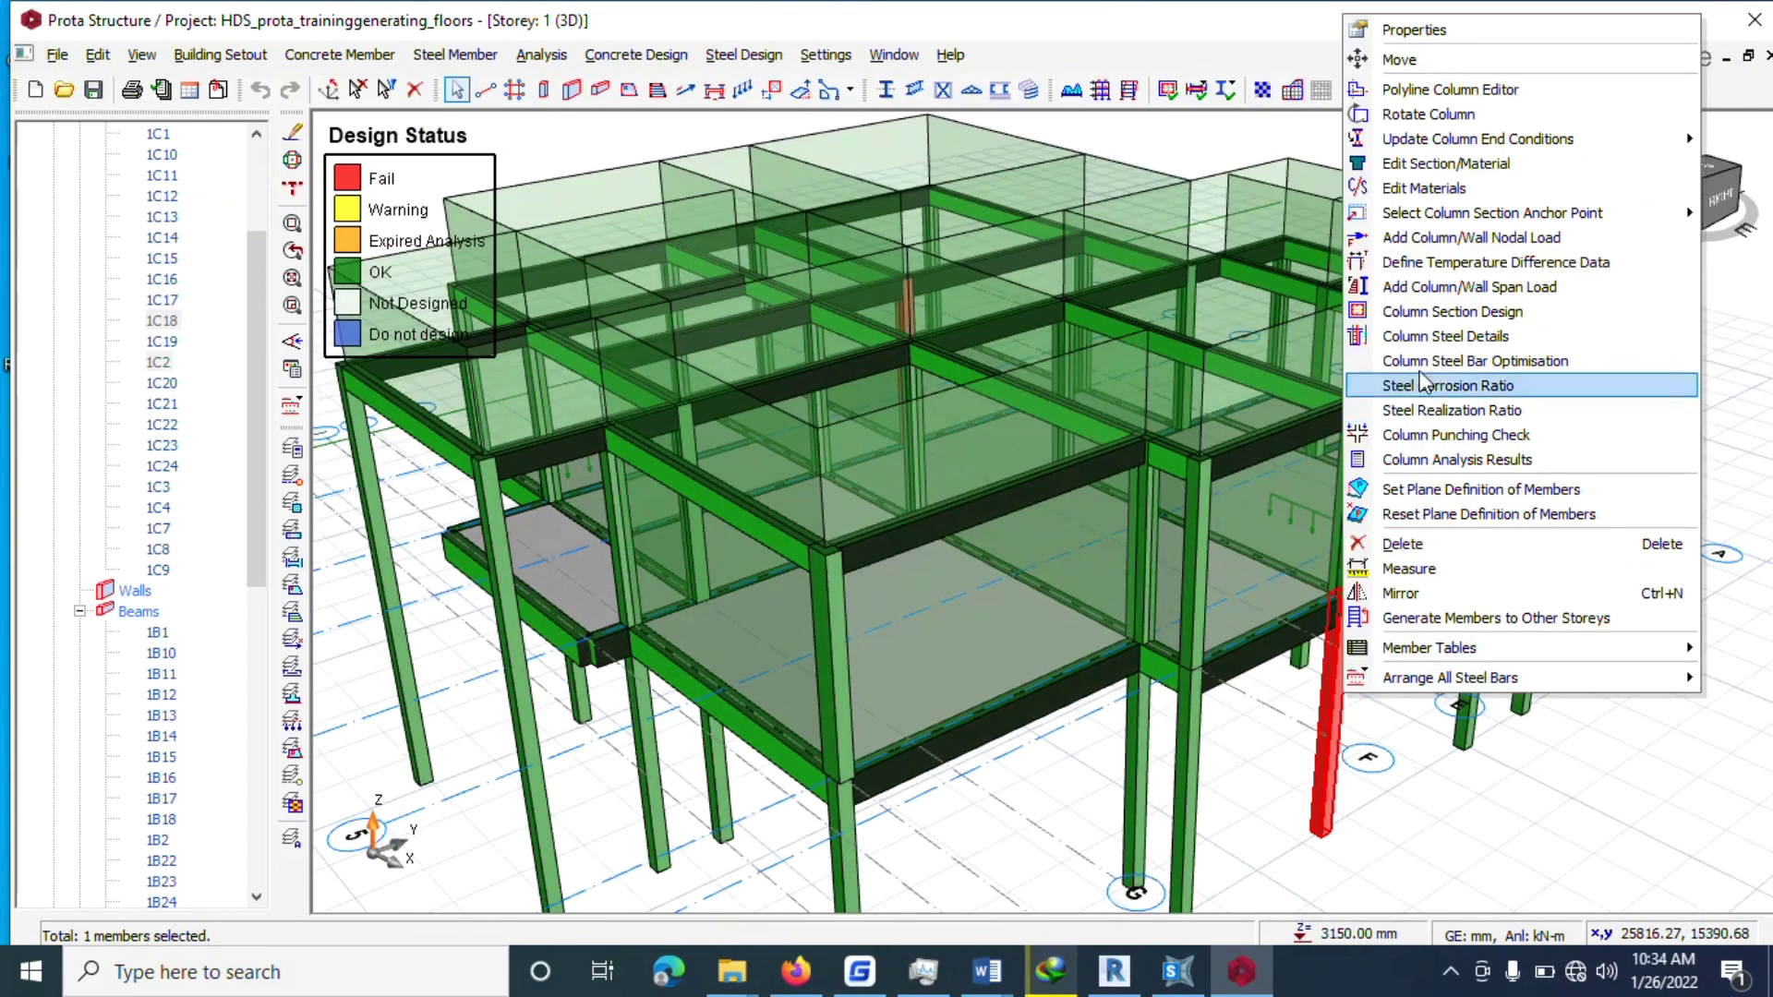
click(1422, 304)
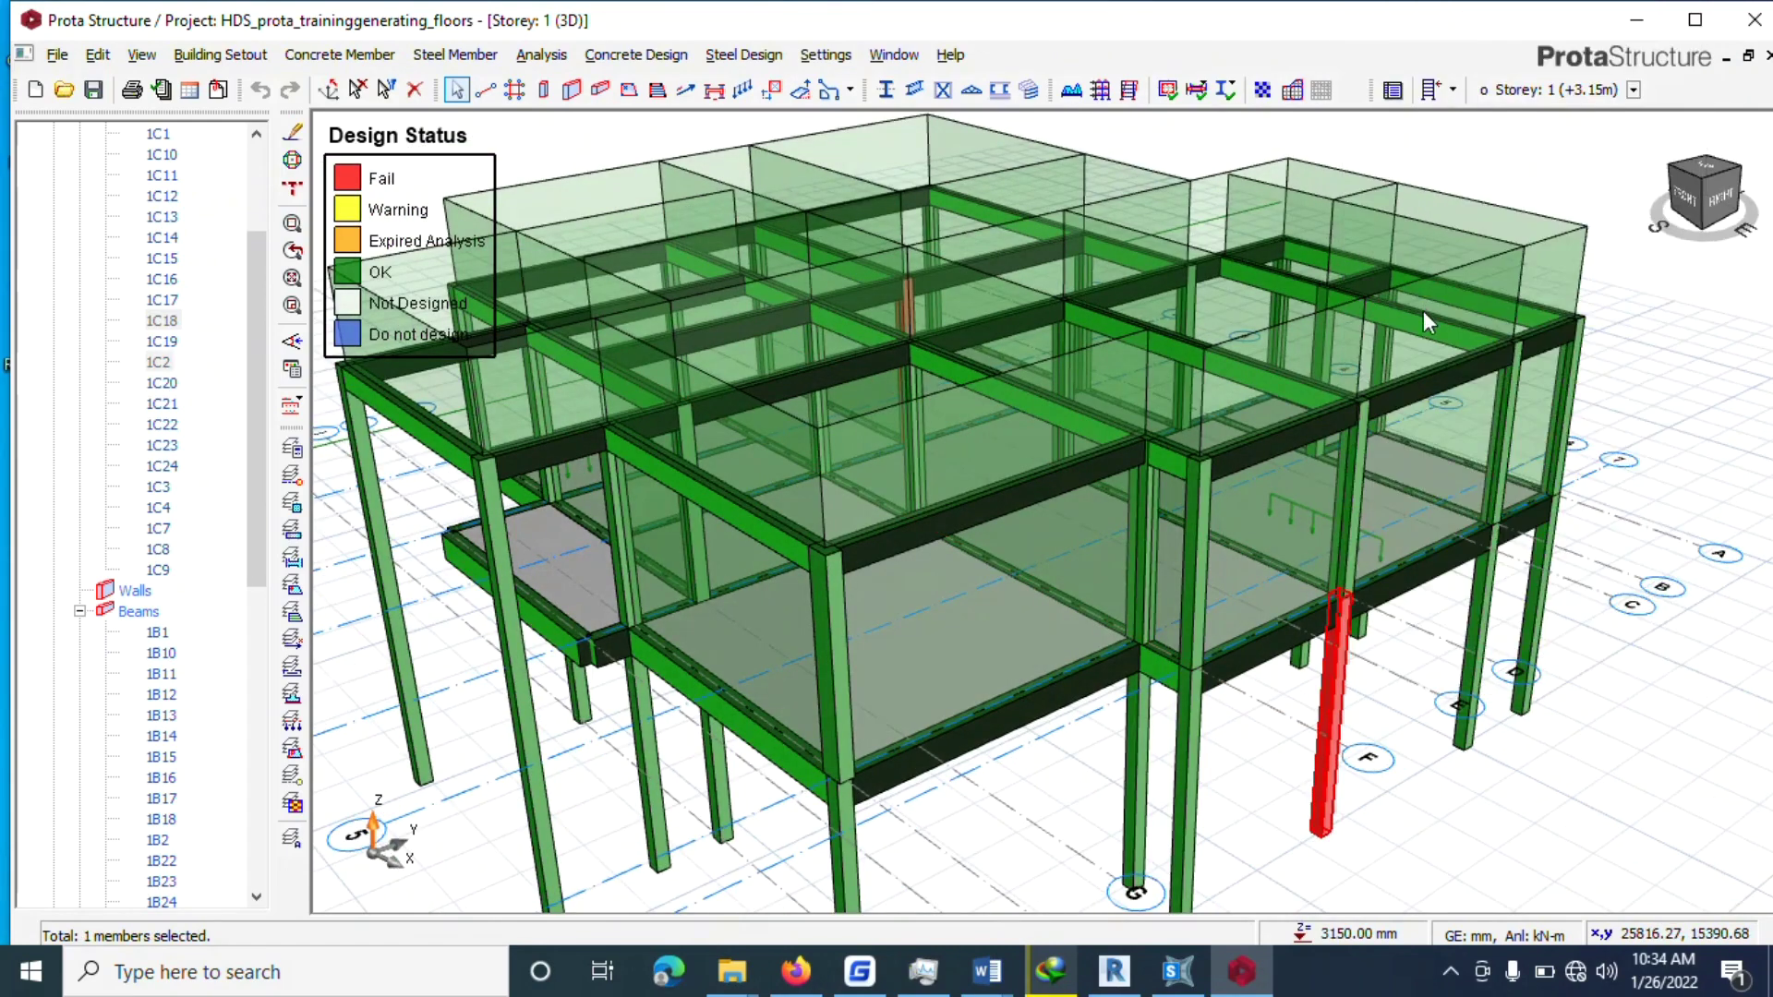
text(300)
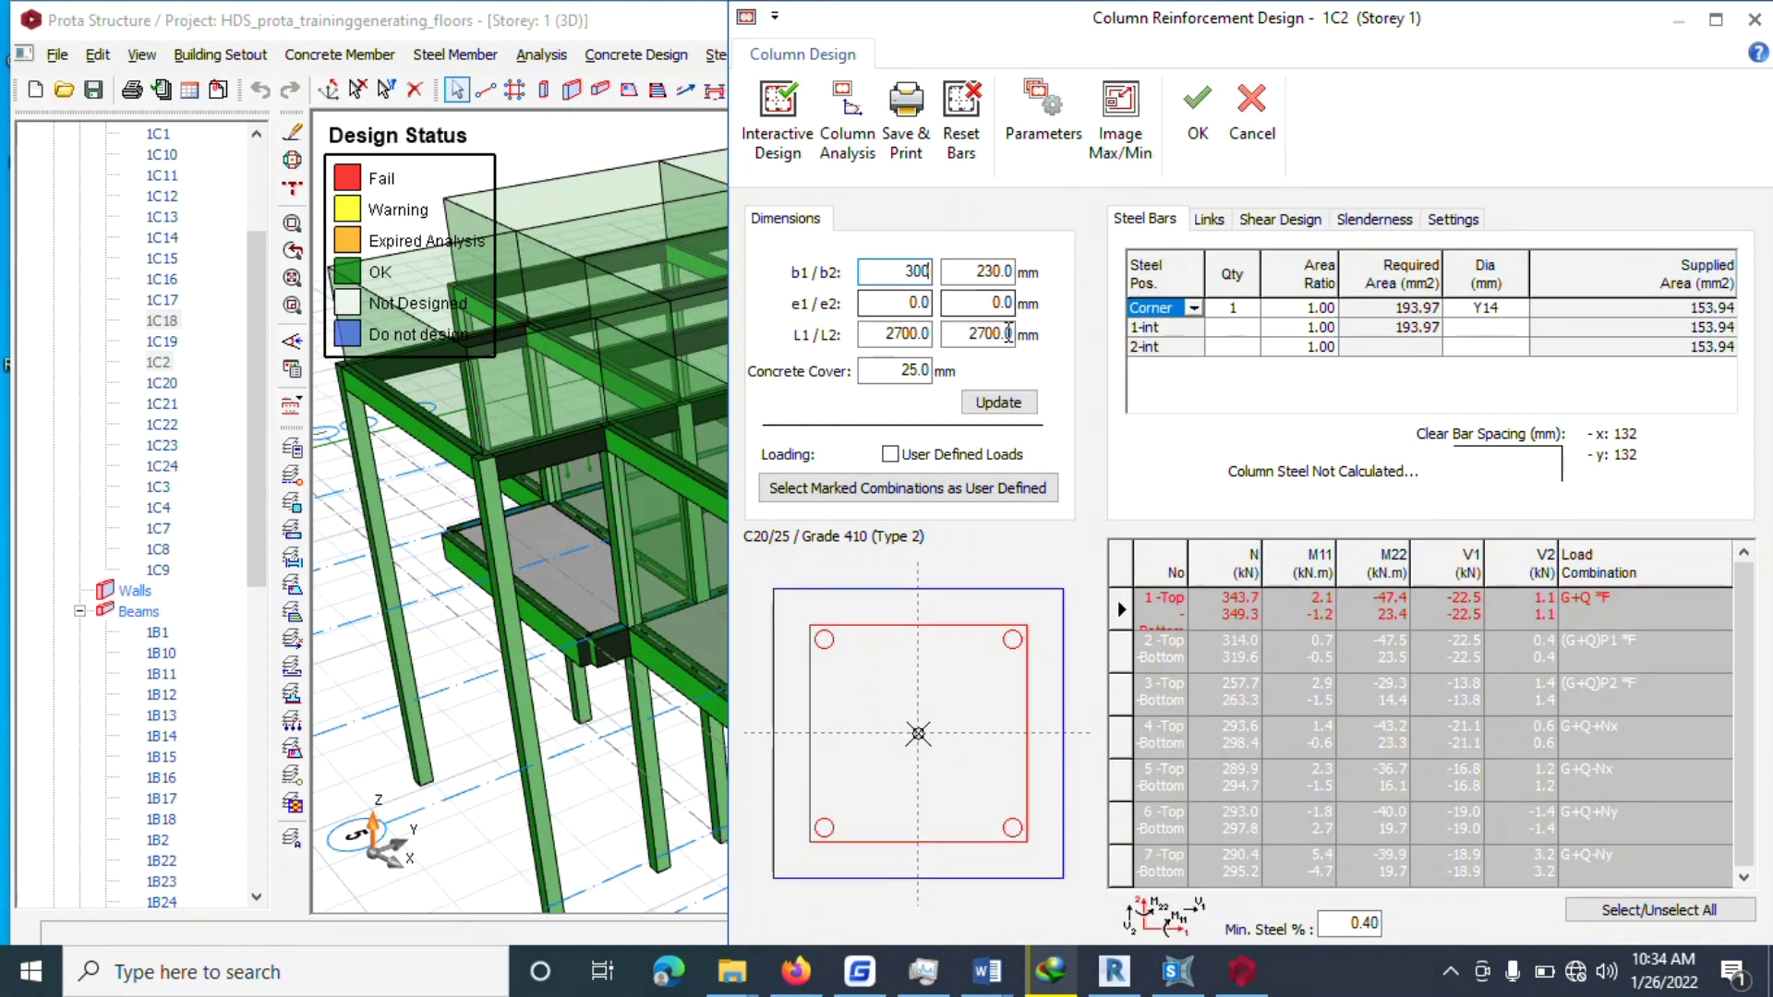
Reset the bars of column 1C2 and try Interactive Design without updating the section.
click(960, 115)
click(800, 147)
click(1570, 208)
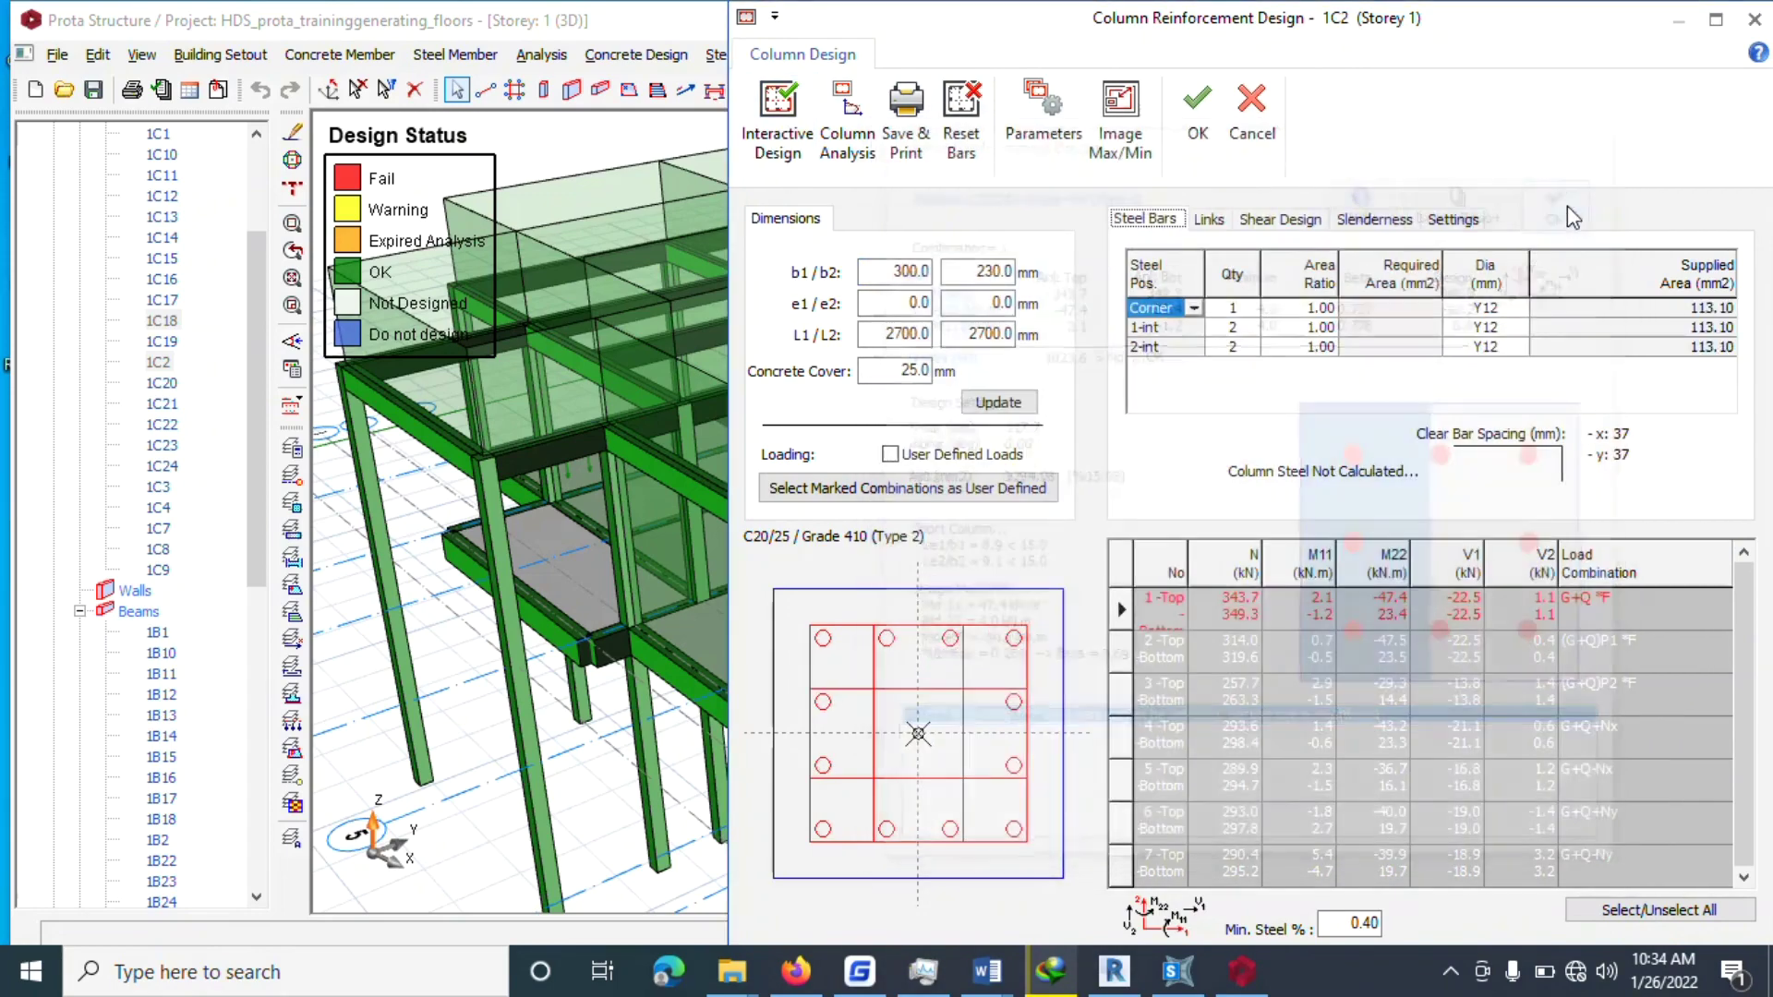
Update column 1C2 to the 300 x 230 mm section, rerun Interactive Design and save it.
click(1000, 404)
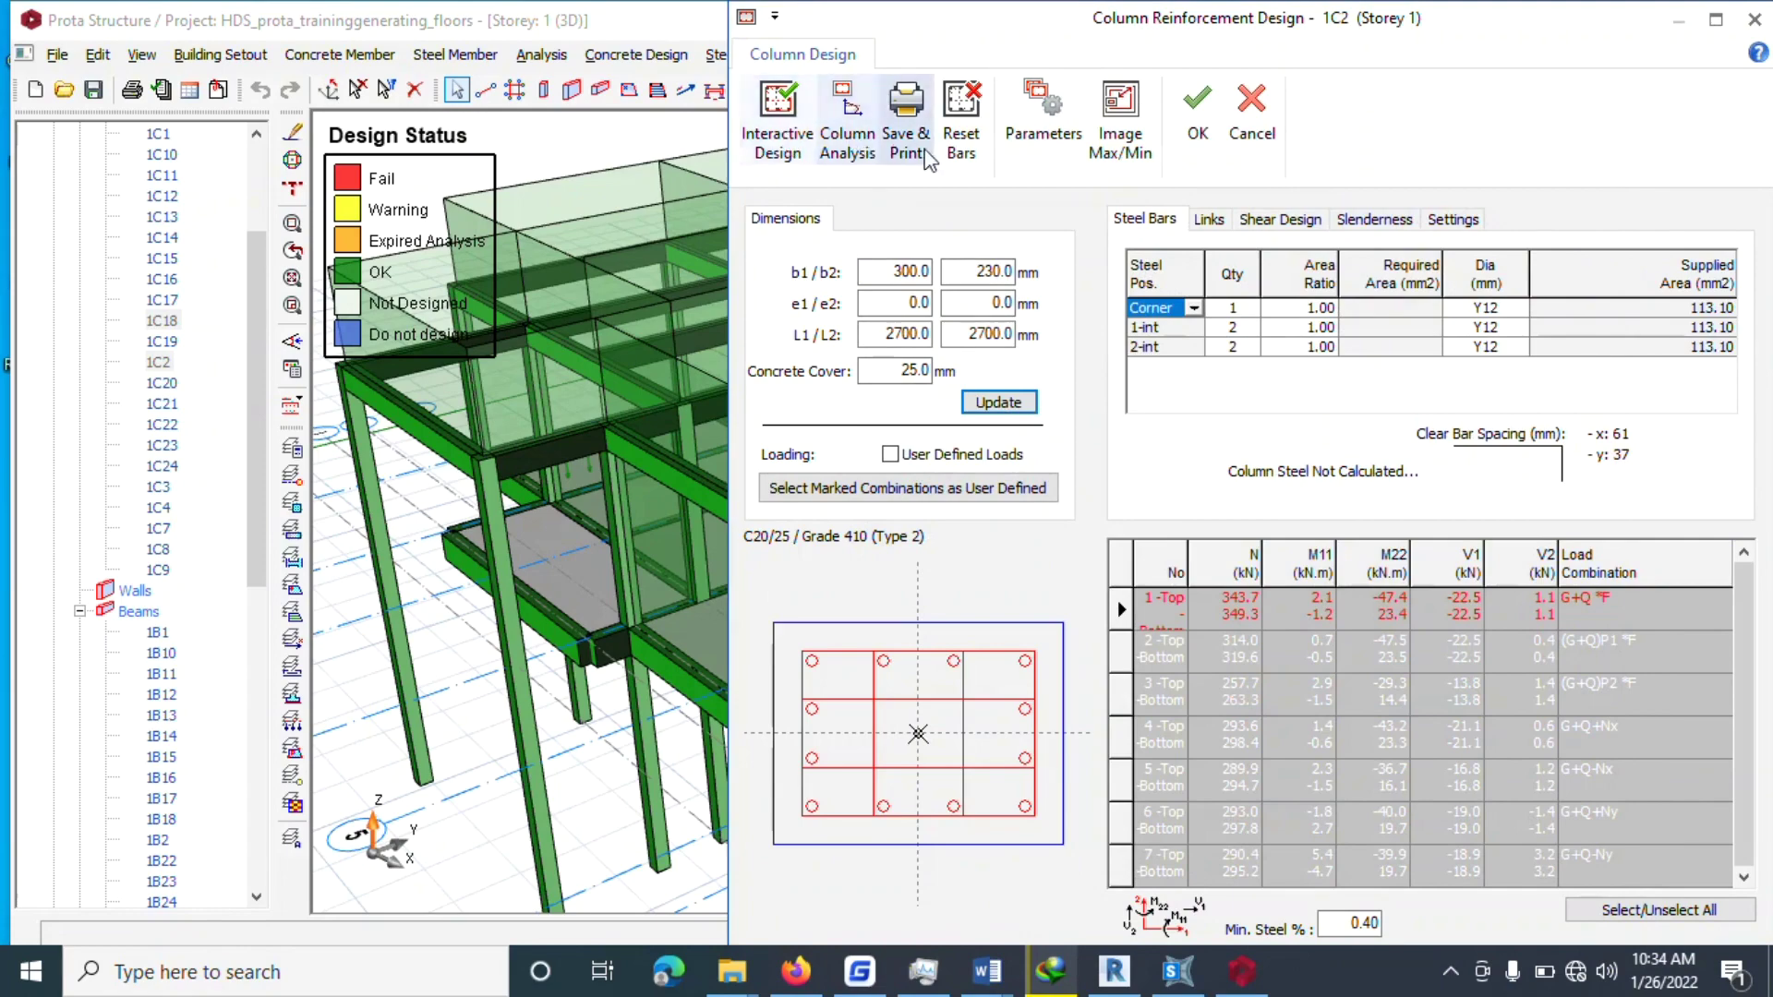
click(780, 139)
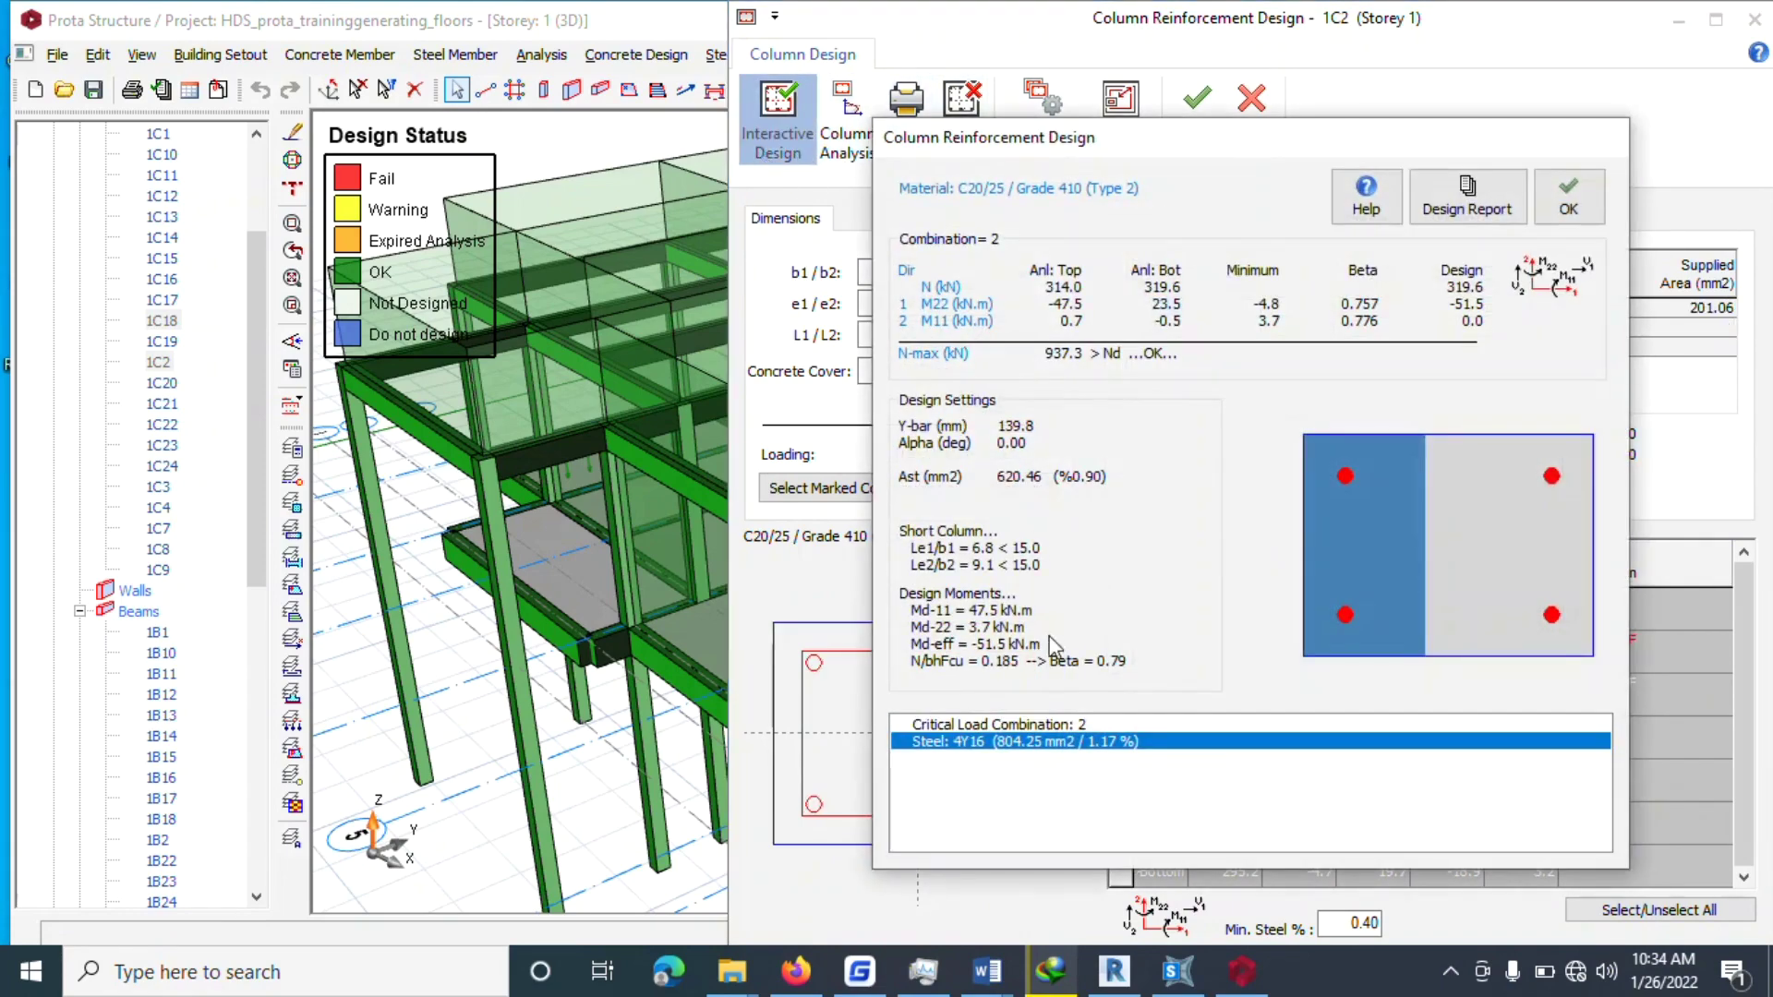
click(1569, 195)
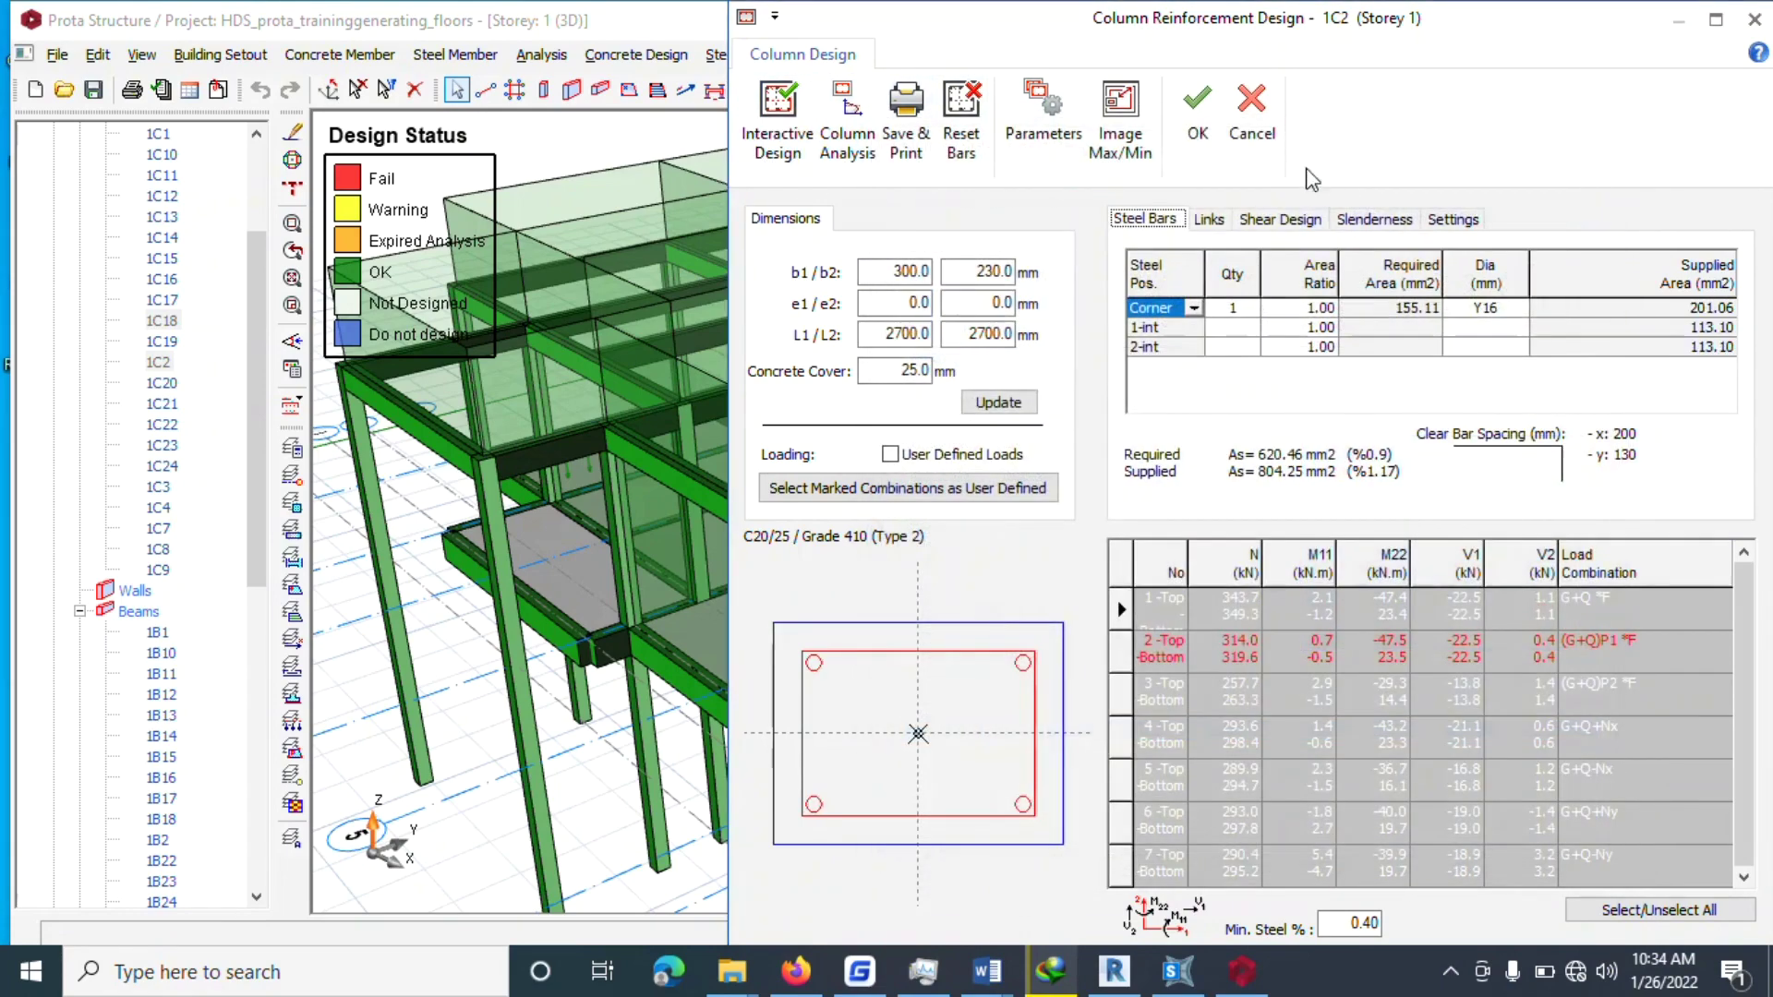
click(1197, 99)
Open Column Section Design for the failed storey 2 column 2C20 and update its b1 dimension to 300 mm.
scroll(1311, 628, down, 3)
mouse_move(800, 720)
mouse_down()
mouse_move(1065, 649)
mouse_move(1164, 729)
mouse_move(962, 626)
mouse_move(982, 621)
mouse_move(950, 693)
mouse_move(1183, 668)
mouse_move(1155, 677)
mouse_up()
scroll(1182, 688, up, 5)
scroll(1201, 699, up, 2)
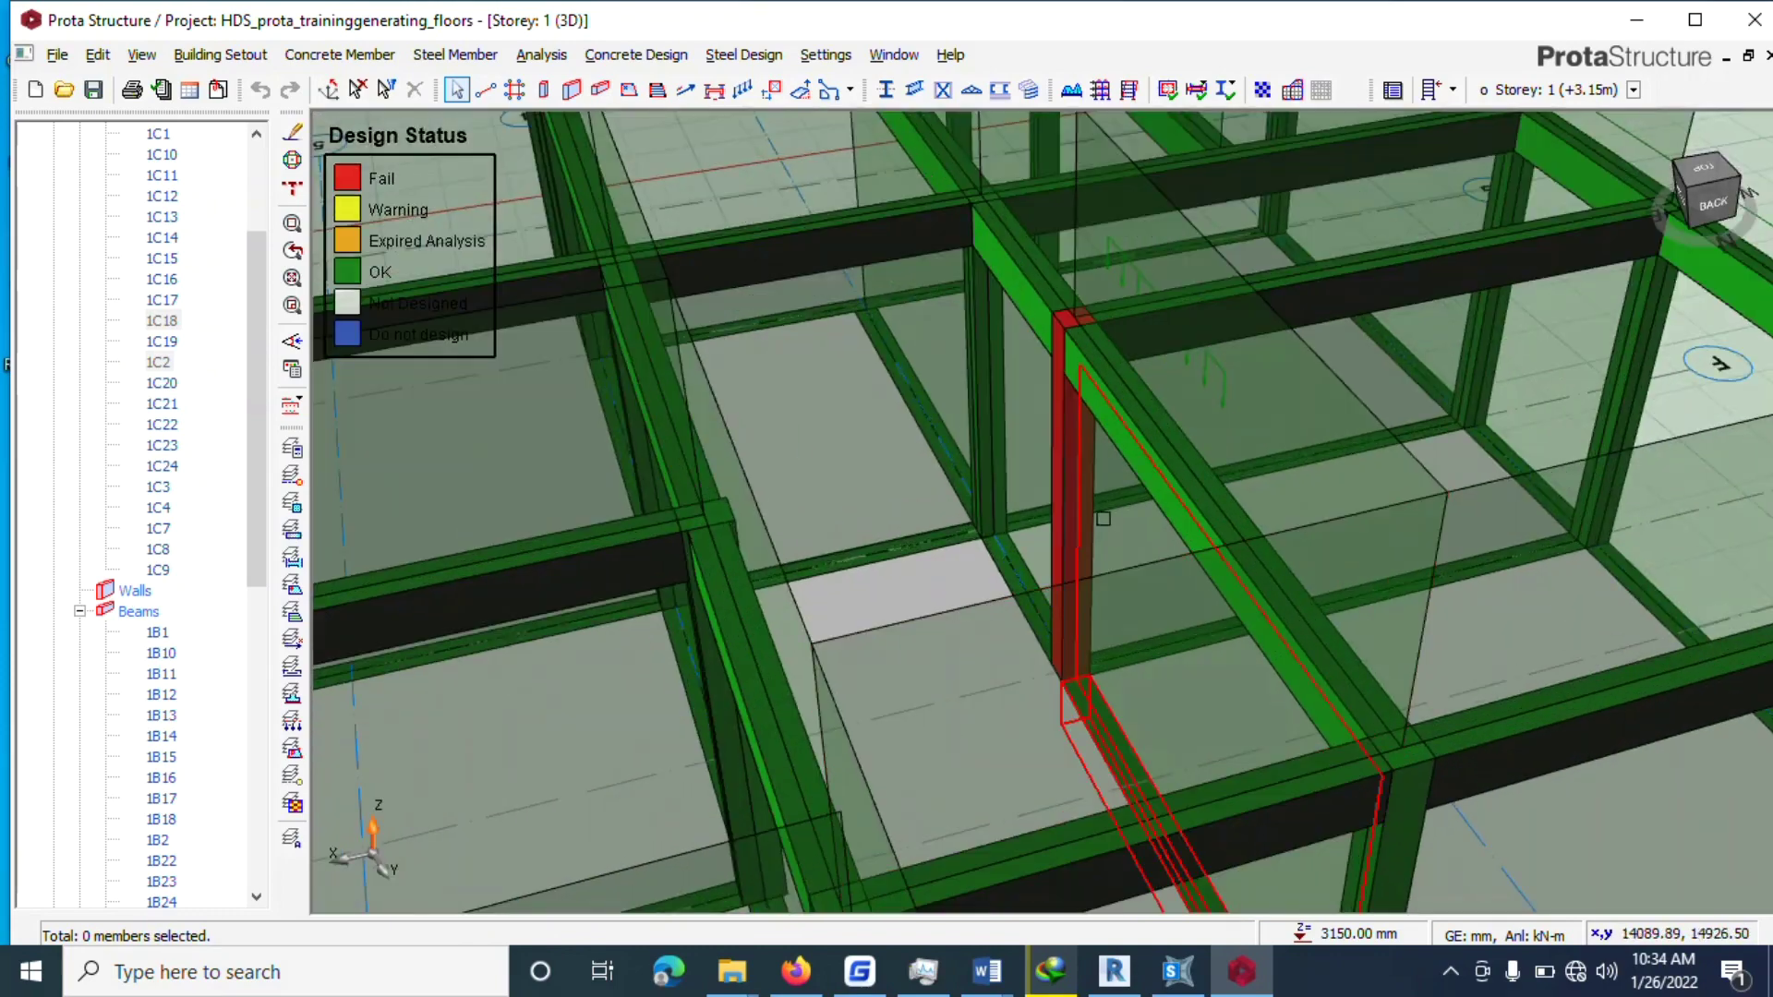
right_click(1065, 471)
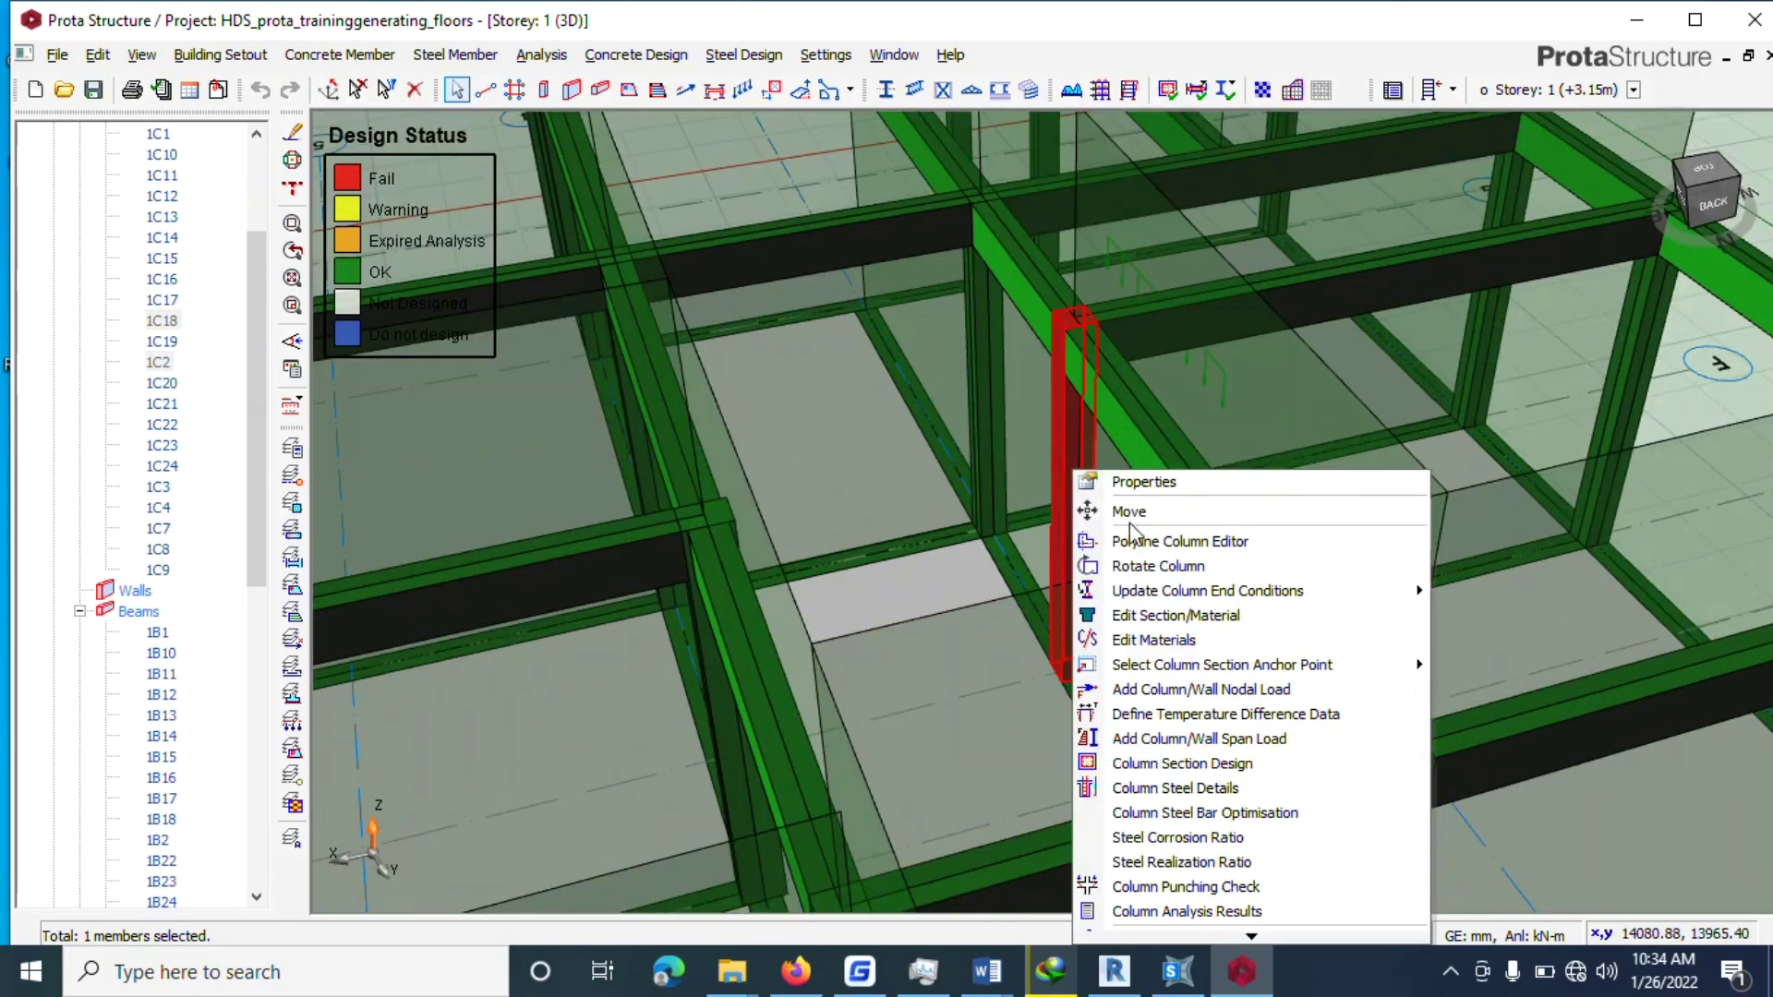
click(1178, 763)
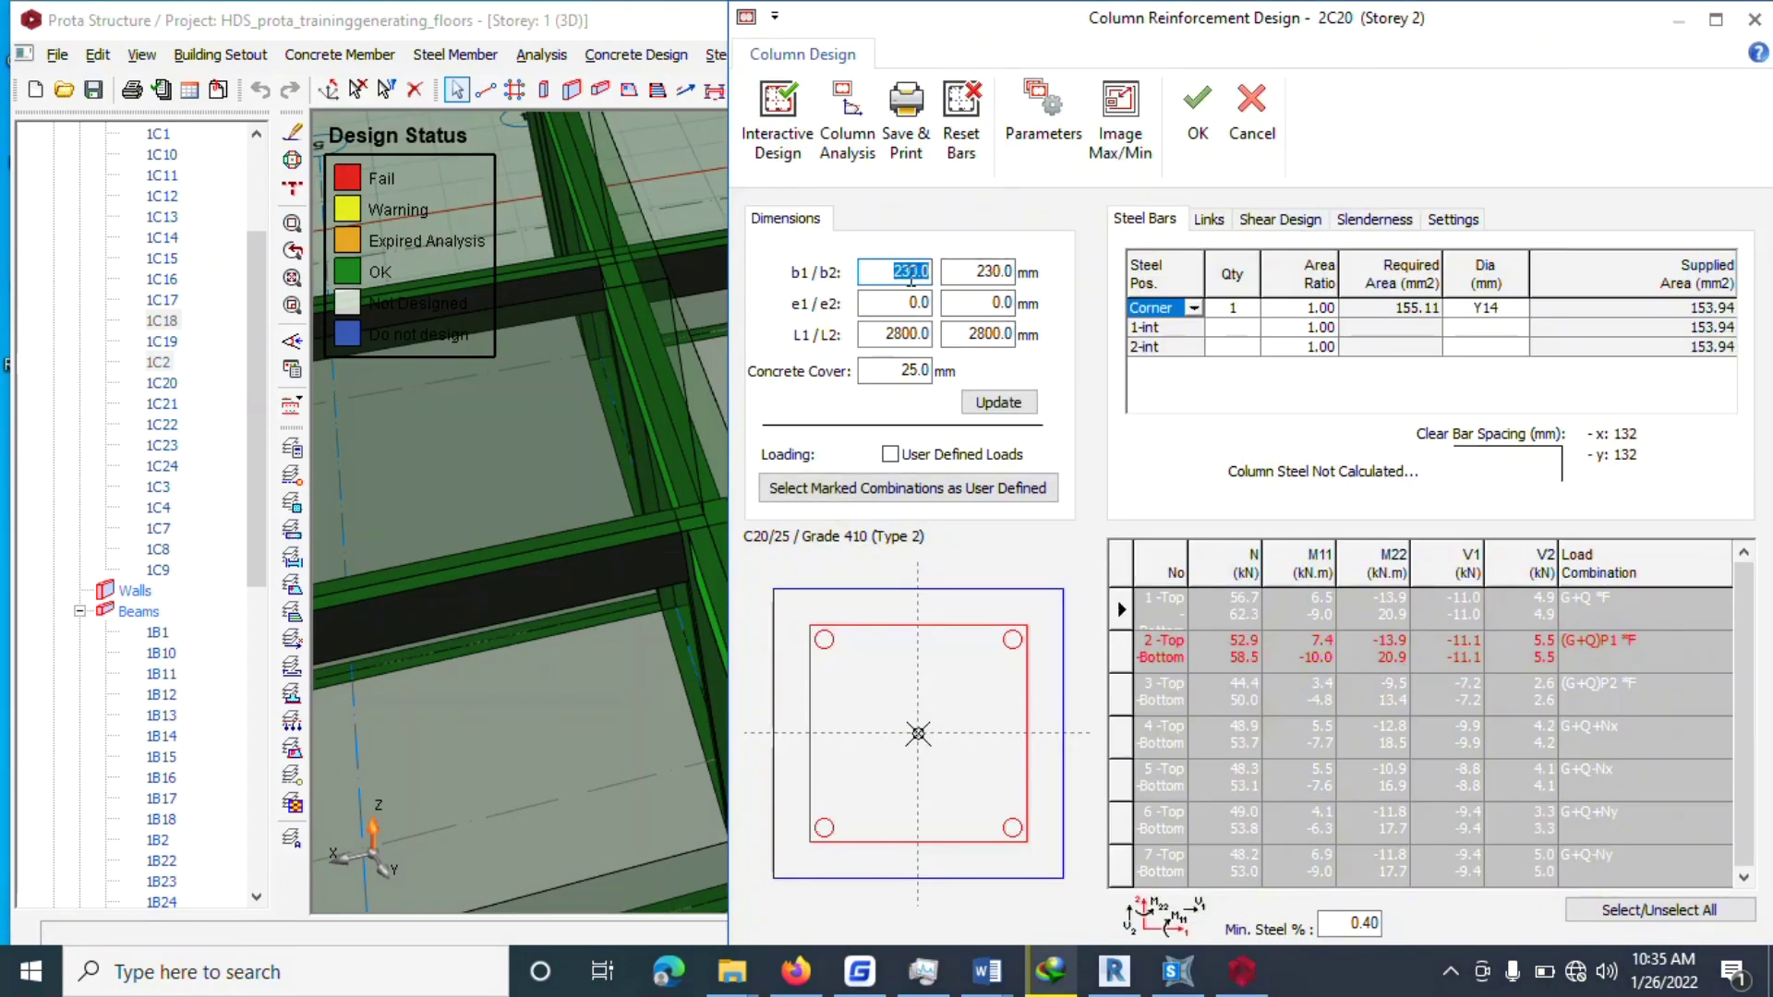
key(Tab)
click(999, 403)
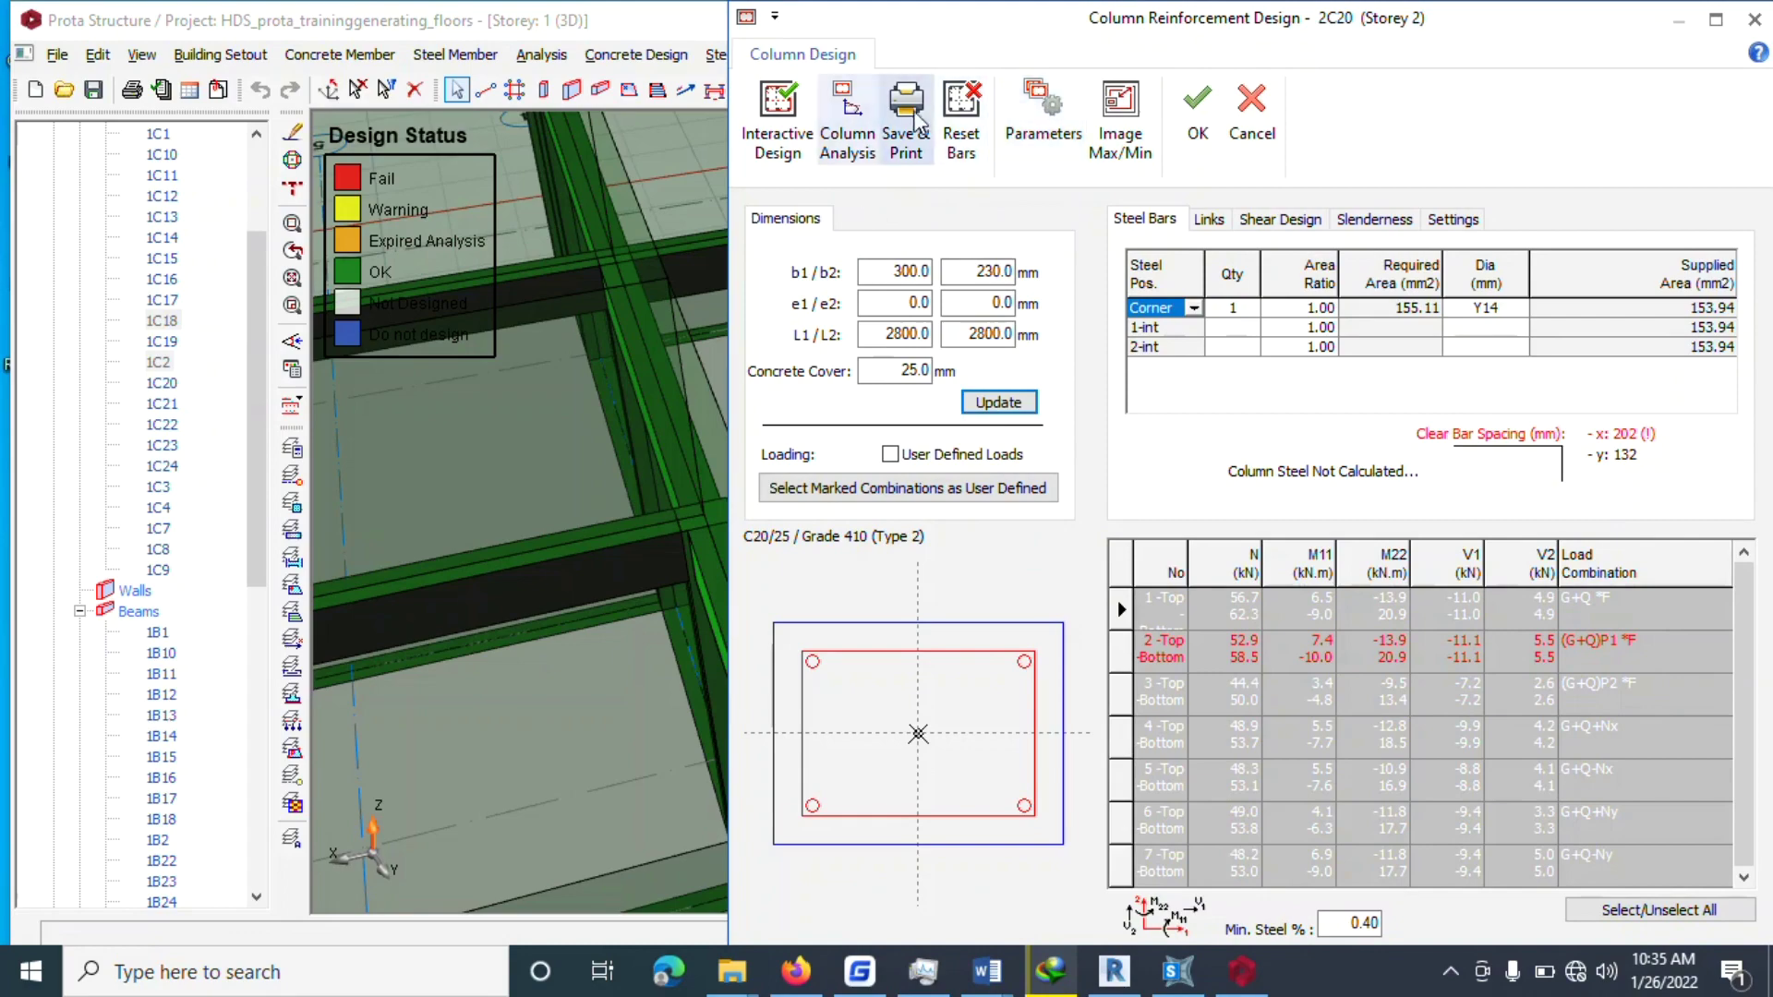
Reset the bars of column 2C20, run Interactive Design on the 300 x 230 mm section and save it.
click(953, 130)
click(779, 115)
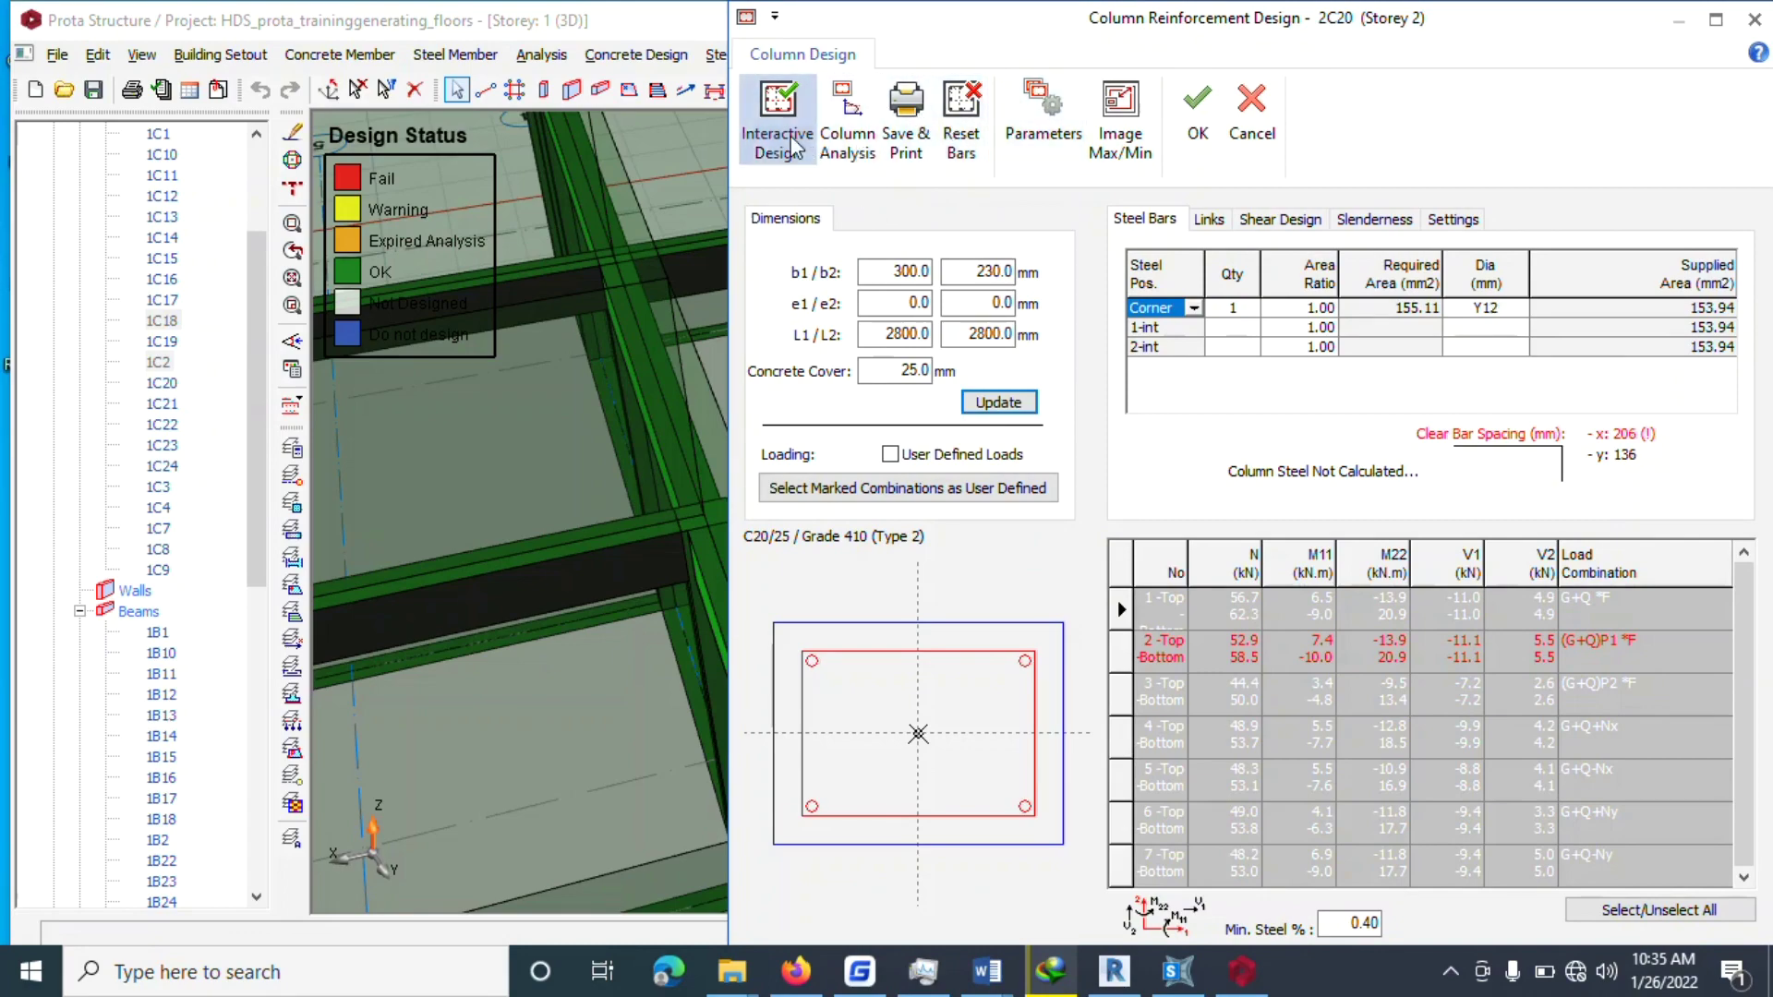
click(1569, 196)
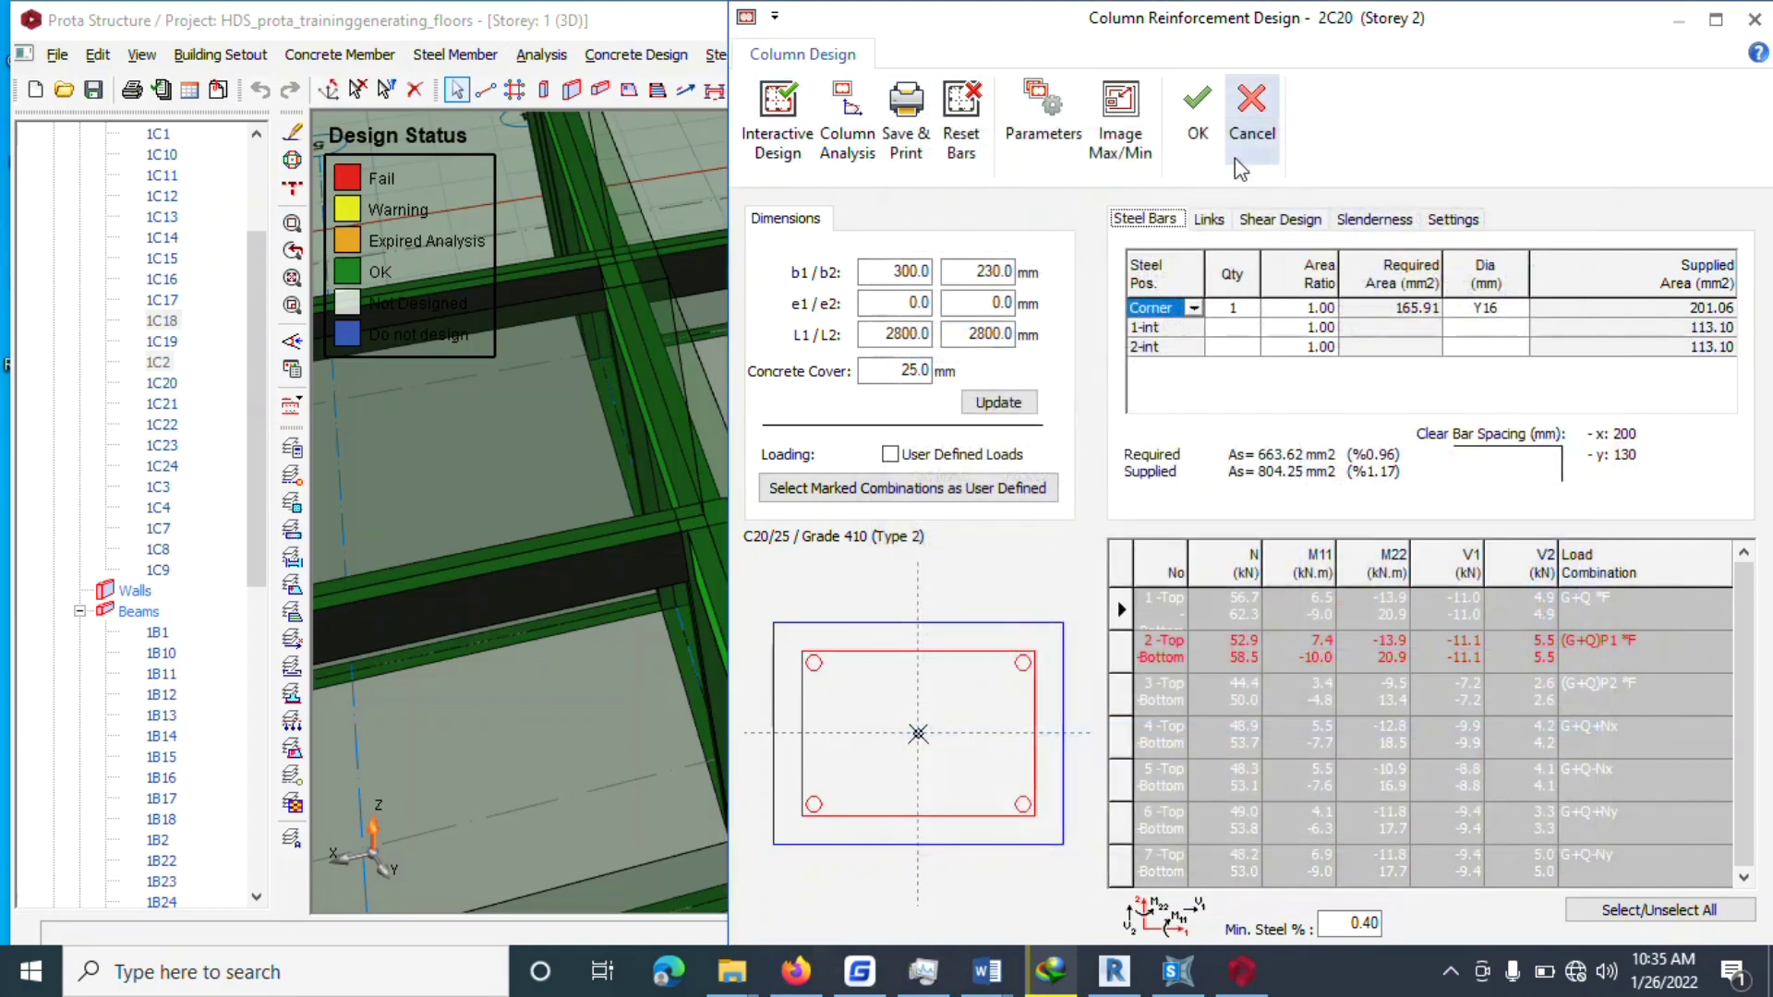
click(1197, 101)
Examine the 3D model from several sides for members that still fail design.
scroll(1059, 374, down, 6)
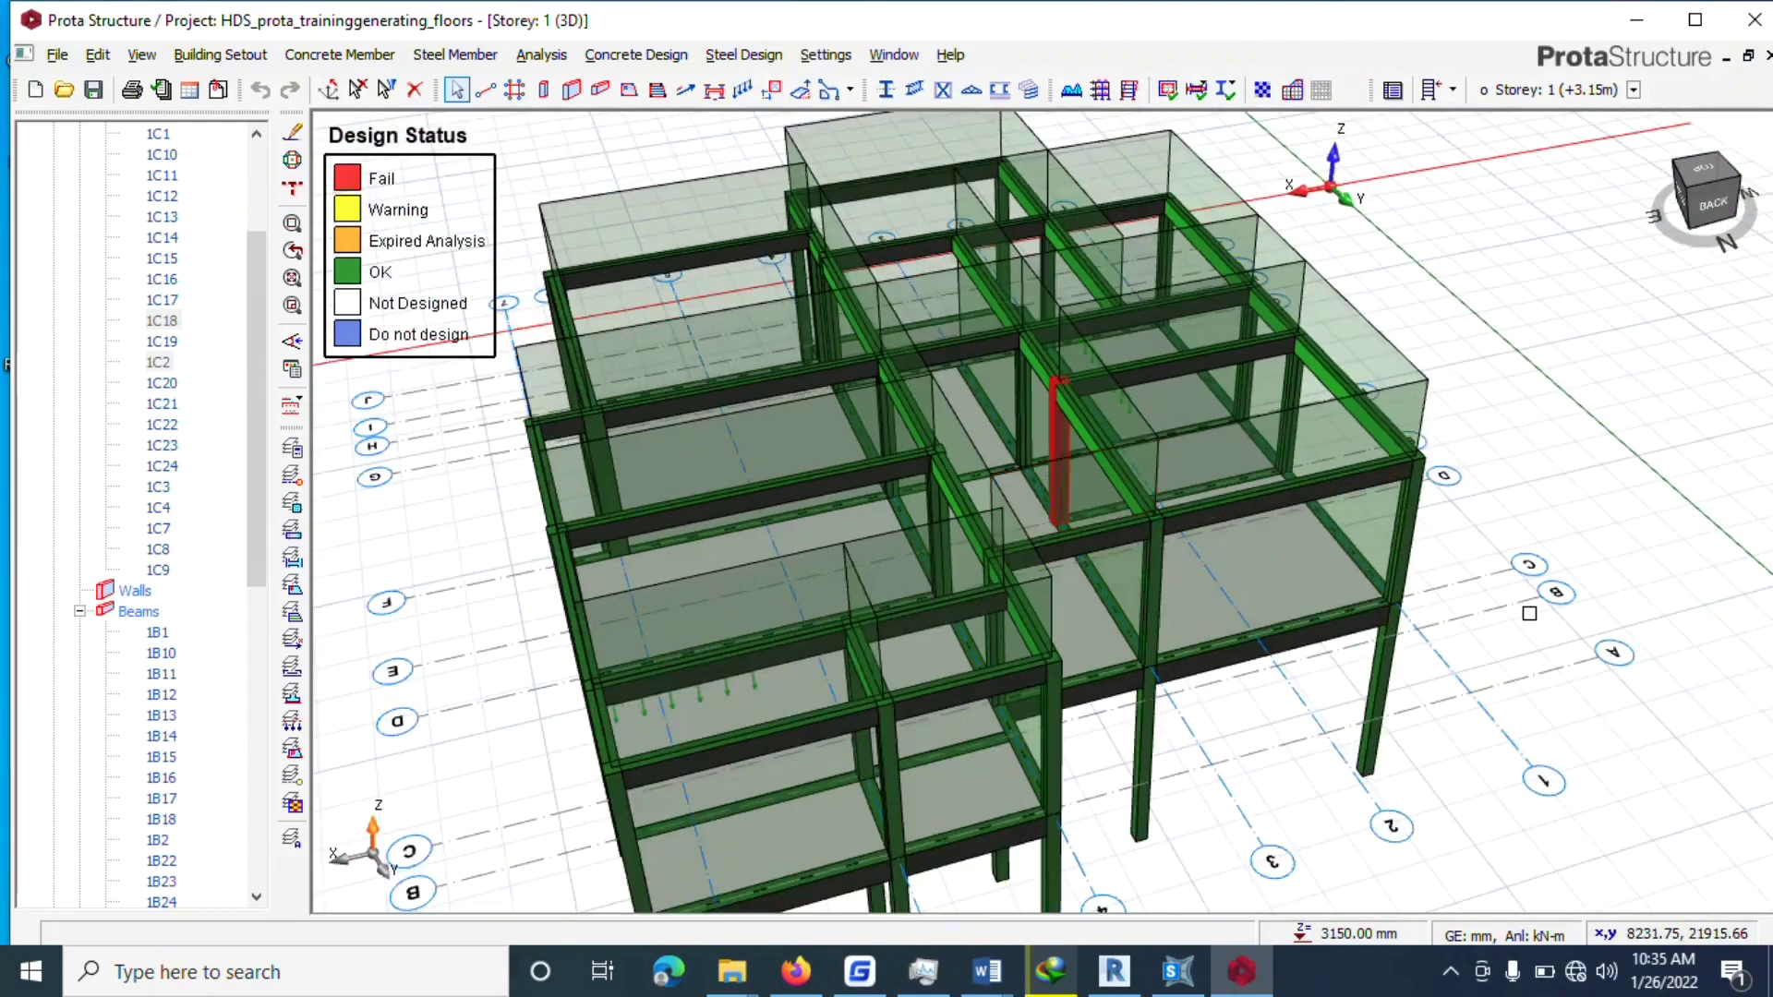
click(1530, 598)
drag(1512, 543, 1260, 688)
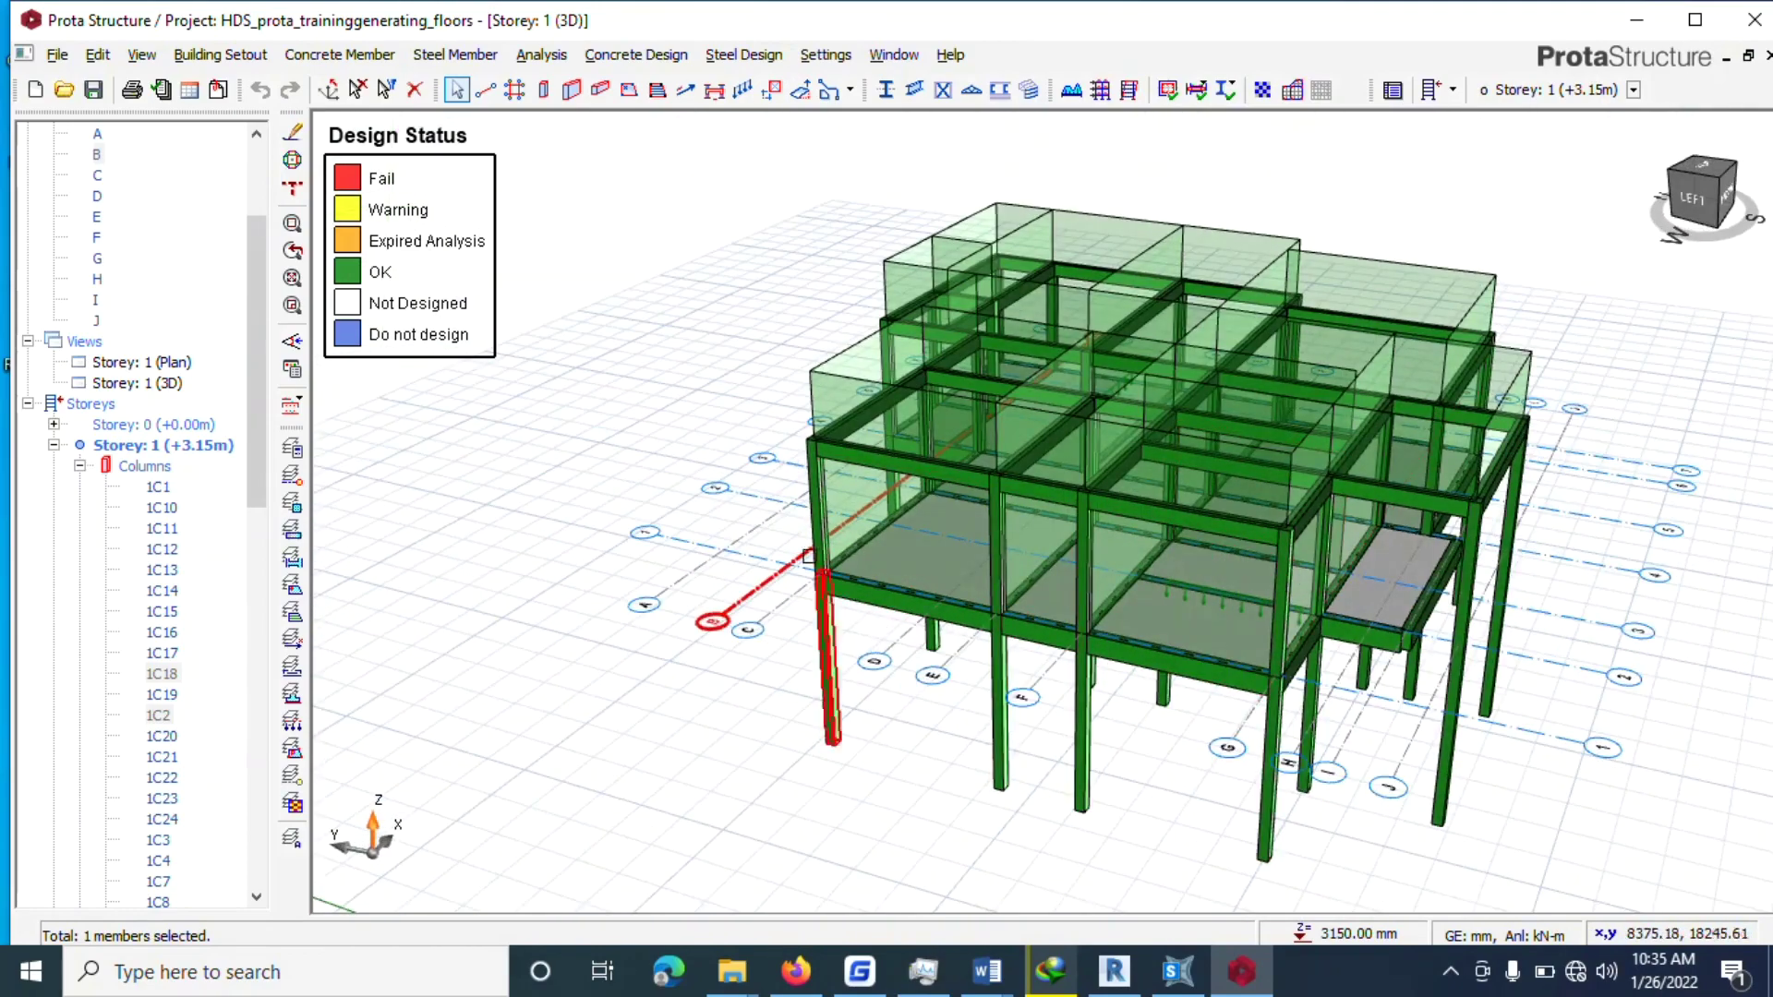
drag(663, 504, 458, 392)
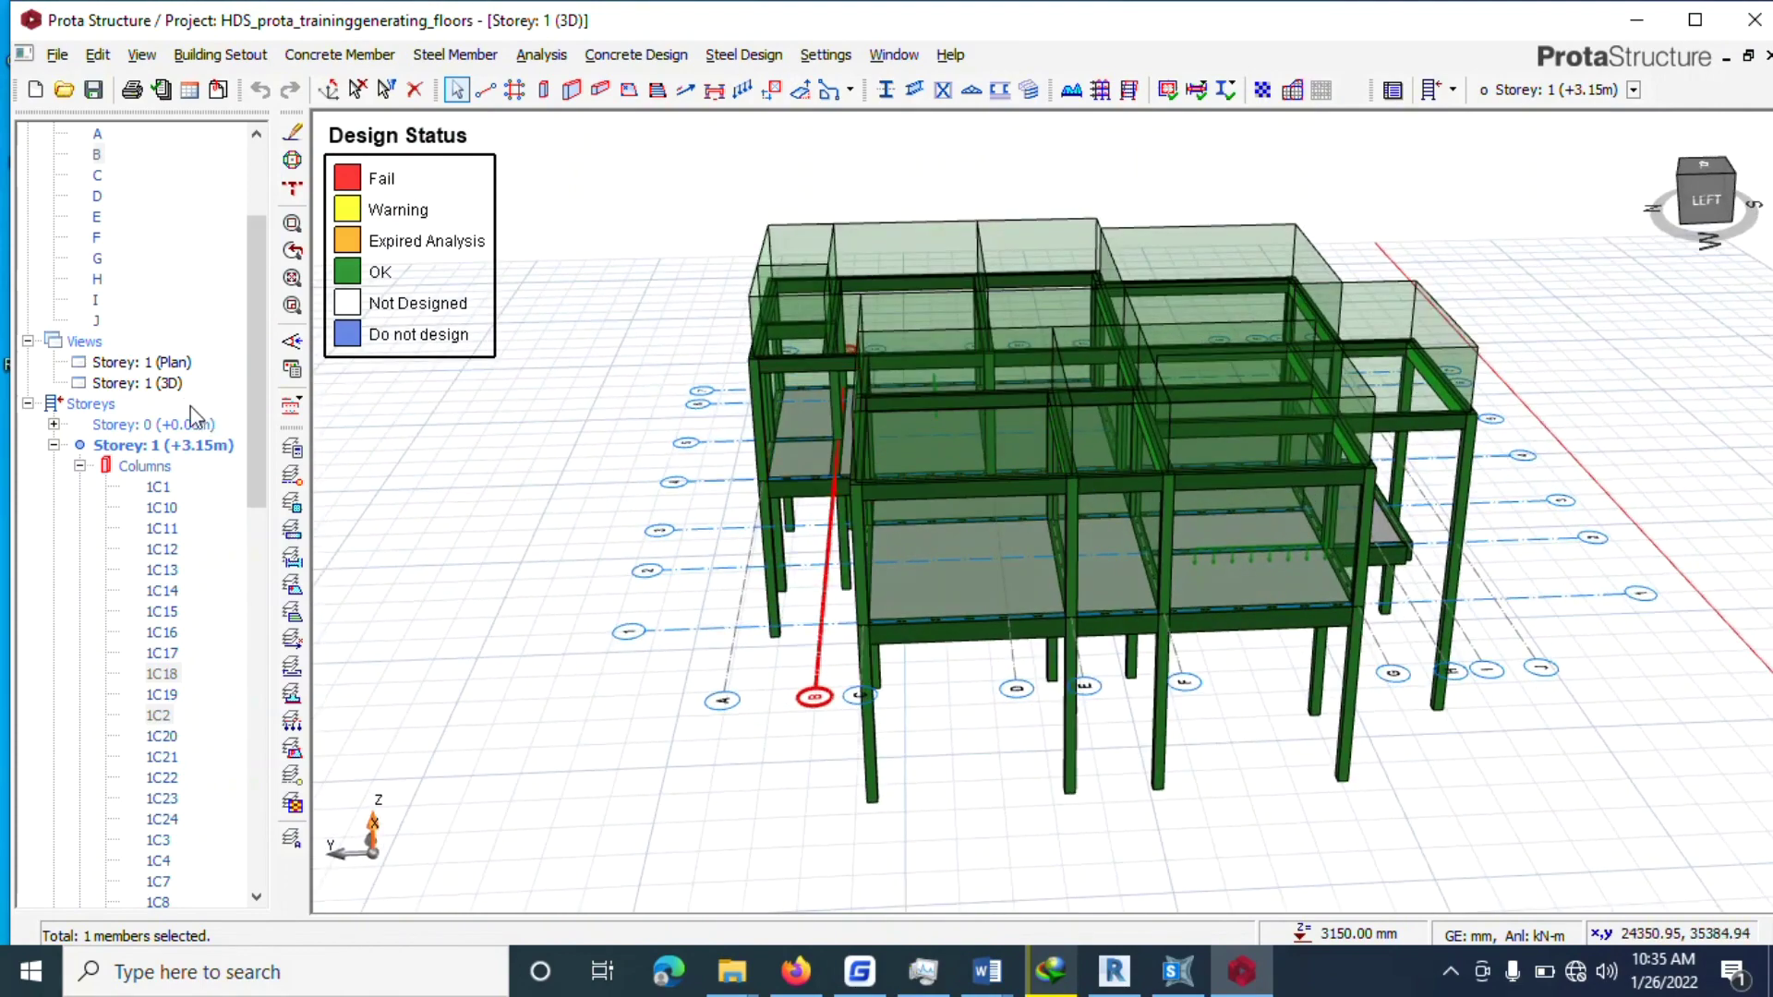
Open the Storey 1 plan view and recolour its members by Design Status.
double_click(121, 366)
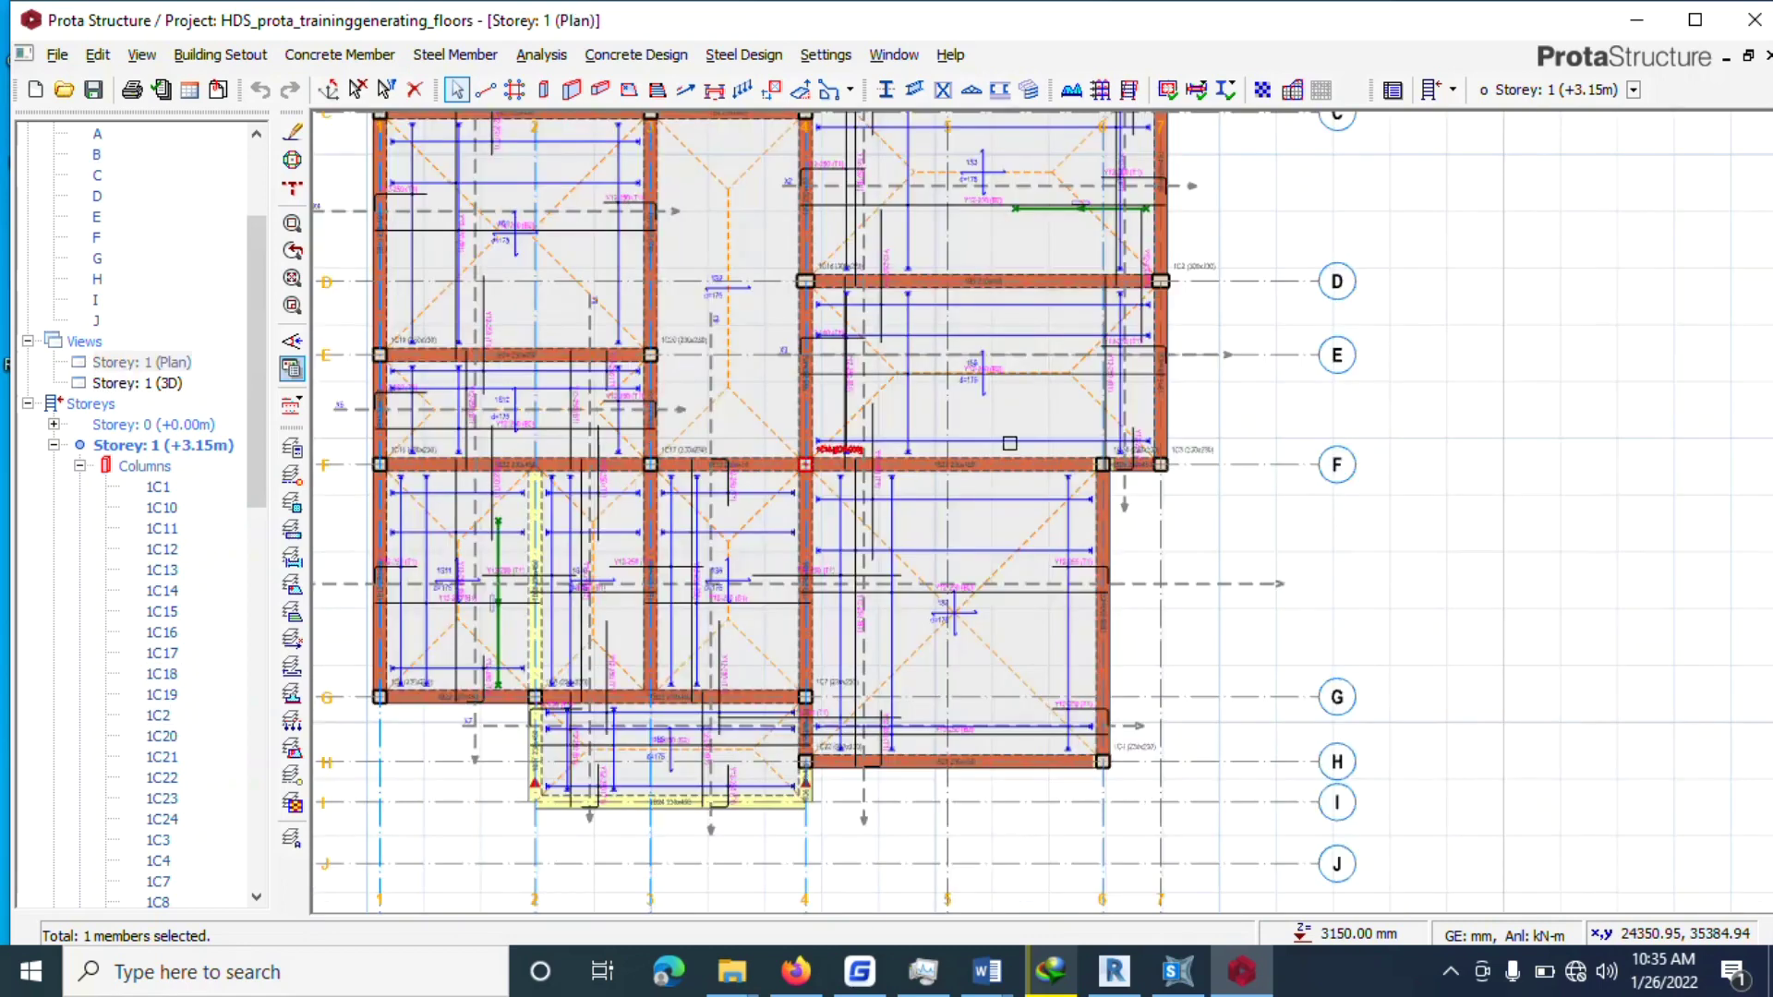
click(291, 369)
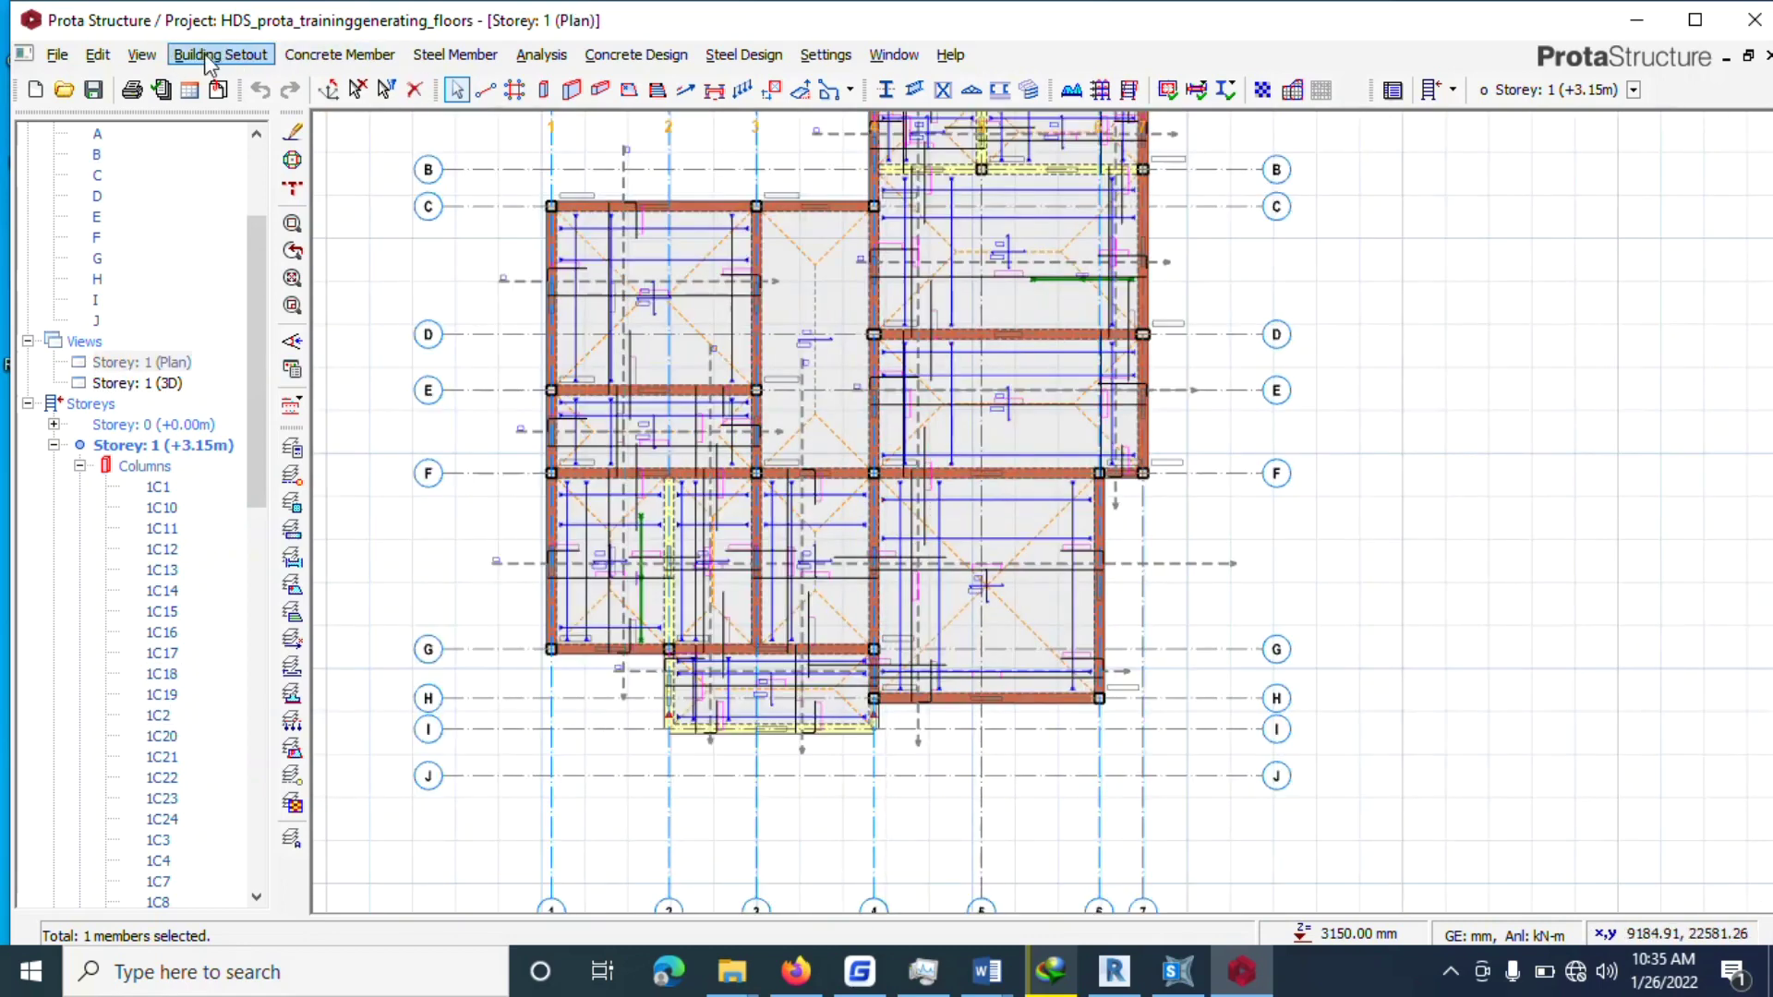
click(210, 58)
mouse_move(141, 63)
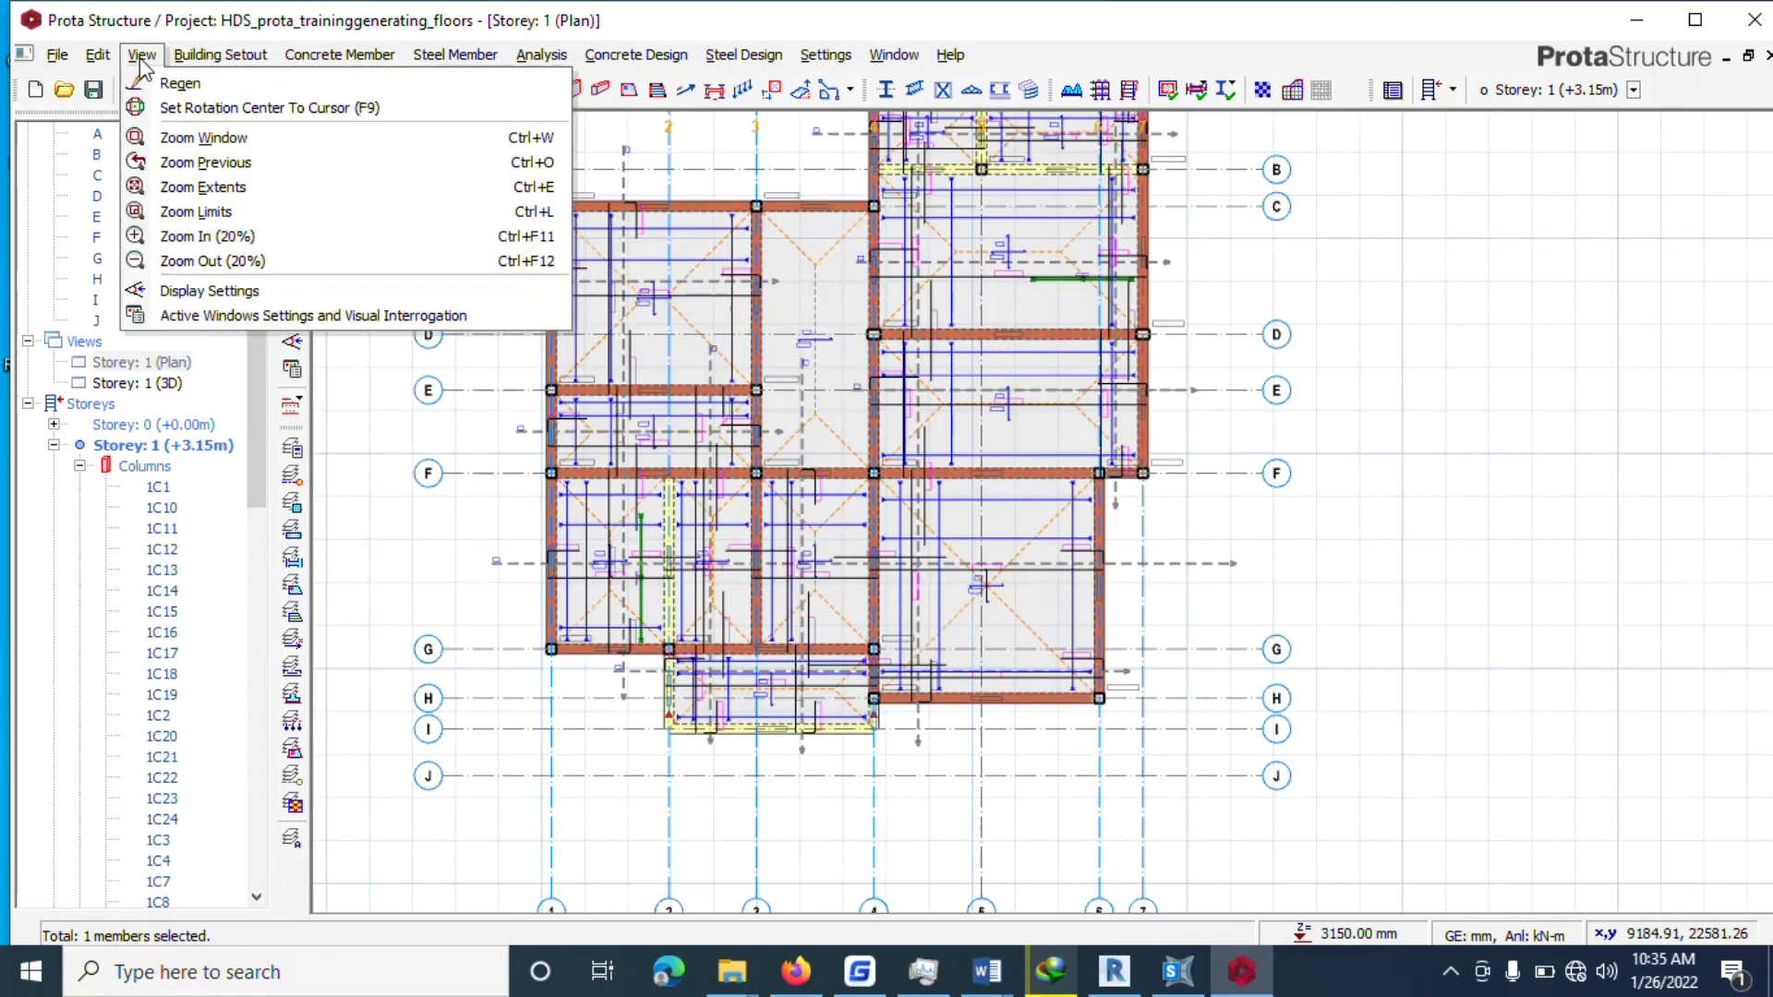
click(212, 315)
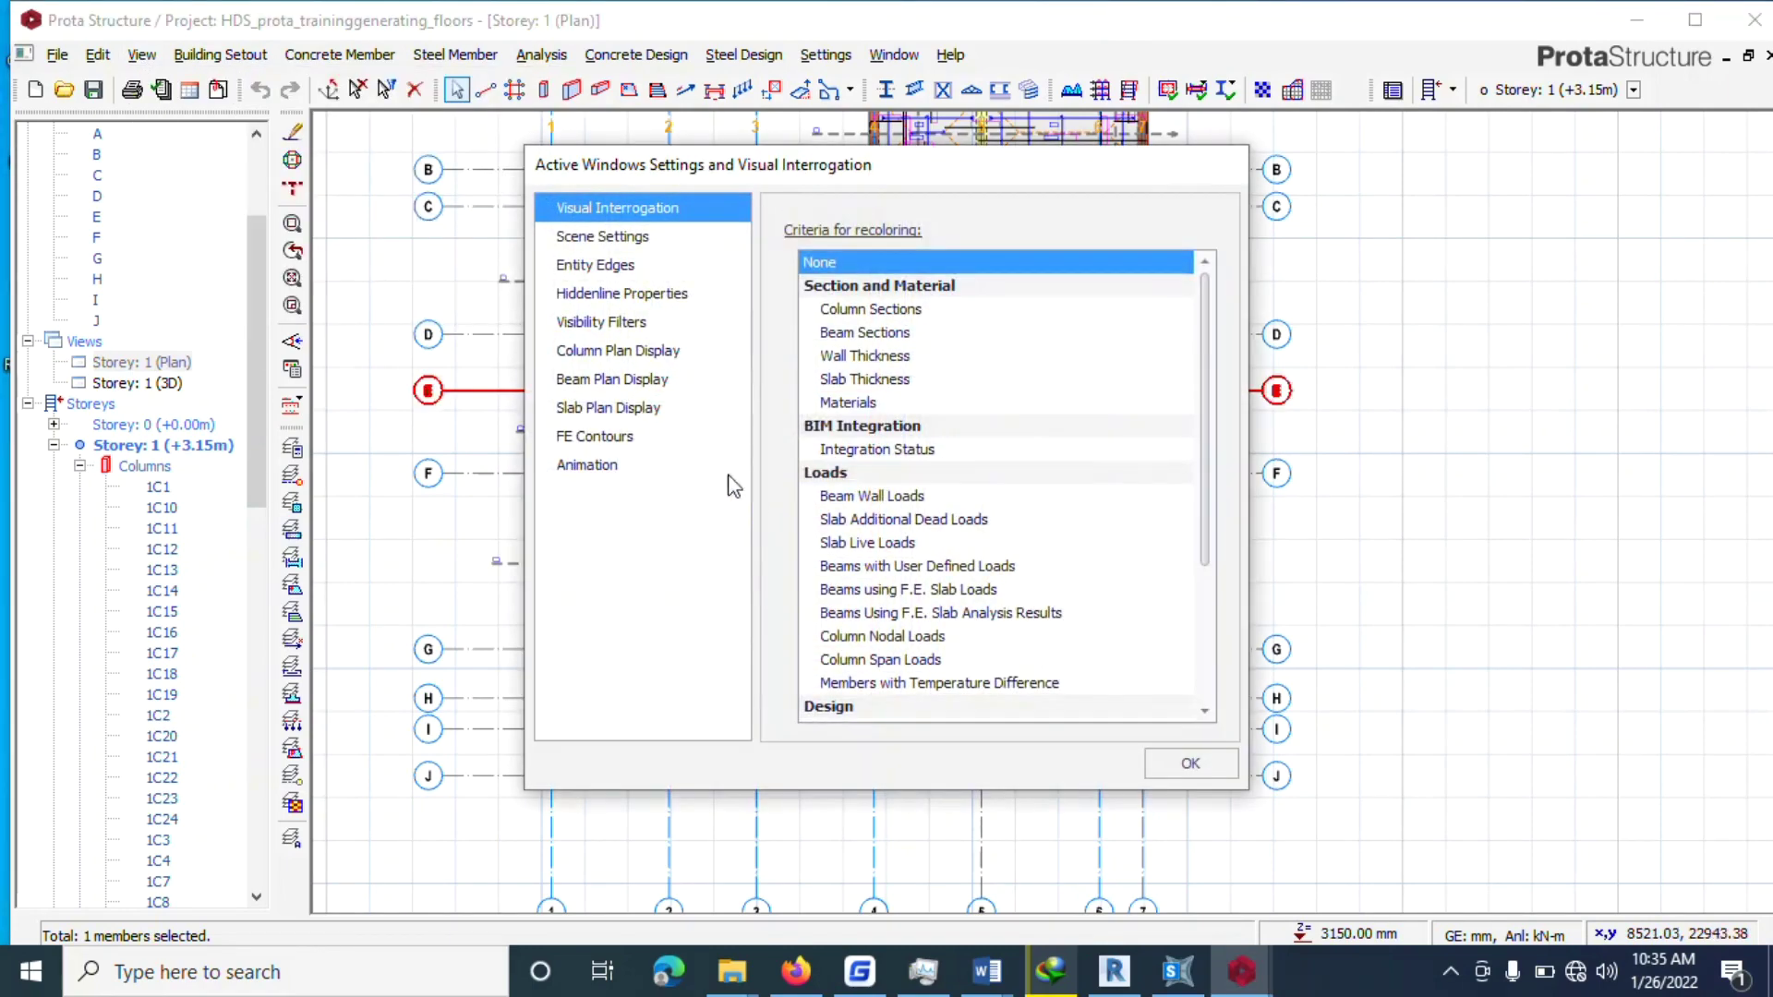
scroll(852, 663, down, 1)
click(862, 659)
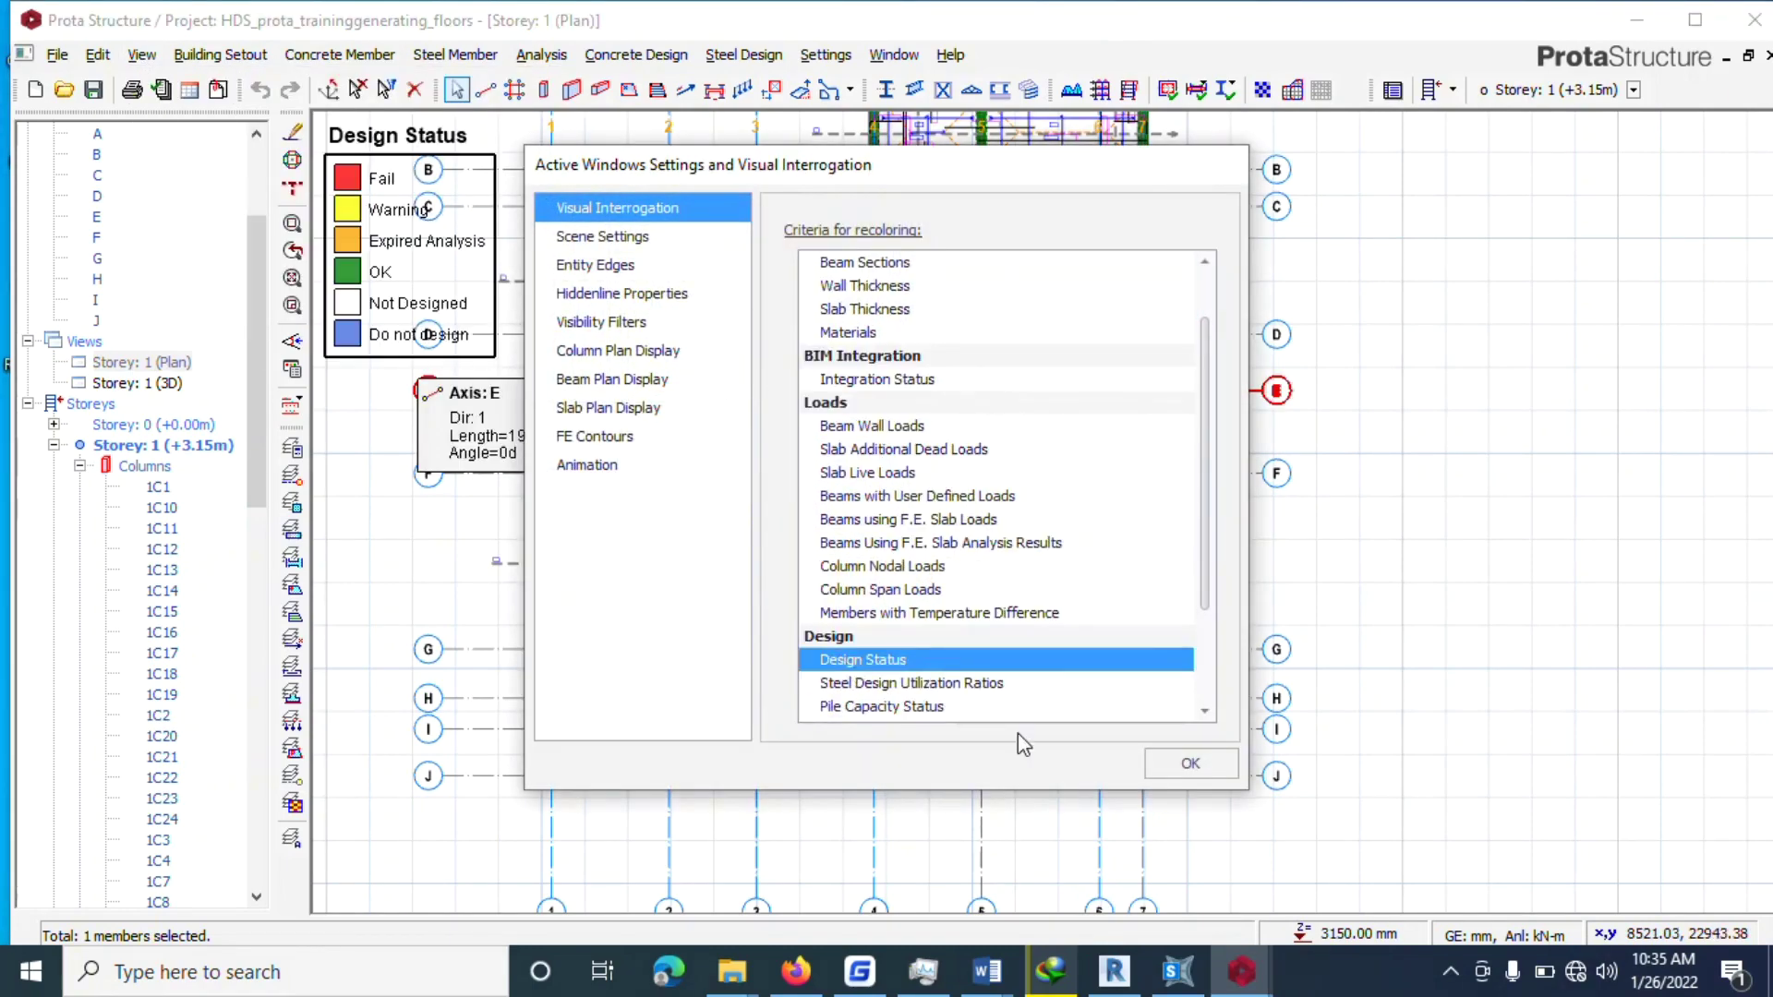
click(1191, 763)
Examine the Storey 1 plan across all axes for beams and columns that fail design.
scroll(806, 272, down, 3)
scroll(805, 273, up, 5)
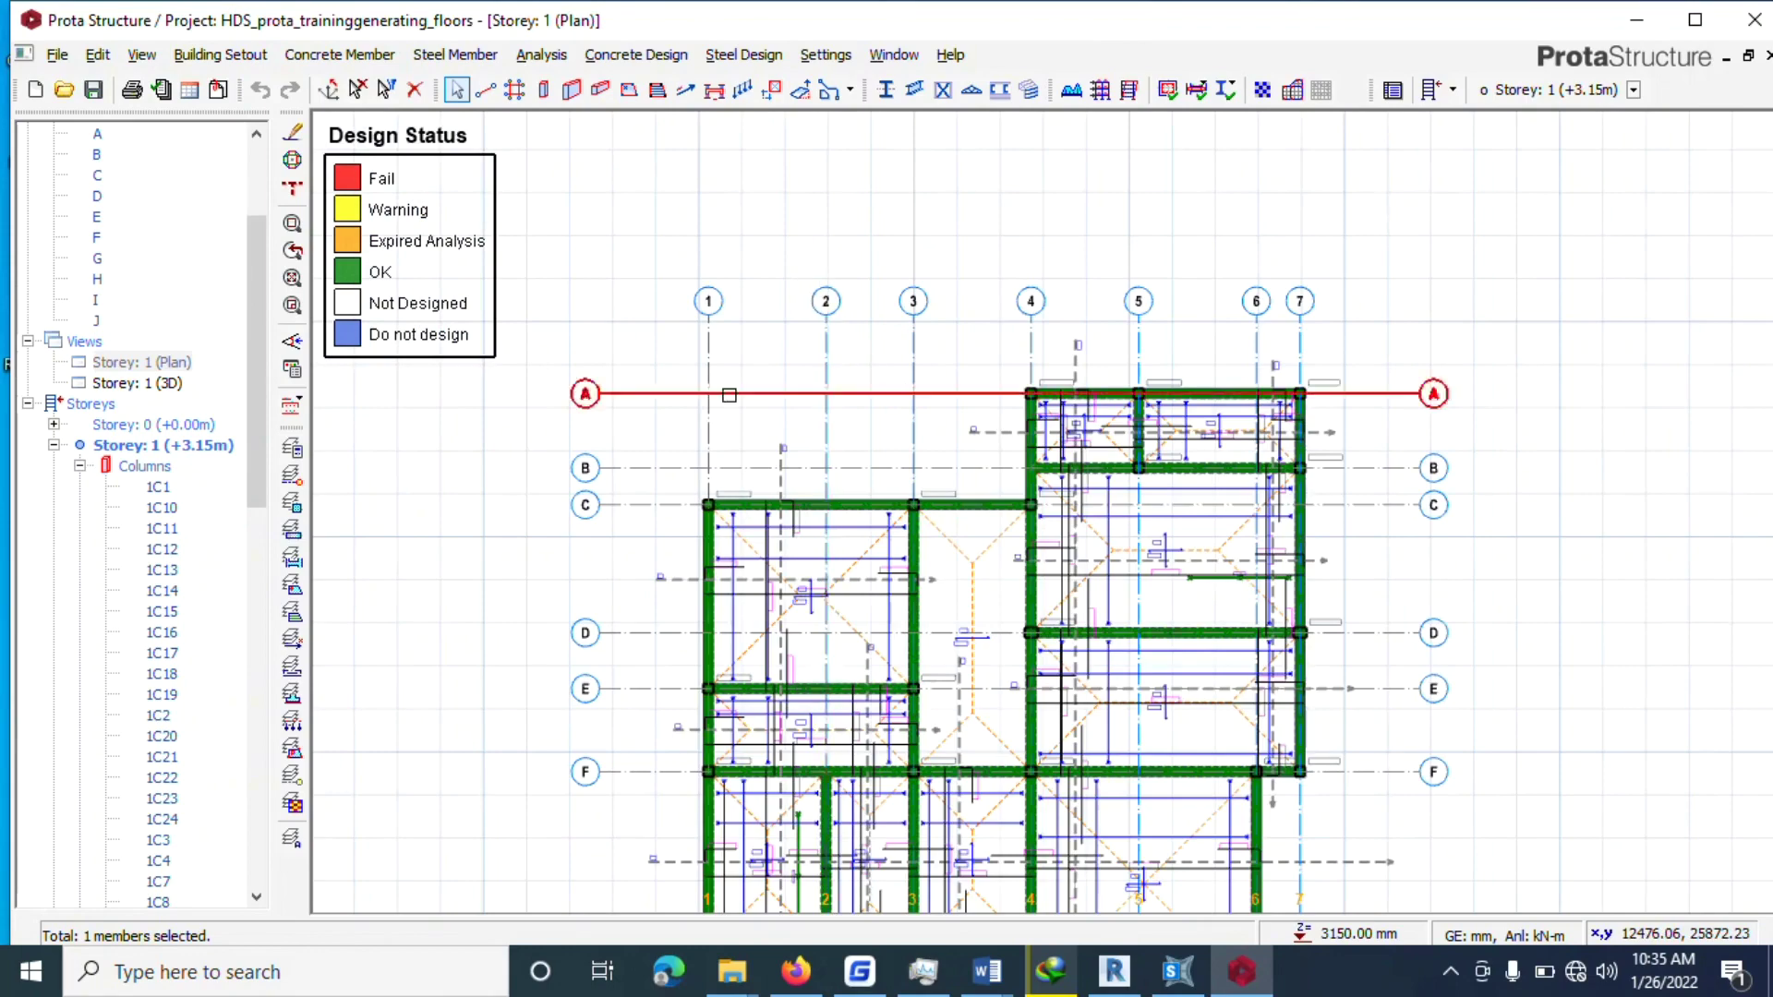
scroll(923, 594, down, 2)
scroll(856, 441, up, 2)
scroll(855, 440, down, 2)
scroll(756, 419, up, 2)
scroll(927, 400, down, 2)
scroll(927, 400, down, 2)
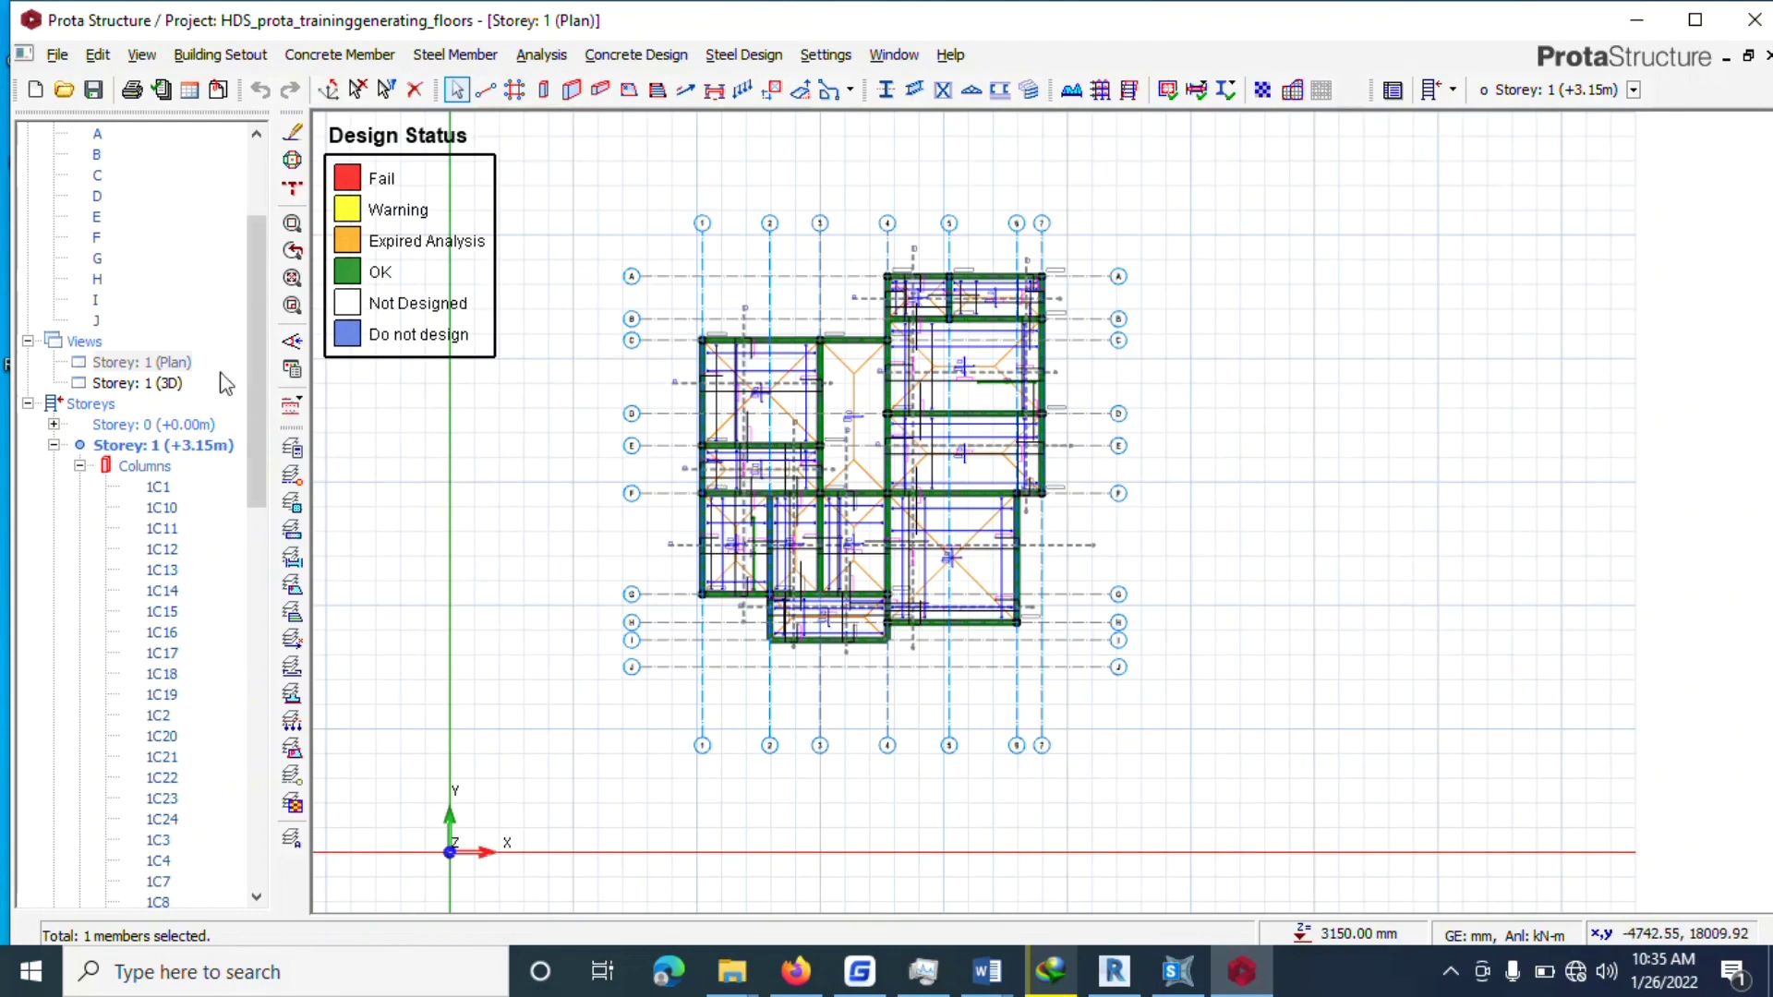
scroll(159, 354, down, 5)
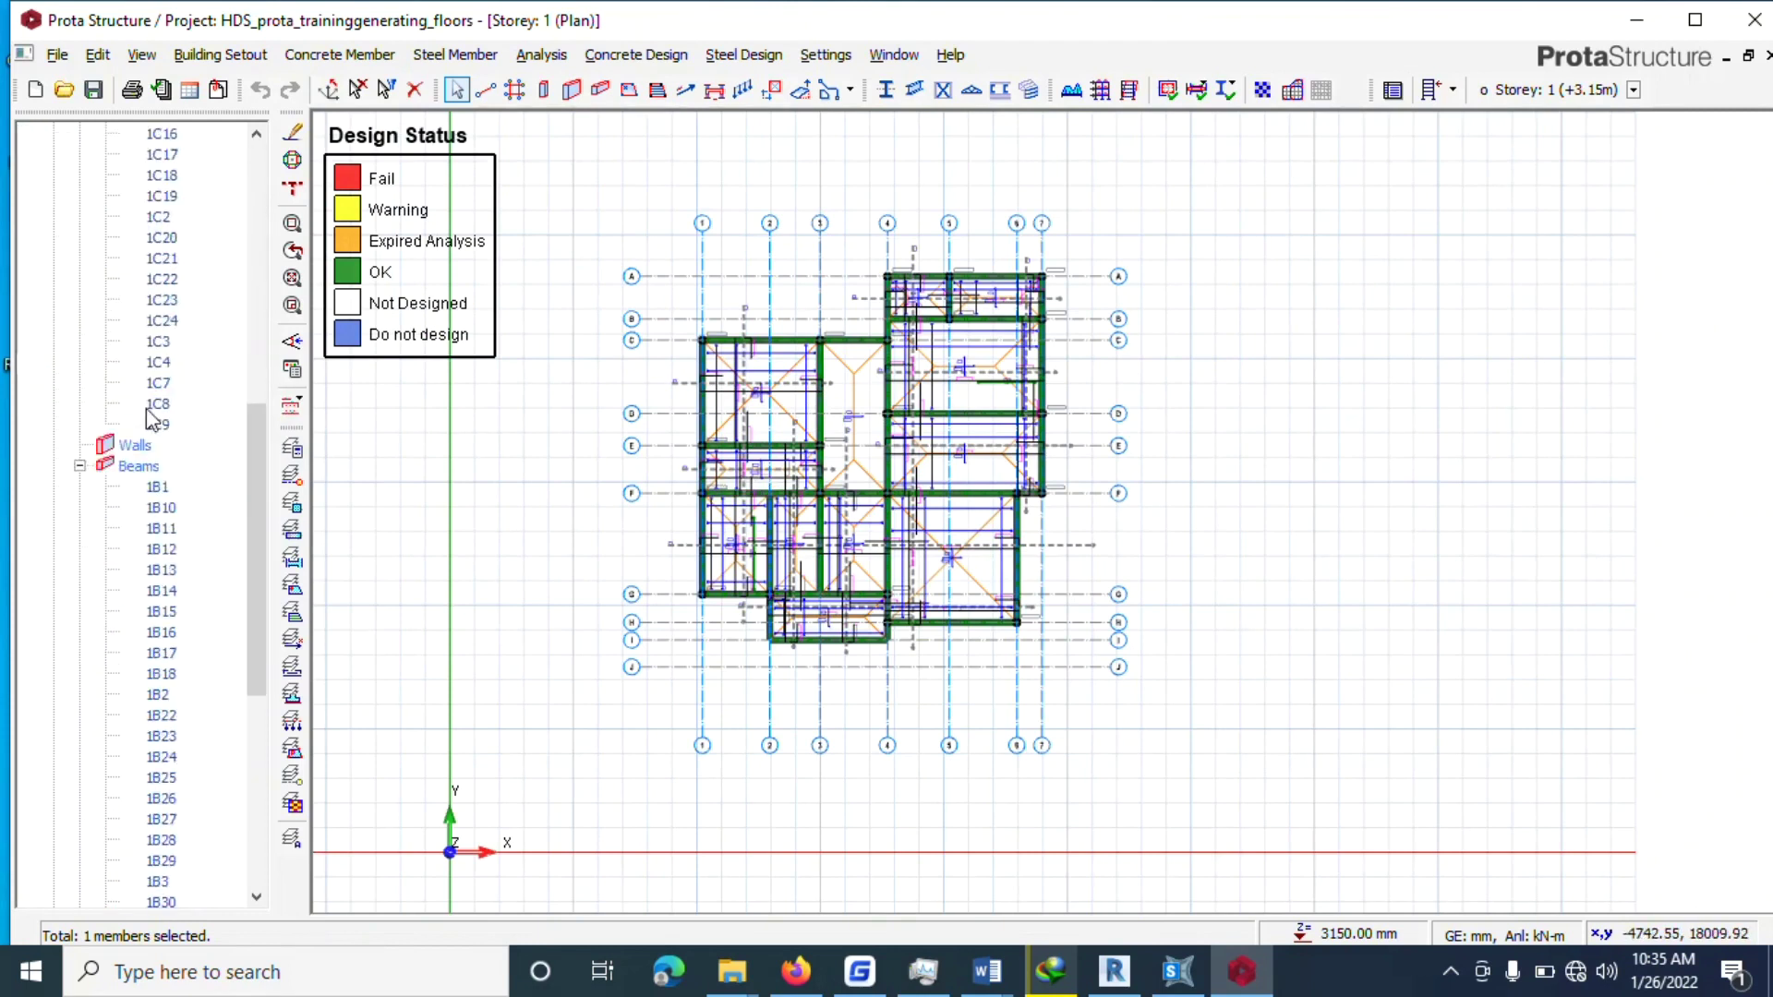
scroll(163, 418, up, 5)
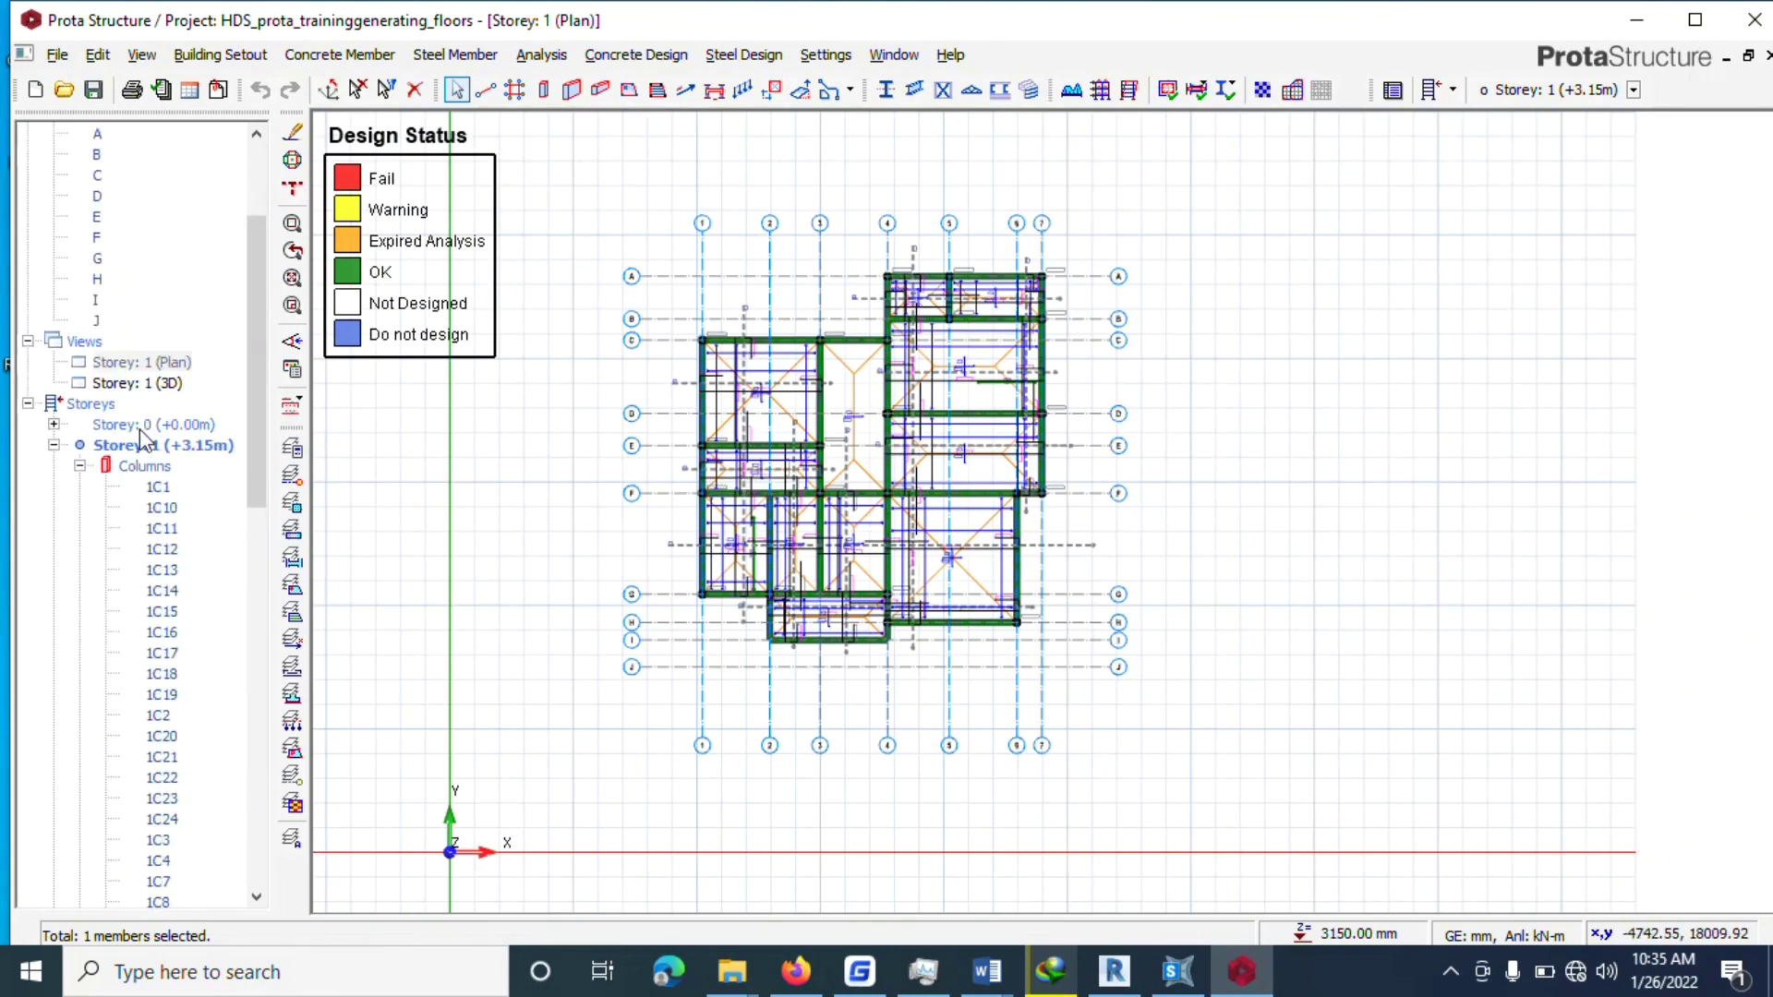
Switch to the Storey 0 (+0.00m) plan and frame the column positions along the upper axes.
double_click(143, 424)
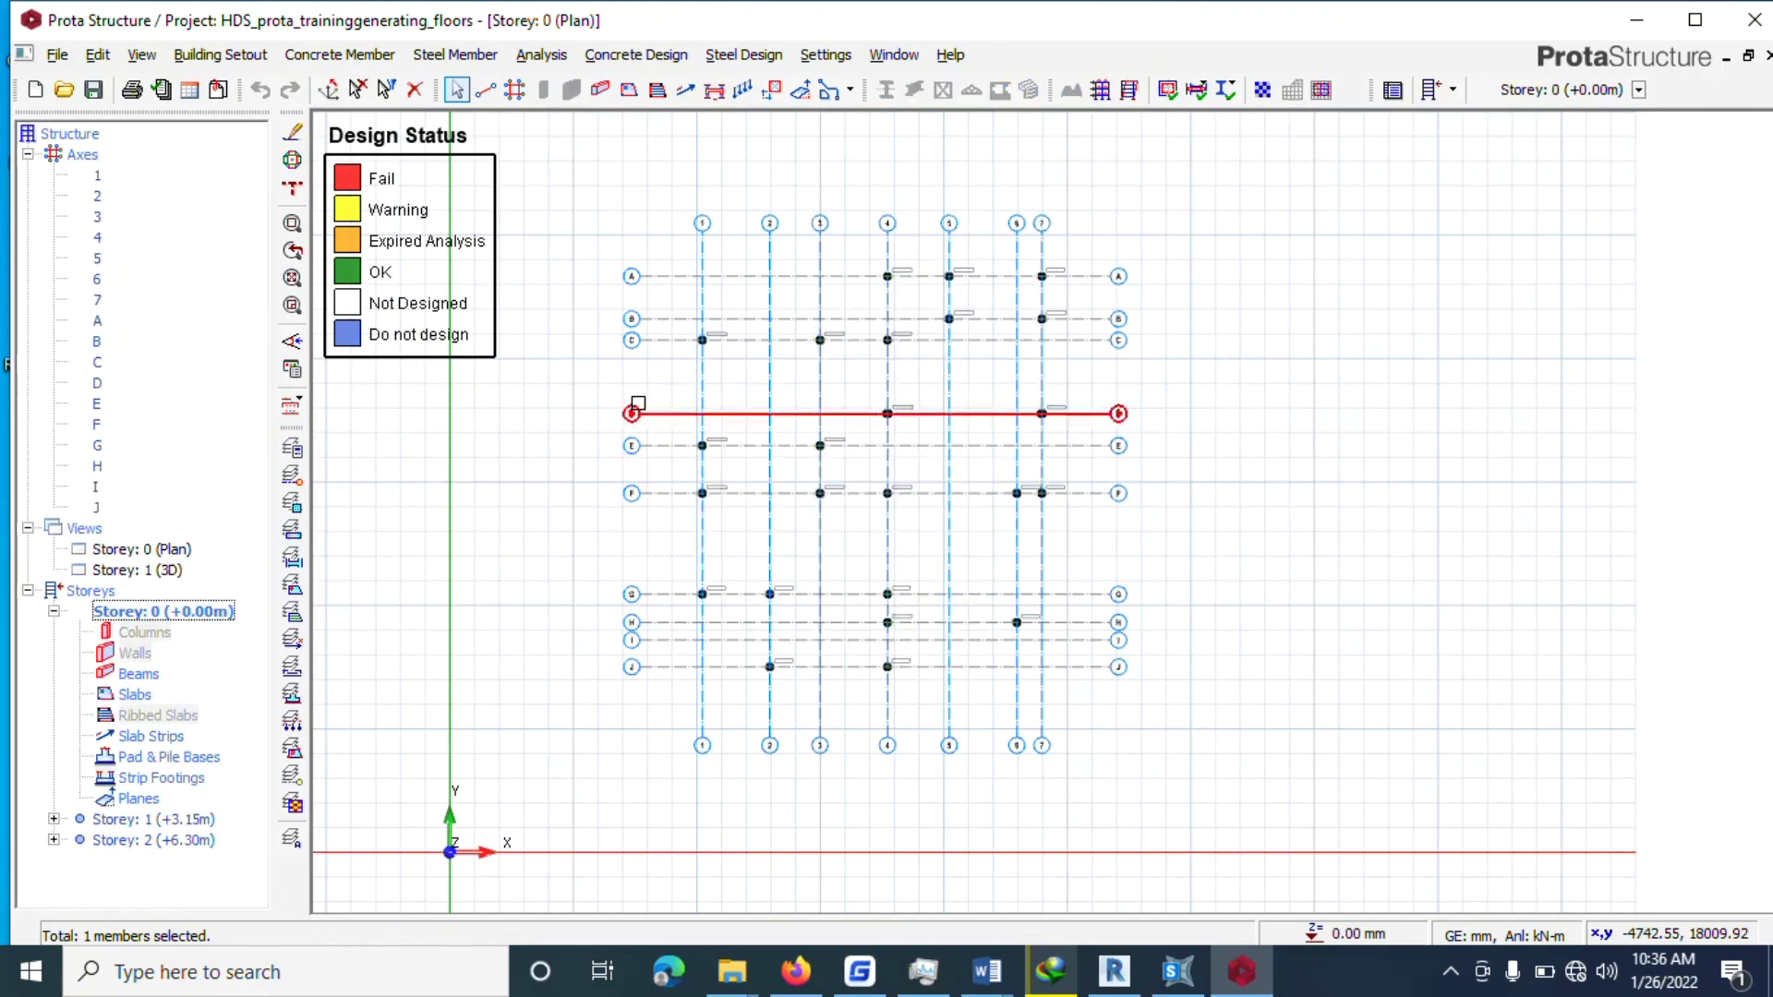
scroll(732, 273, up, 5)
scroll(970, 380, down, 3)
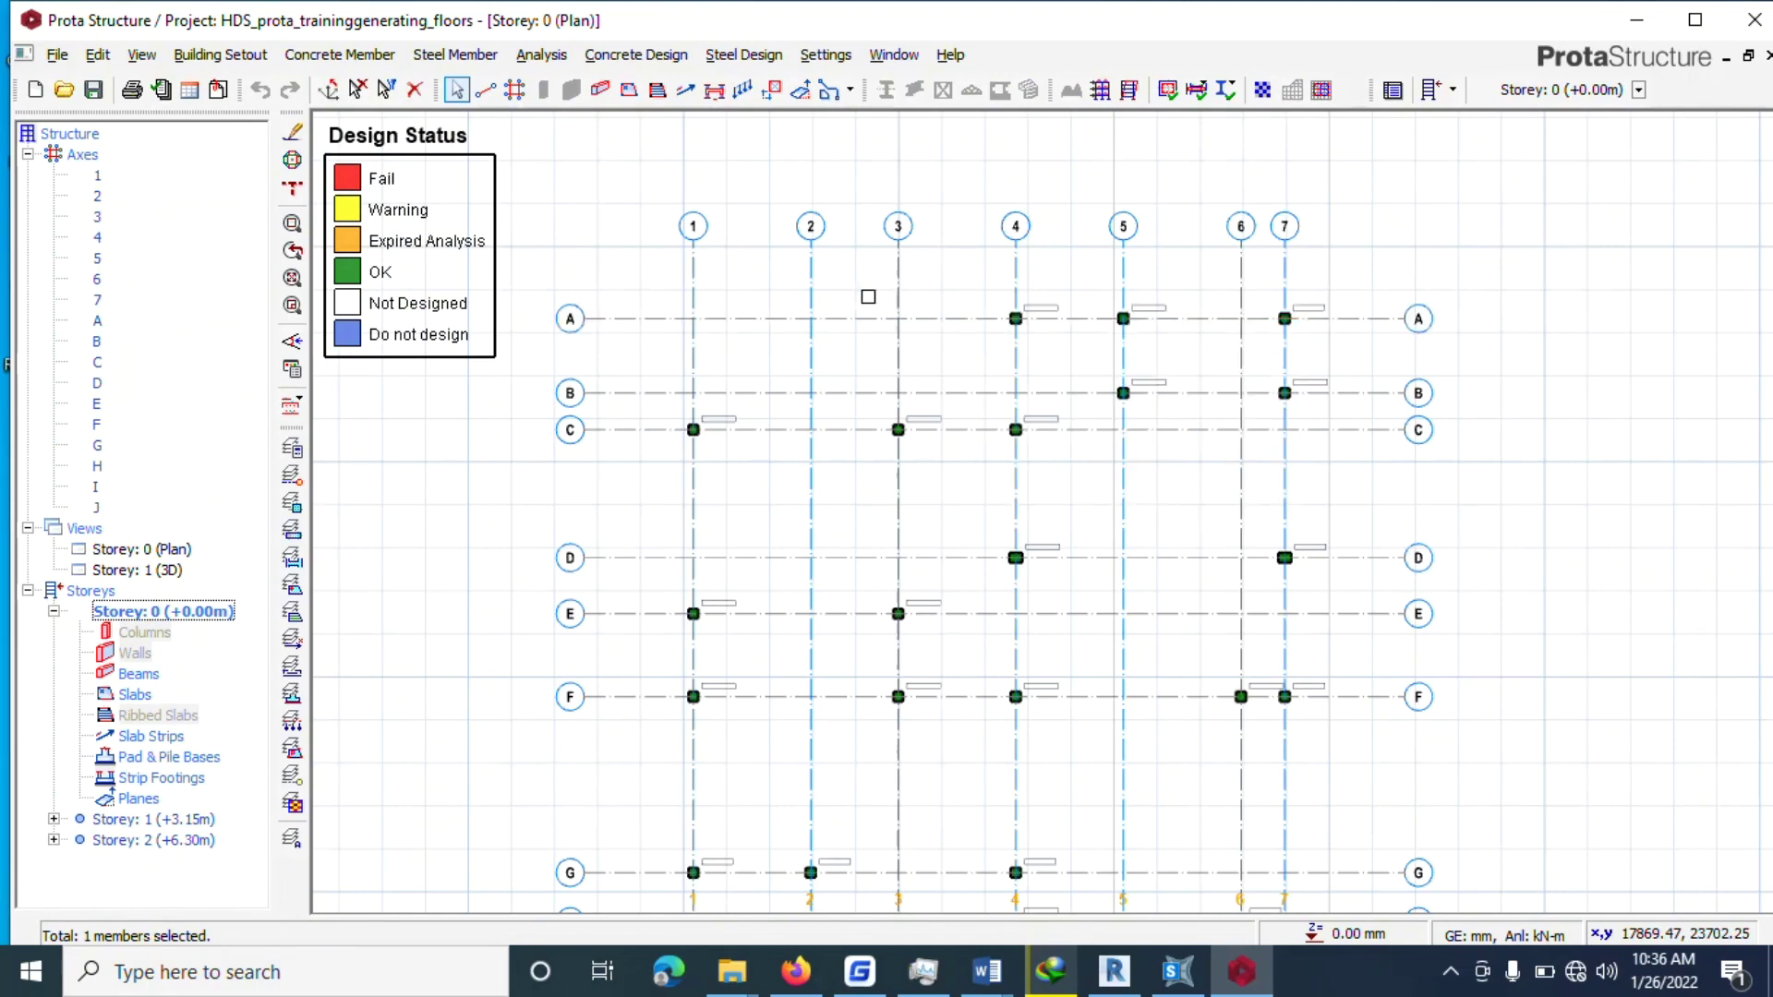
scroll(923, 242, down, 3)
scroll(1140, 356, up, 3)
scroll(879, 345, down, 2)
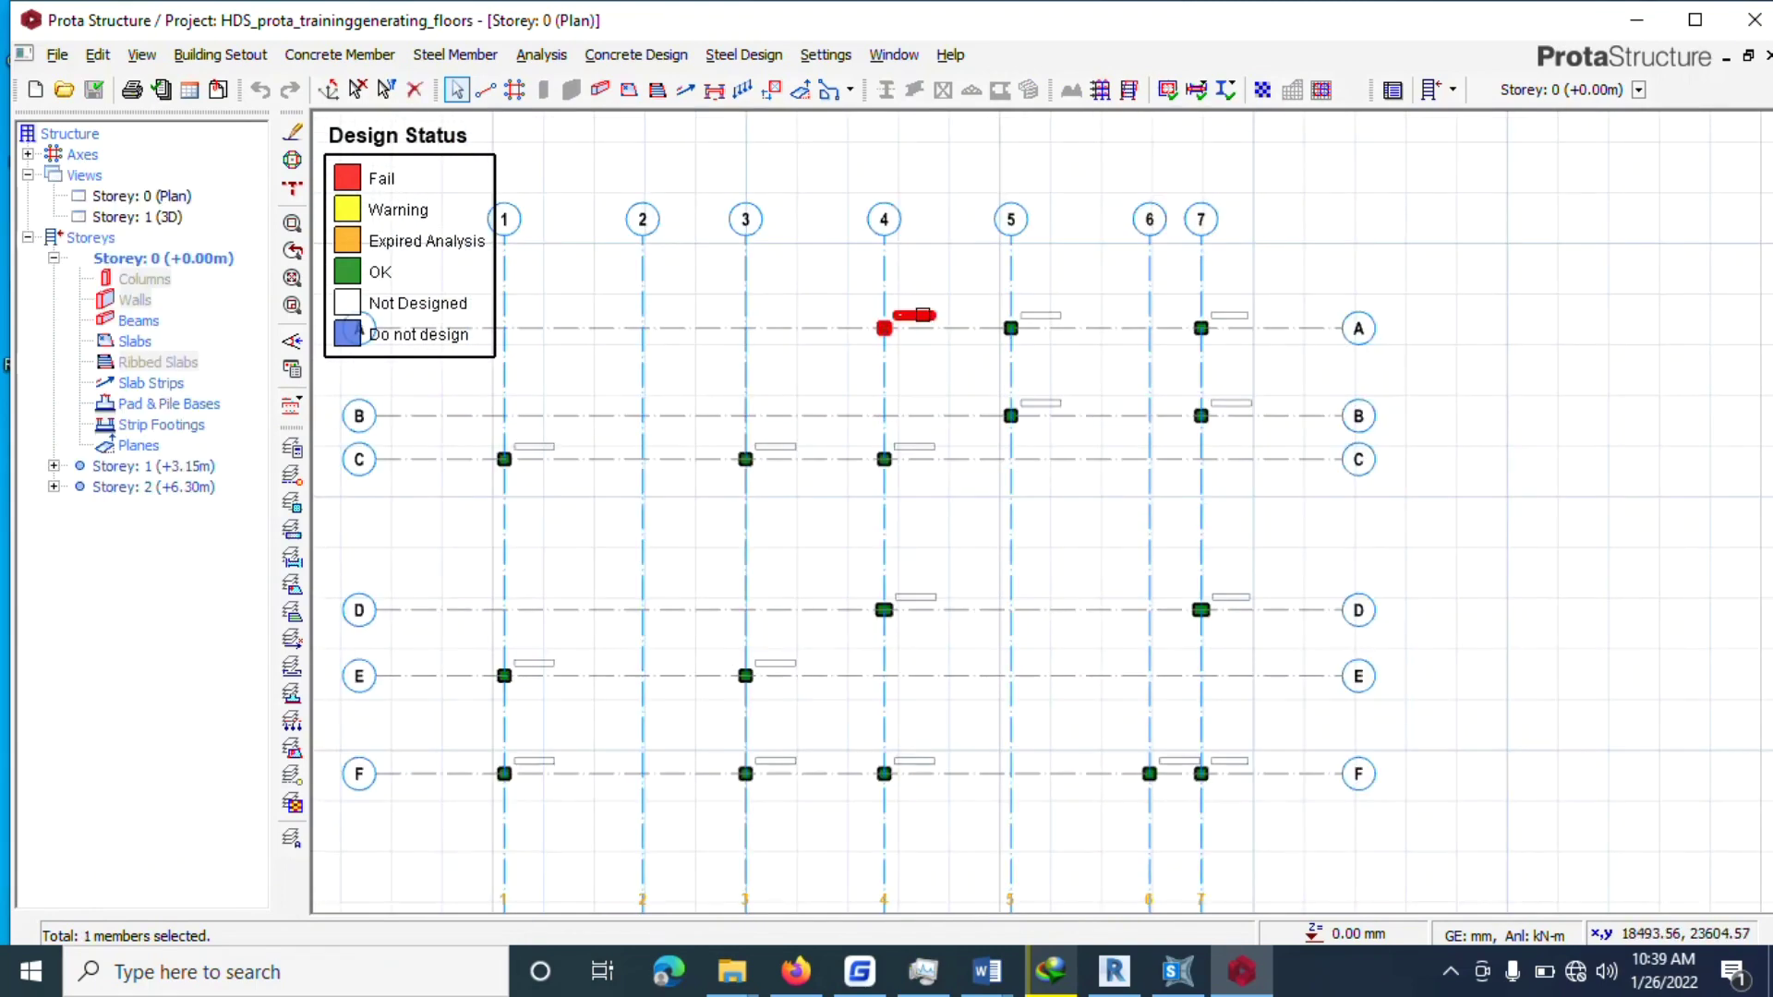
Start a pad base for column 1C14 at axes A/4 and try to calculate it without steel bar sizes.
right_click(923, 315)
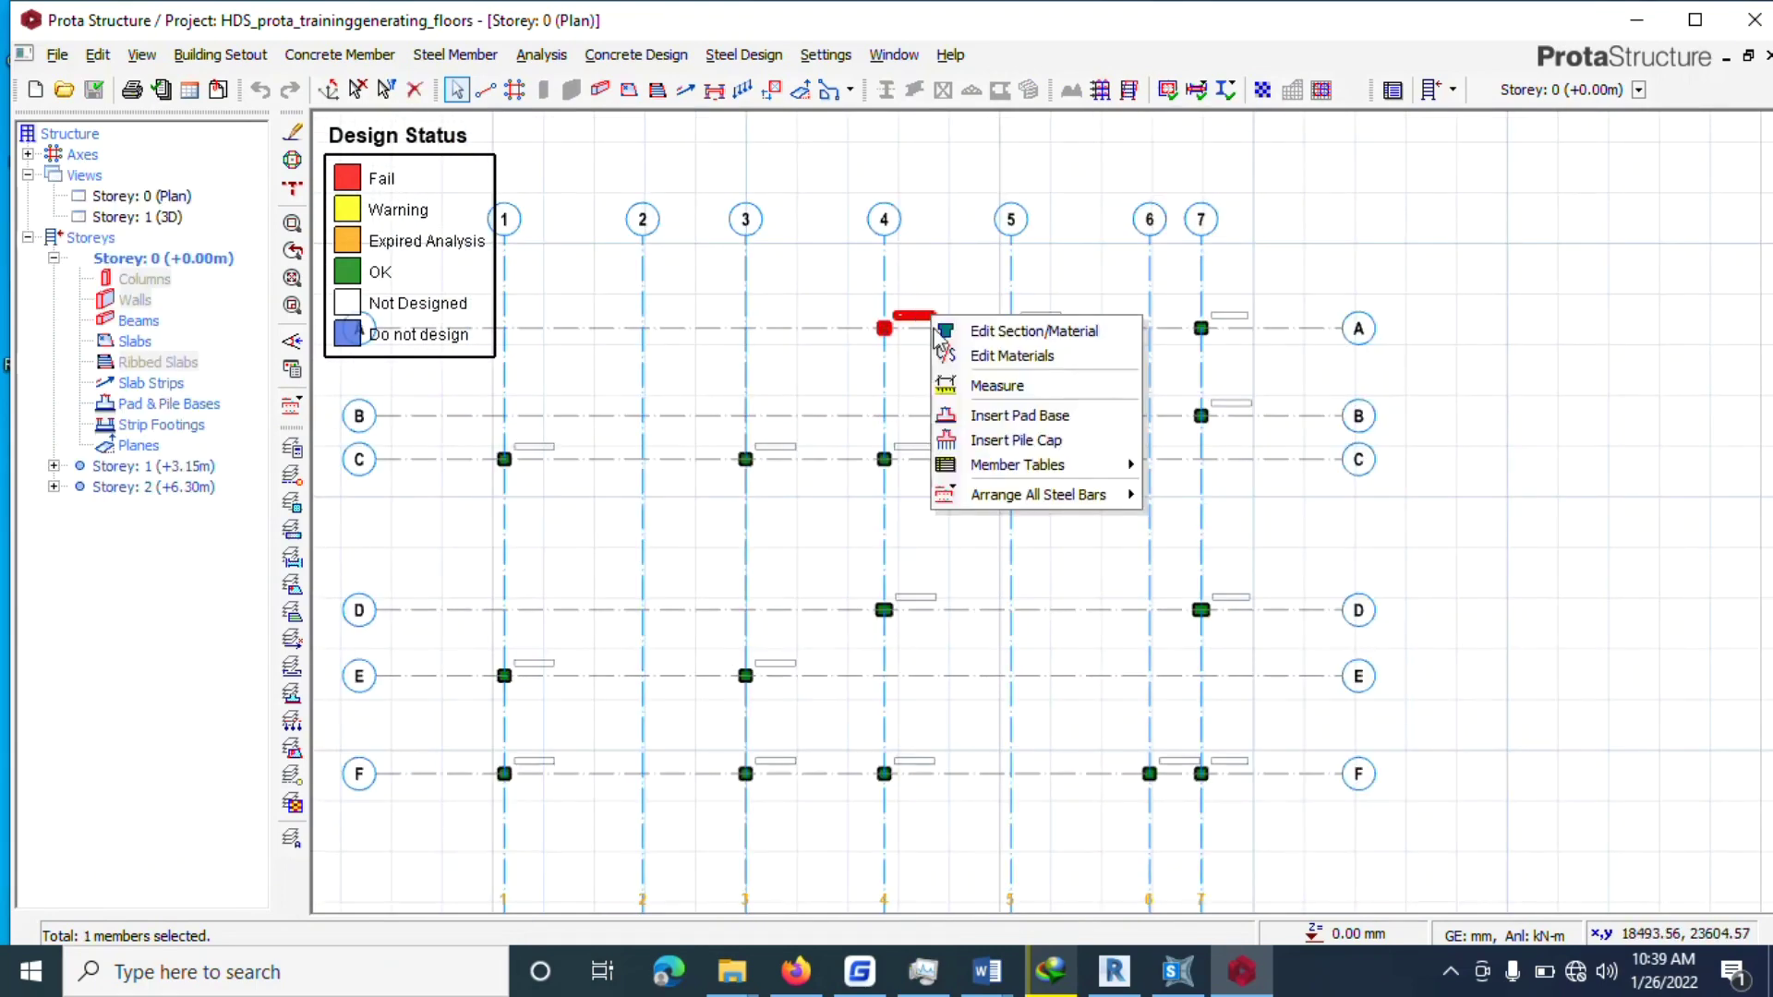
click(992, 412)
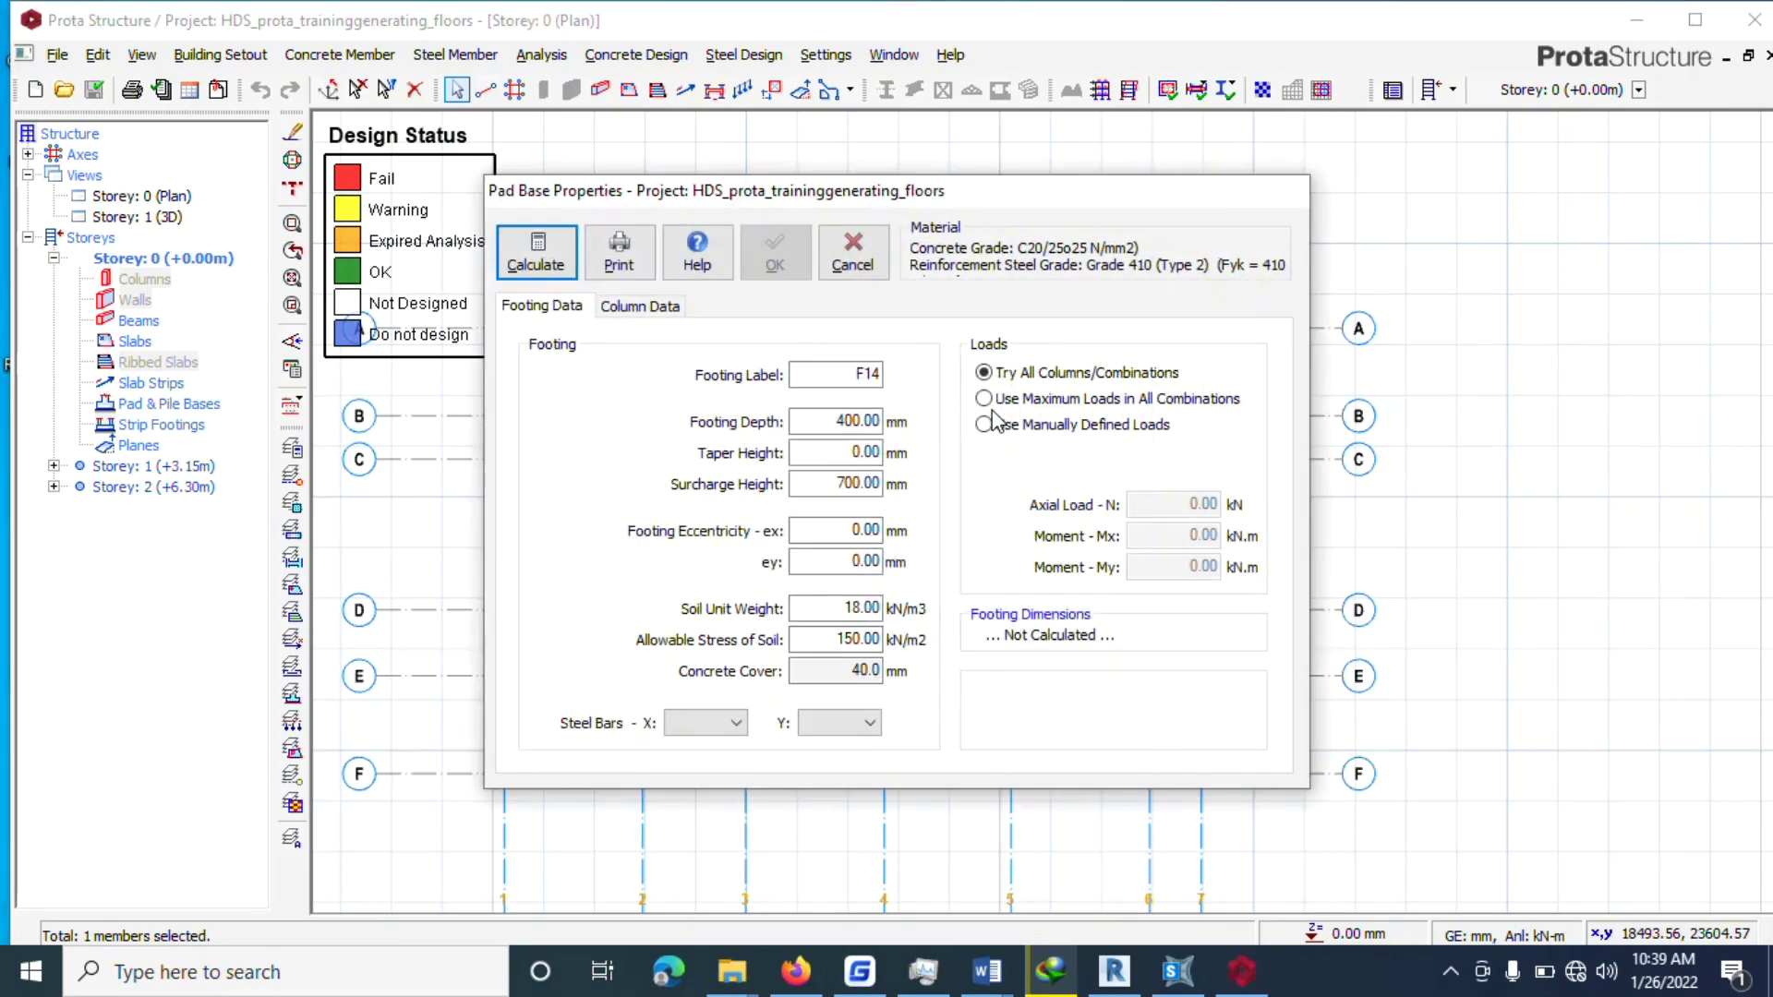
click(540, 263)
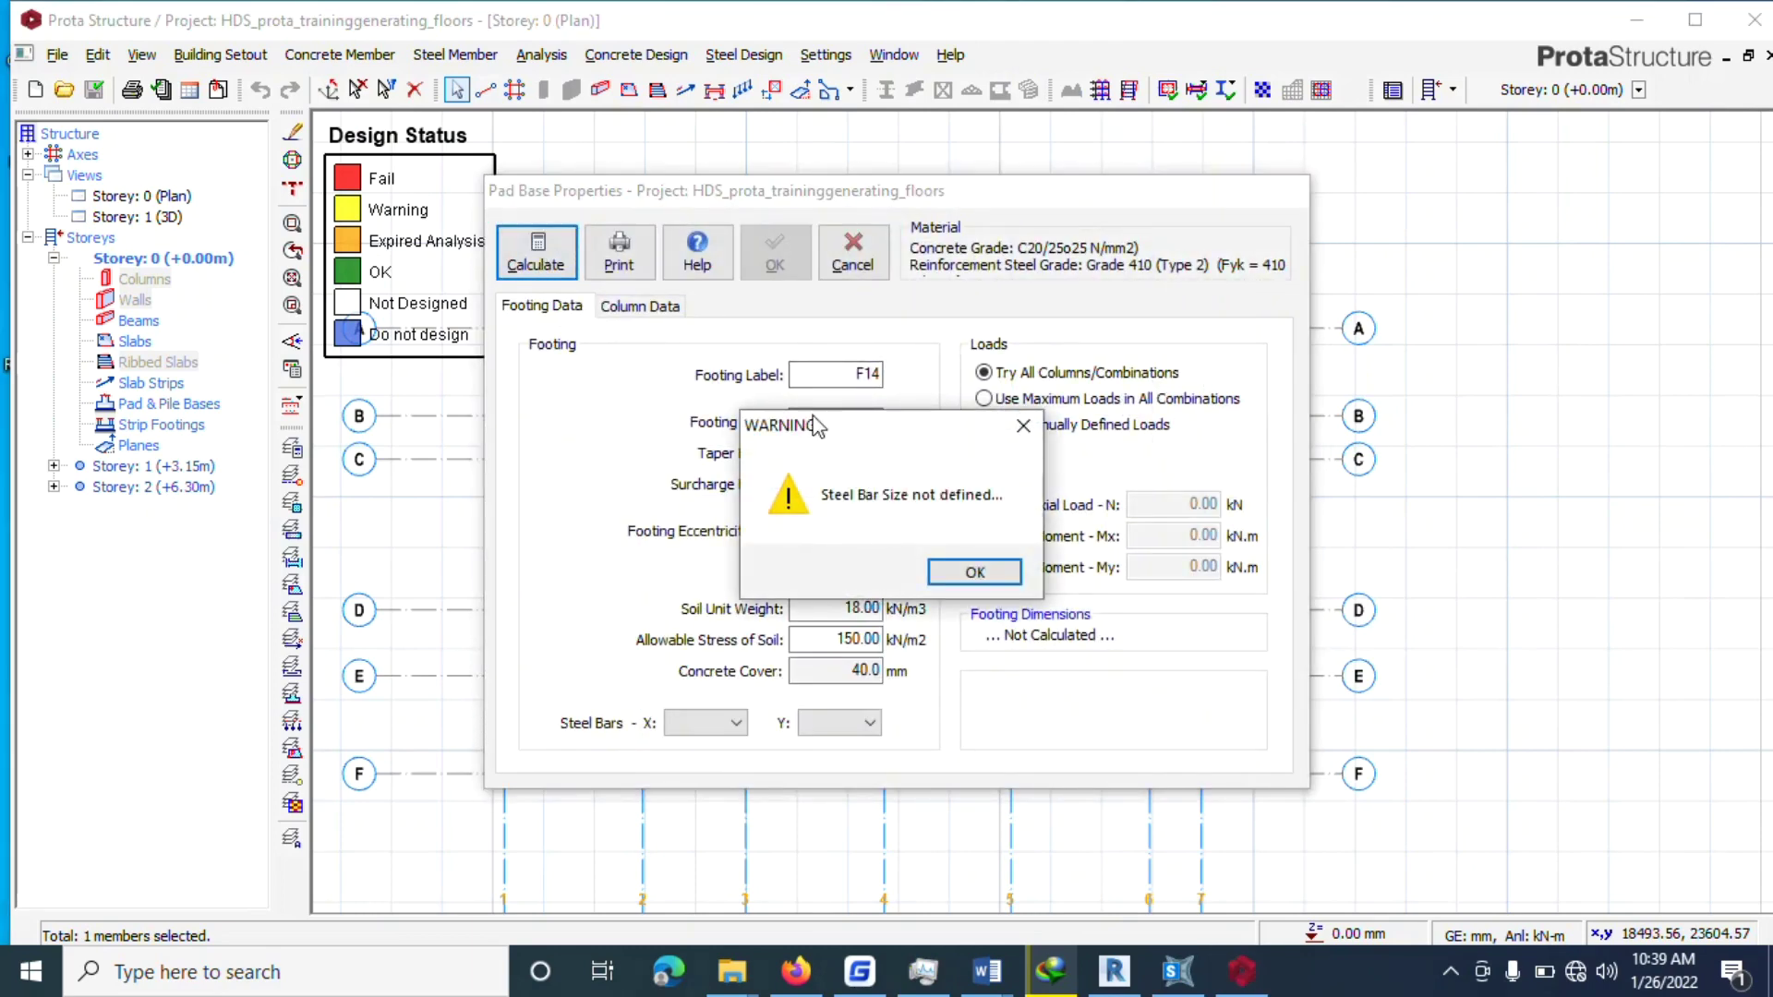
click(1023, 425)
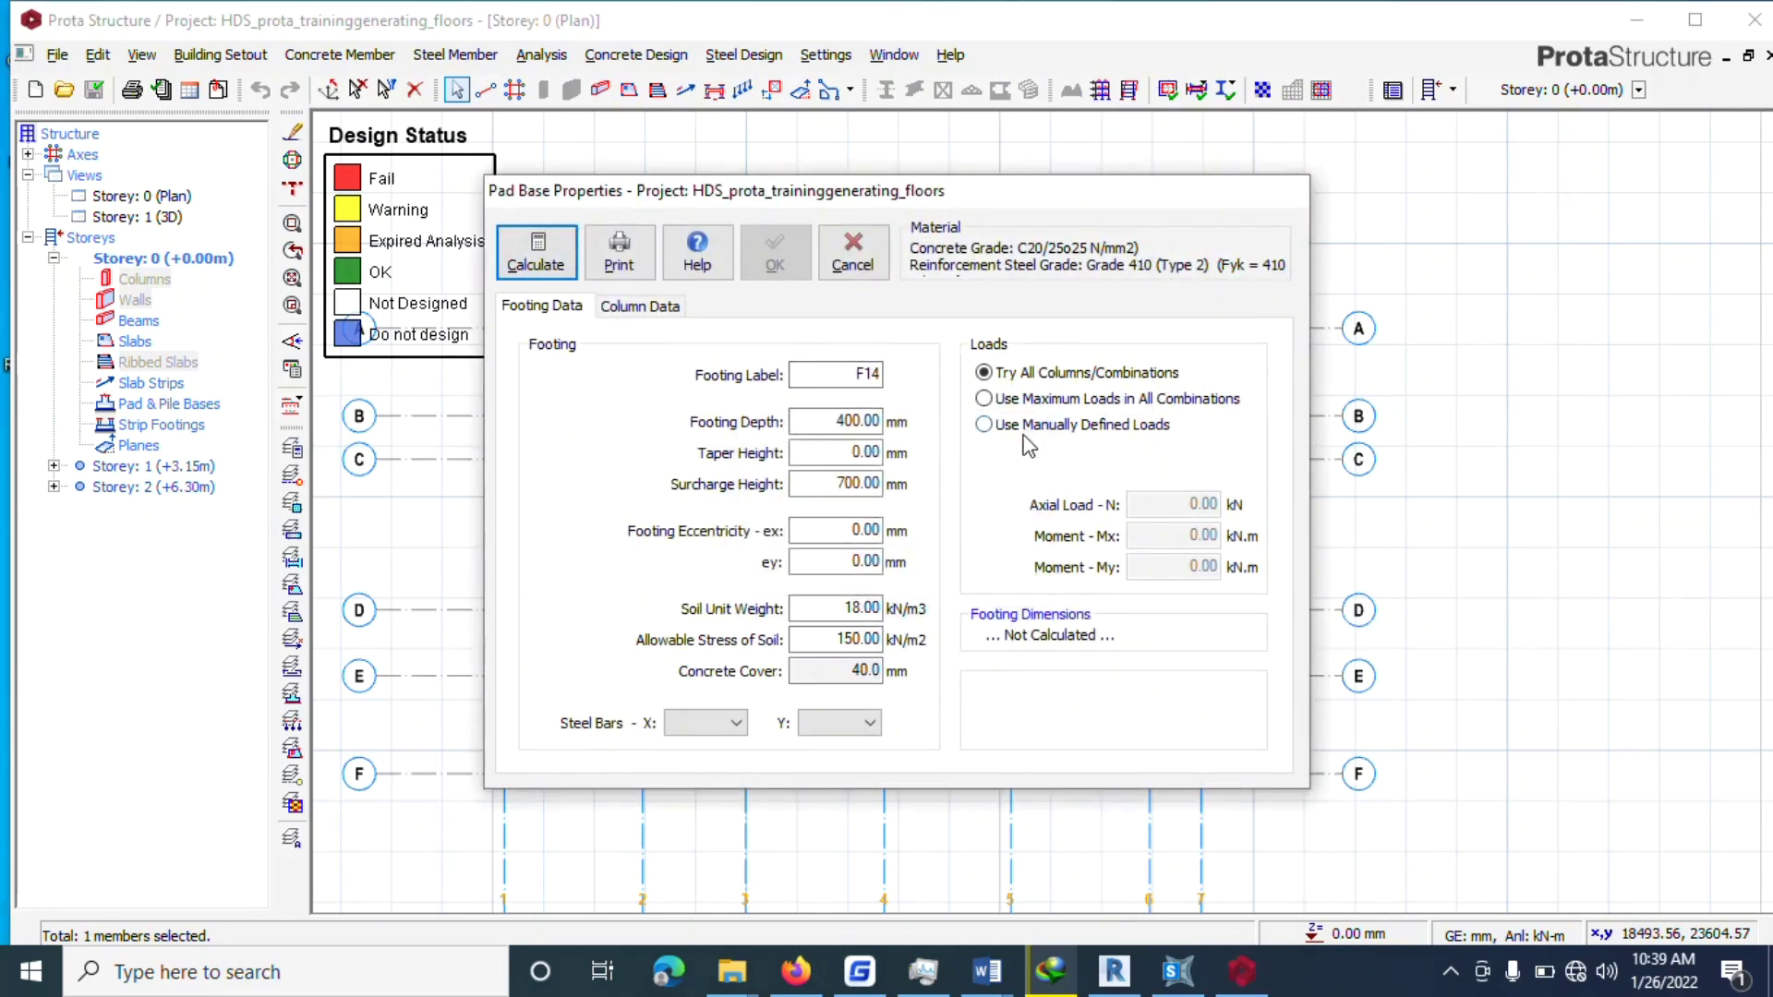
Set the footing's steel bars to Y12 in both X and Y, calculate it and insert it under column 1C14.
click(724, 723)
click(722, 744)
click(831, 724)
click(831, 750)
click(526, 251)
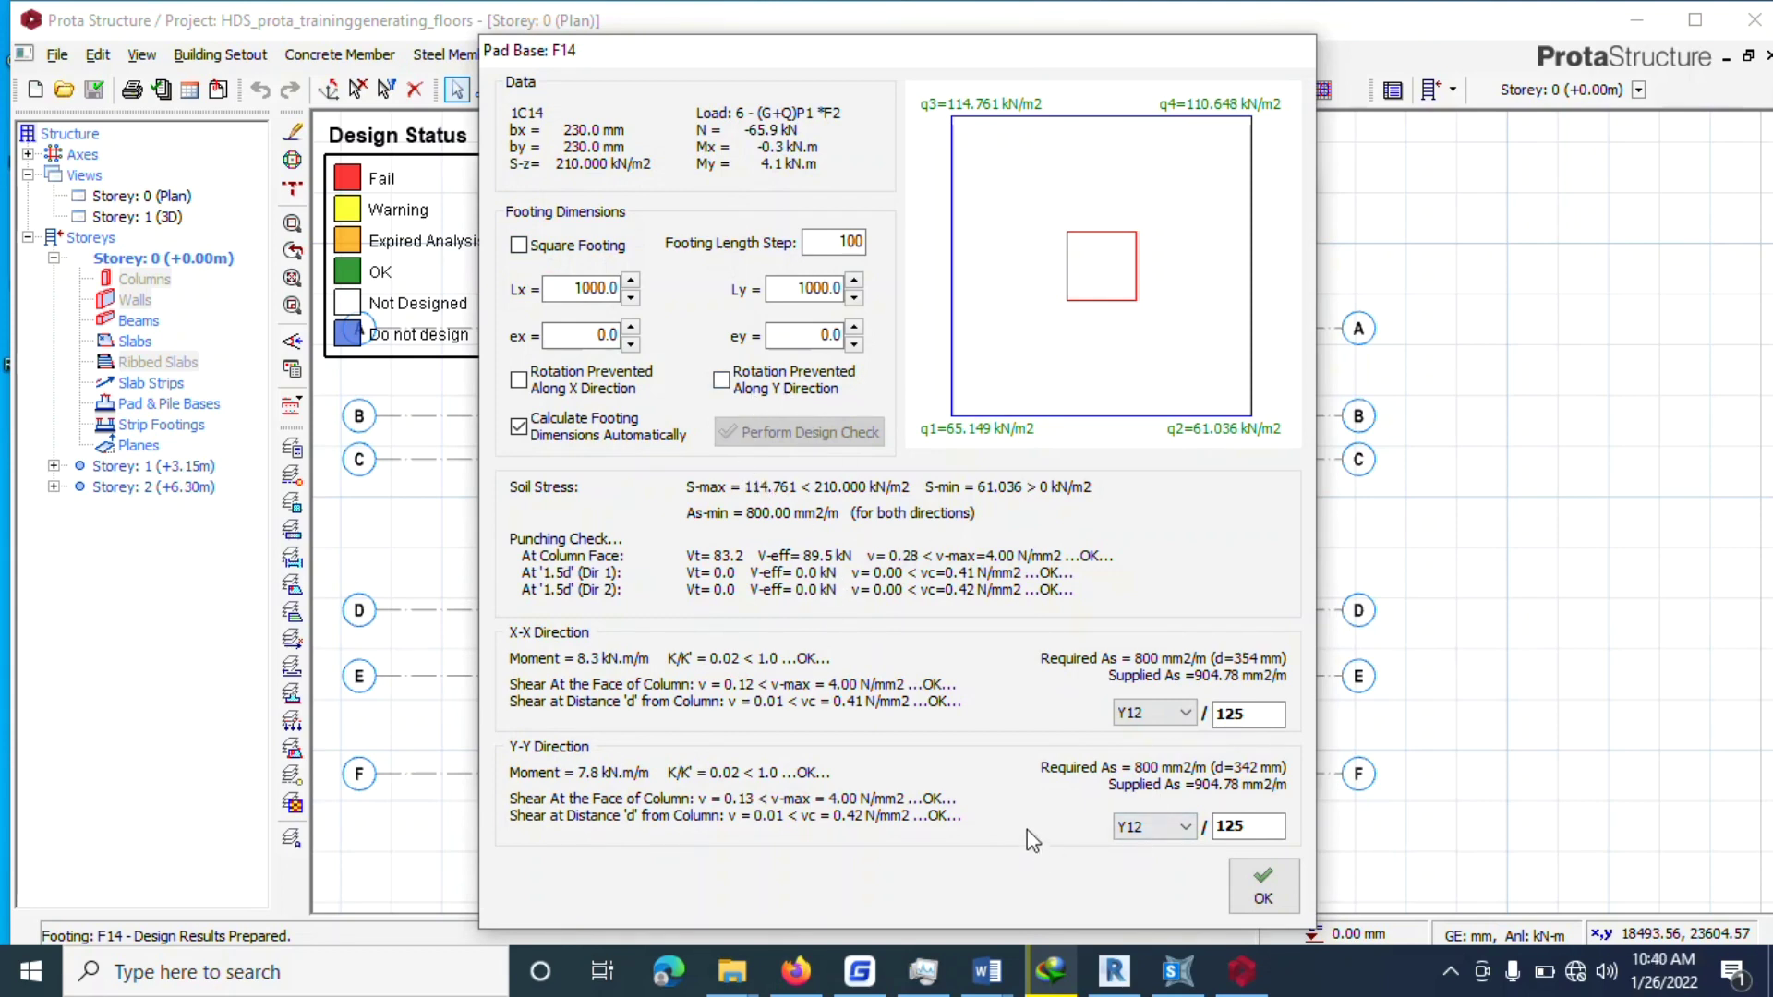
click(1263, 888)
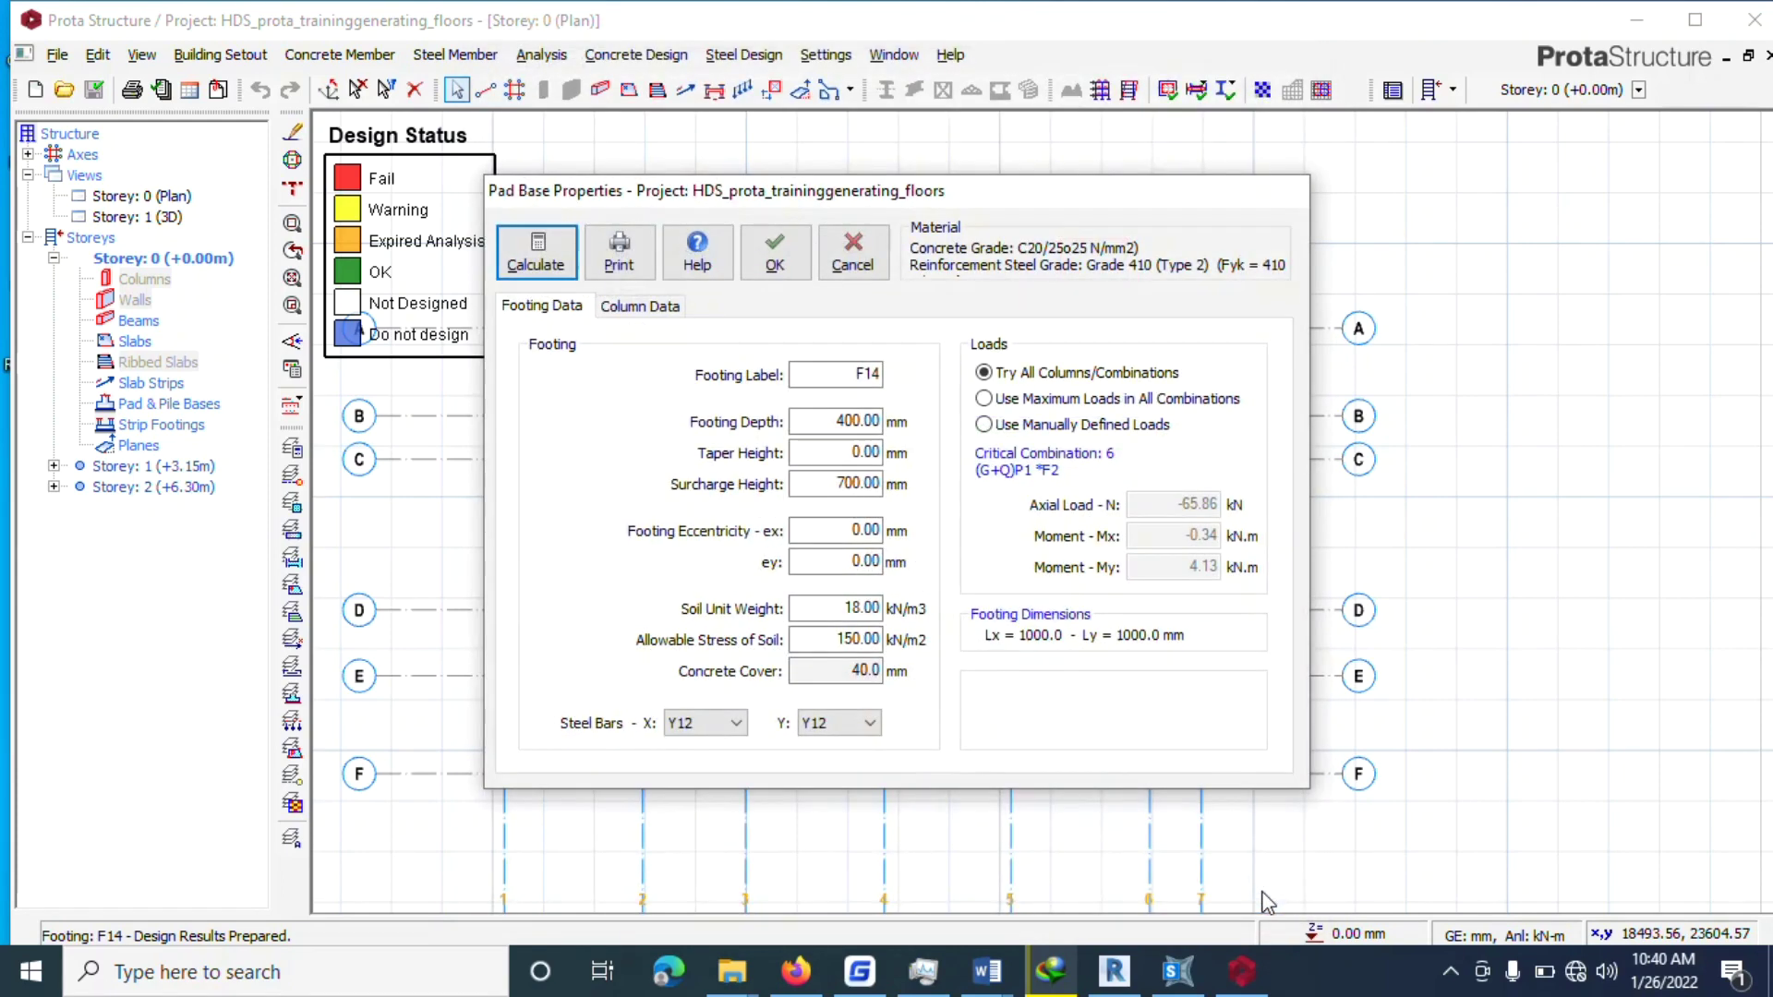
click(773, 255)
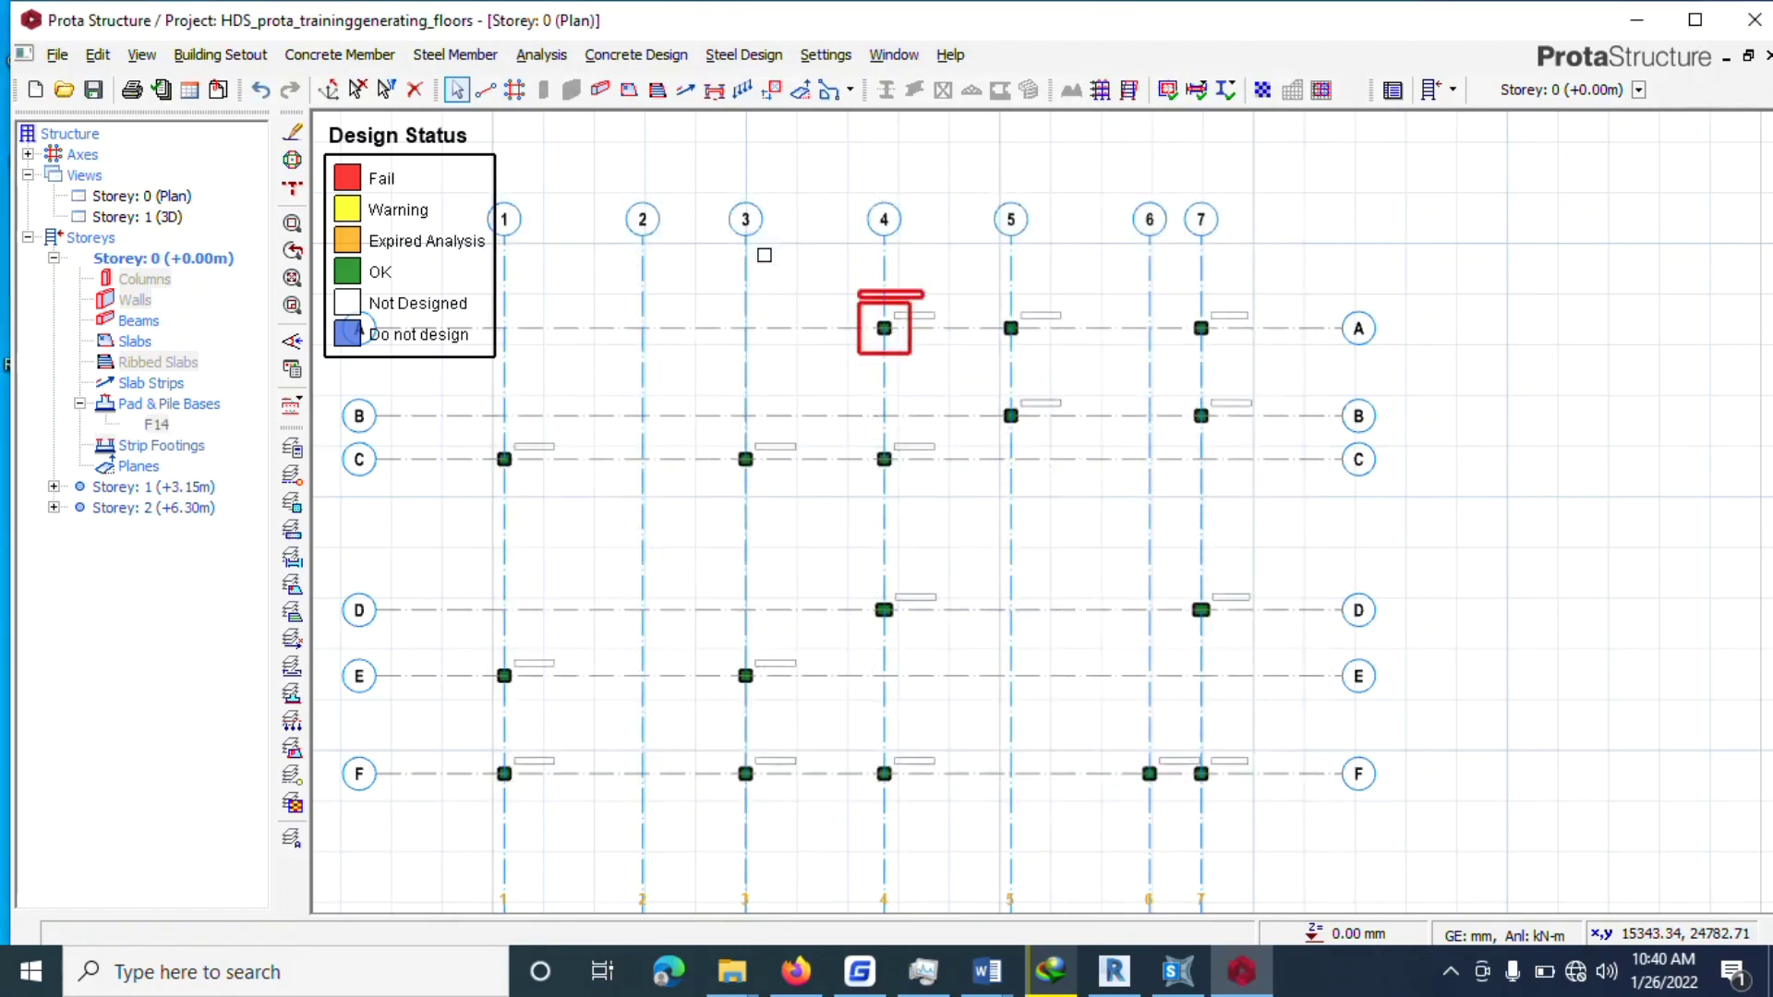
Insert a calculated pad base under column 1C21 at axes A/5, with the Square Footing option enabled.
scroll(840, 303, up, 4)
scroll(882, 301, up, 3)
scroll(982, 316, down, 6)
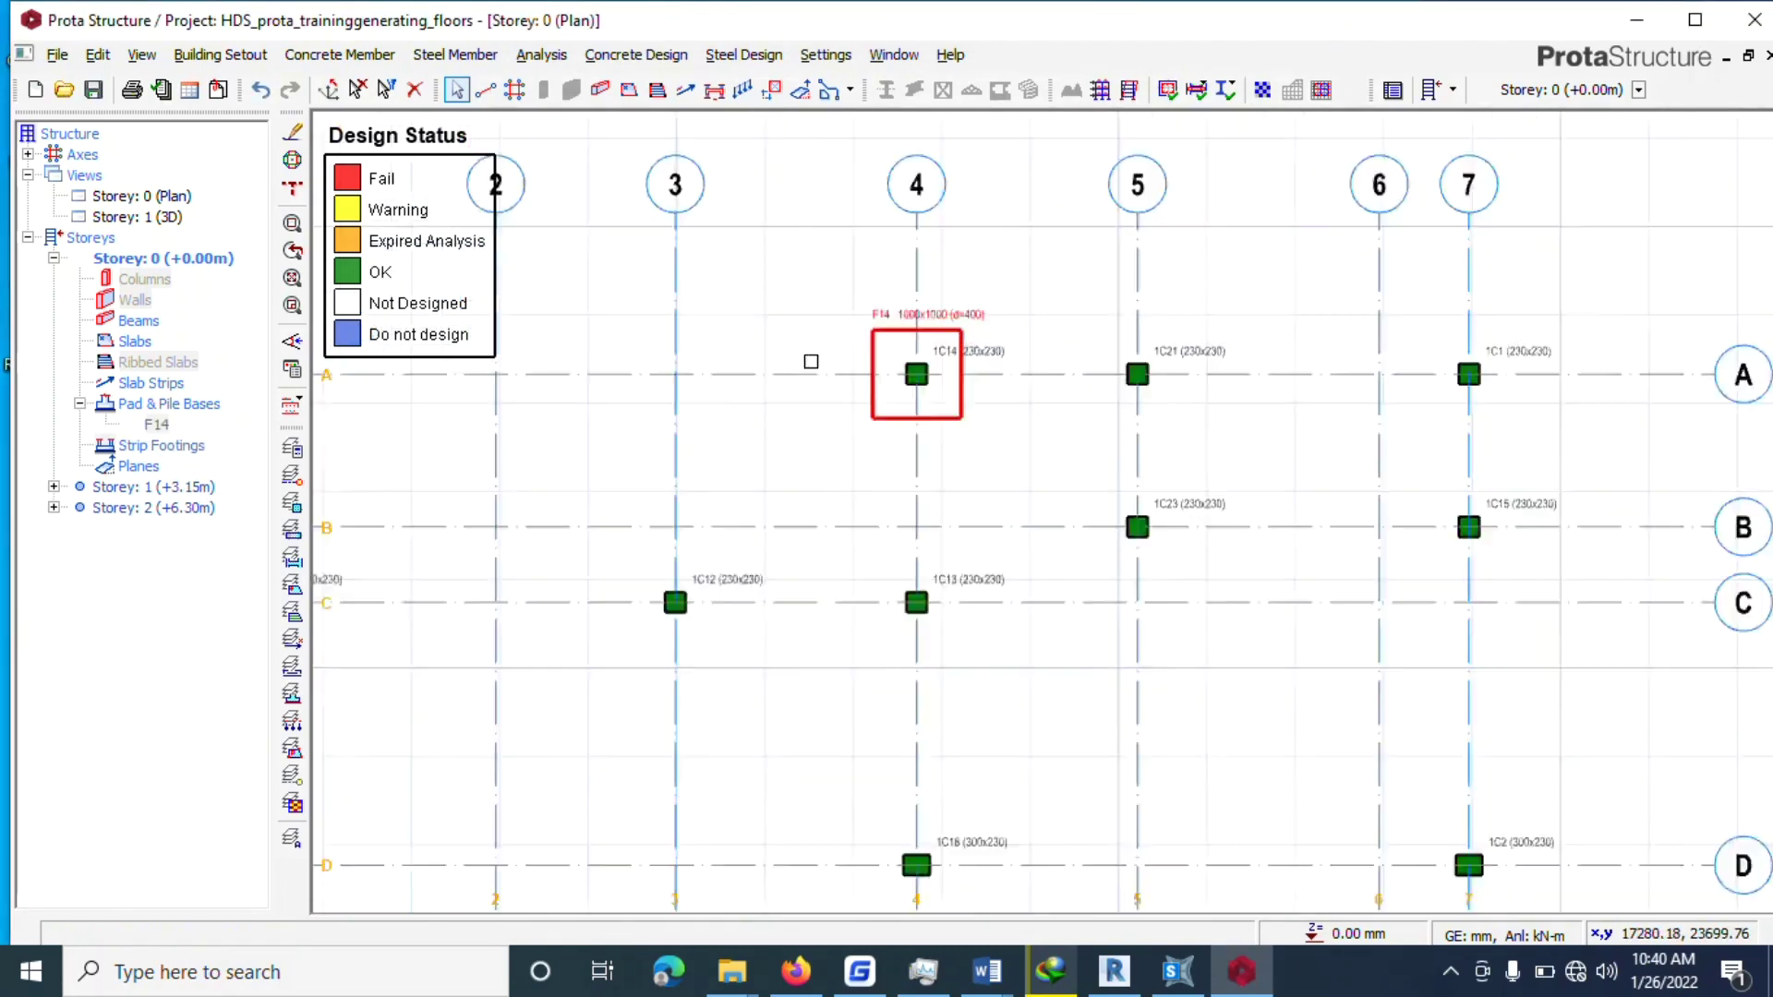
scroll(1114, 359, up, 3)
click(798, 360)
right_click(911, 327)
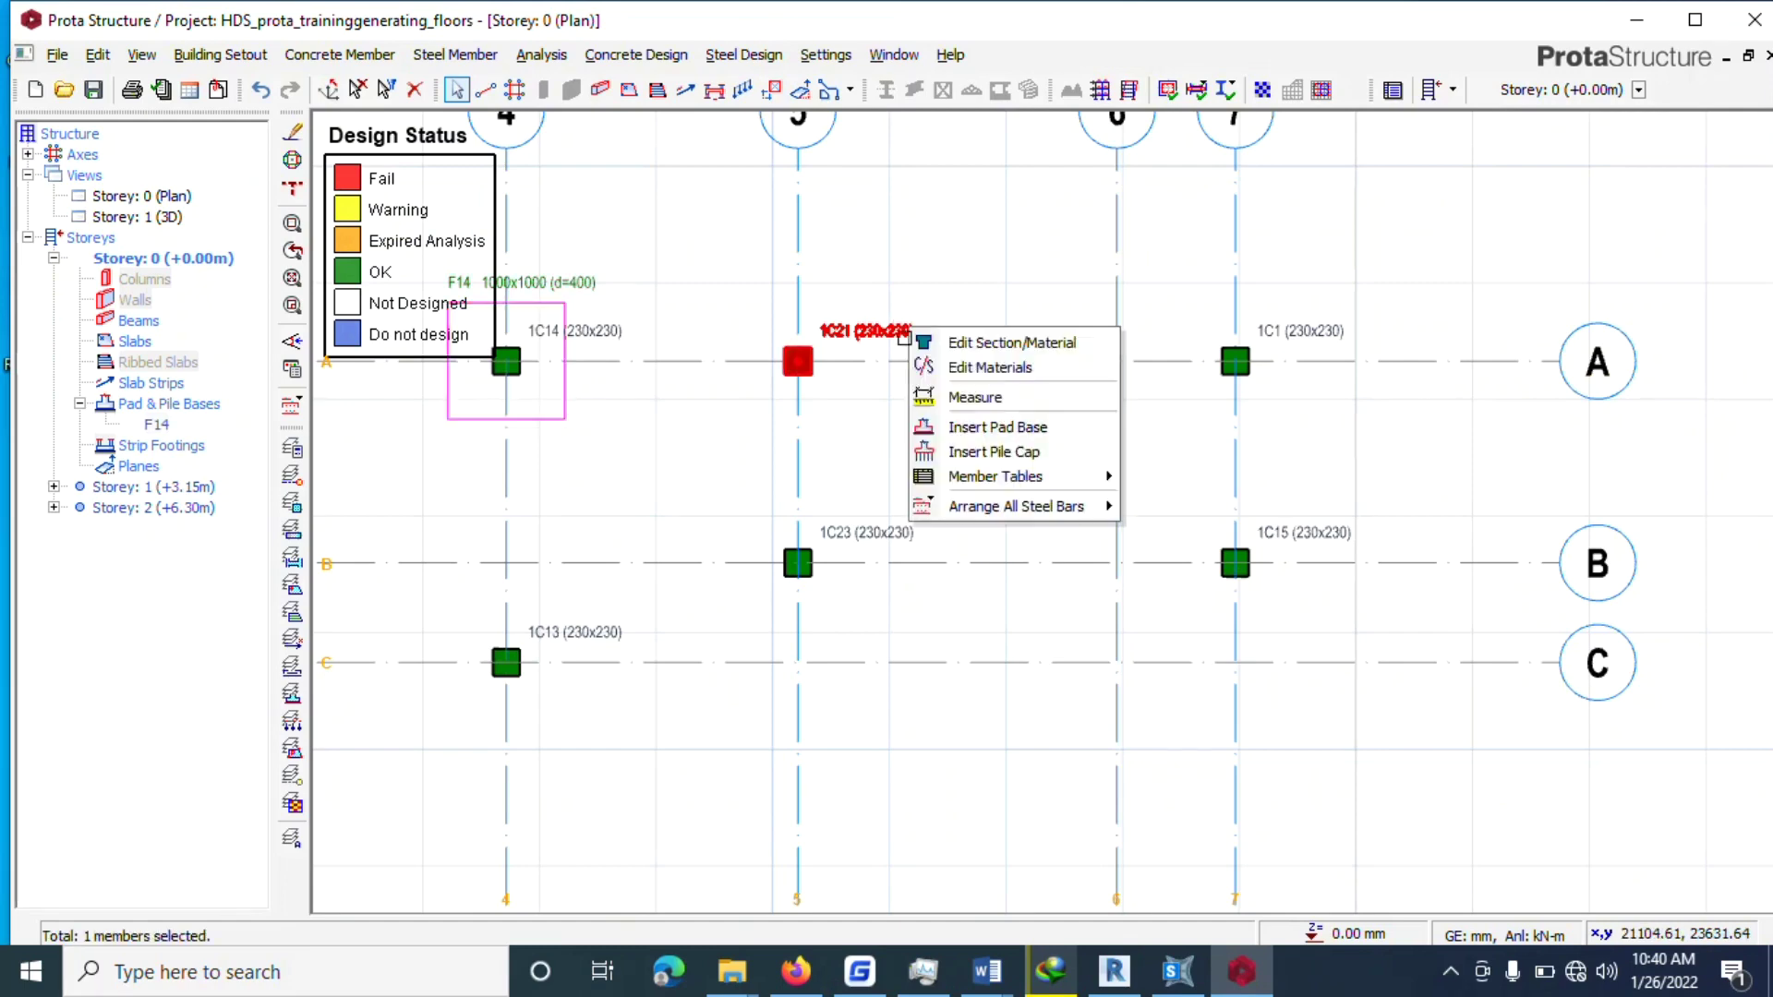
click(954, 429)
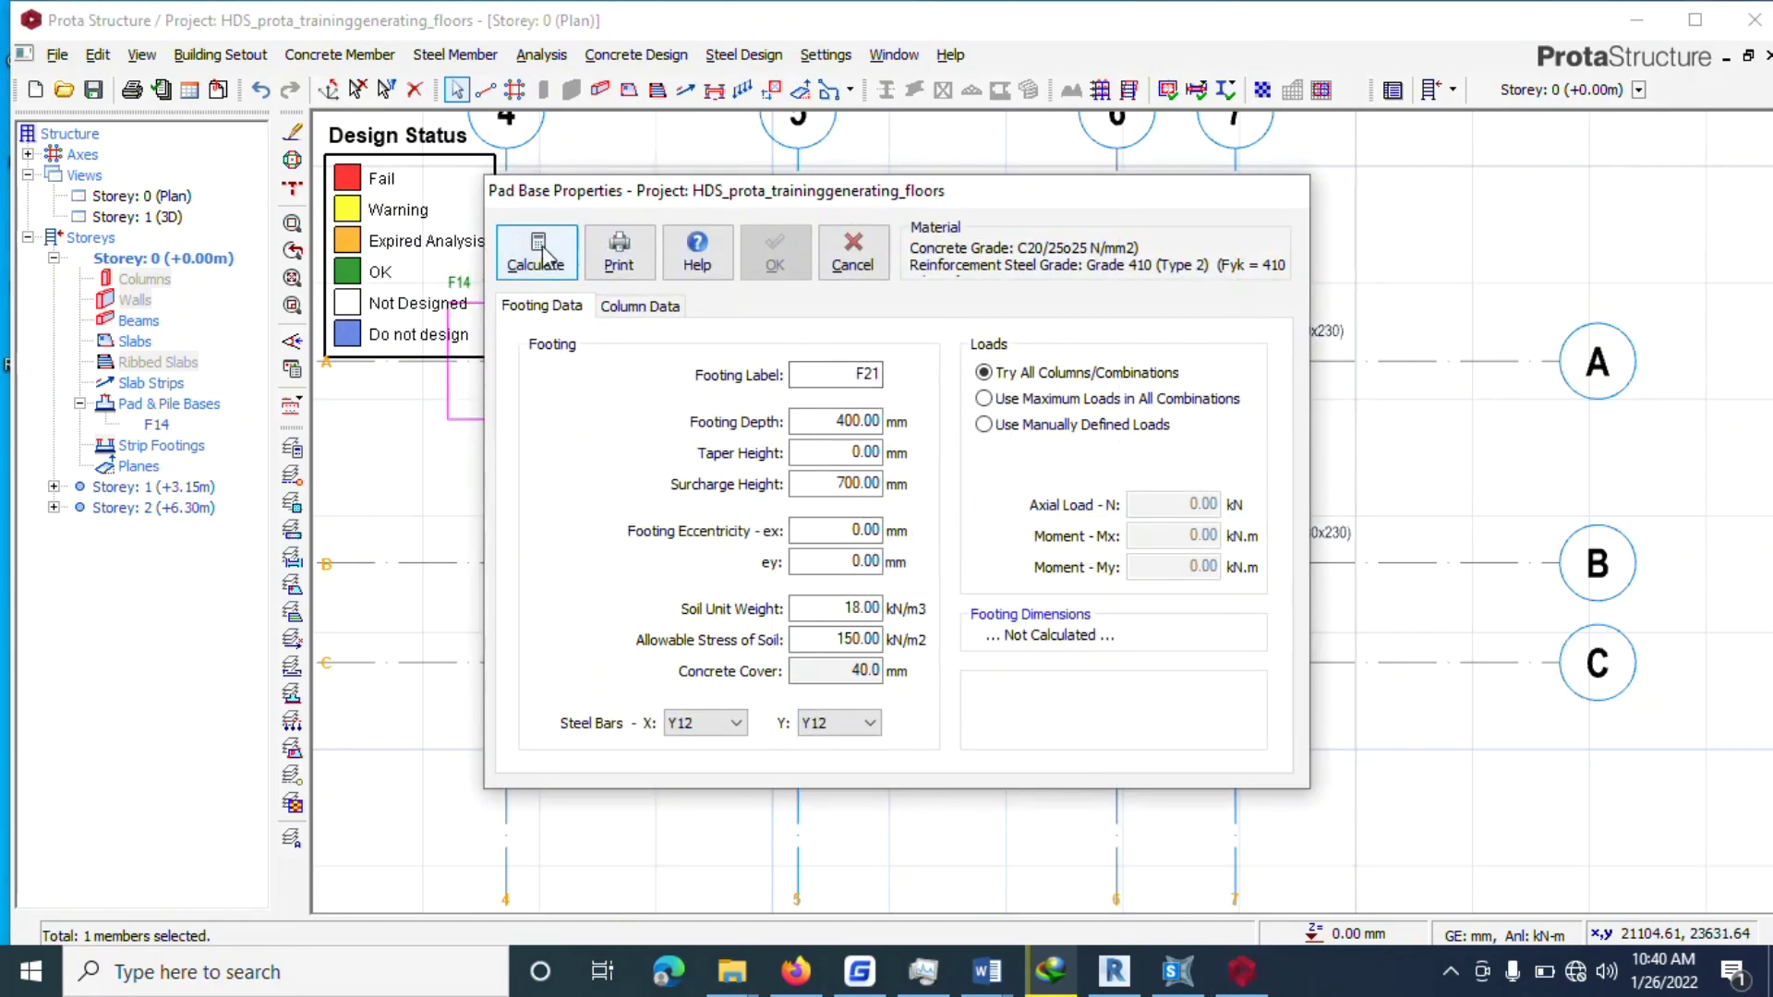
click(540, 254)
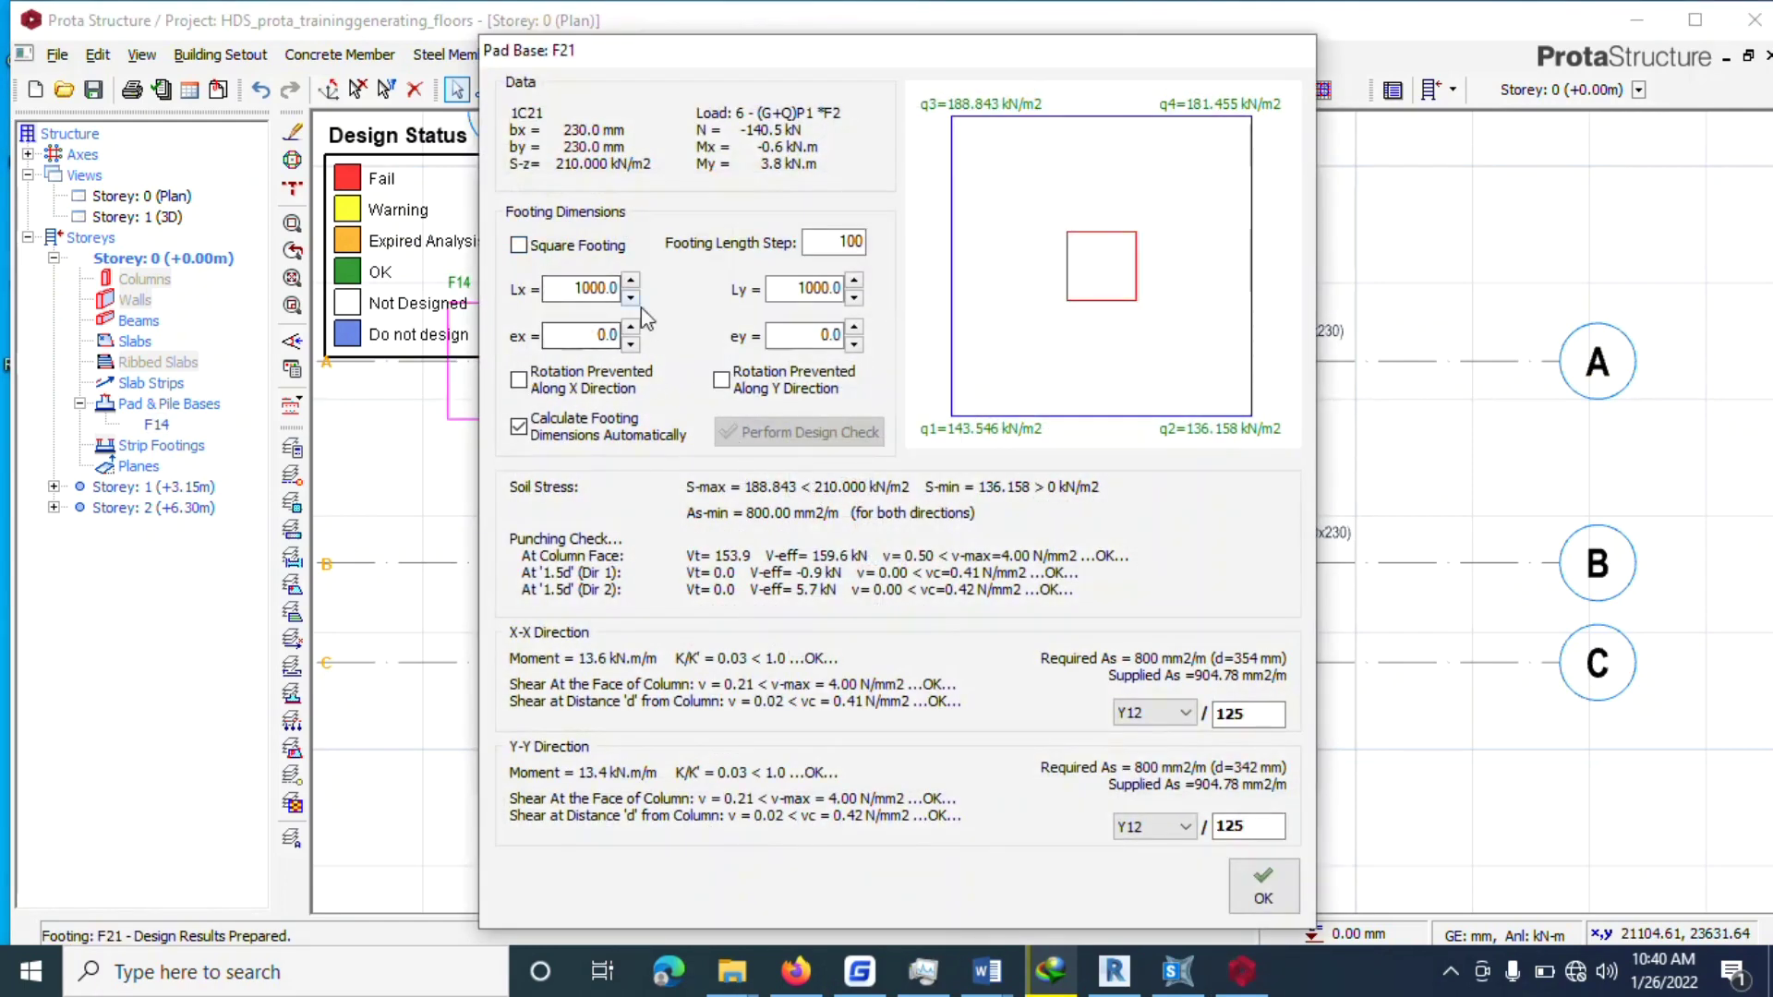
click(578, 247)
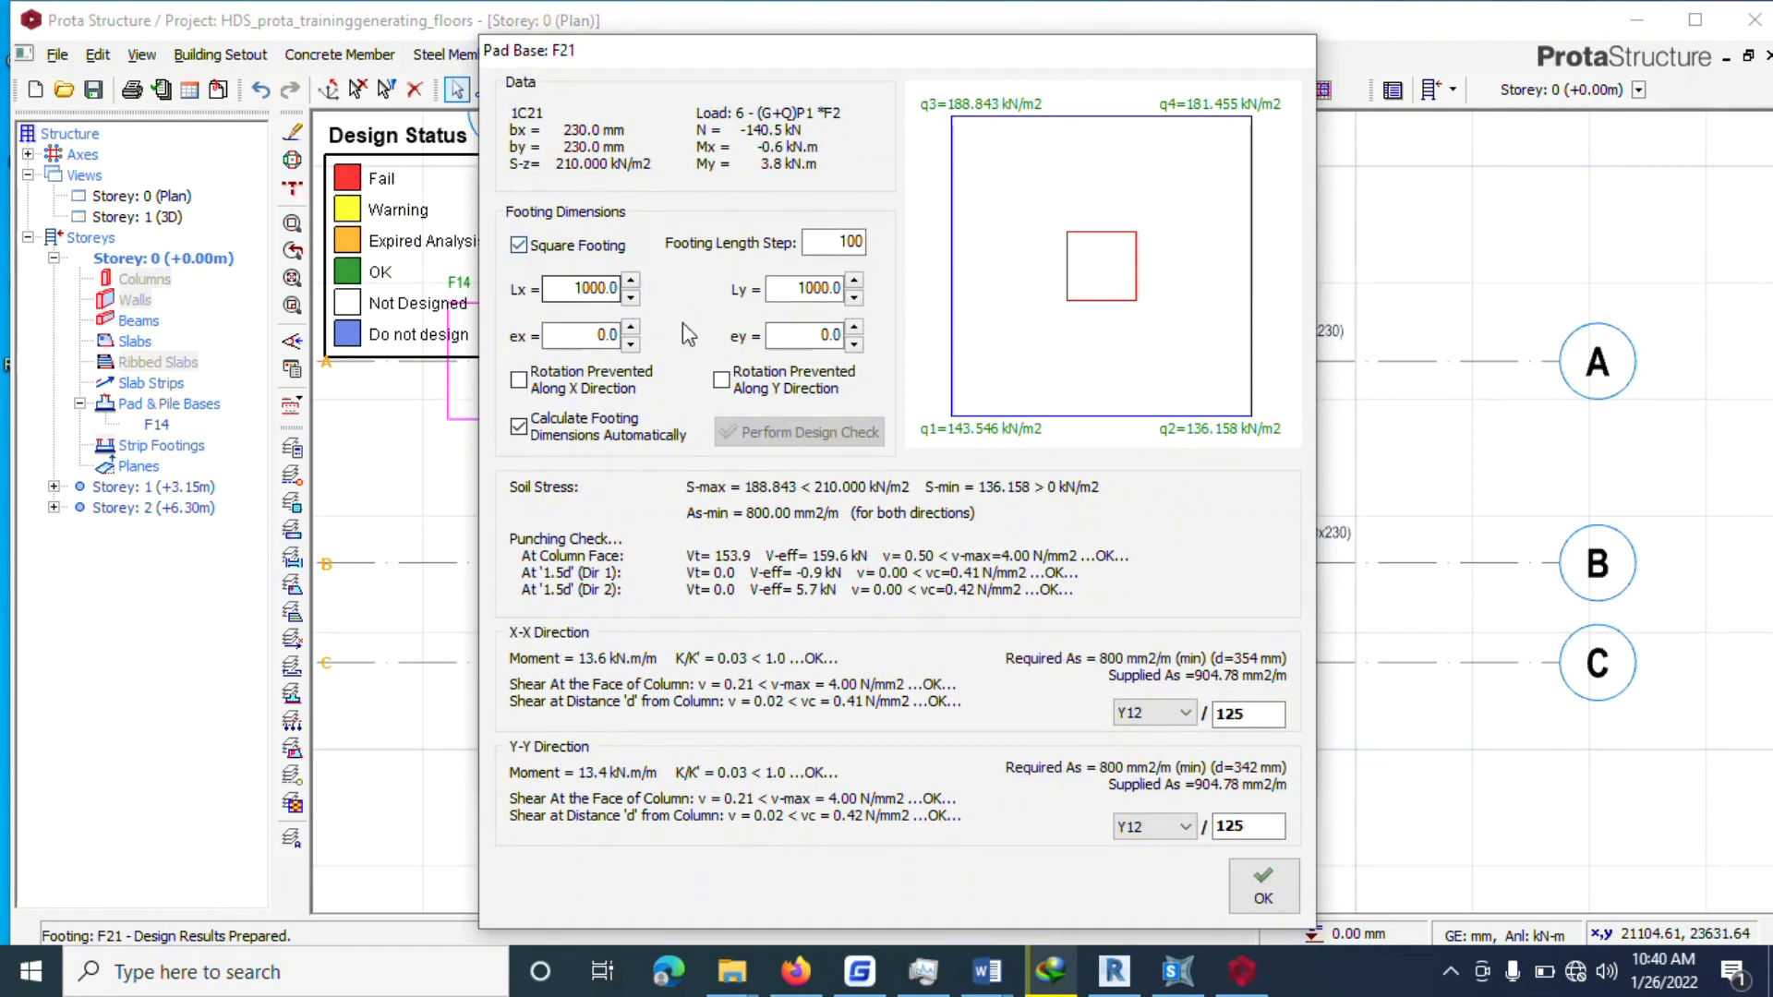
click(1289, 885)
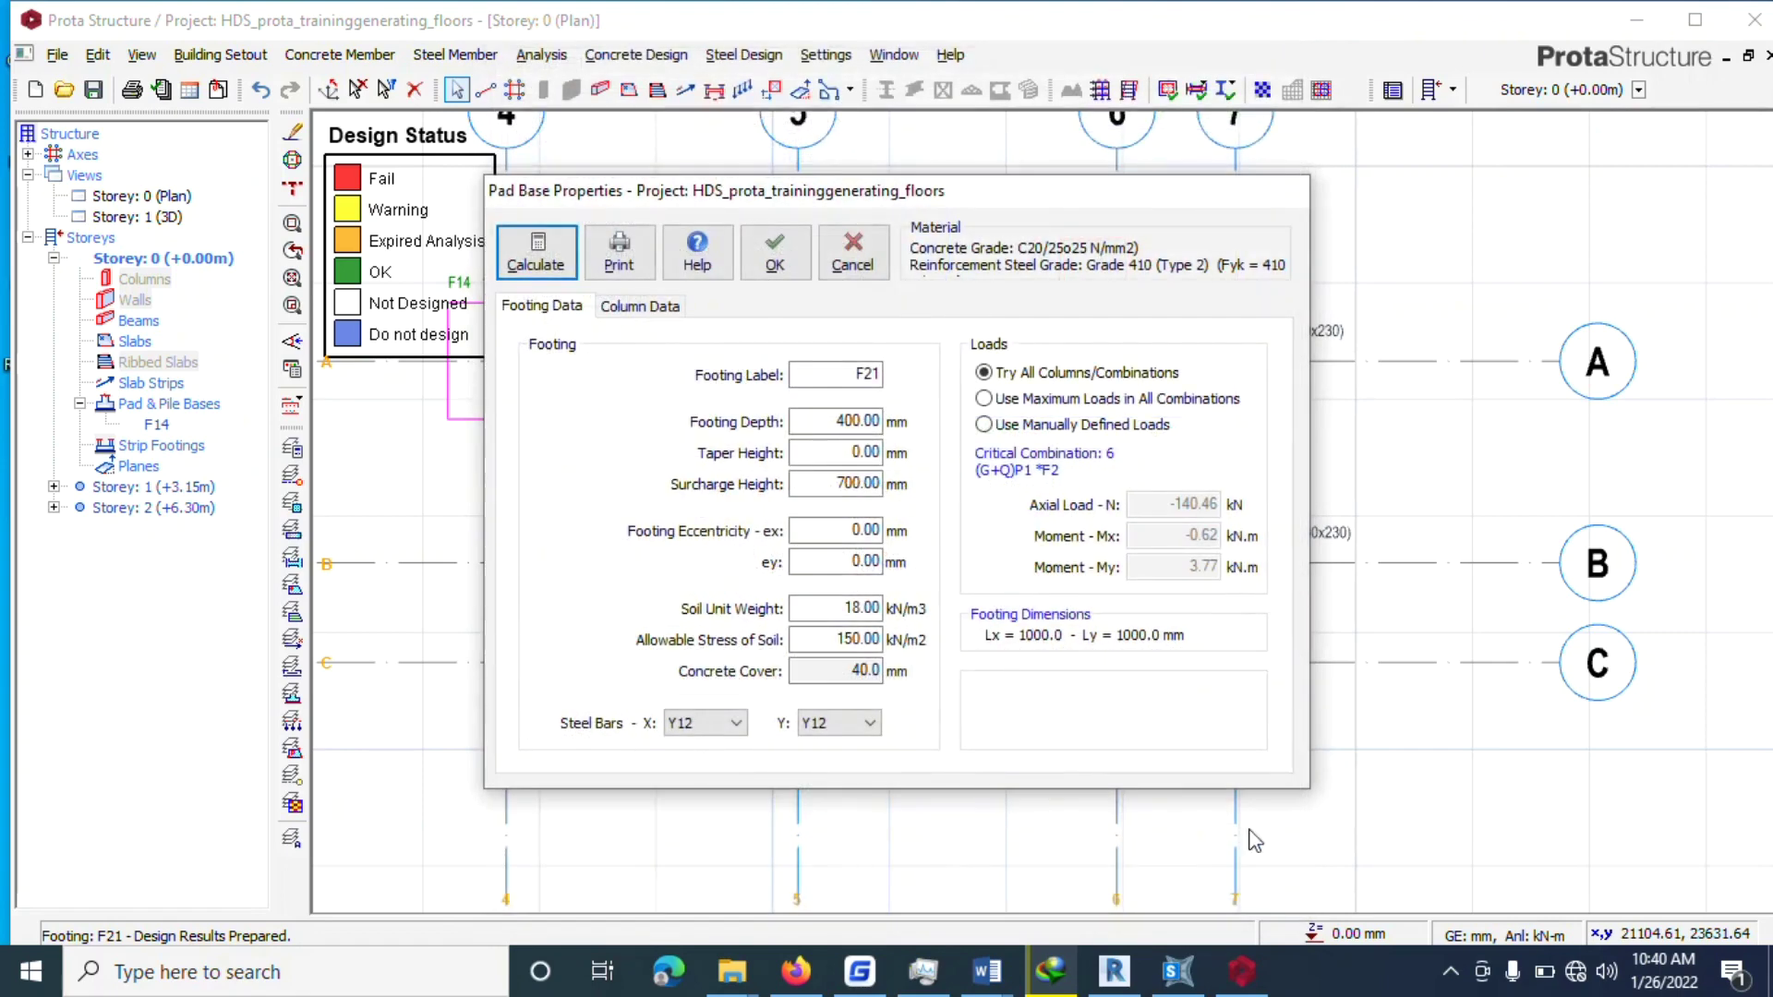
click(776, 251)
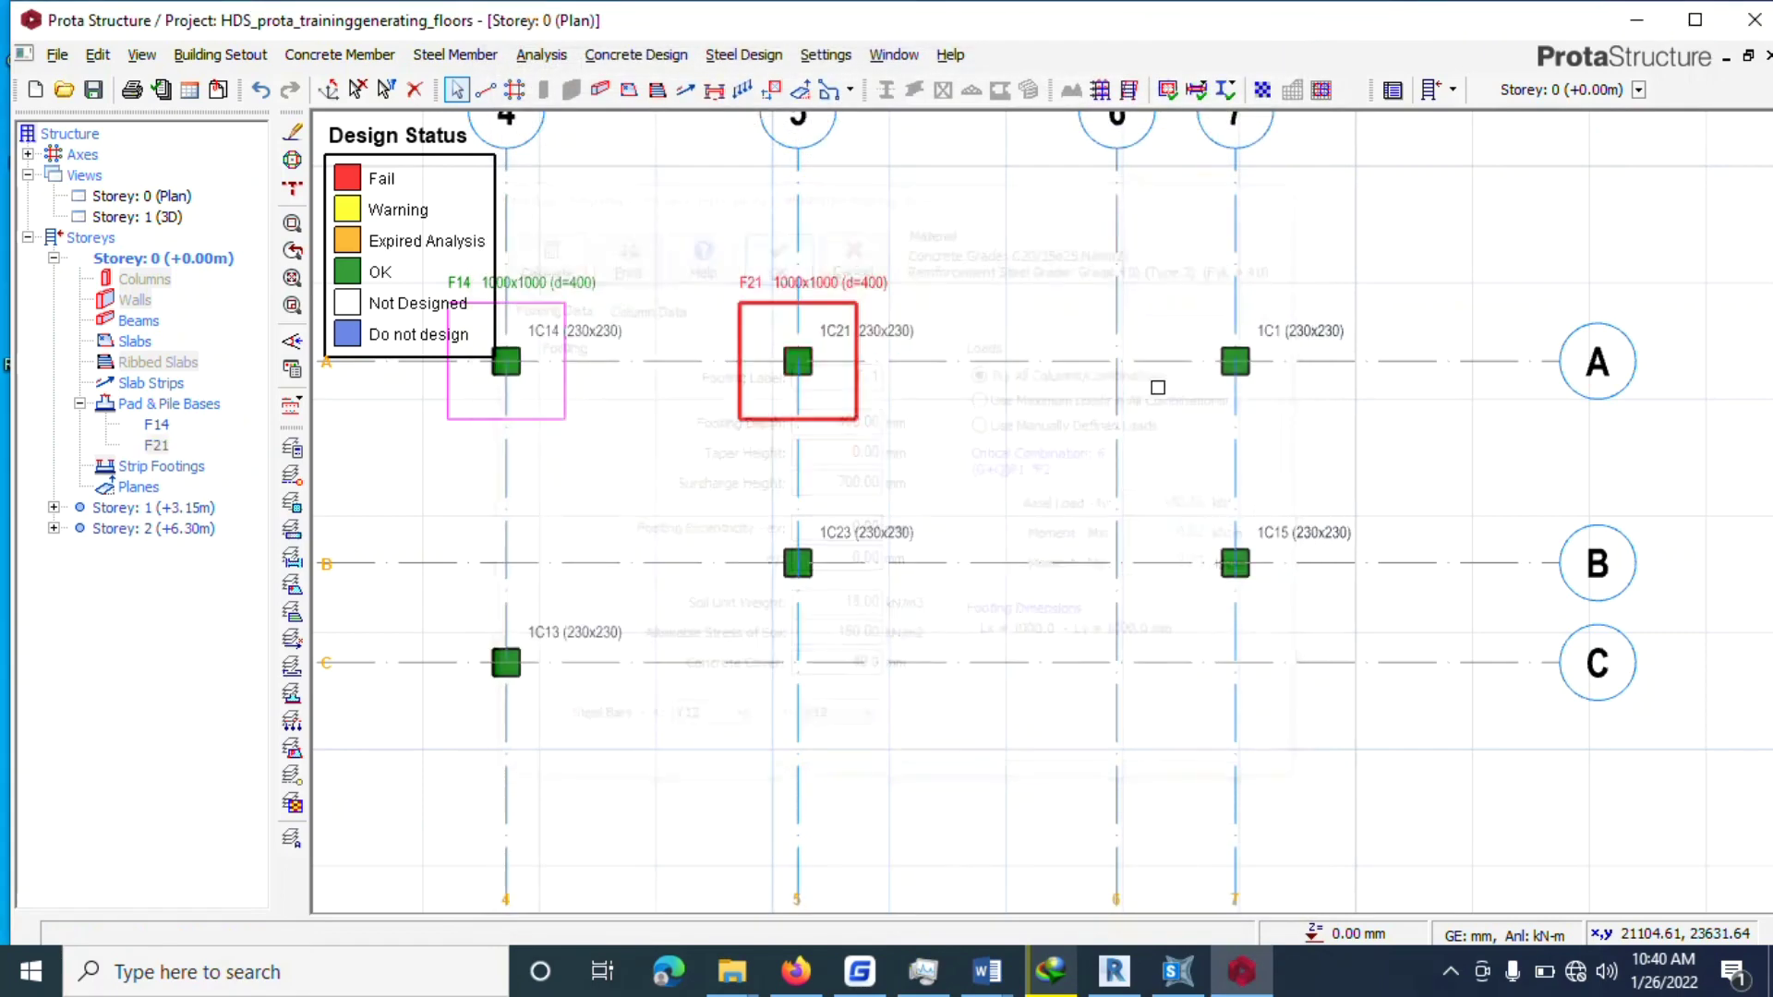
Insert a calculated pad base under column 1C1 at axes A/7, with the Square Footing option enabled.
click(1318, 328)
right_click(1321, 327)
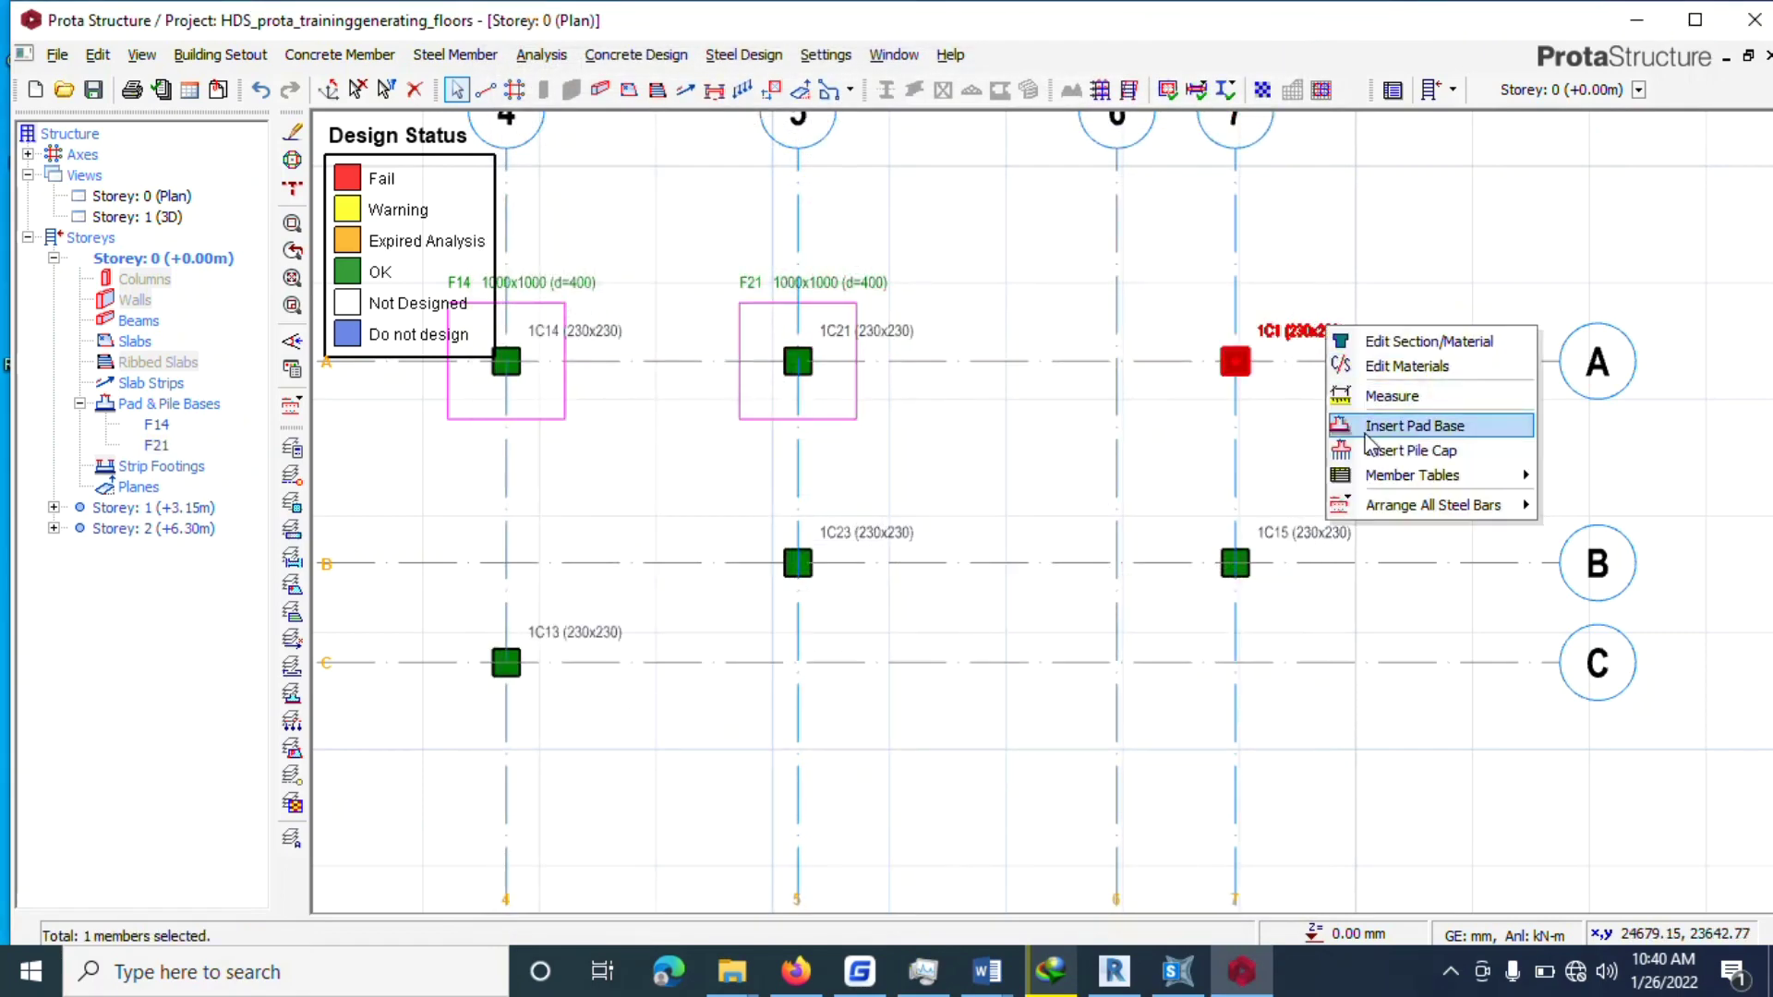
click(1367, 431)
click(559, 259)
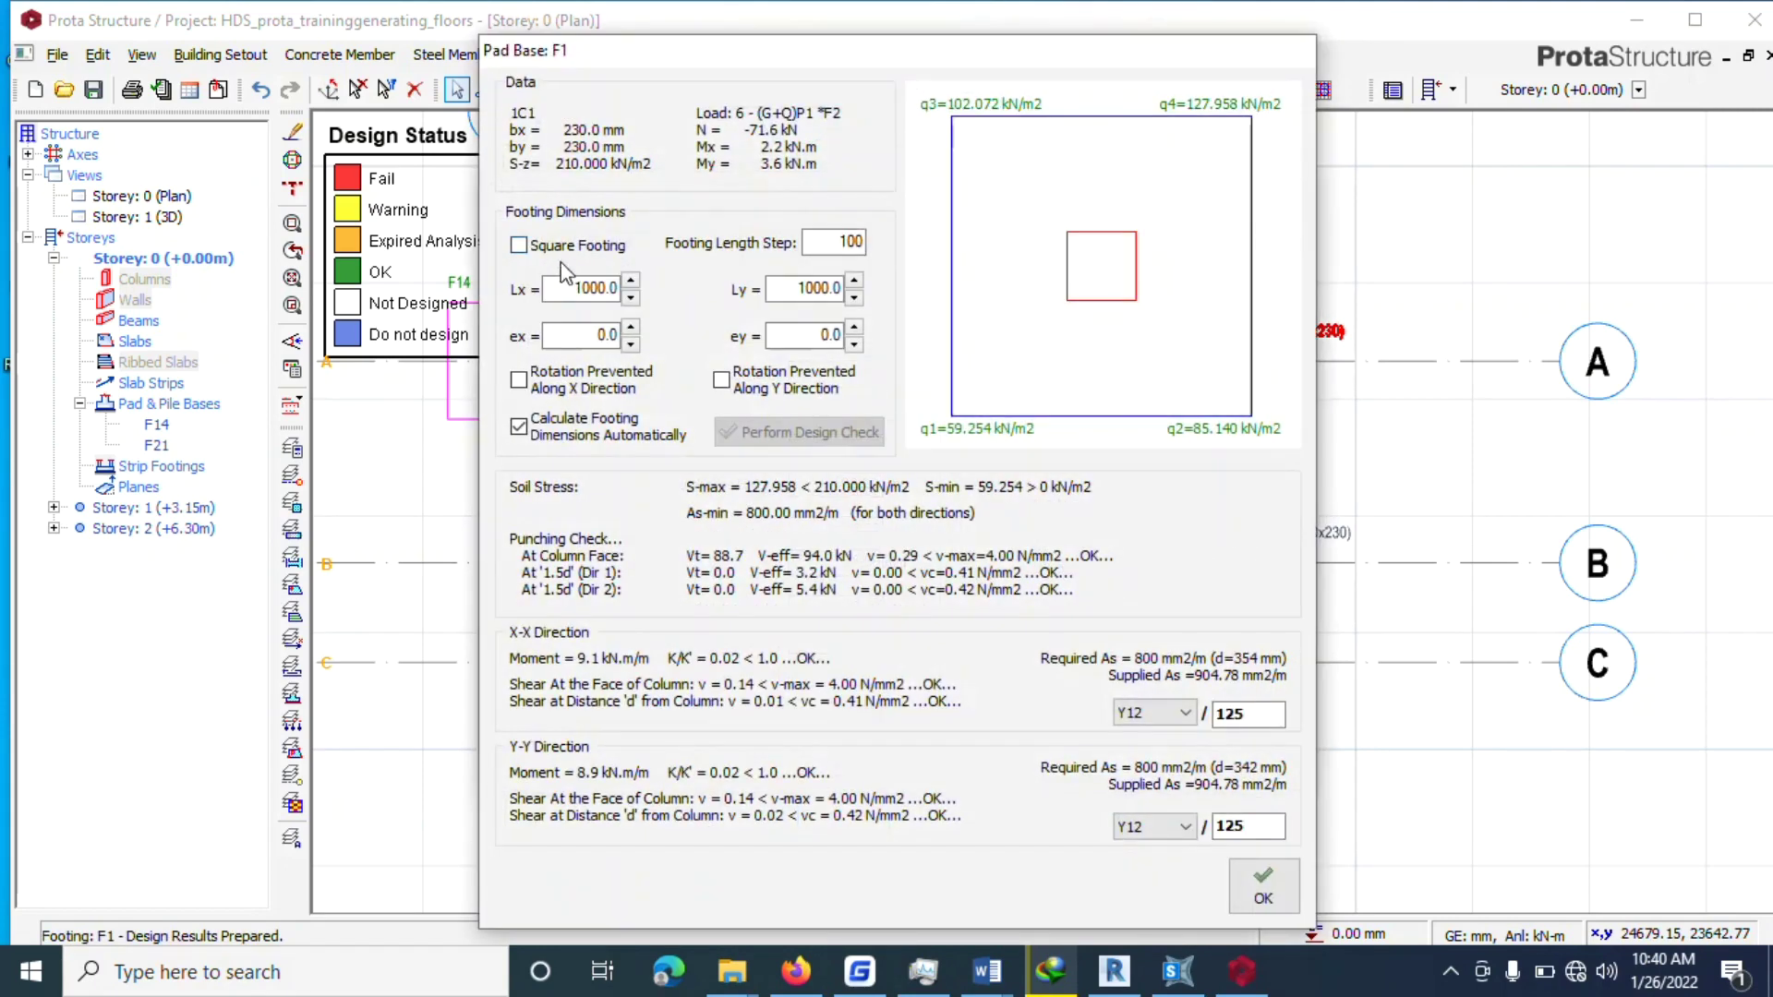
click(563, 247)
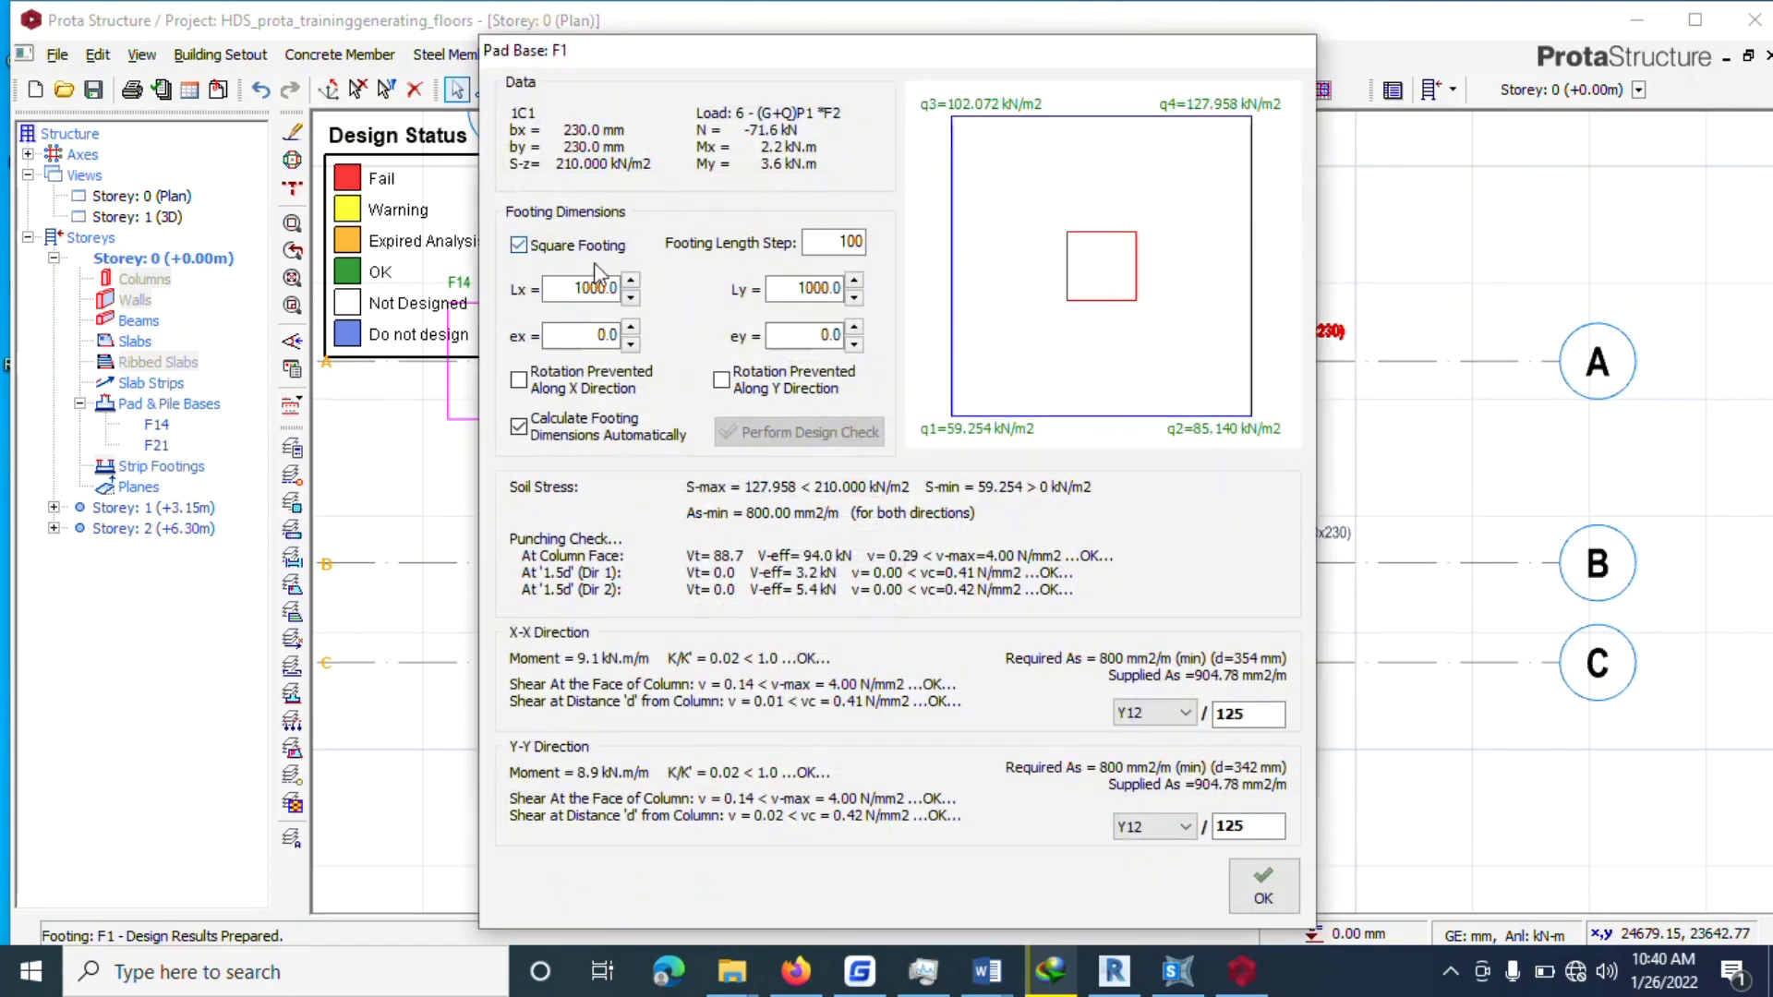
click(1263, 884)
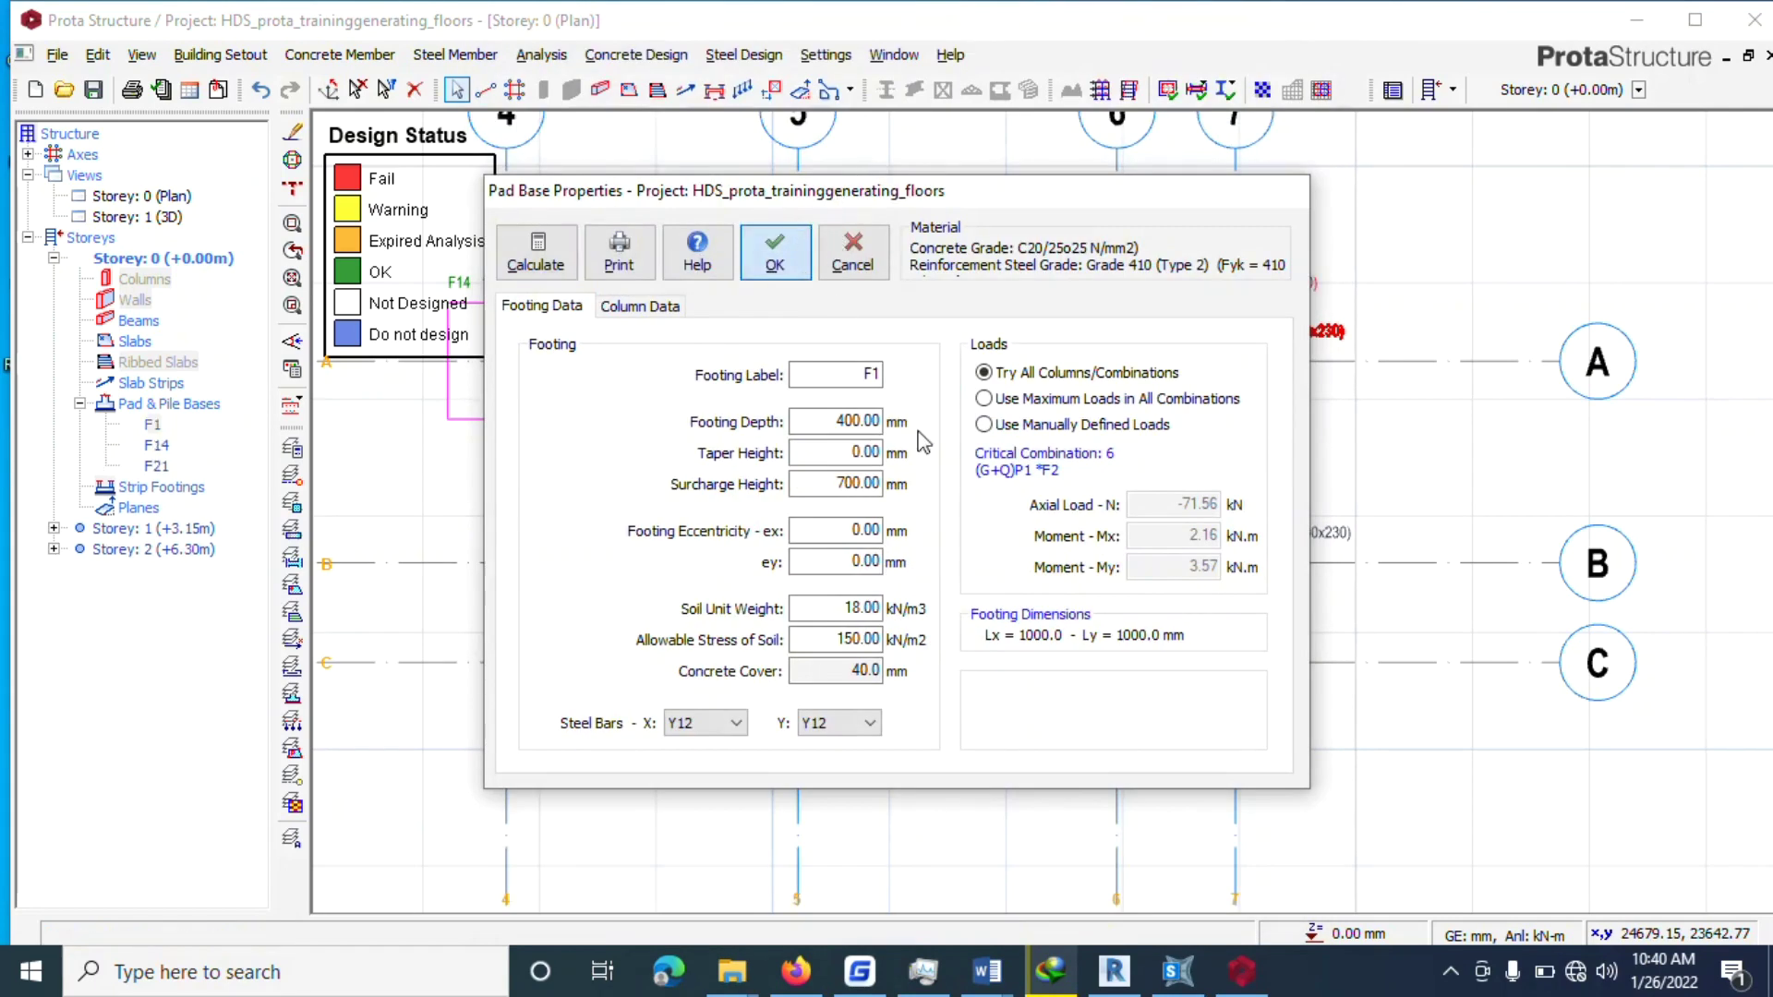
key(Return)
Insert a calculated pad base under column 1C15 at axes B/7, with Square Footing enabled and its side length set to 1200 mm.
click(1234, 563)
right_click(1326, 534)
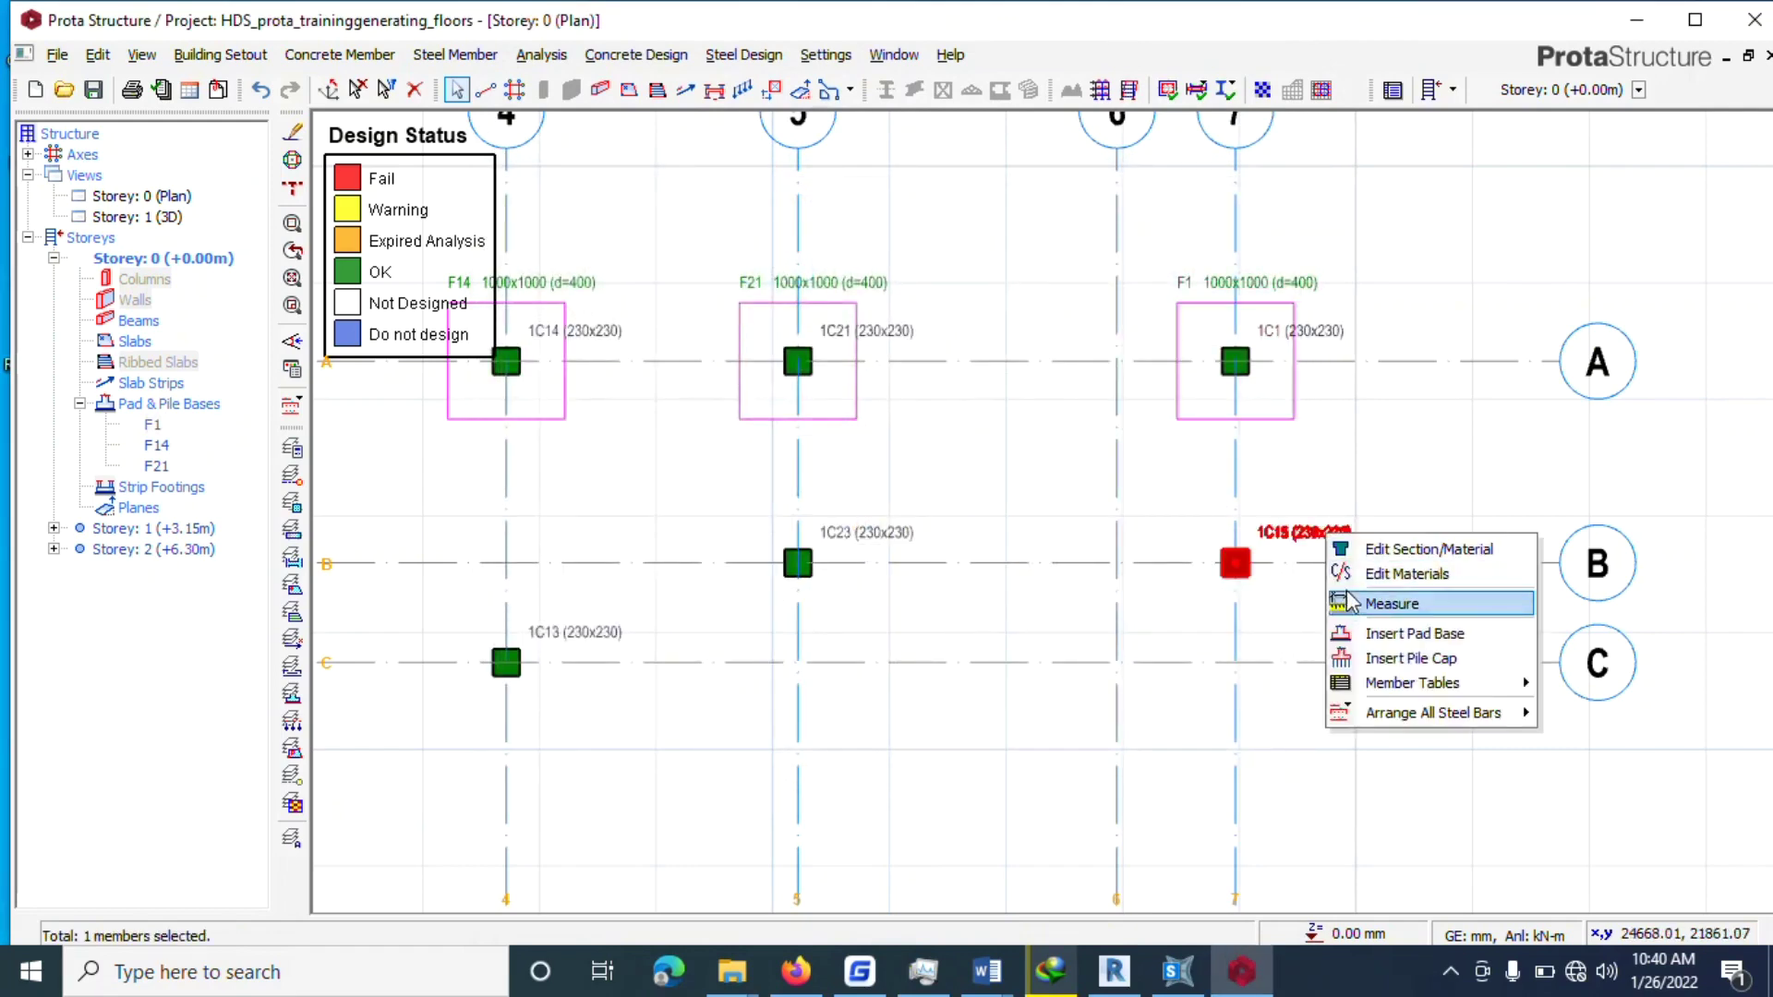
click(1404, 634)
click(529, 270)
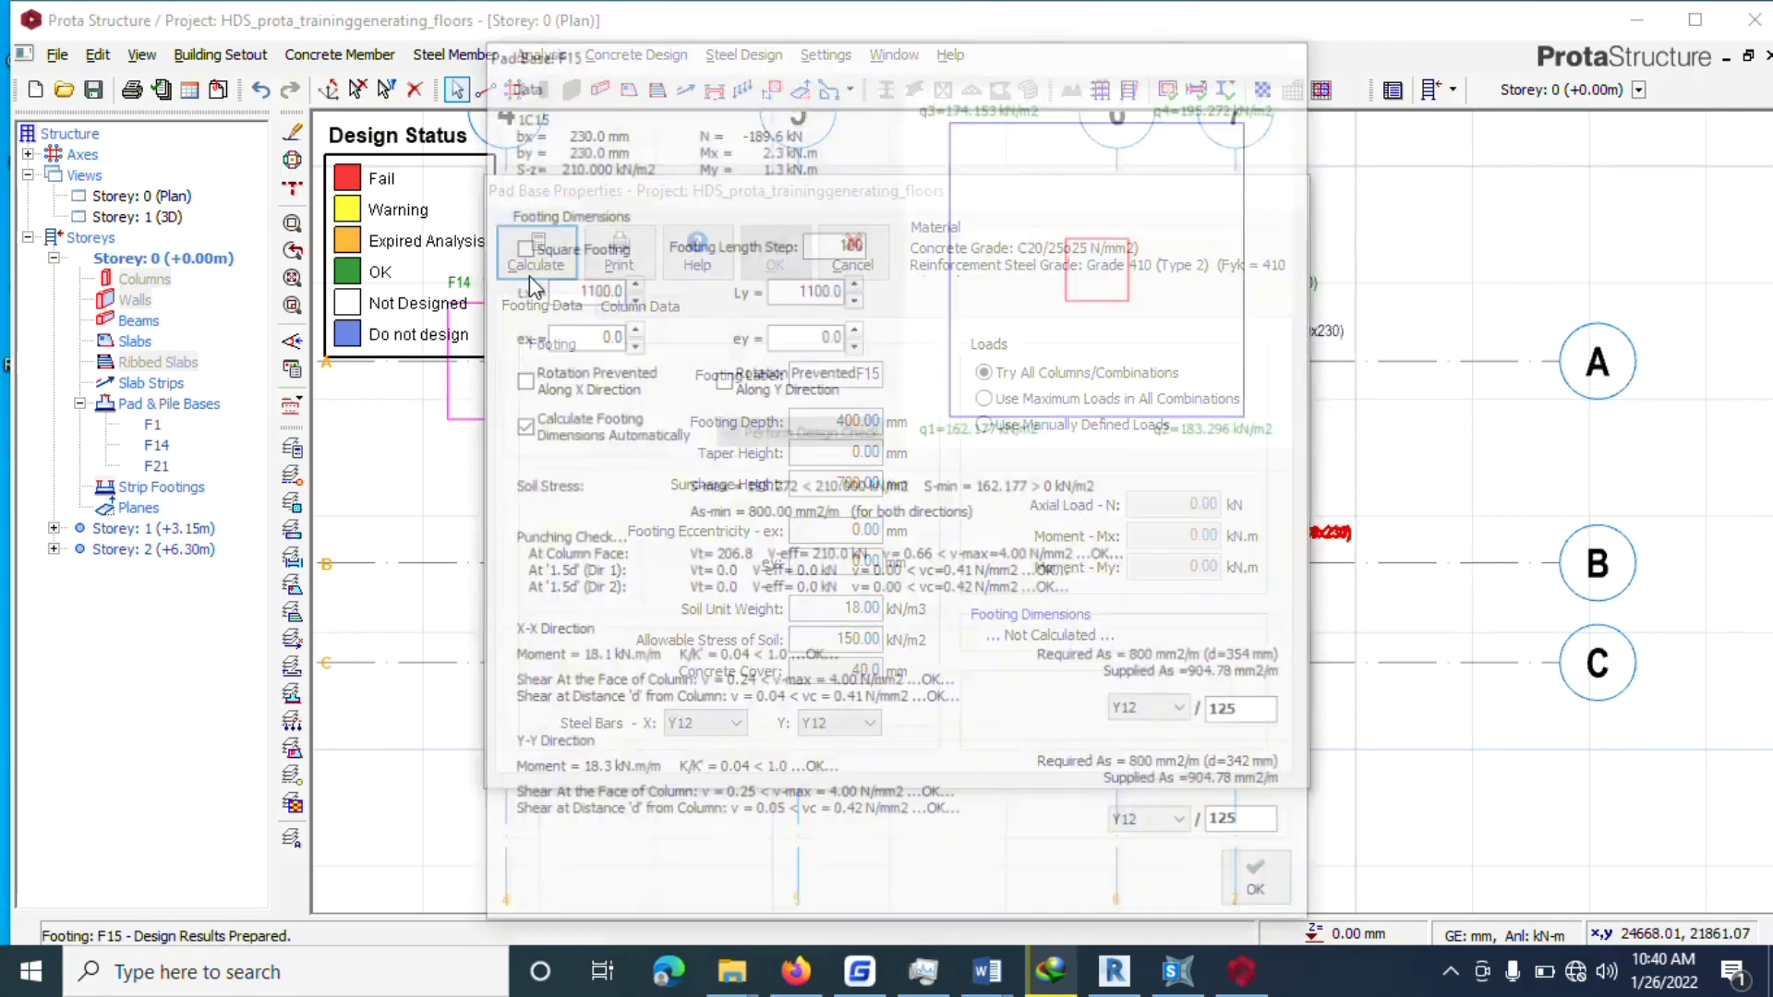
click(527, 247)
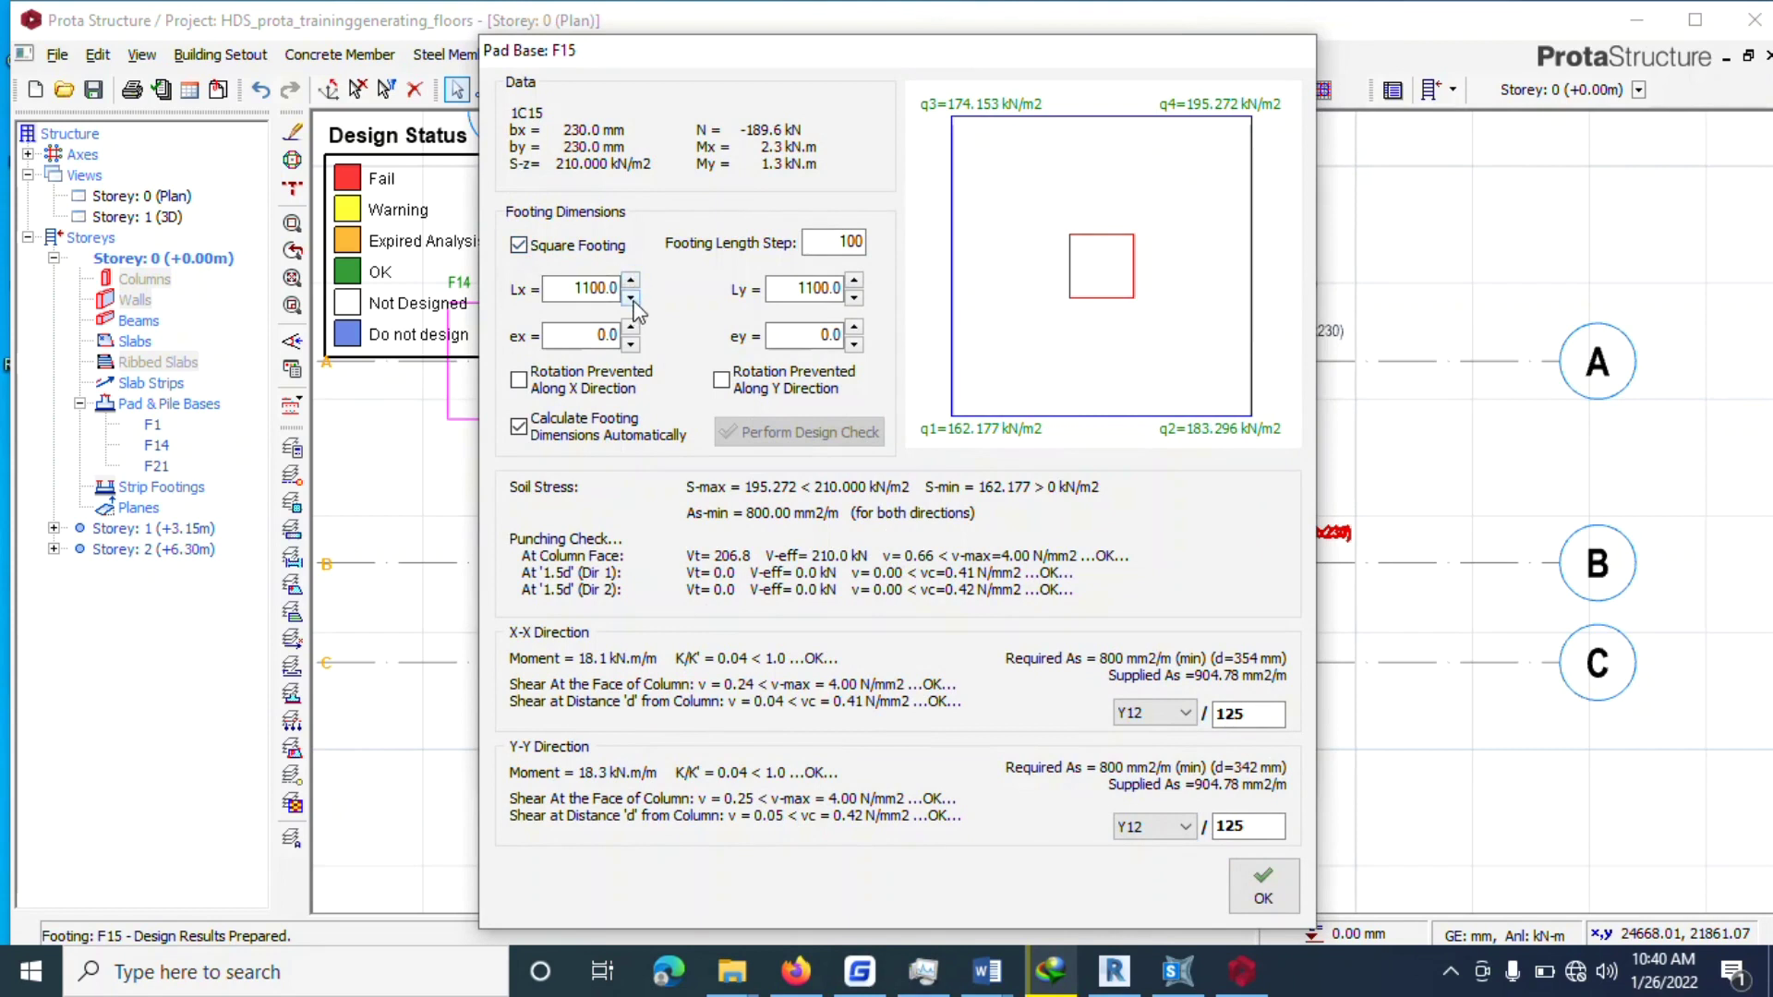
click(628, 280)
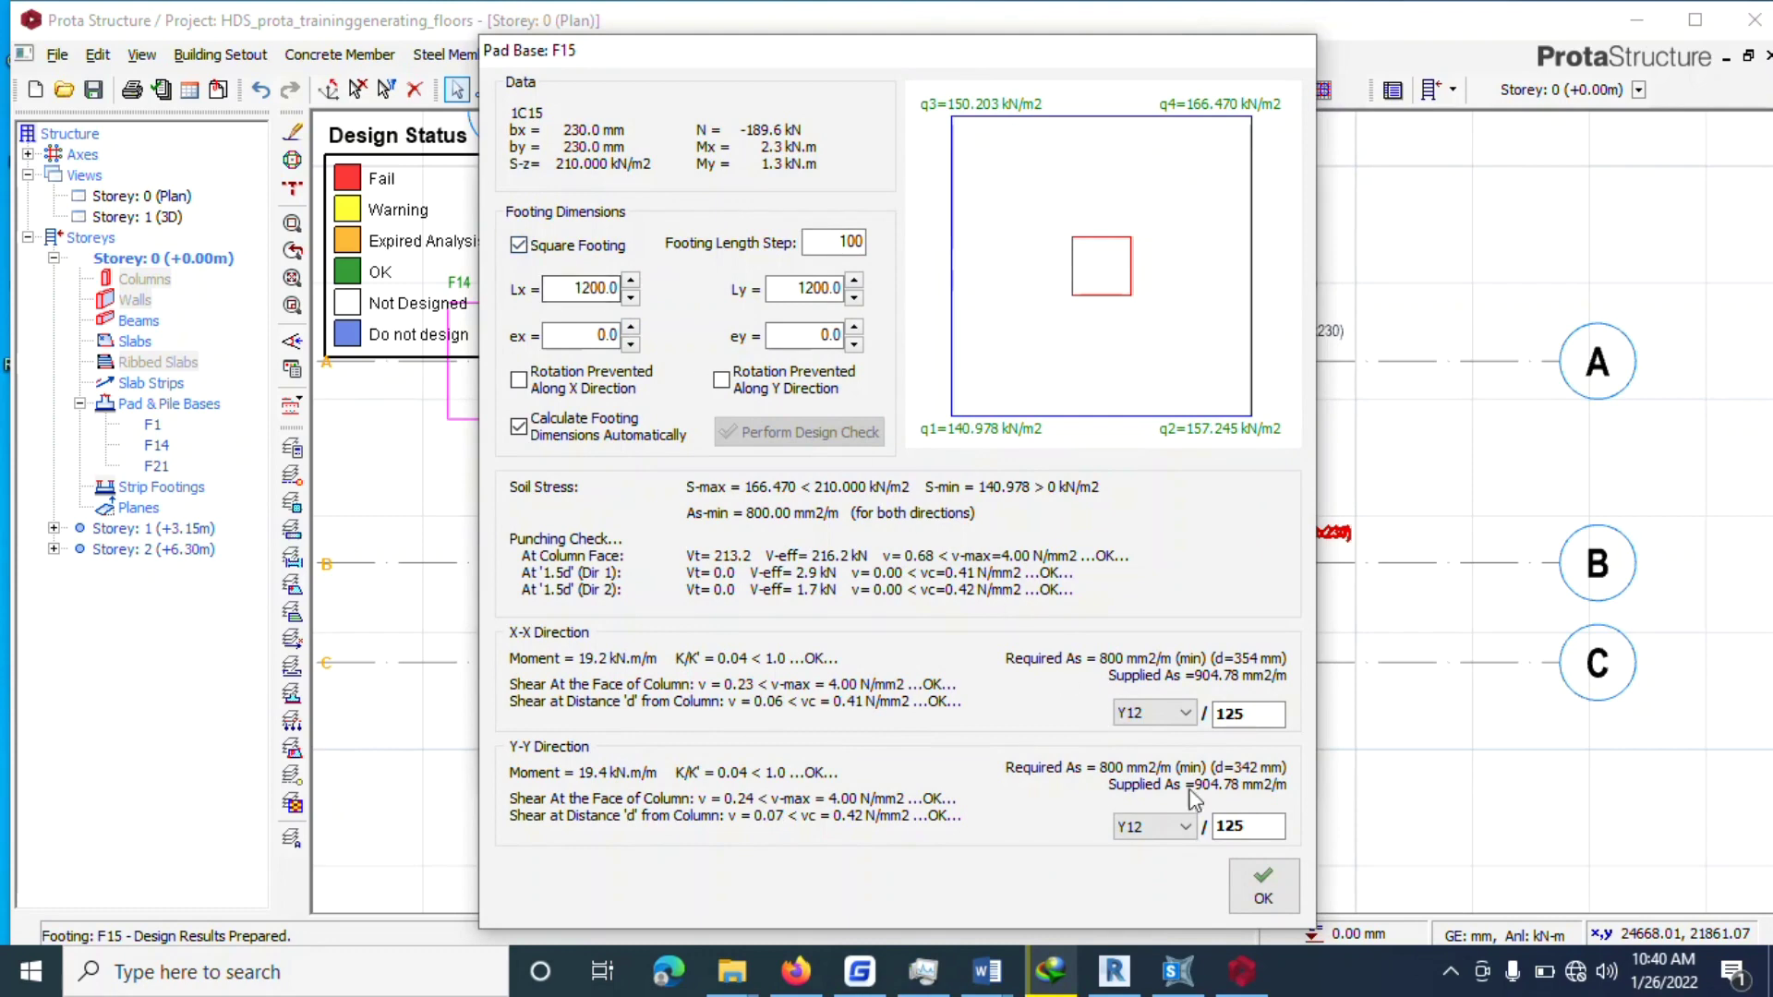
click(1264, 885)
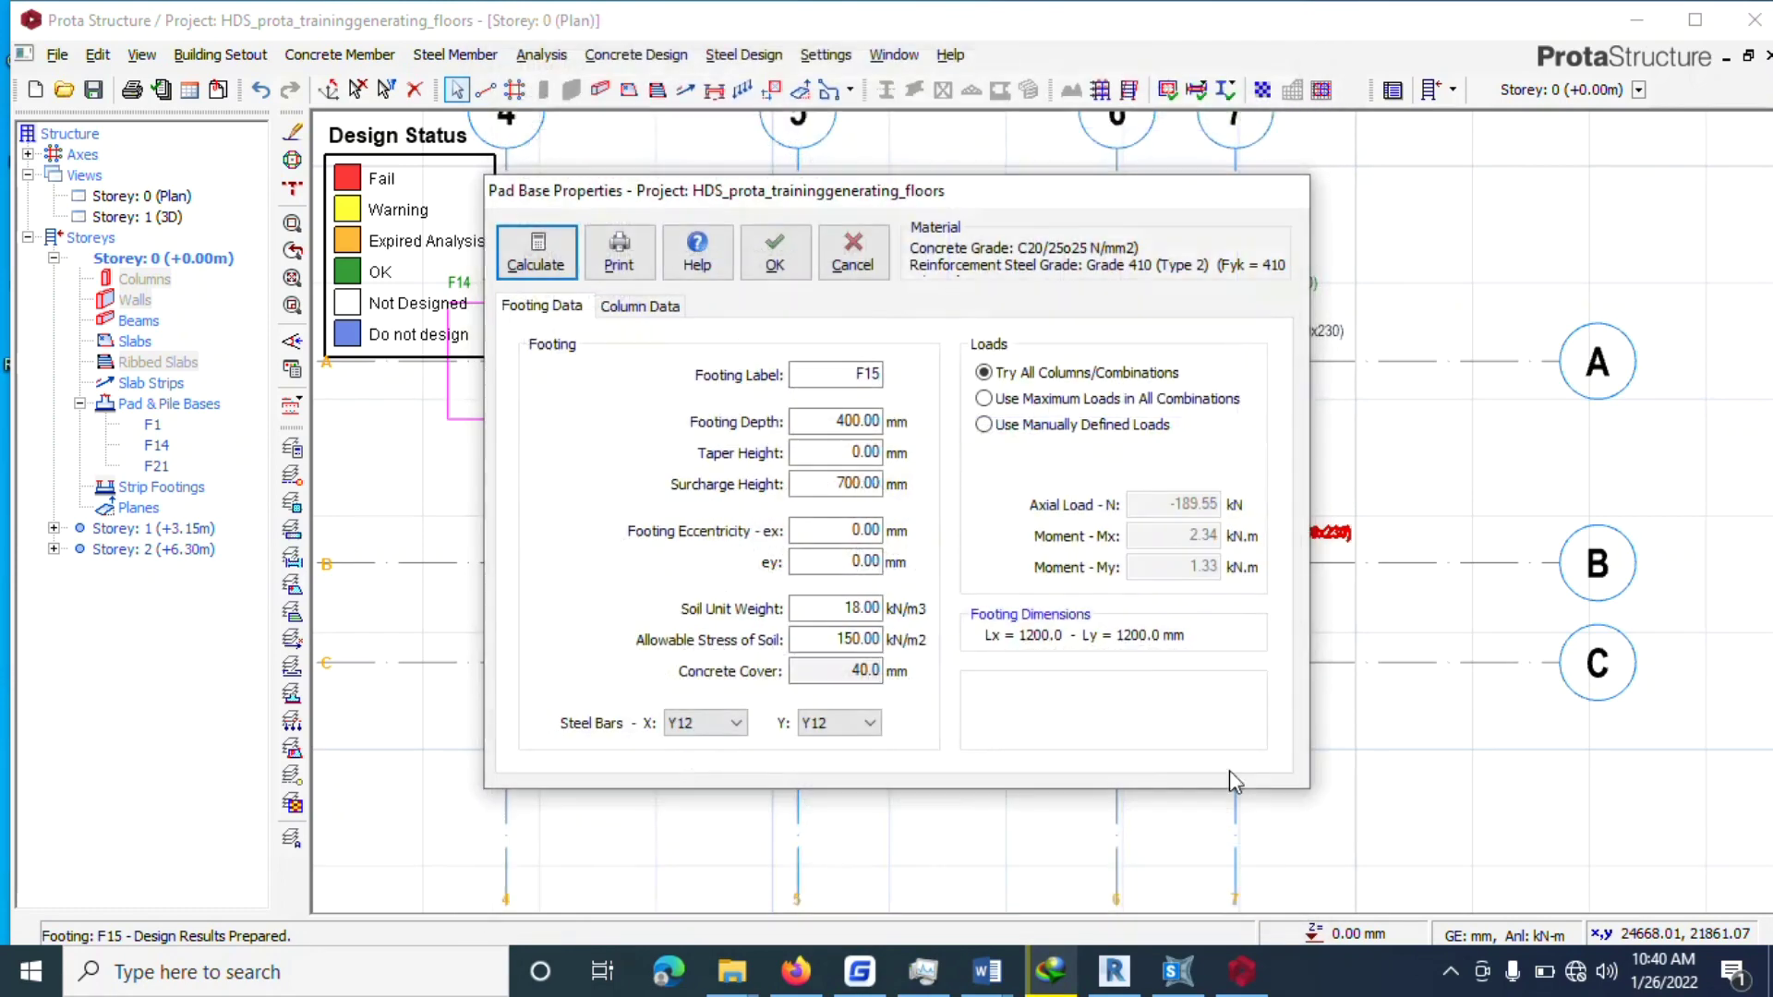
click(804, 256)
Insert a calculated pad base under column 1C23 at axes B/5, with Square Footing enabled and its side length set to 1200 mm.
scroll(1052, 390, down, 5)
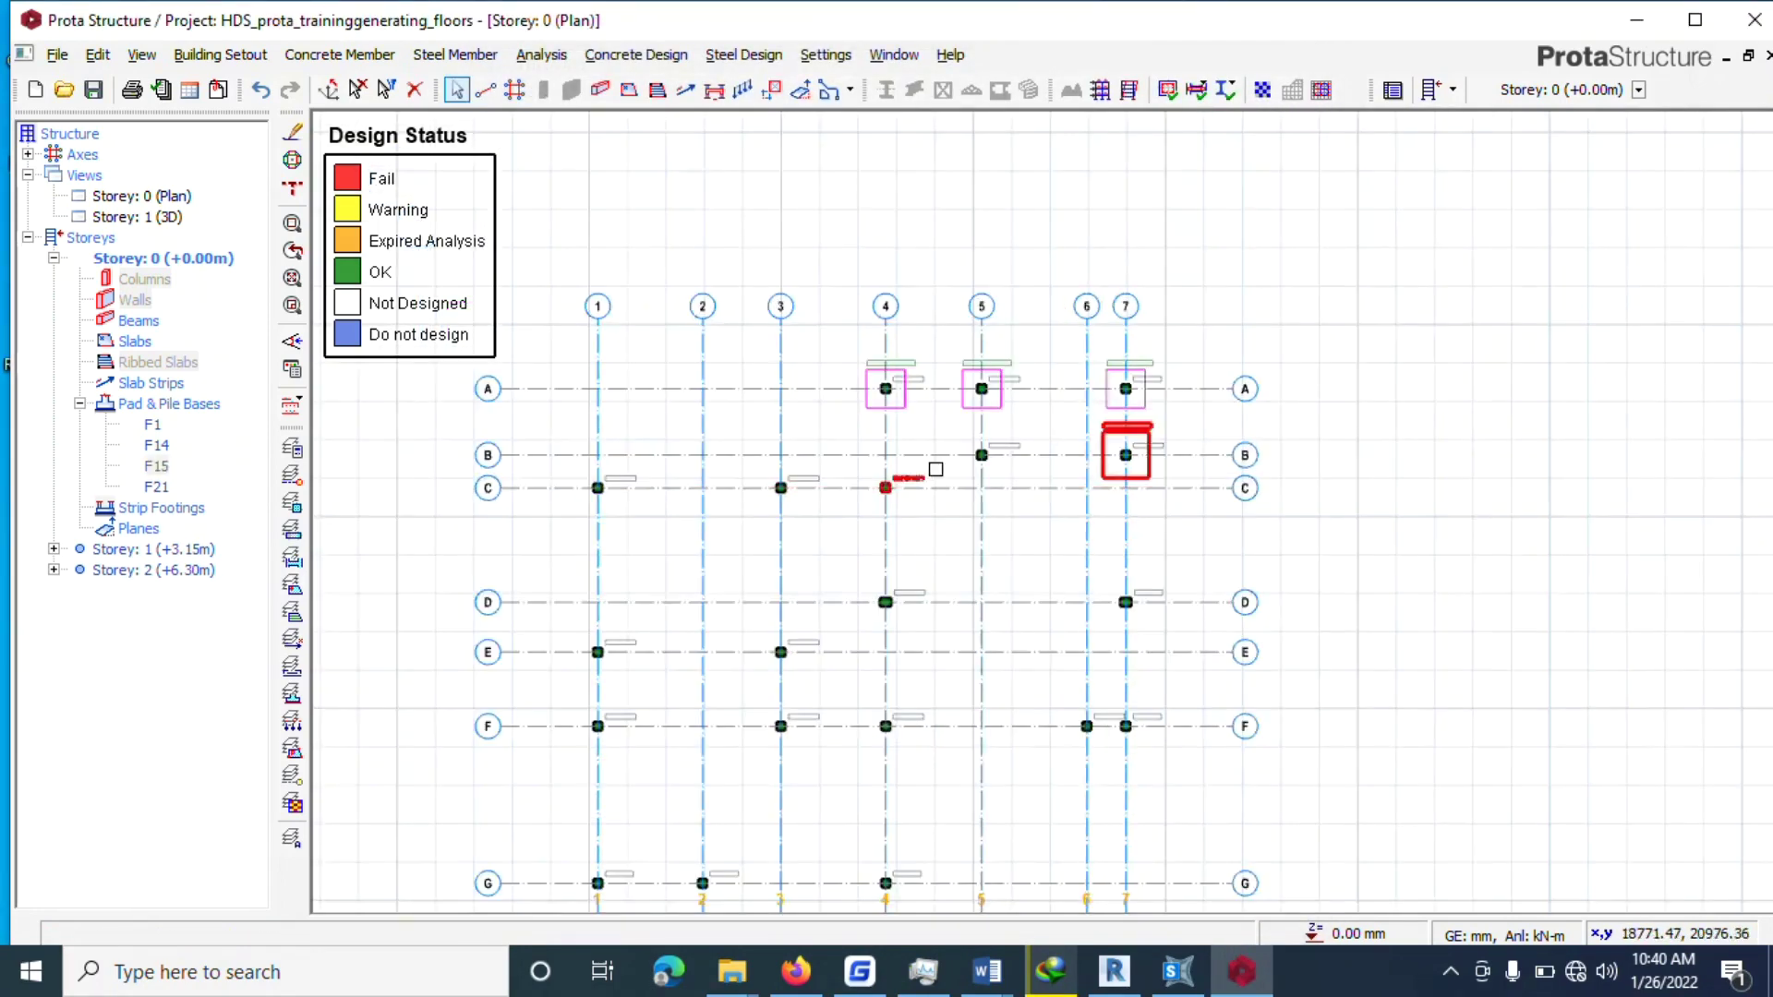
scroll(925, 478, up, 5)
click(1009, 460)
right_click(1069, 432)
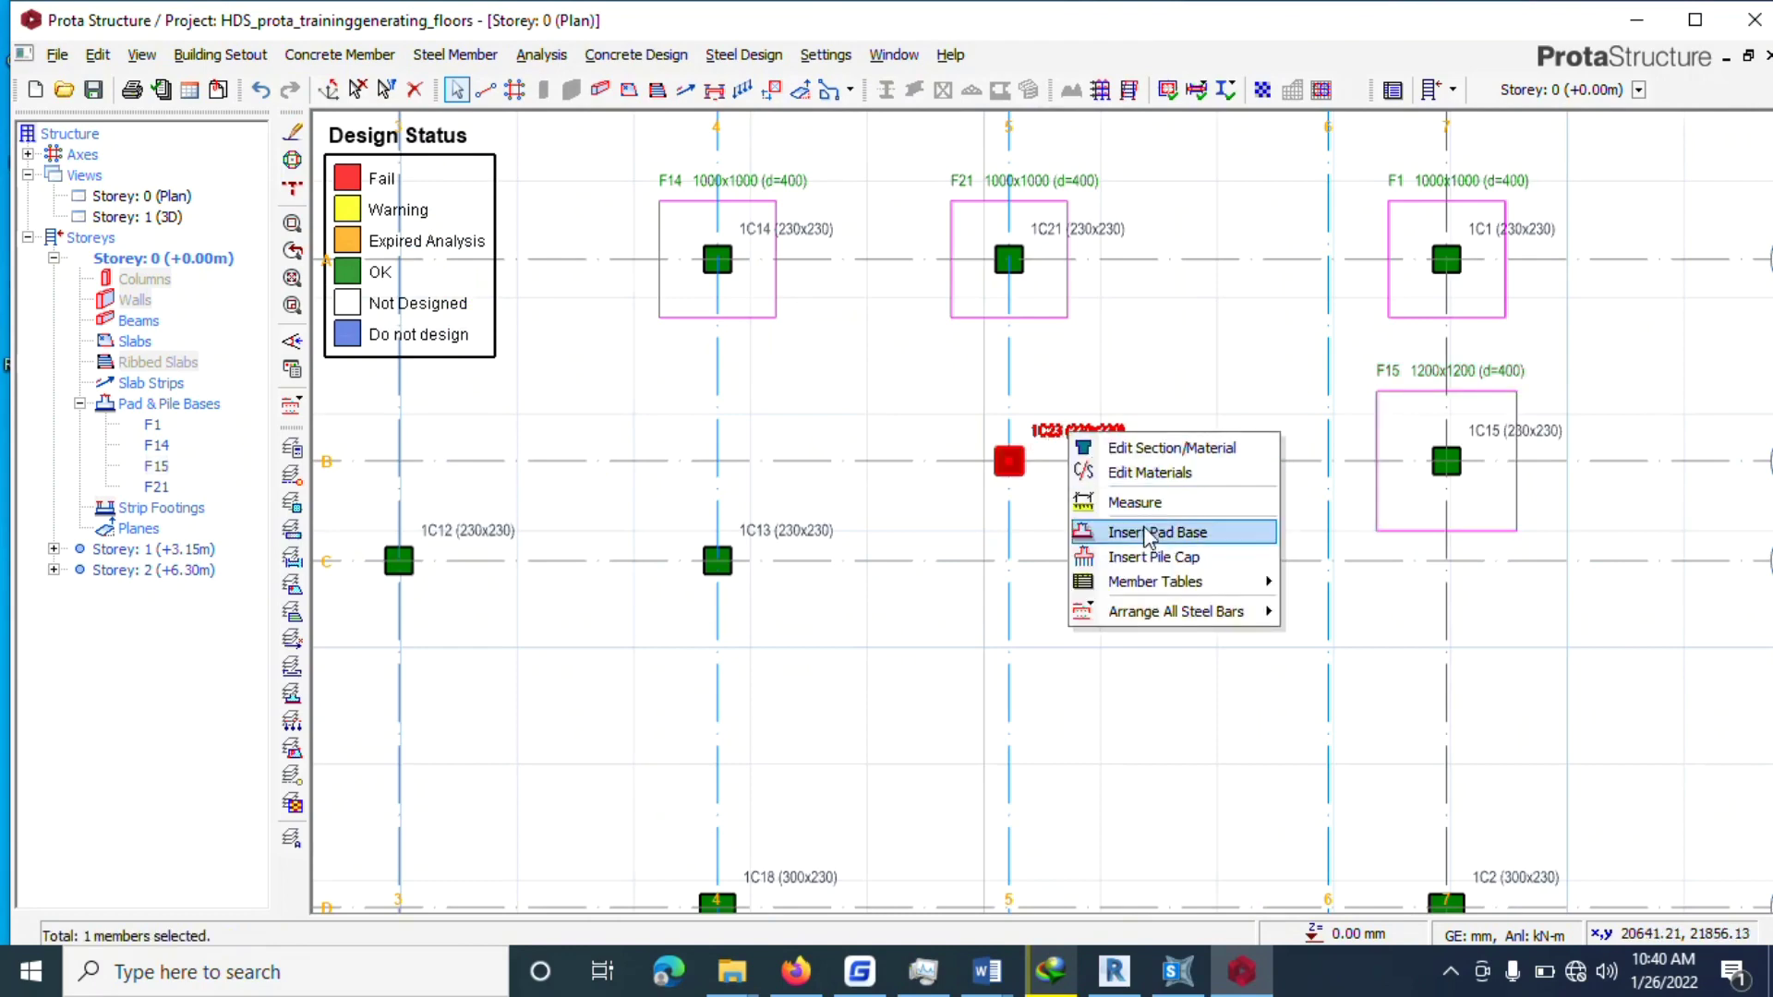
click(1145, 533)
click(536, 259)
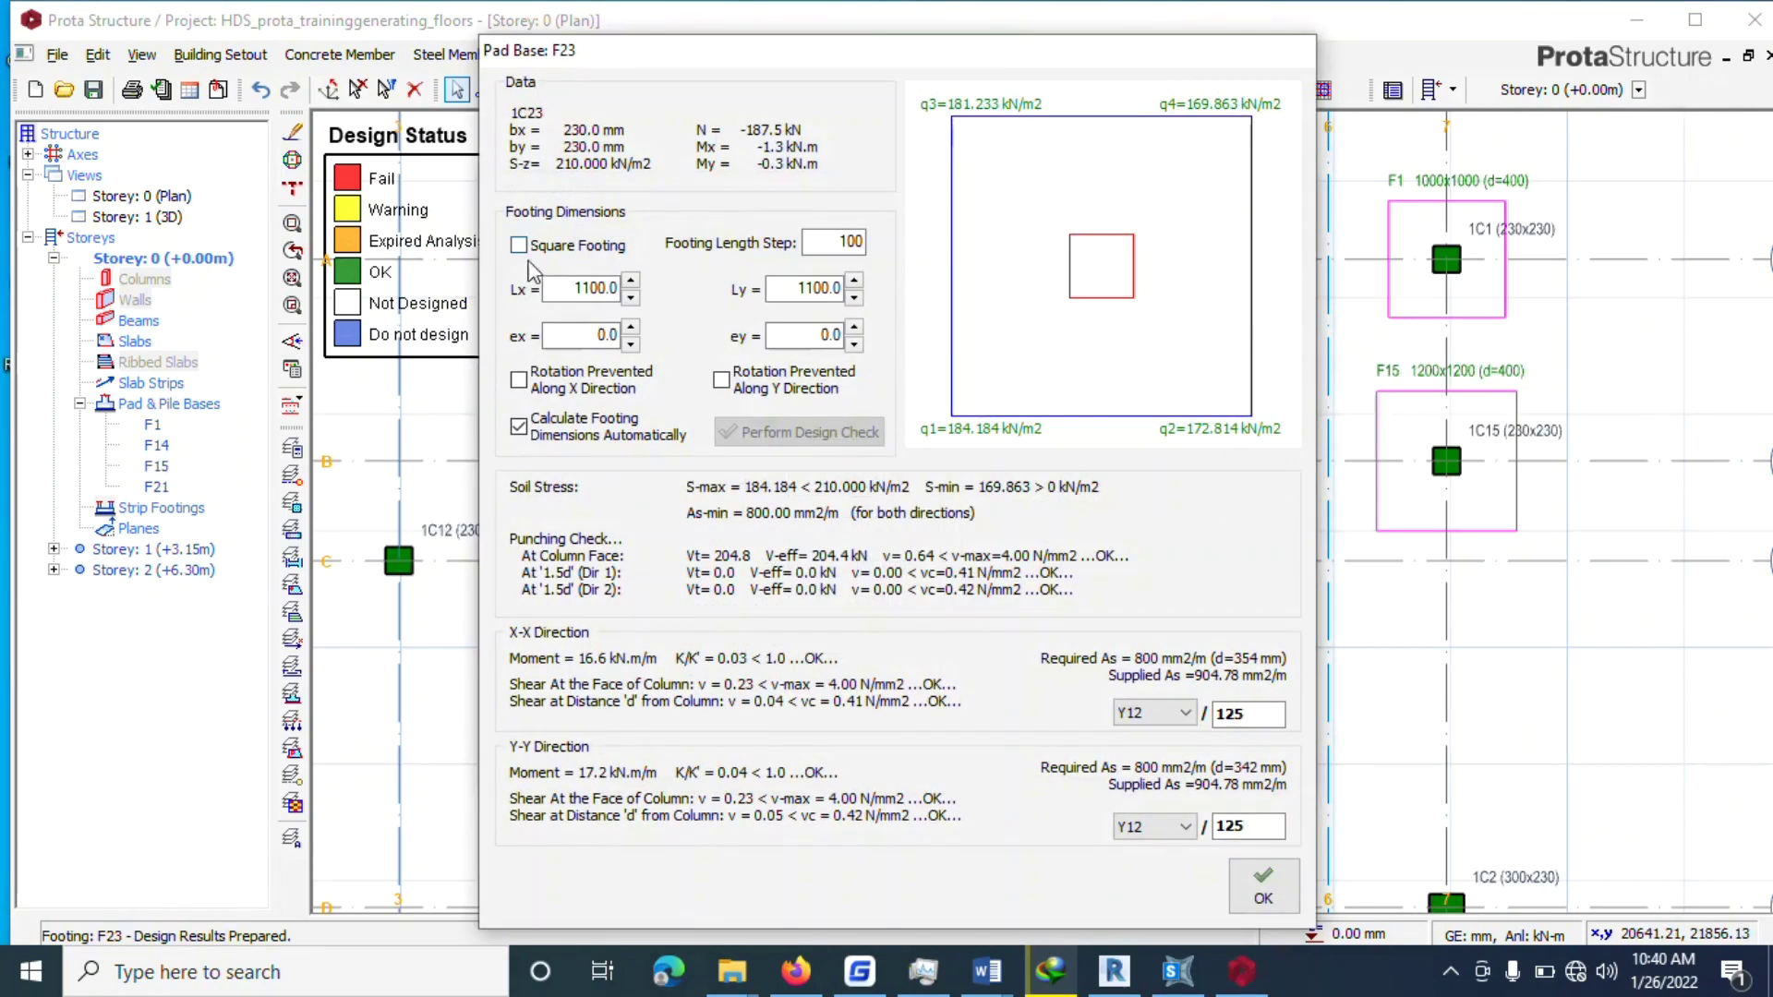
click(558, 254)
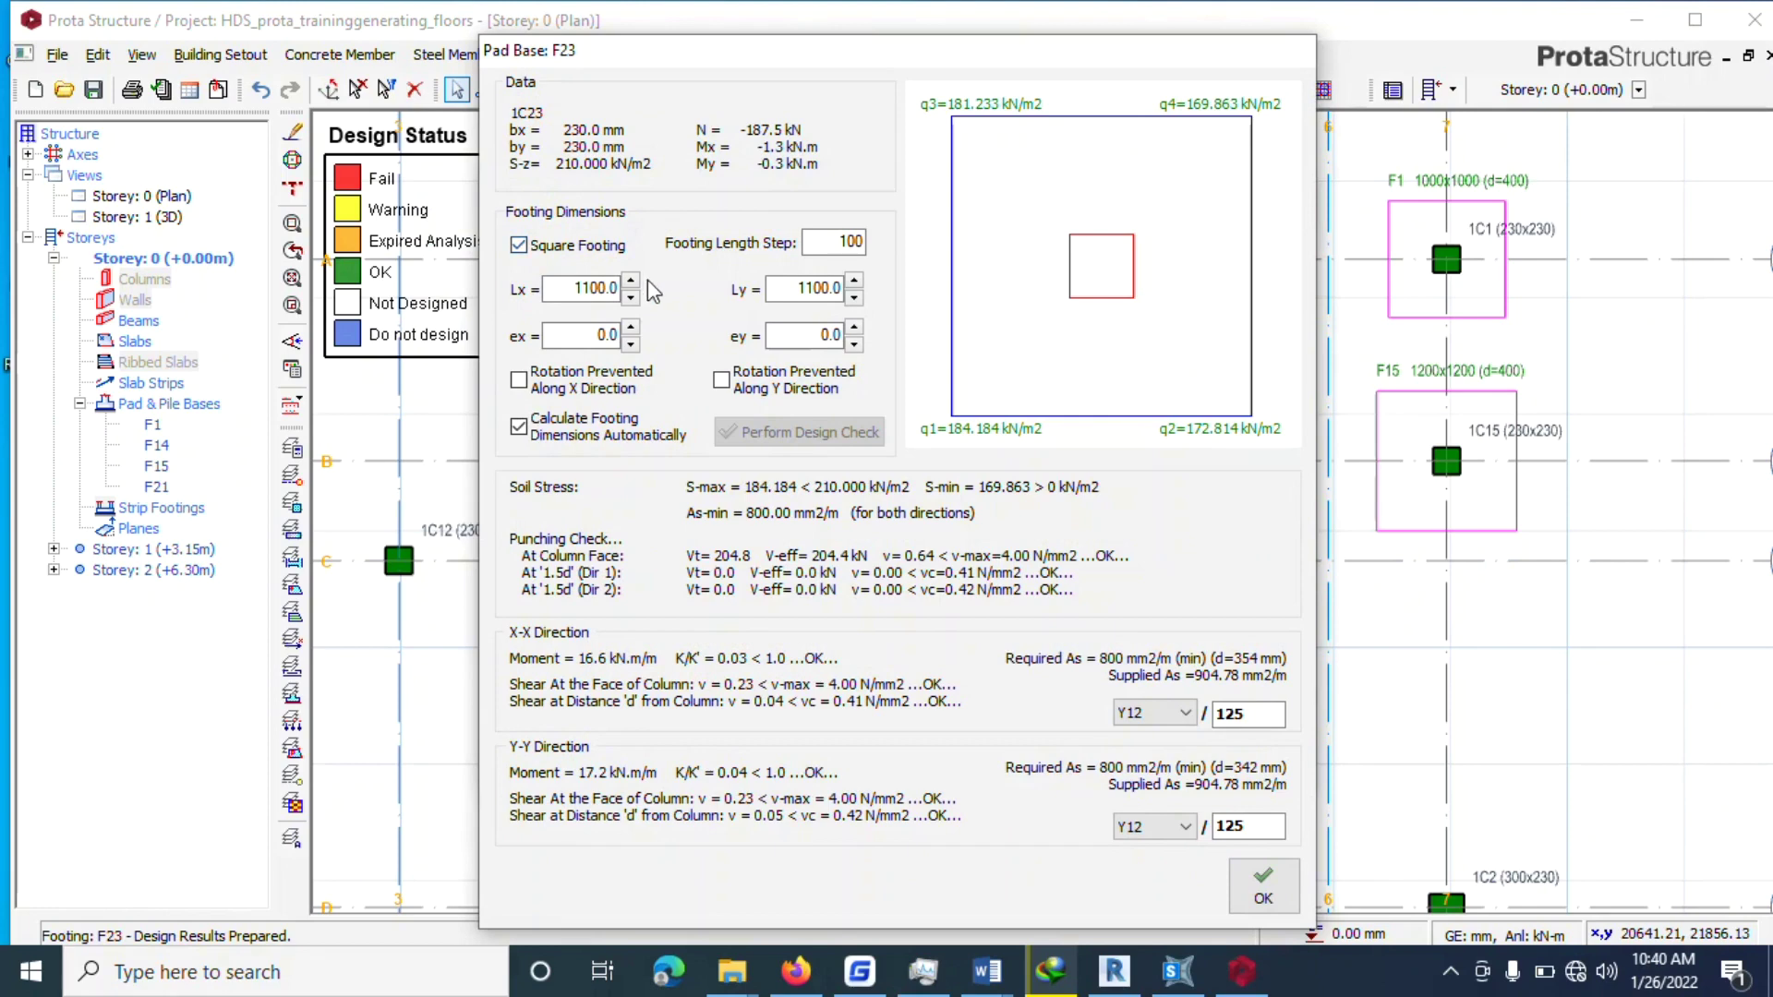
click(632, 281)
click(1264, 887)
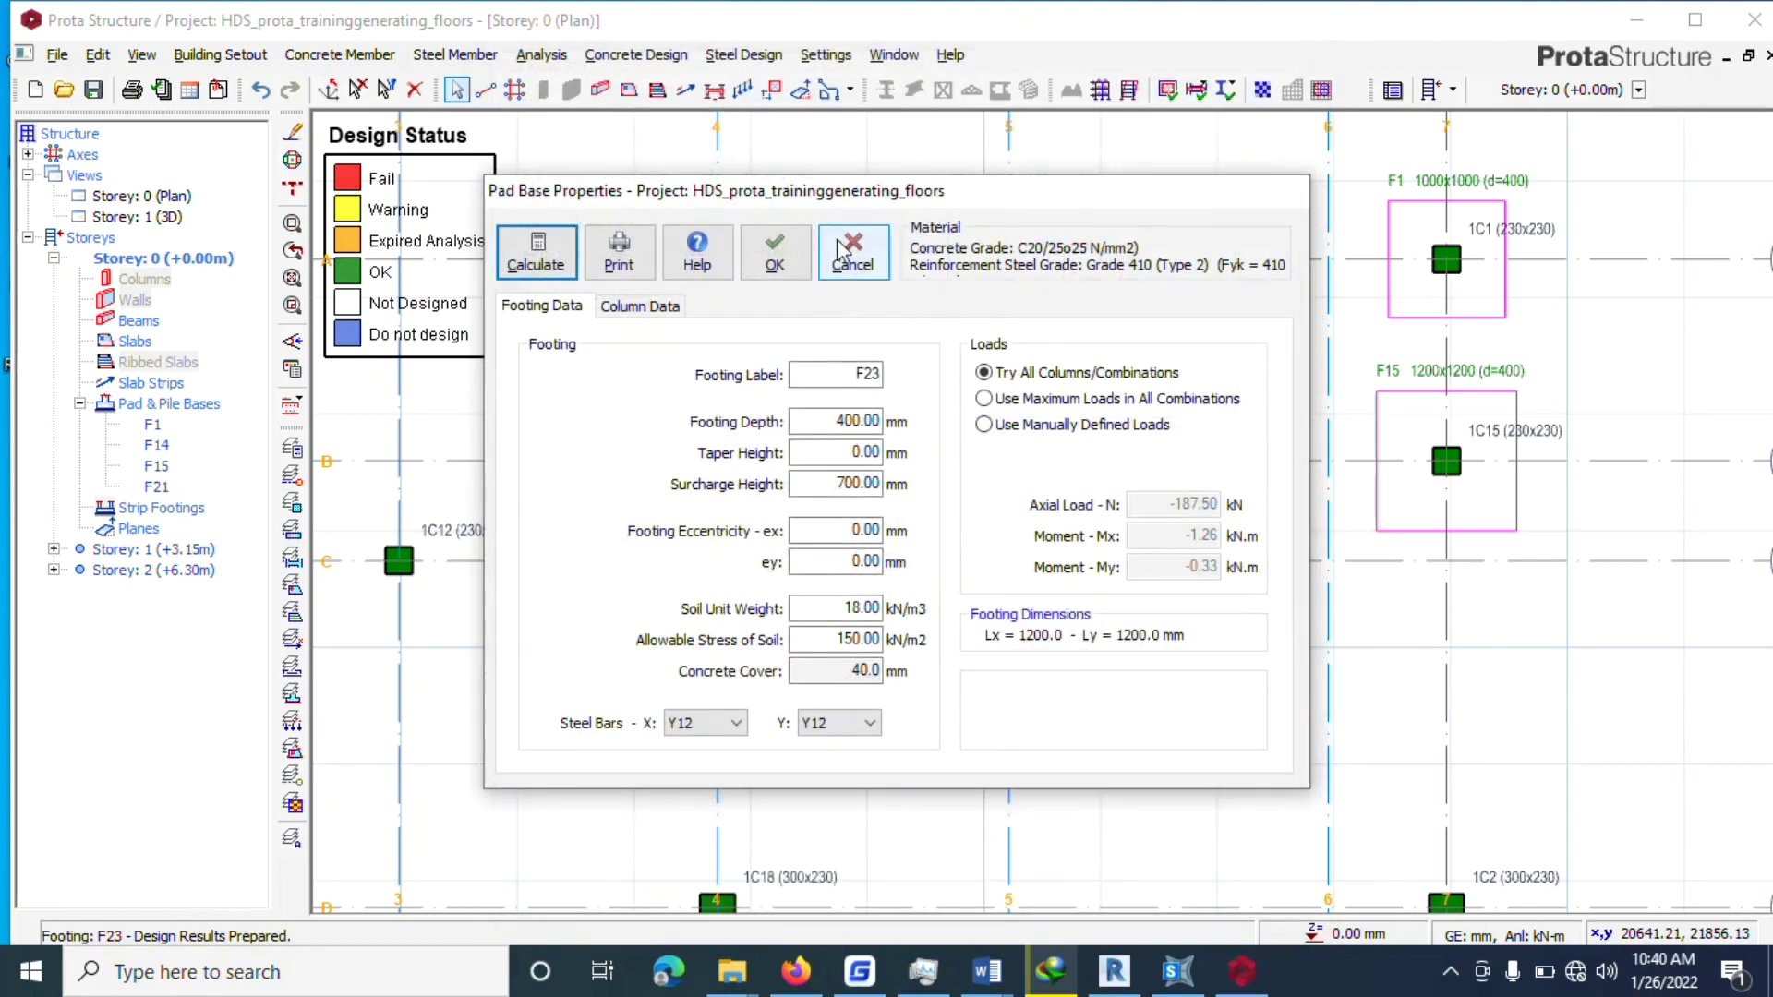
click(778, 252)
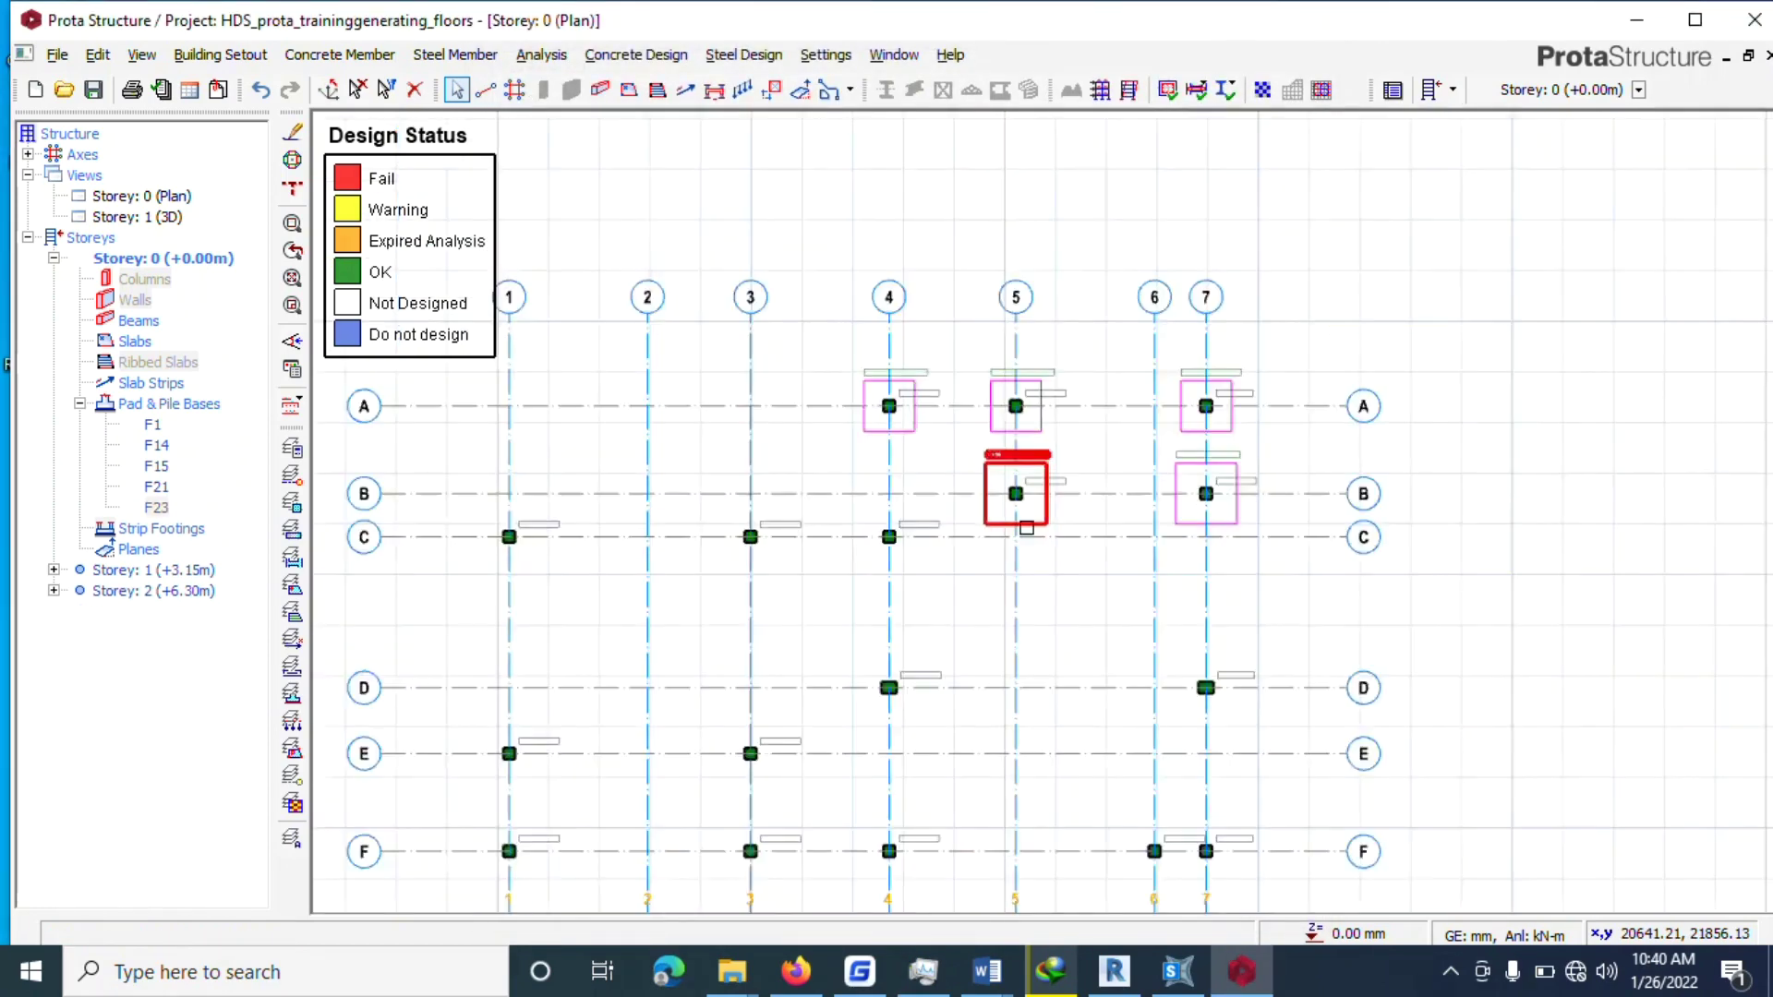
Insert a pad base under column 1C13 at axes C/4, accepting the automatically calculated 1000 x 1000 mm dimensions.
scroll(908, 517, up, 3)
click(908, 518)
right_click(910, 515)
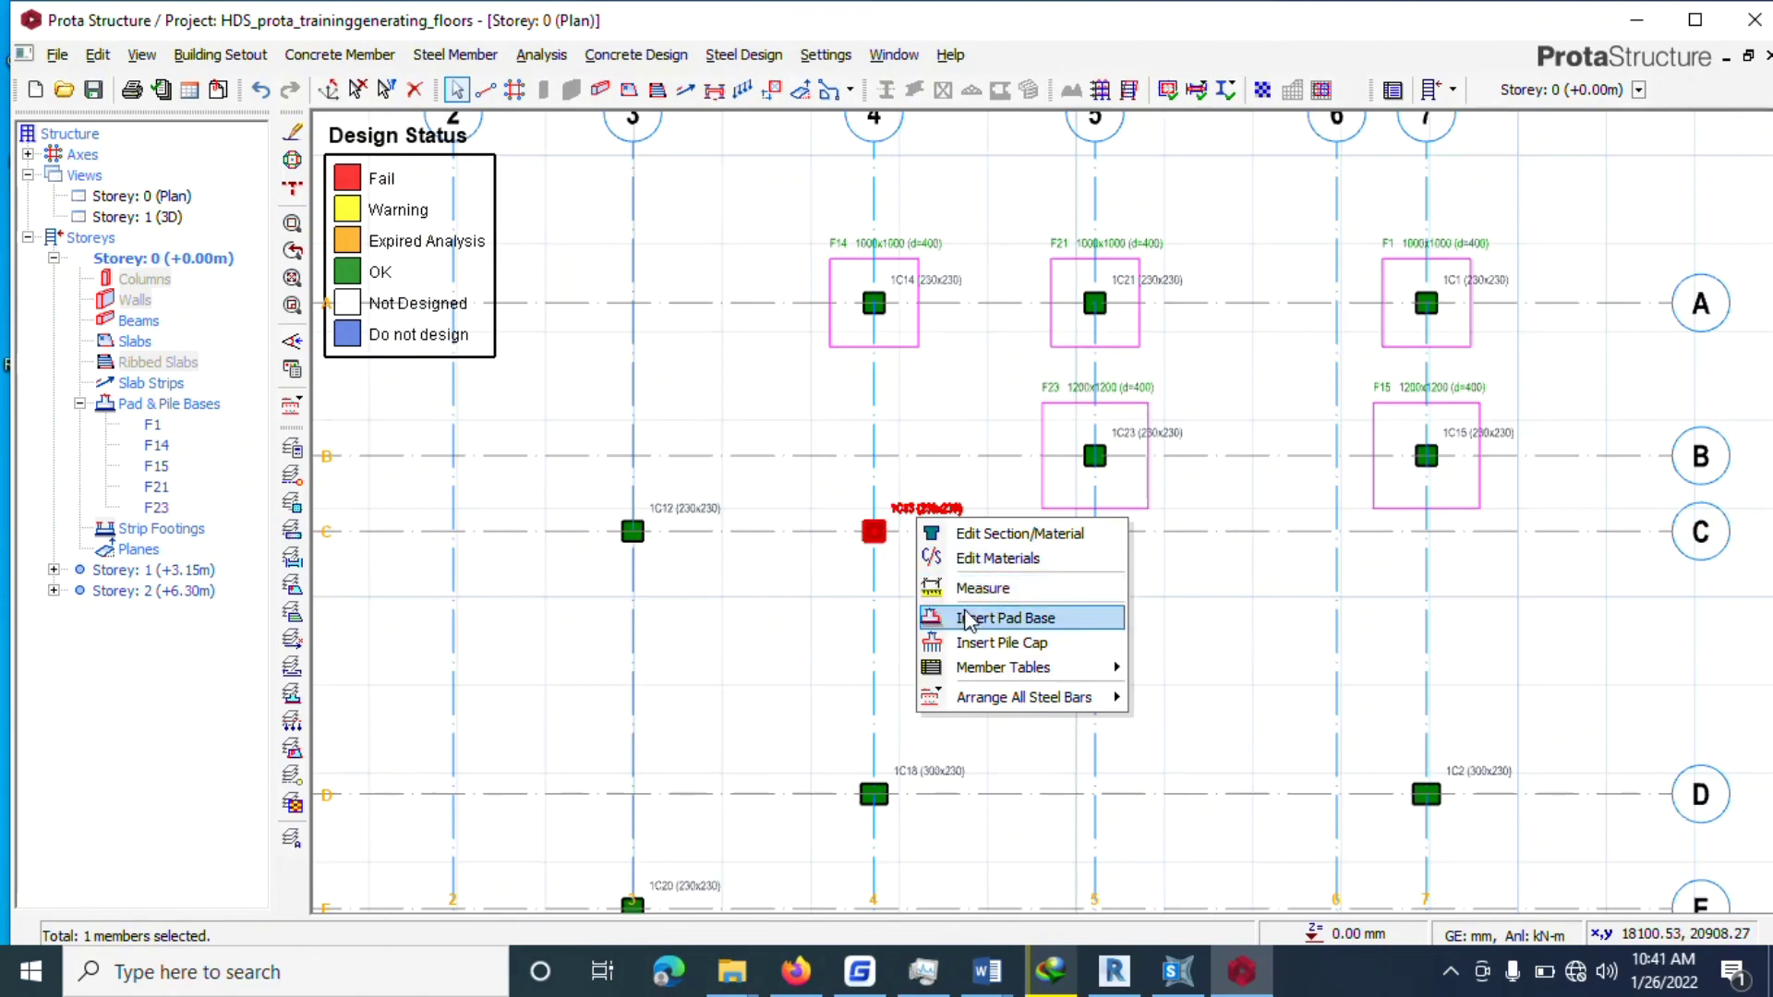
click(970, 618)
click(542, 255)
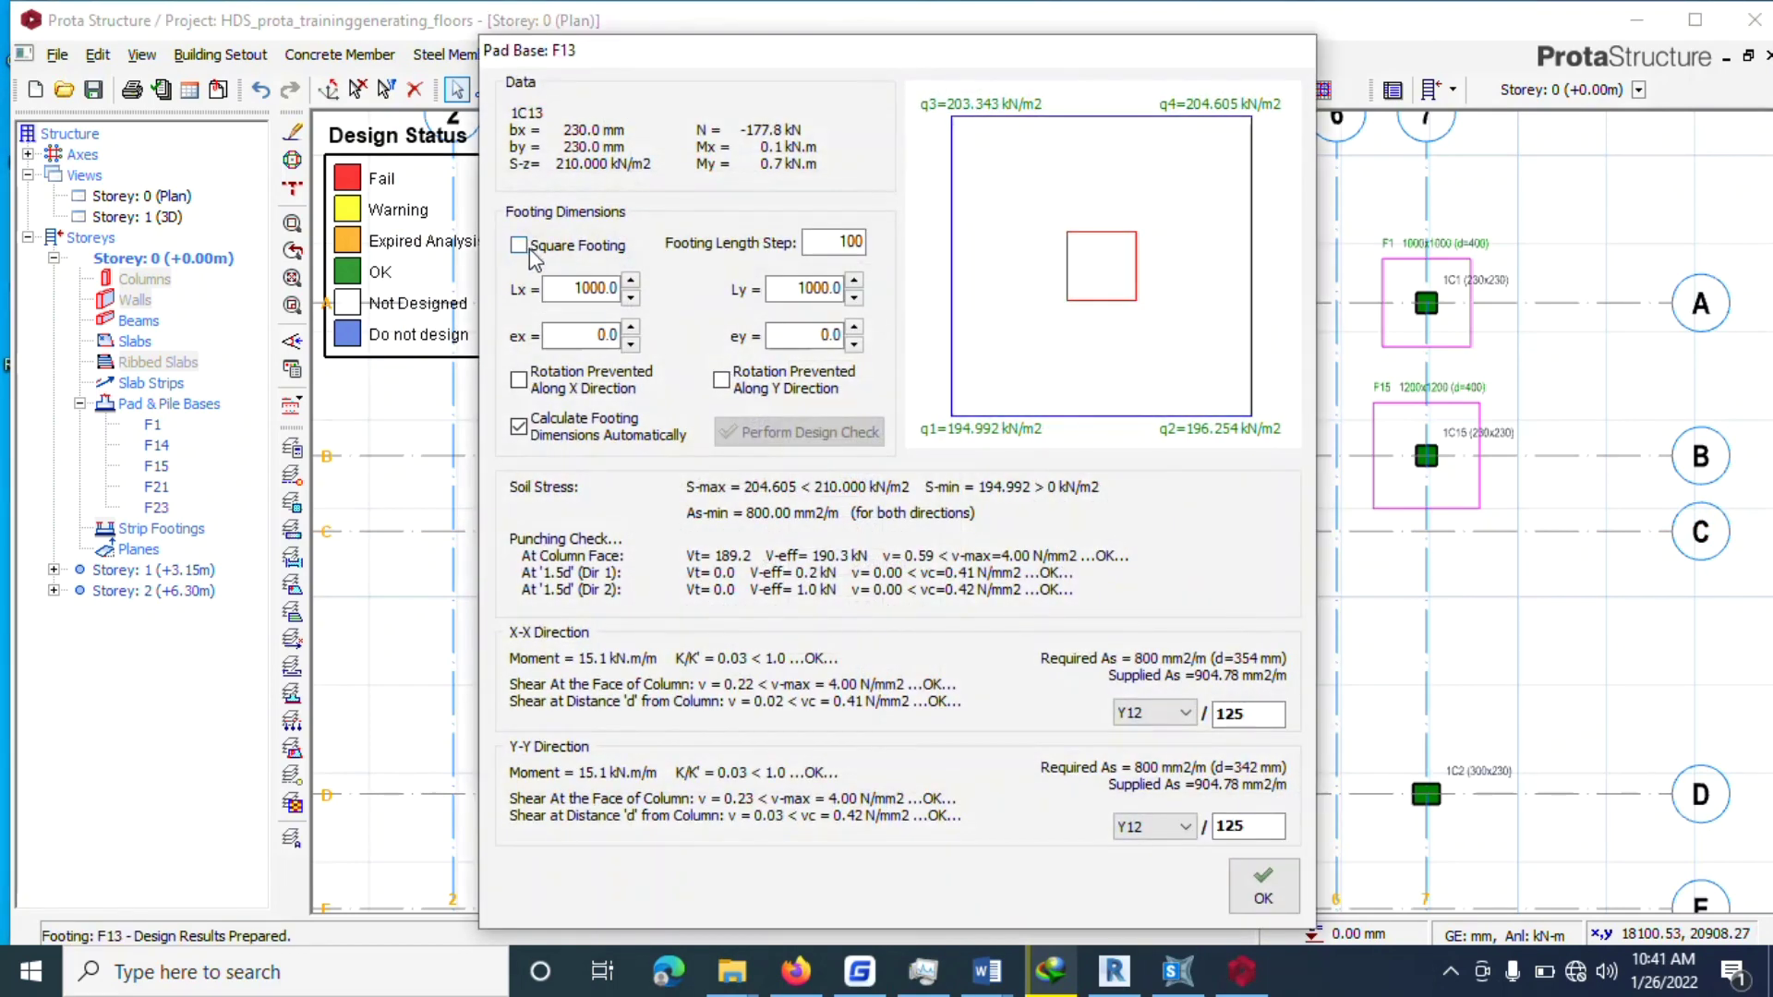
click(1264, 885)
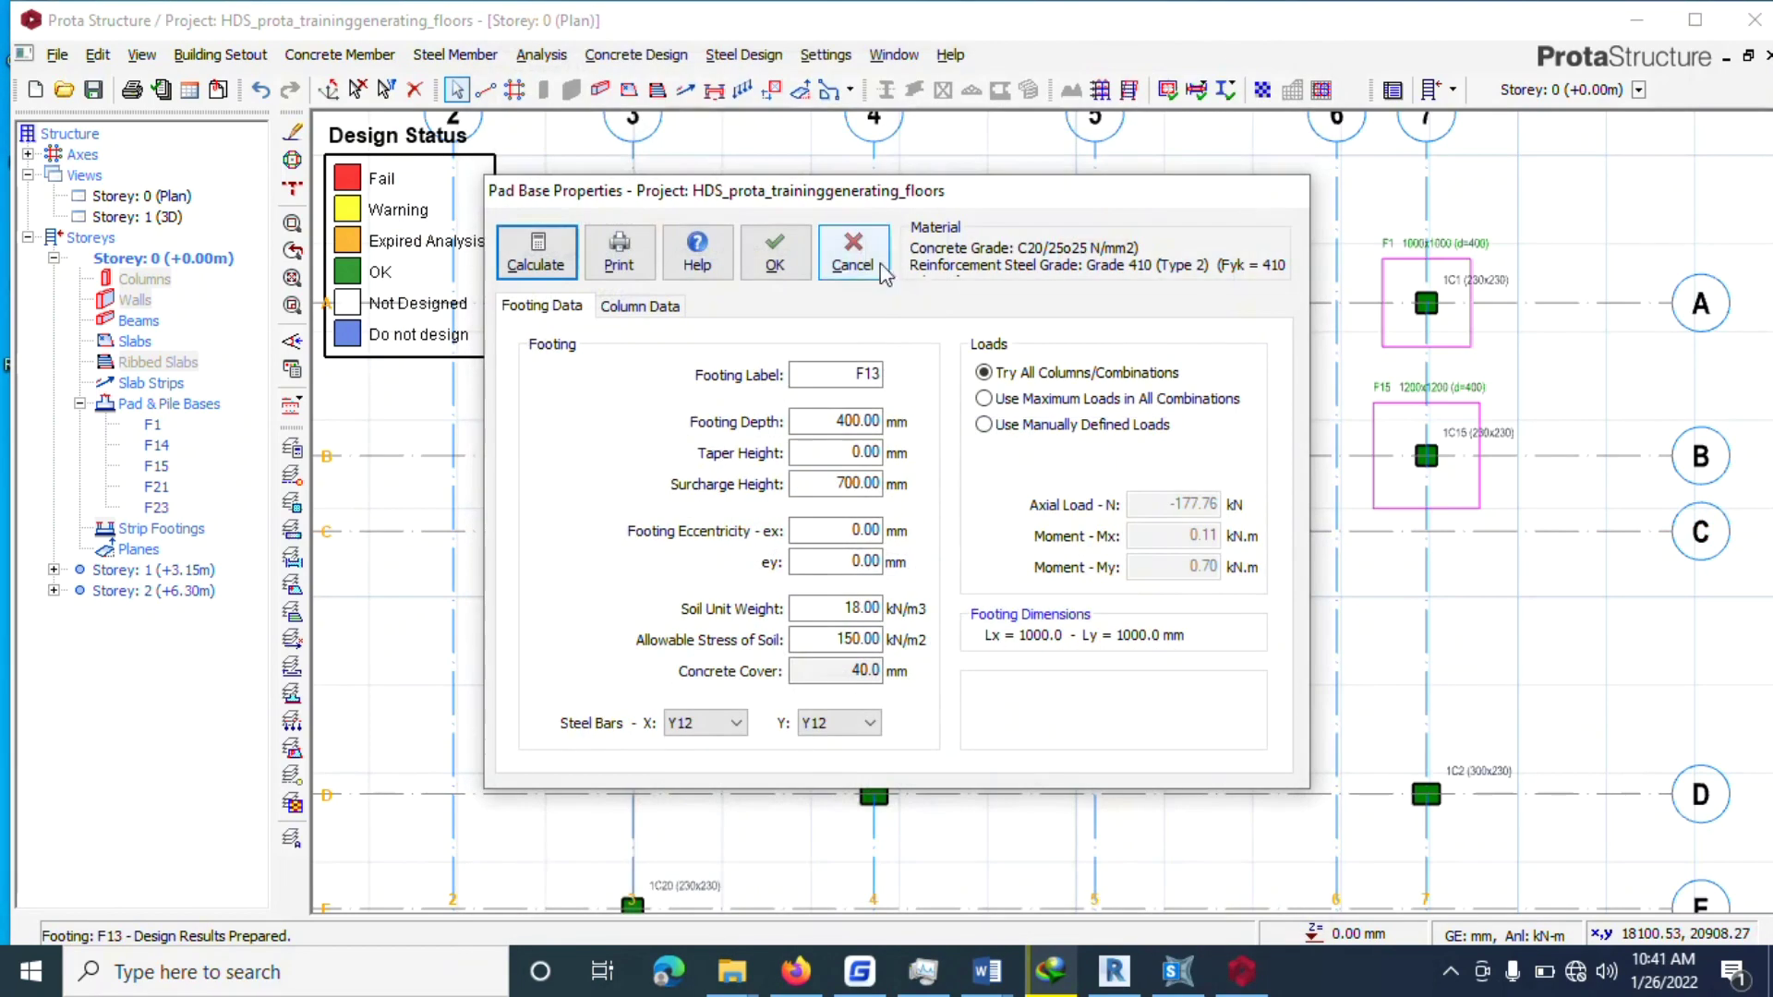
click(776, 261)
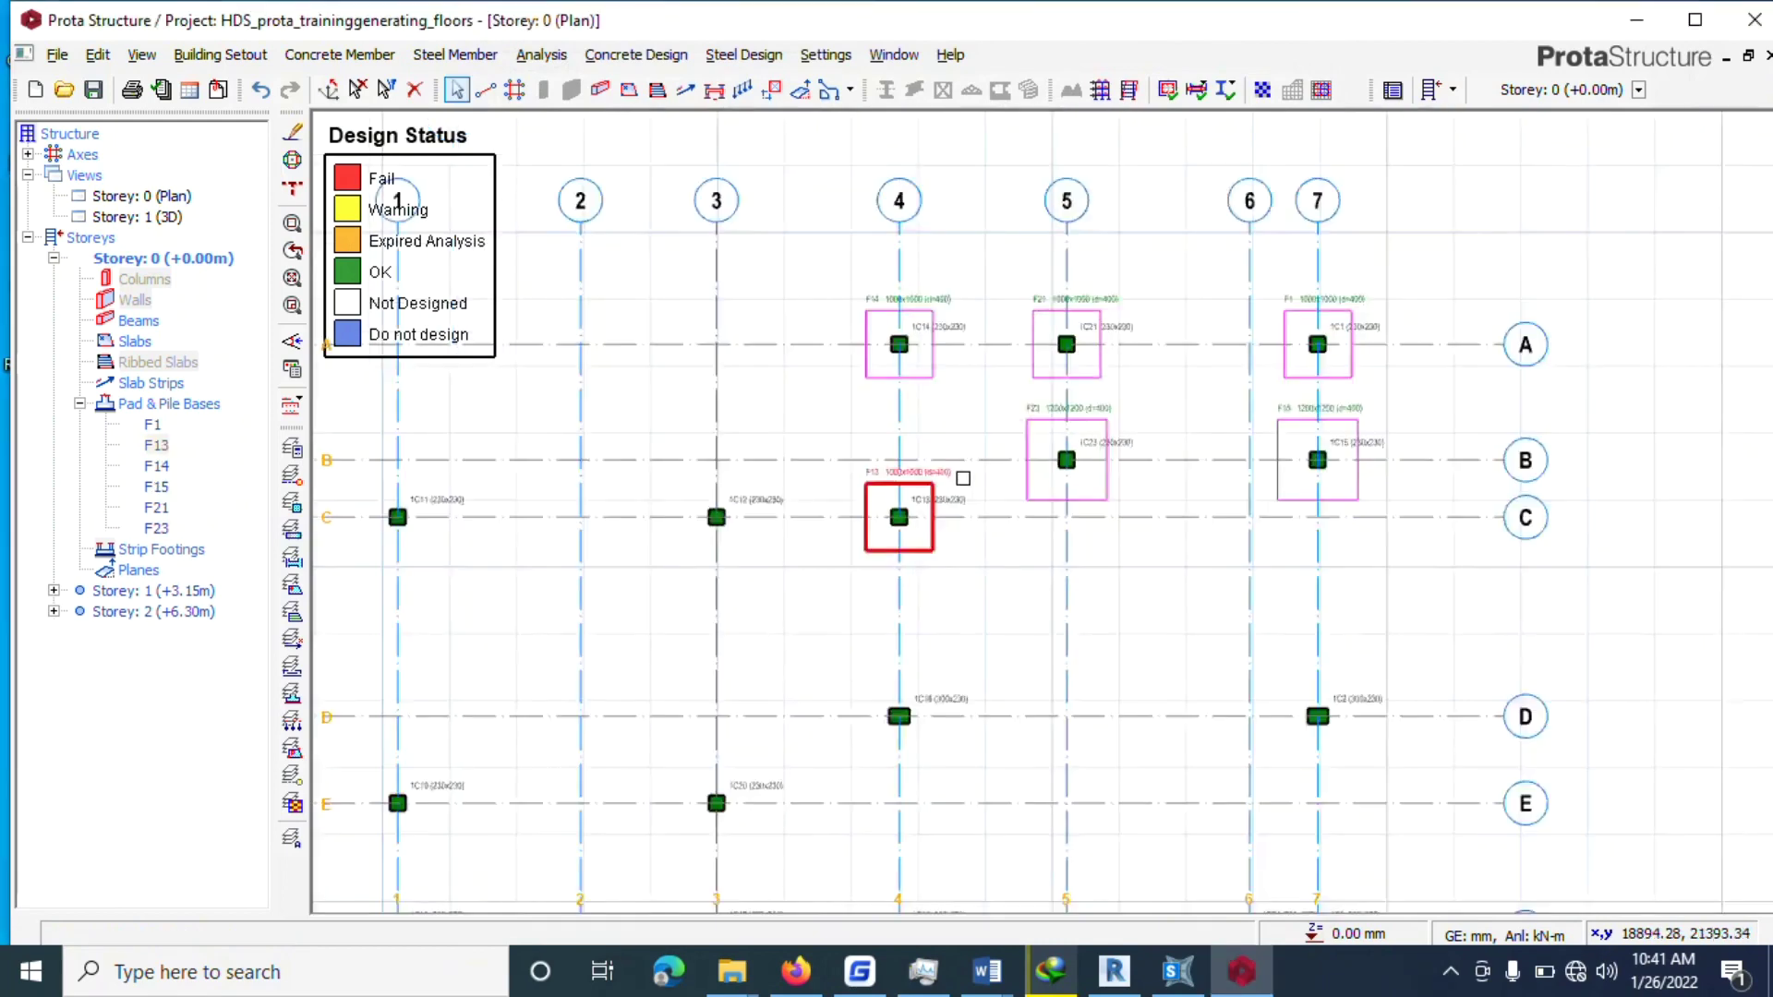
Insert a calculated pad base under column 1C12 at axes C/3, with the Square Footing option enabled.
click(756, 514)
right_click(761, 504)
click(859, 591)
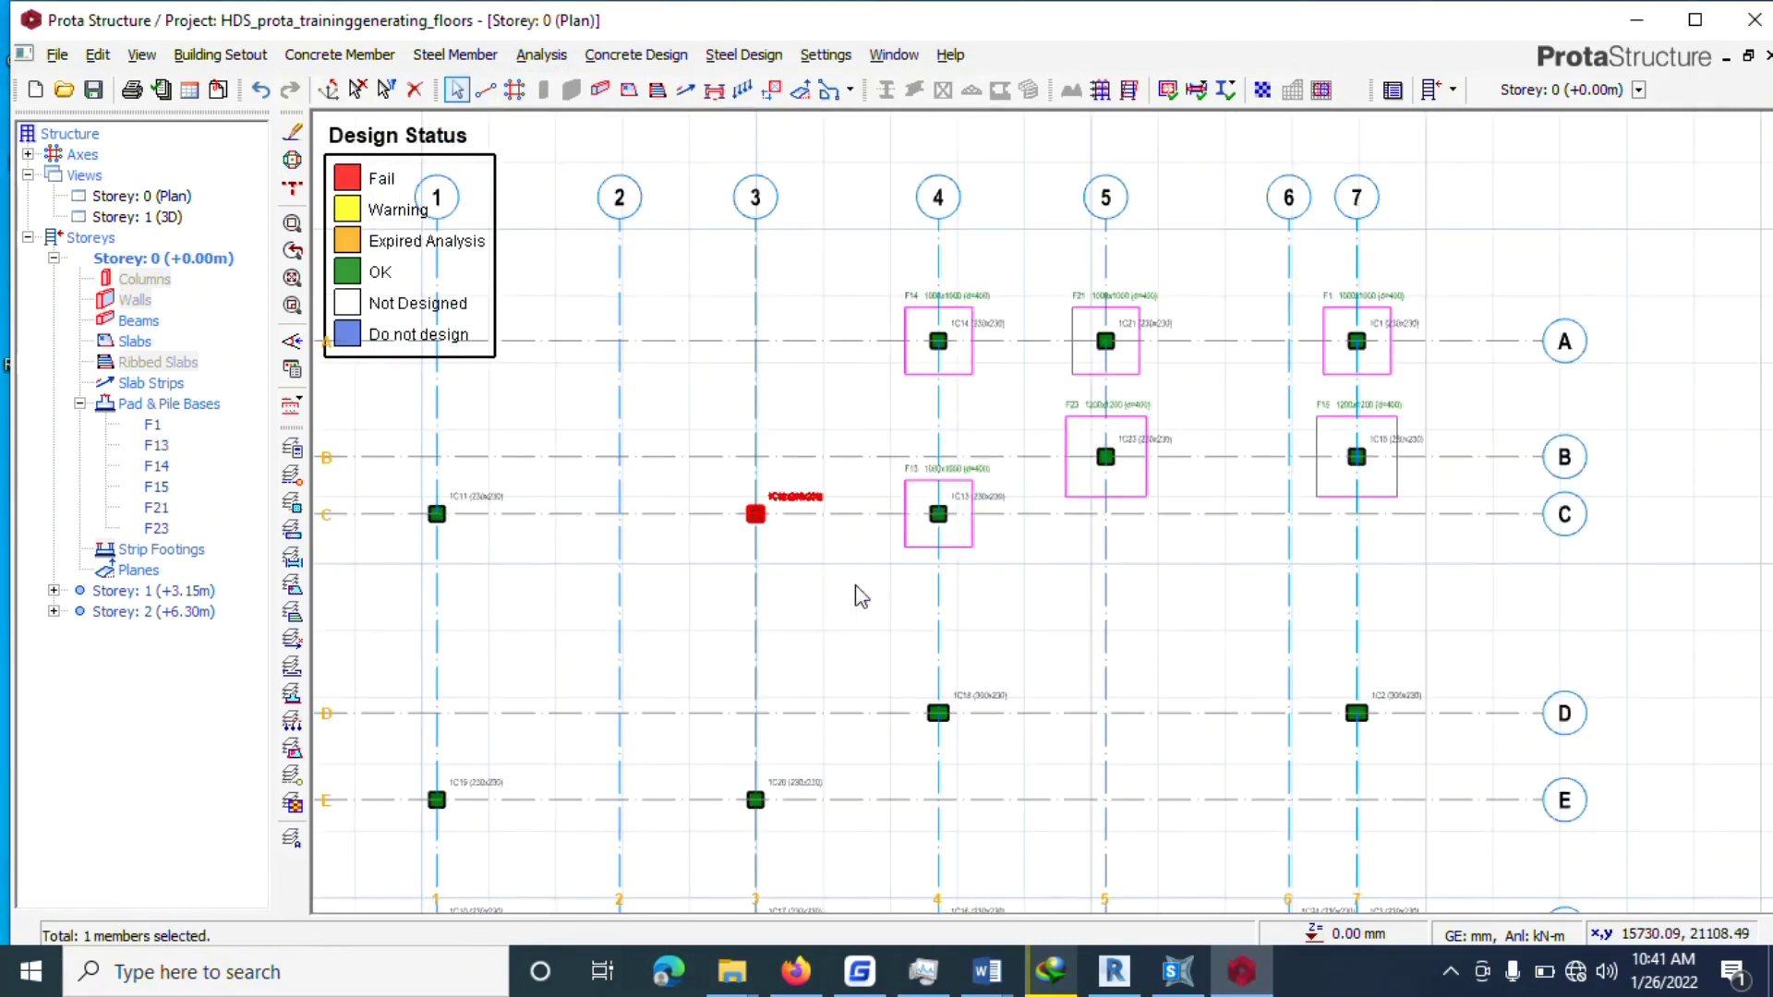
click(536, 255)
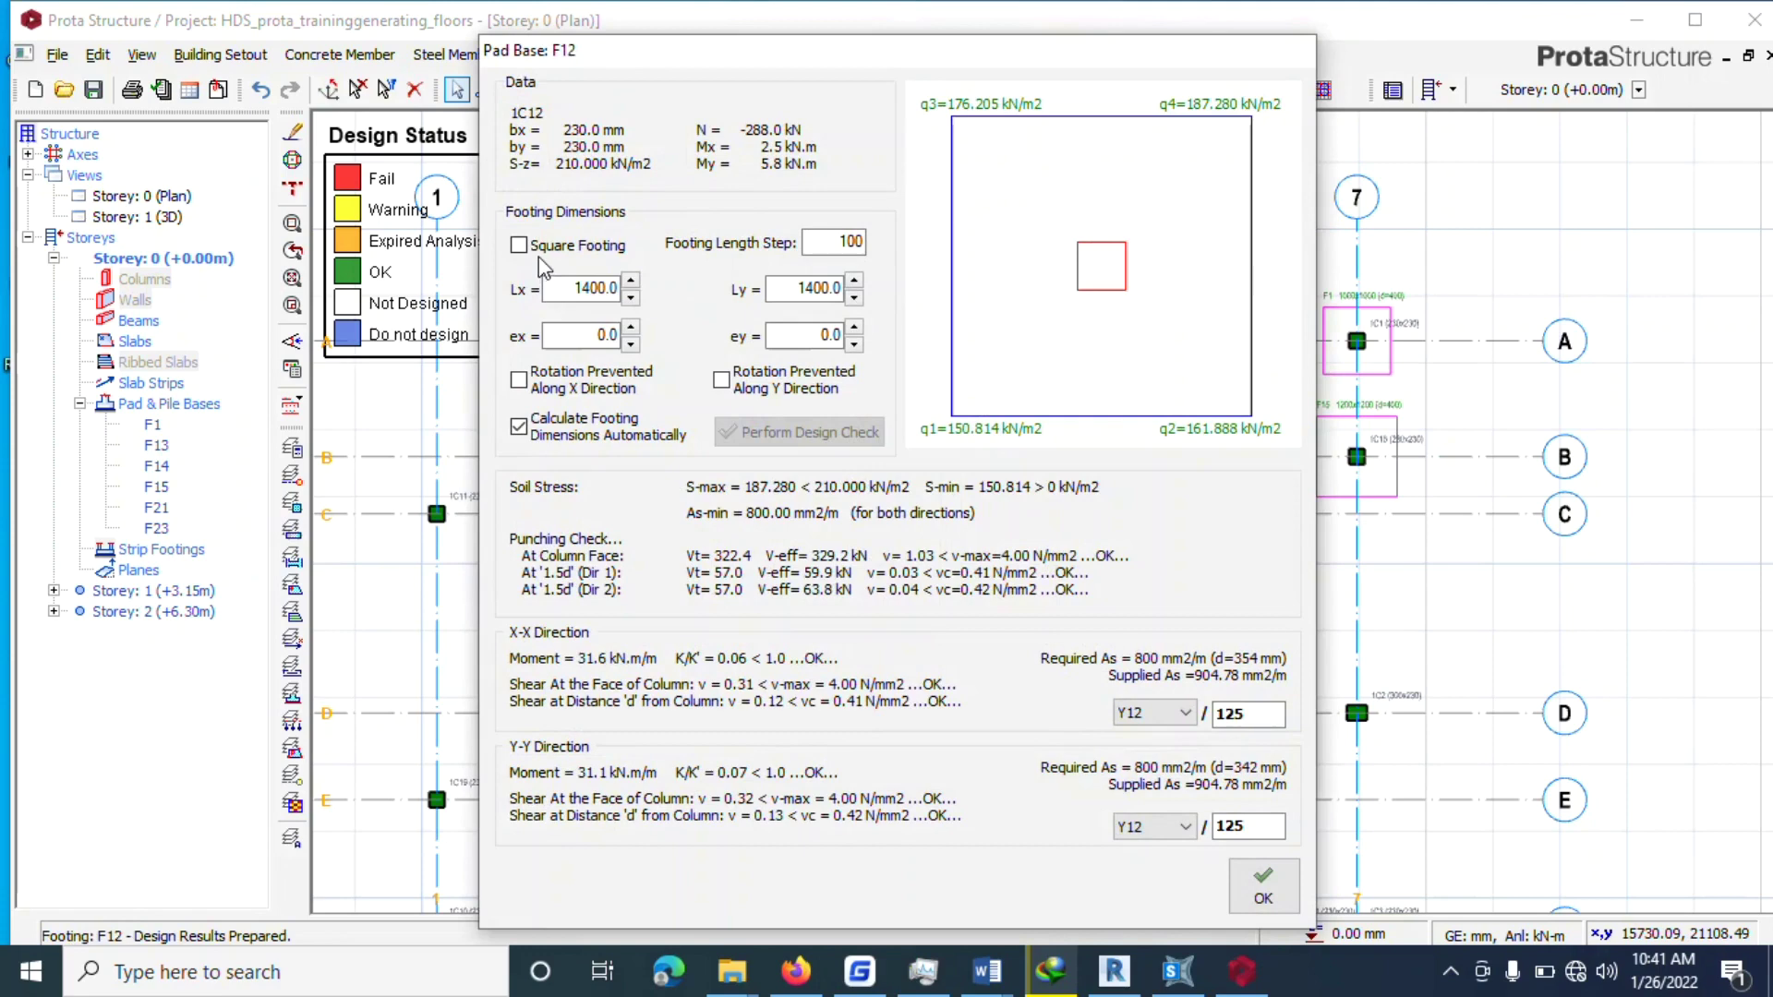
click(519, 245)
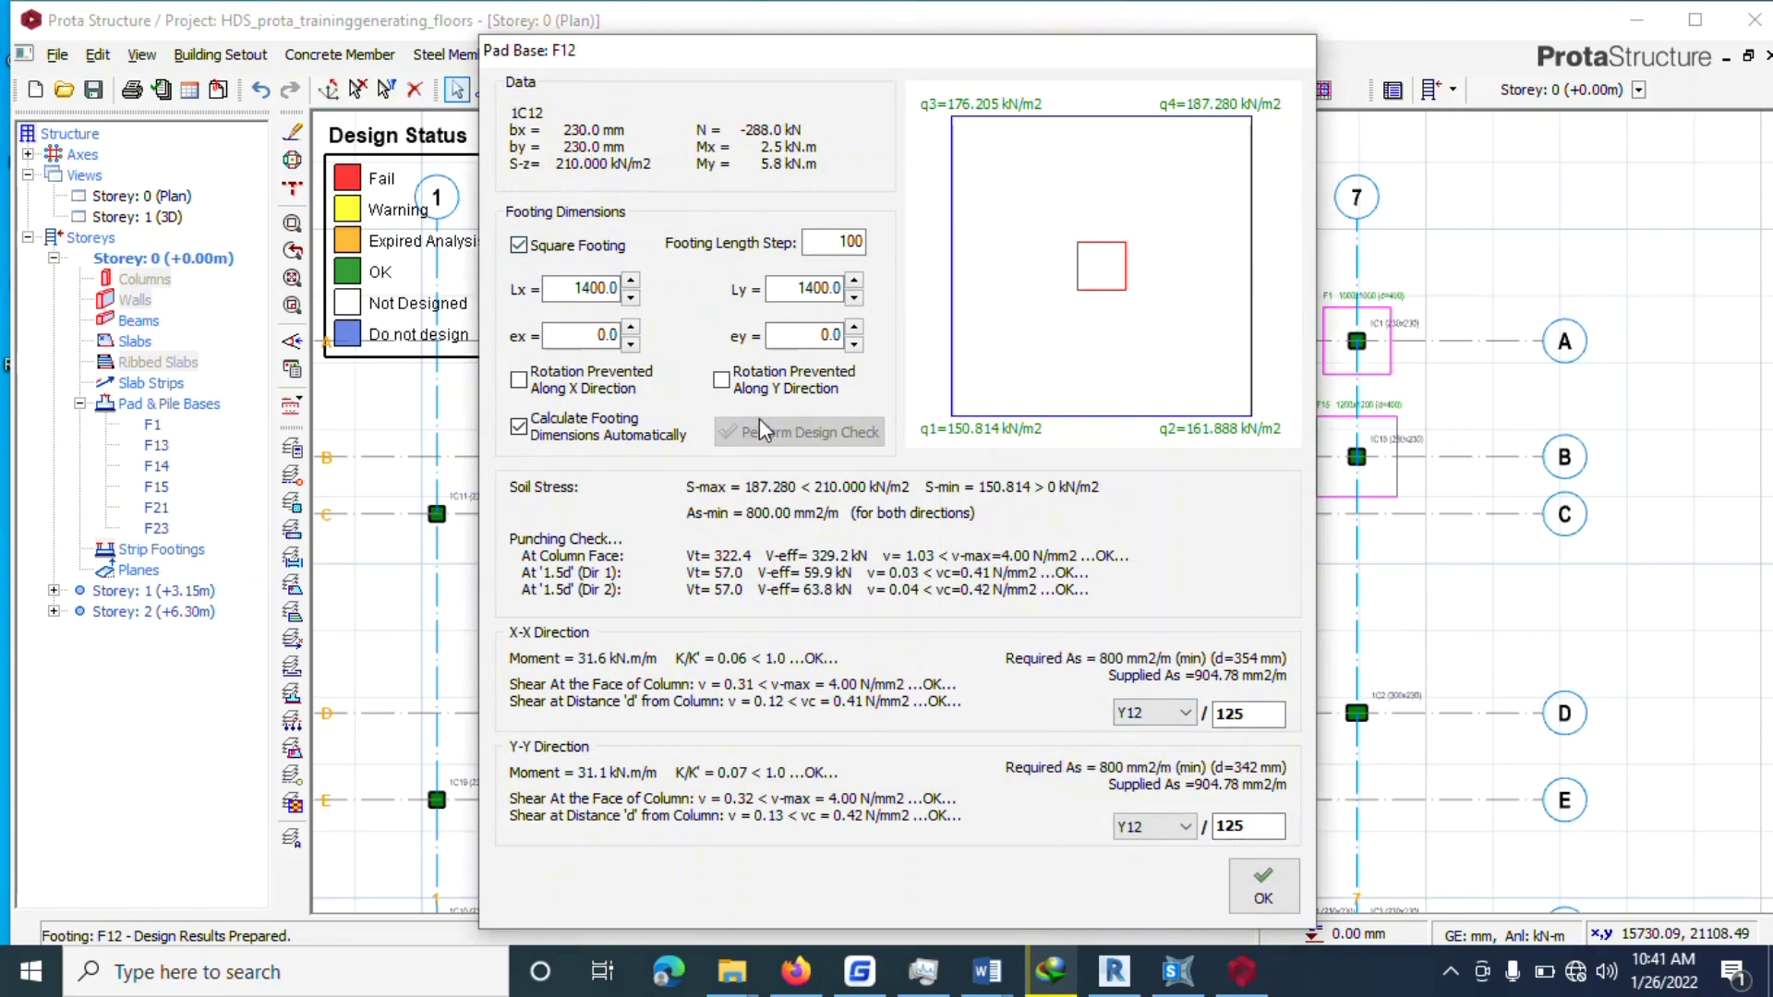
click(1264, 885)
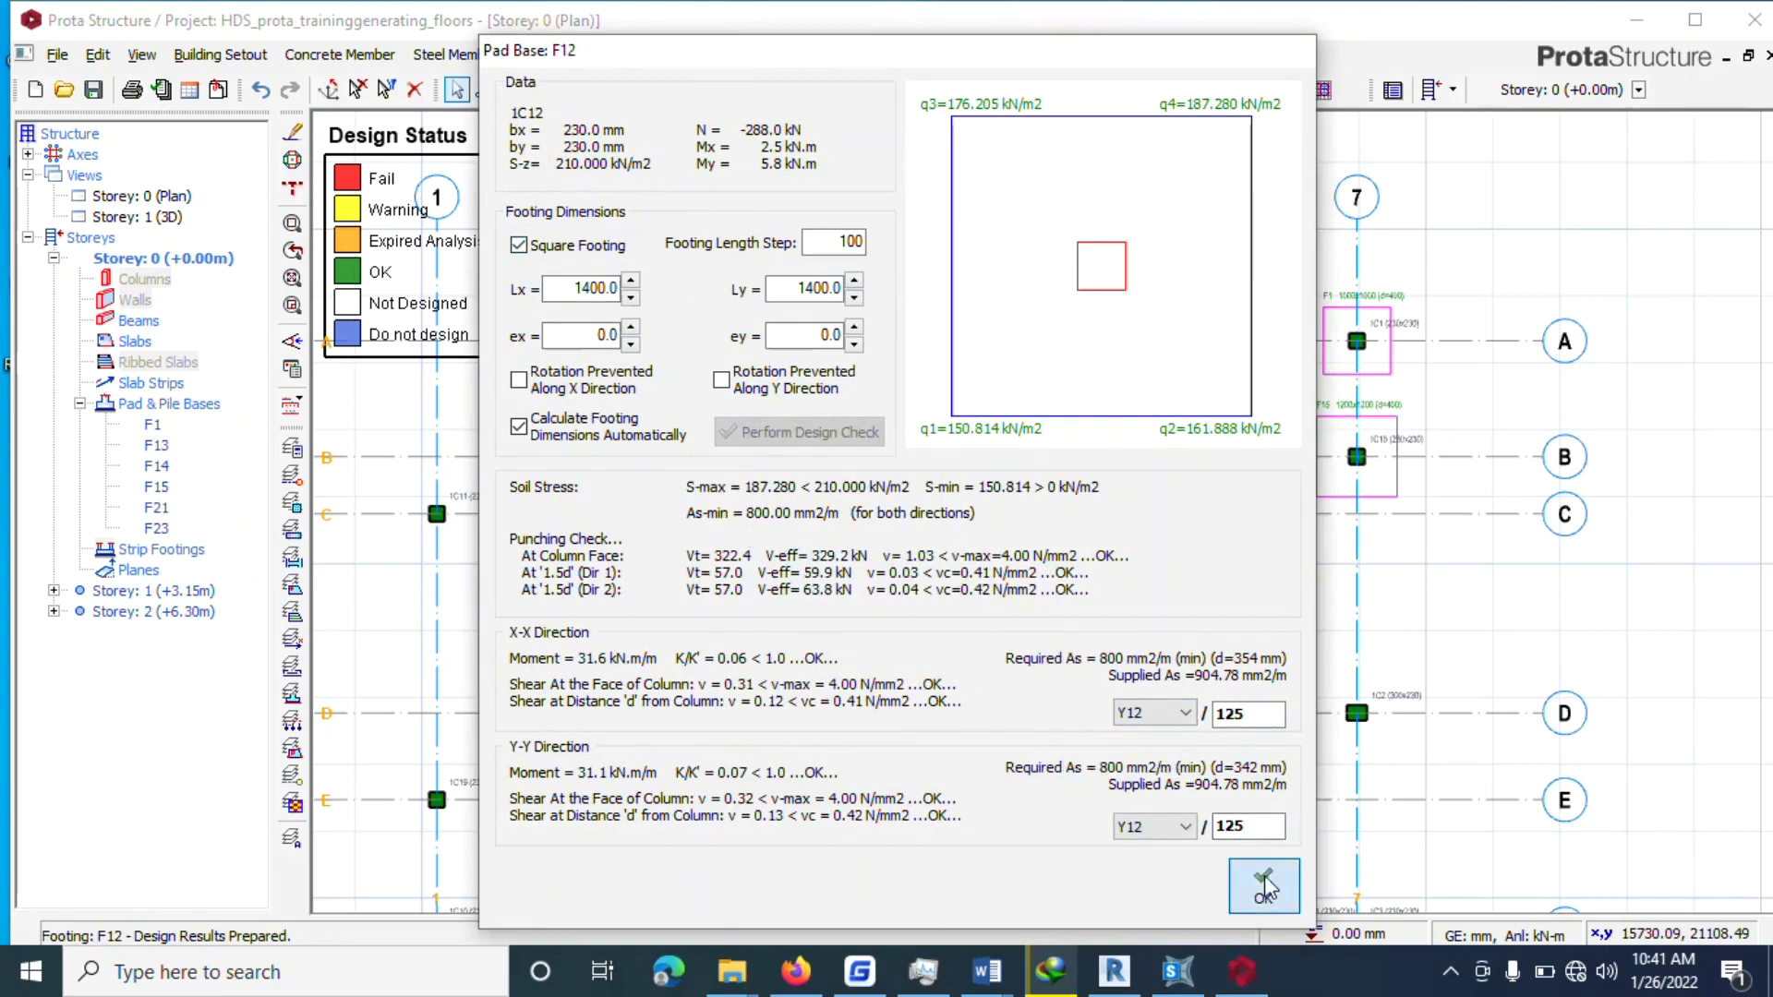
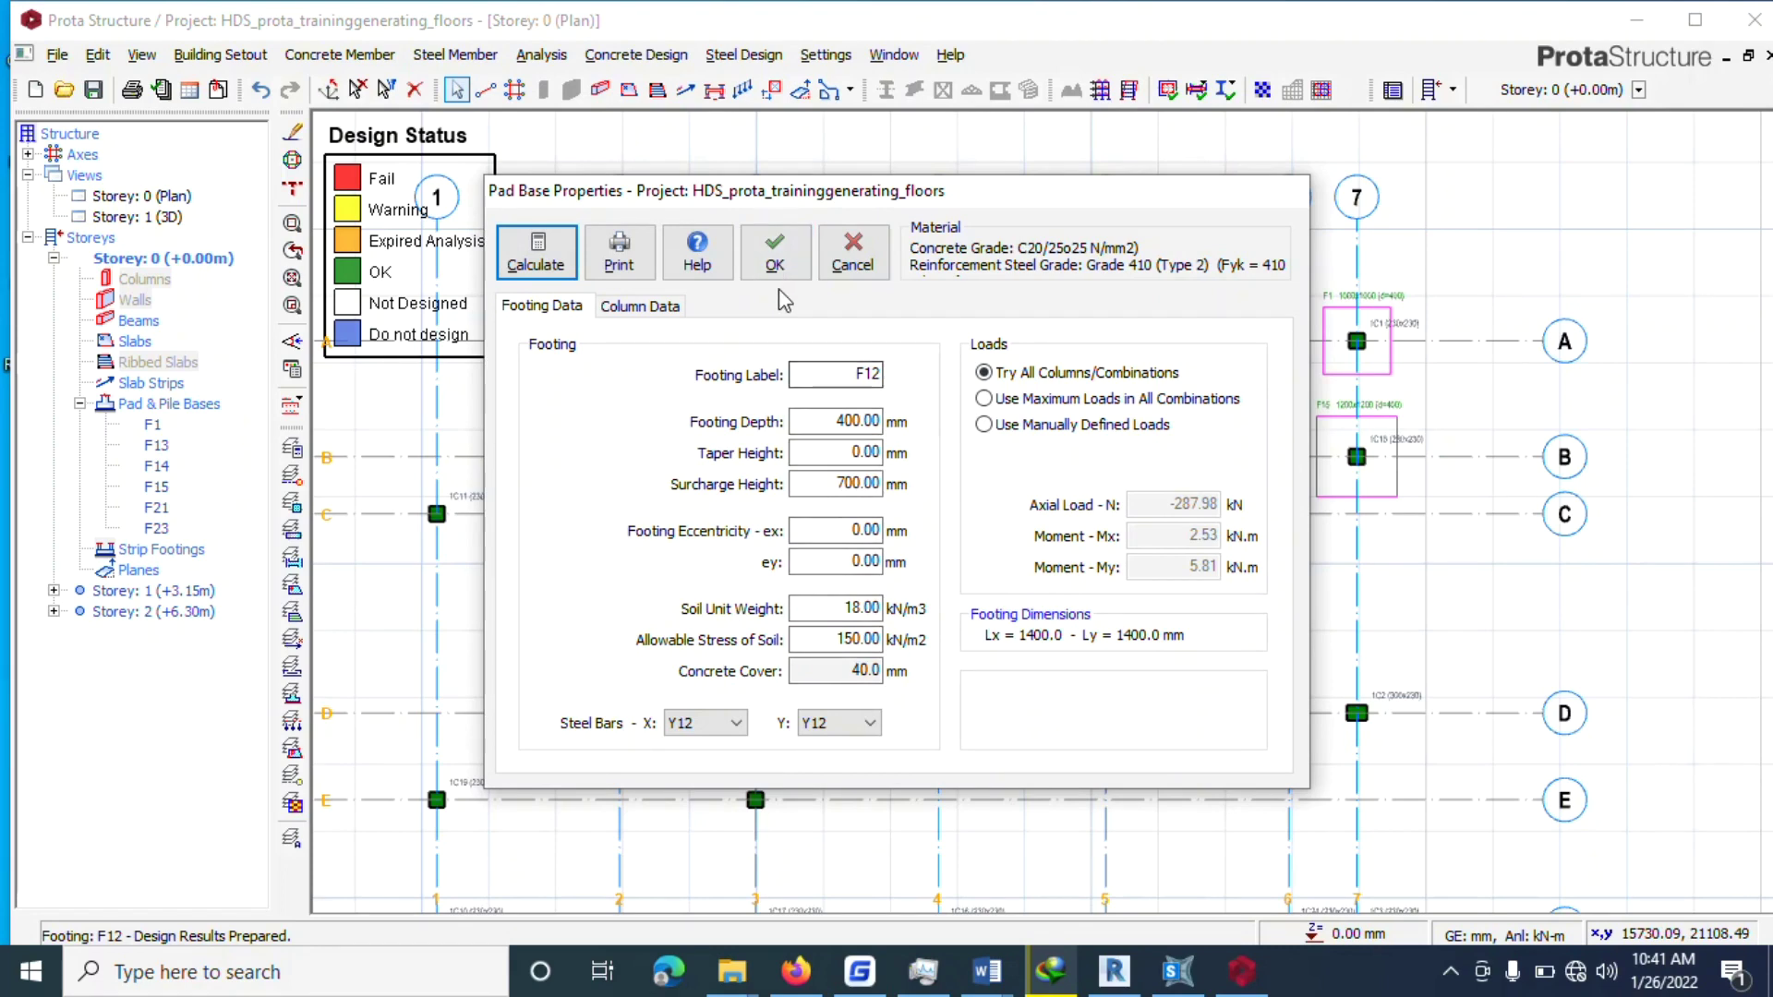
click(776, 253)
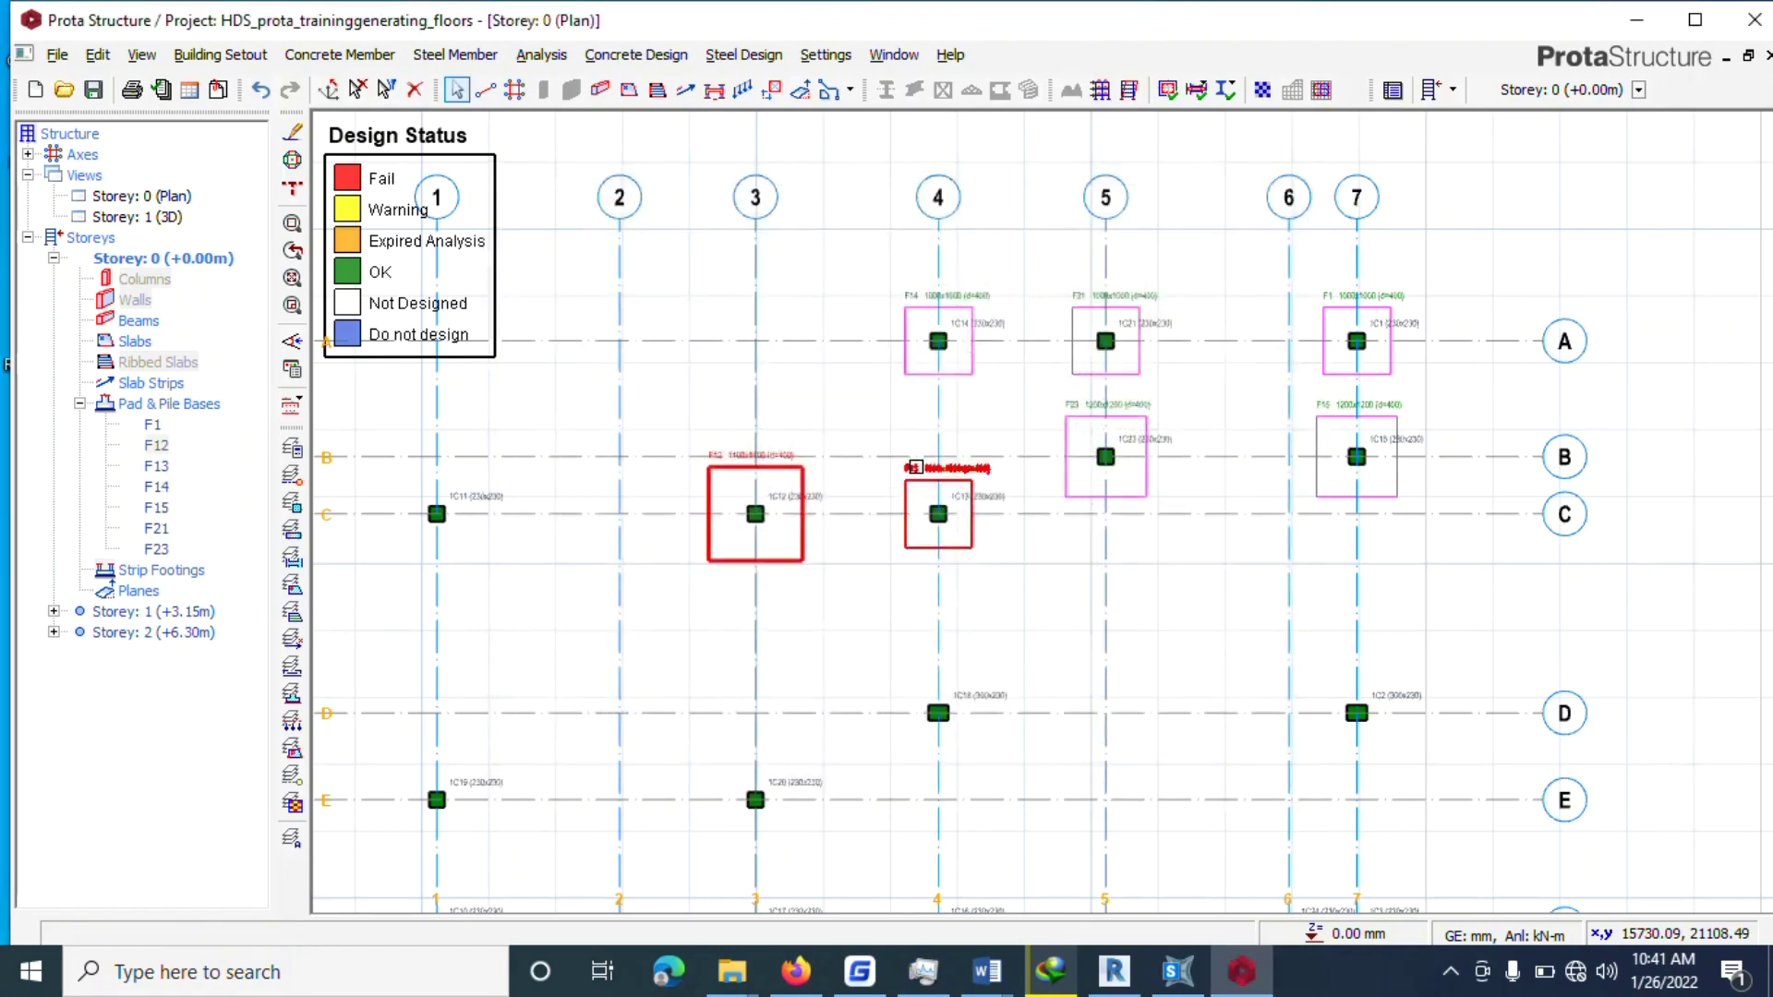
Insert a calculated pad base under column 1C11 at axes C/1, with the Square Footing option enabled.
scroll(924, 507, down, 3)
scroll(683, 490, up, 3)
right_click(665, 506)
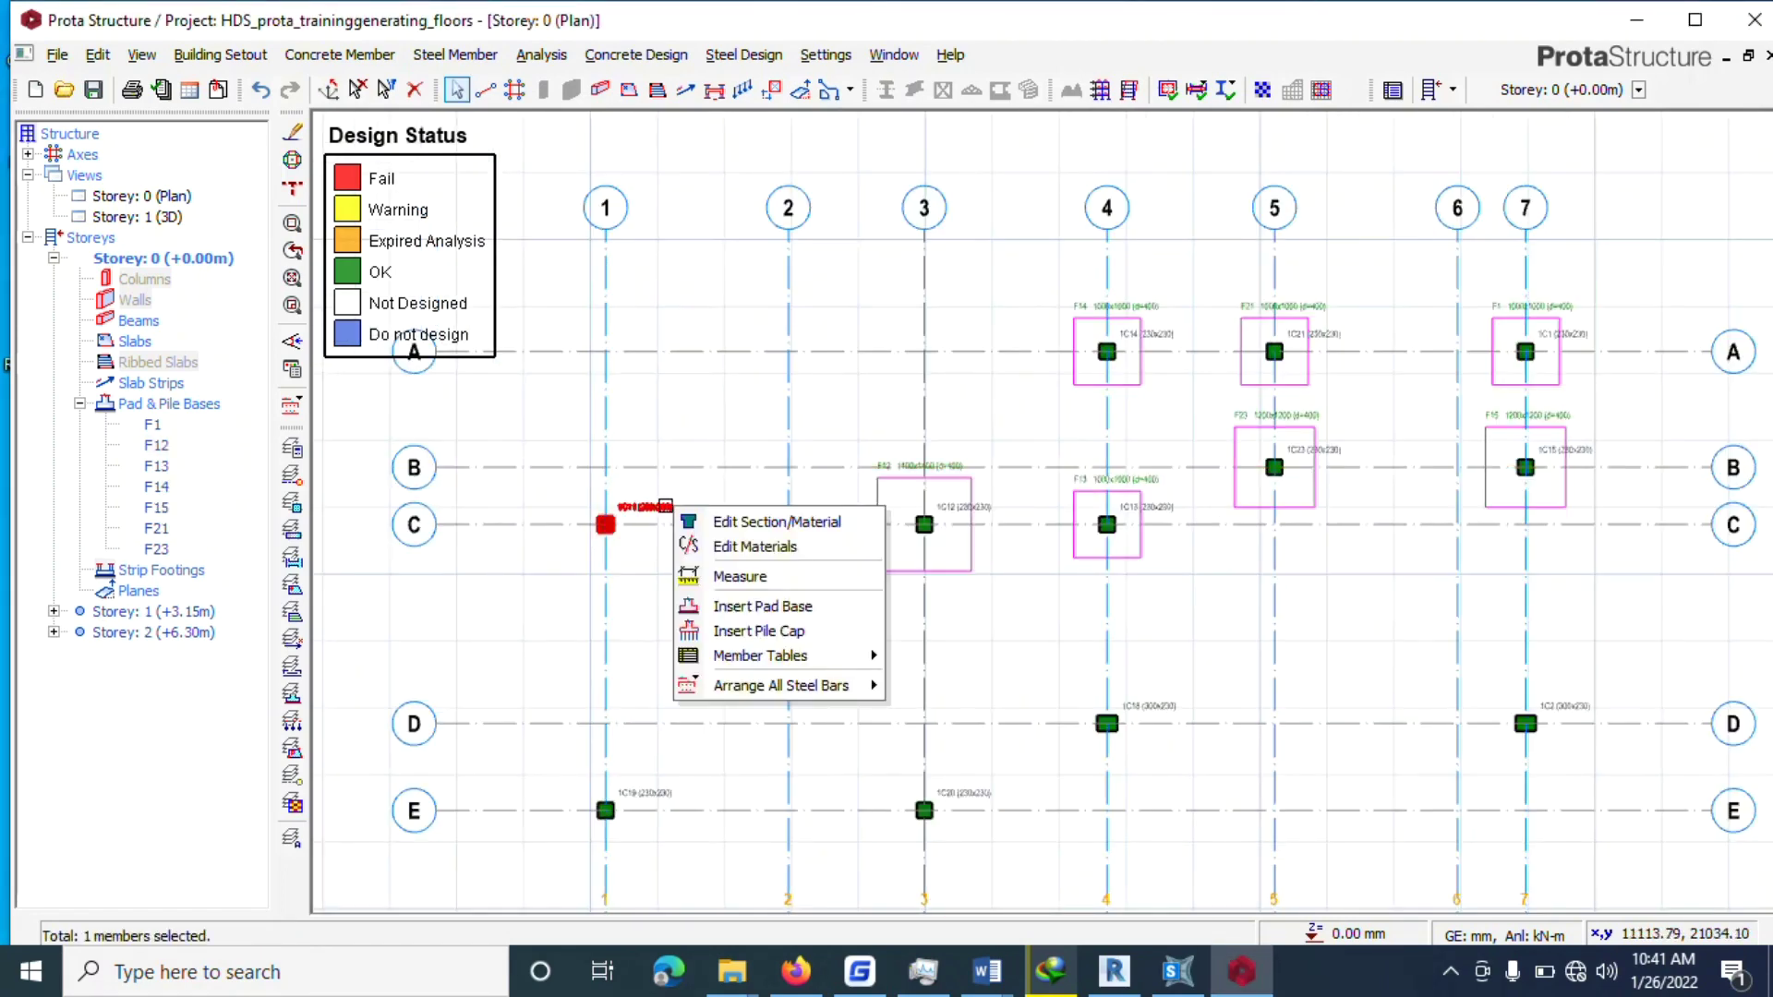
click(730, 605)
click(535, 251)
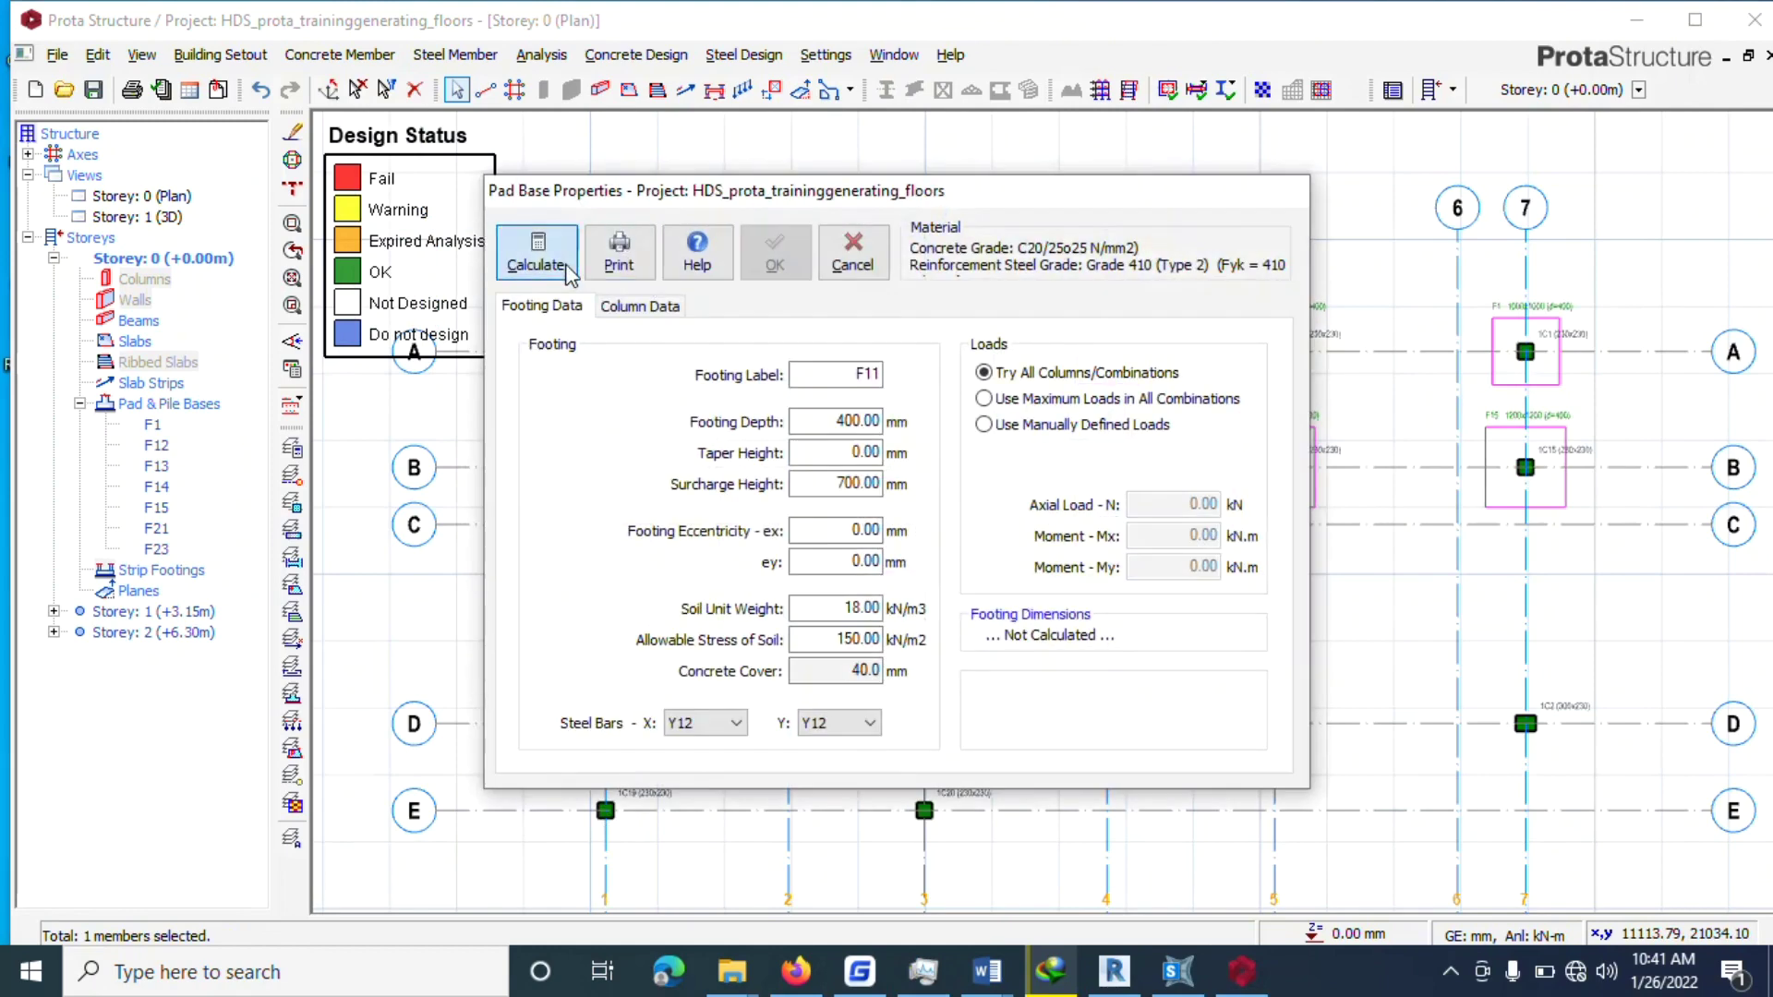
click(554, 251)
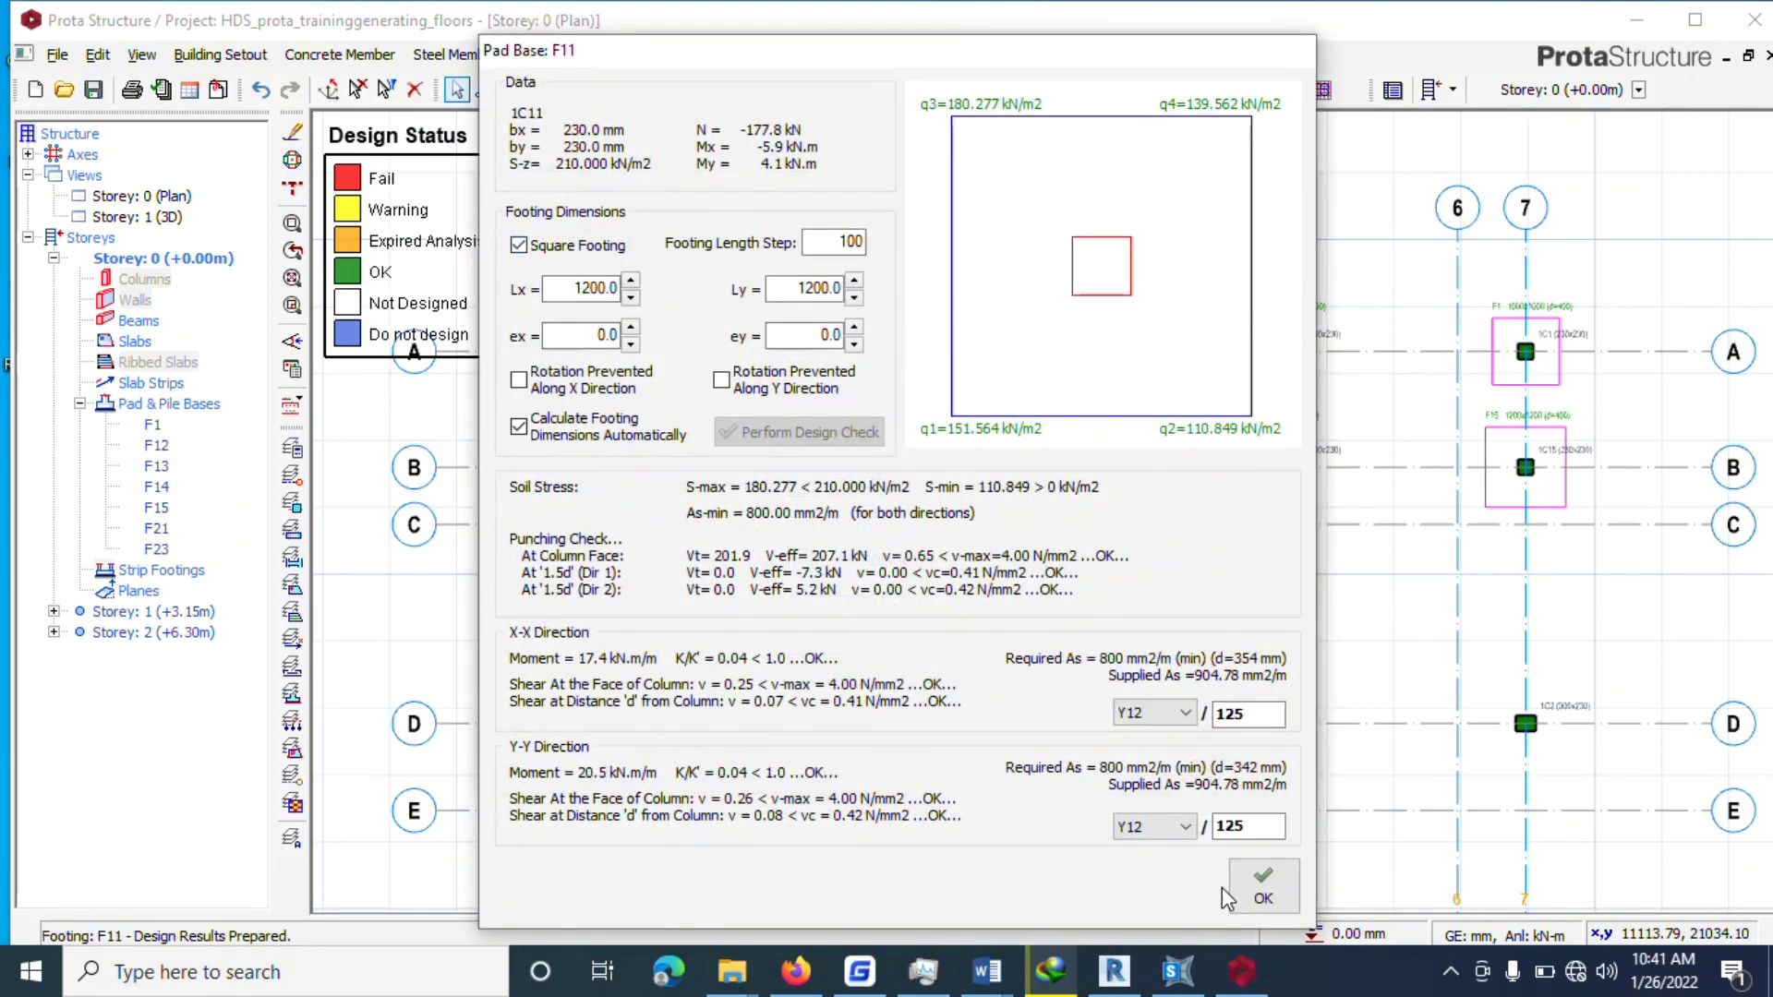
click(1263, 886)
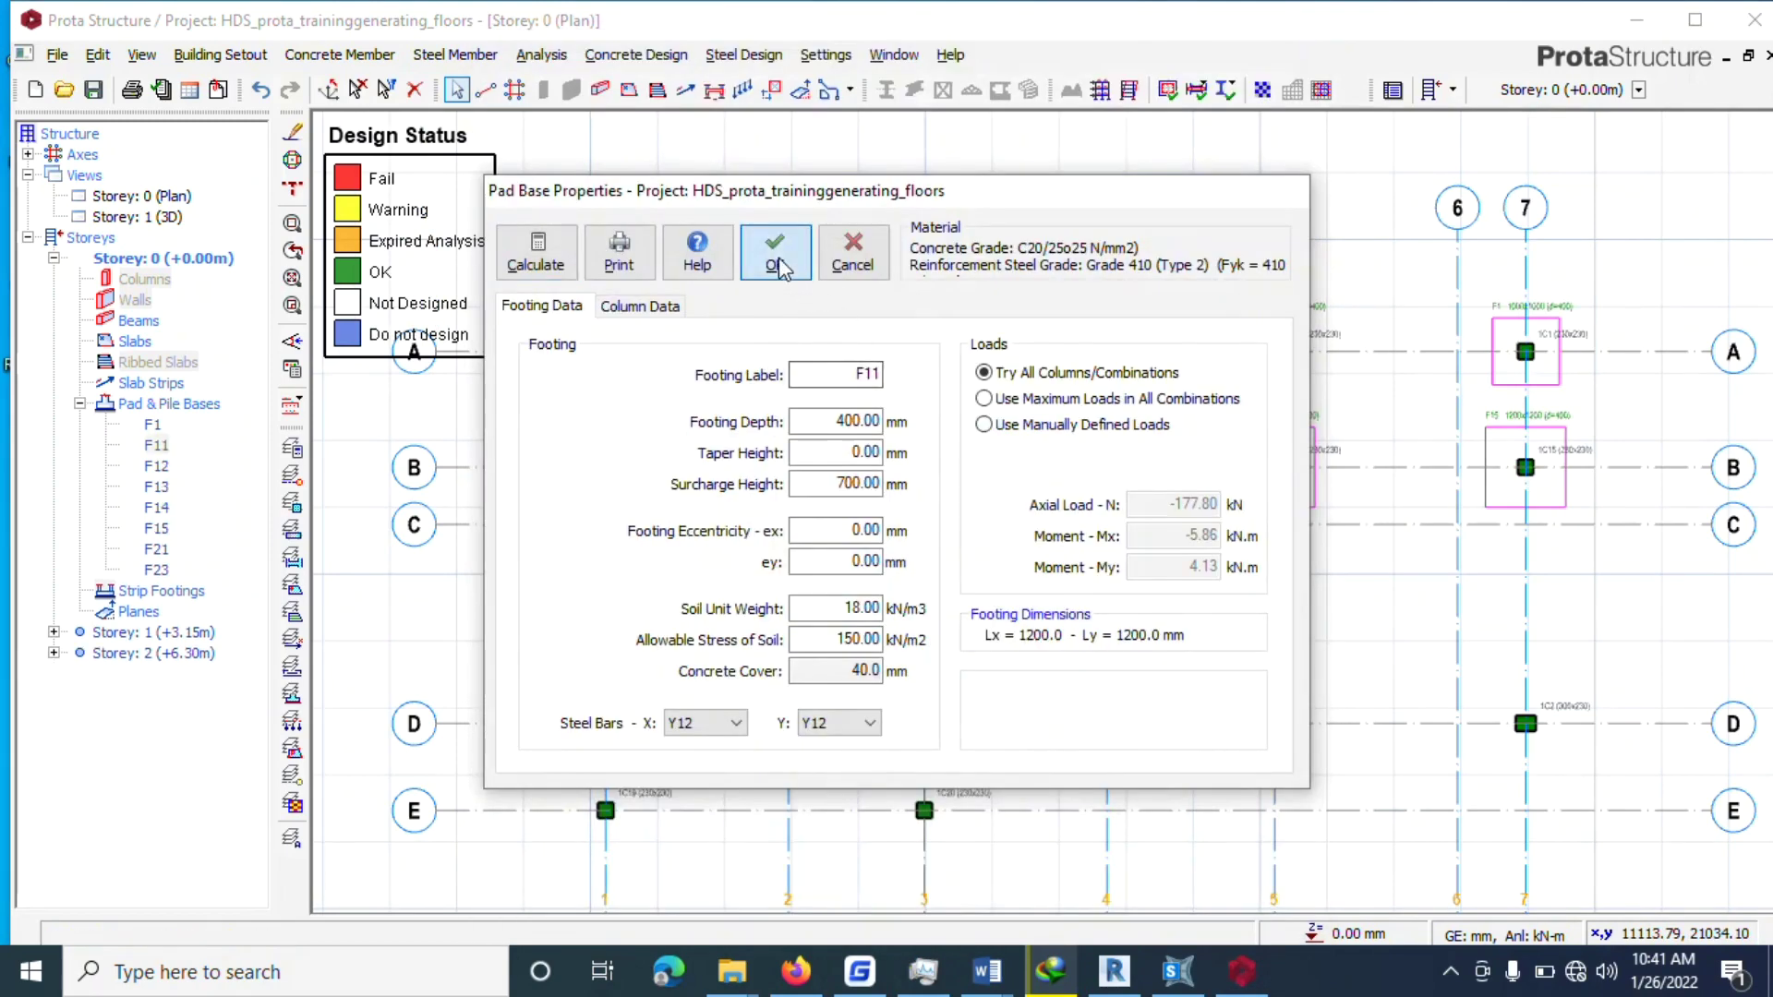
click(775, 265)
Insert a calculated pad base under column 1C19 at axes E/1, with Square Footing enabled and its side length set to 1400 mm.
scroll(750, 395, down, 3)
click(658, 602)
right_click(663, 602)
click(713, 717)
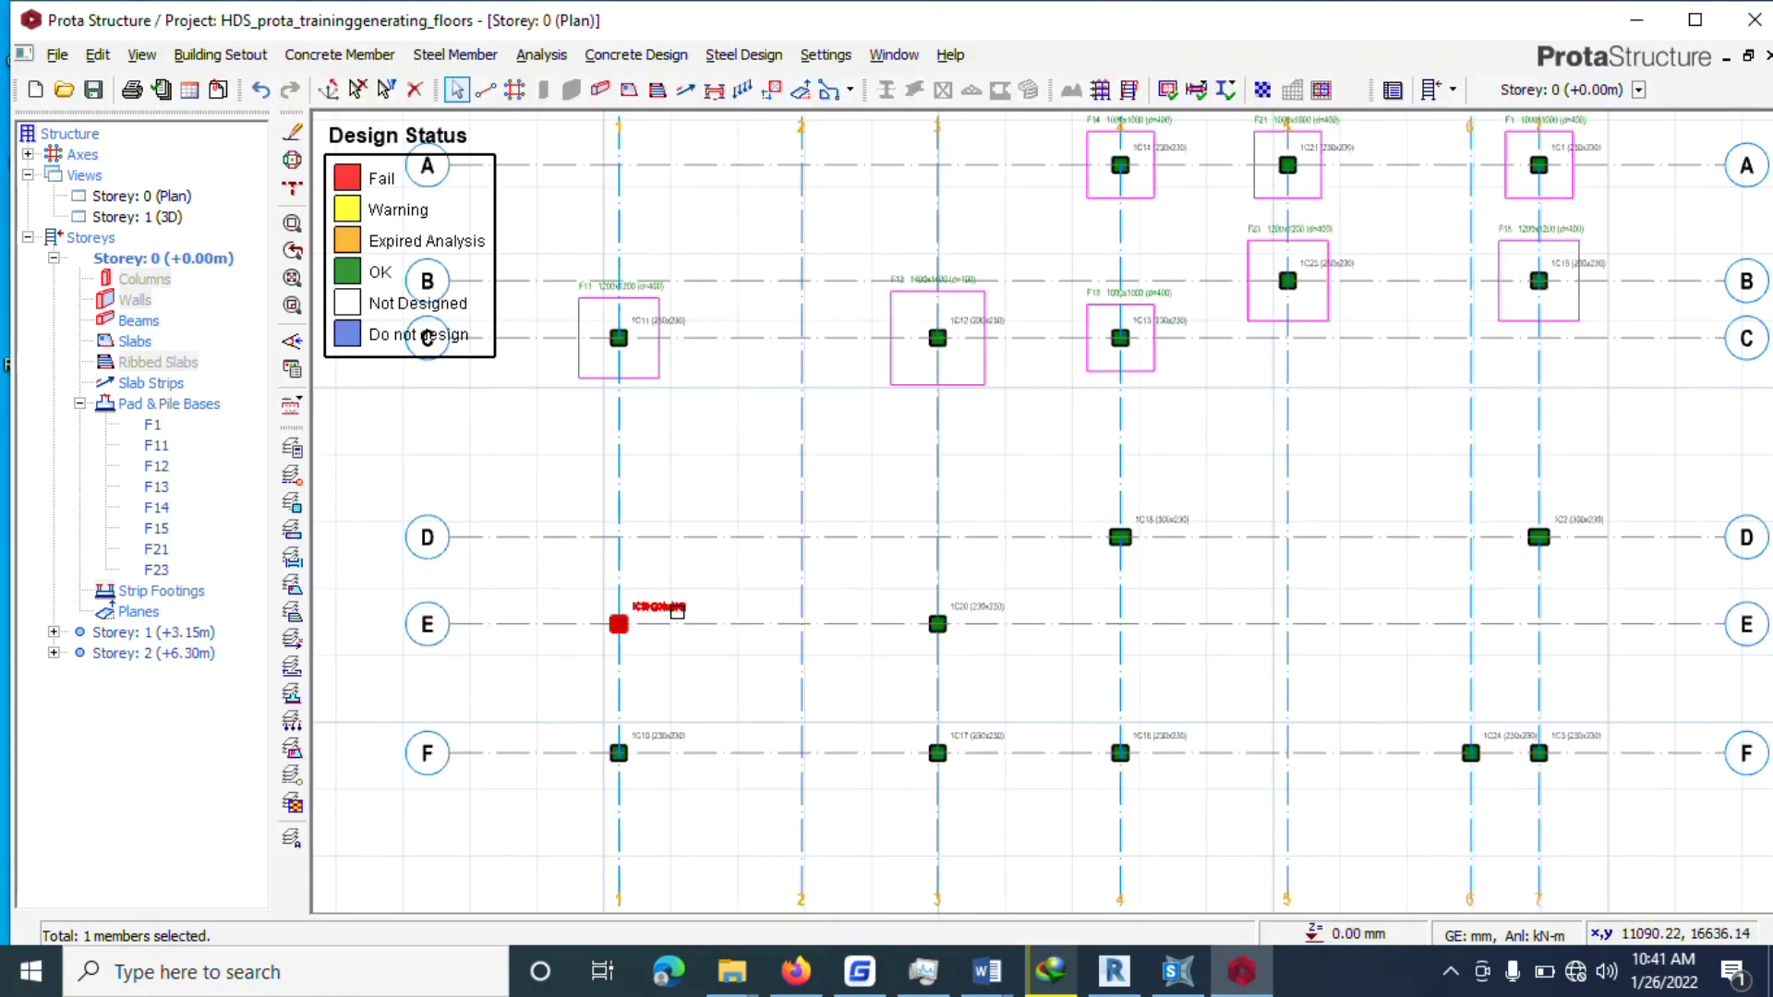
right_click(681, 614)
click(724, 715)
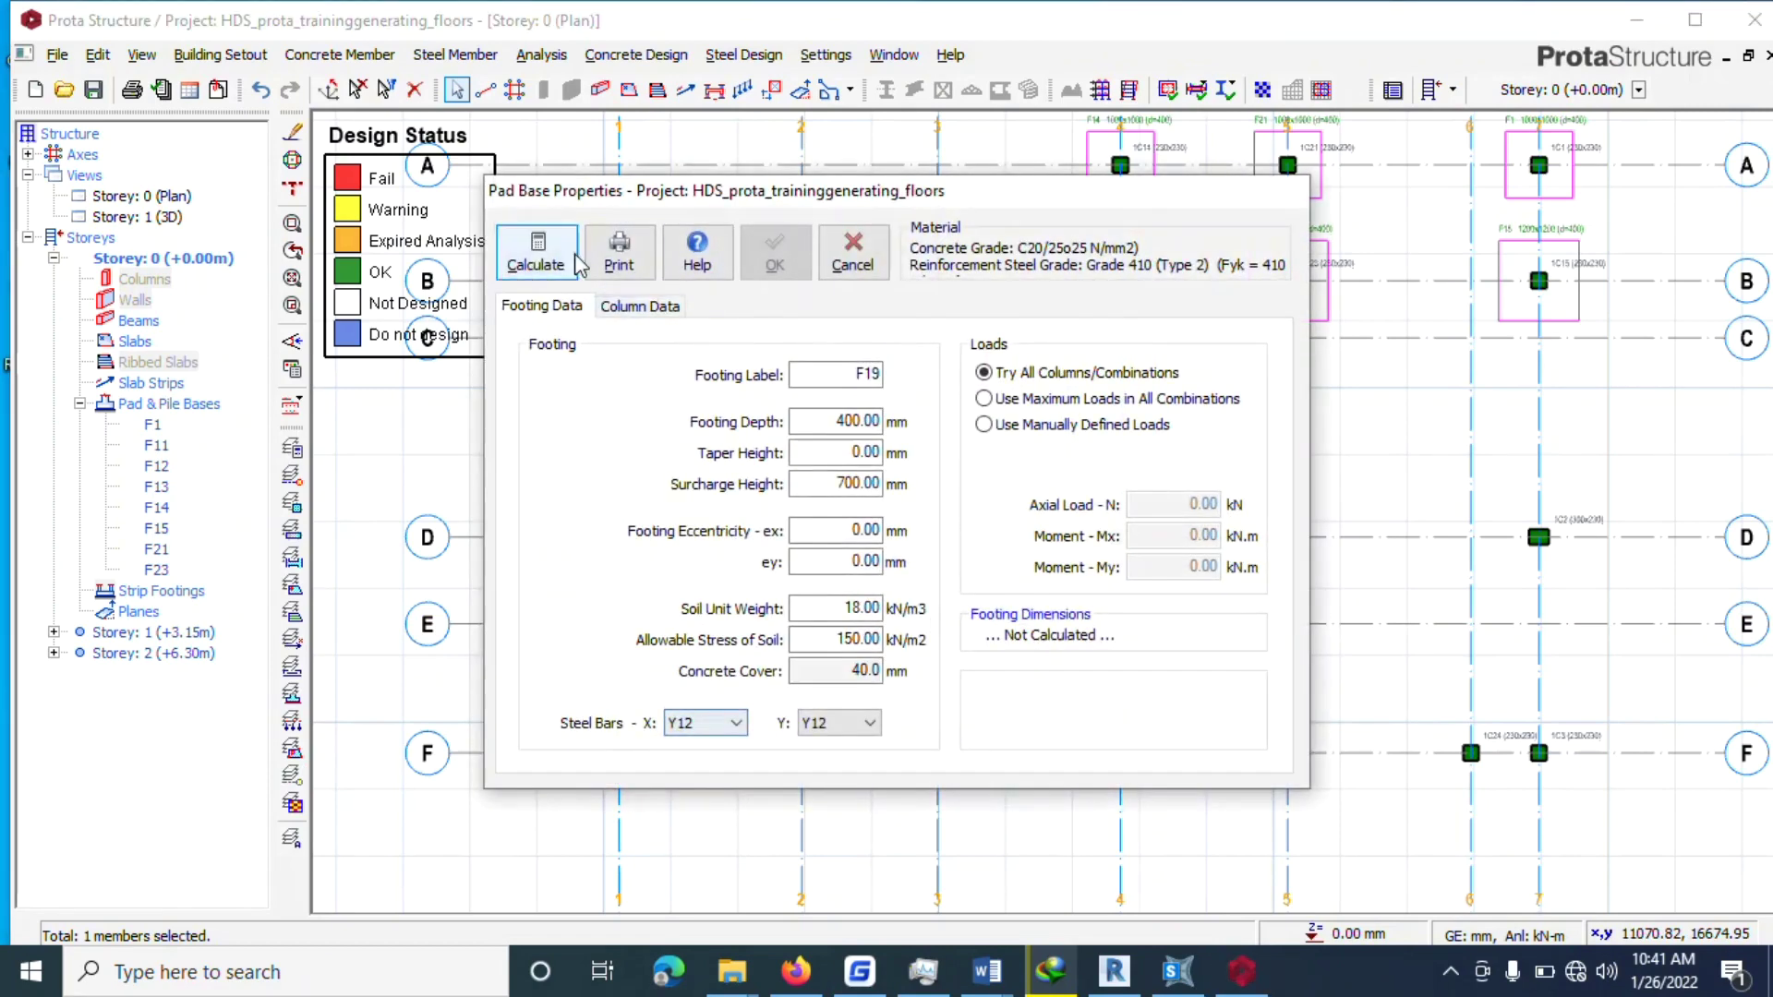
click(539, 256)
click(573, 247)
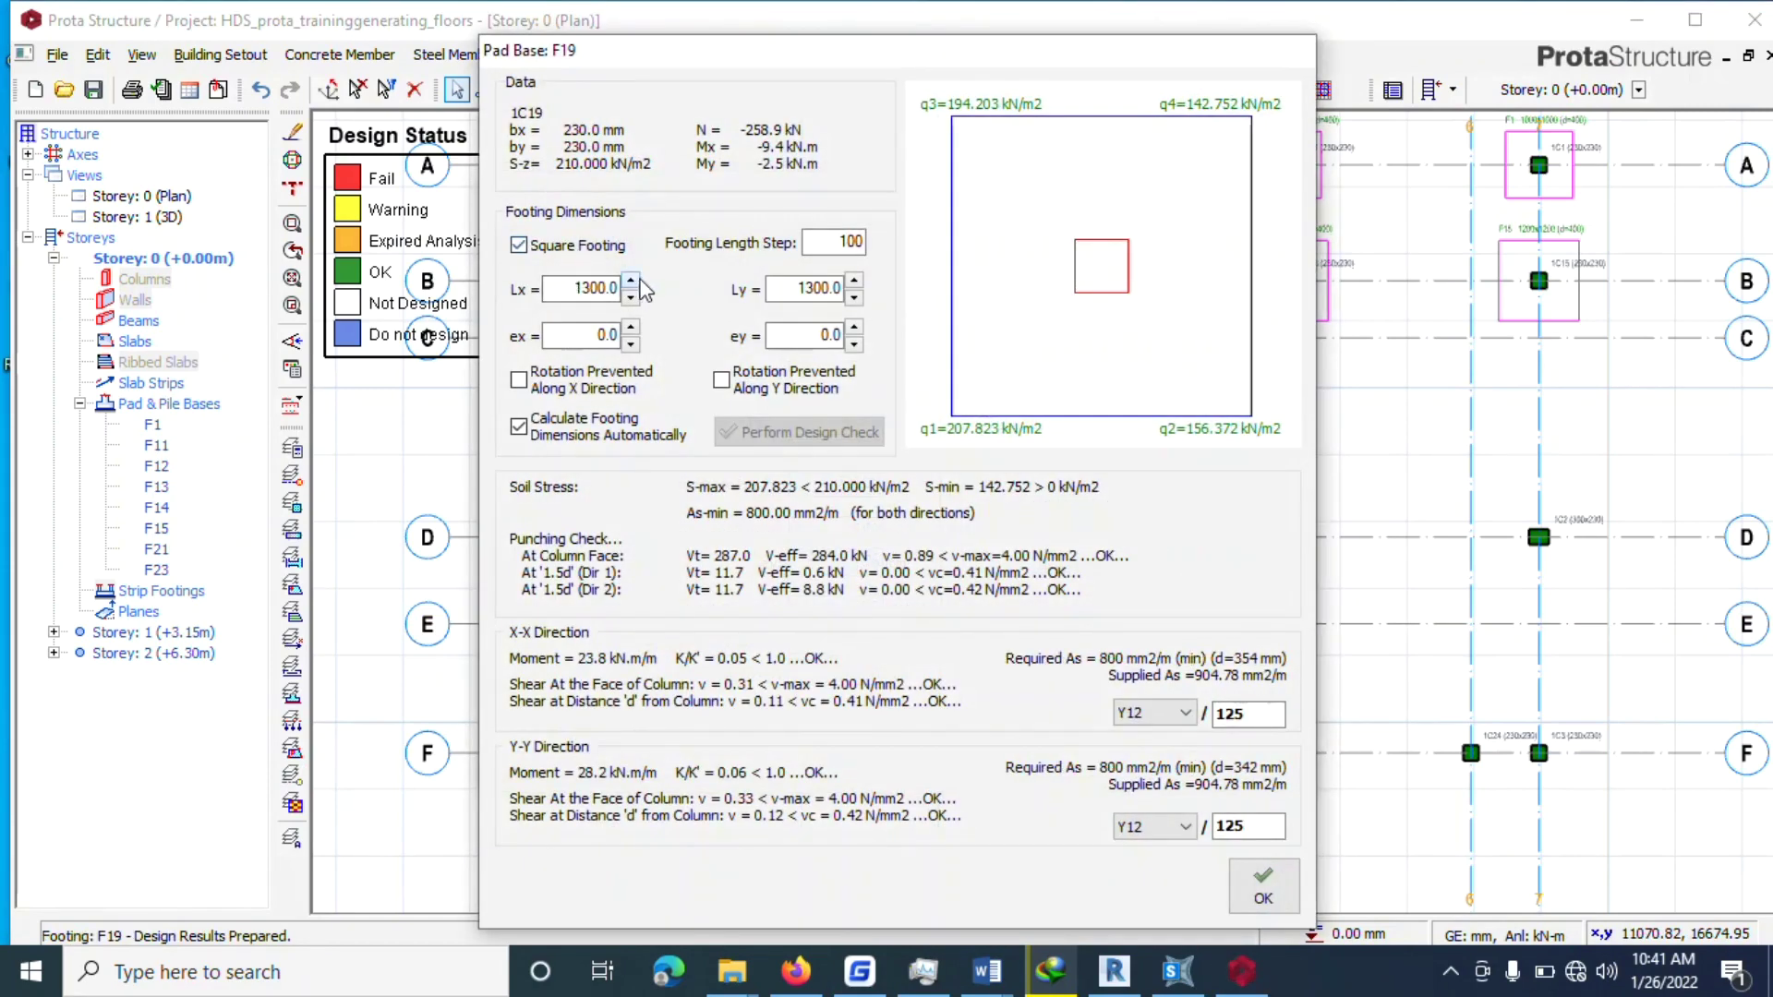
click(630, 280)
click(1263, 886)
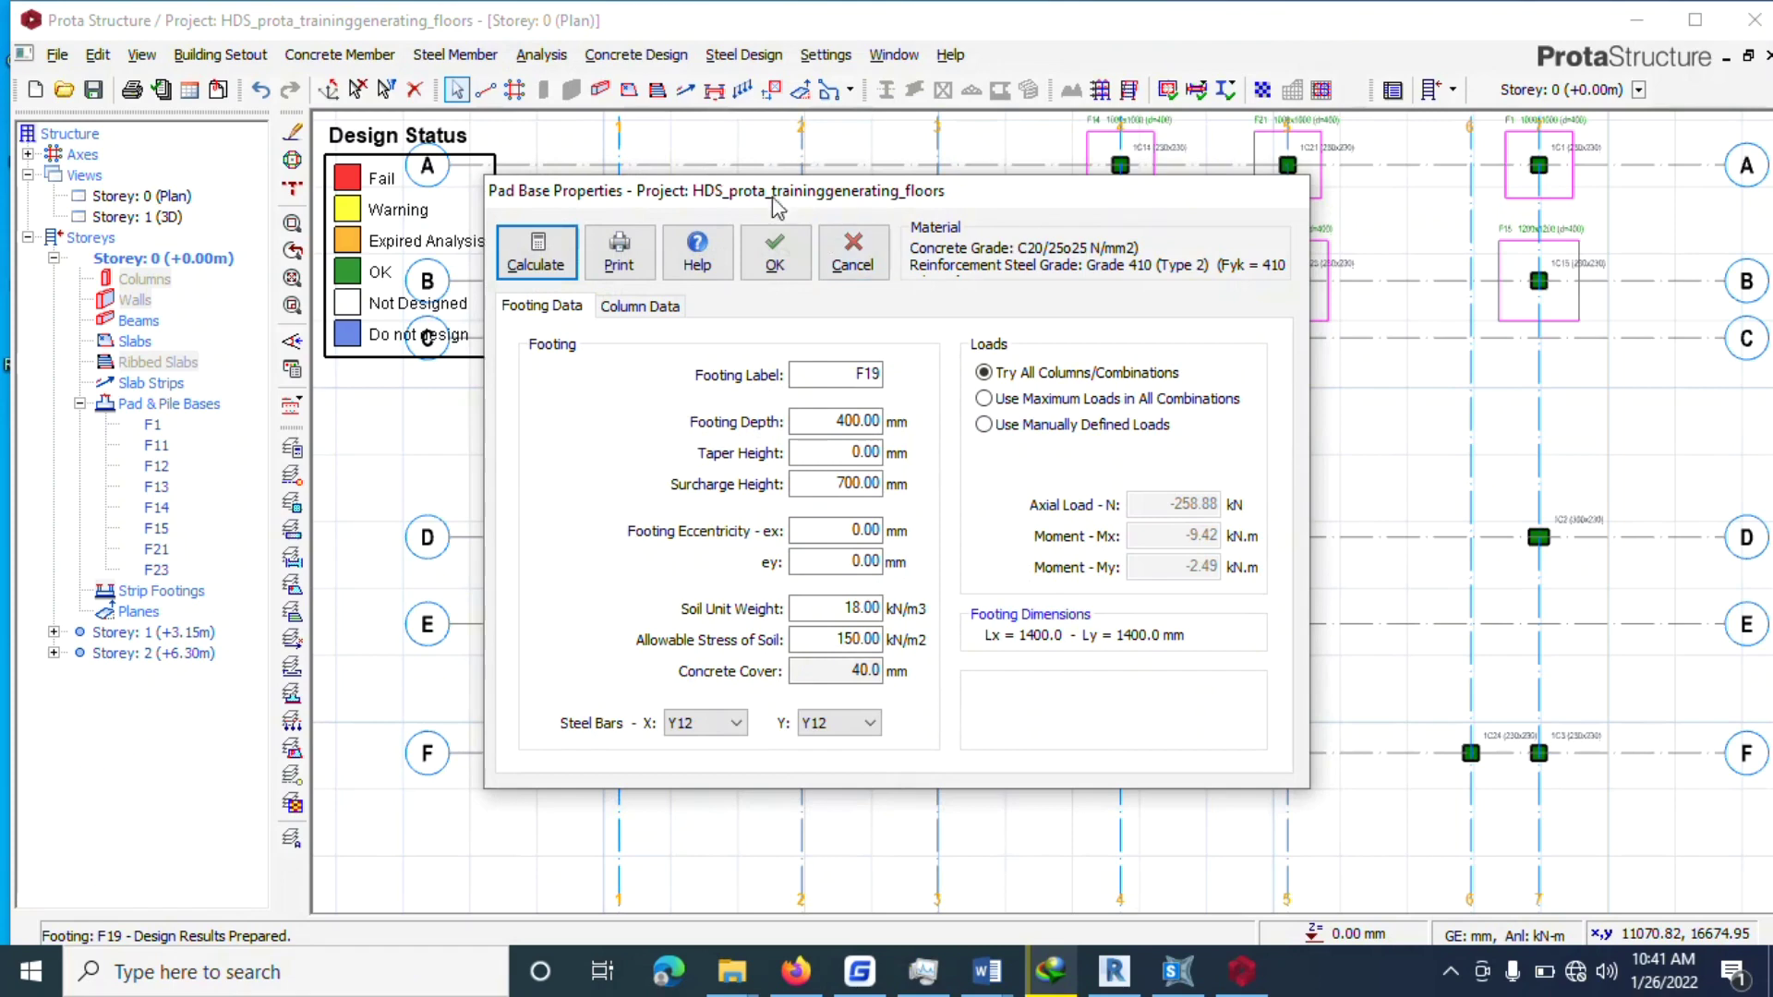
key(Return)
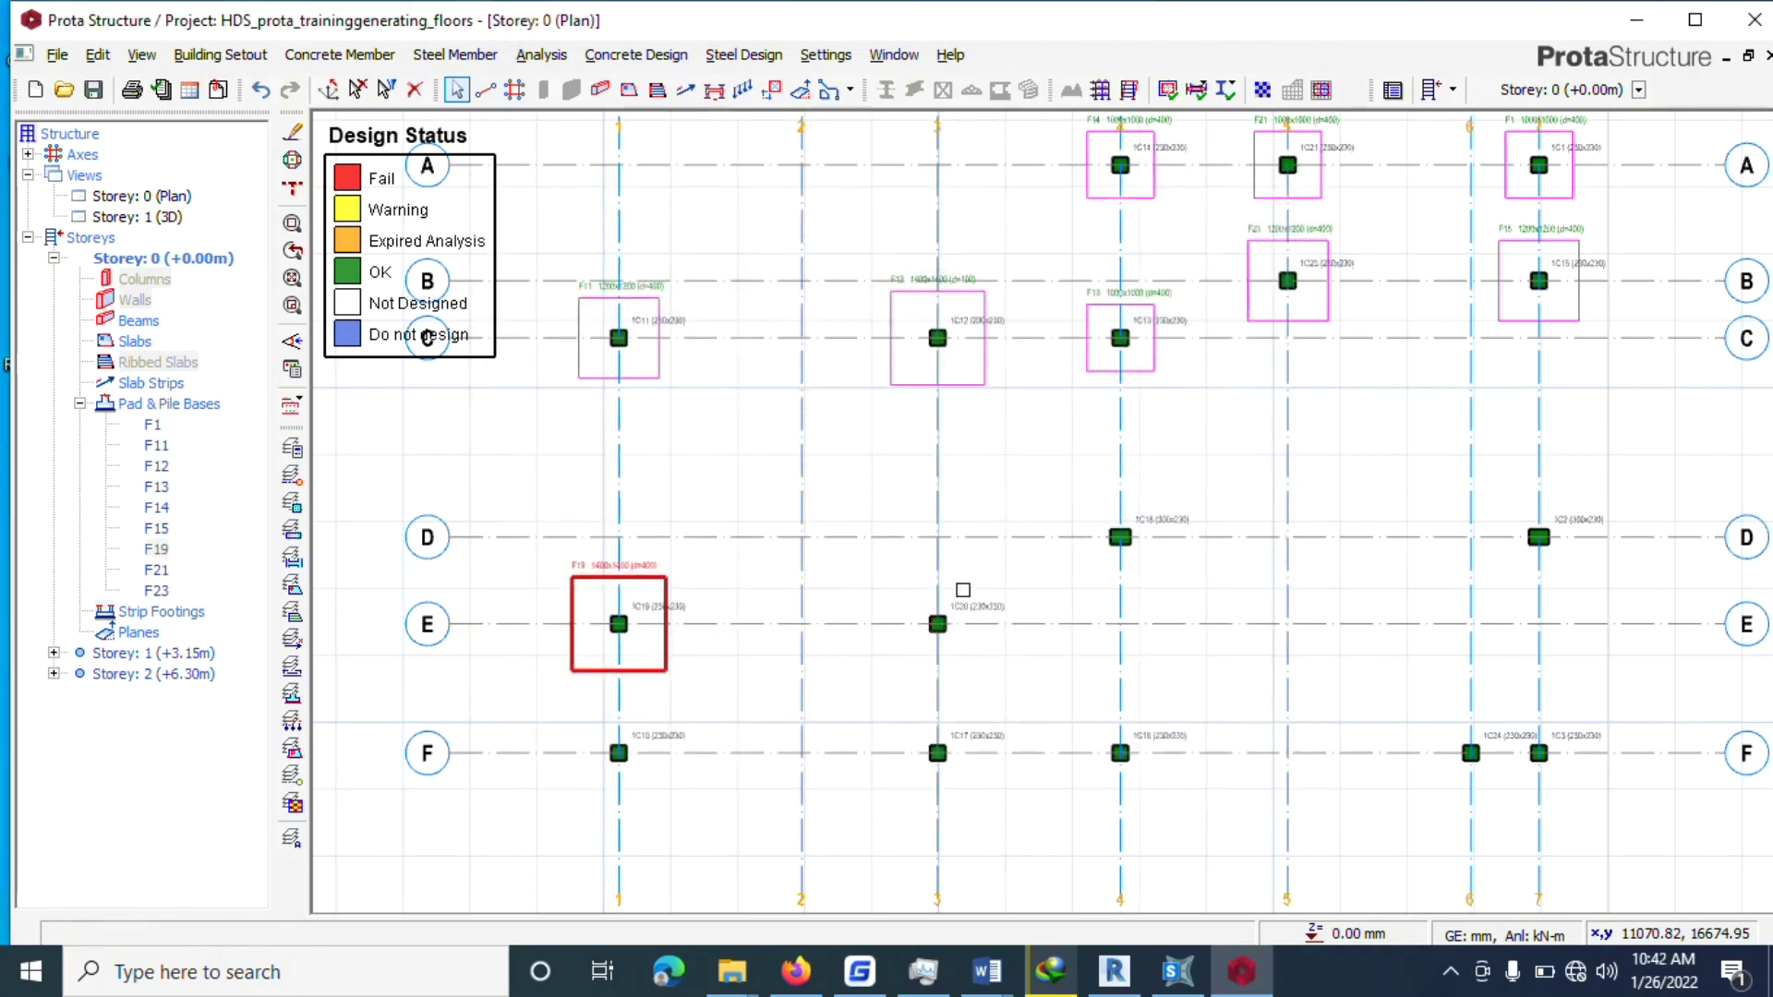
Insert a pad base under column 1C20 at axes E/3, accepting the automatically calculated 1400 x 1400 mm dimensions.
click(1004, 602)
right_click(1006, 601)
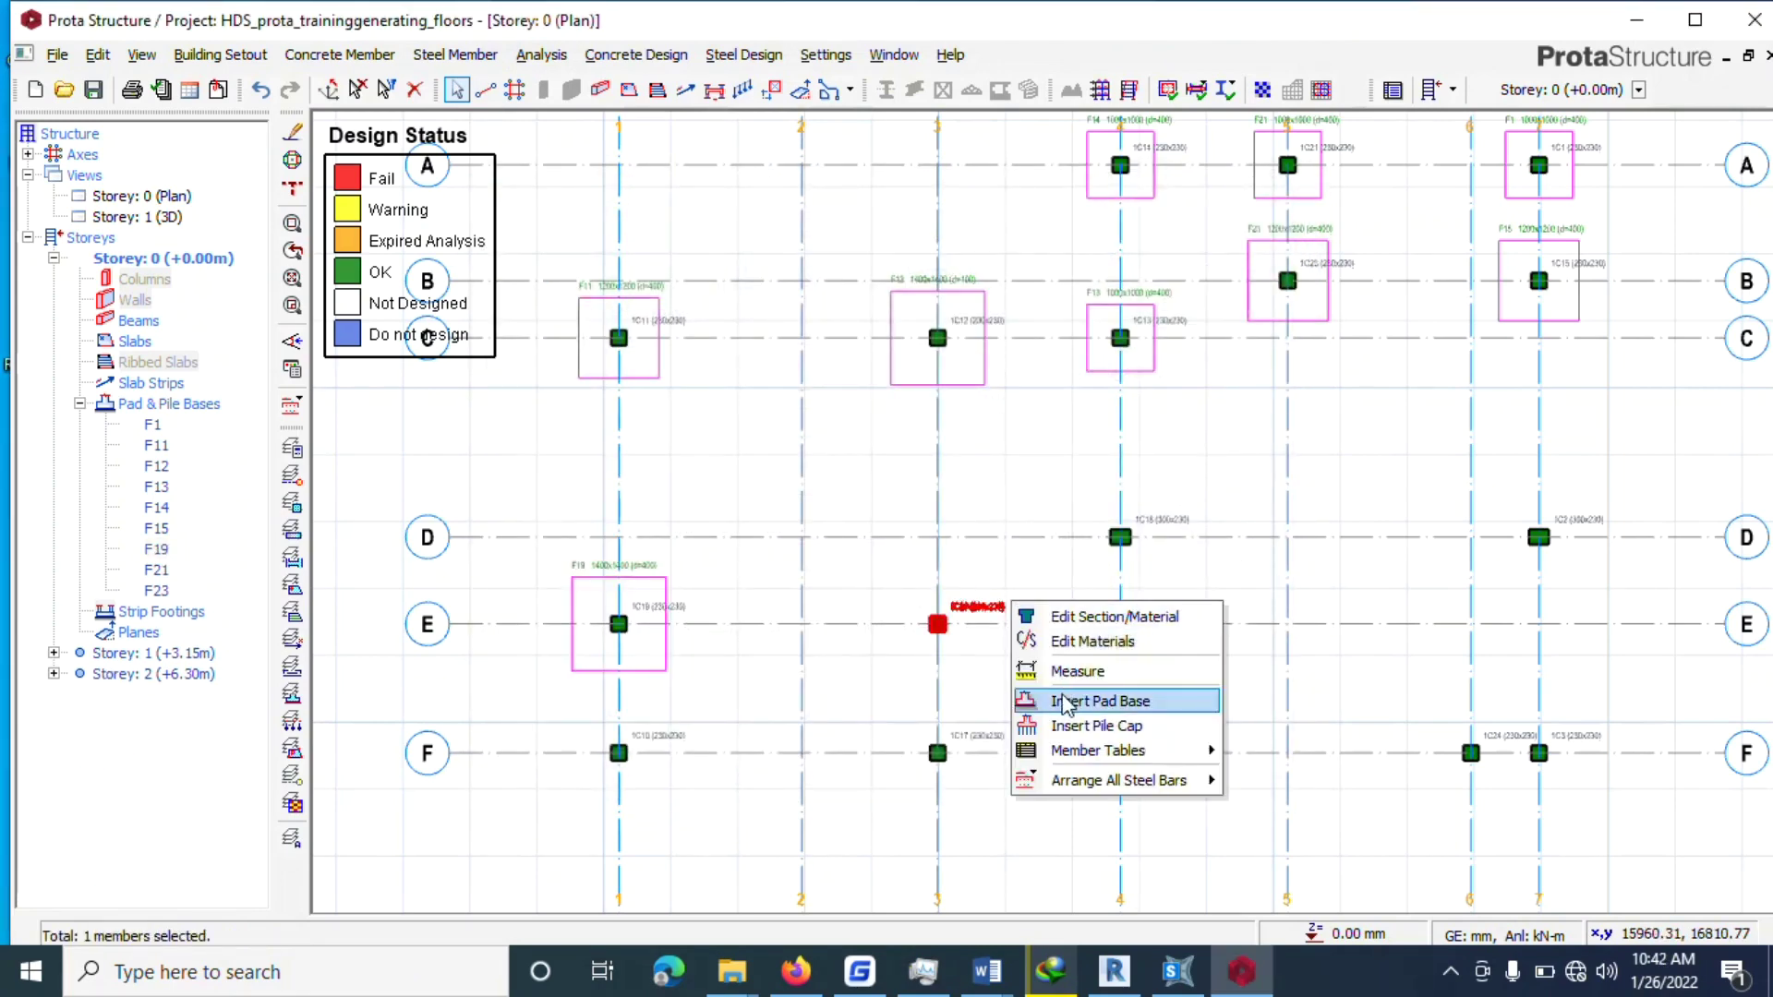
click(1069, 698)
click(540, 258)
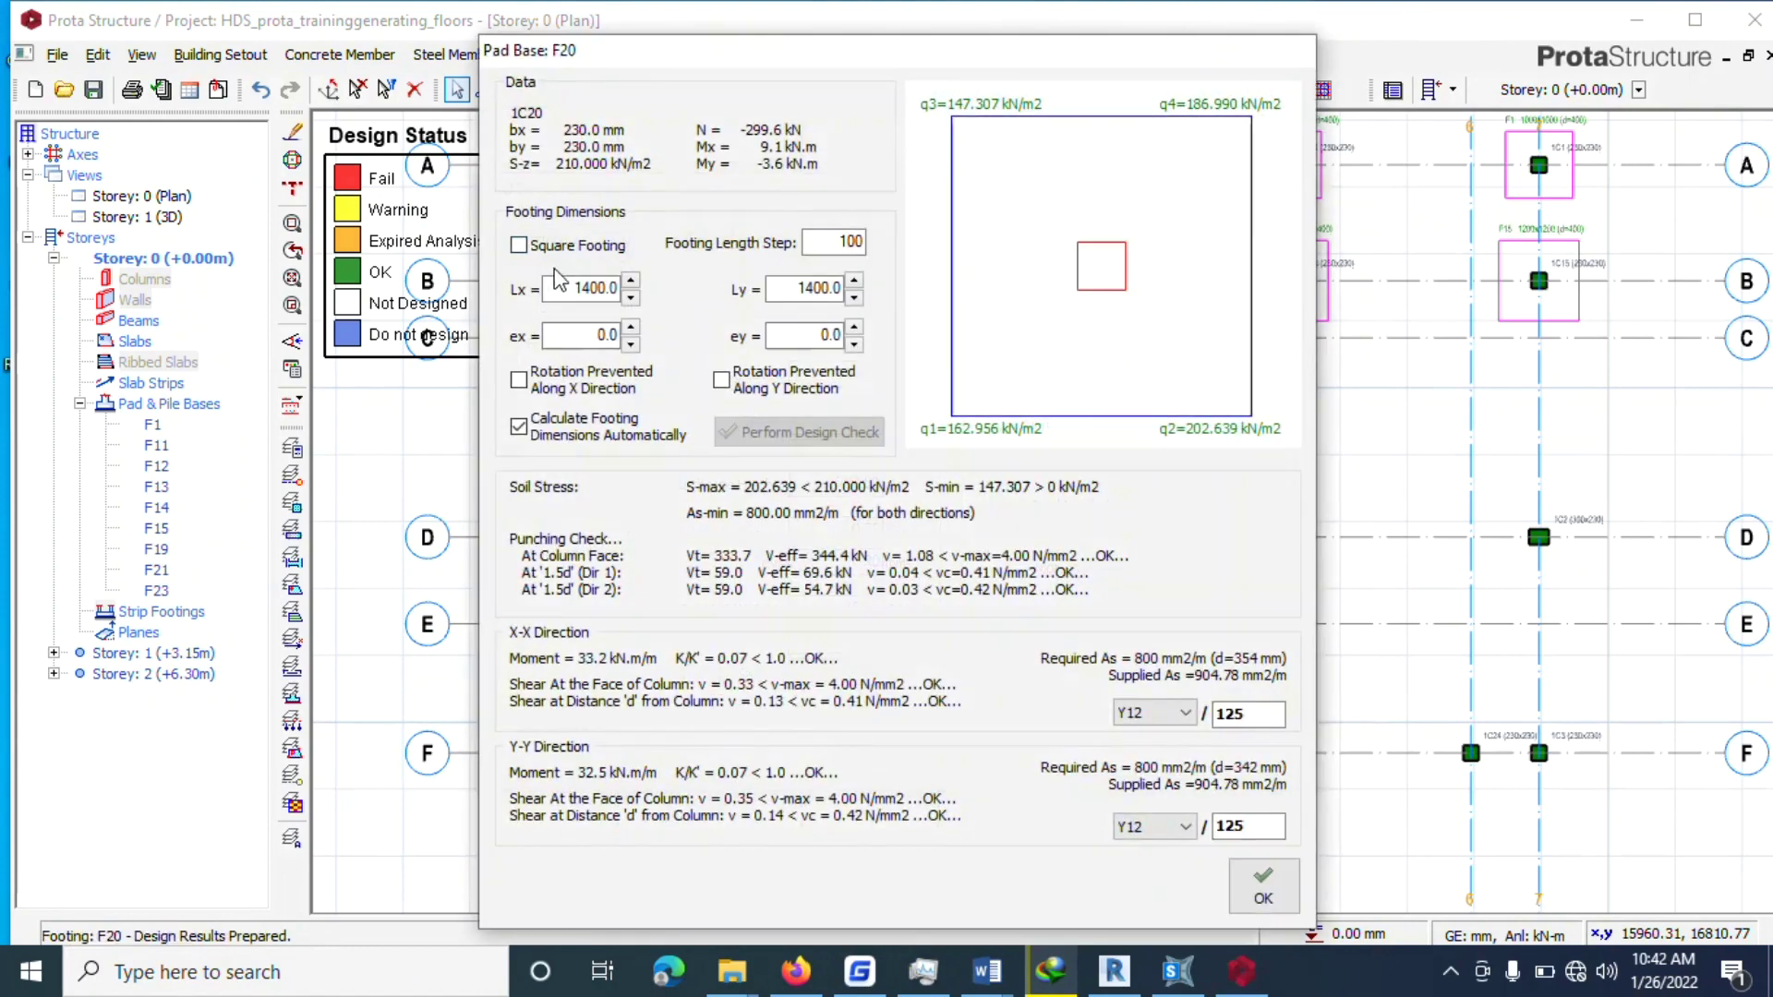
click(1263, 882)
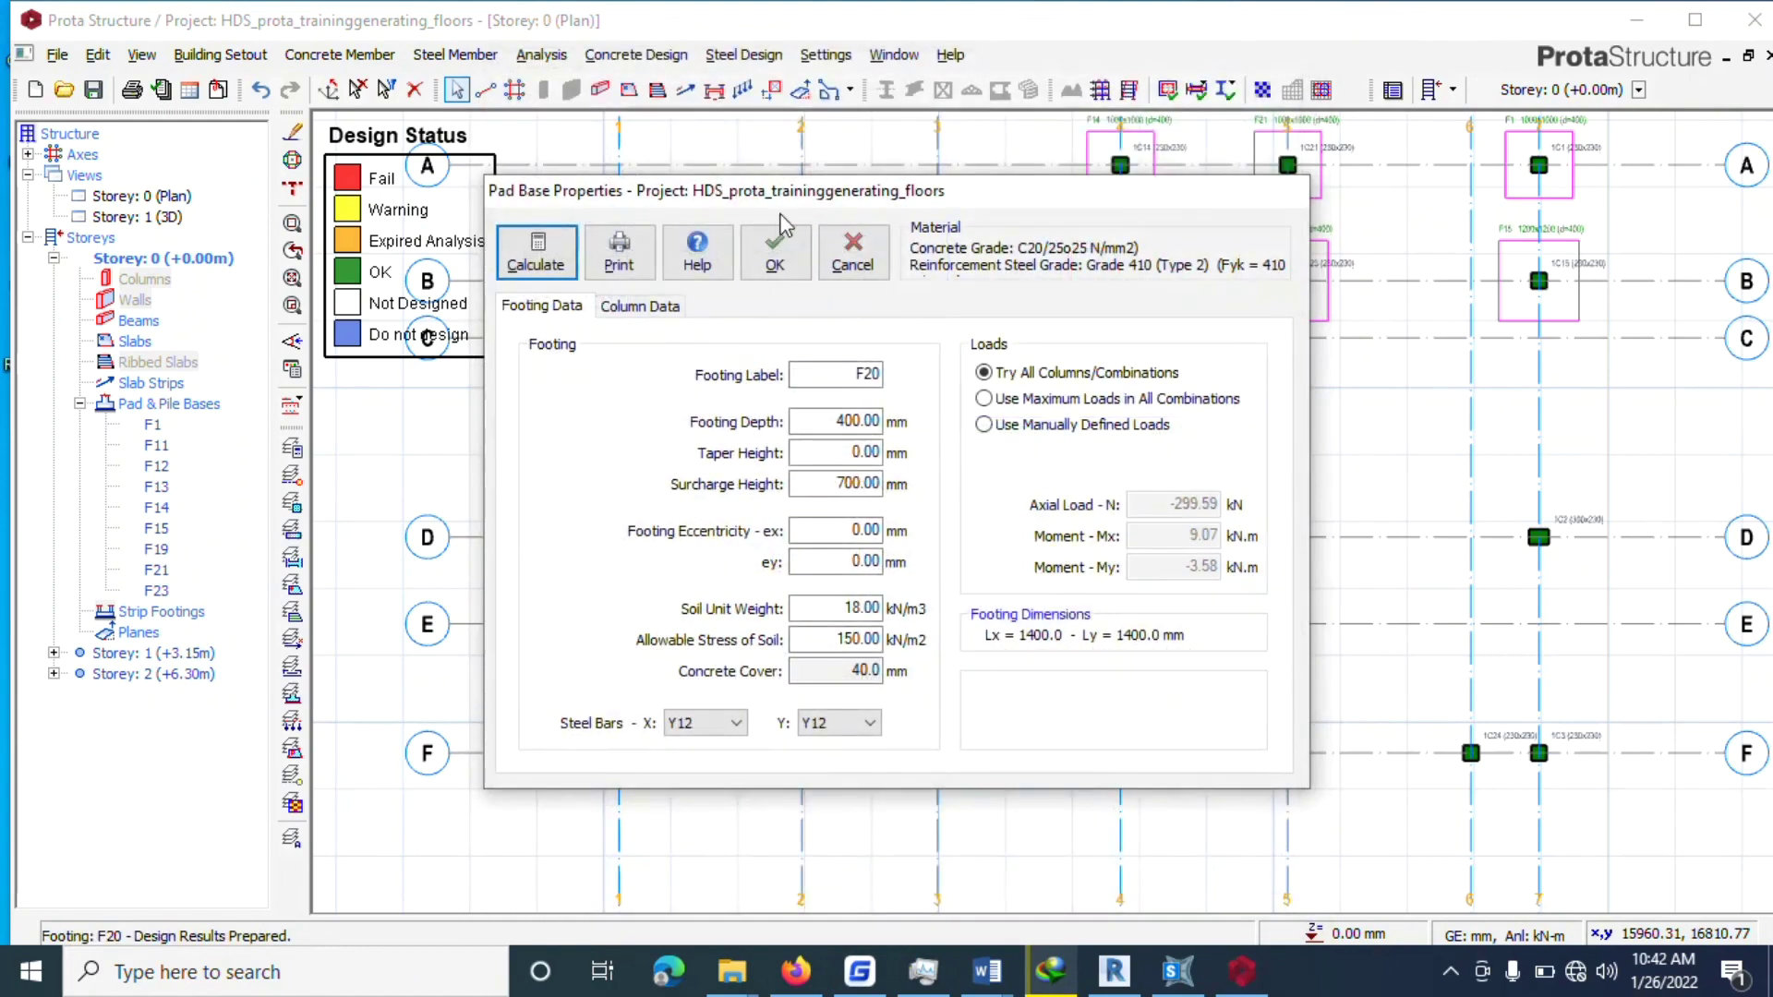
click(775, 252)
Insert a calculated pad base under column 1C18 at axes D/4, with the Square Footing option enabled.
click(1120, 537)
right_click(1157, 525)
click(1254, 619)
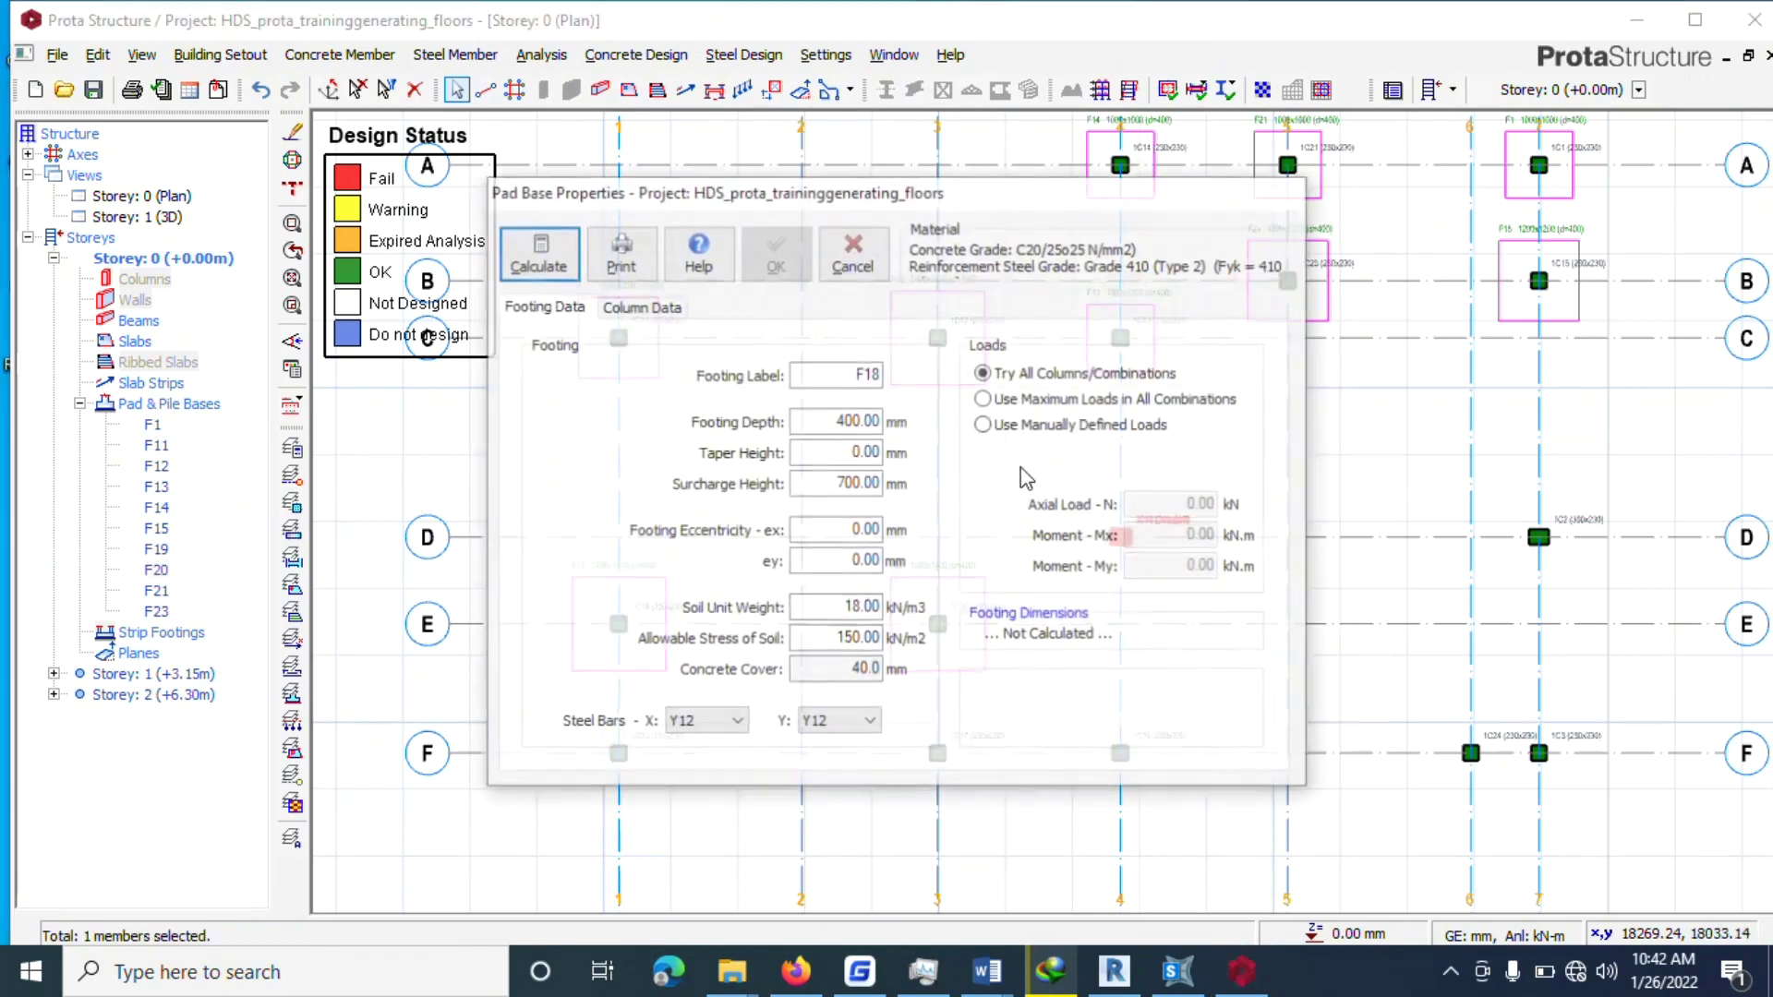
click(539, 269)
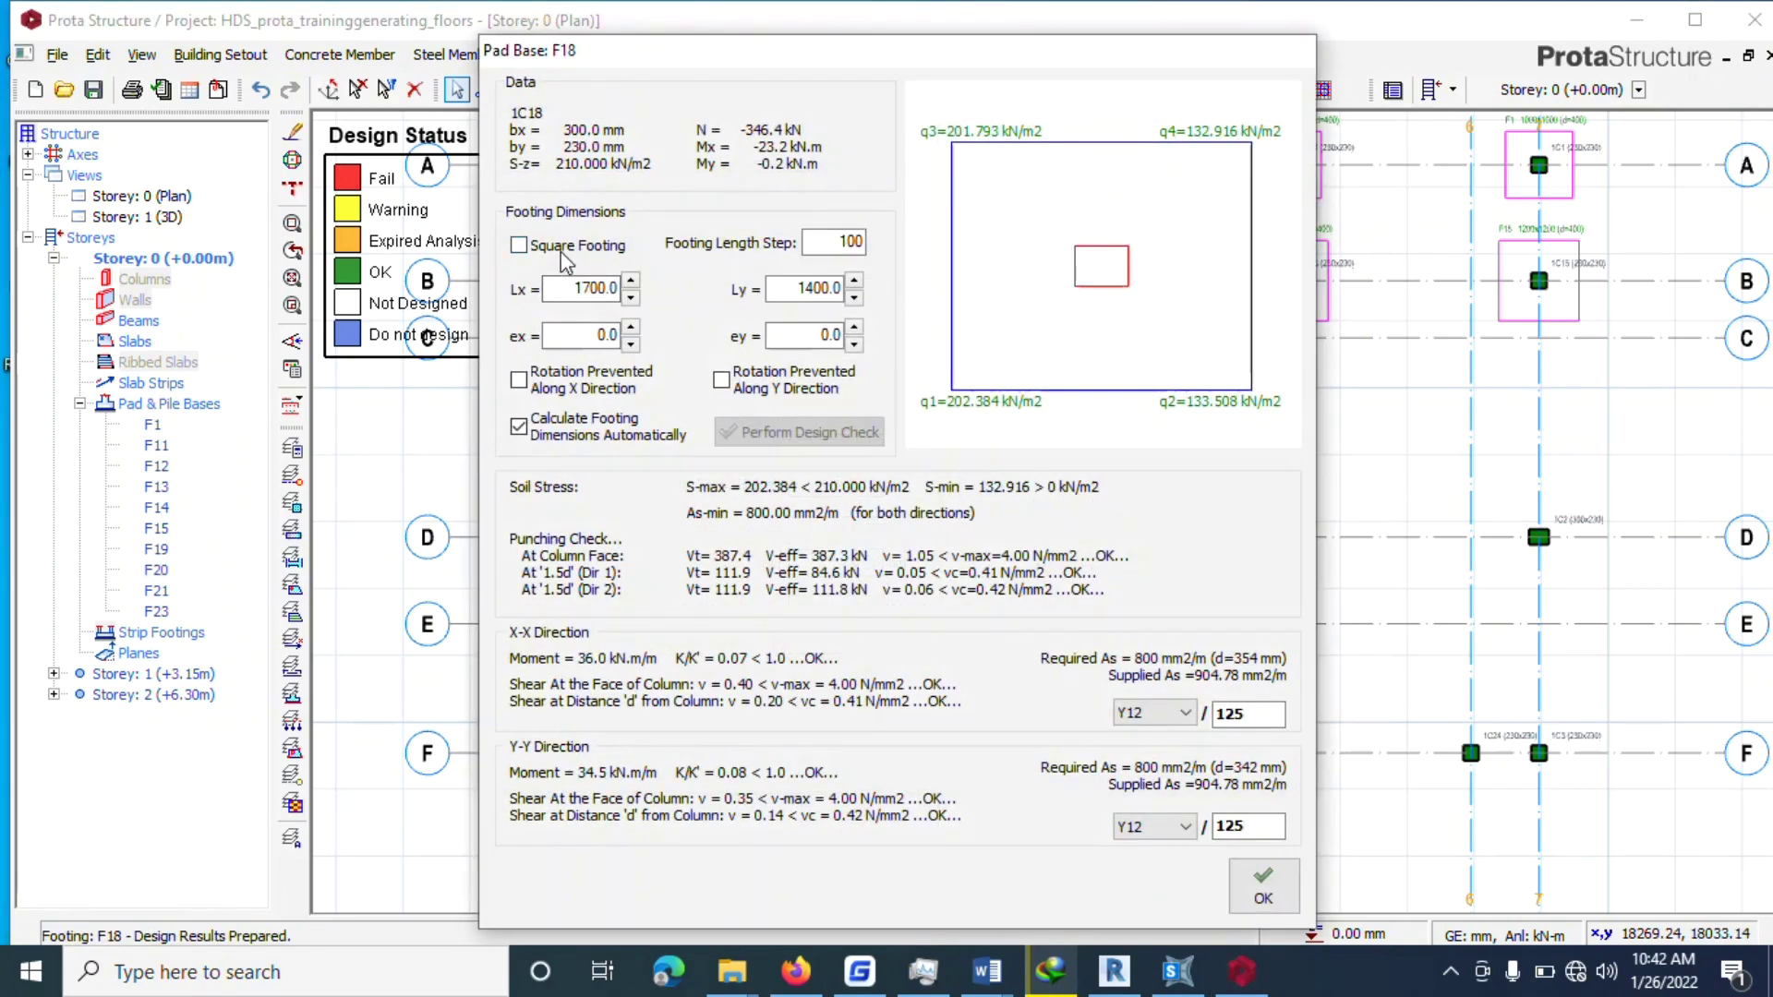
click(568, 246)
click(1263, 884)
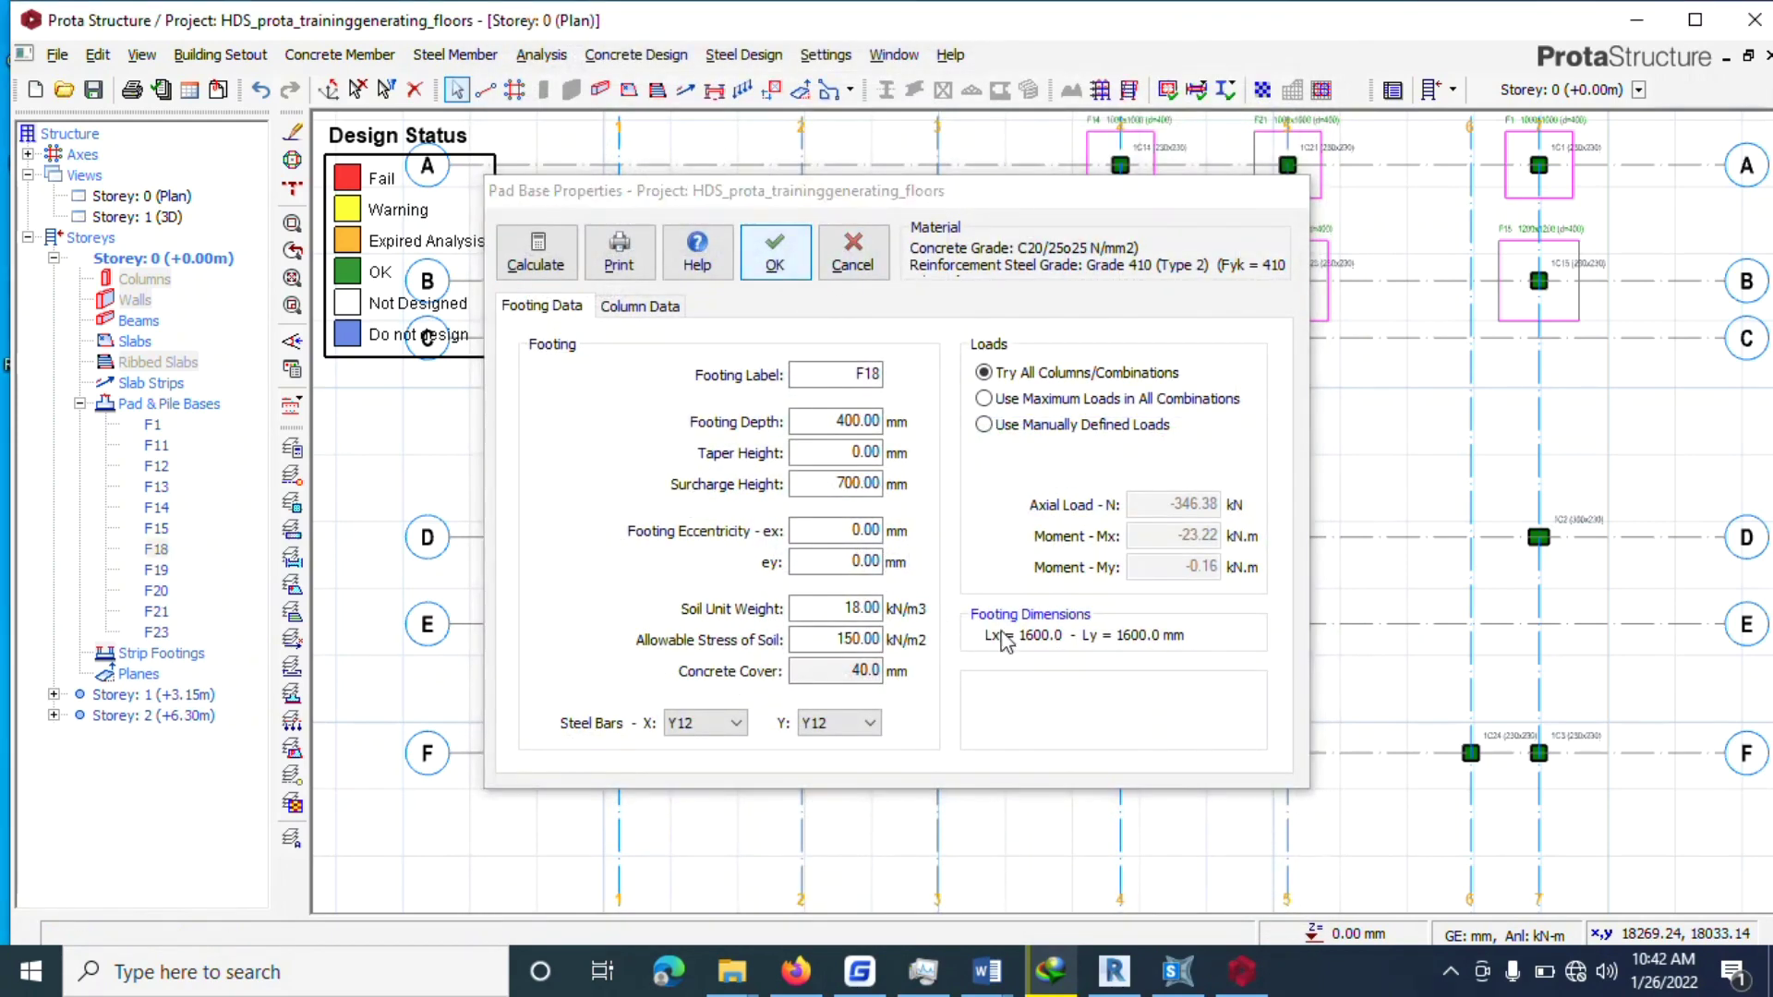
click(776, 263)
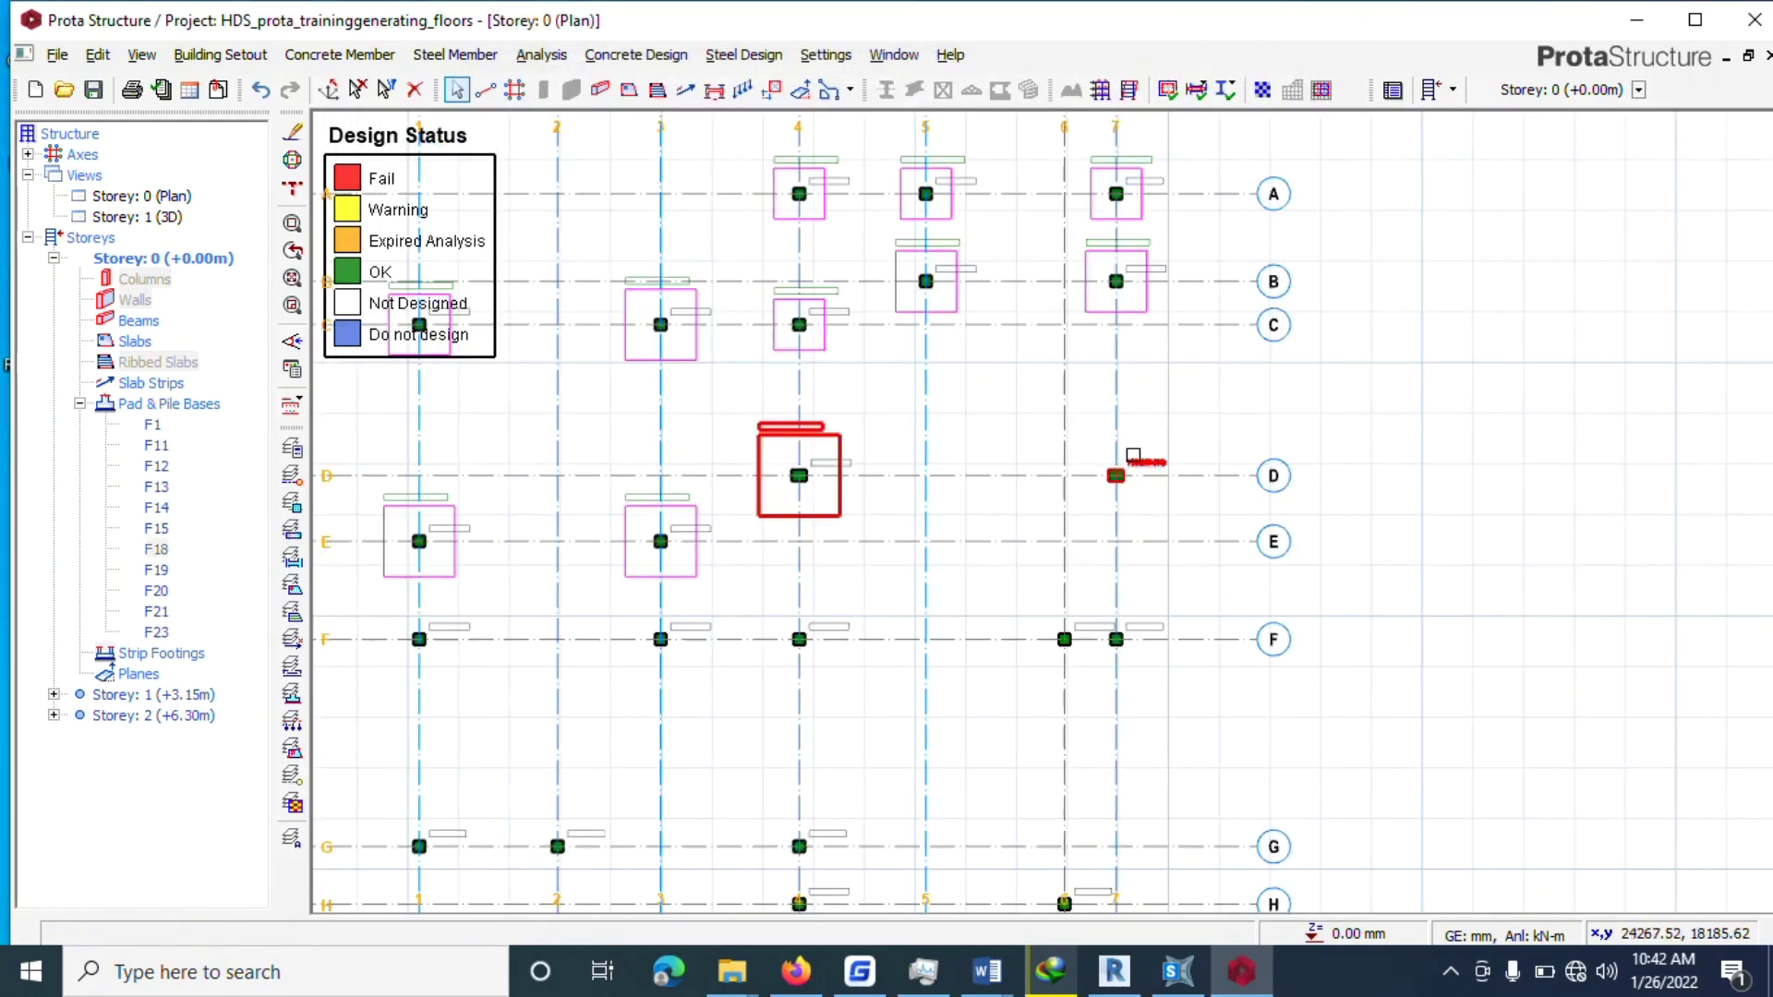
Insert a calculated pad base under column 1C2 at axes D/7, with the Square Footing option enabled.
click(1133, 455)
right_click(1132, 453)
click(1197, 549)
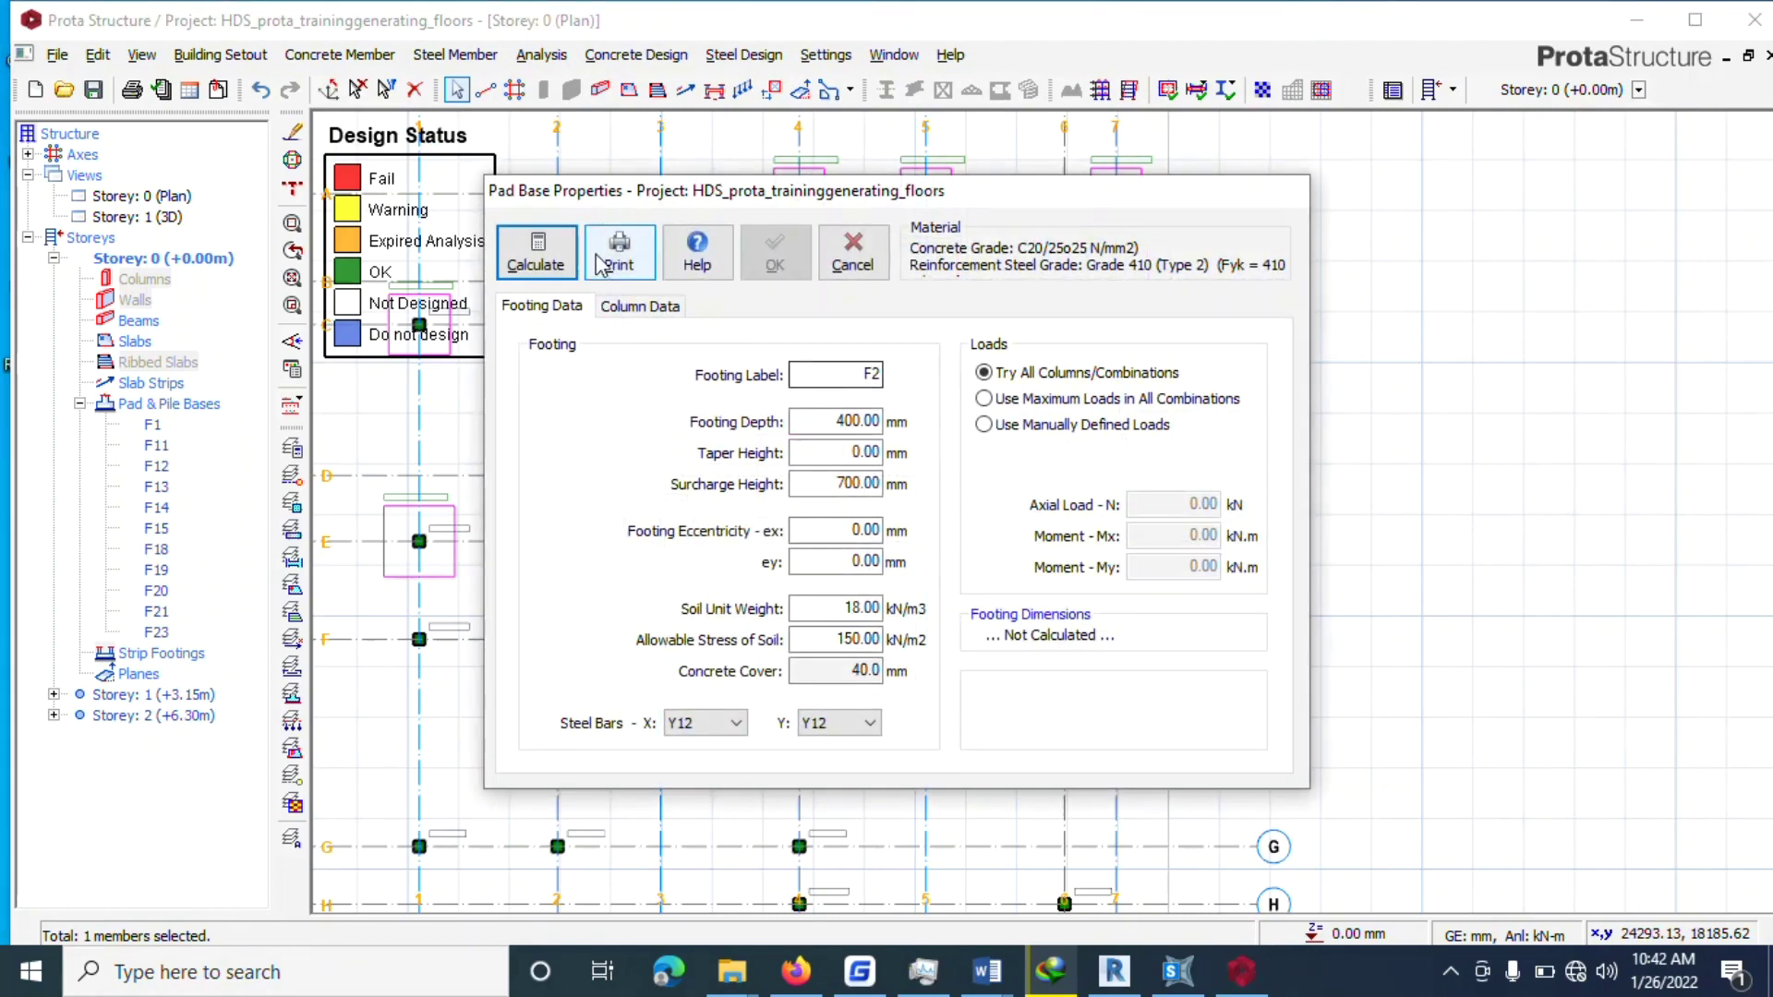
click(573, 254)
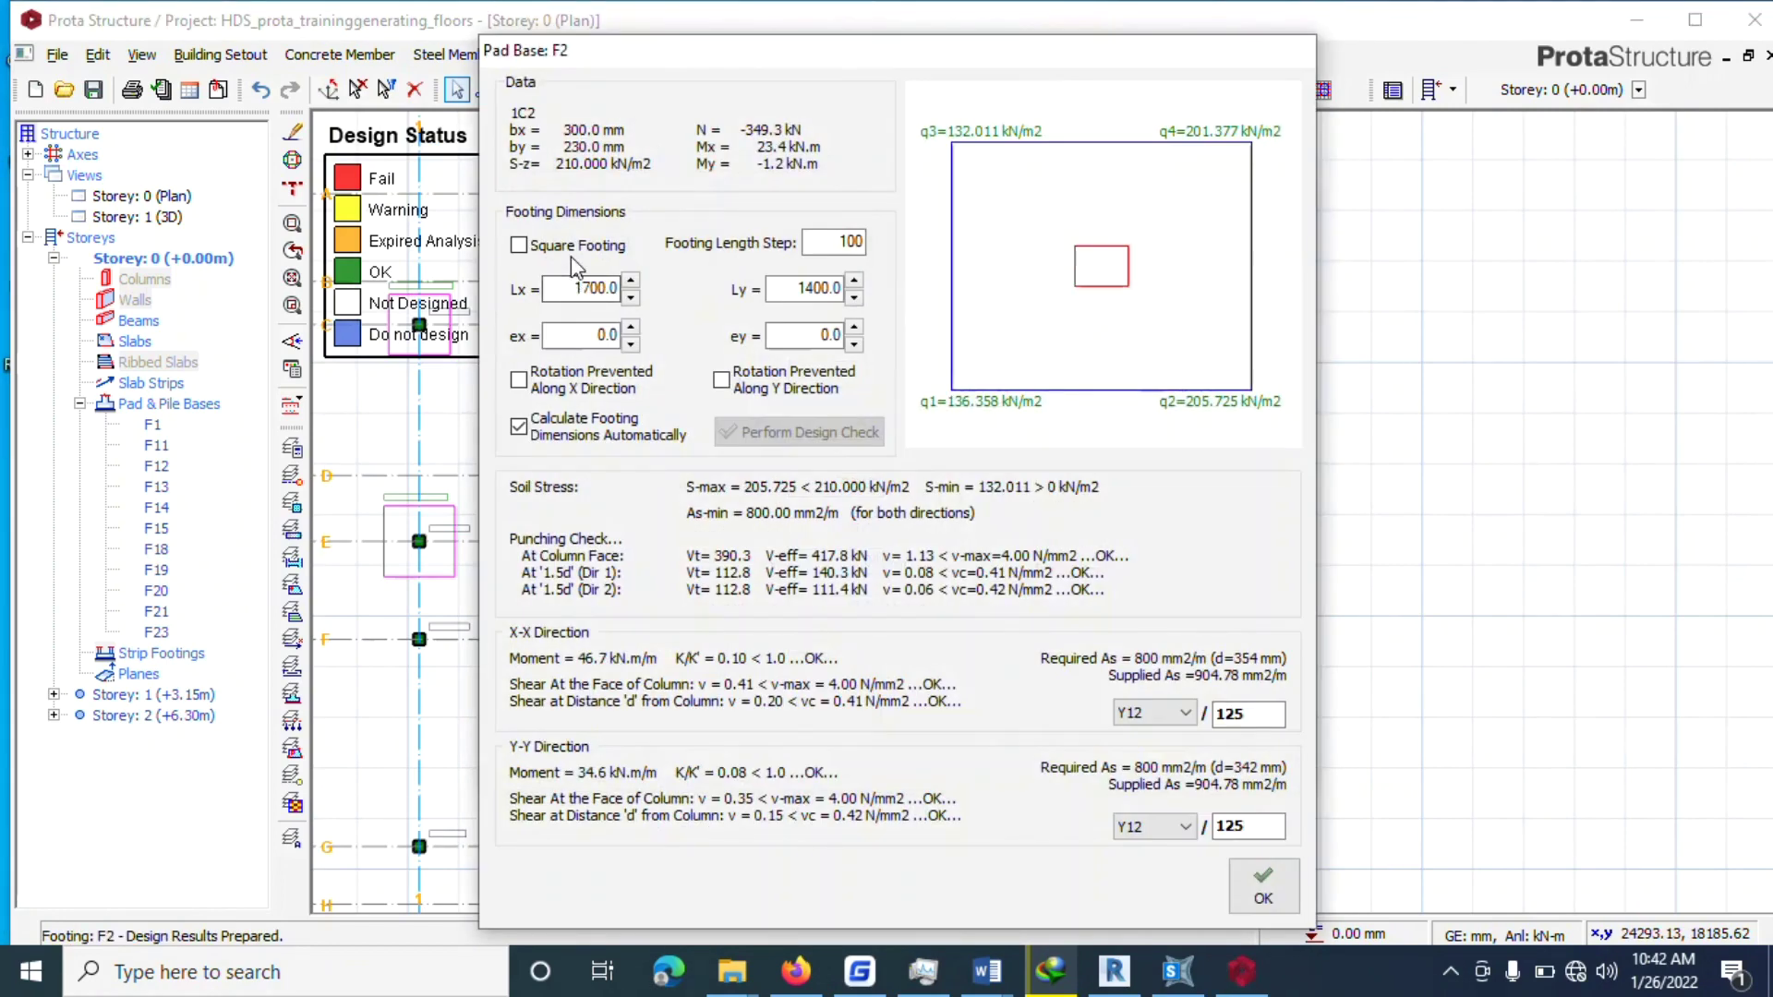
click(571, 256)
click(1265, 885)
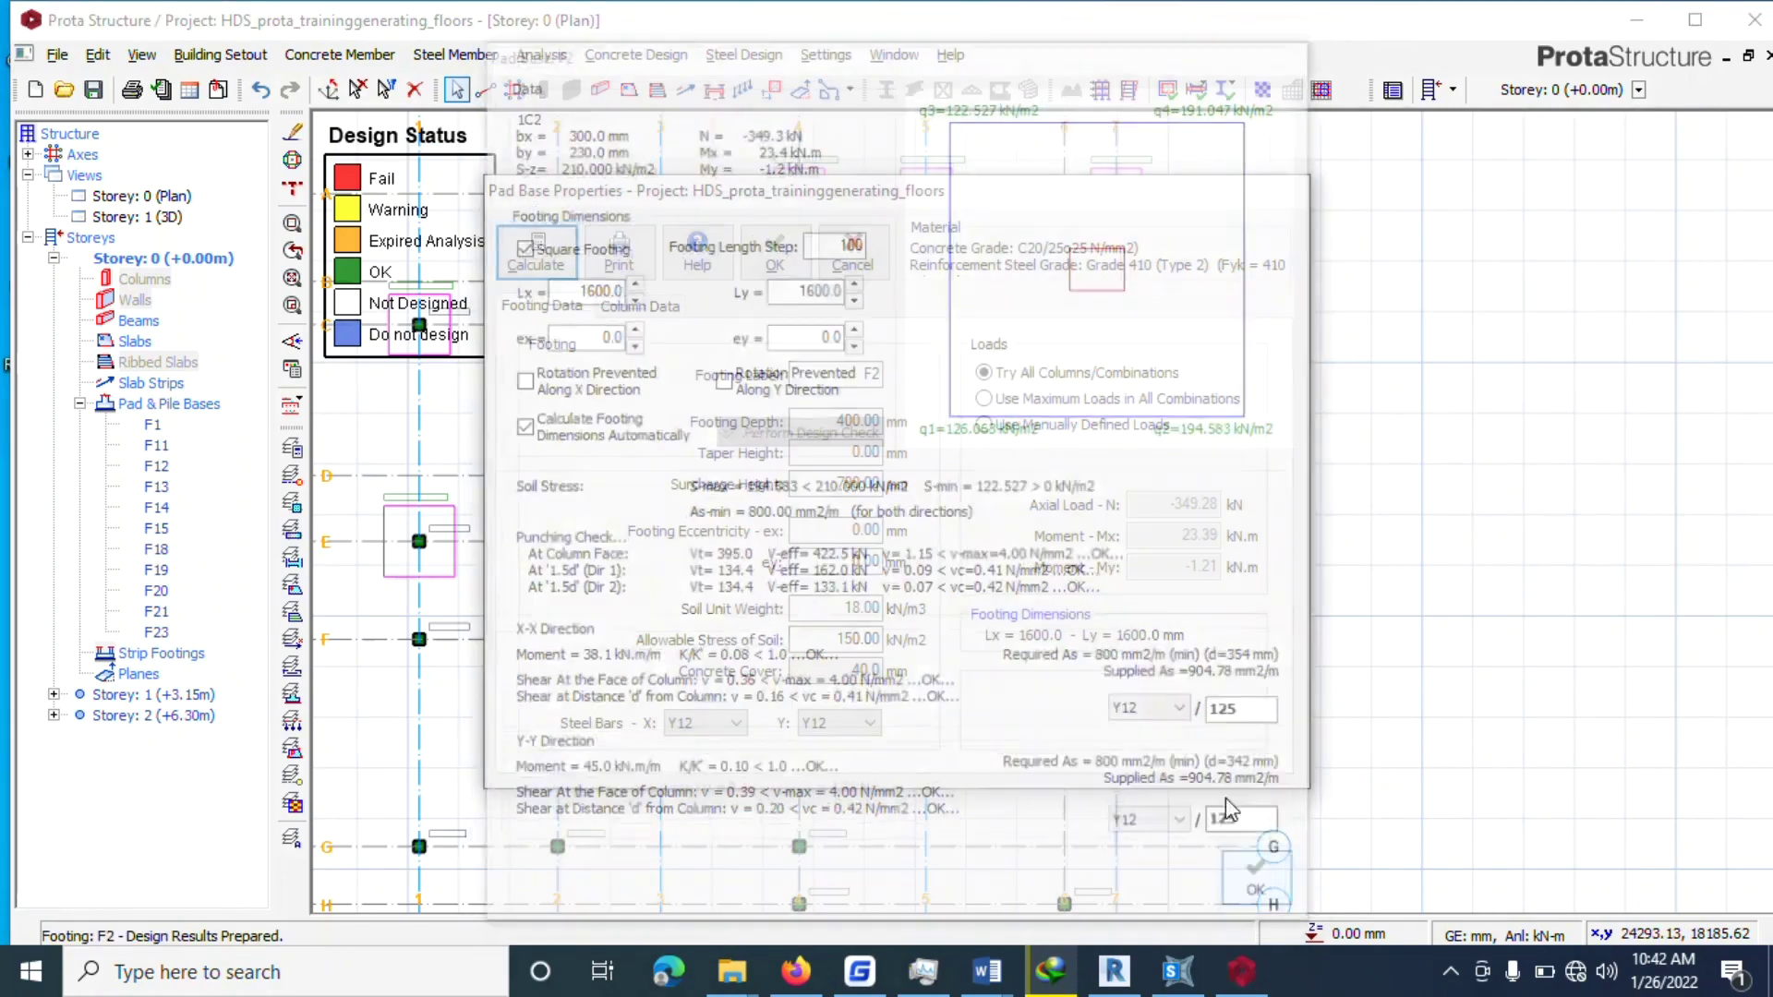
click(777, 245)
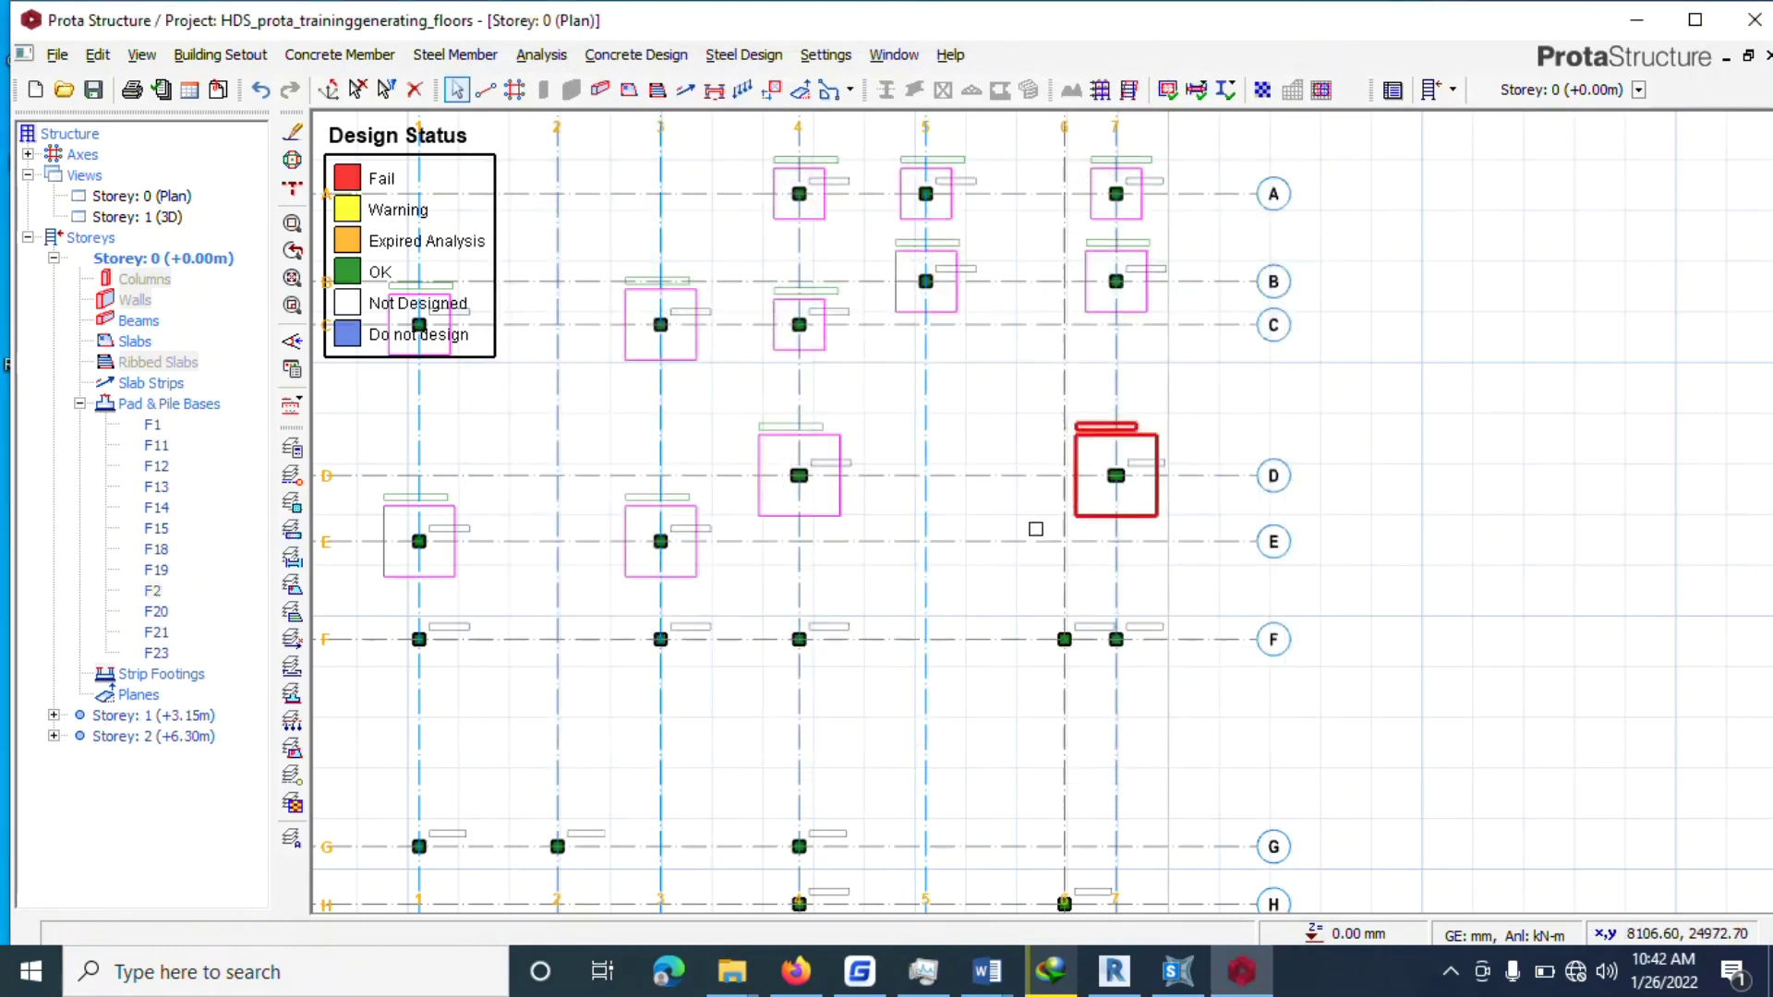
Insert a calculated pad base under column 1C10 at axes F/1, increasing its dimensions to 1400 x 1400 mm.
scroll(989, 578, up, 2)
click(531, 578)
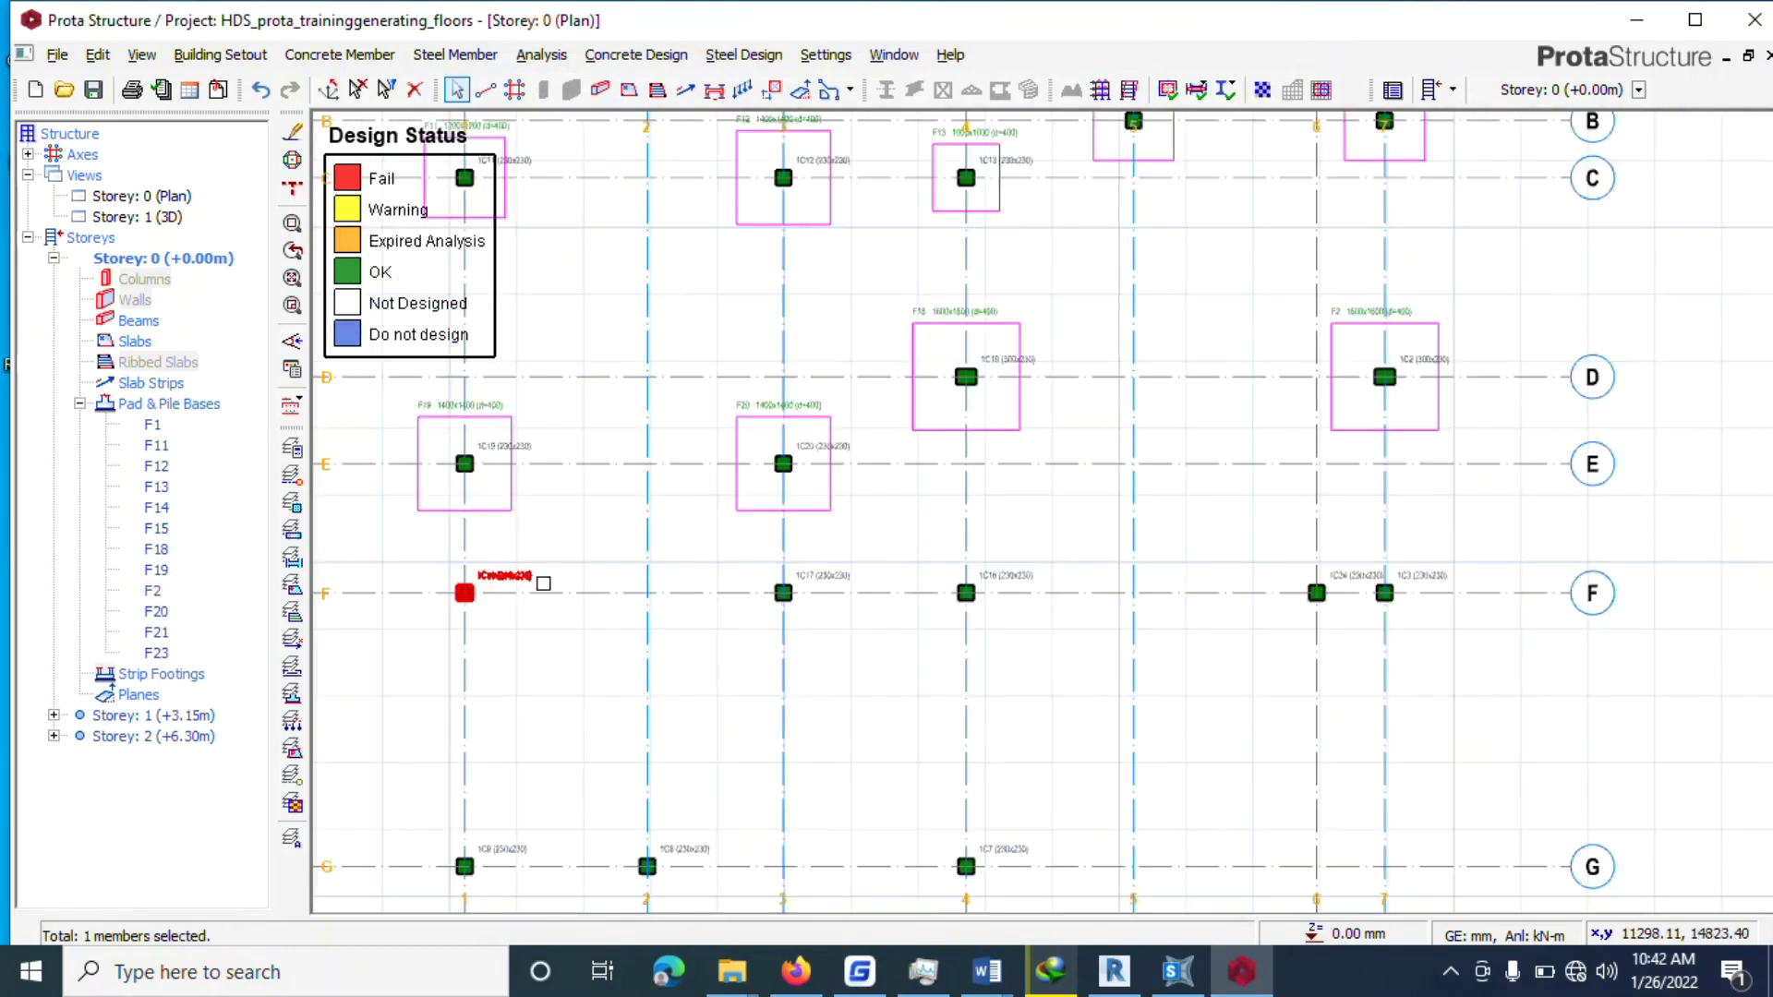
right_click(564, 599)
click(613, 696)
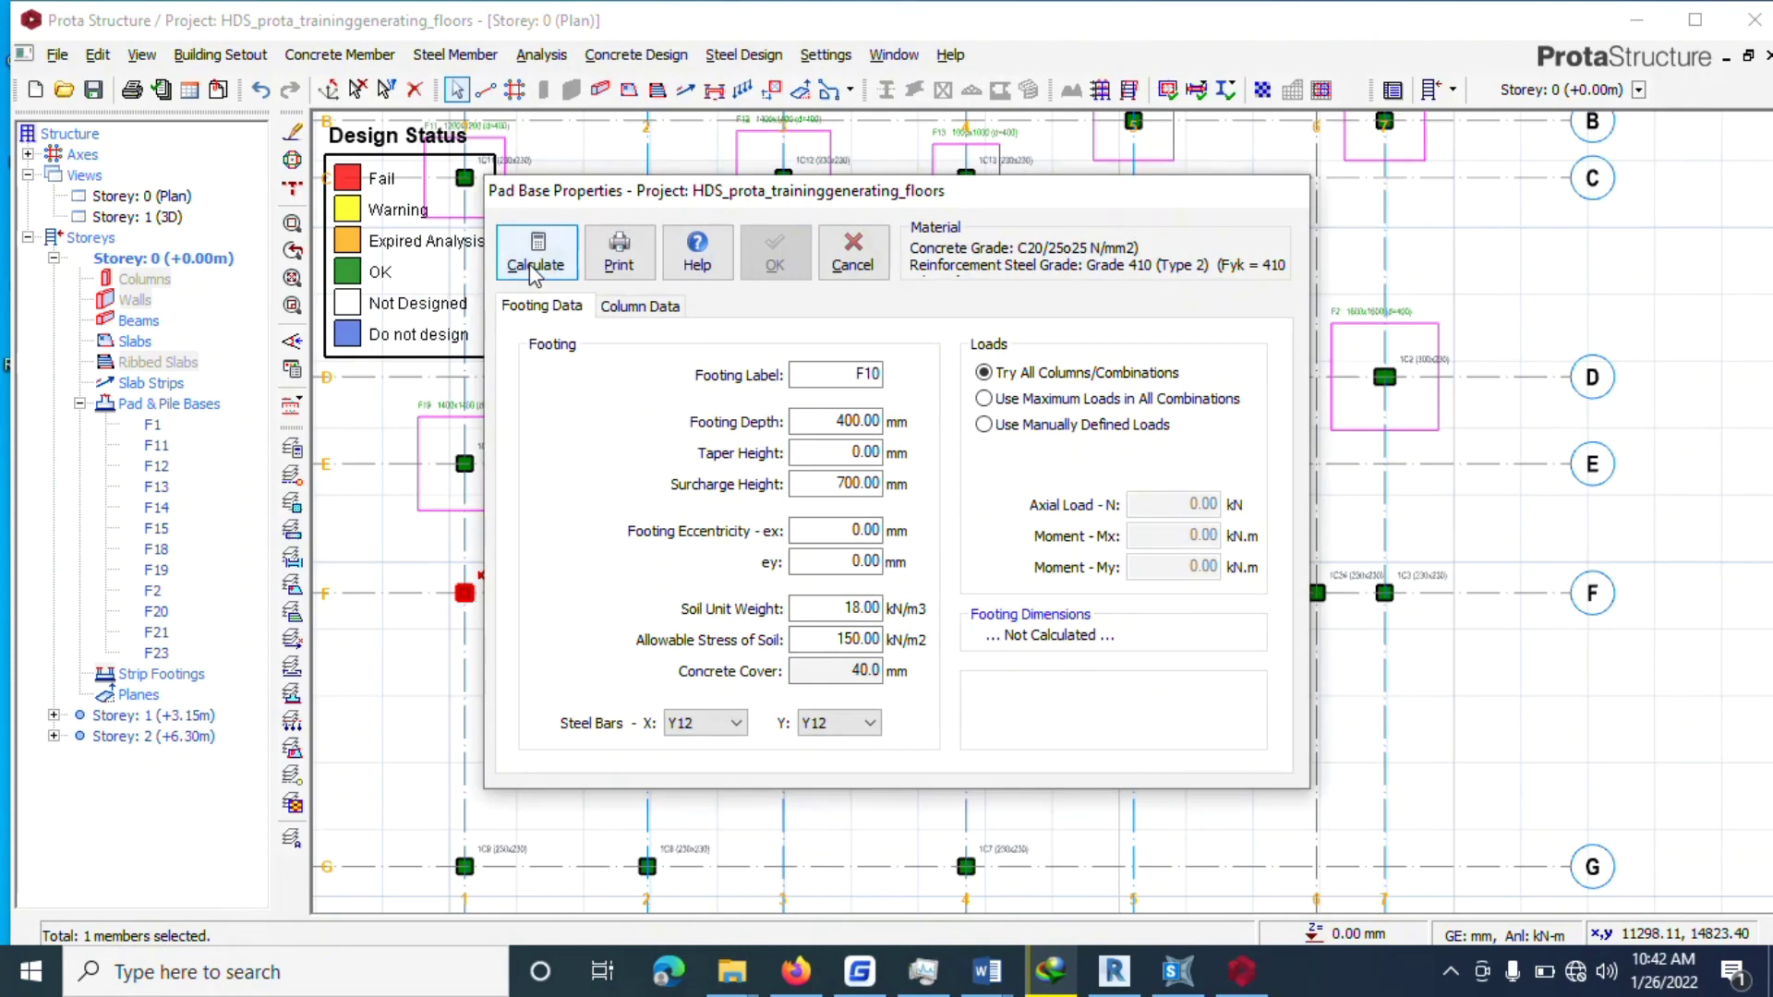
click(534, 262)
click(630, 279)
click(1263, 887)
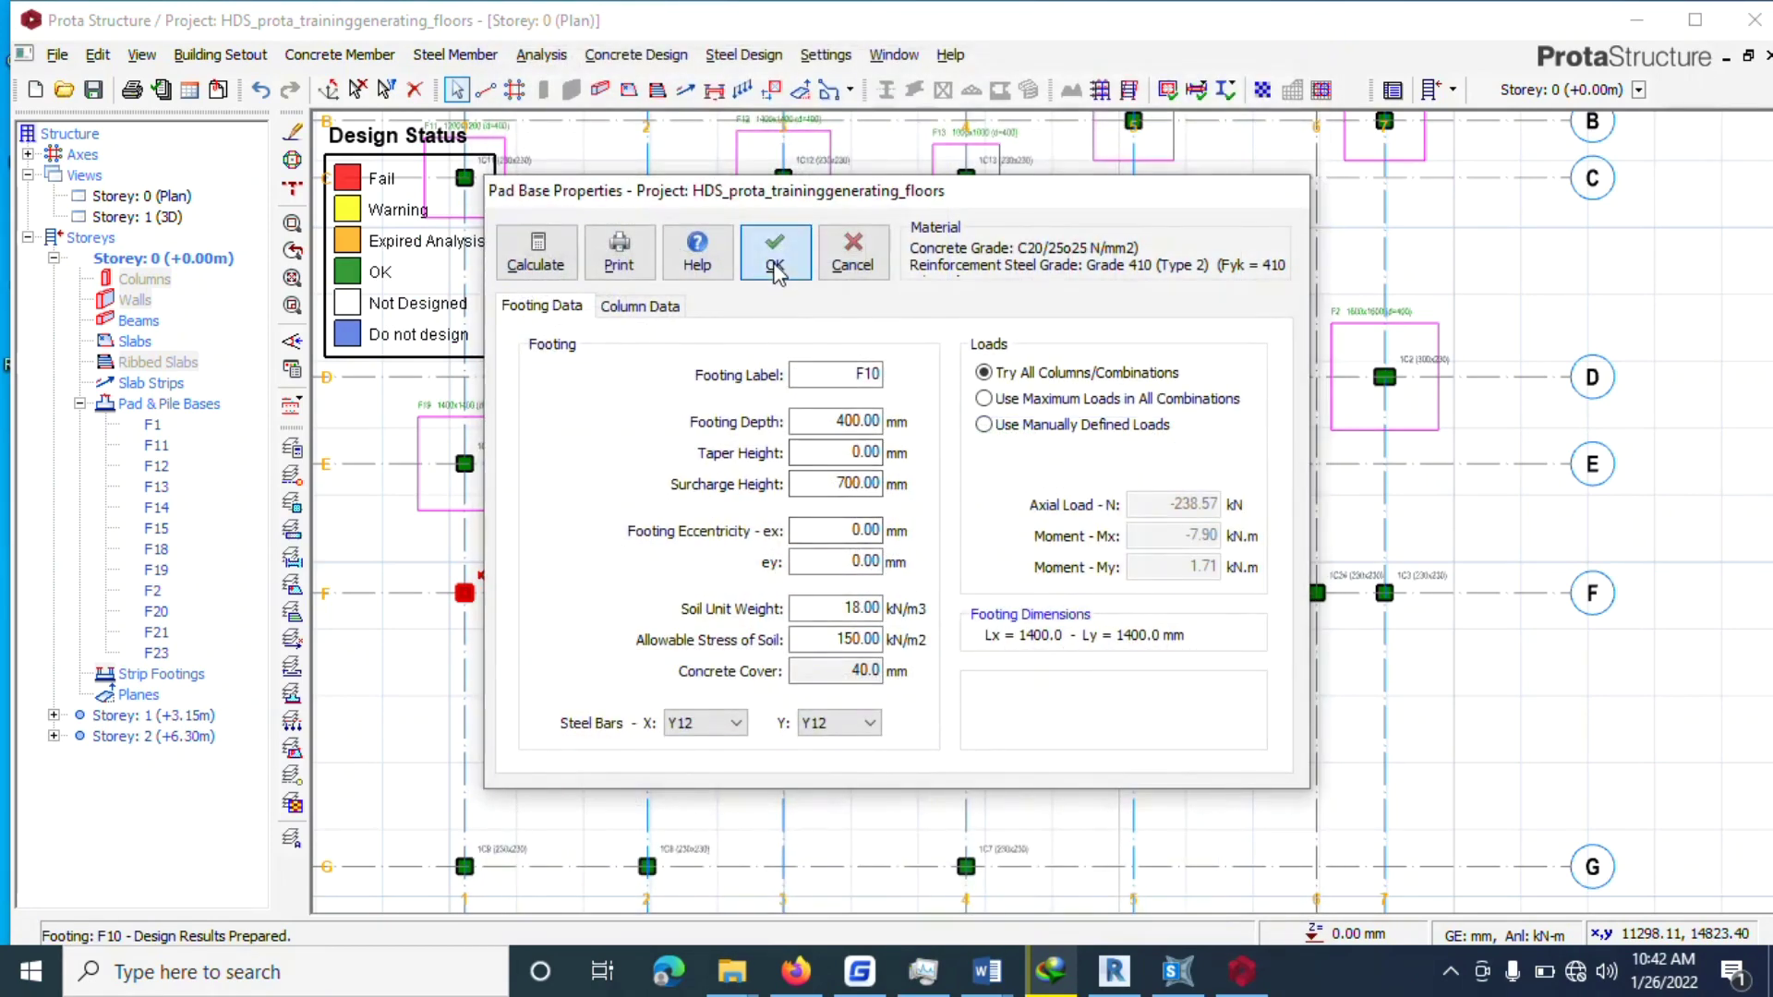
key(Return)
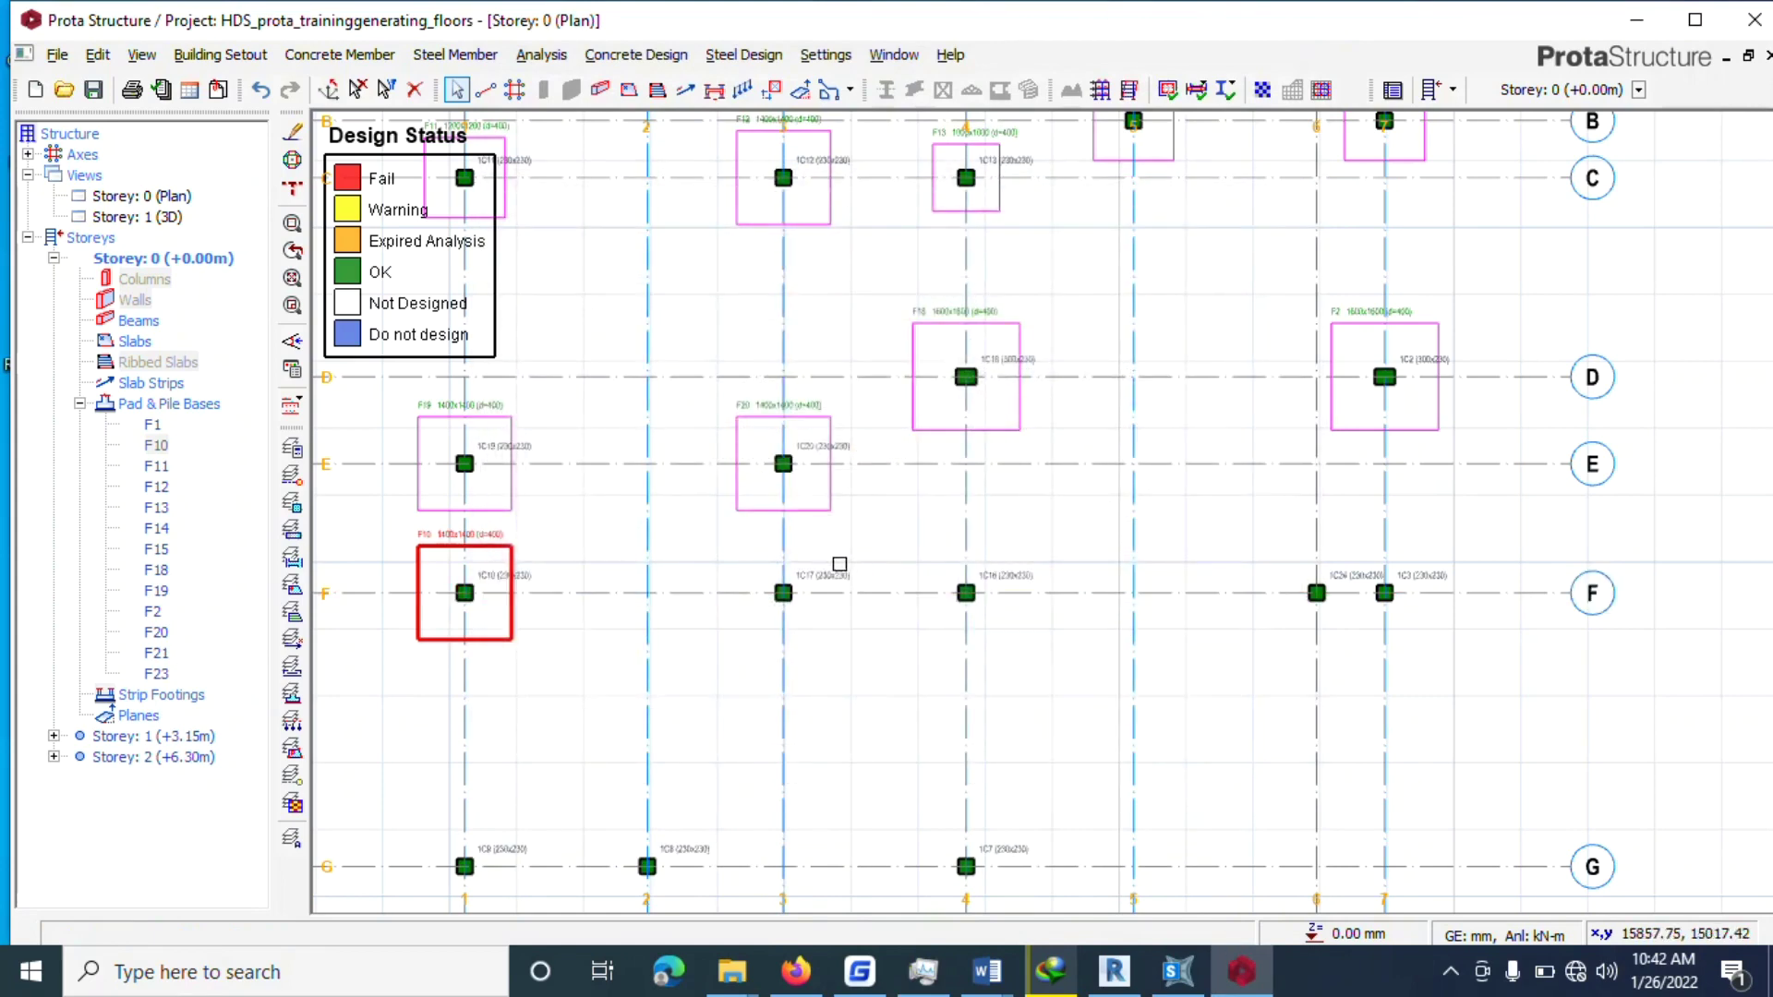
Insert a calculated pad base under column 1C17 at axes F/3, with Square Footing enabled and its side length increased to 1600 mm.
click(827, 580)
right_click(826, 580)
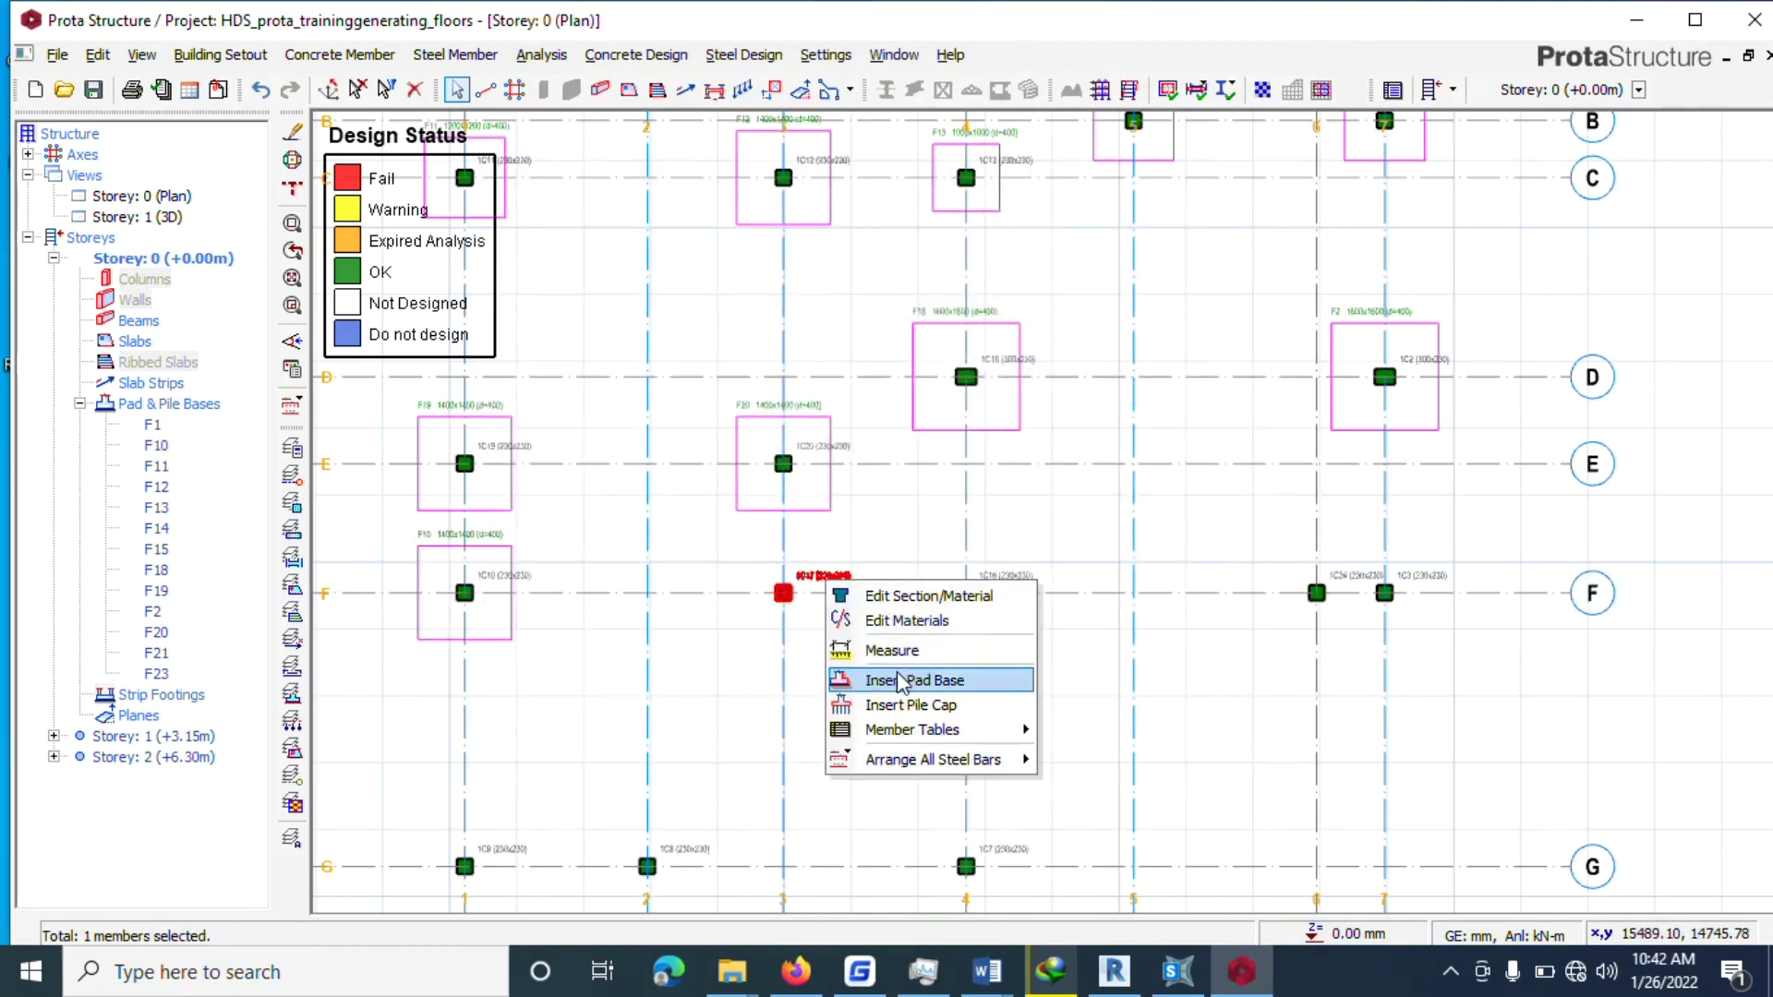
click(901, 680)
click(554, 263)
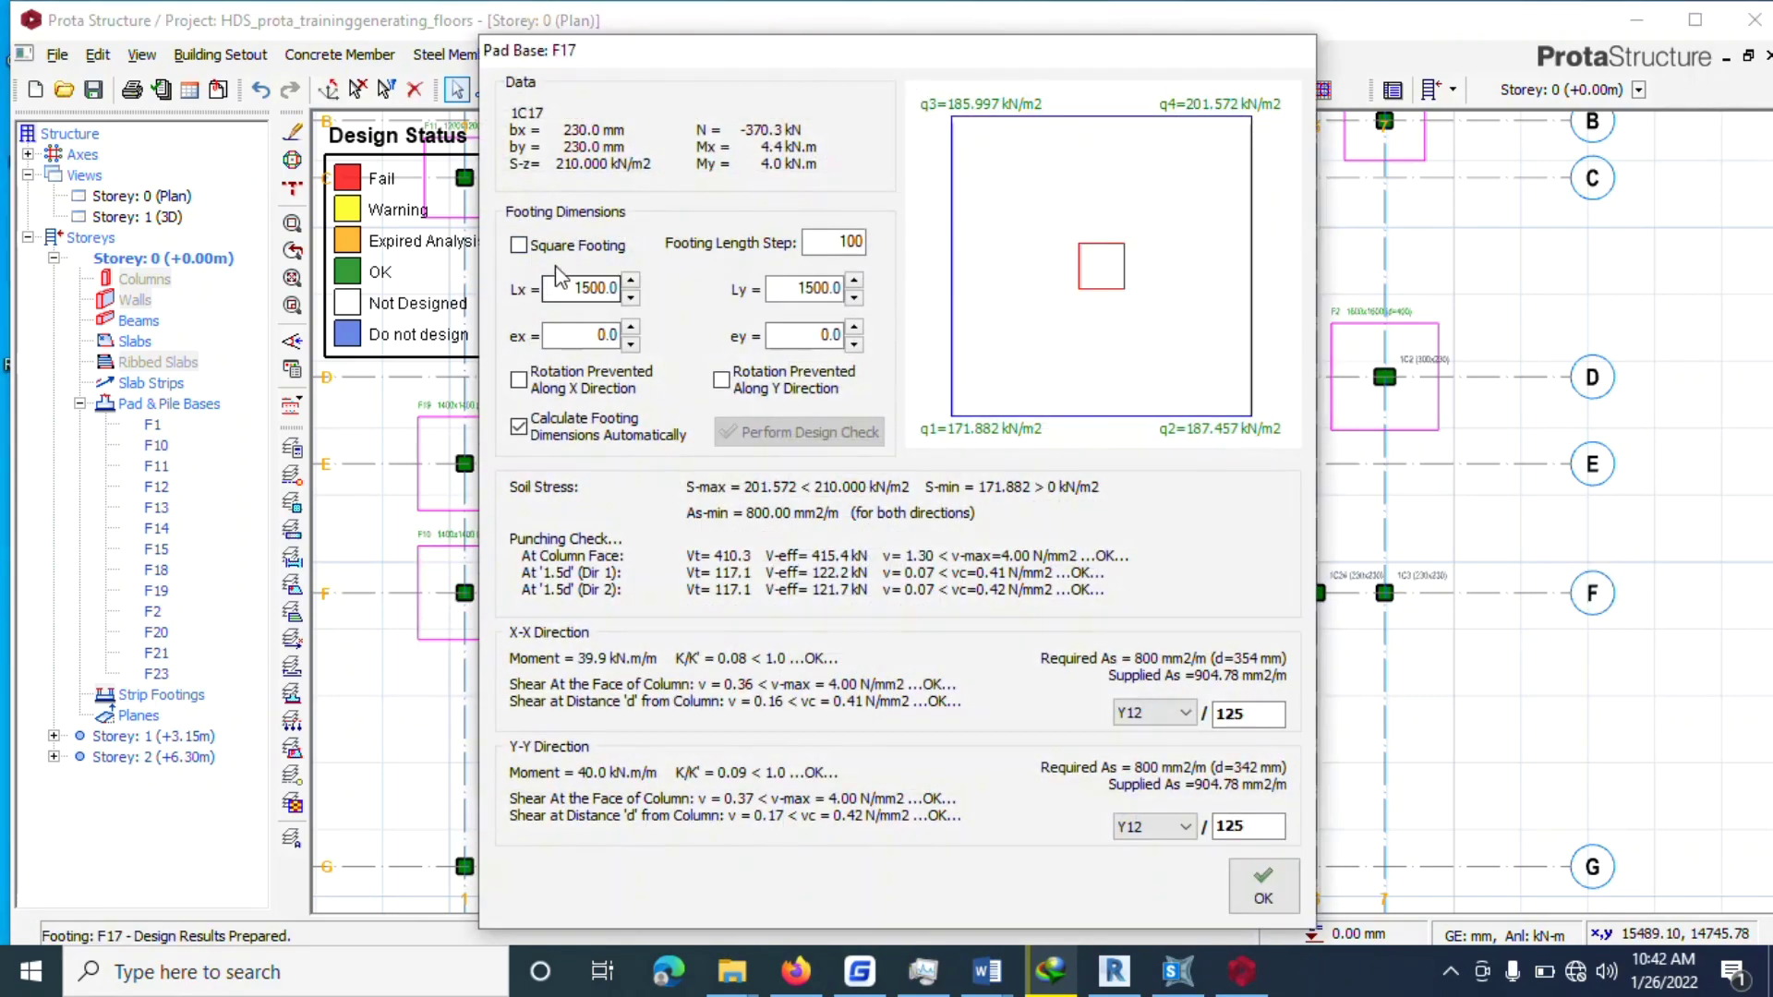
click(555, 249)
click(631, 281)
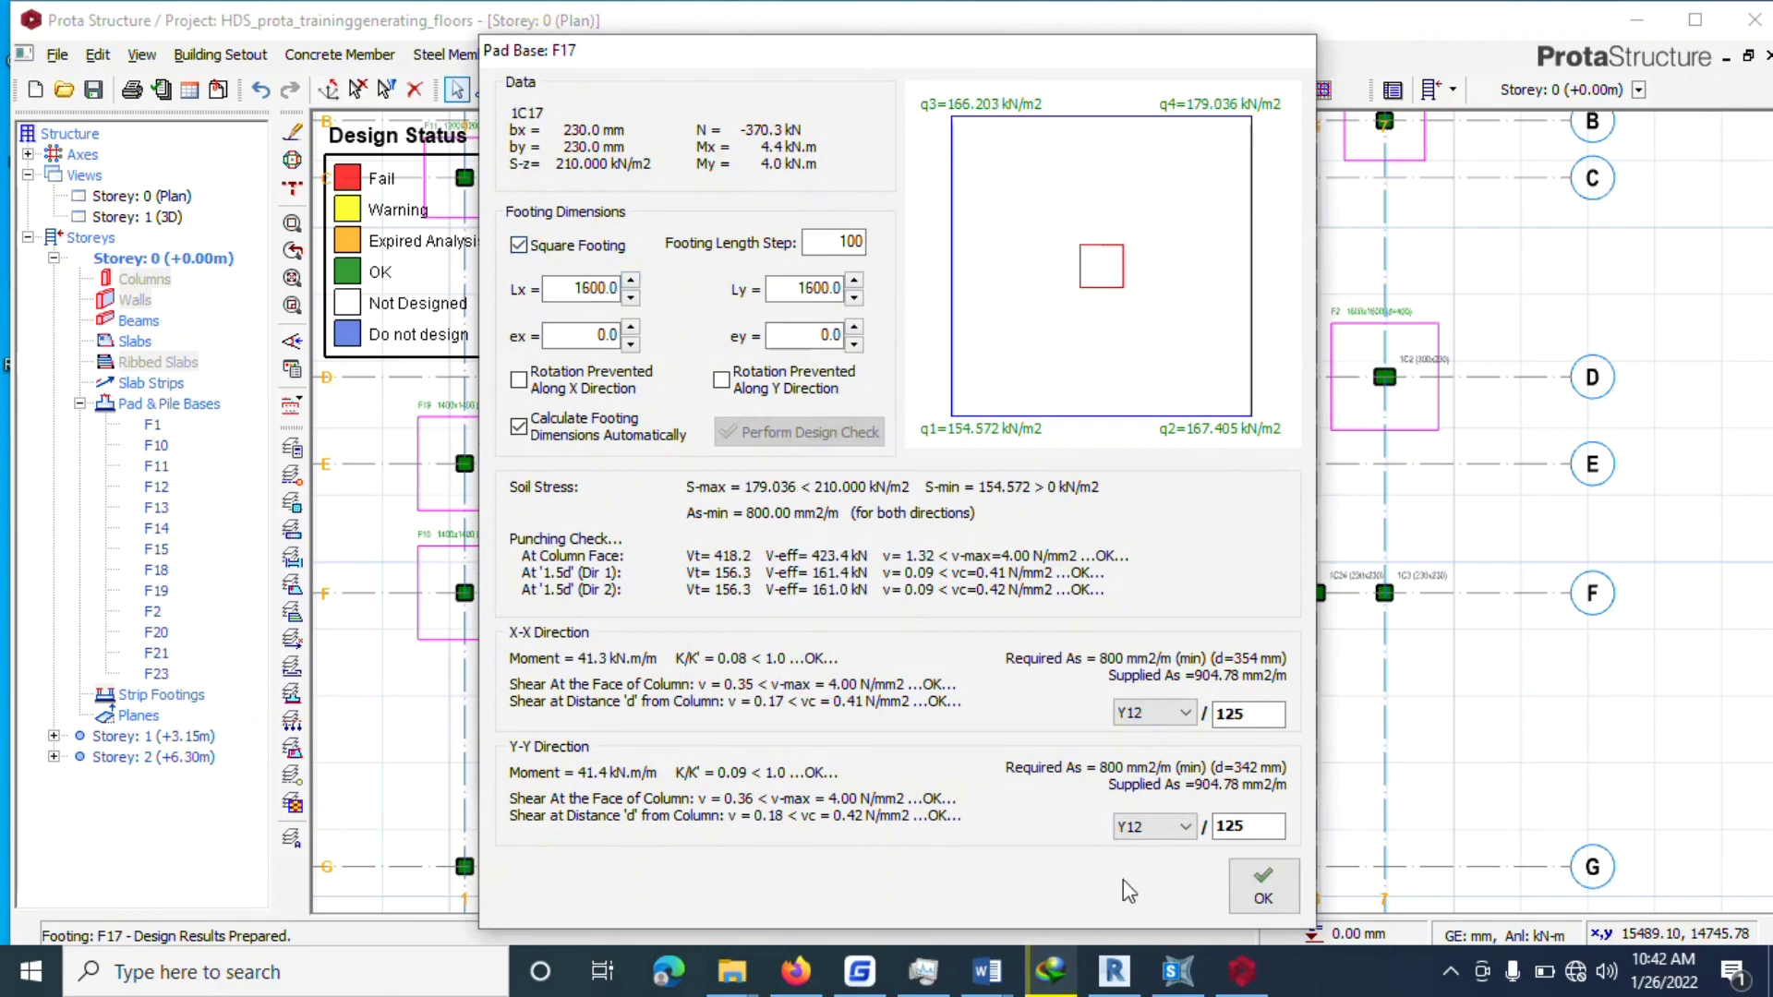
click(1263, 885)
click(775, 252)
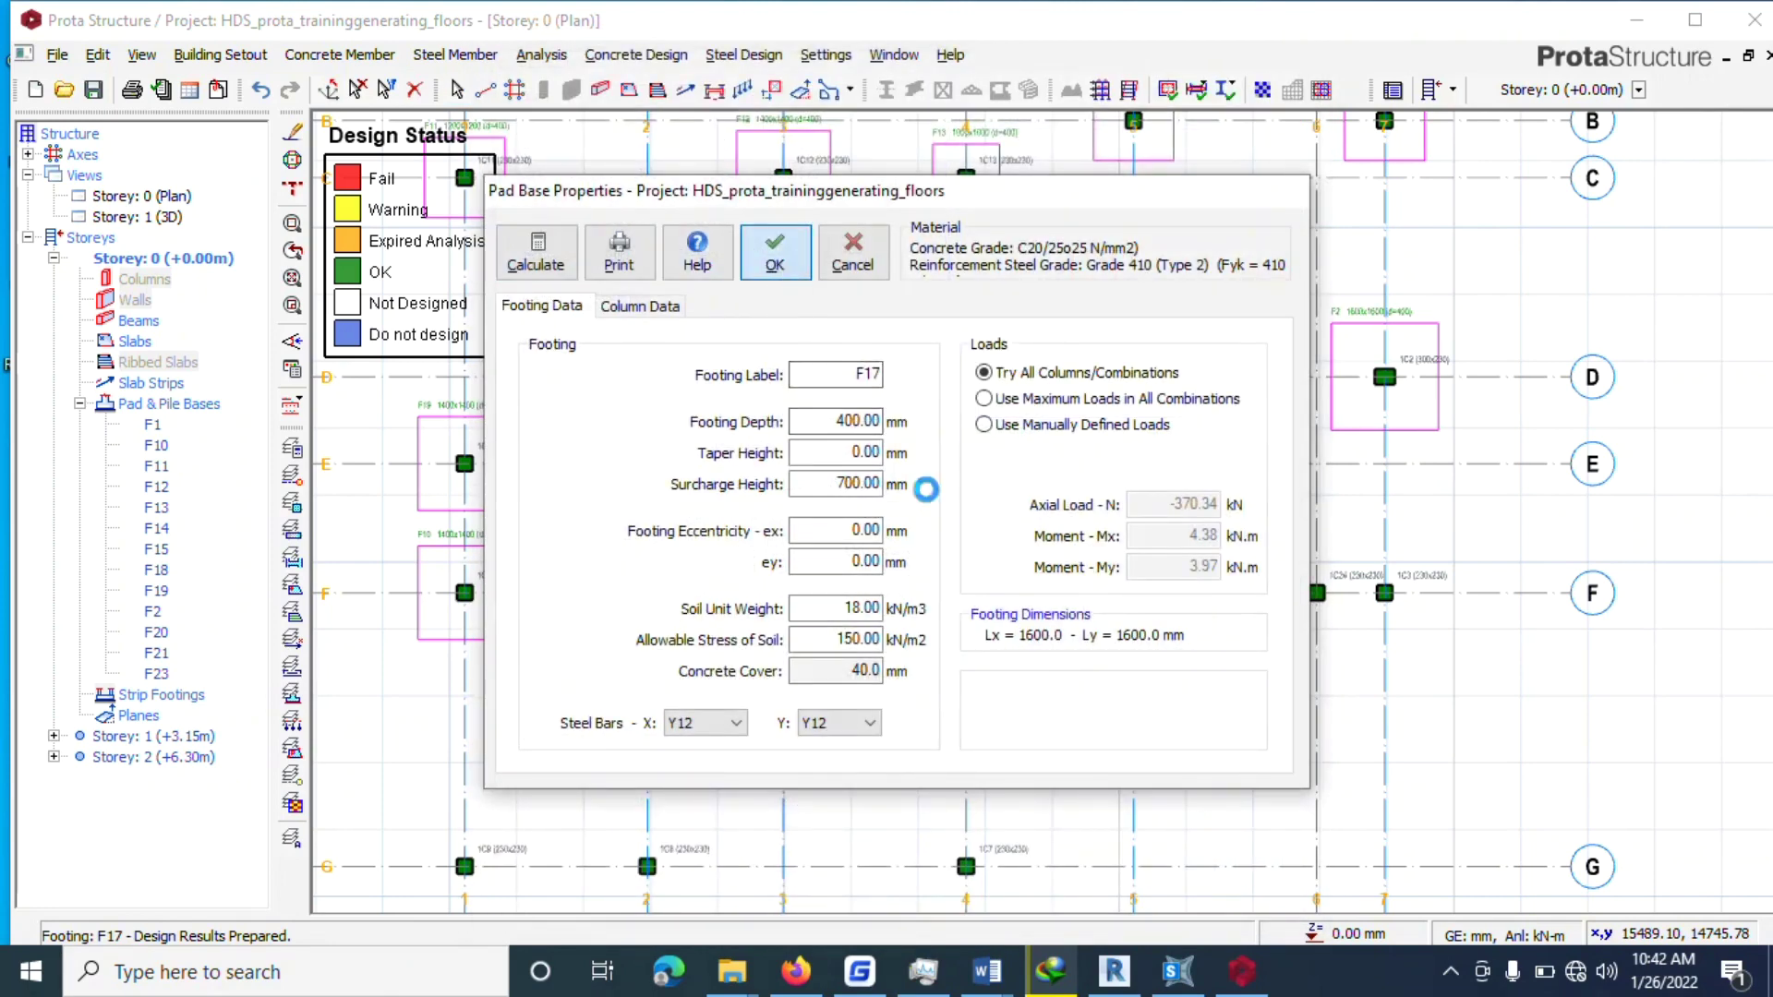
Insert a calculated pad base under column 1C16 at axes F/4, with the Square Footing option enabled.
click(1007, 578)
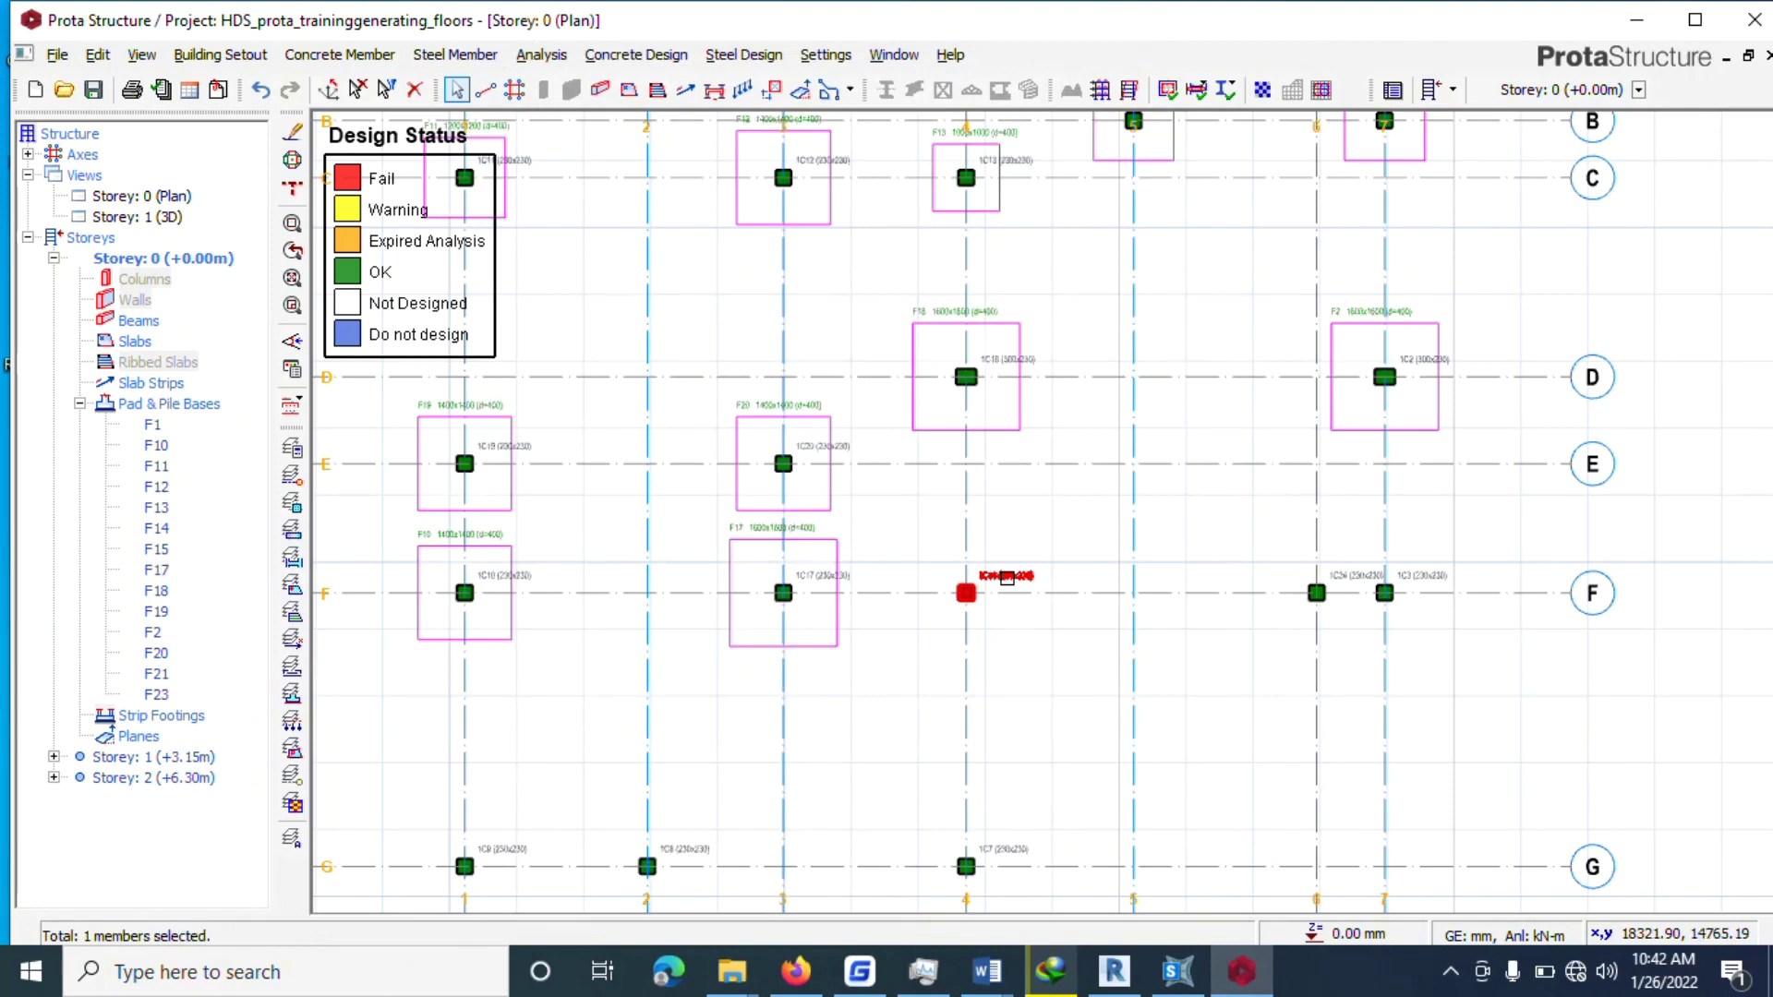
right_click(1006, 579)
click(1073, 688)
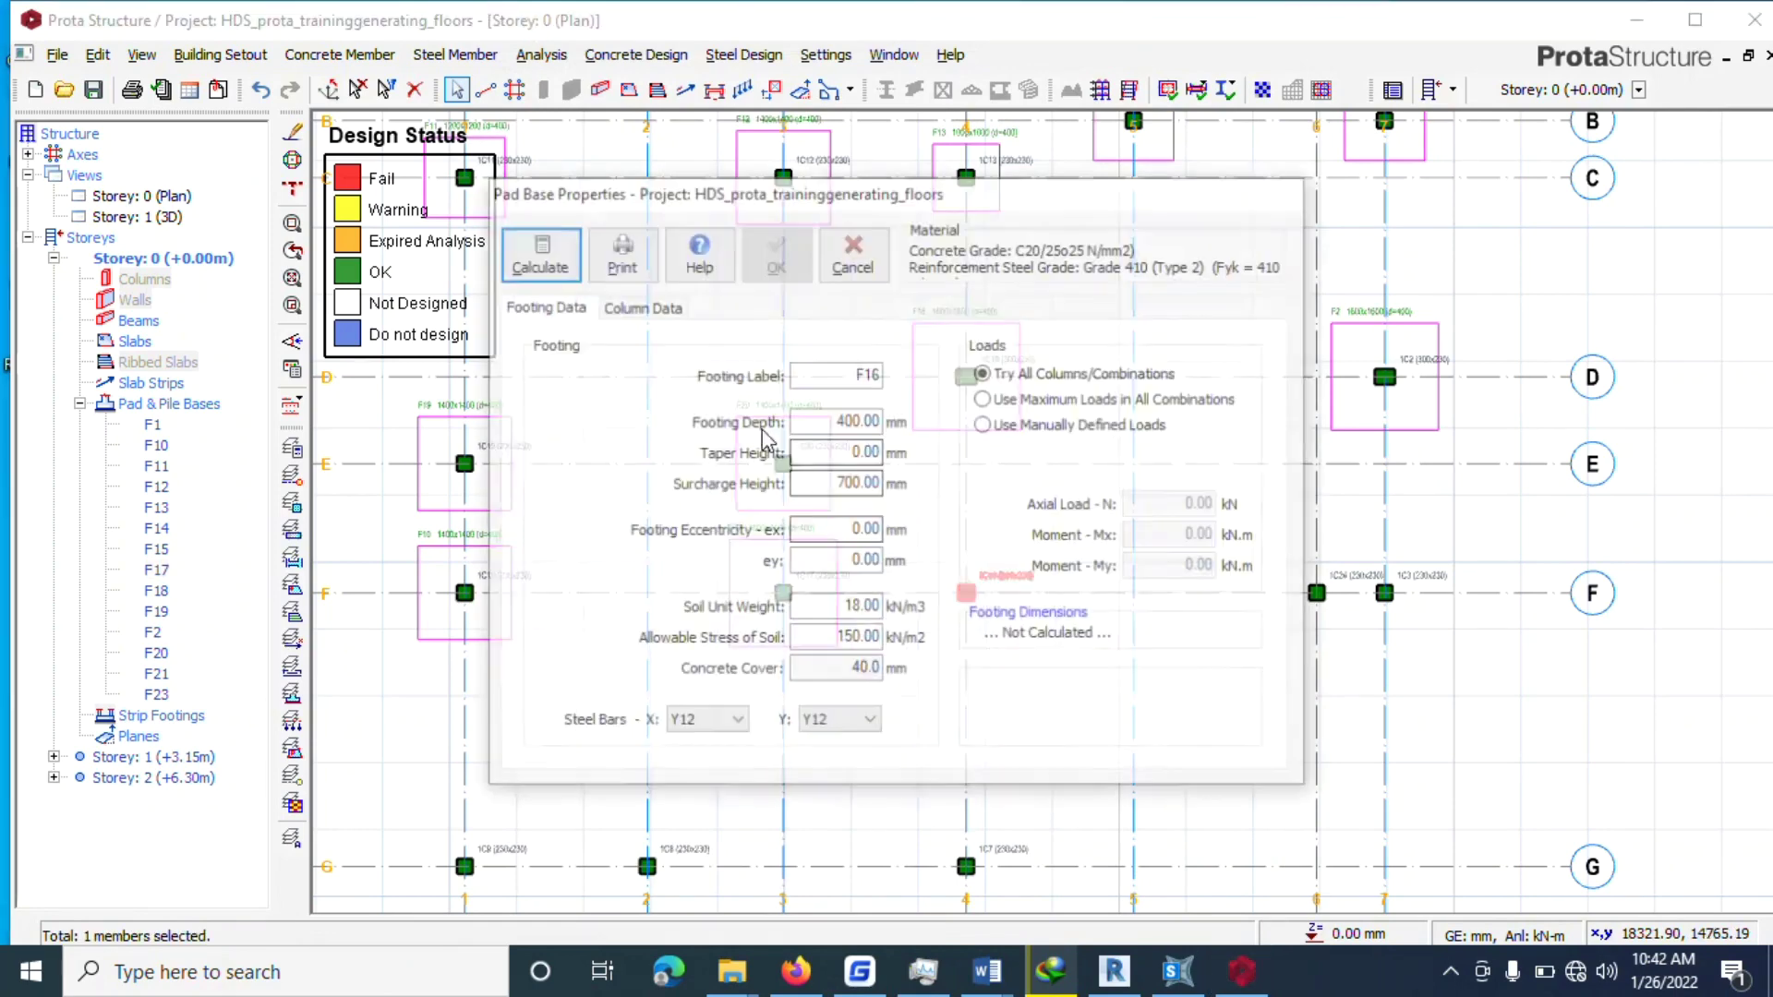
click(565, 260)
click(570, 247)
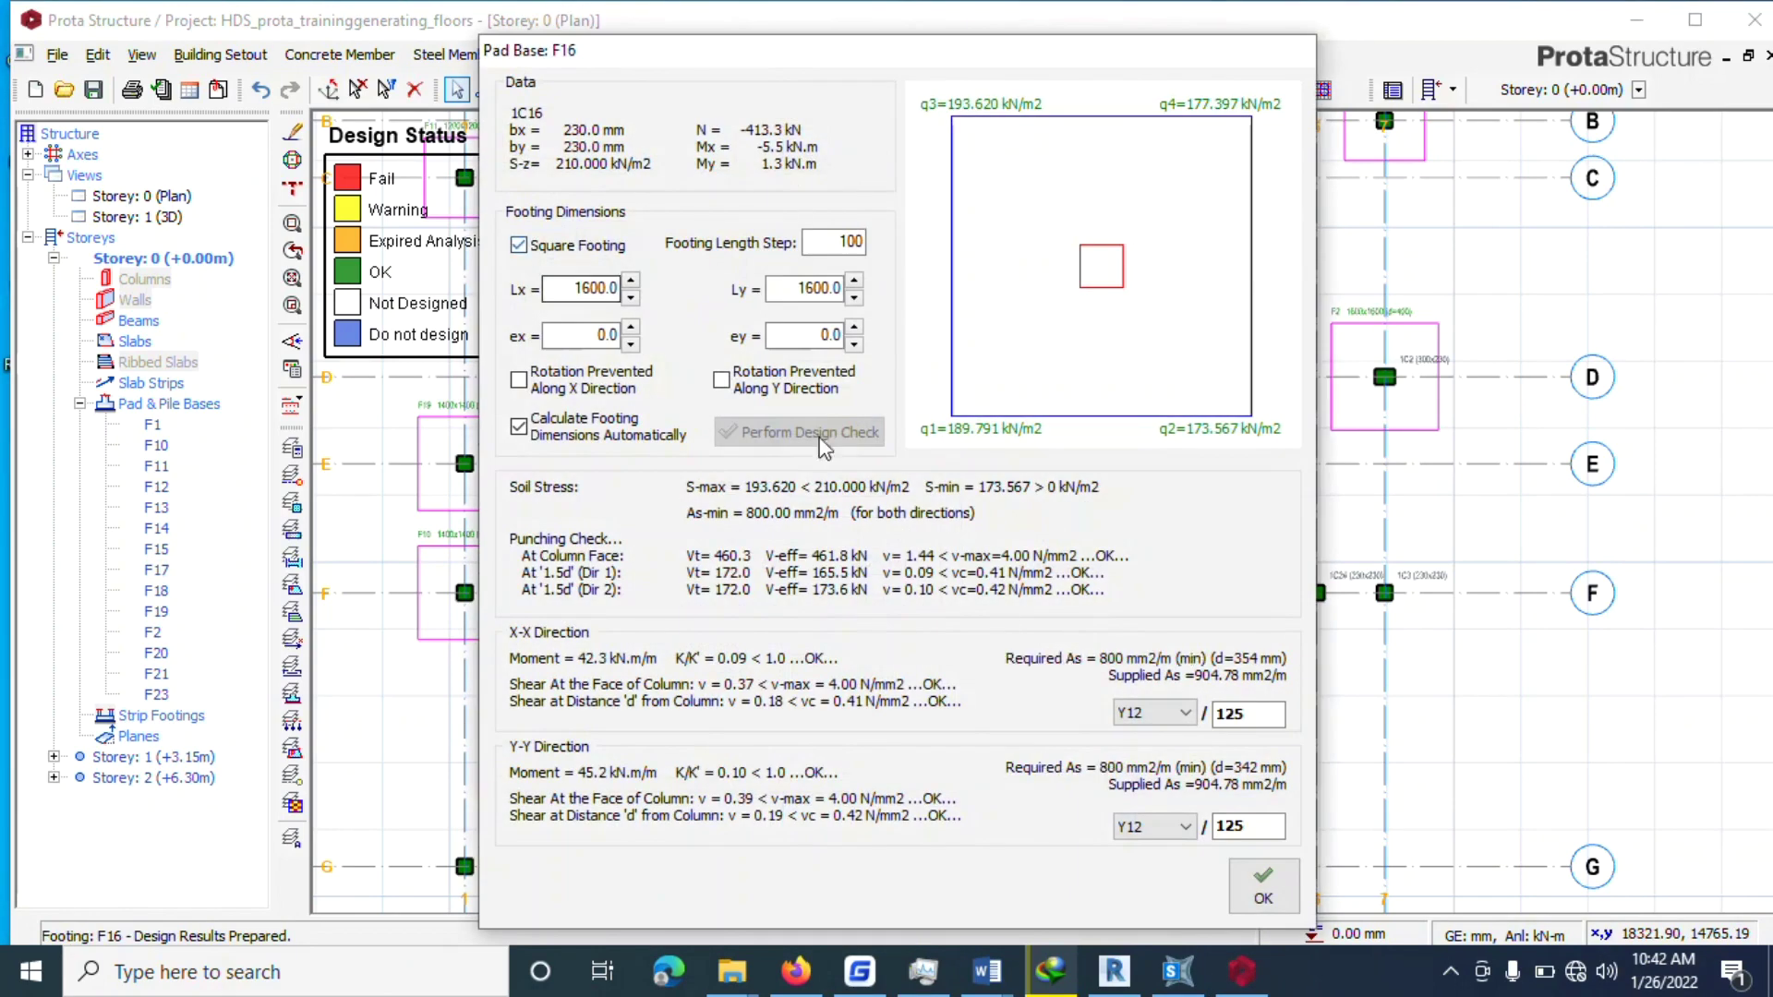
click(1238, 888)
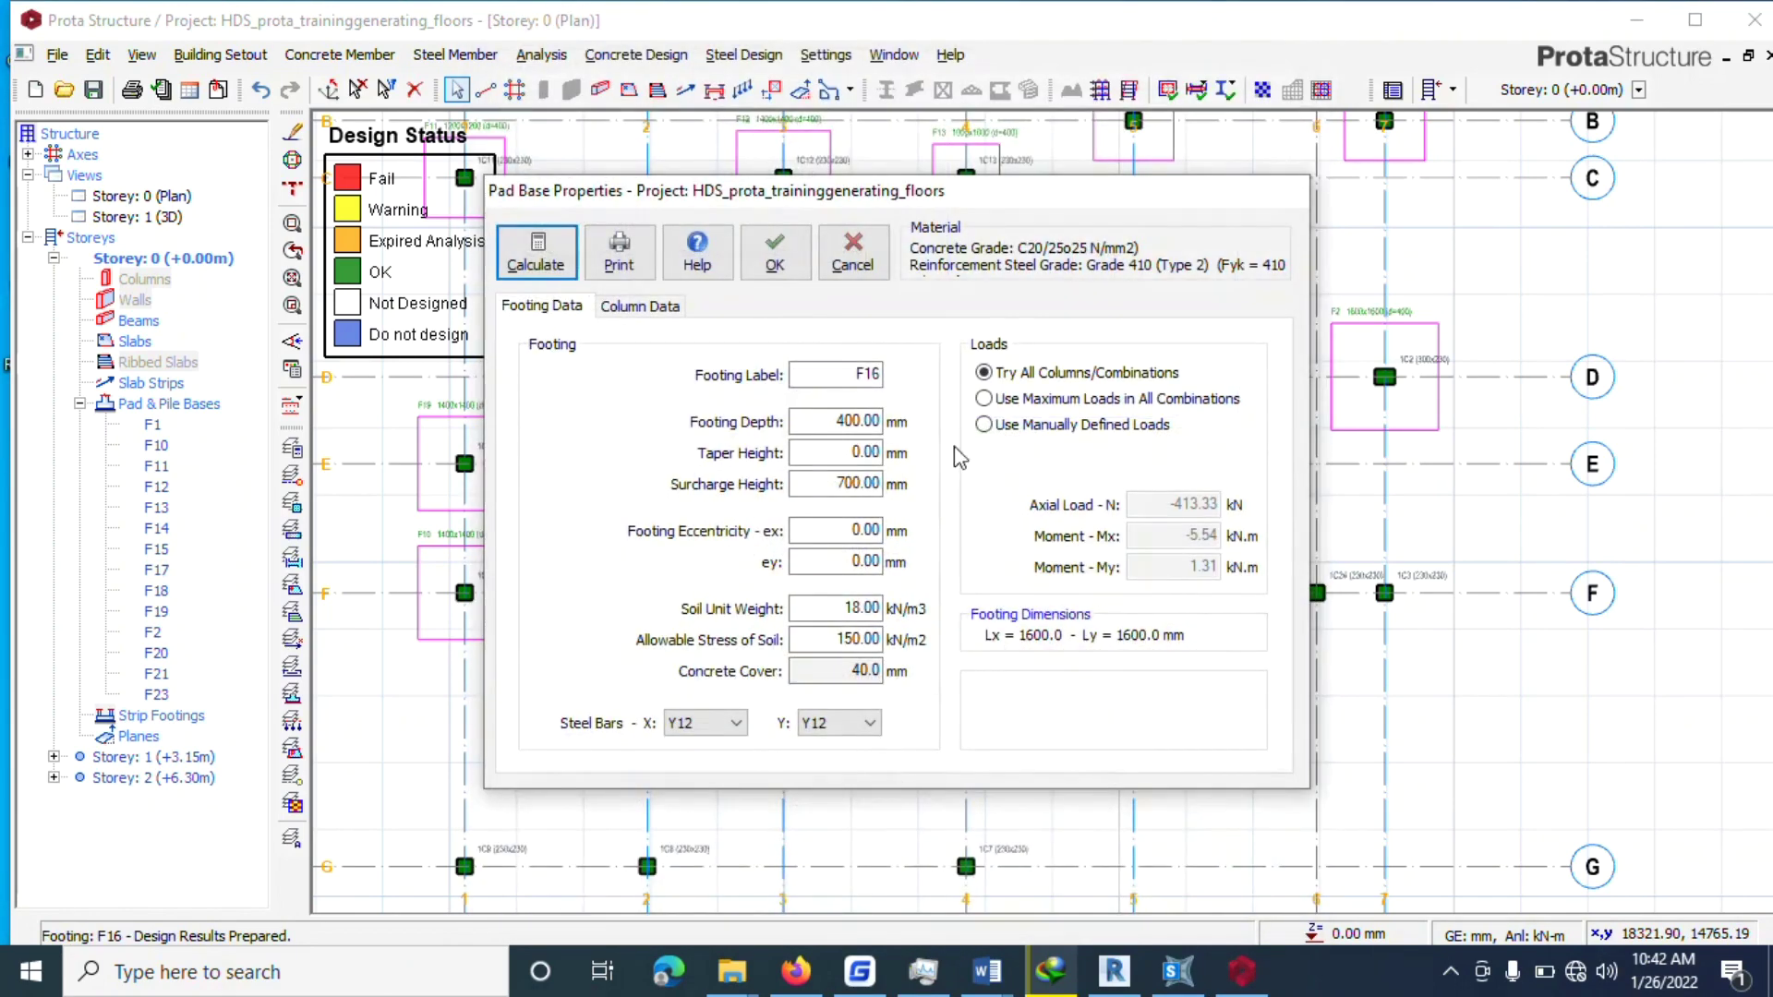
click(776, 266)
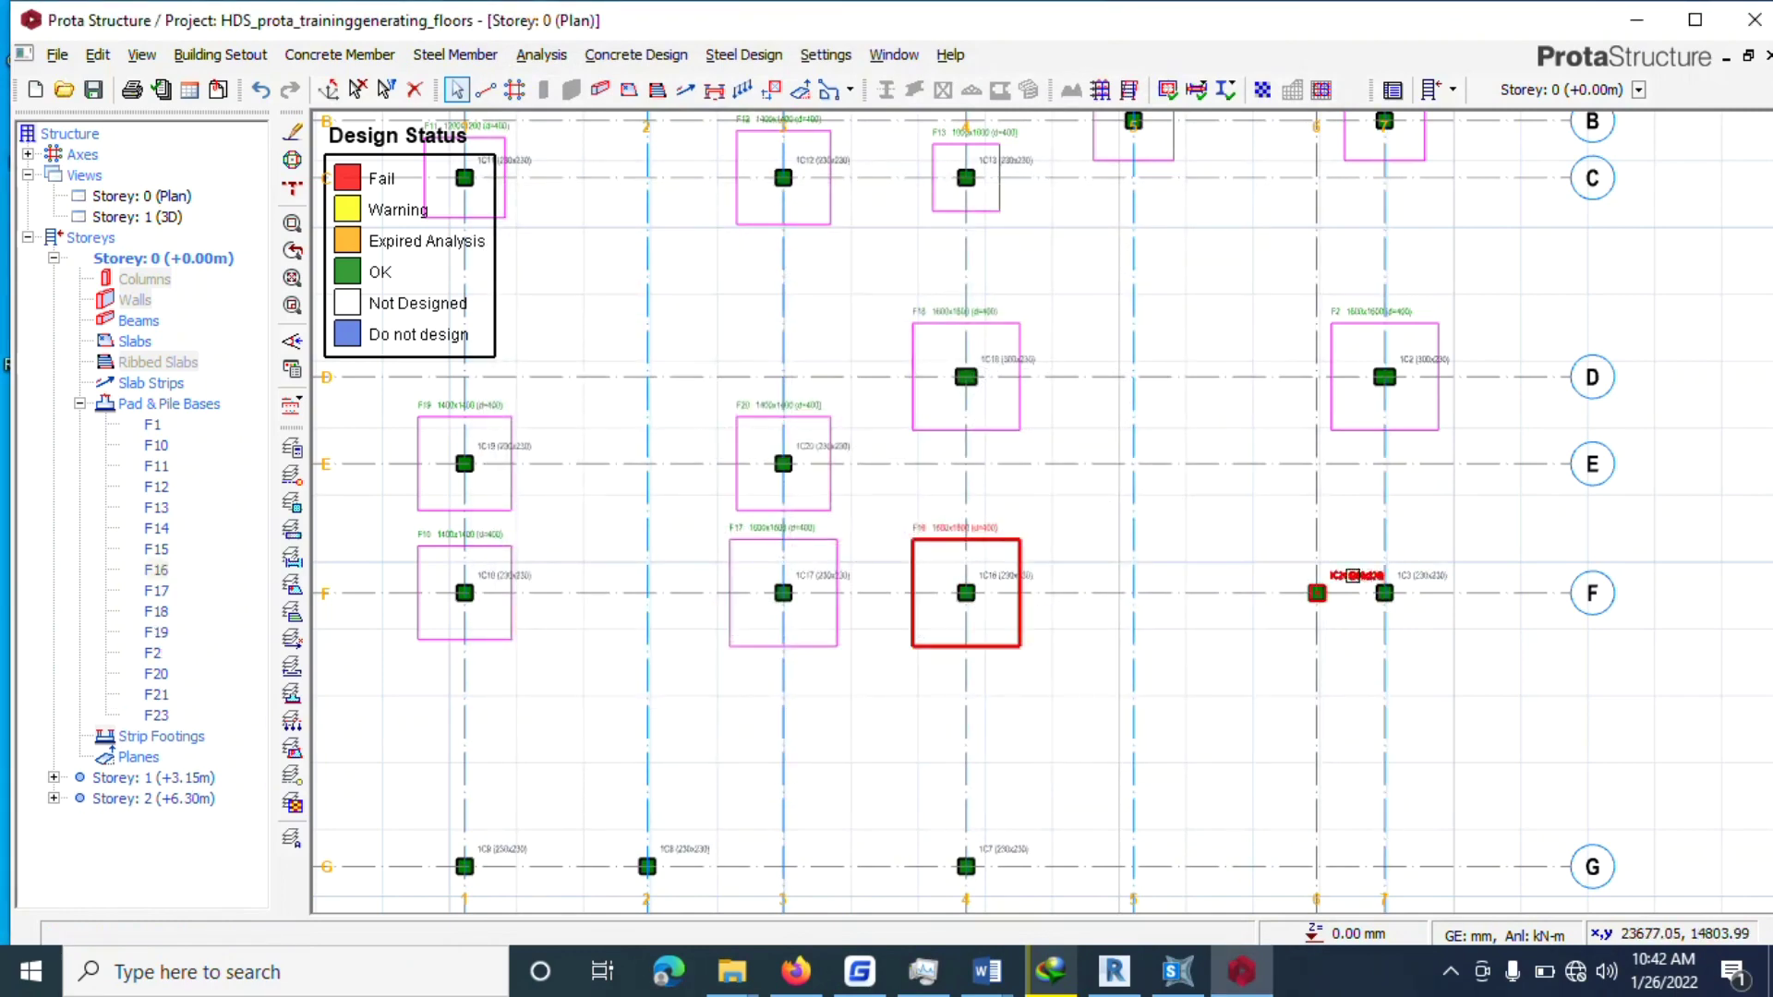
Combine columns 1C24 and 1C3 at axes F/6 and F/7 for shared foundation design.
drag(1200, 487, 1539, 674)
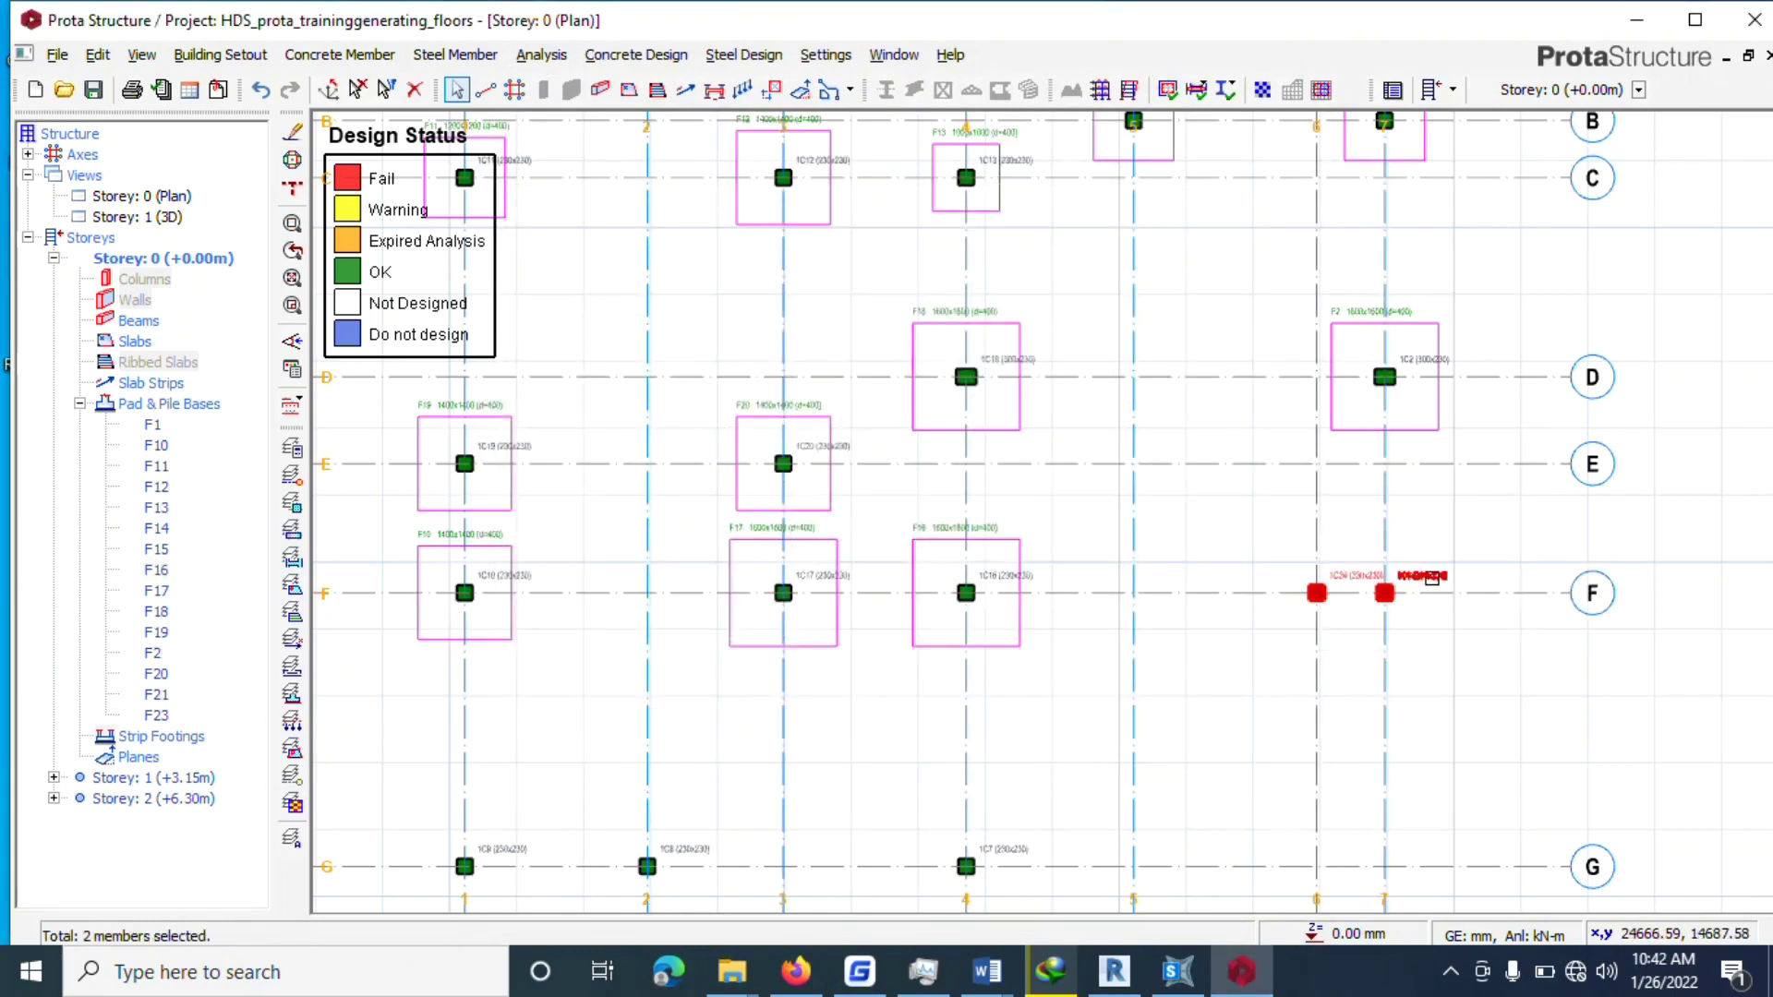
scroll(1440, 582, up, 1)
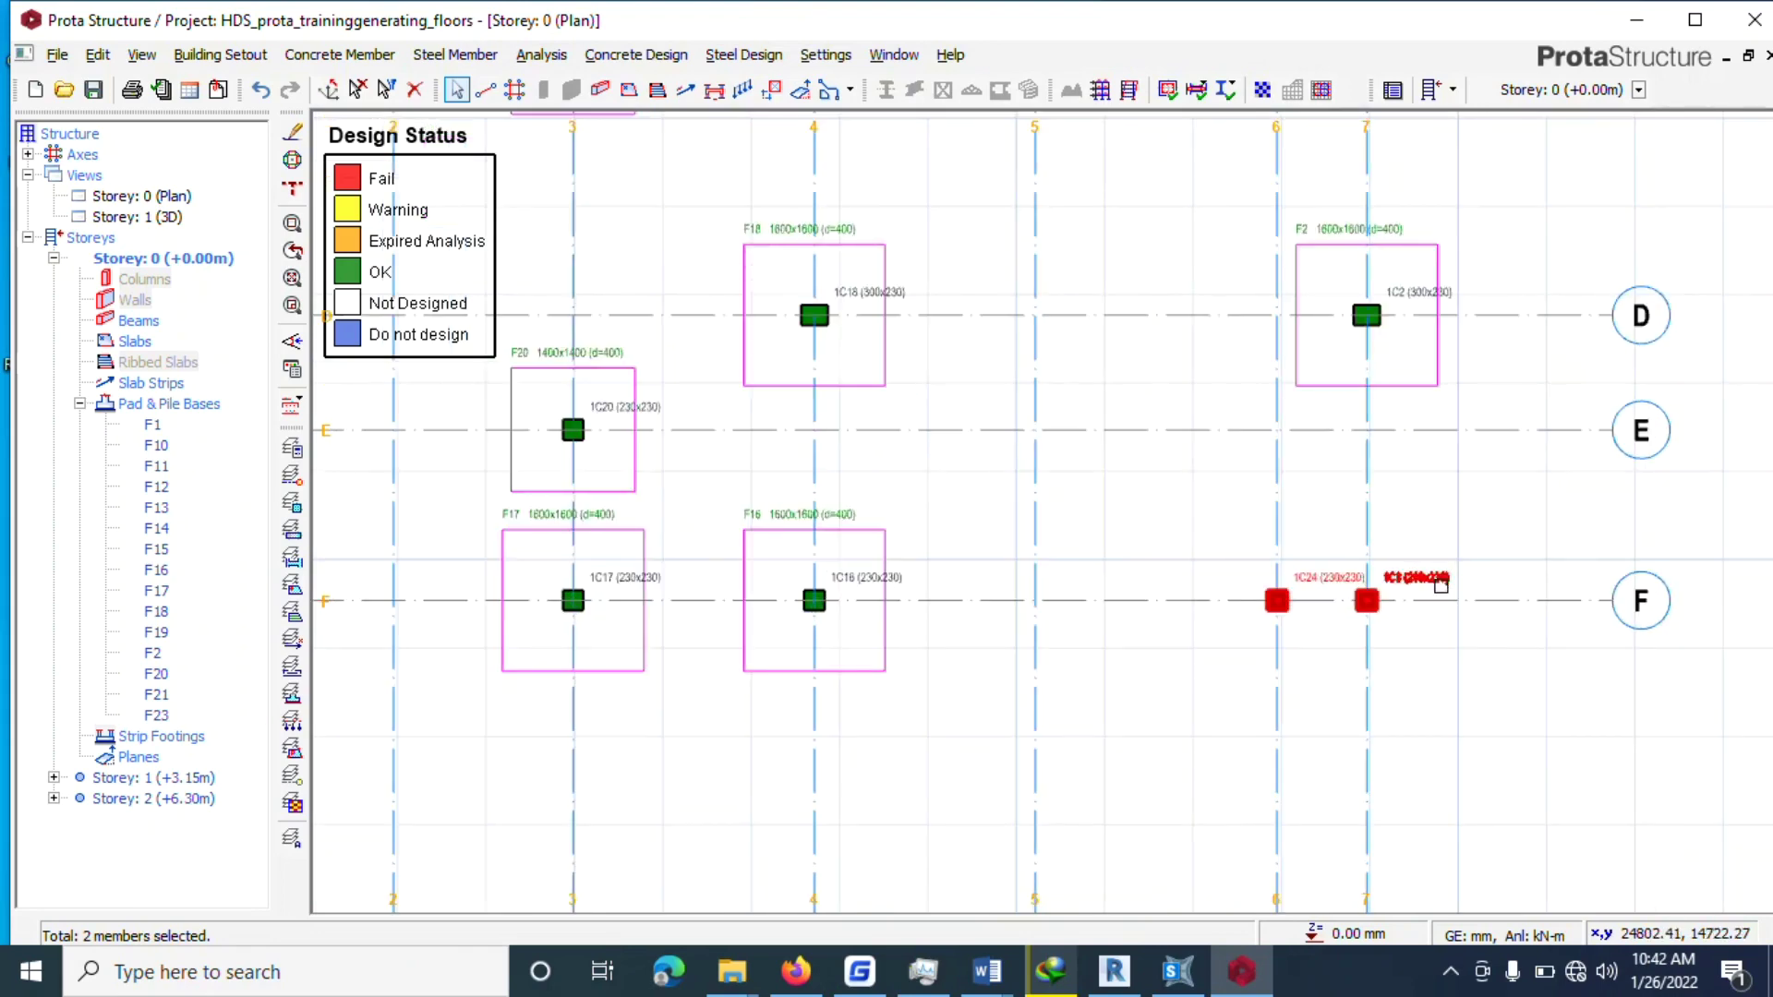
scroll(1441, 585, down, 1)
right_click(1386, 574)
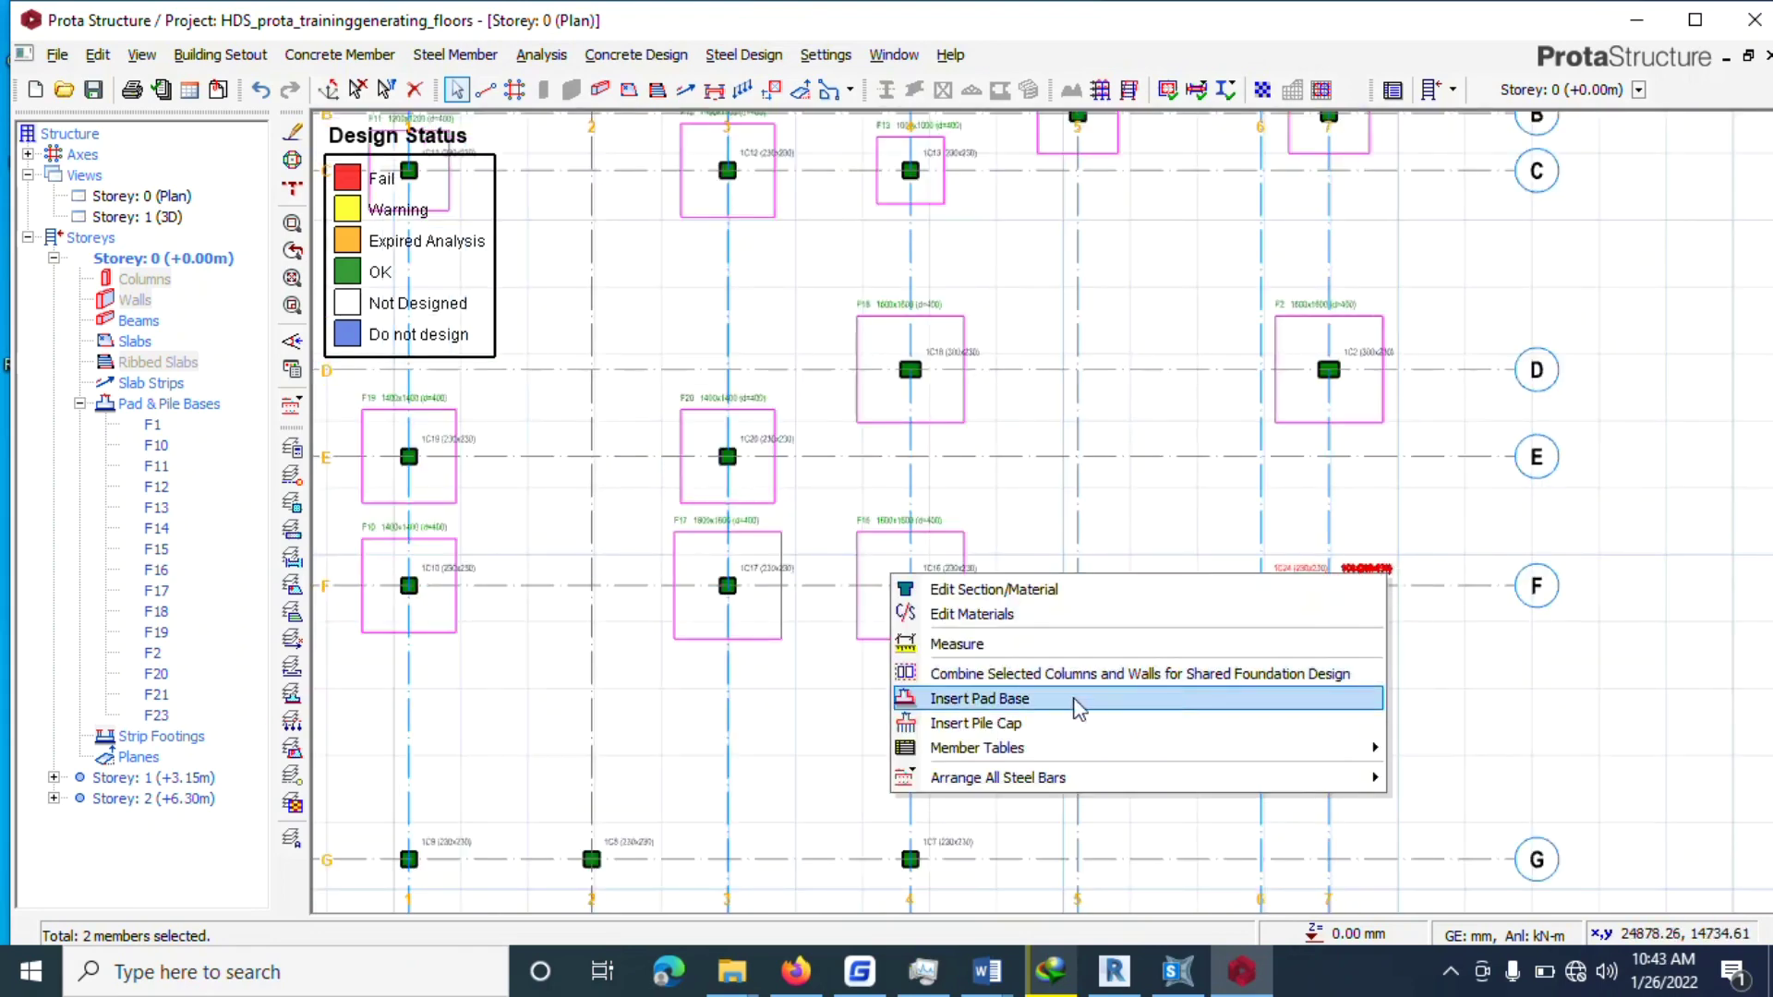
click(1021, 674)
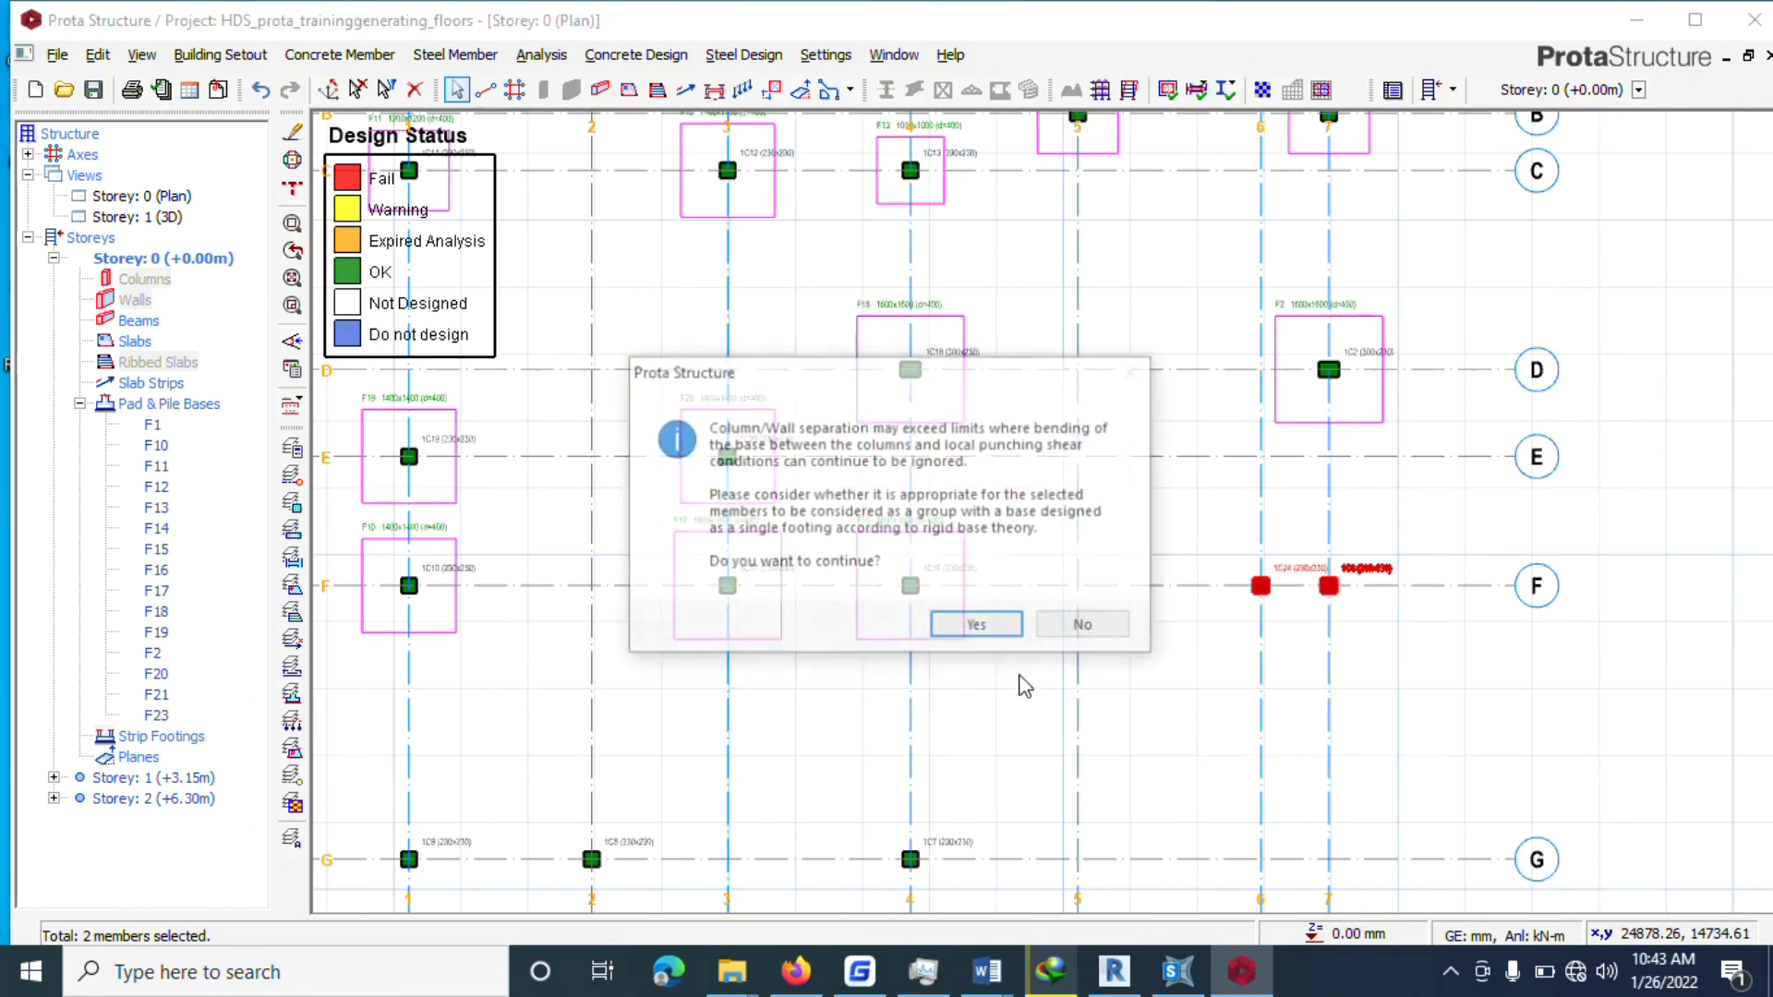
click(977, 626)
Insert a calculated pad base under the combined columns 1C24 and 1C3, increasing its Ly dimension to 1600 mm.
right_click(1373, 569)
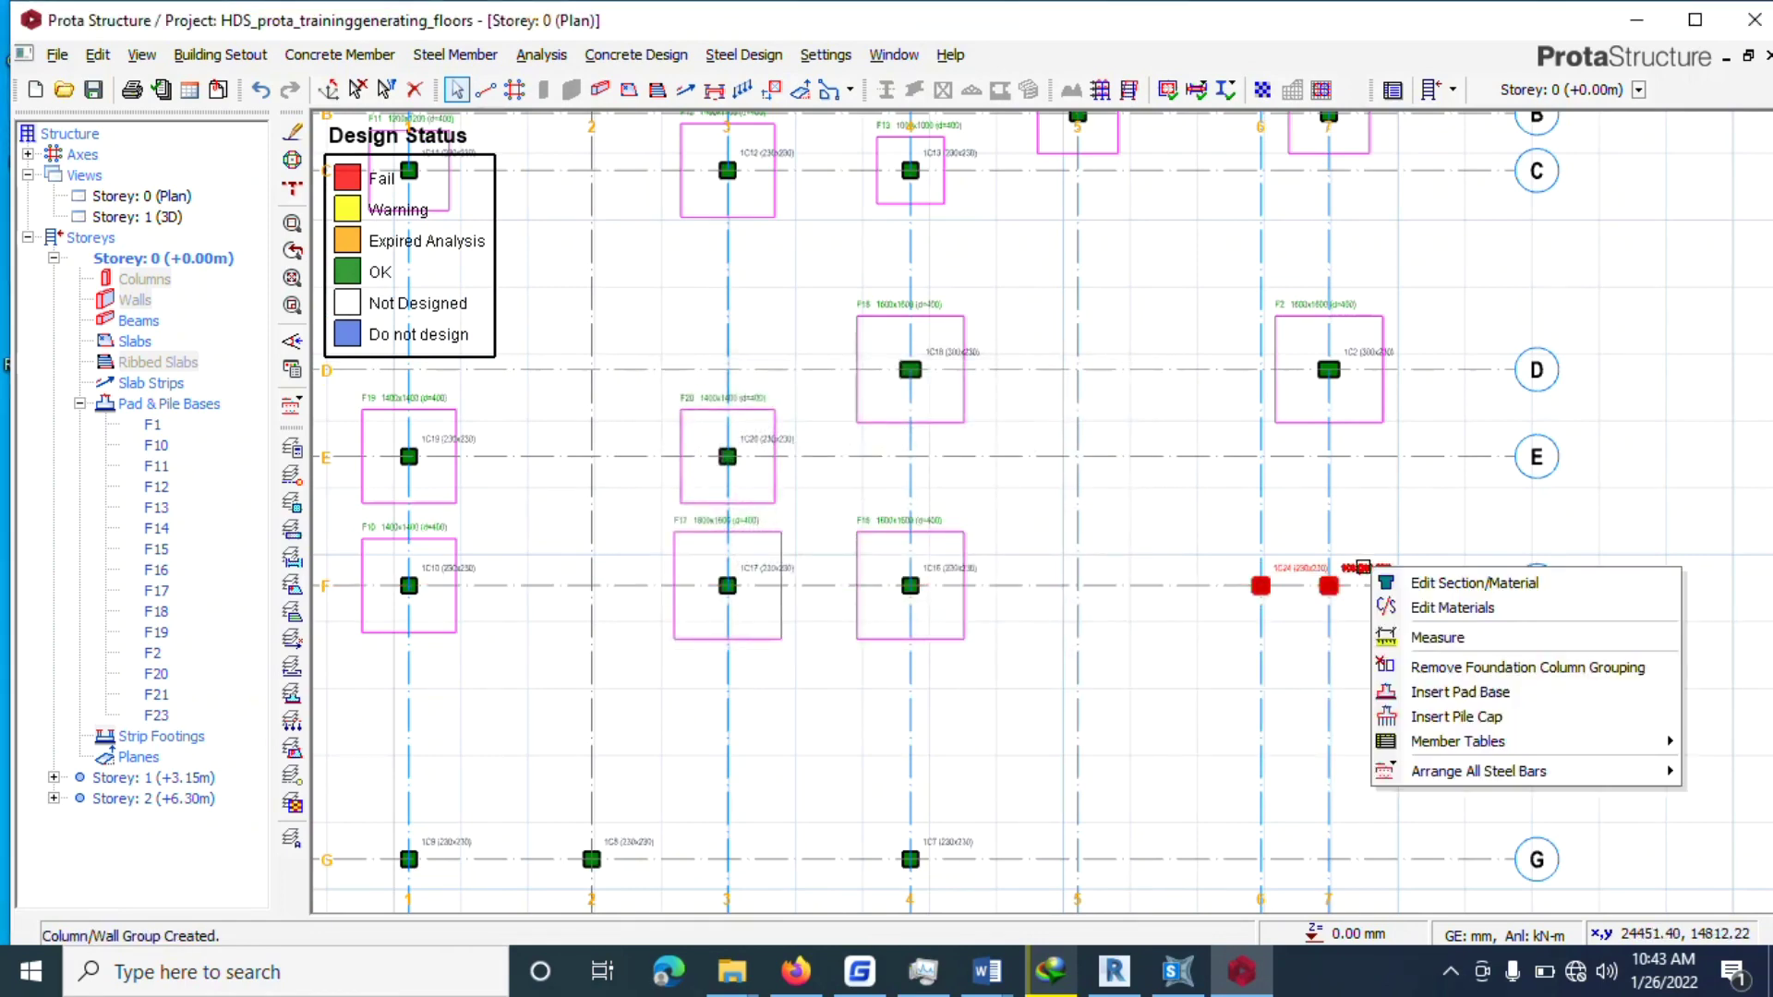
click(1399, 694)
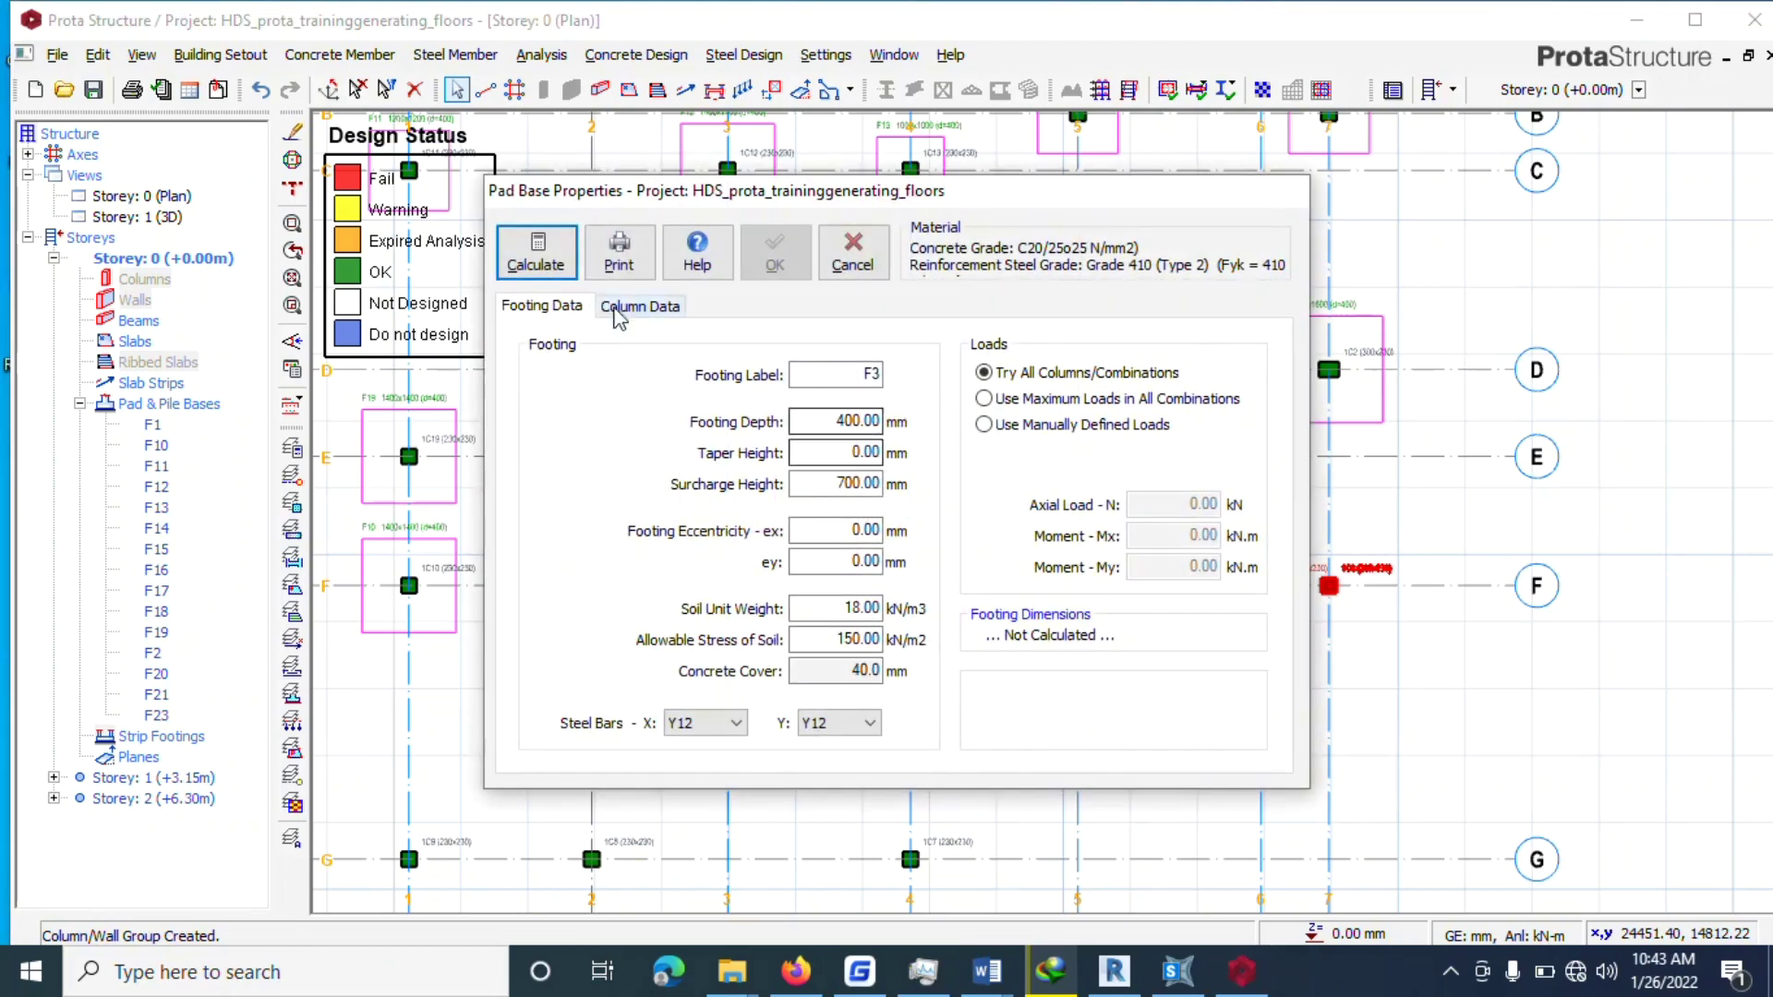
click(550, 273)
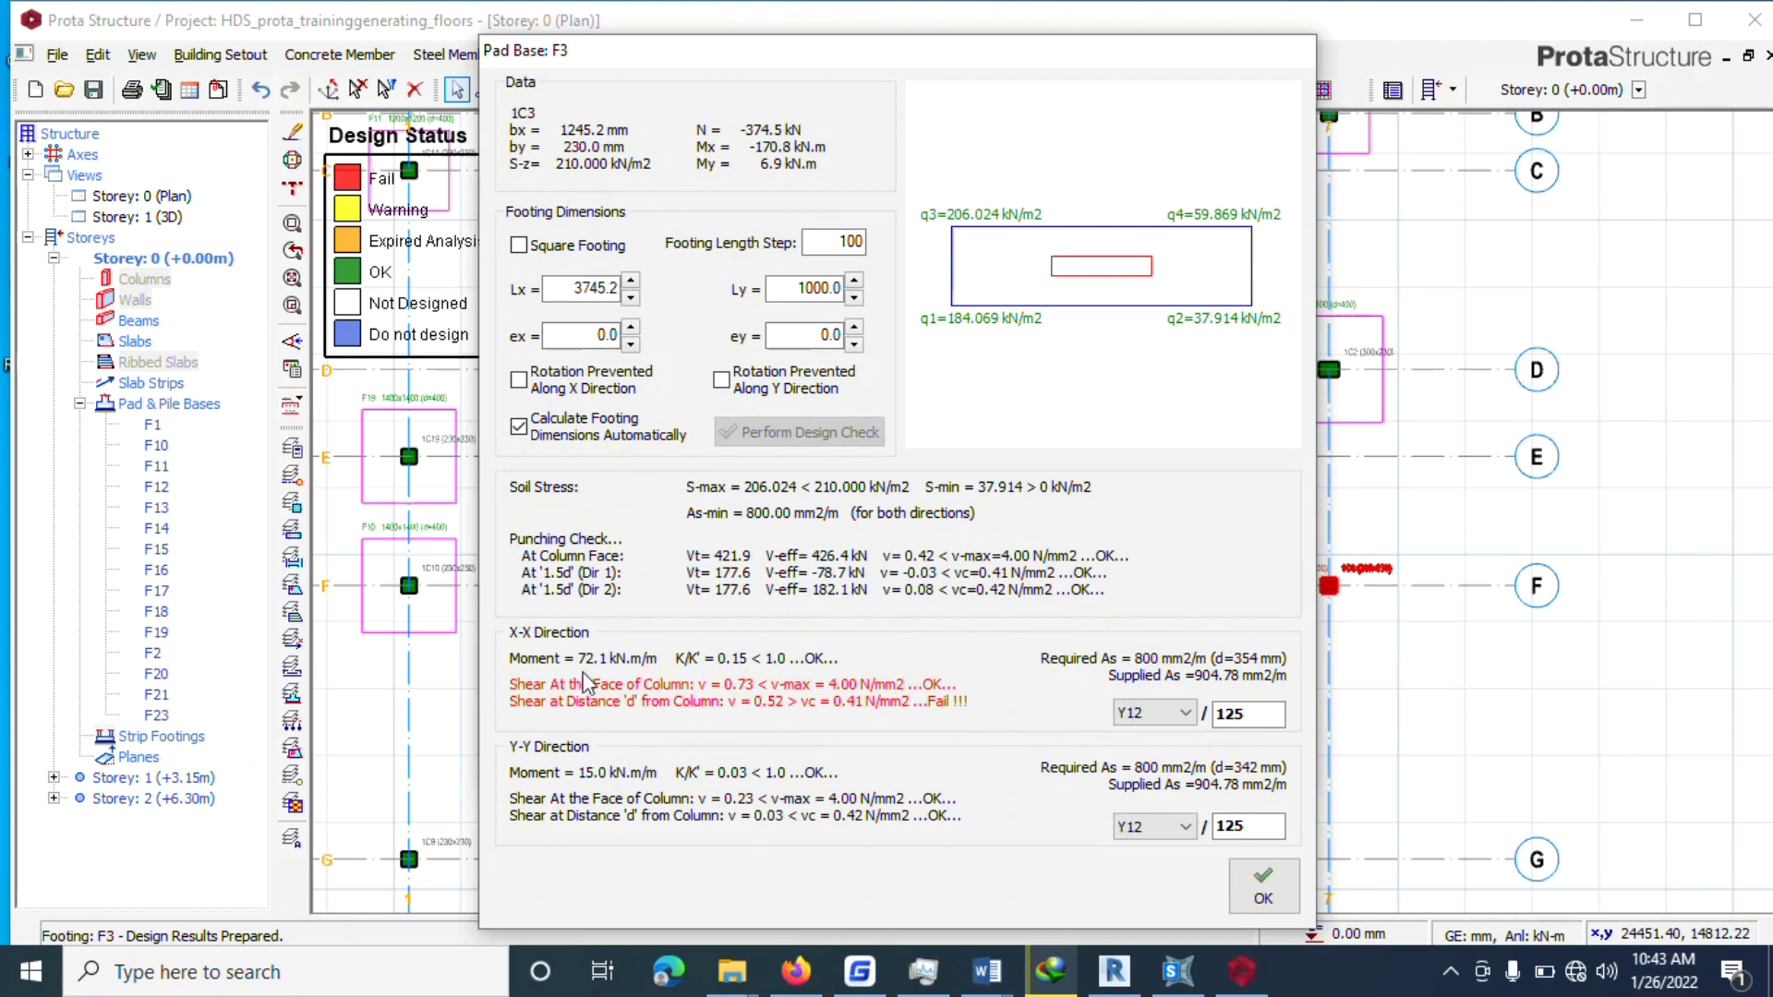
click(854, 283)
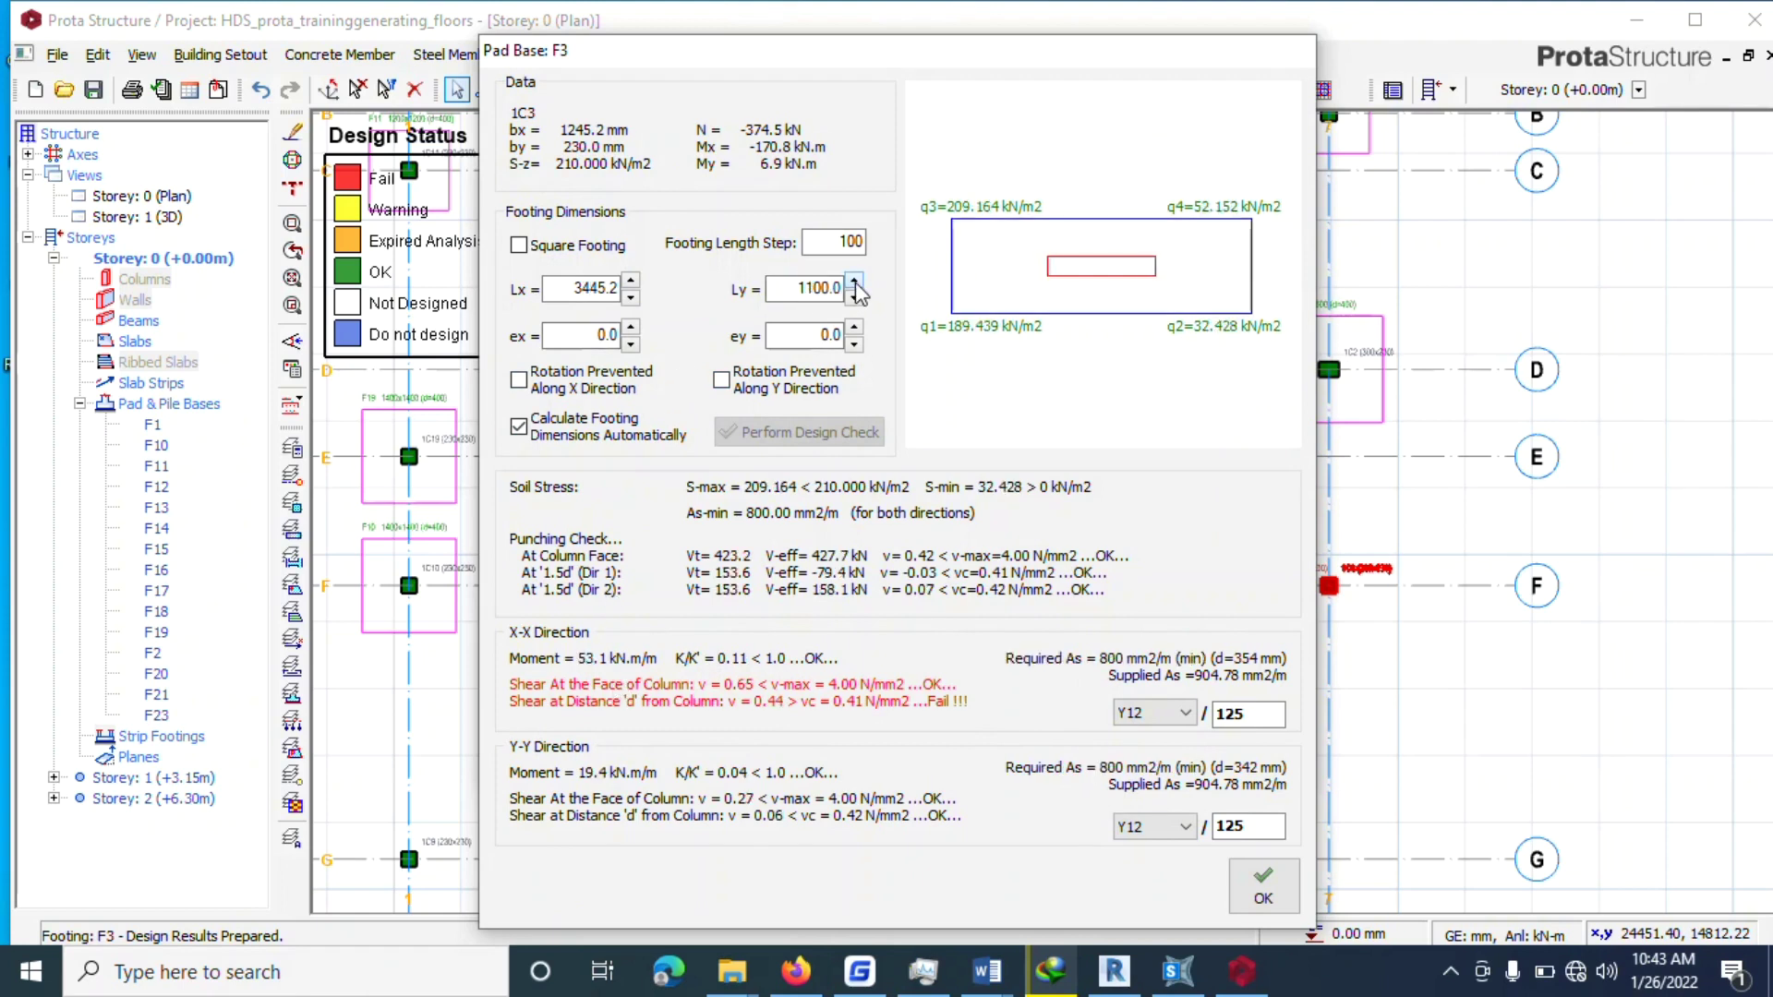
click(854, 283)
click(854, 282)
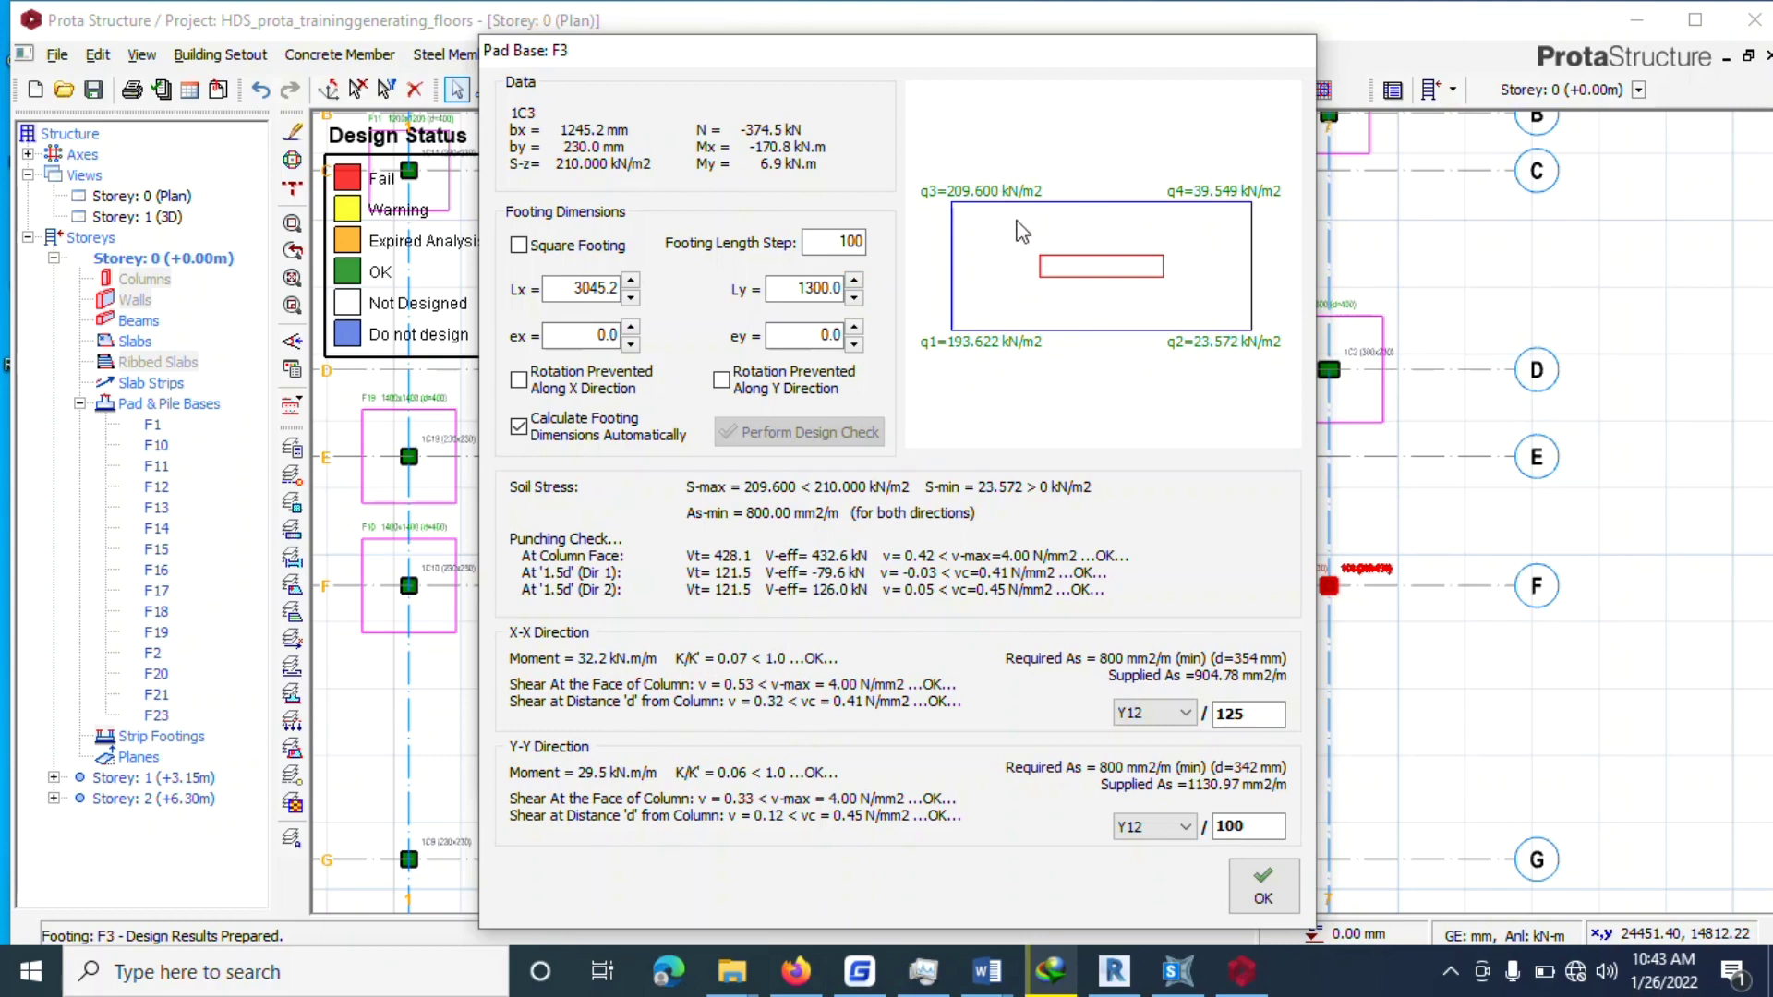
click(855, 281)
click(856, 280)
click(855, 280)
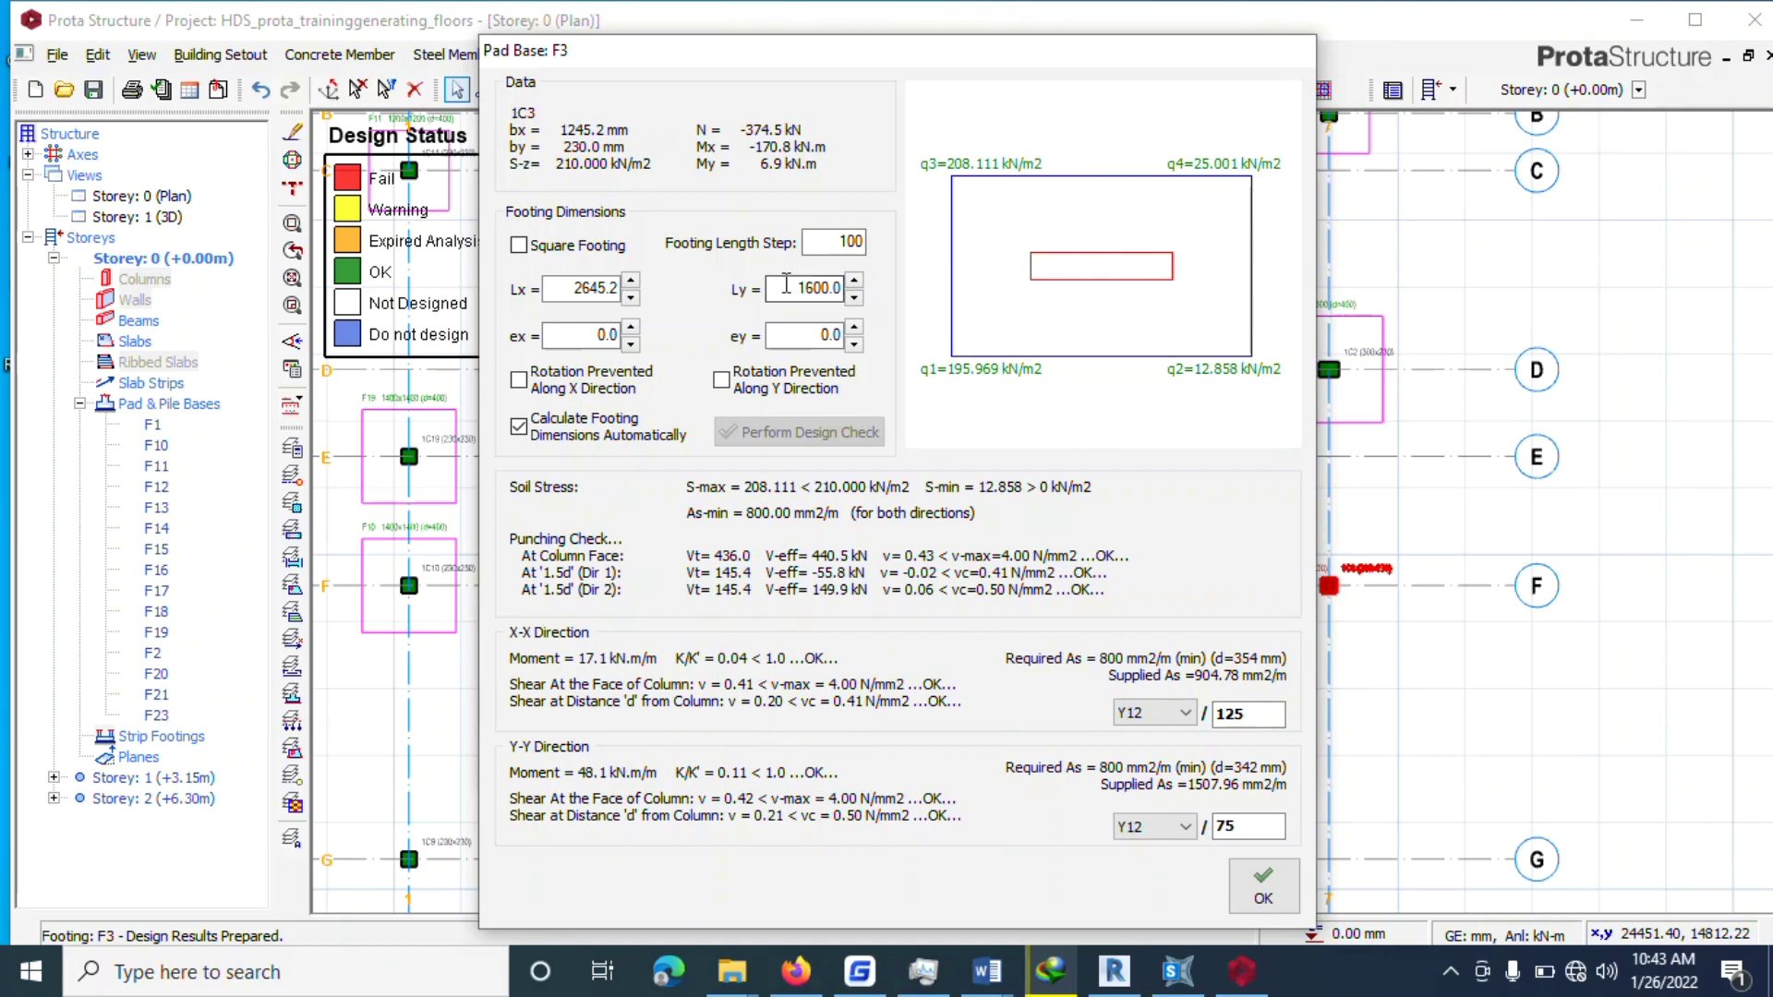
click(603, 289)
click(1262, 885)
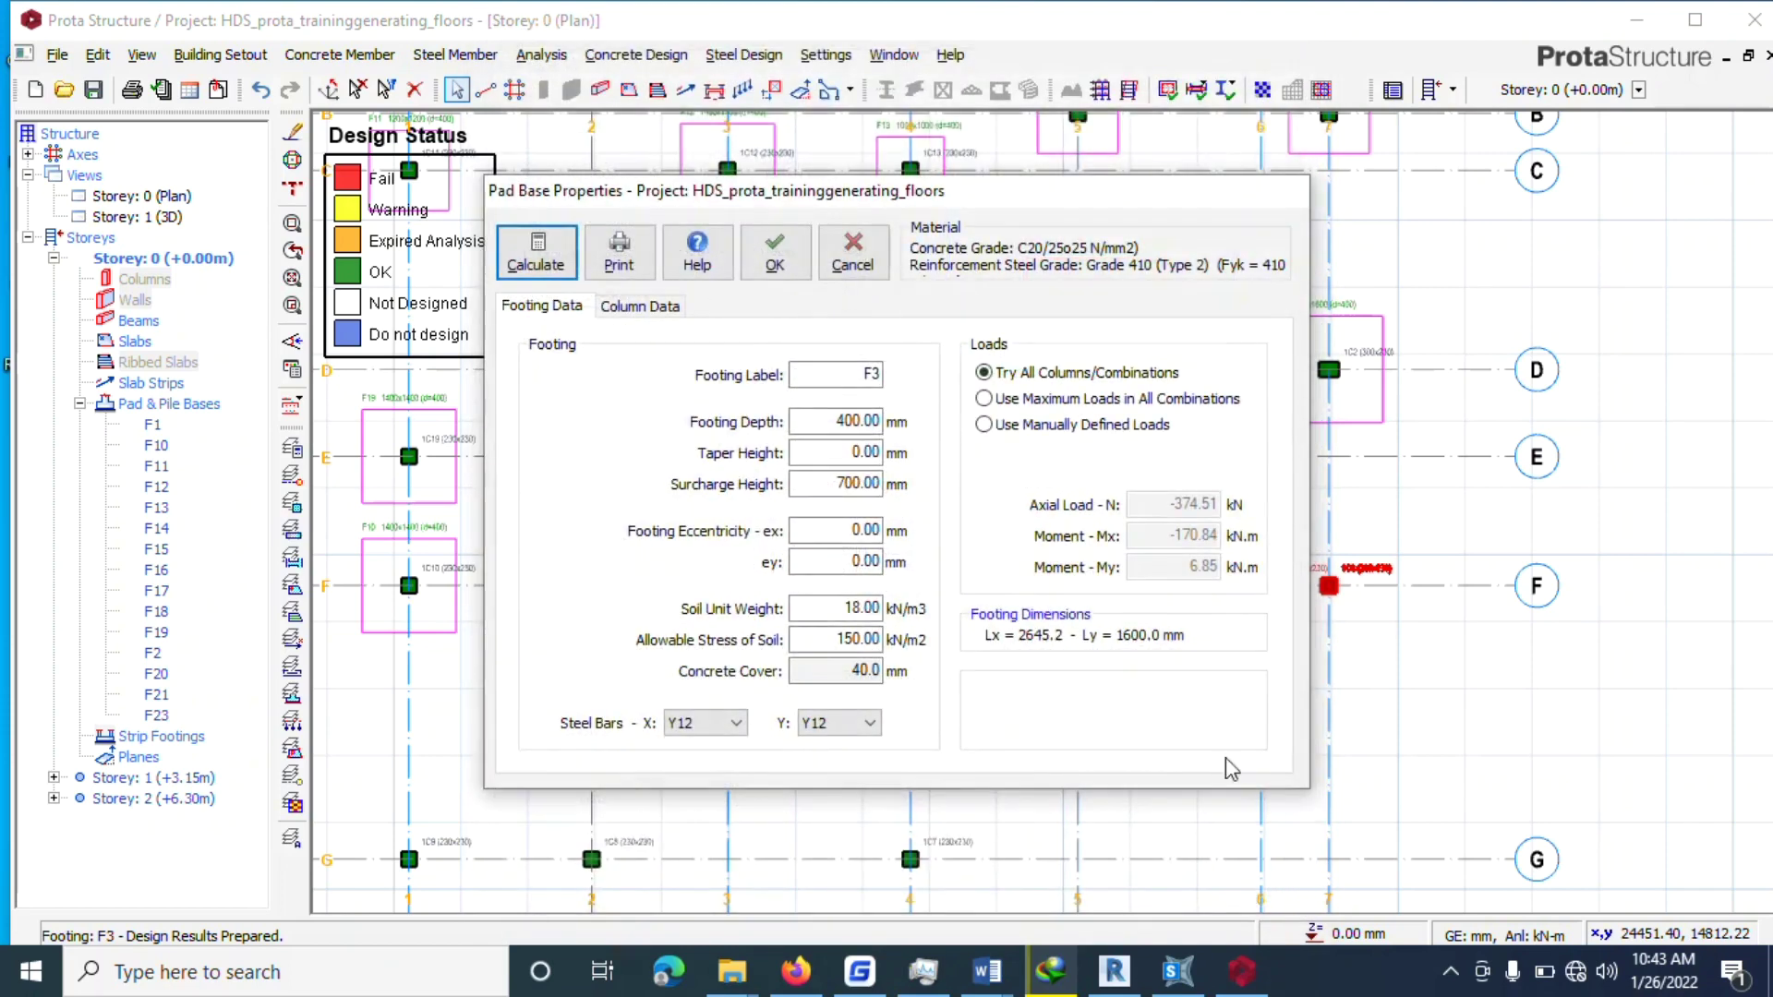
click(775, 256)
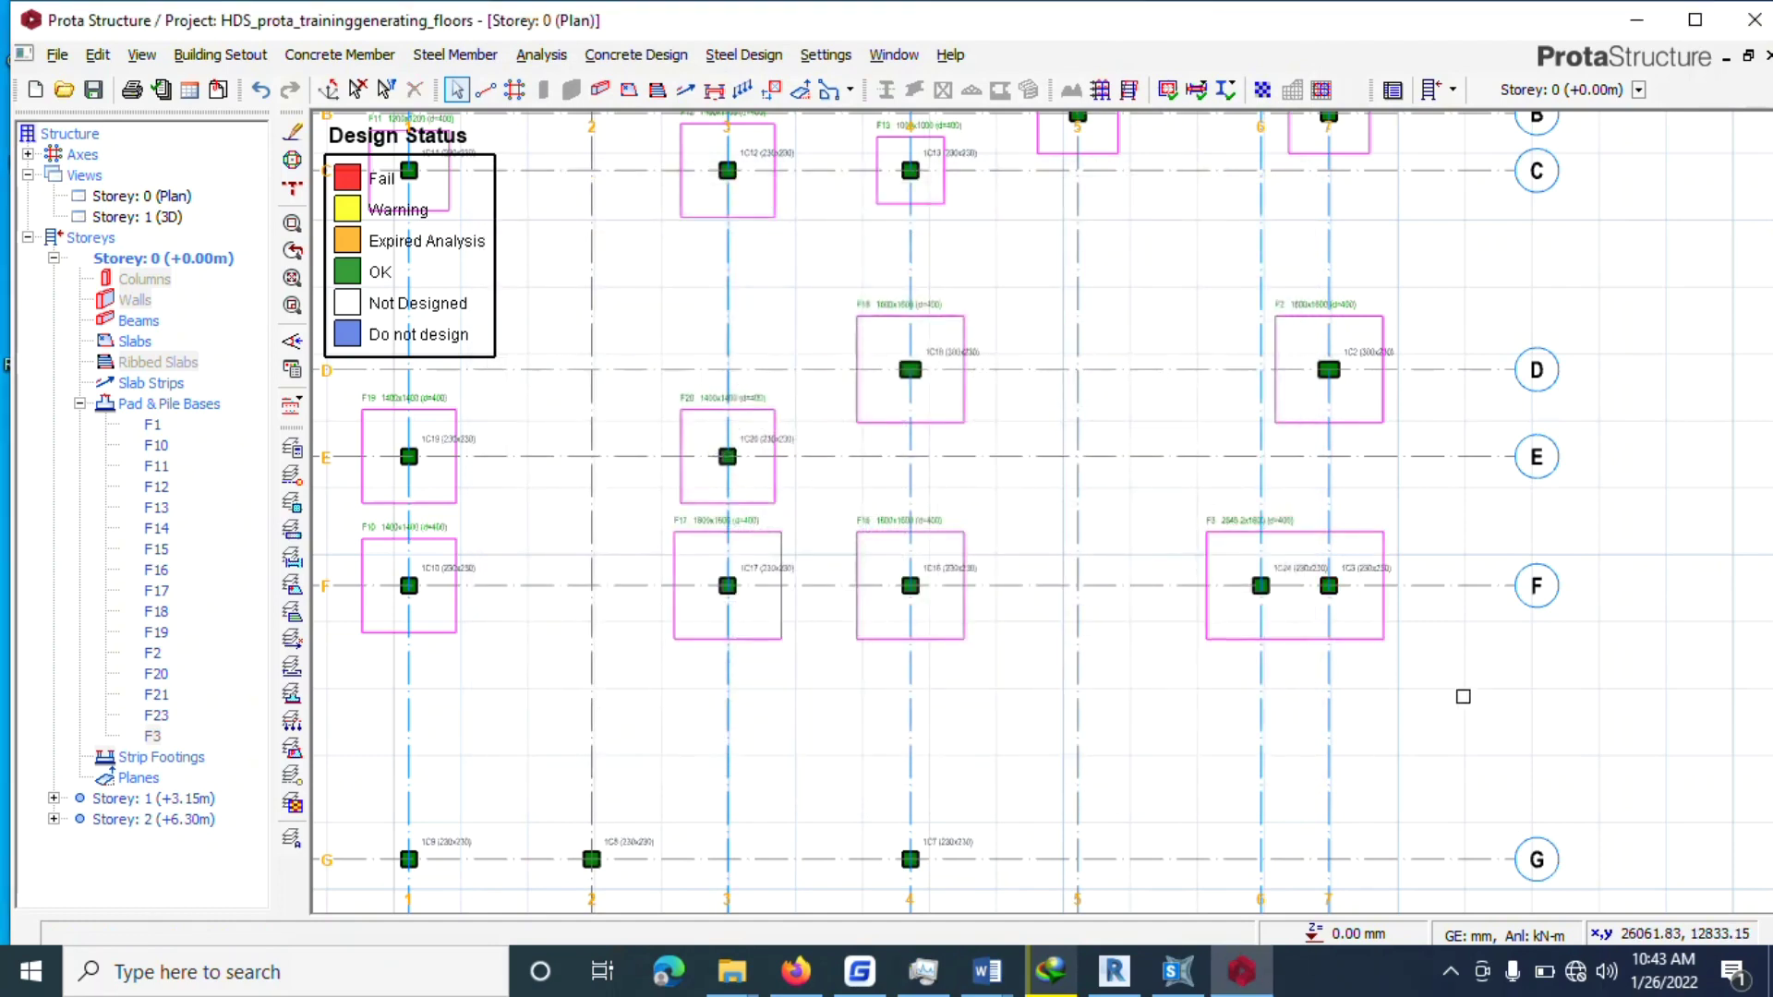
Insert a calculated pad base under column 1C9 at axes G/1, keeping the automatically computed footing dimensions.
scroll(1418, 649, up, 4)
scroll(1301, 447, down, 8)
scroll(1061, 553, up, 3)
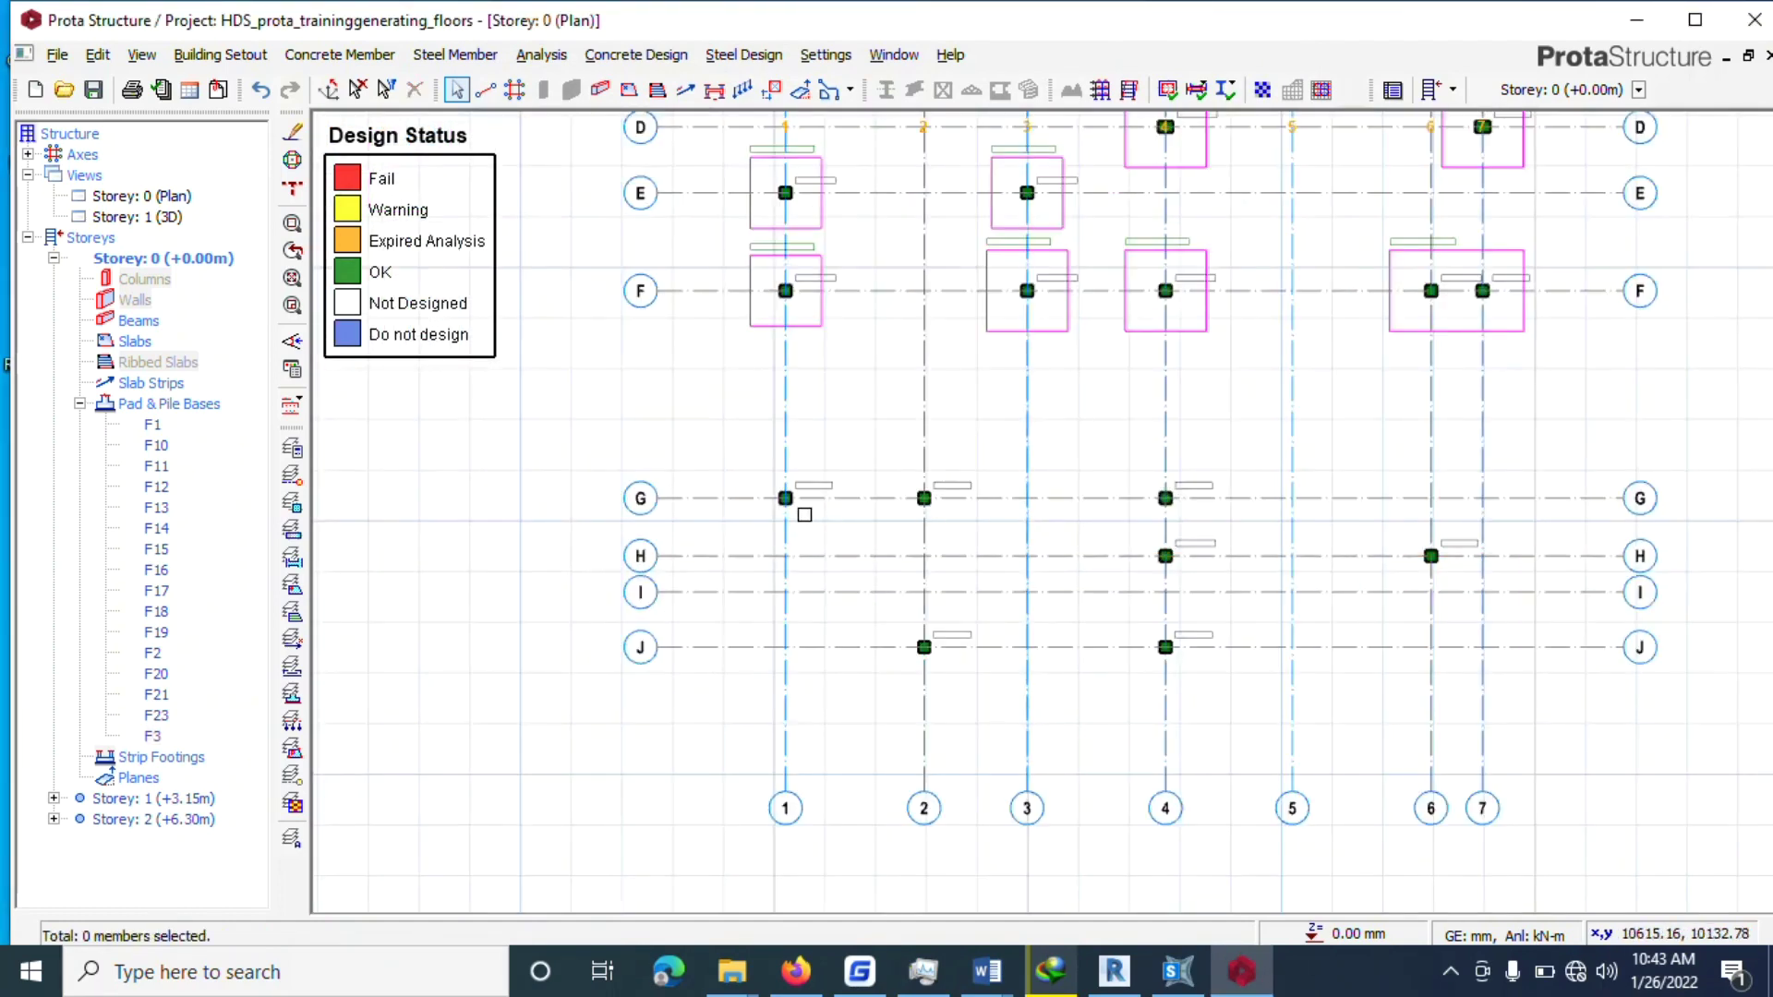
right_click(804, 483)
click(864, 583)
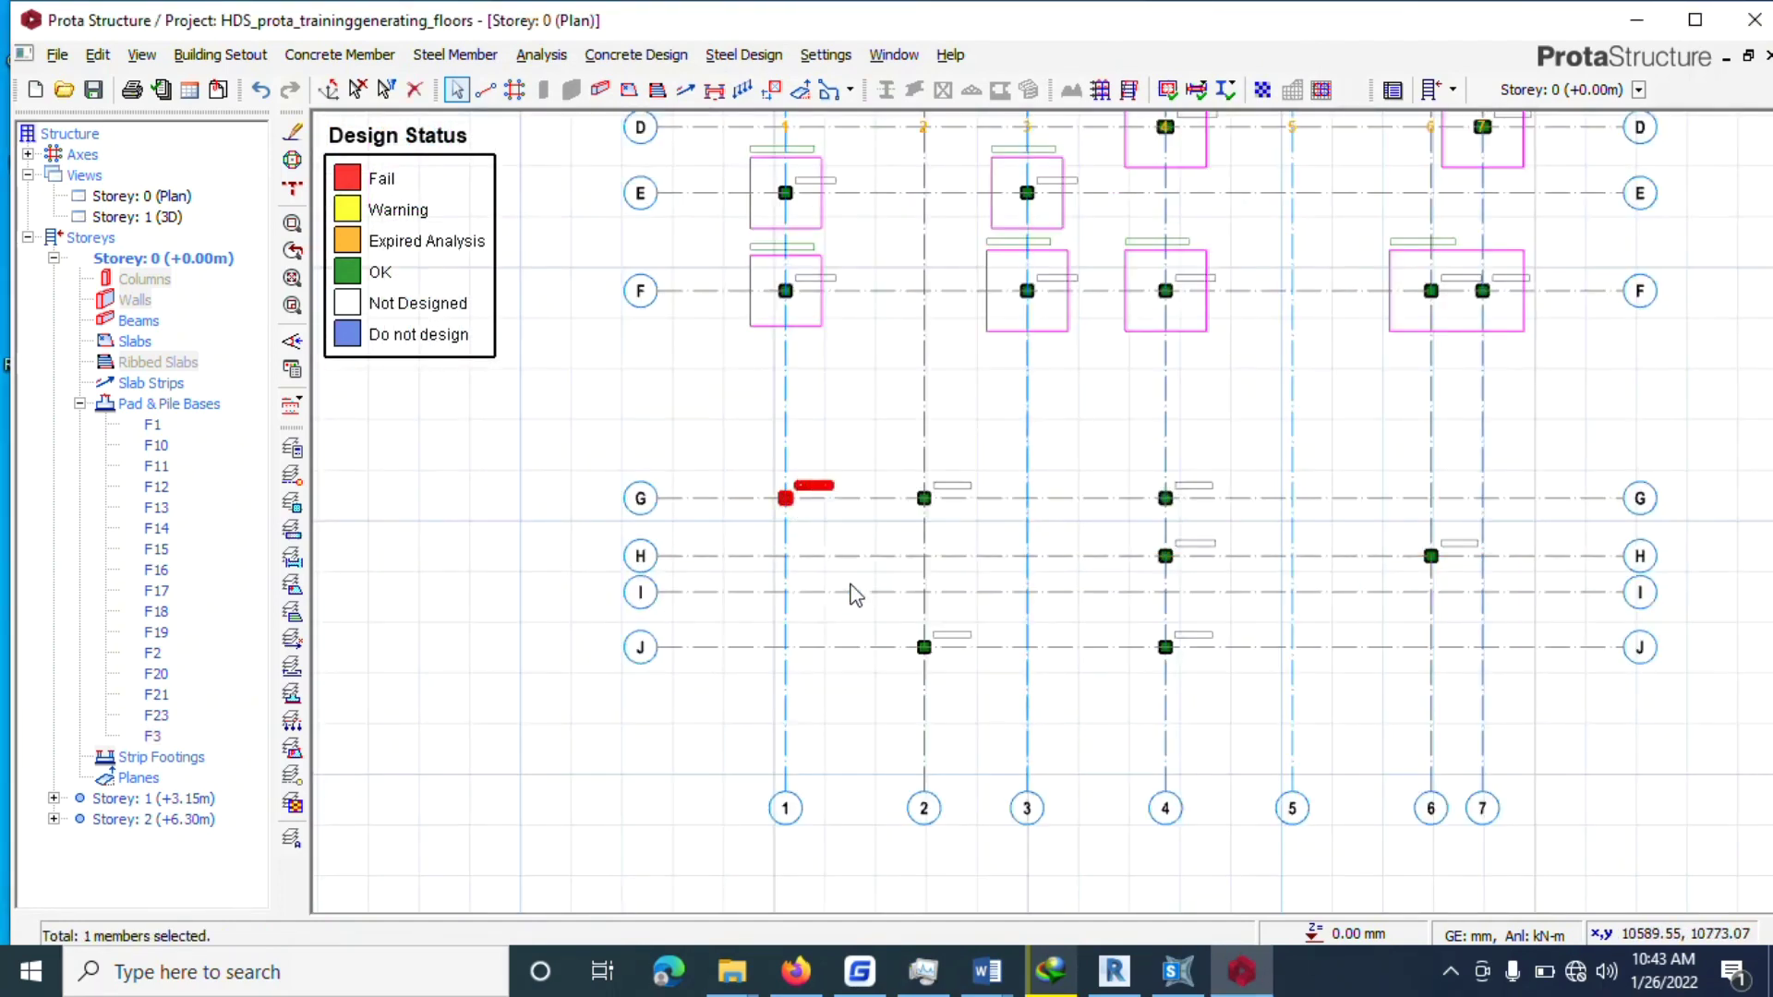
click(536, 257)
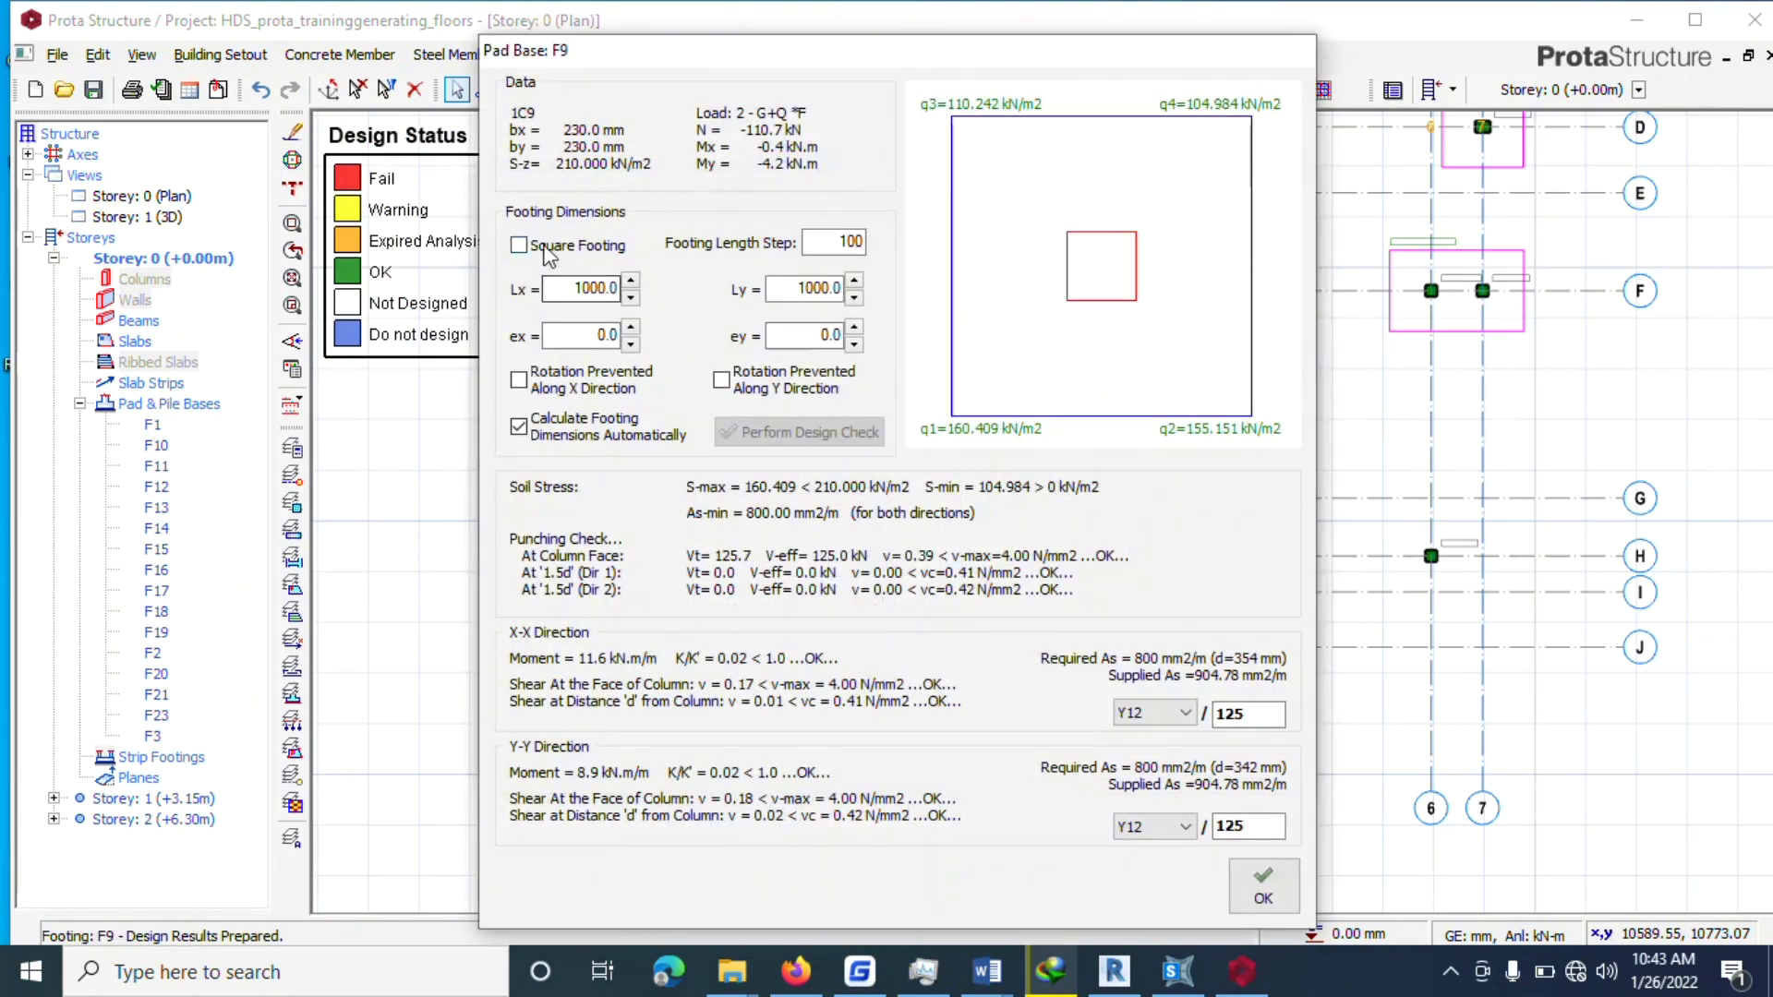
click(1264, 885)
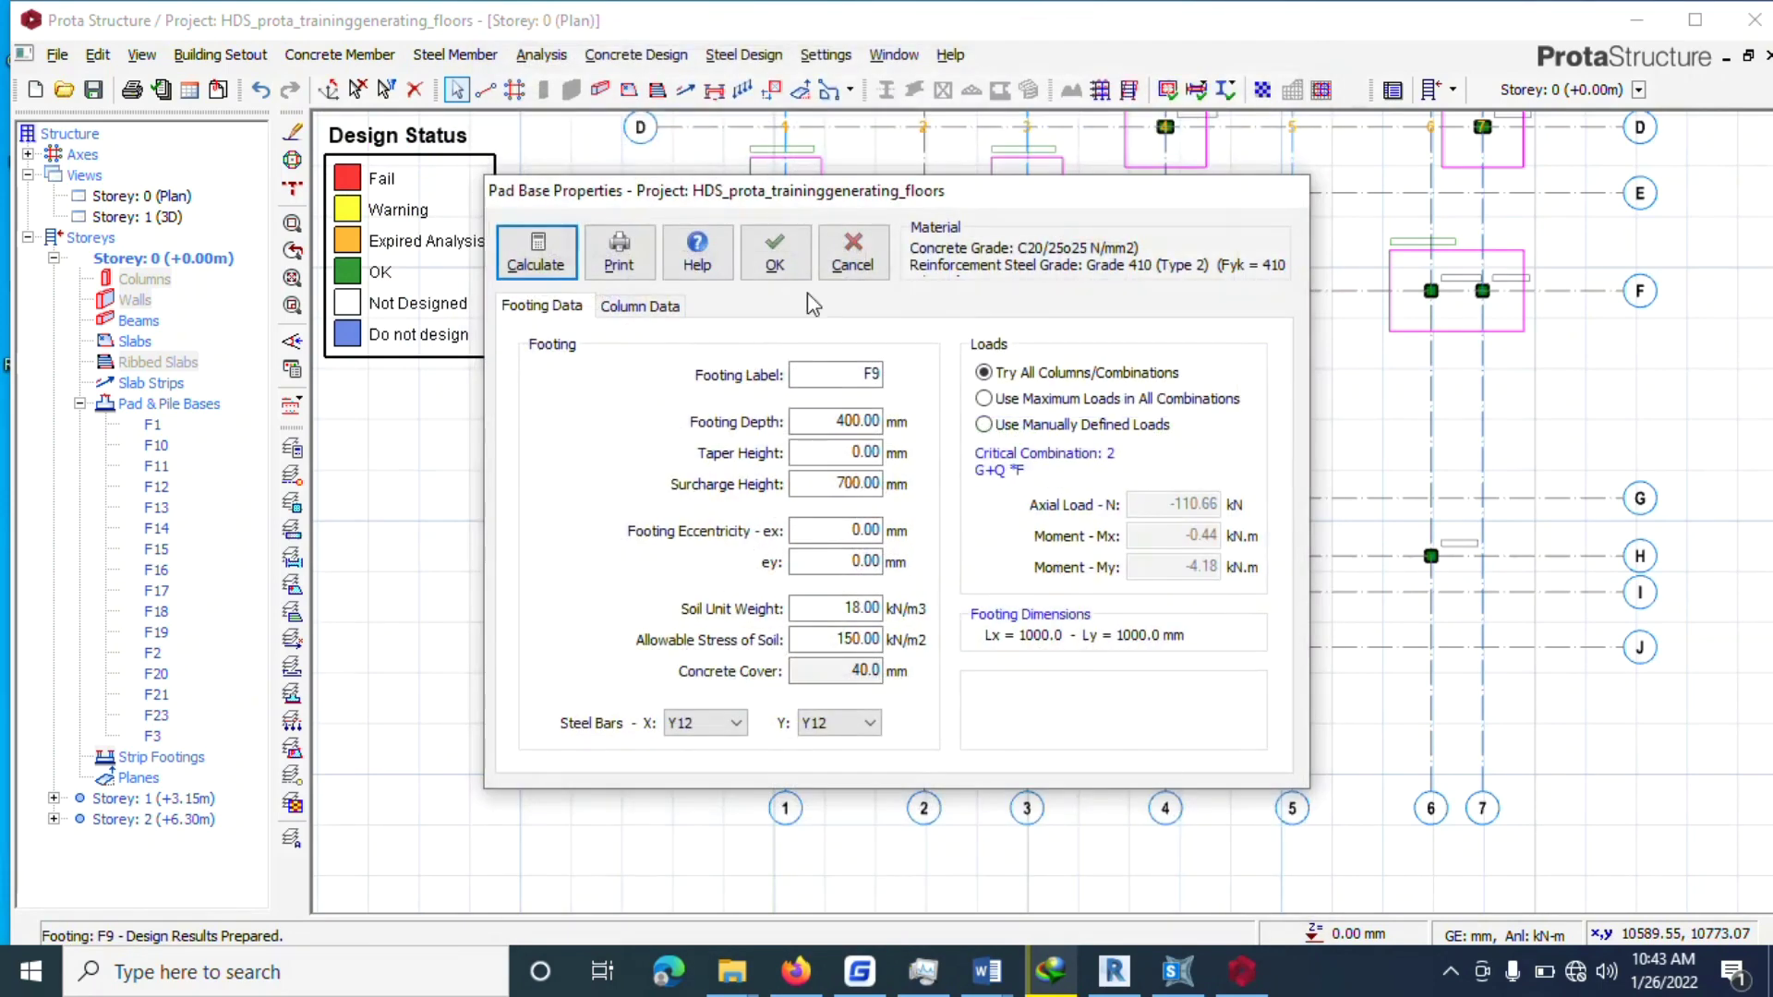
click(790, 268)
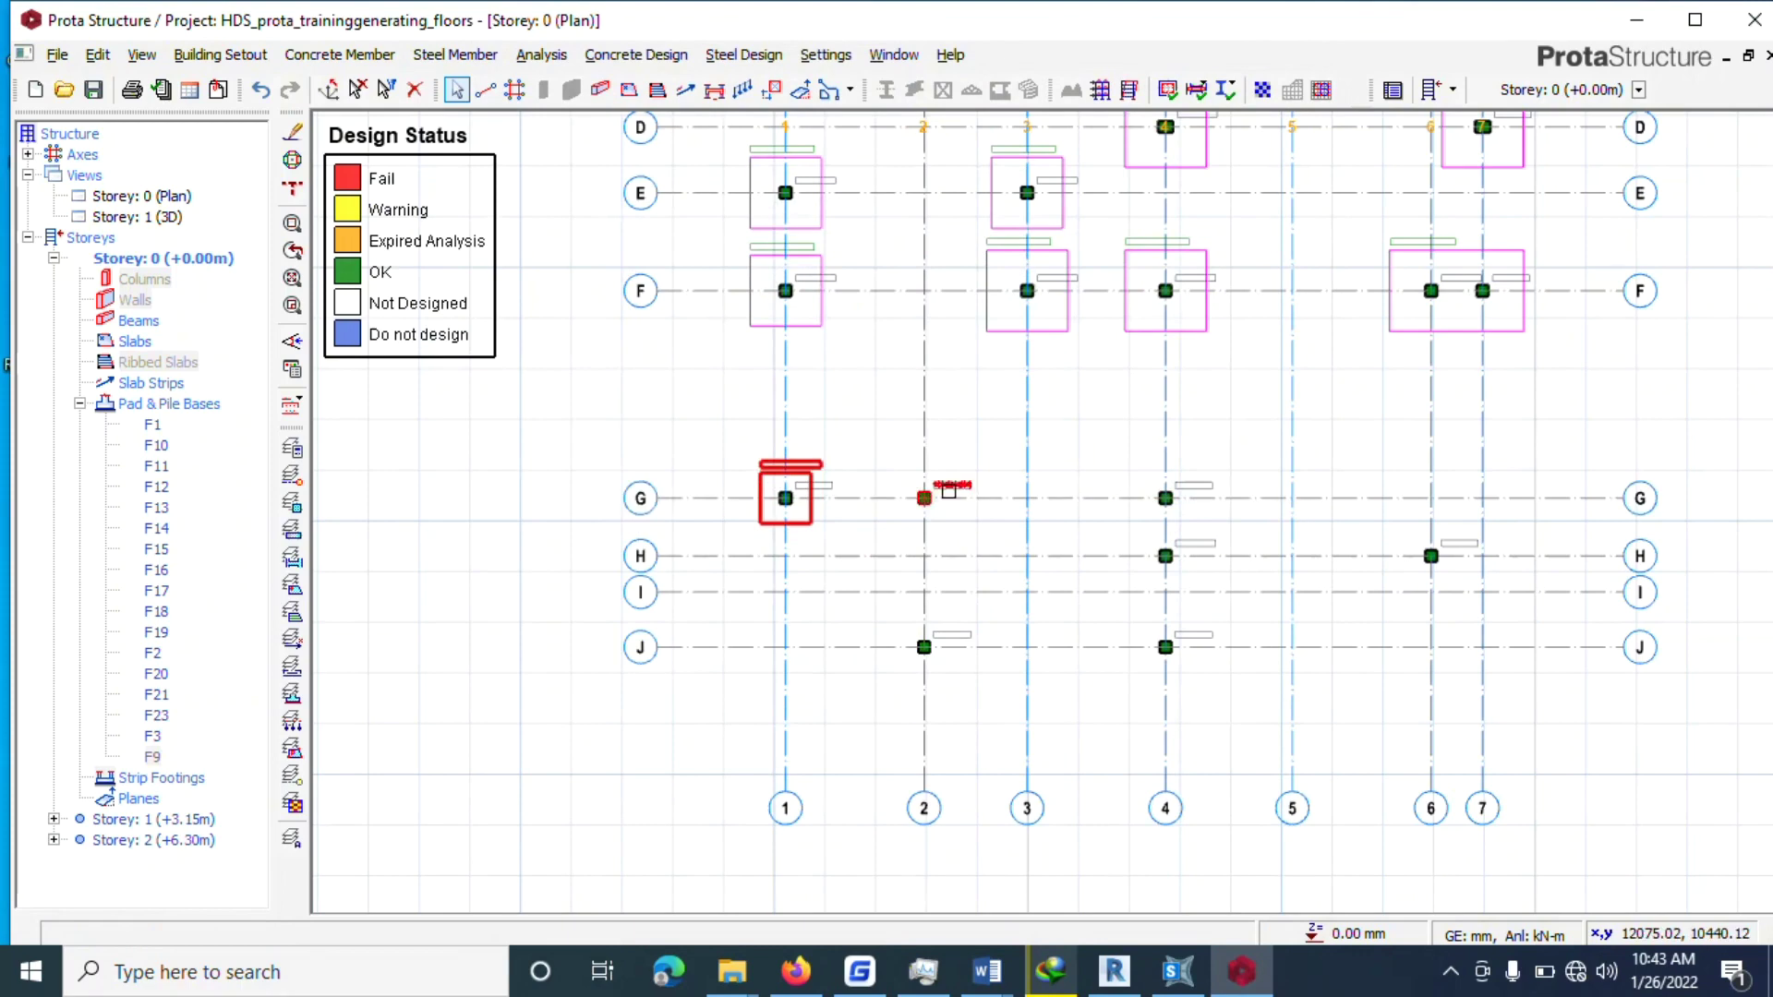
Insert a calculated pad base under column 1C8 at axes G/2, keeping the automatically computed footing dimensions.
click(950, 486)
right_click(961, 474)
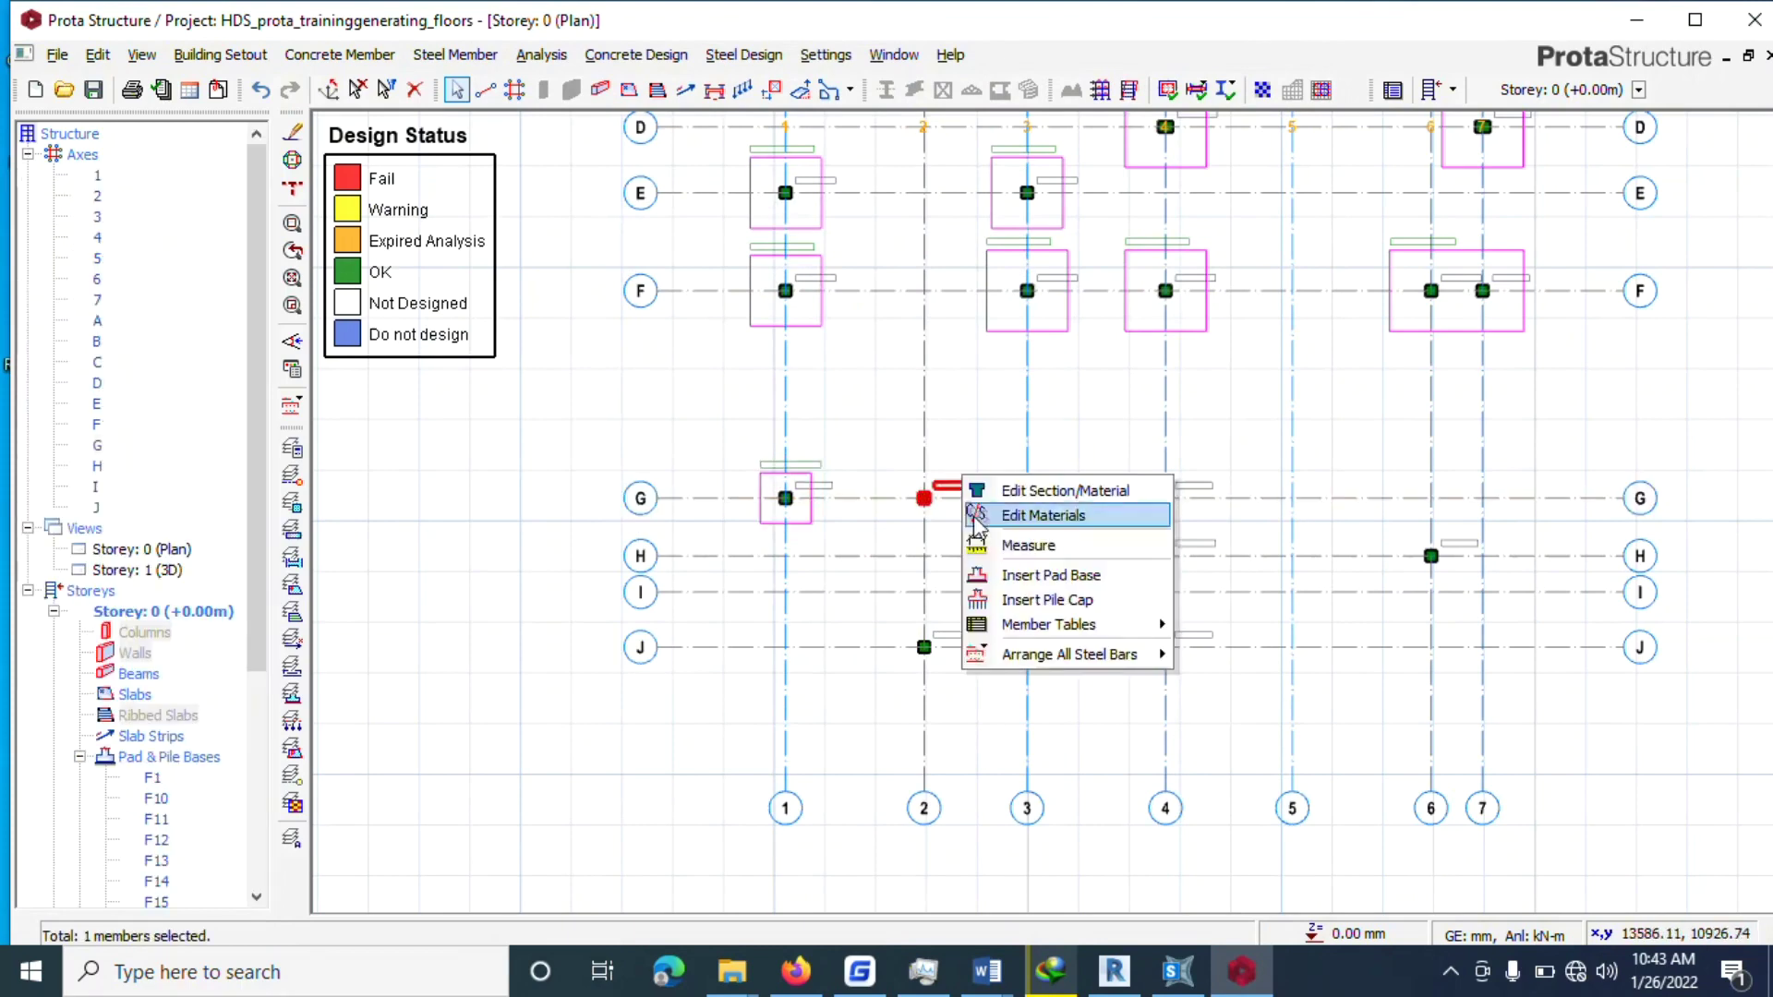
click(1000, 575)
click(545, 245)
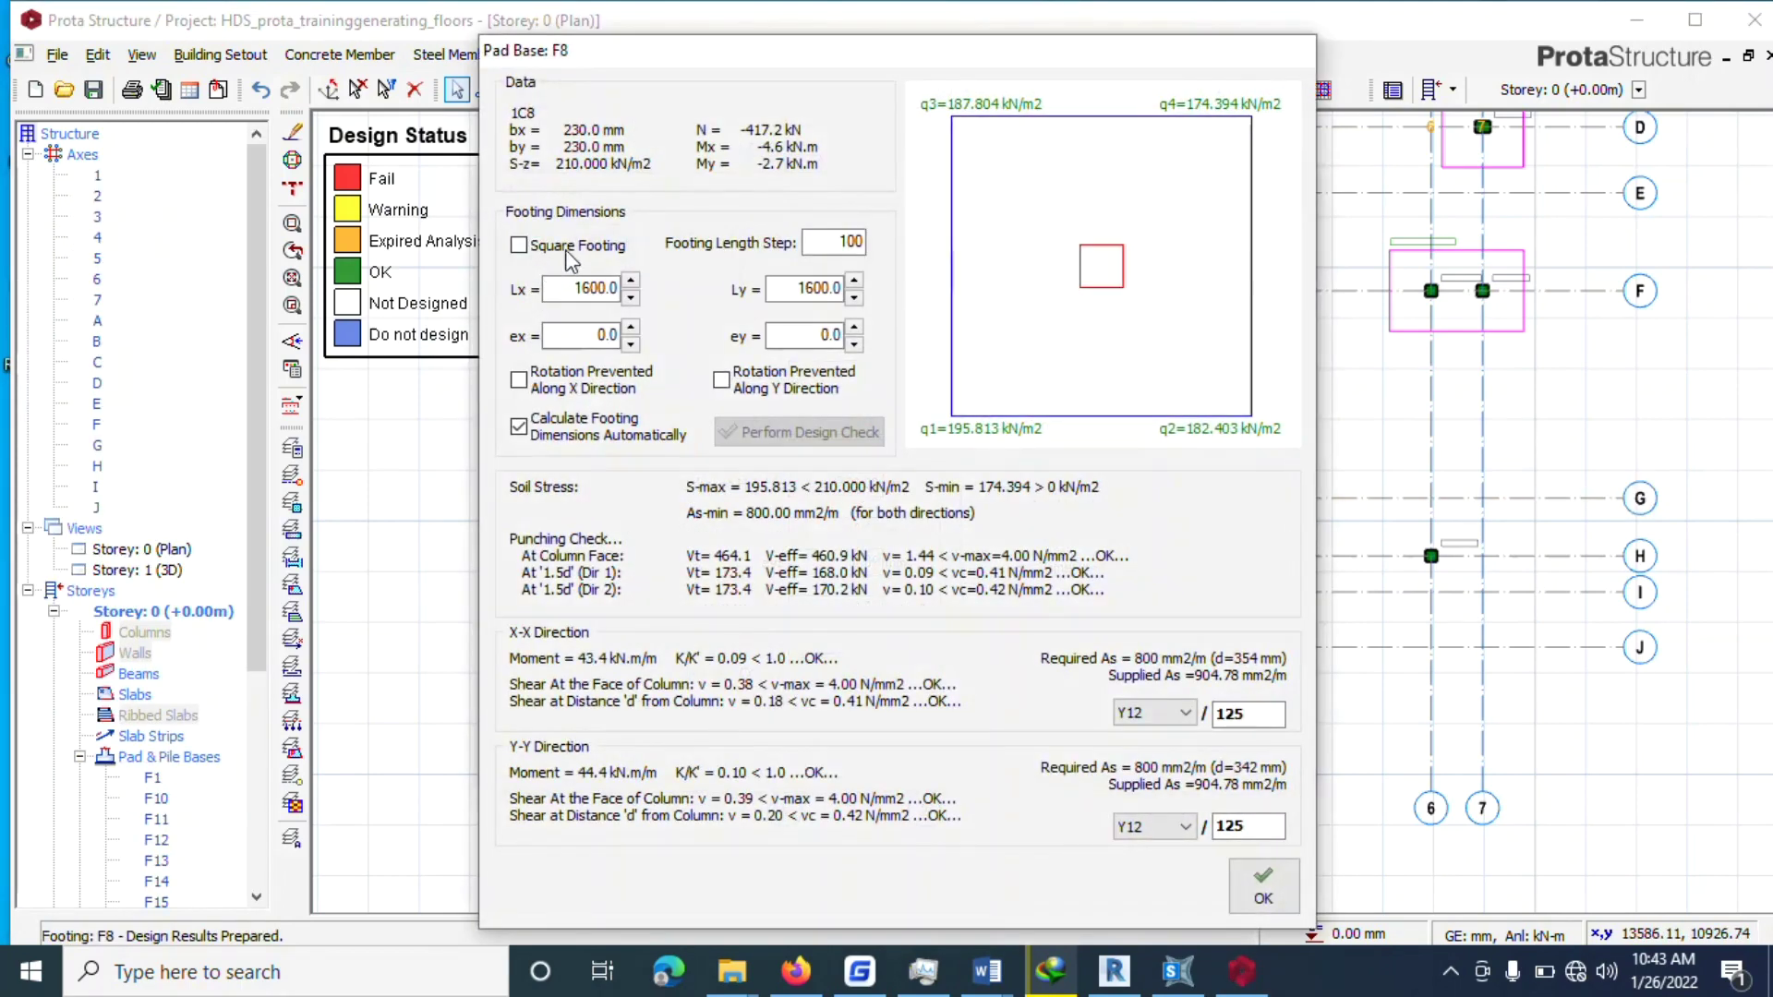
click(1264, 886)
click(779, 257)
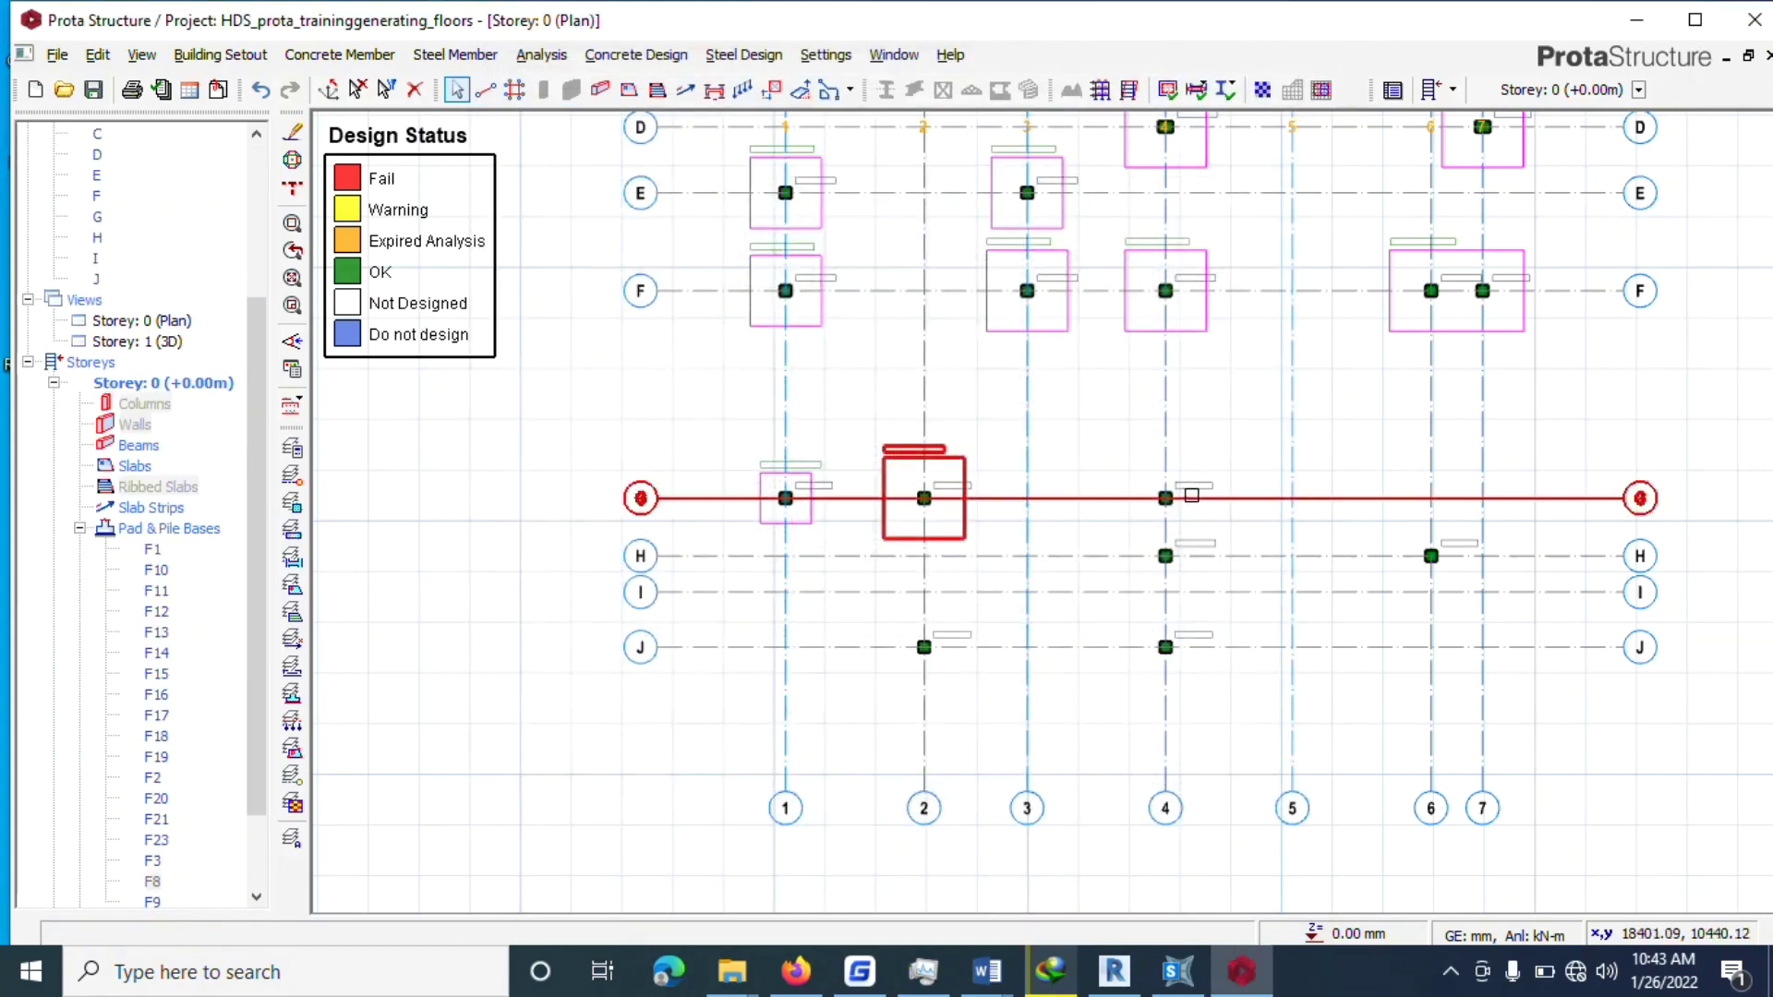
Insert a separate calculated pad base under column 1C7 at axes G/4.
right_click(1193, 495)
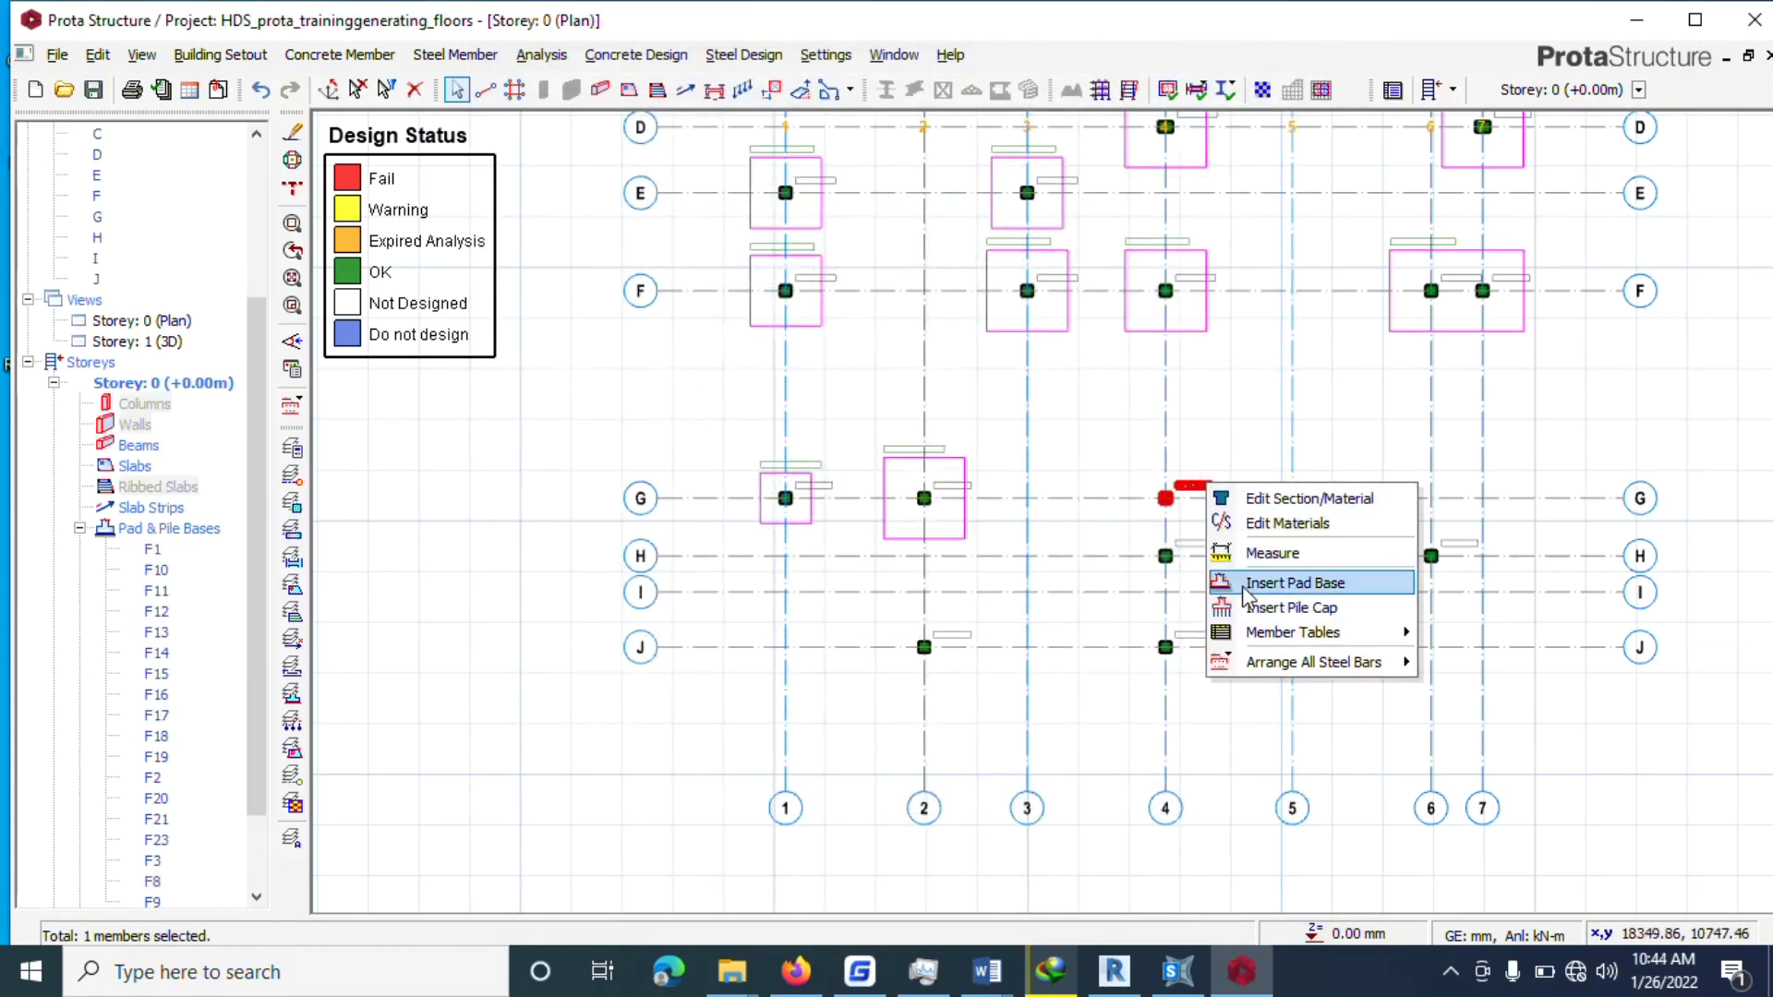
click(1293, 583)
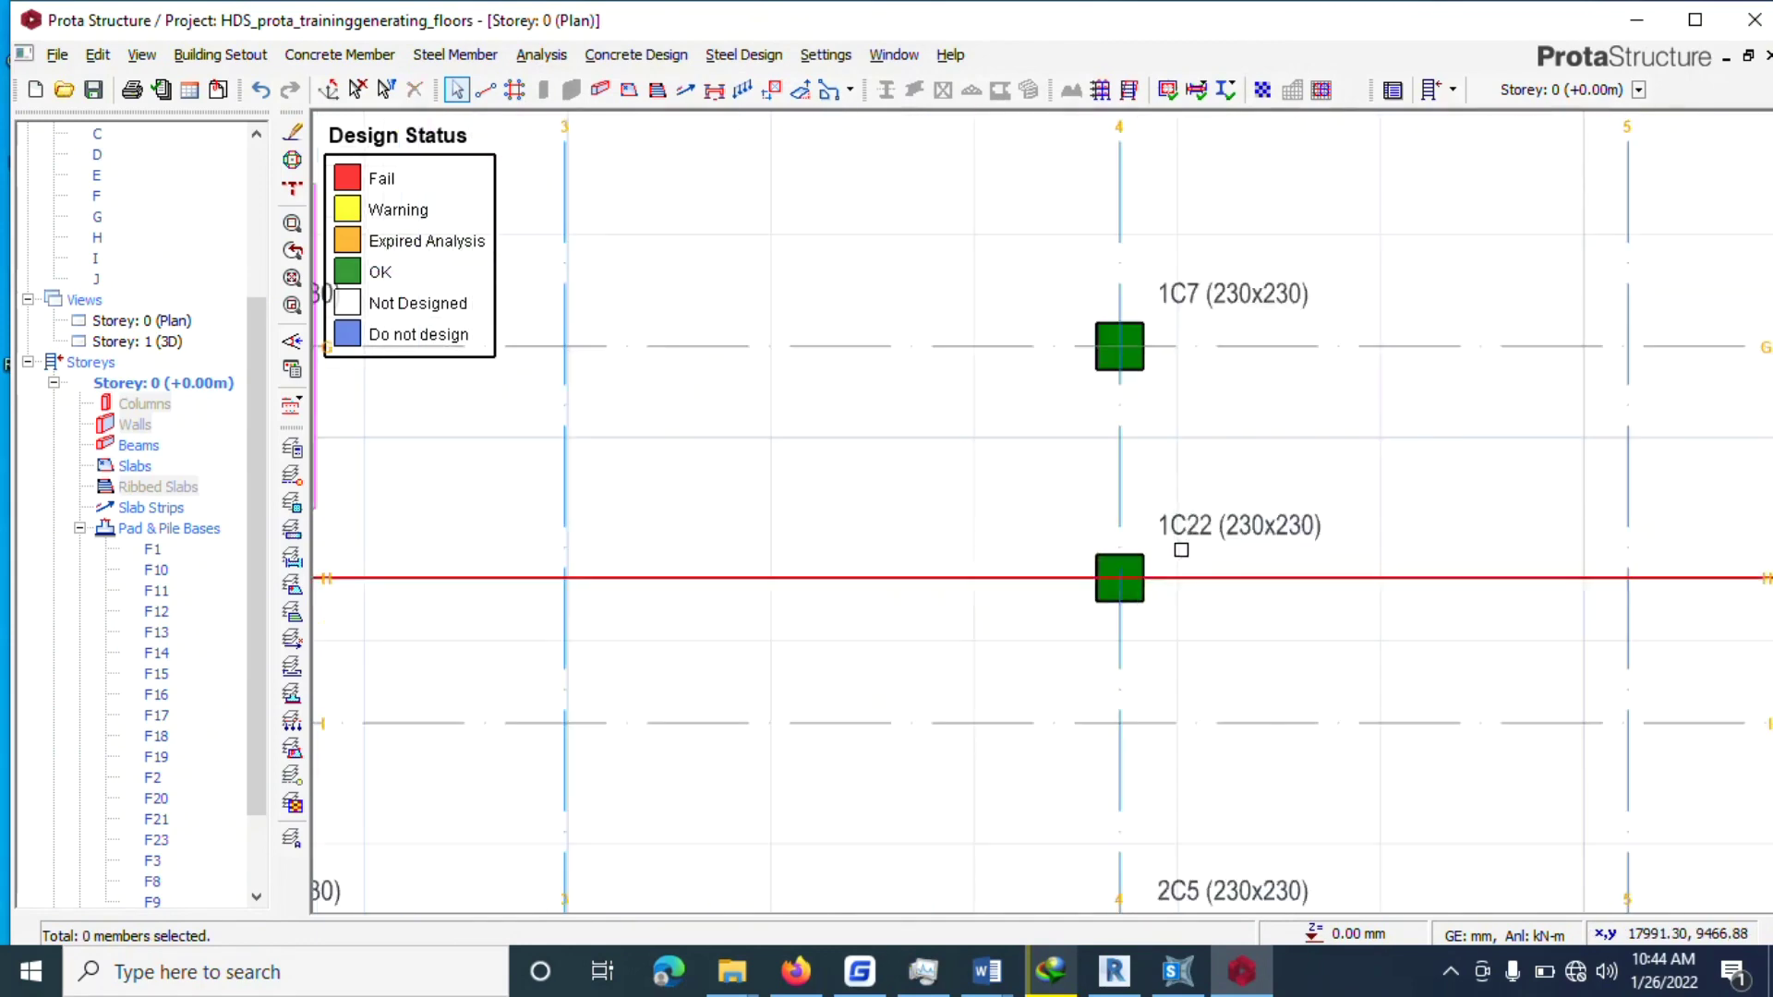
right_click(1214, 292)
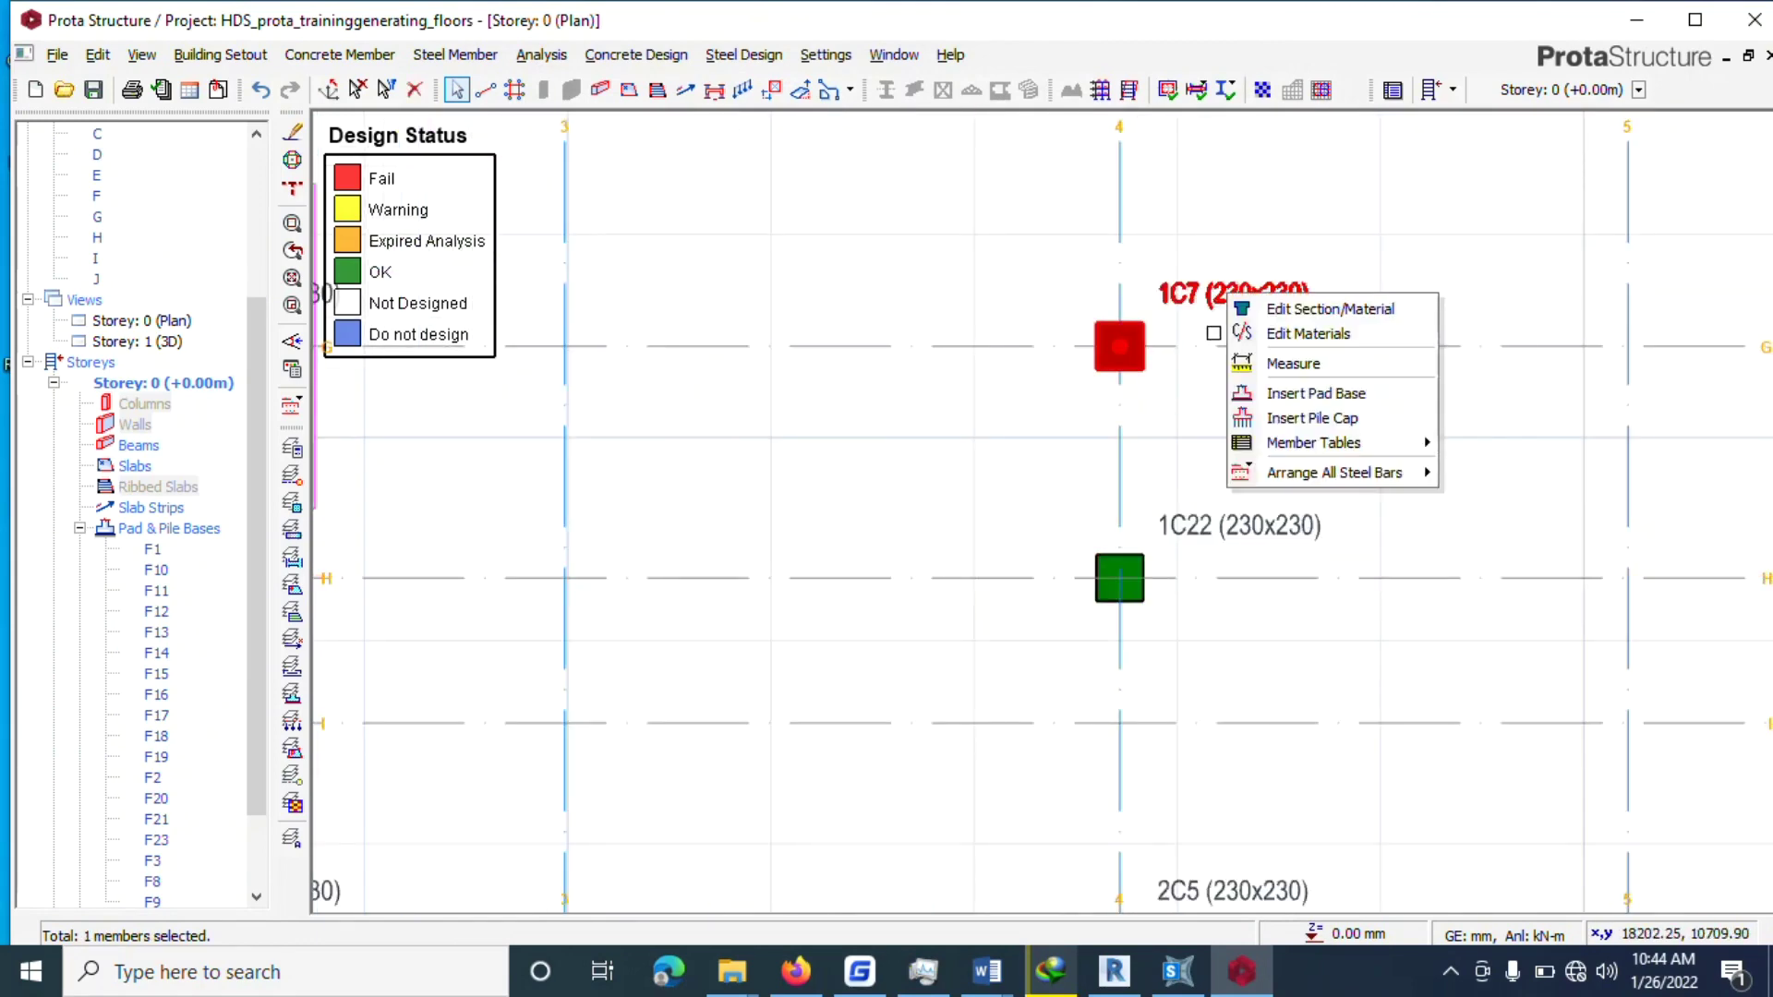
click(1265, 392)
click(536, 252)
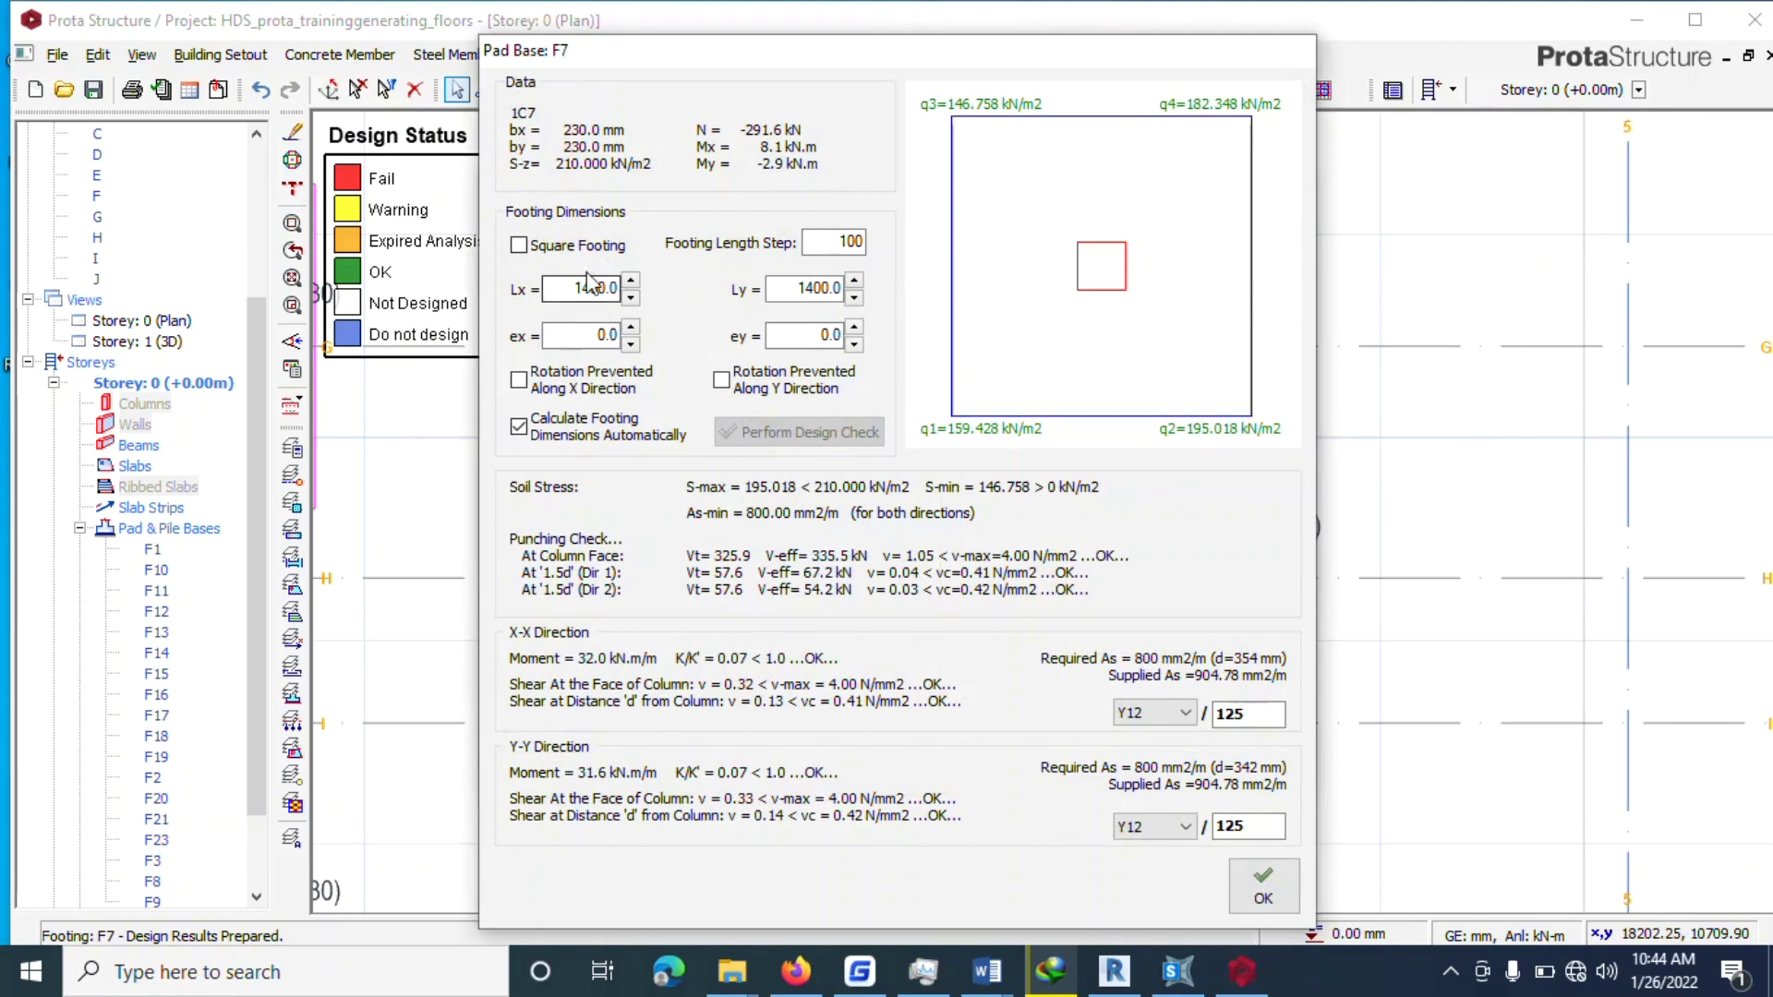
click(1263, 886)
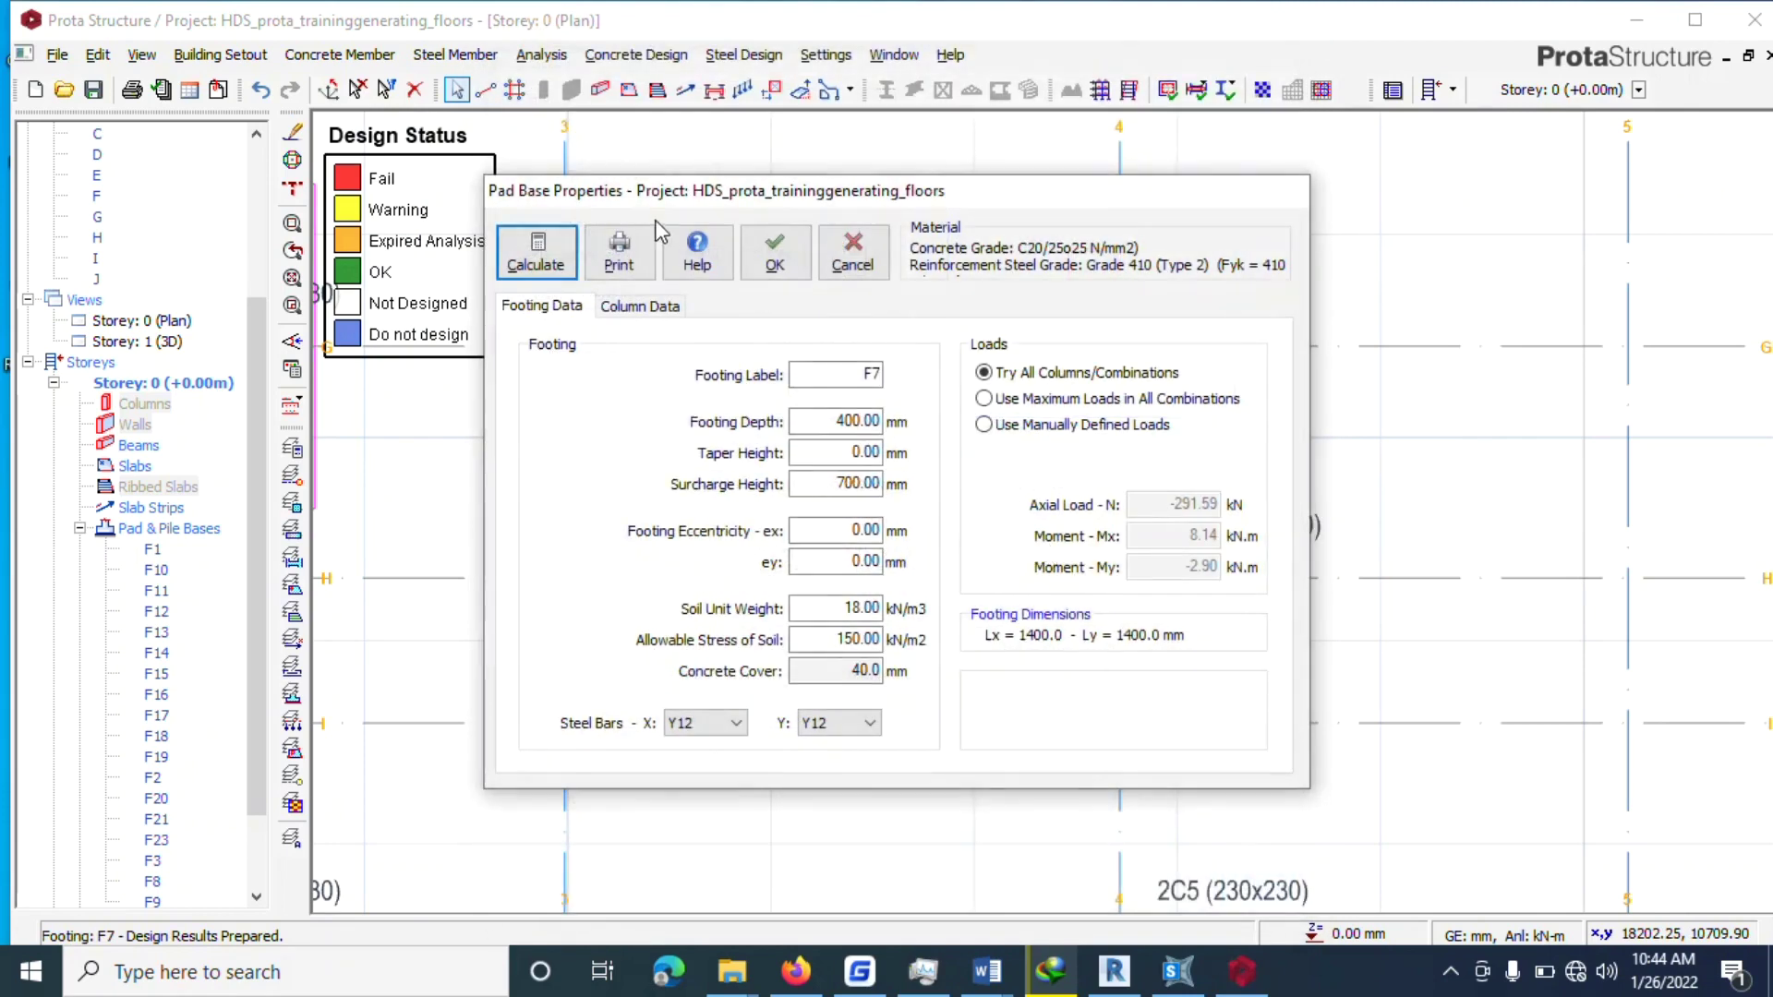
key(Return)
click(1195, 527)
right_click(1198, 529)
click(1278, 650)
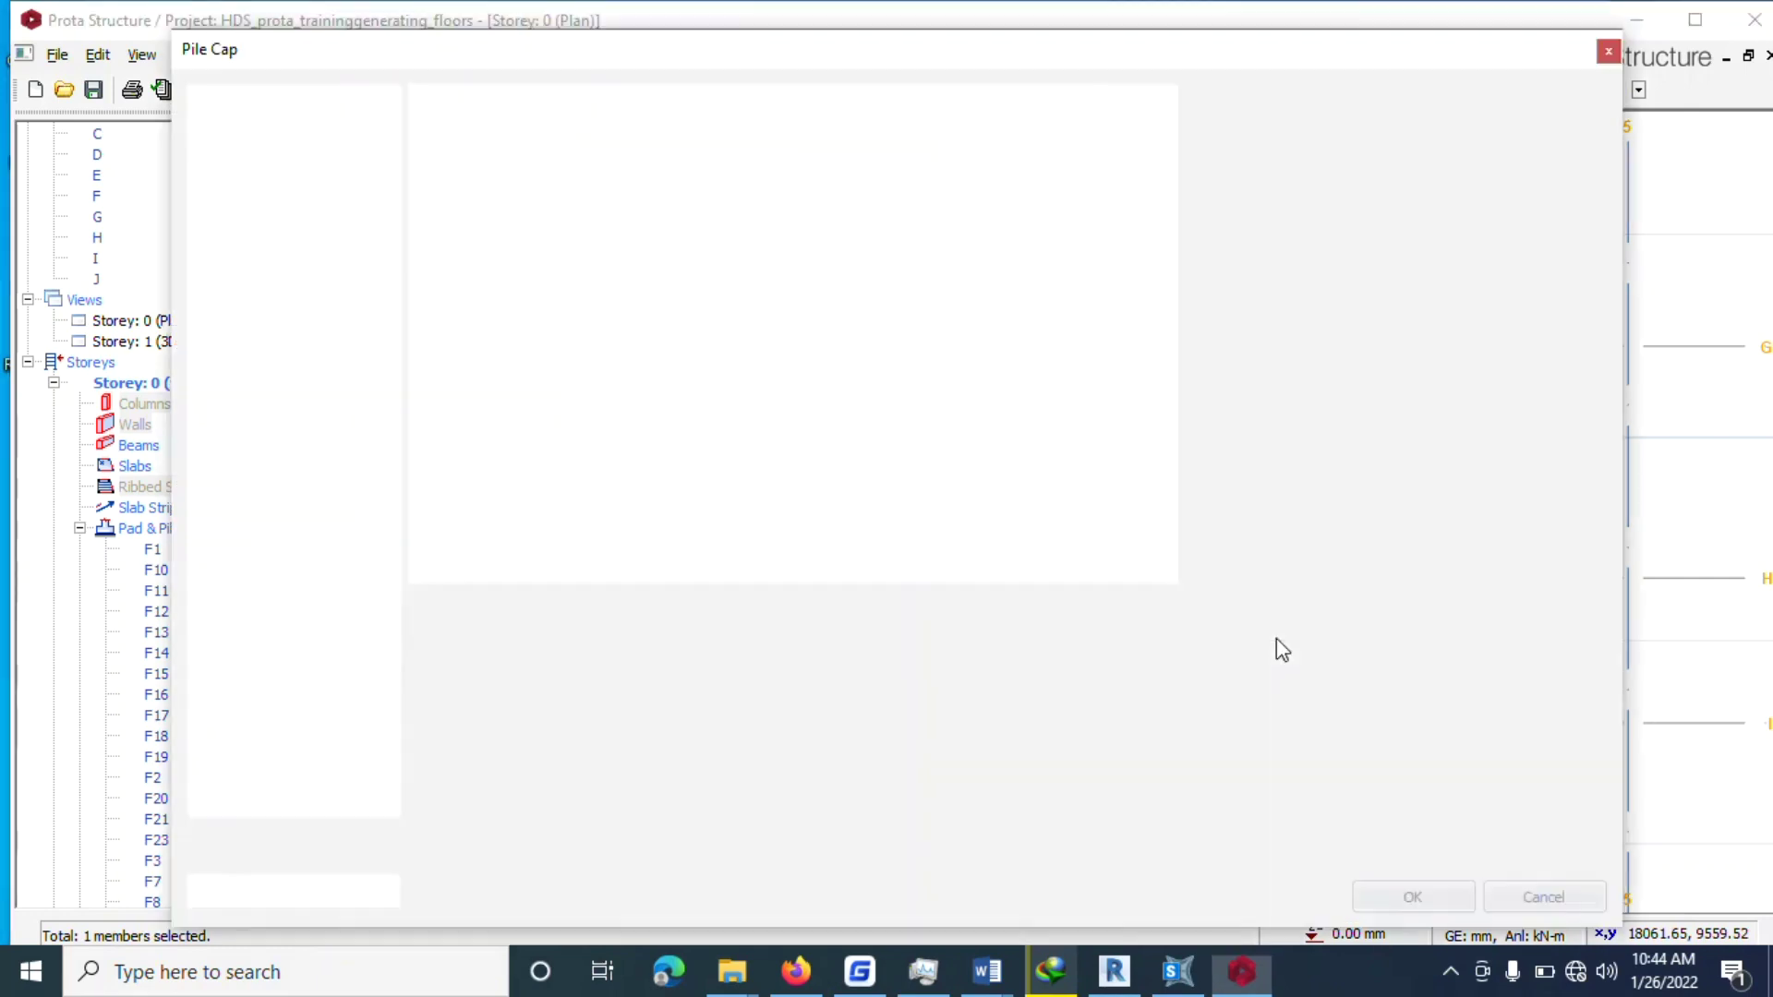
click(1607, 51)
Insert a separate calculated pad base under column 1C22 at axes H/4, with Square Footing enabled and its side length increased to 1200 mm.
click(1311, 531)
right_click(1253, 538)
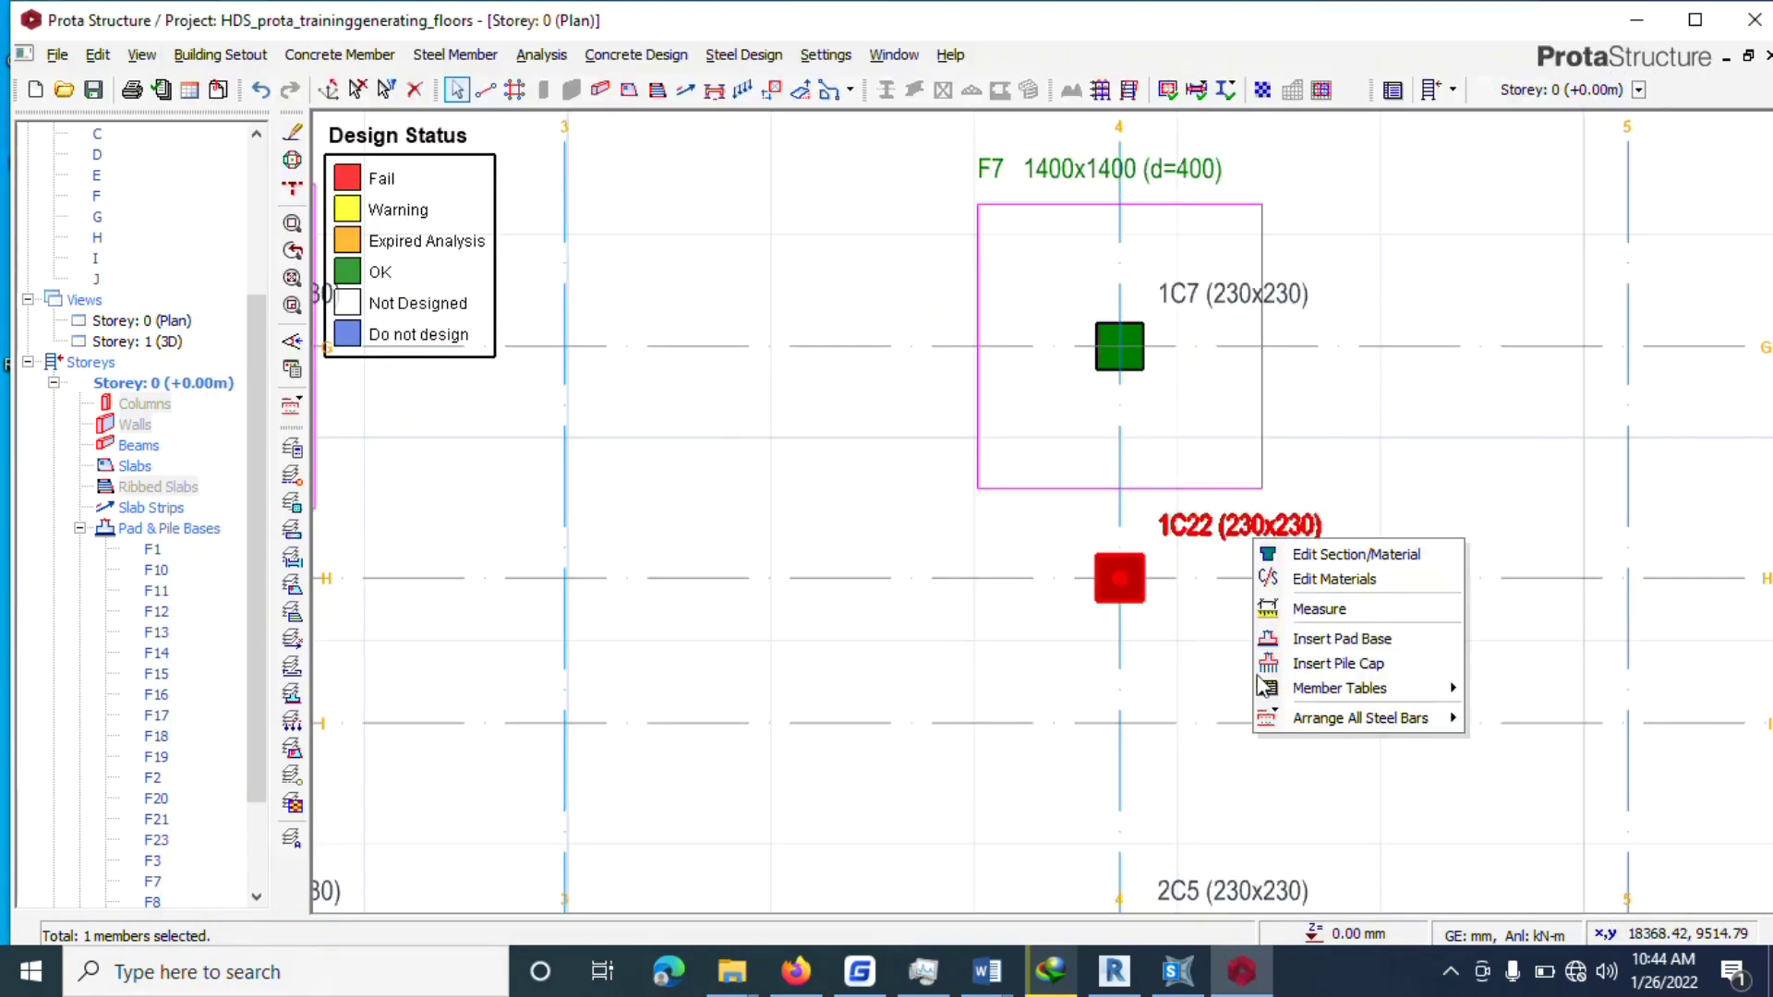
click(1290, 639)
click(564, 242)
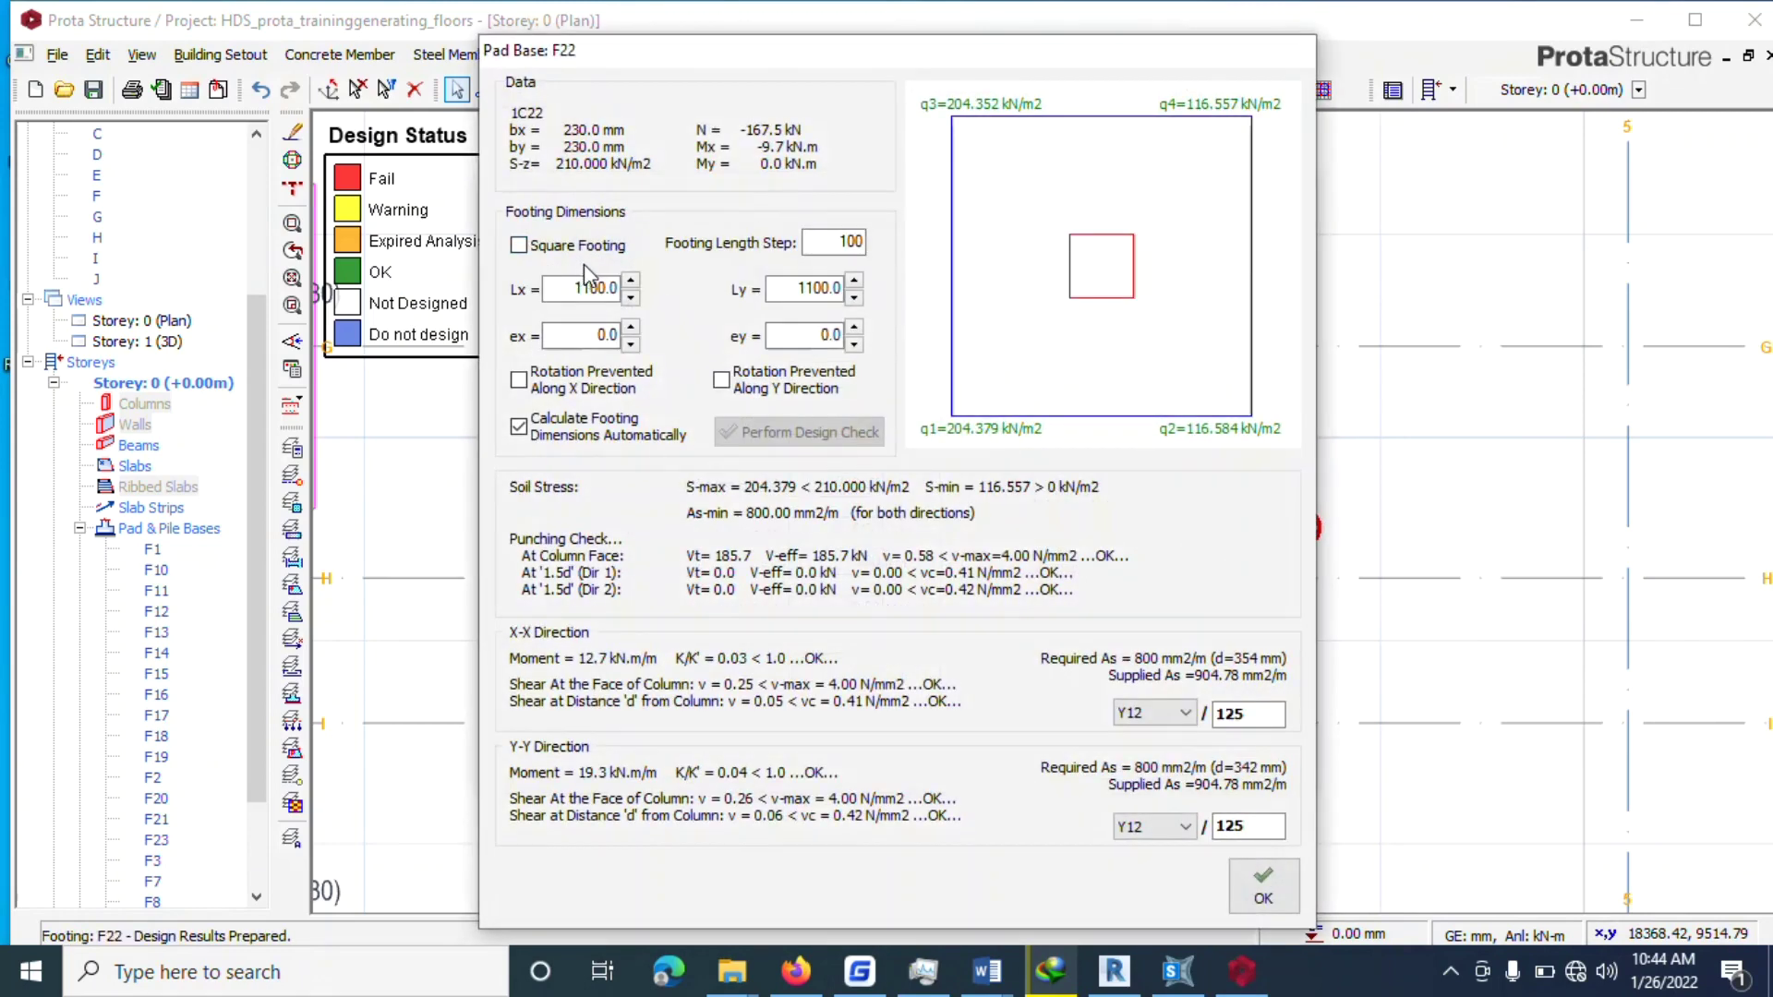
click(580, 245)
click(630, 281)
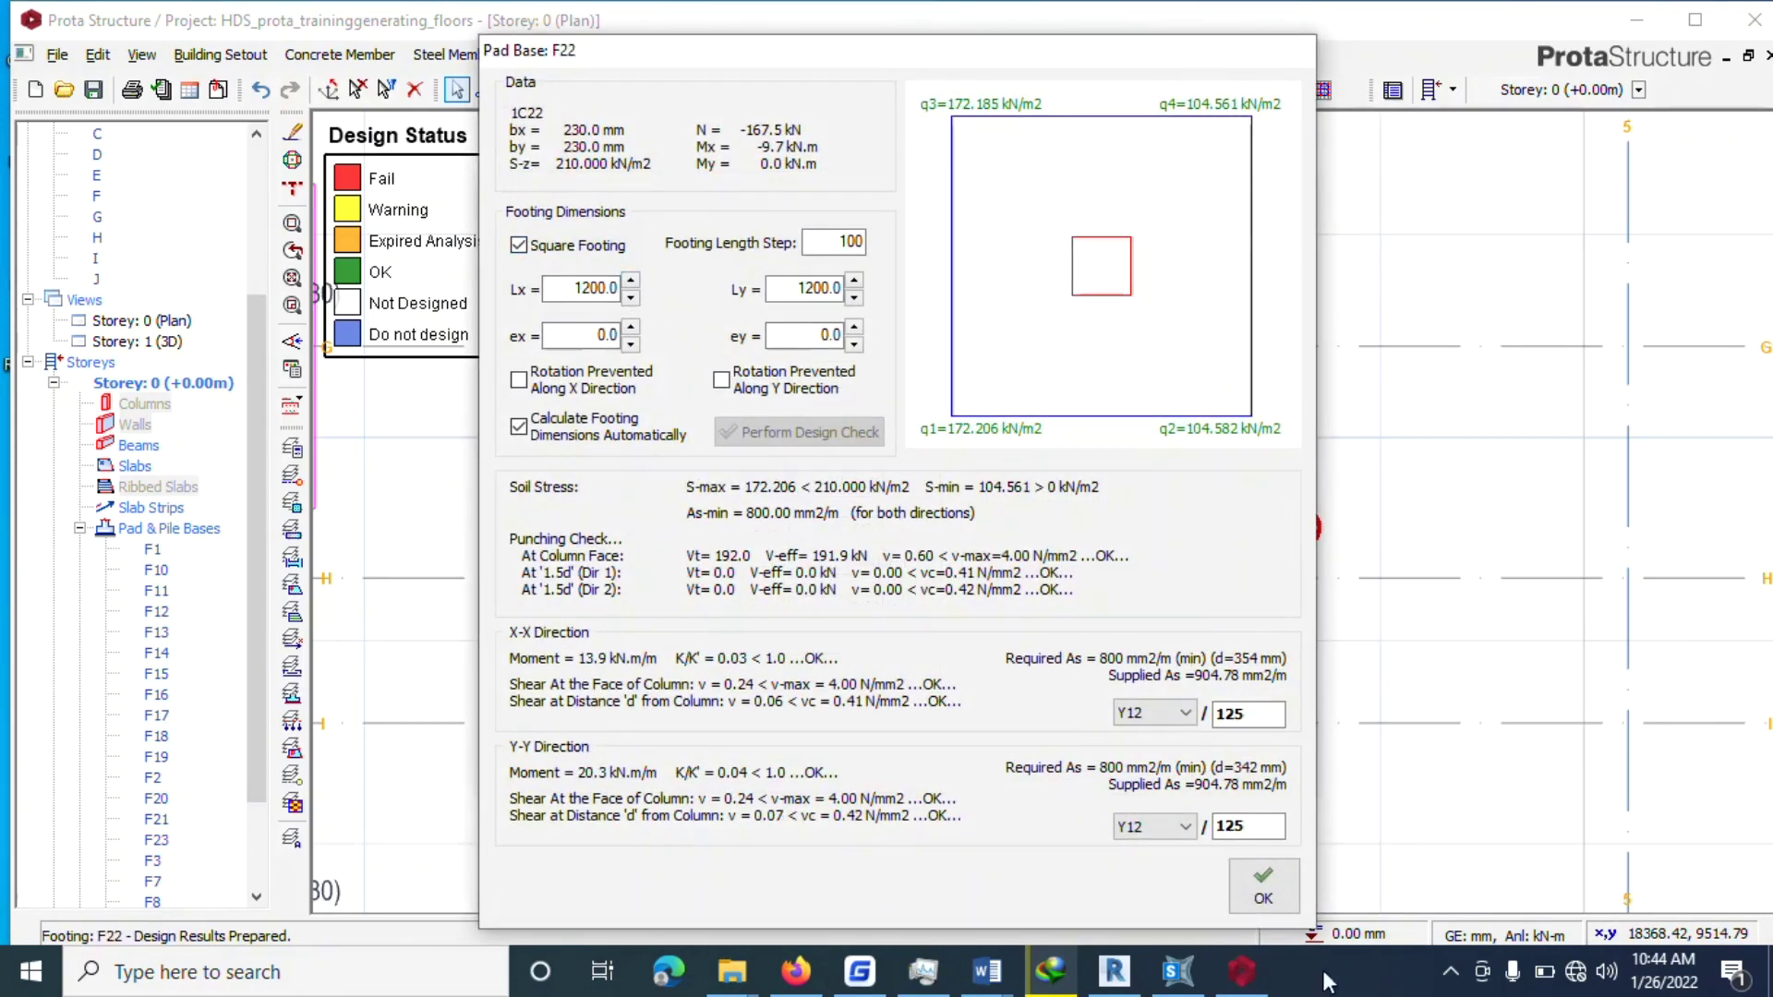
click(1254, 882)
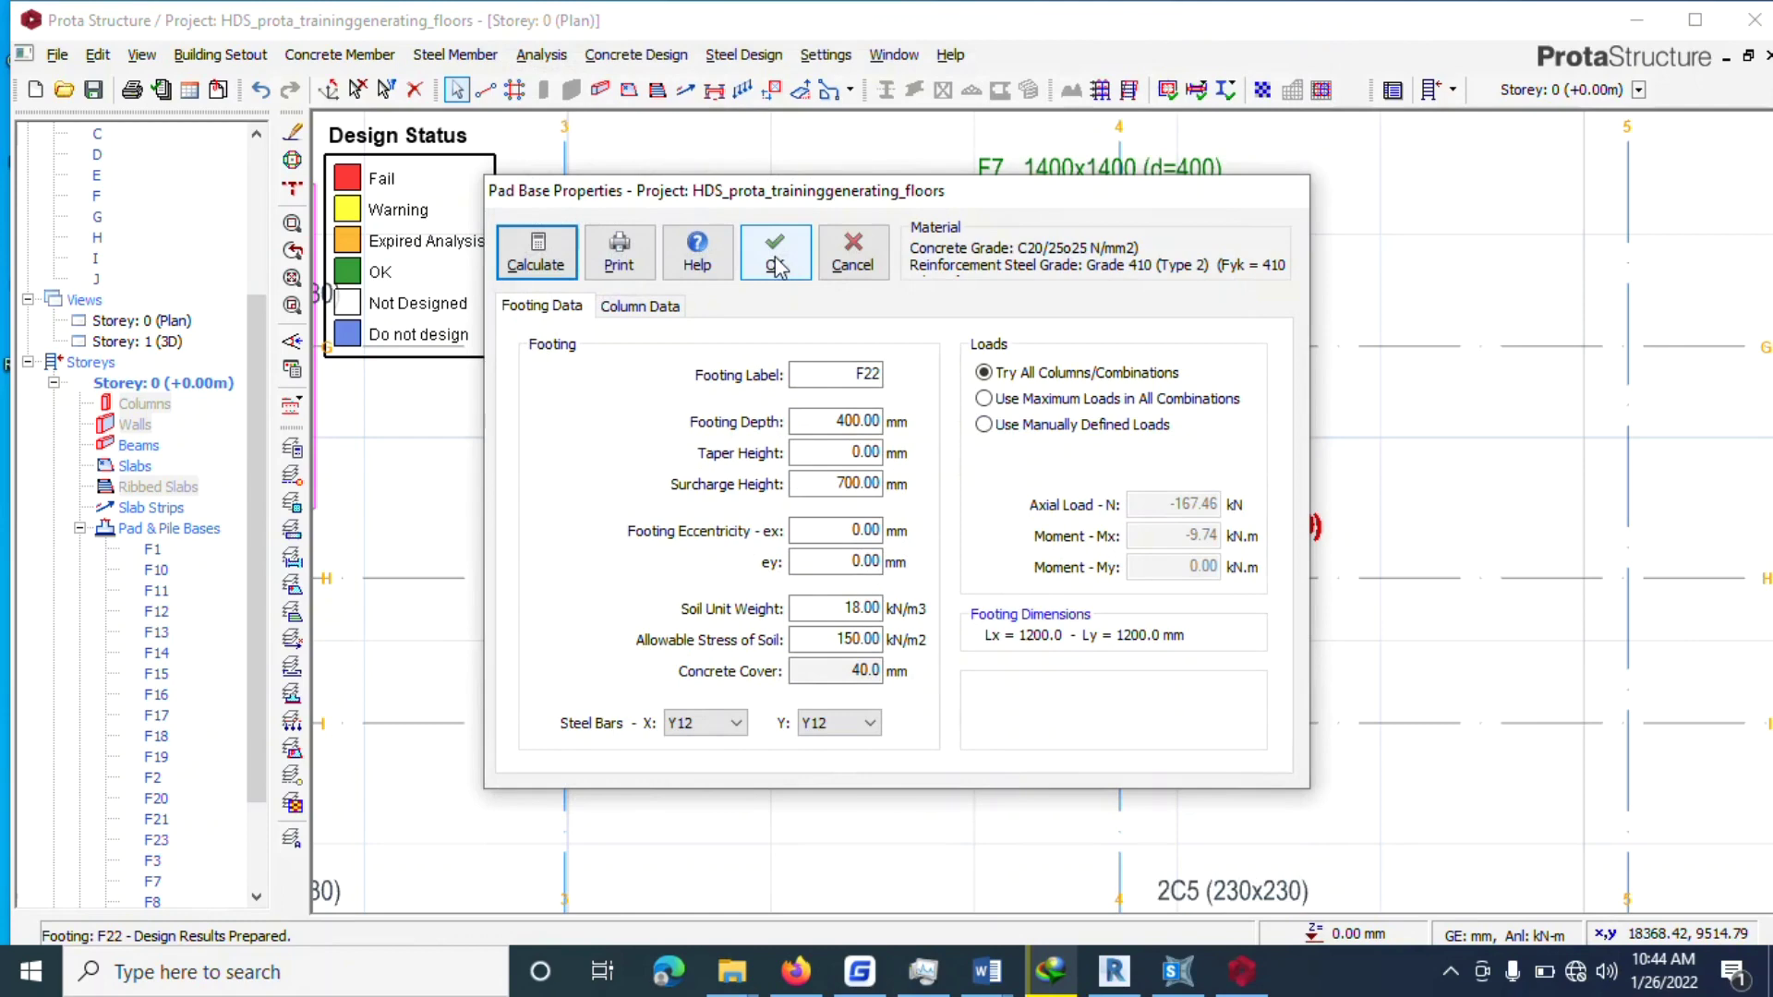
click(776, 266)
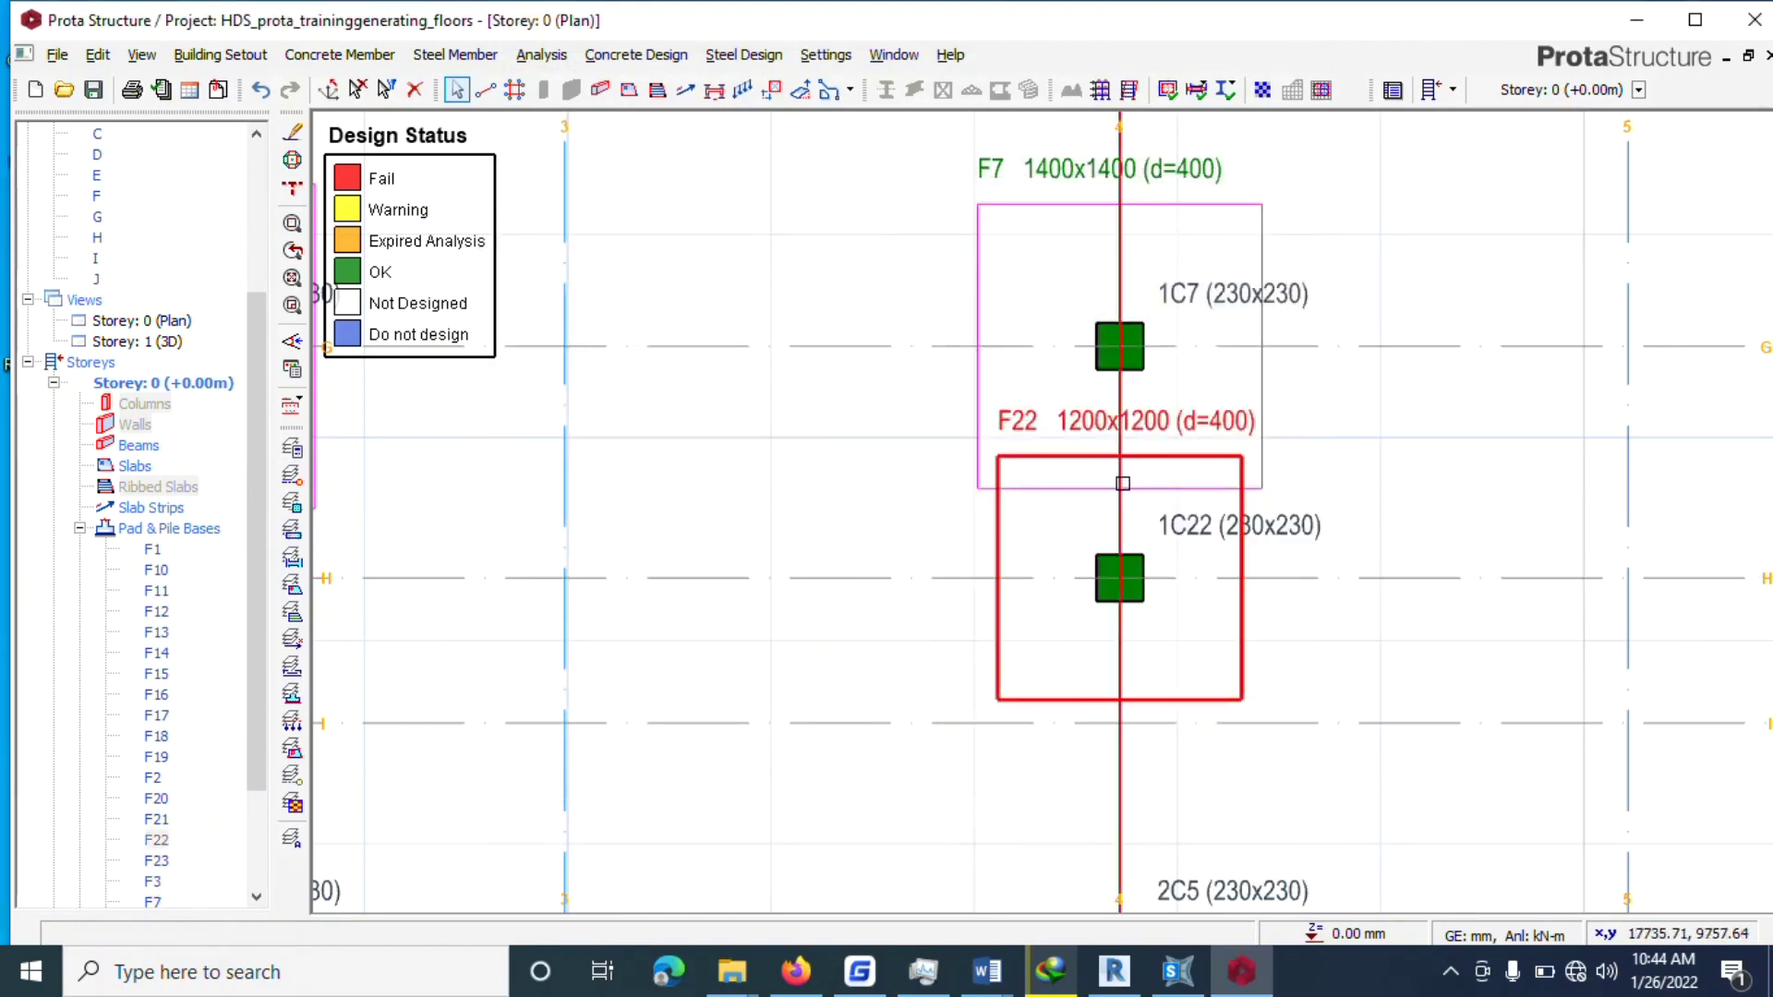
Delete the two overlapping pad bases under columns 1C7 and 1C22.
scroll(1123, 483, down, 1)
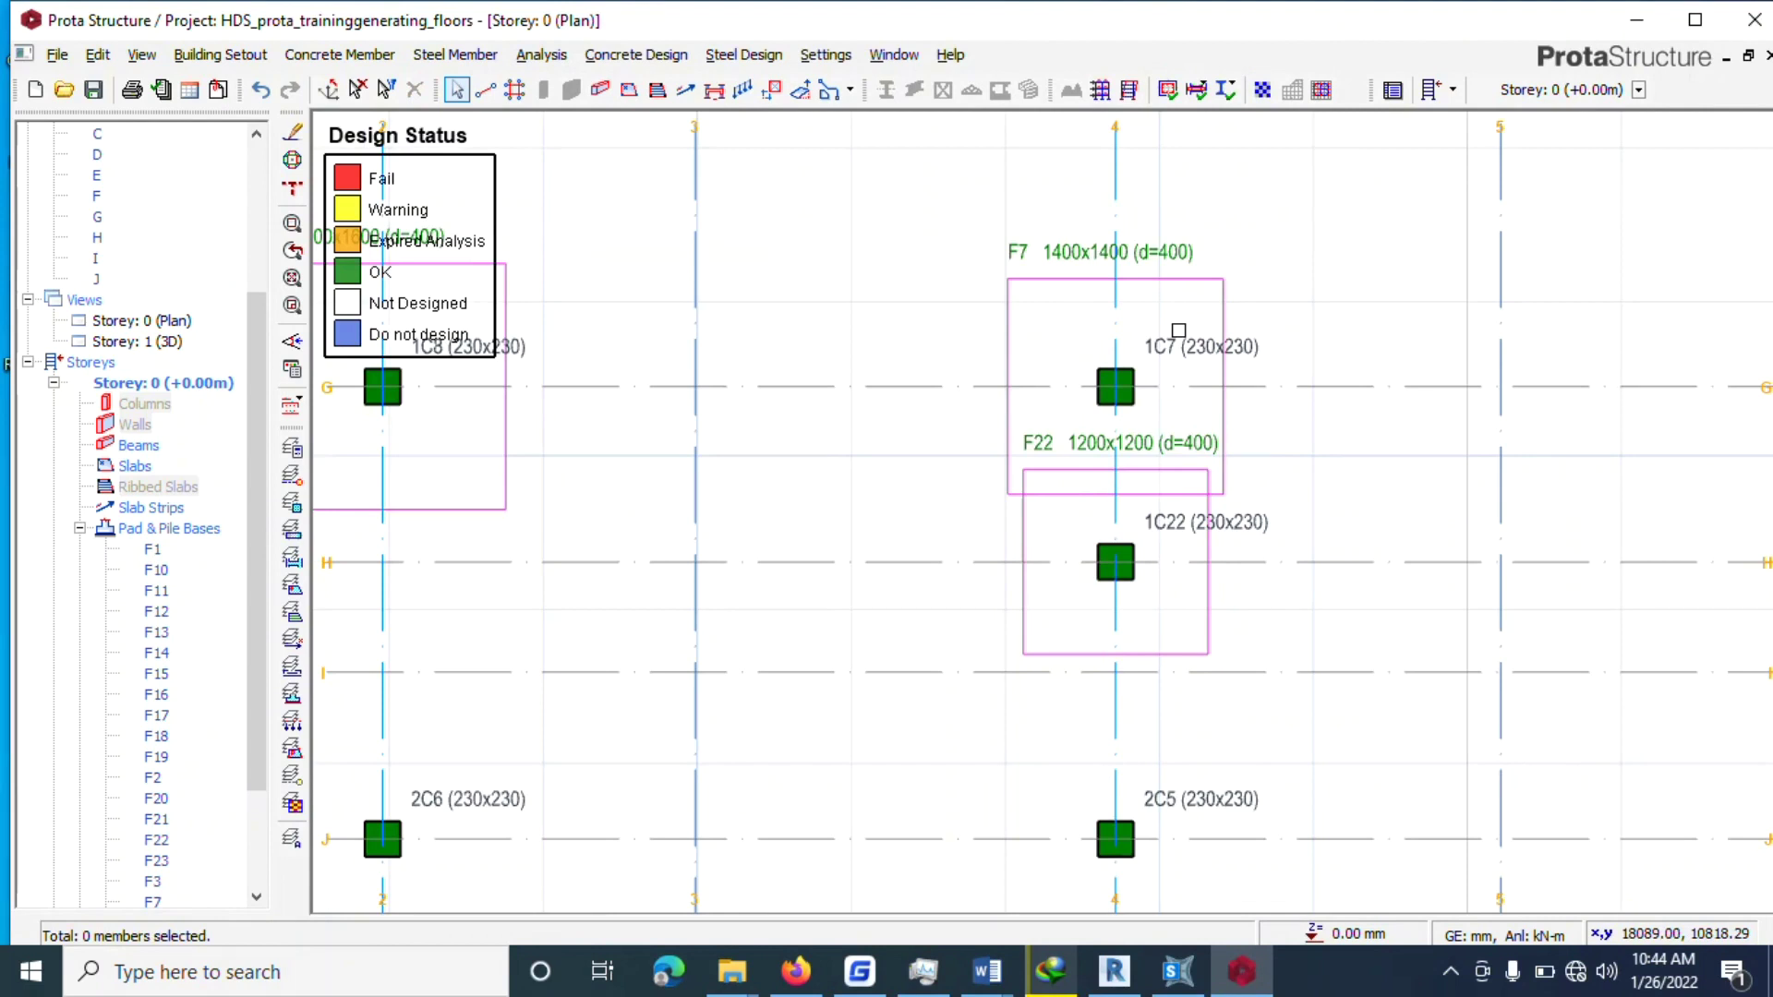
click(1222, 297)
key(Delete)
click(1193, 460)
key(Delete)
drag(843, 217, 1258, 708)
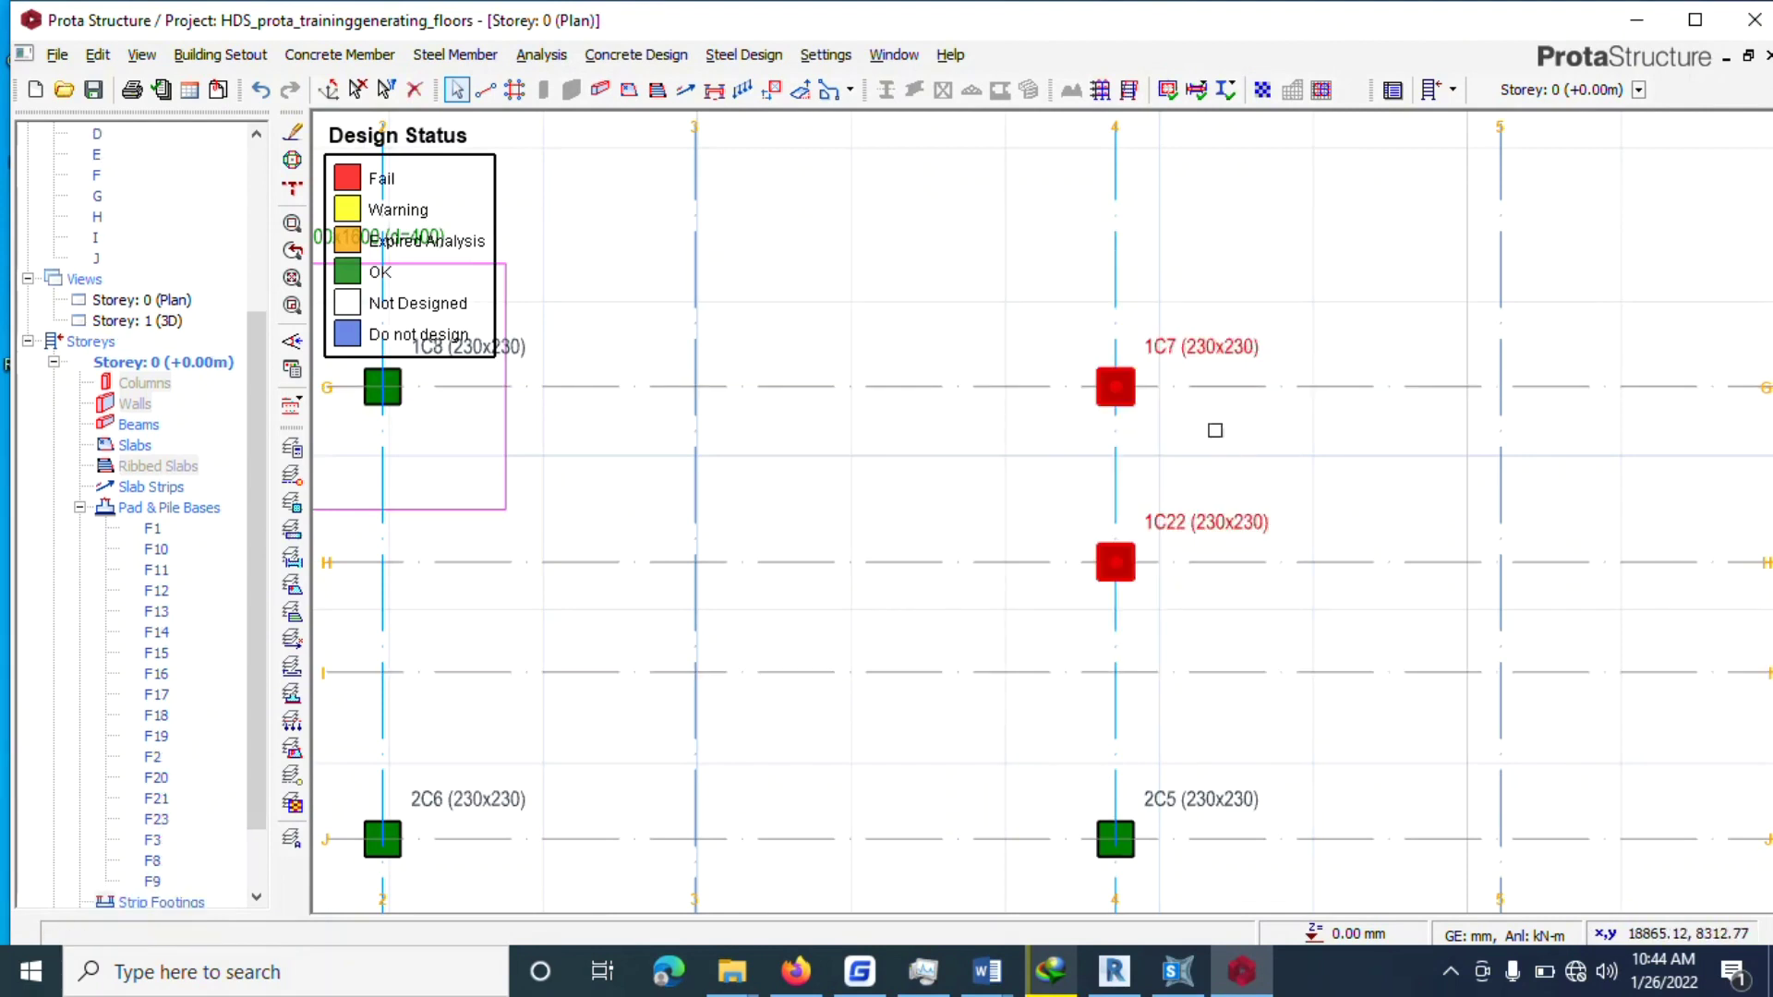
right_click(1211, 355)
click(1293, 475)
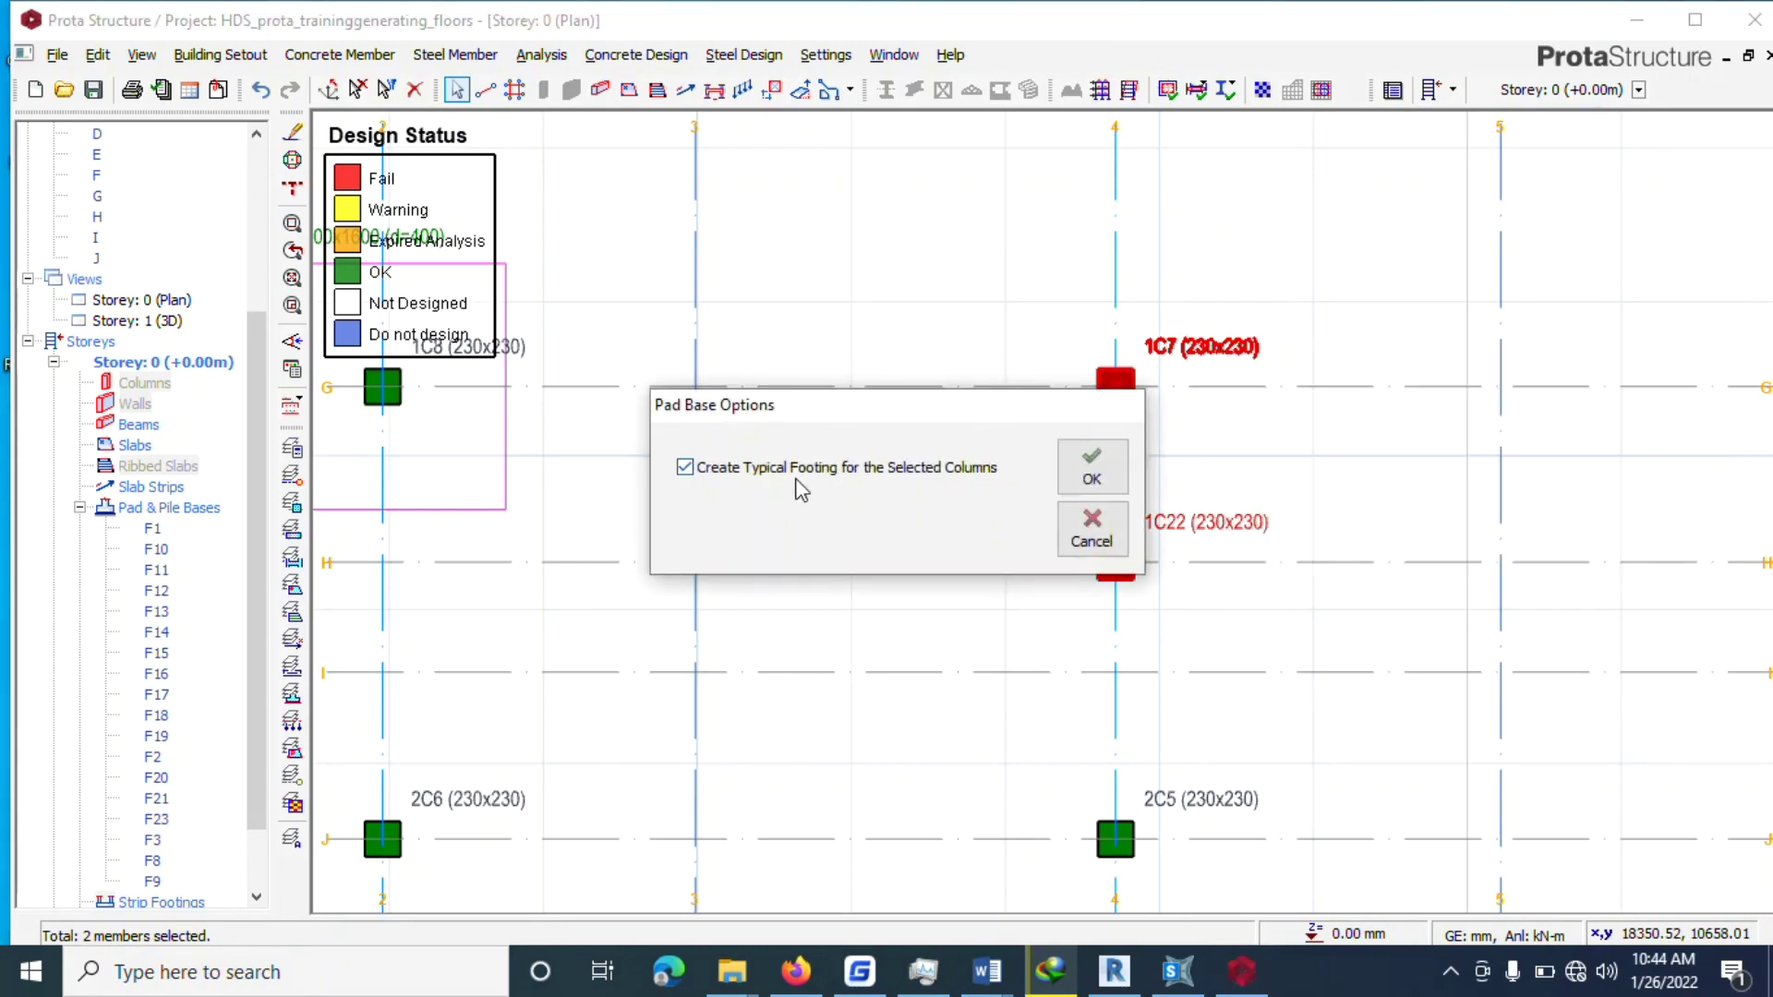
click(836, 469)
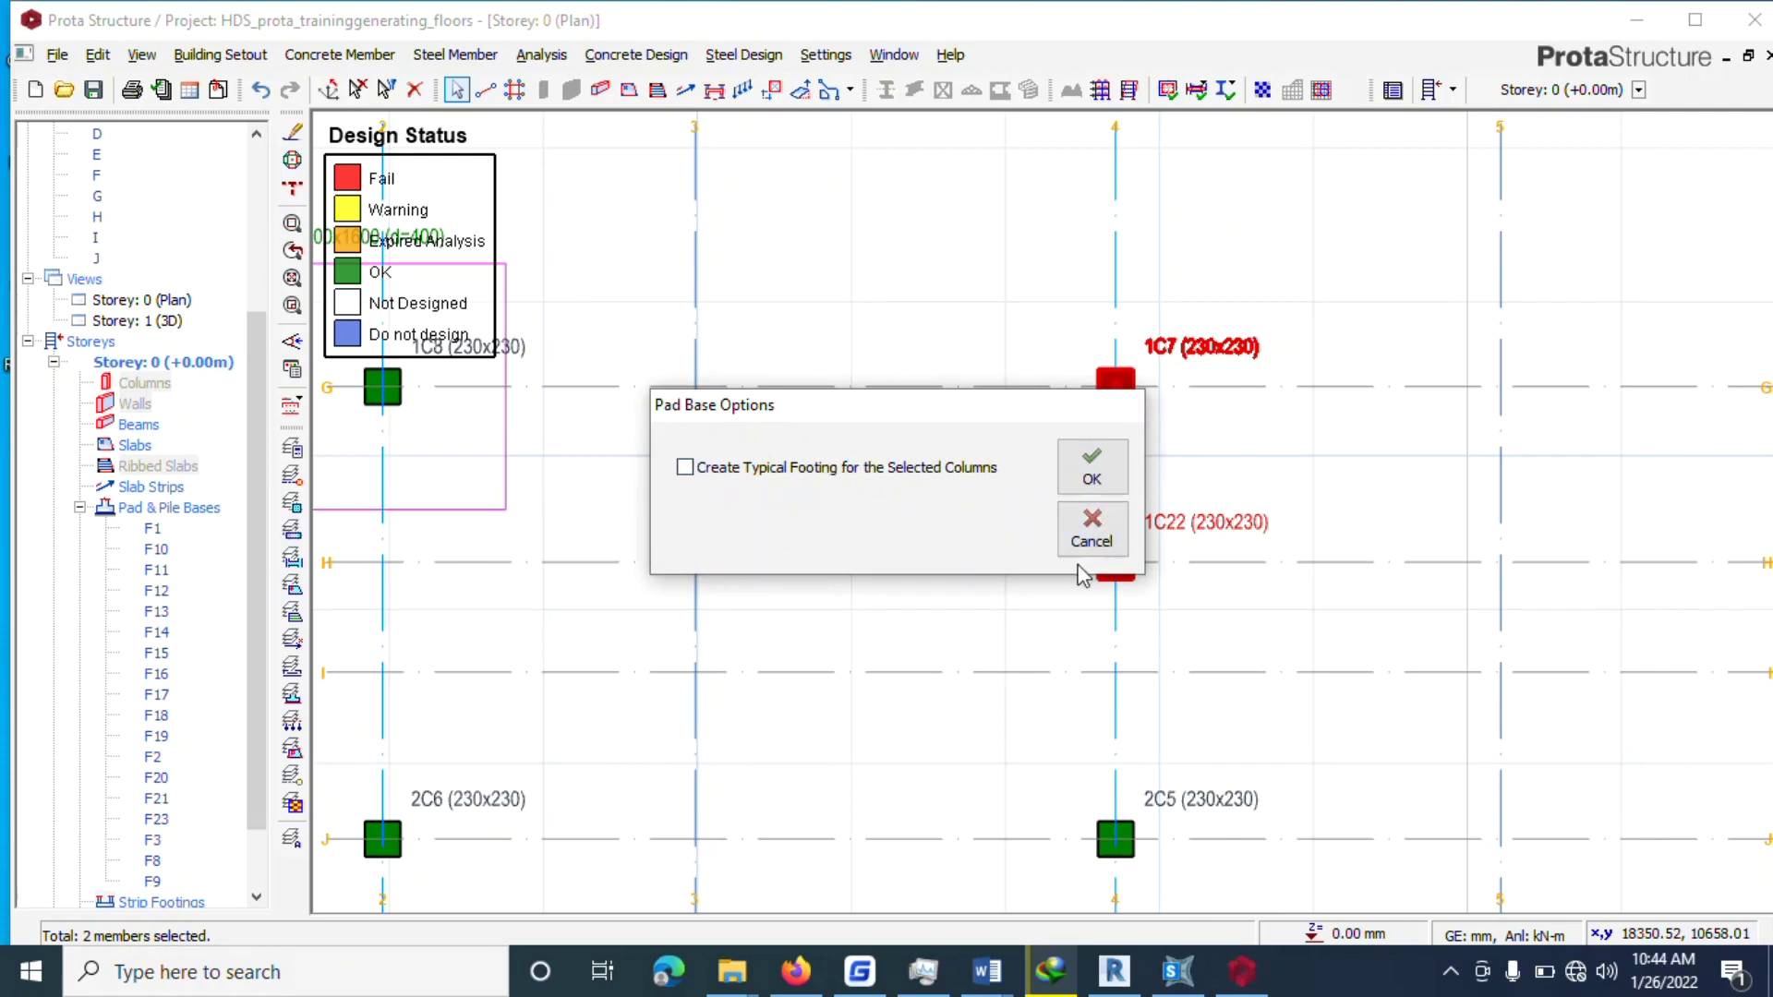
click(1099, 540)
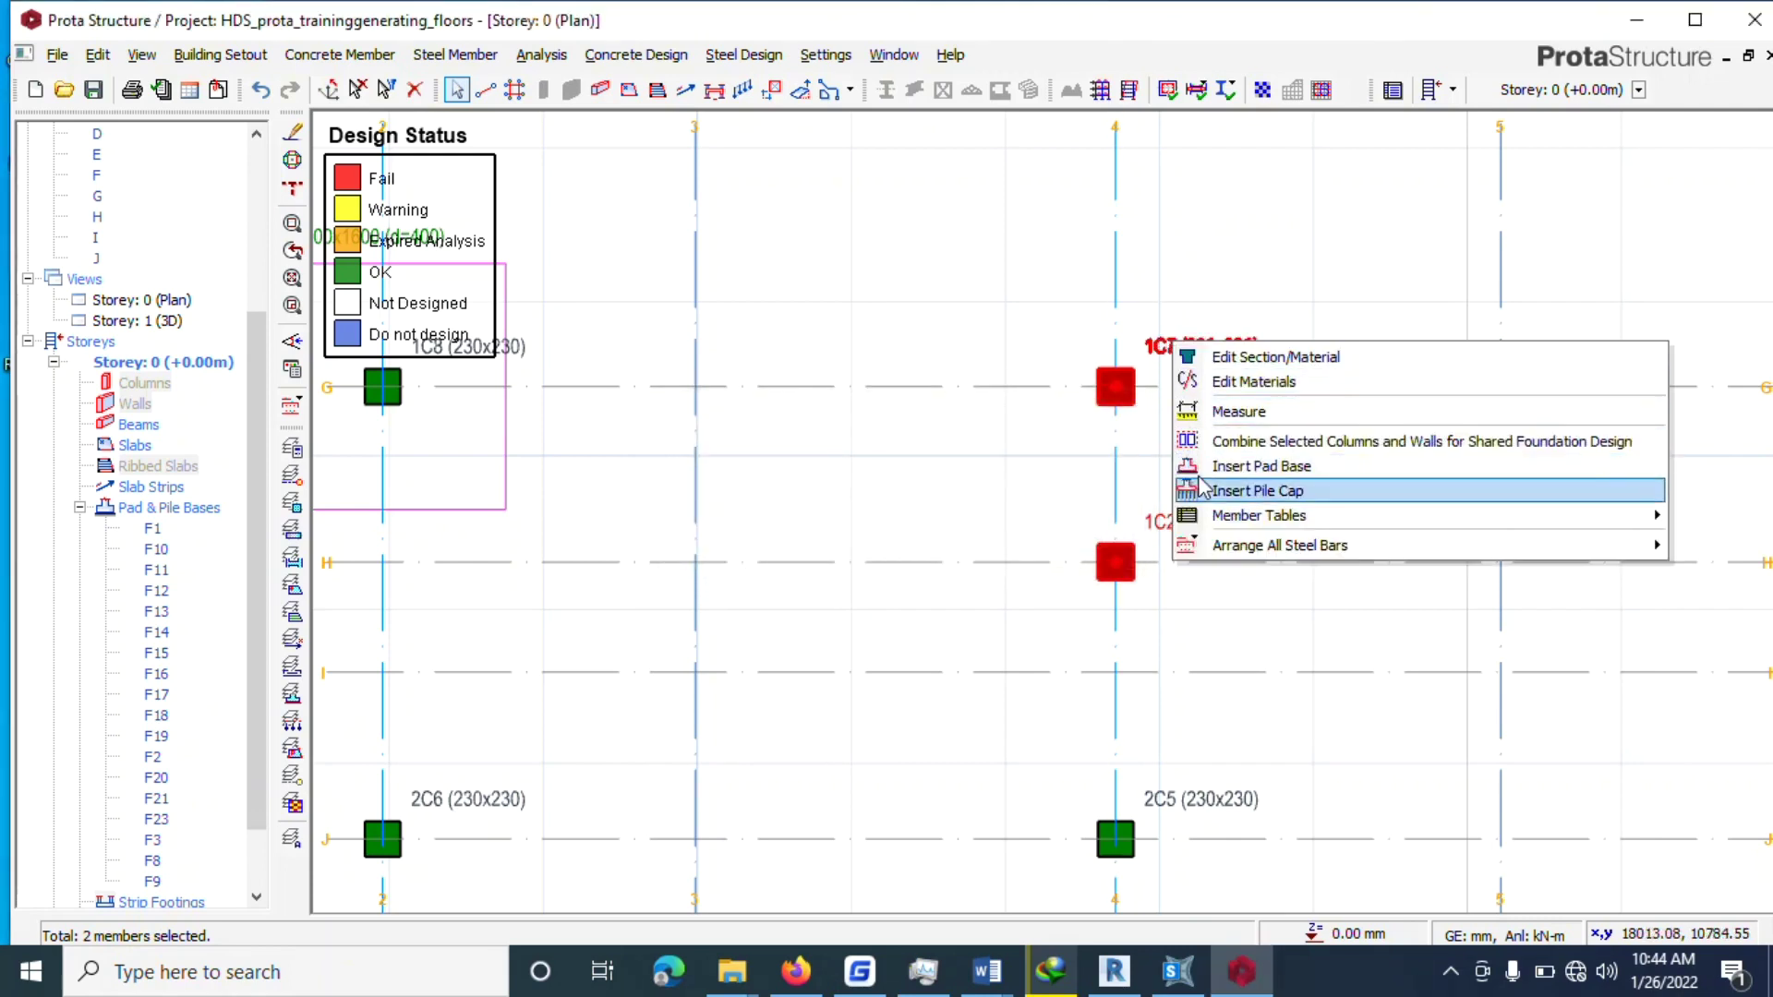
Combine columns 1C7 and 1C22 on axis 4 for shared foundation design and calculate a pad base under them.
click(1229, 443)
click(979, 624)
right_click(1189, 340)
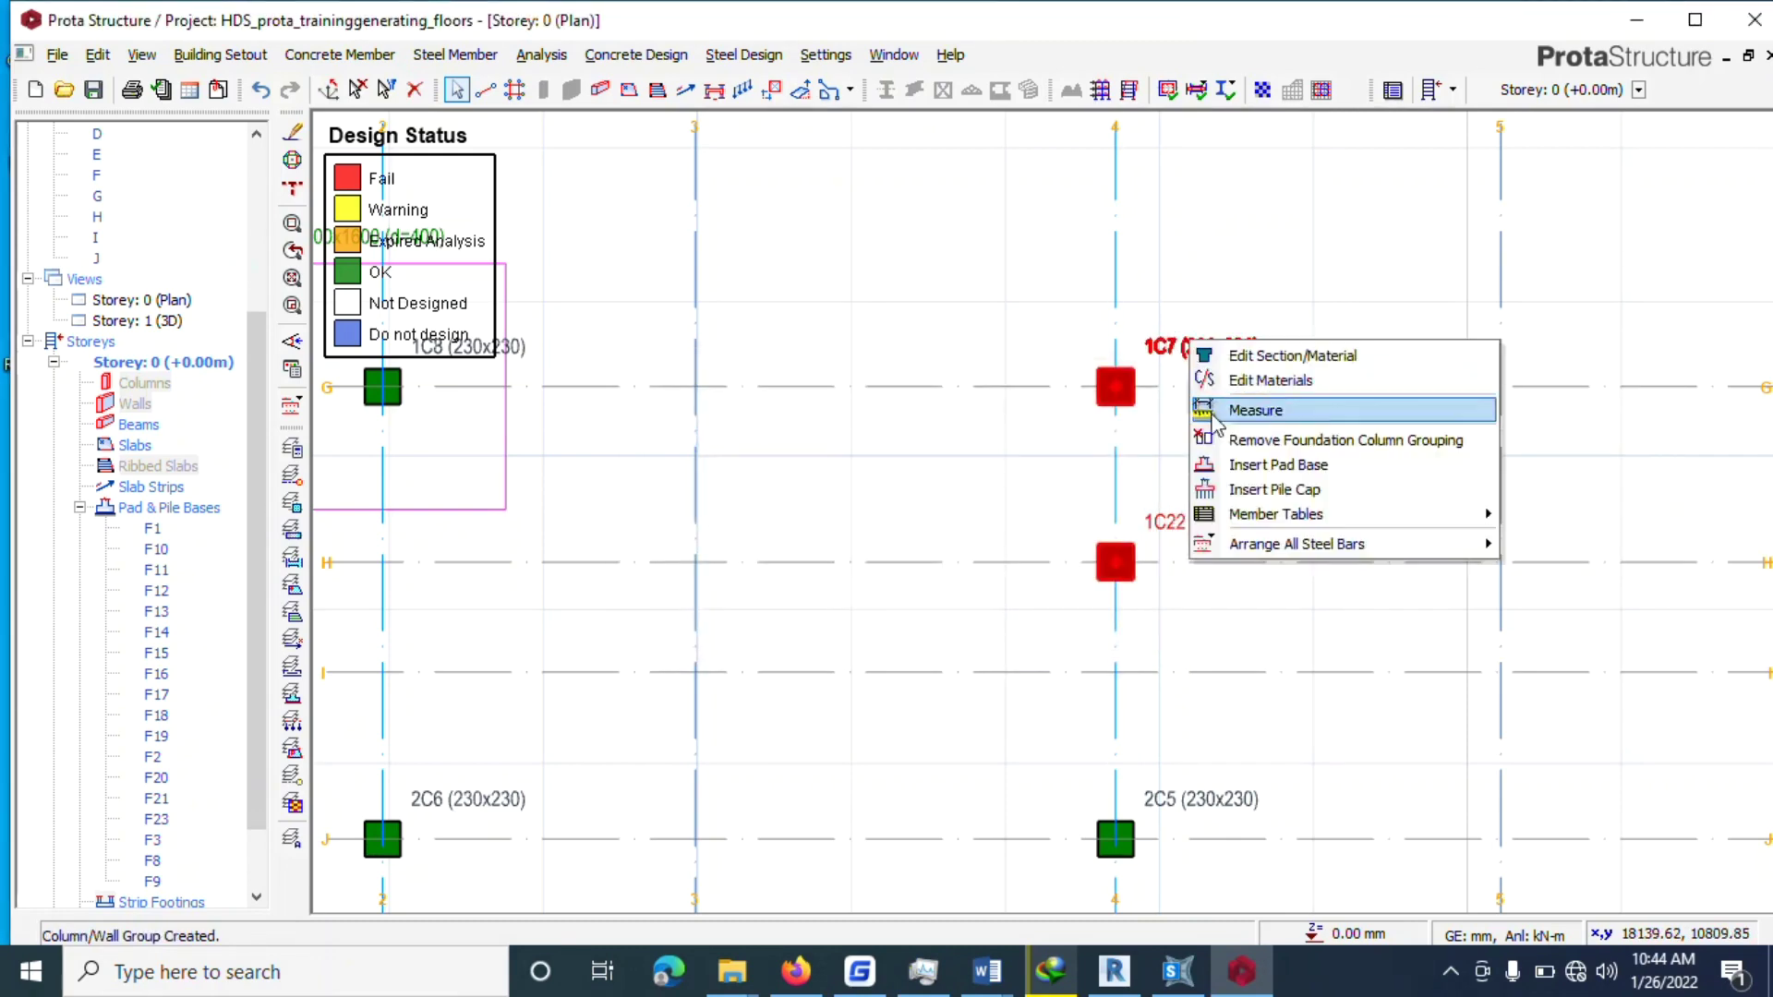
click(1242, 465)
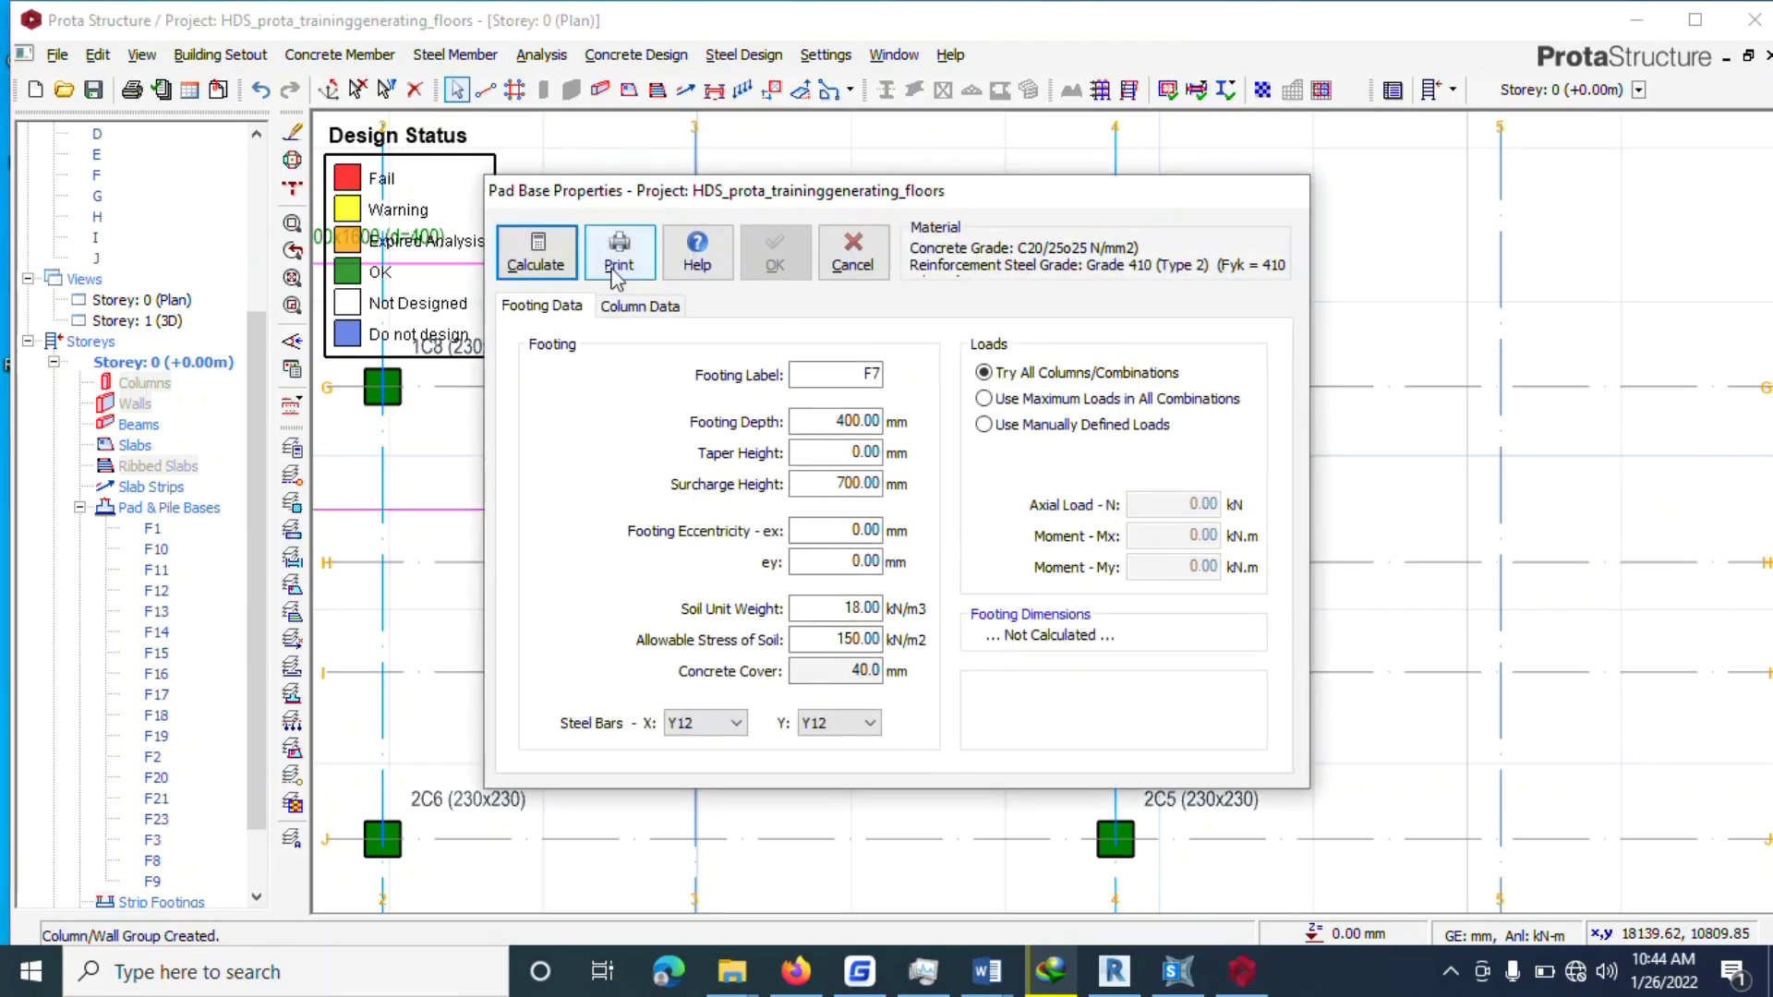
click(535, 252)
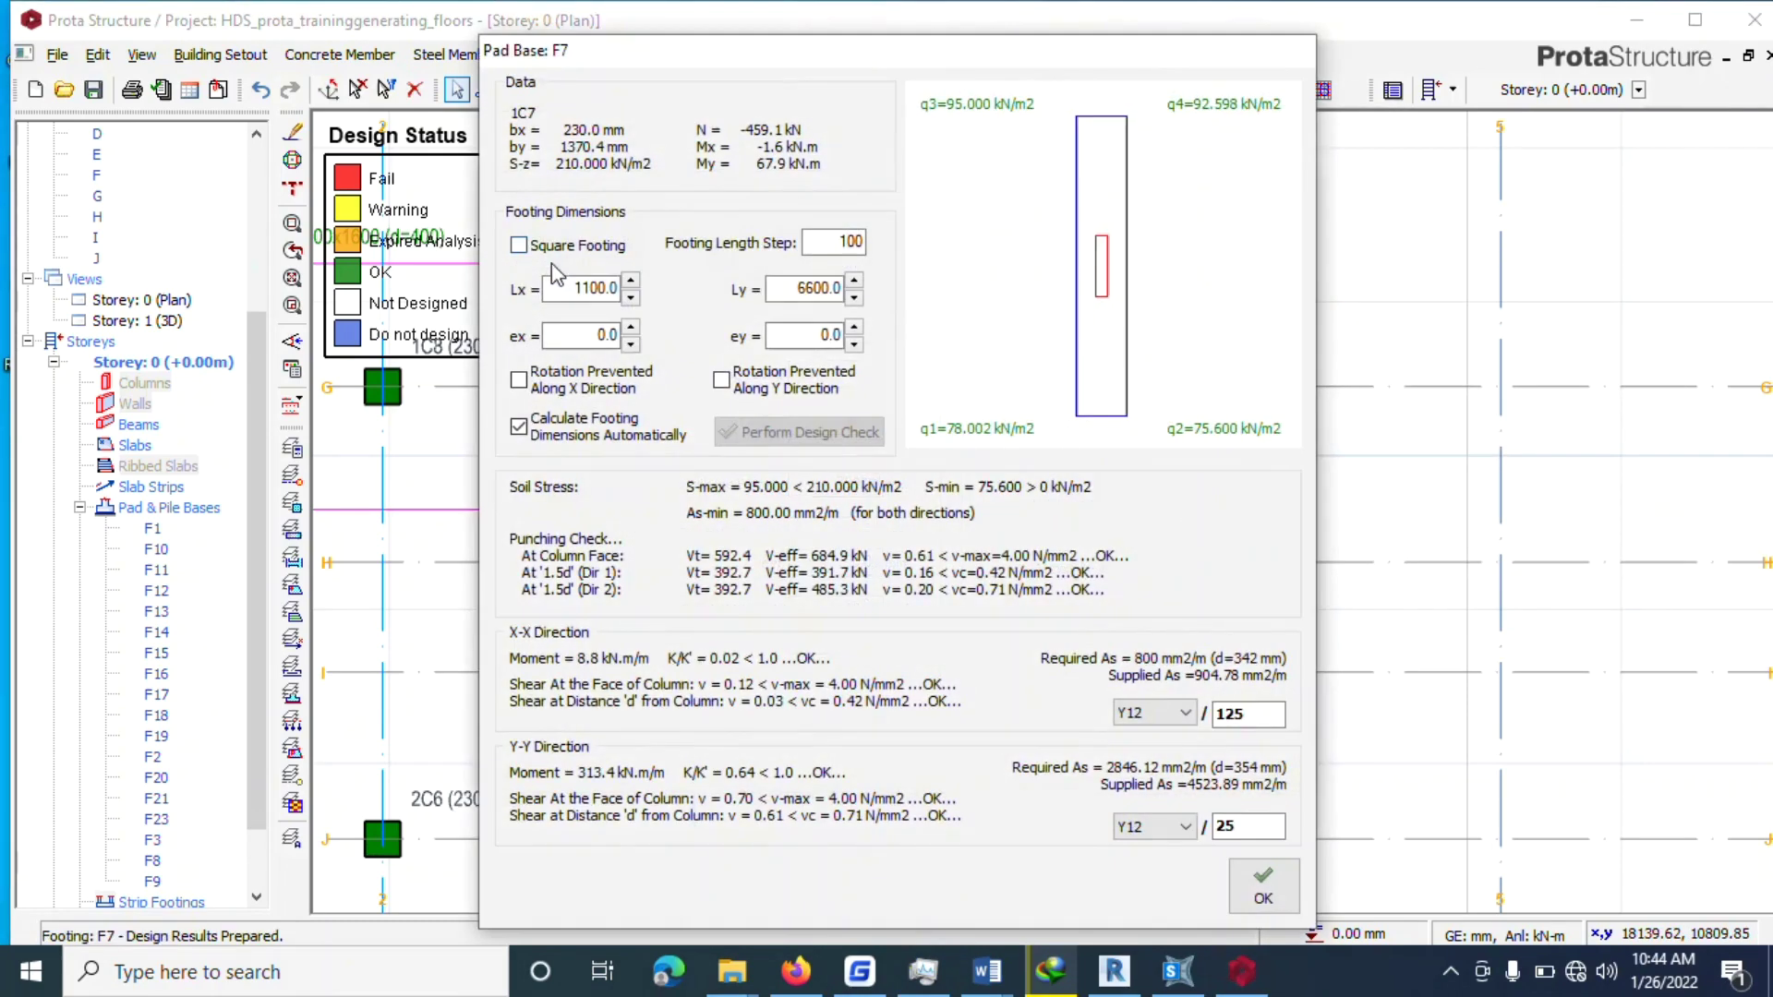
Try increasing the shared footing's Ly dimension to 6800 mm and varying its ey eccentricity.
click(854, 282)
click(854, 282)
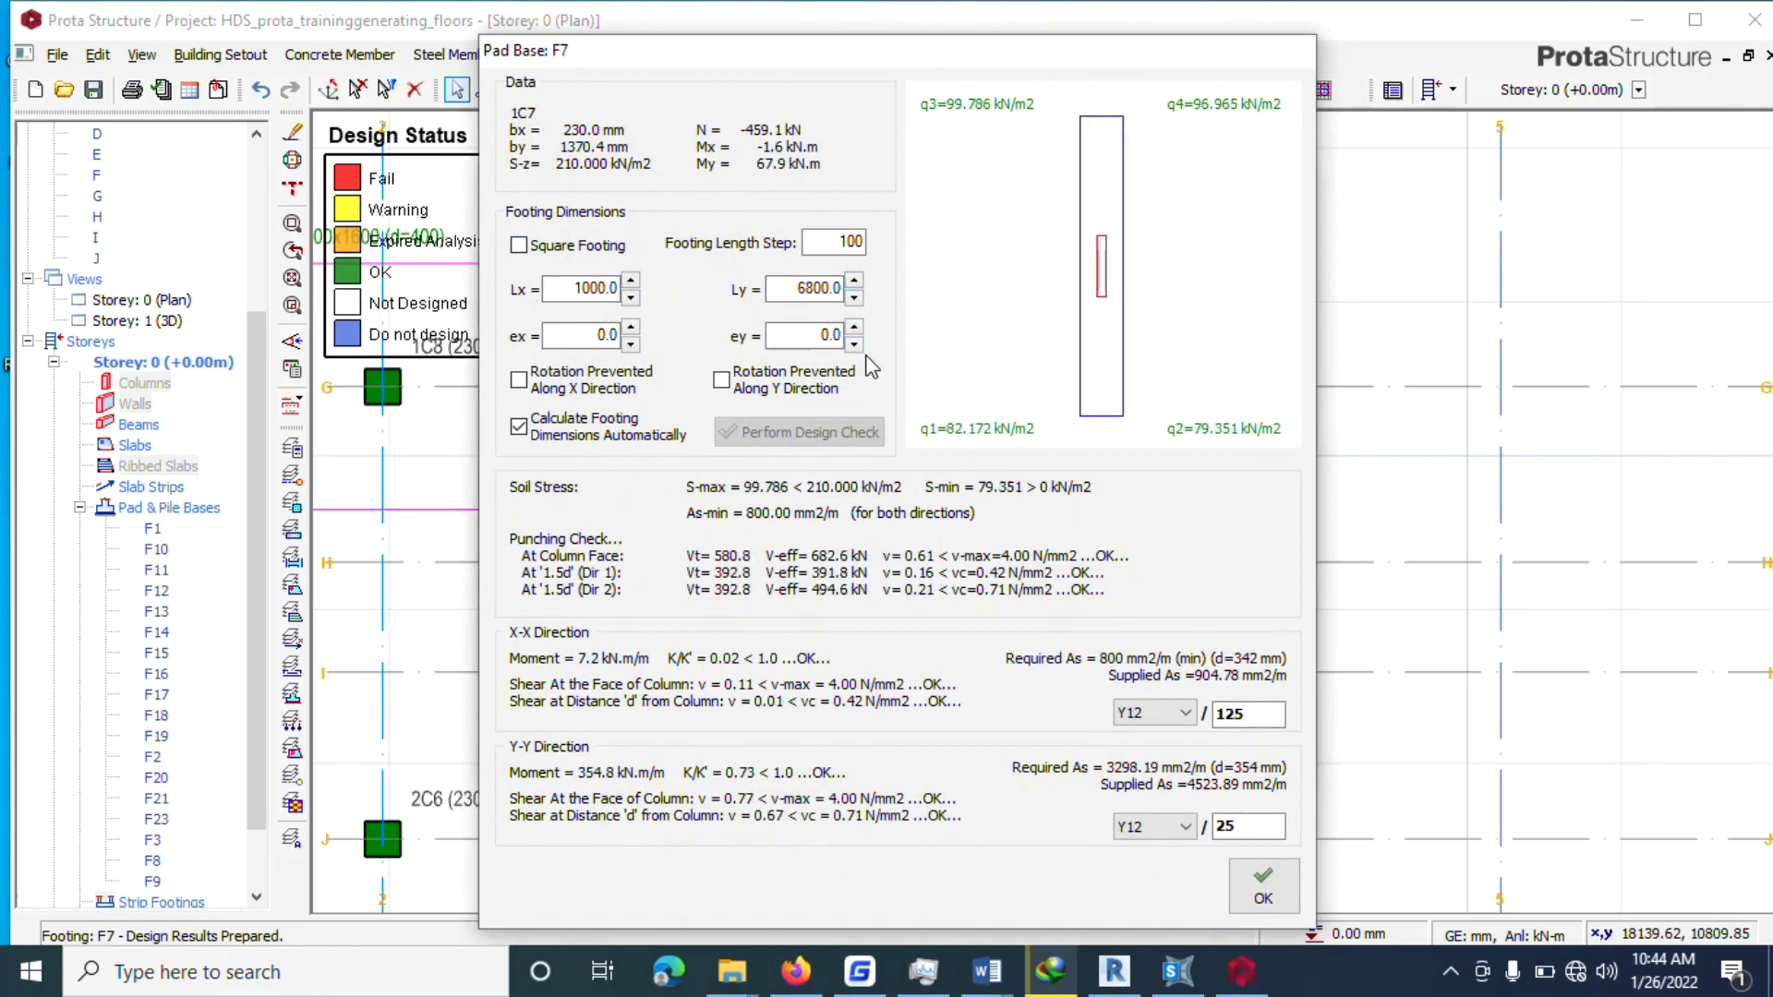
click(861, 346)
click(861, 346)
click(861, 346)
click(862, 345)
click(862, 345)
click(862, 345)
click(855, 328)
click(855, 328)
click(856, 327)
click(855, 328)
click(855, 328)
click(855, 328)
click(856, 327)
click(855, 328)
click(855, 328)
click(855, 327)
click(856, 345)
click(856, 344)
click(855, 344)
click(855, 344)
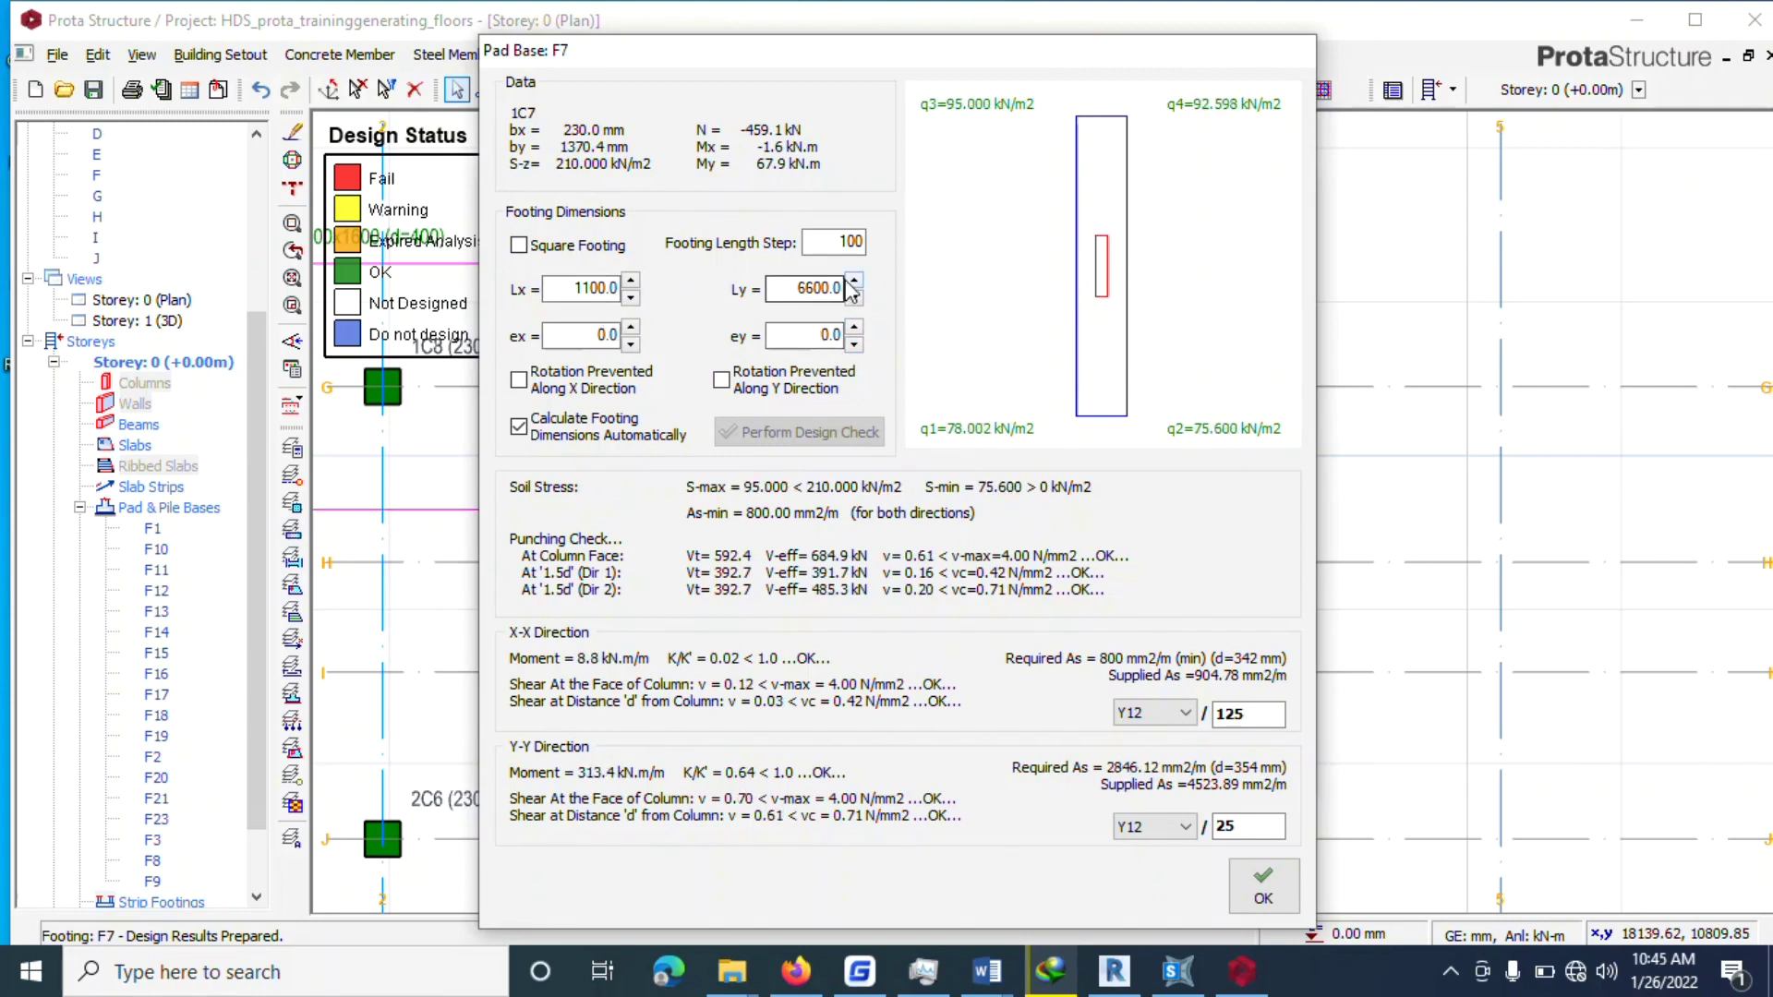
Reduce the shared footing's Ly dimension to 2300 mm, letting Lx adjust automatically, and accept the design results.
click(853, 298)
click(853, 299)
click(853, 299)
click(853, 298)
click(853, 298)
click(853, 299)
click(853, 299)
click(854, 298)
click(854, 298)
click(854, 299)
click(854, 298)
click(853, 298)
click(853, 299)
click(853, 298)
click(853, 298)
click(853, 298)
click(853, 298)
click(854, 298)
click(854, 298)
click(853, 298)
click(853, 299)
click(853, 298)
click(854, 298)
click(853, 298)
click(853, 298)
click(853, 299)
click(853, 298)
click(854, 299)
click(854, 298)
click(853, 298)
click(854, 298)
click(854, 298)
click(854, 299)
click(853, 298)
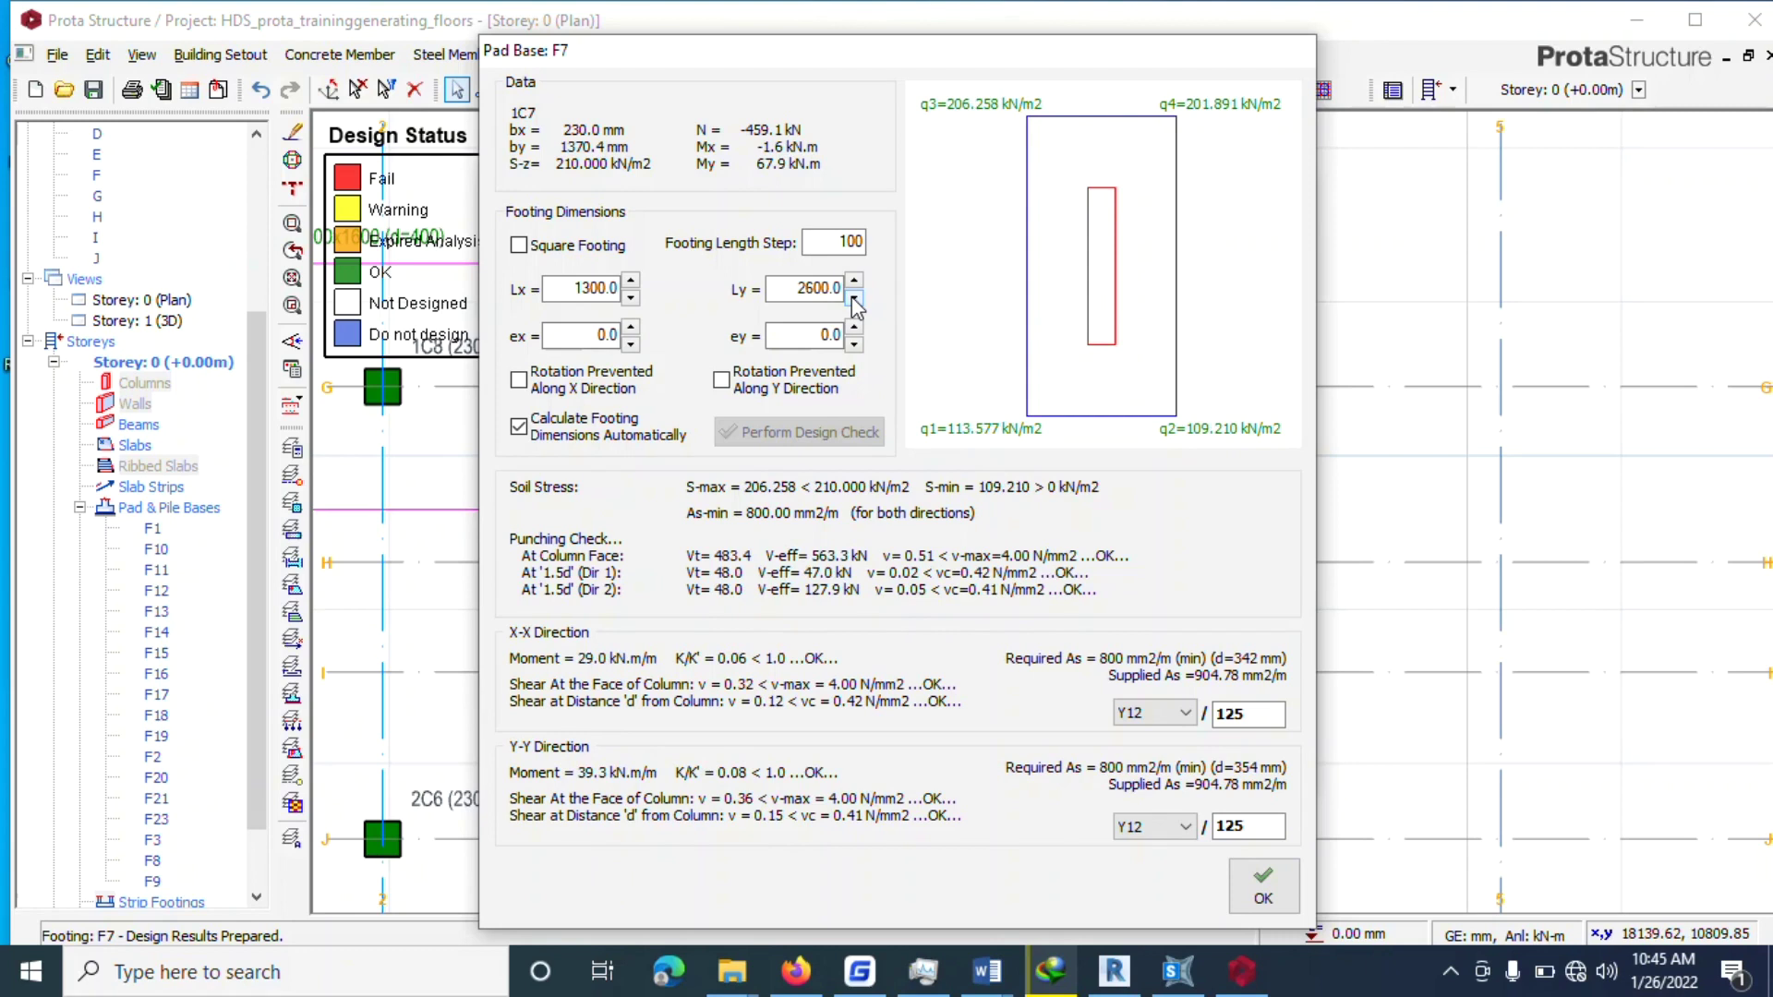
click(853, 299)
click(853, 298)
click(854, 298)
click(853, 299)
click(854, 298)
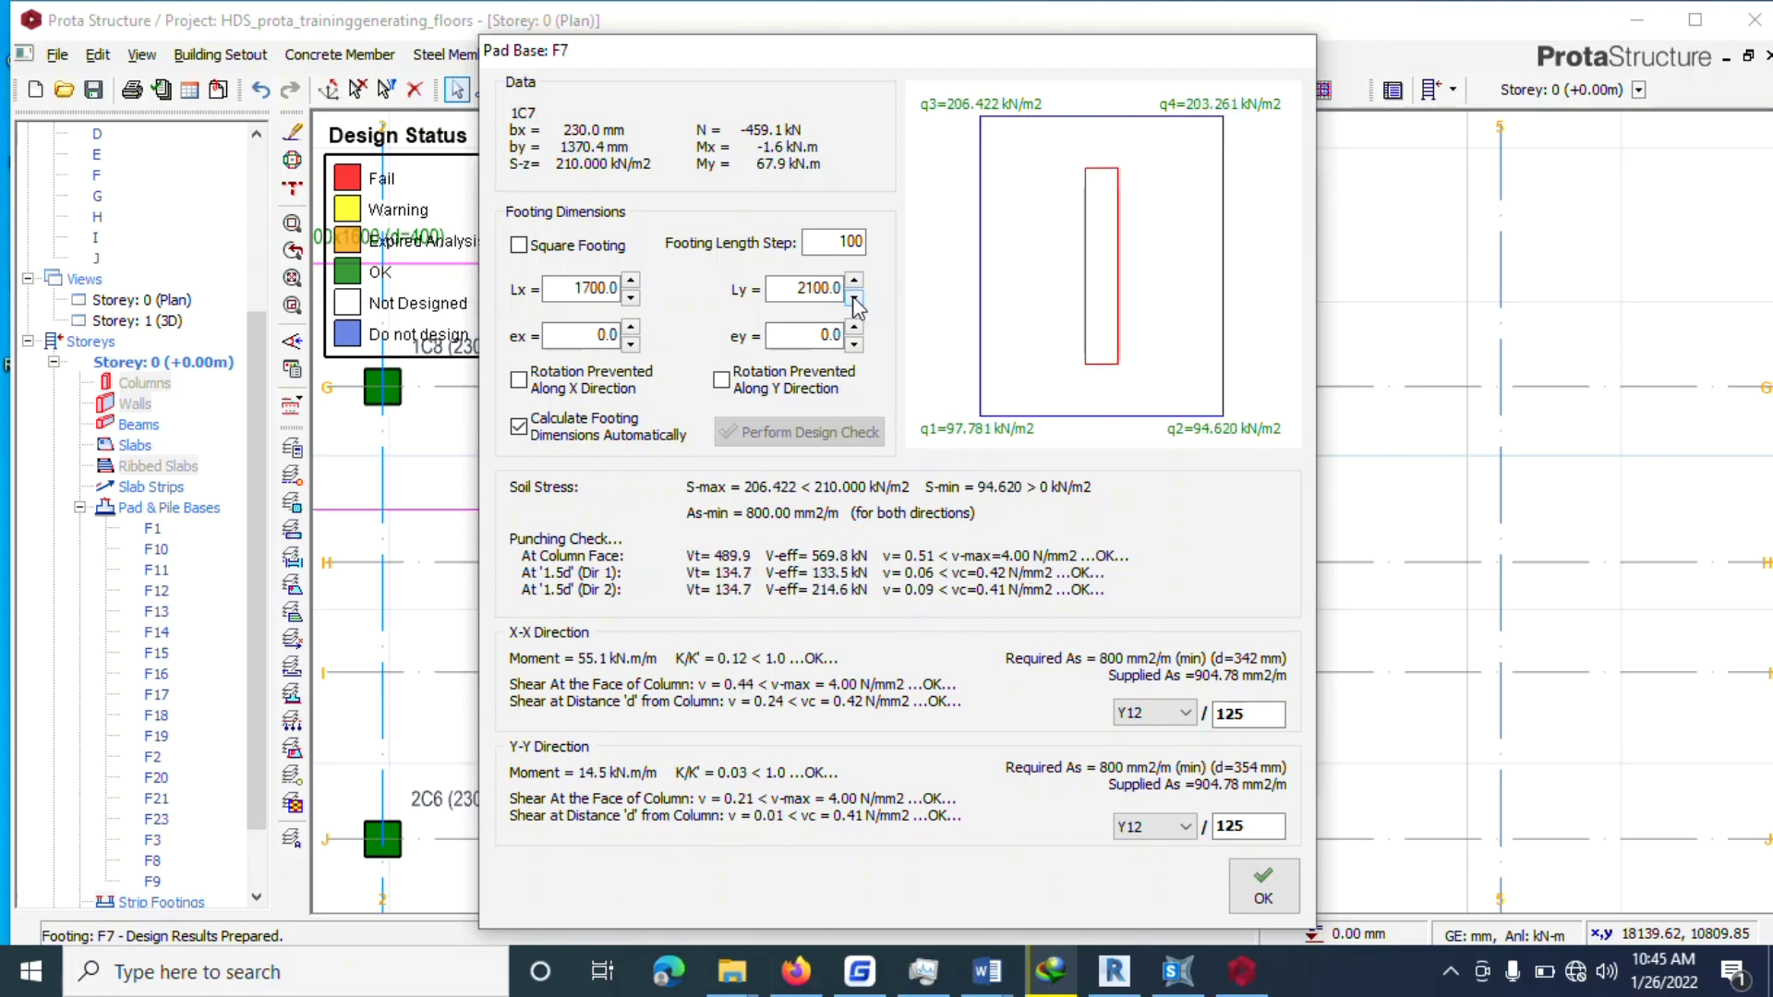
click(853, 299)
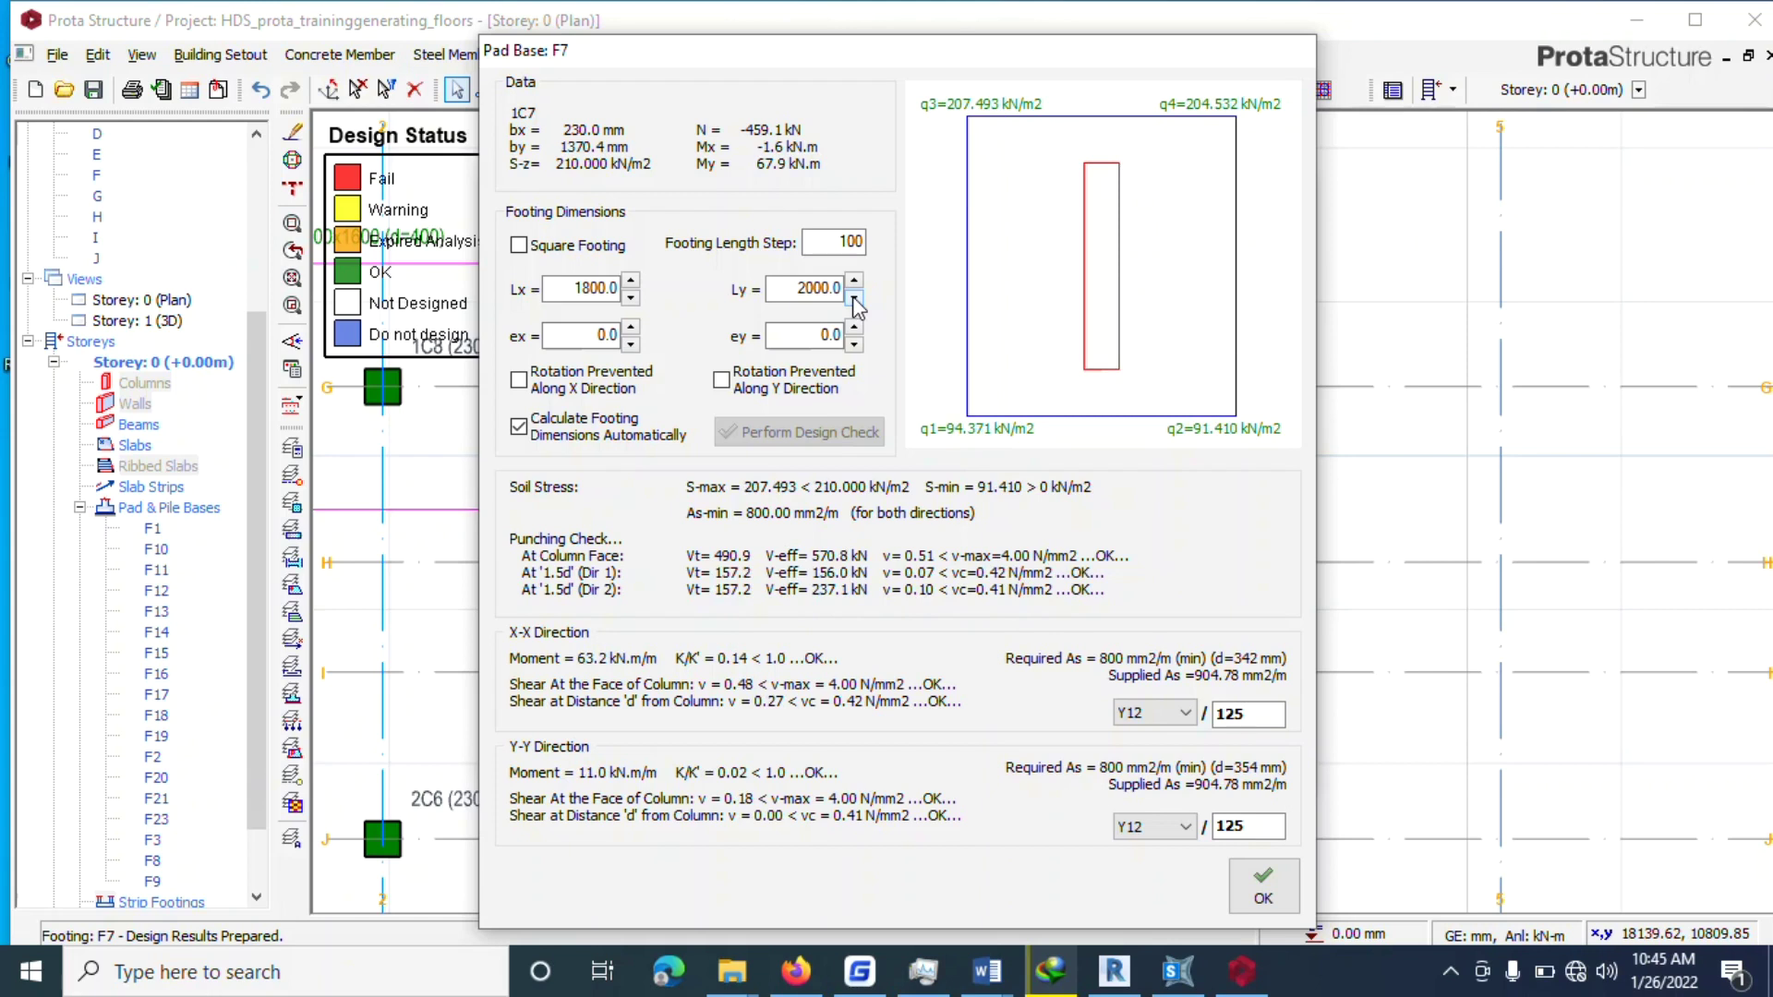
click(854, 281)
click(853, 280)
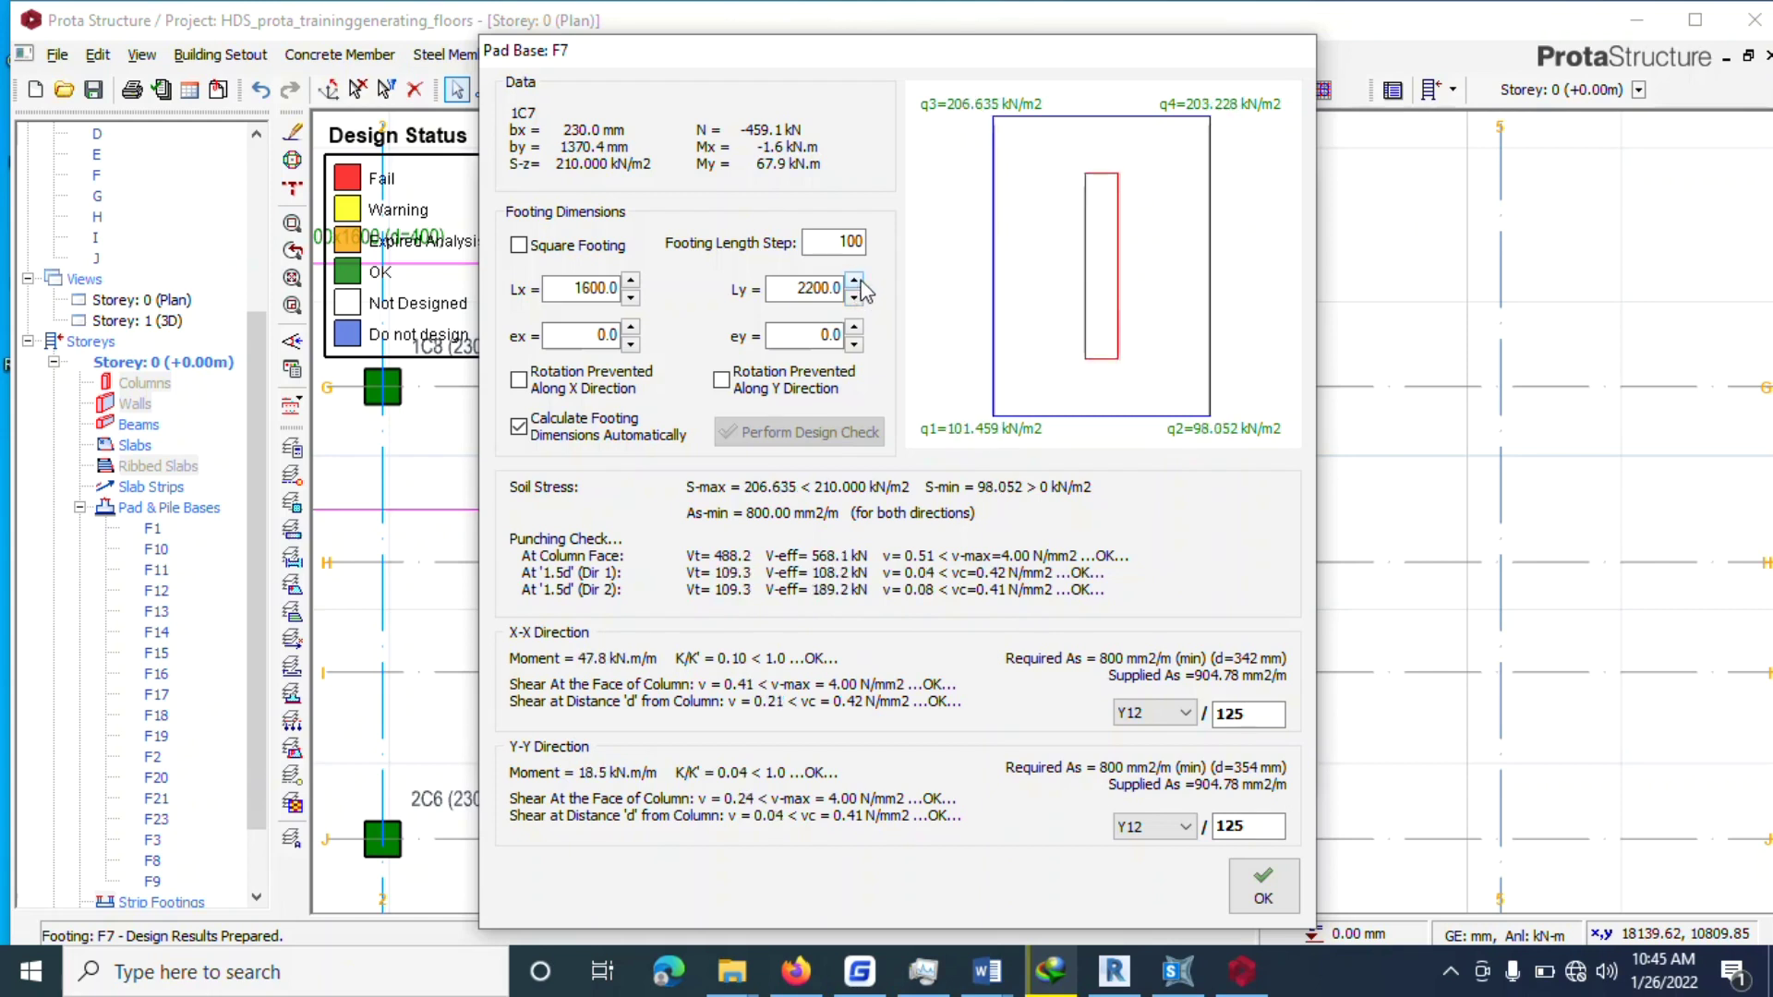
click(853, 281)
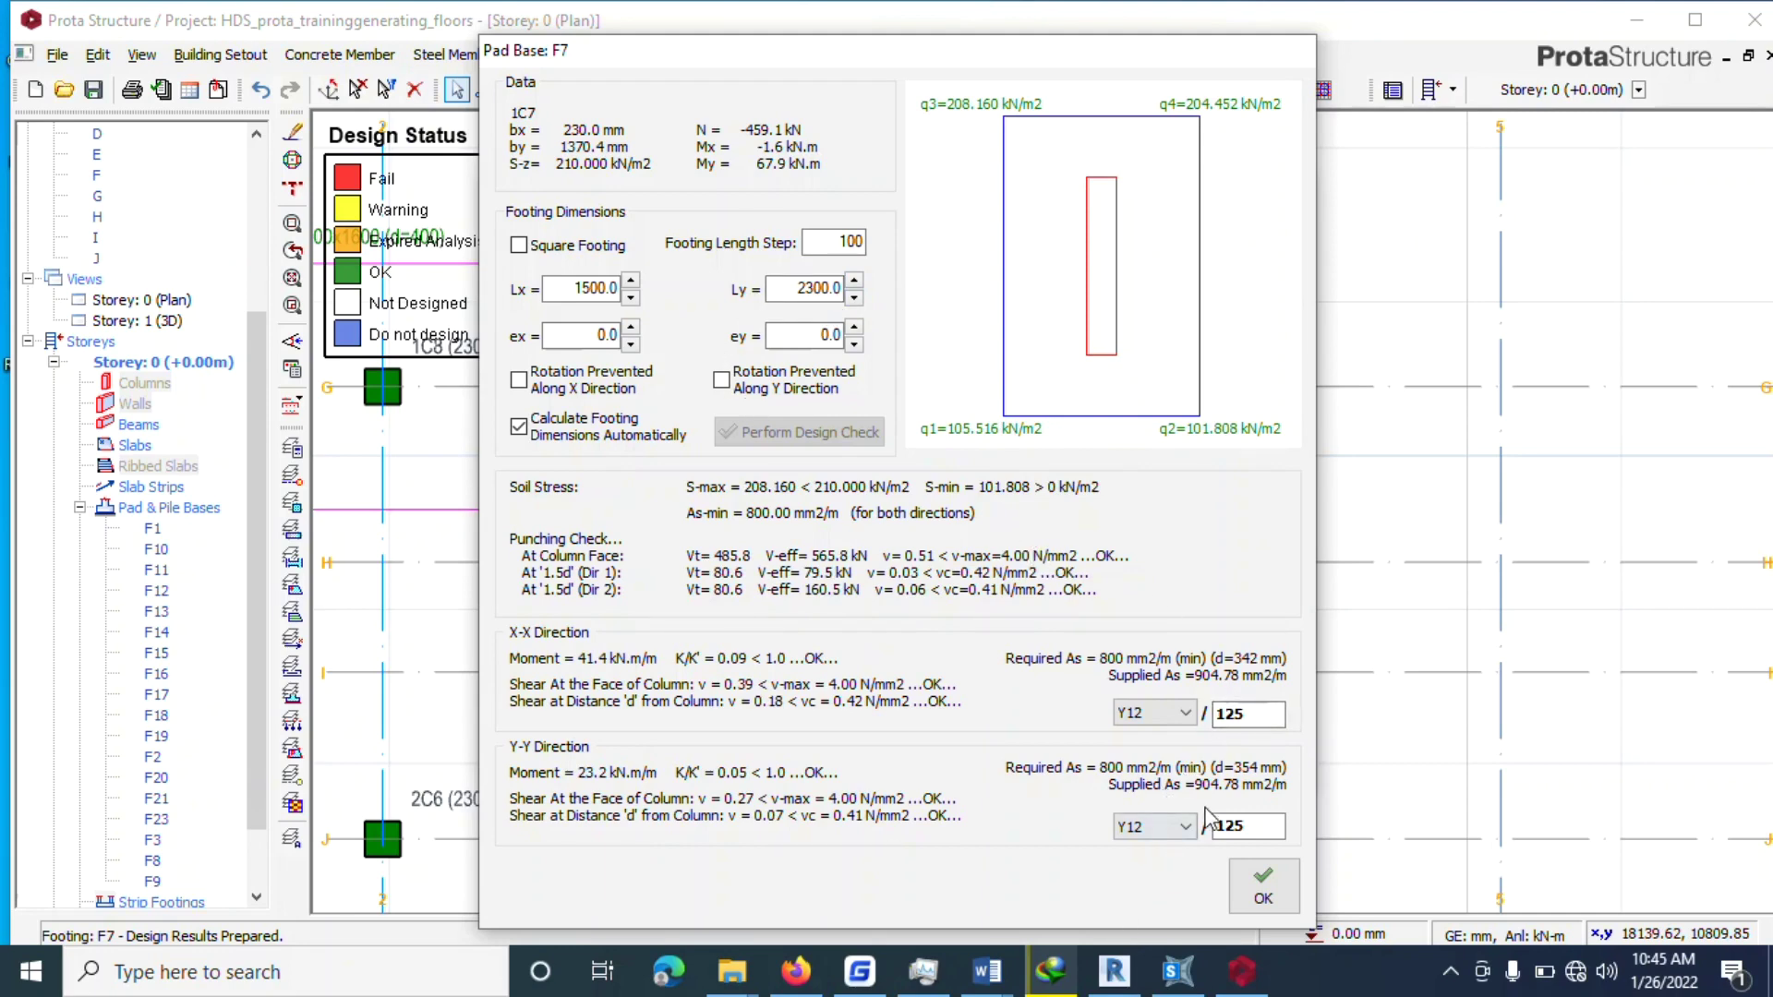
click(1260, 882)
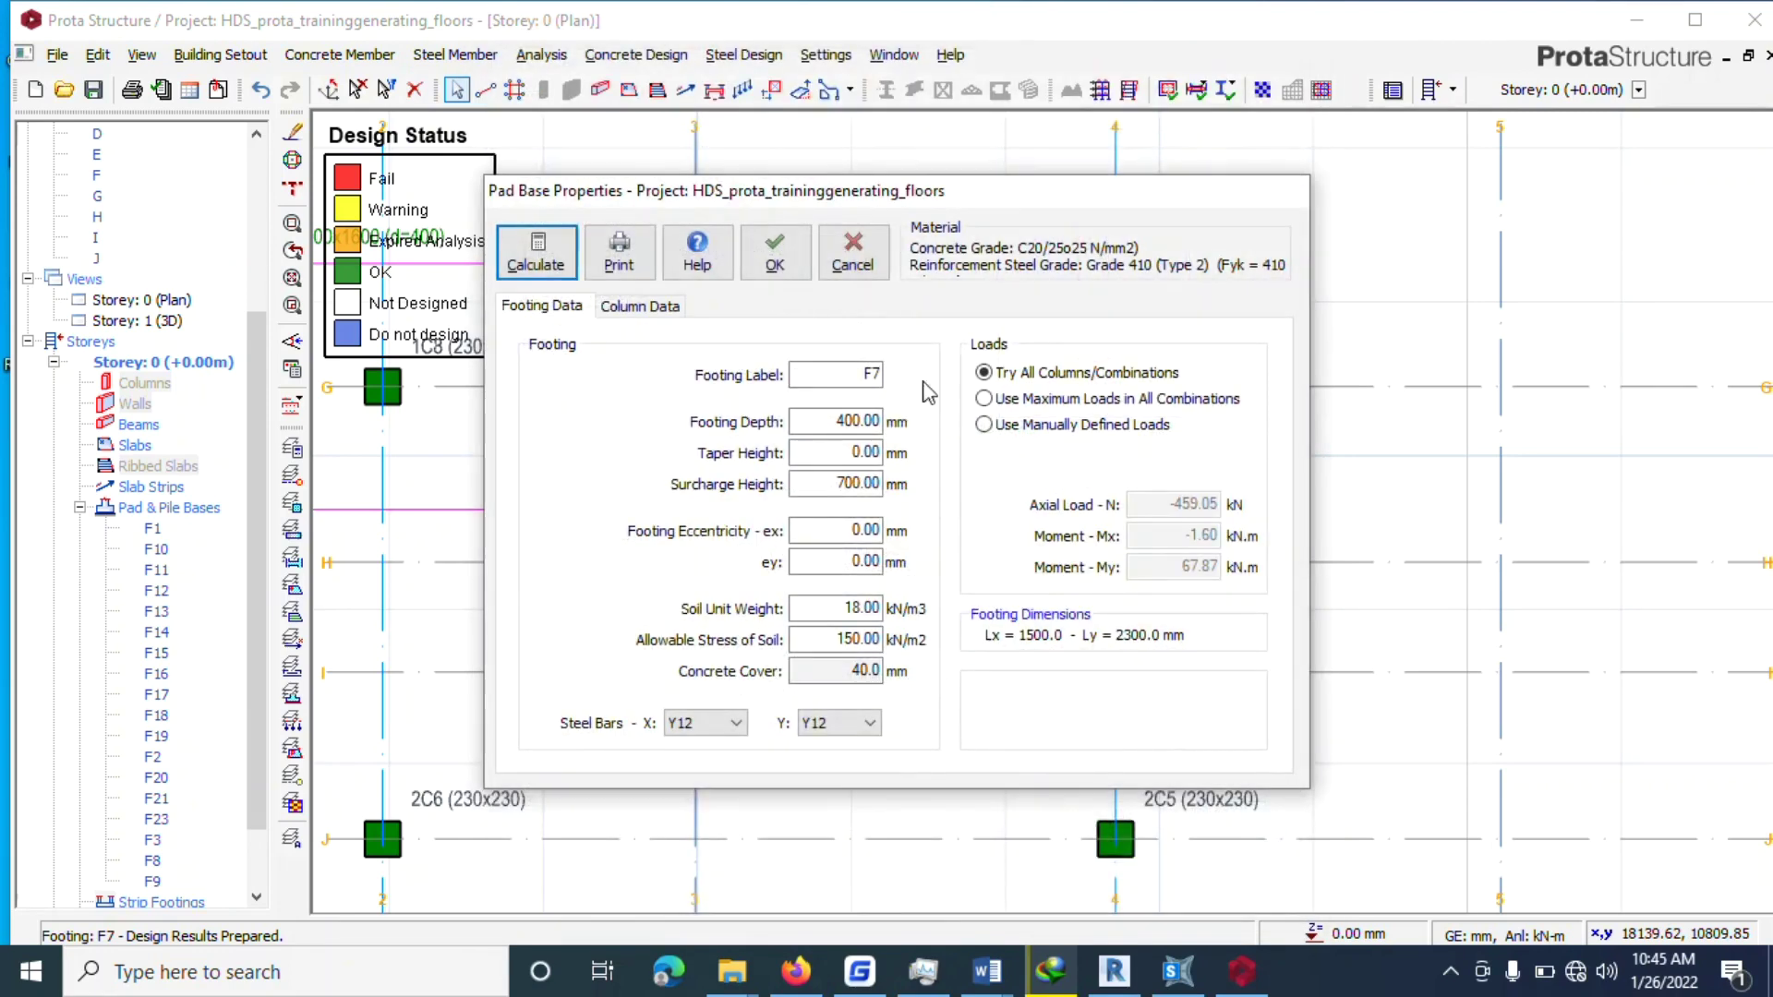
Confirm the shared footing under 1C7 and 1C22, then calculate and accept a pad base under column 1C4 on axes 6 and H.
click(773, 265)
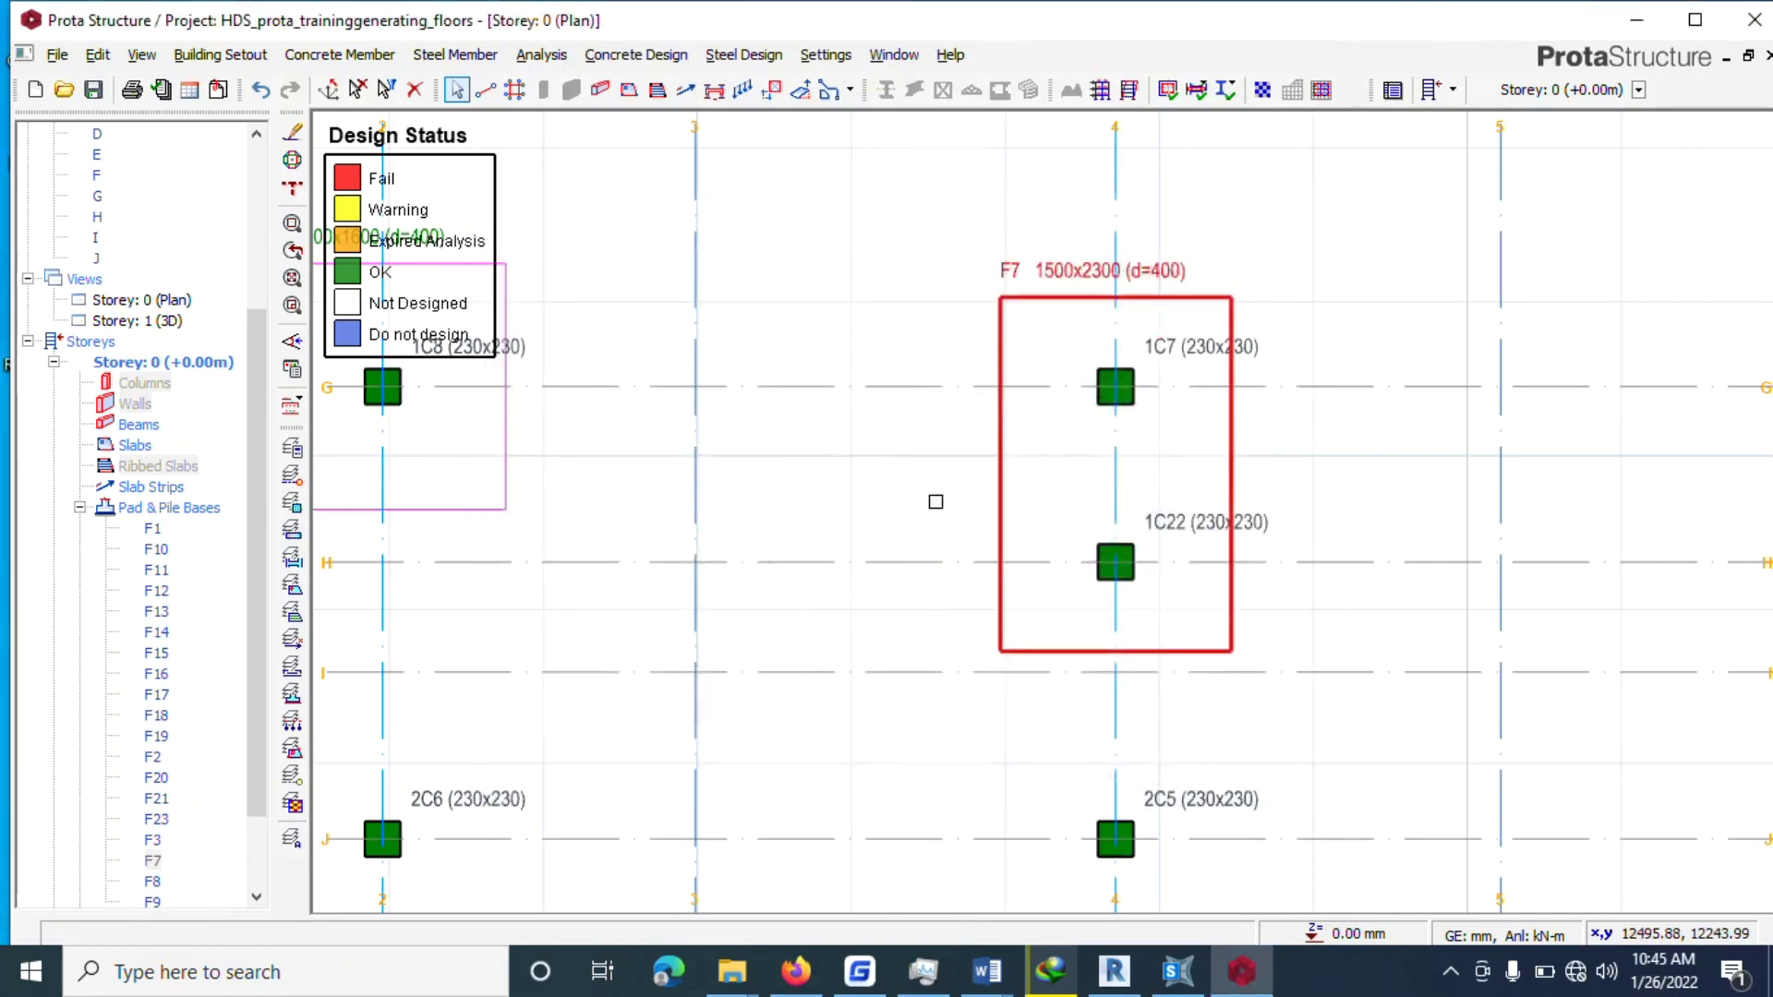
scroll(934, 462, down, 5)
scroll(1073, 549, up, 6)
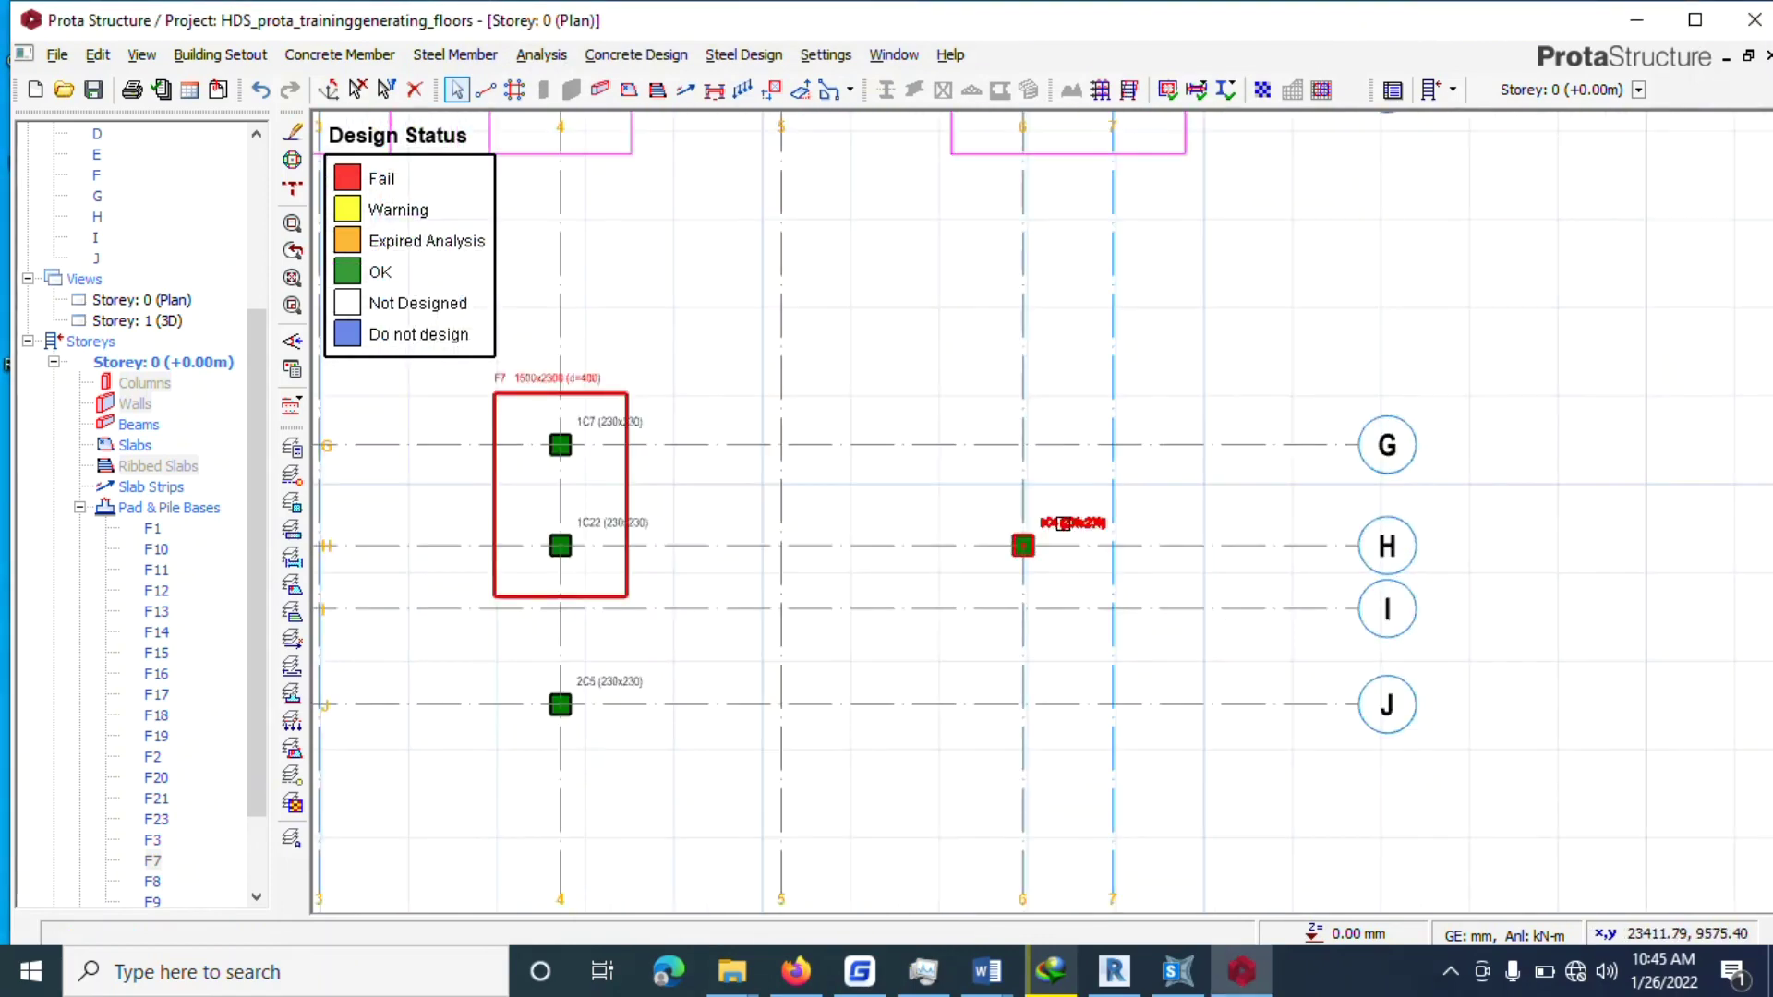
right_click(1079, 525)
click(1131, 627)
click(540, 253)
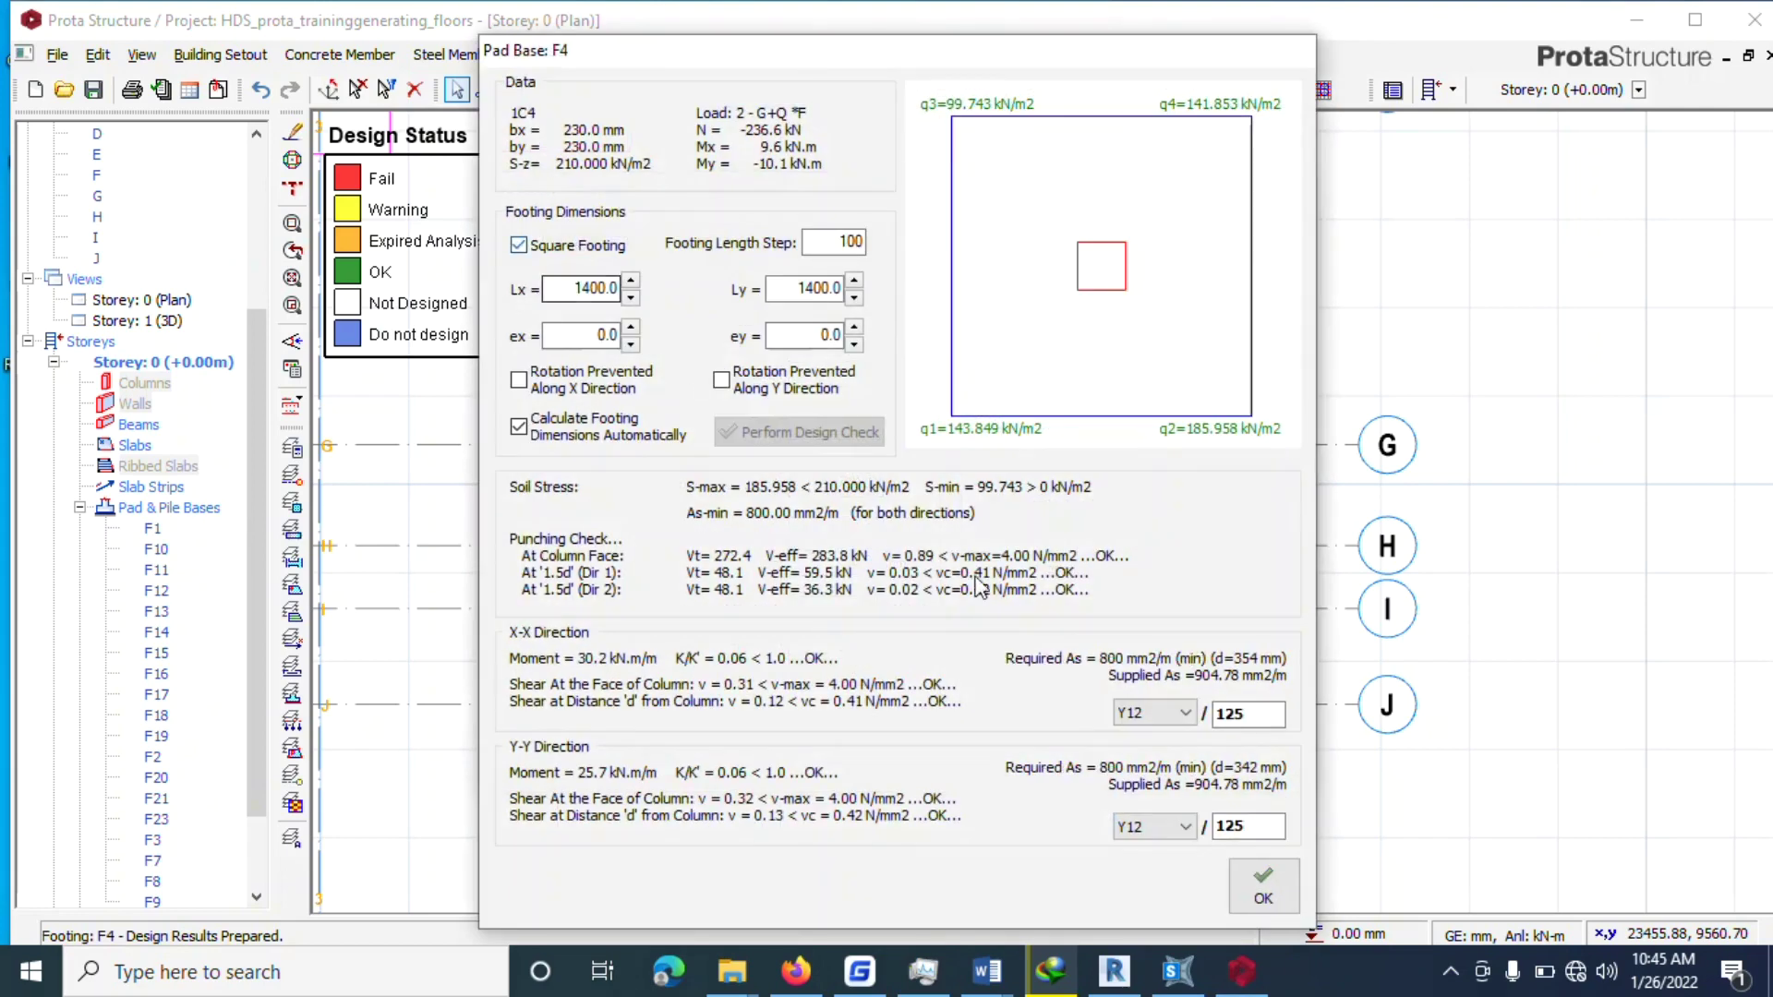
click(1262, 887)
click(773, 269)
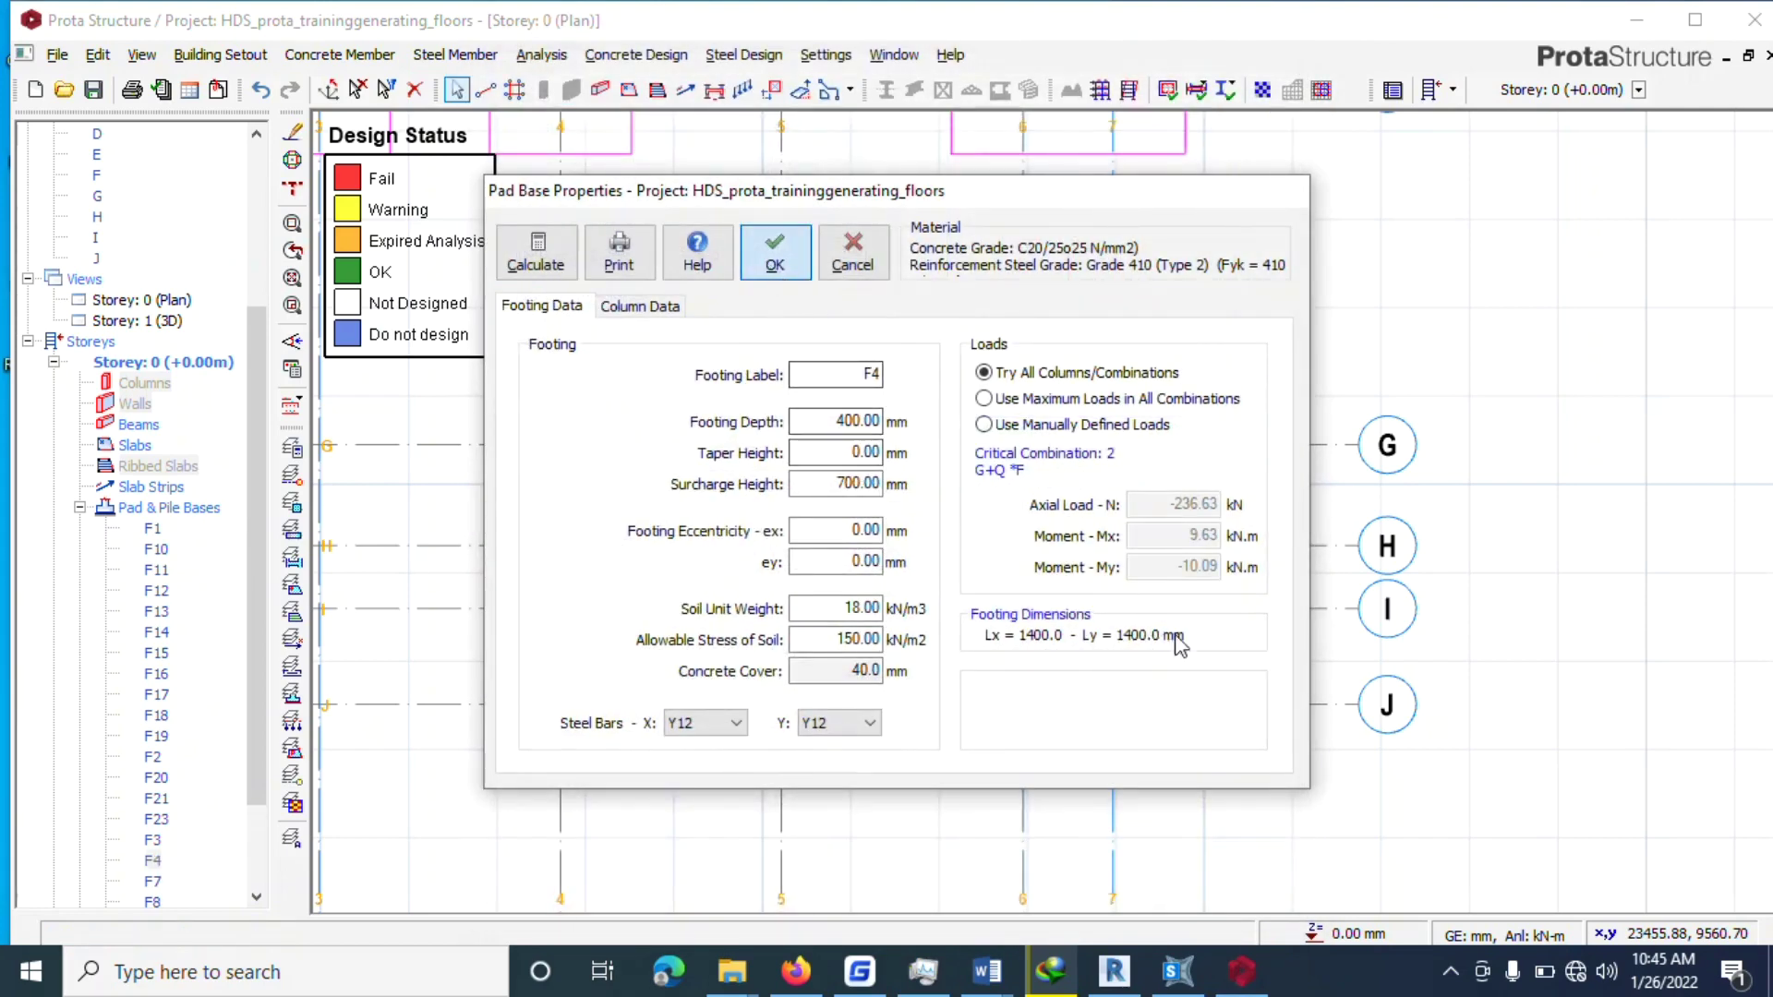
Insert, calculate and accept a pad base under column 2C6 at the intersection of axes 2 and J.
scroll(731, 611, up, 1)
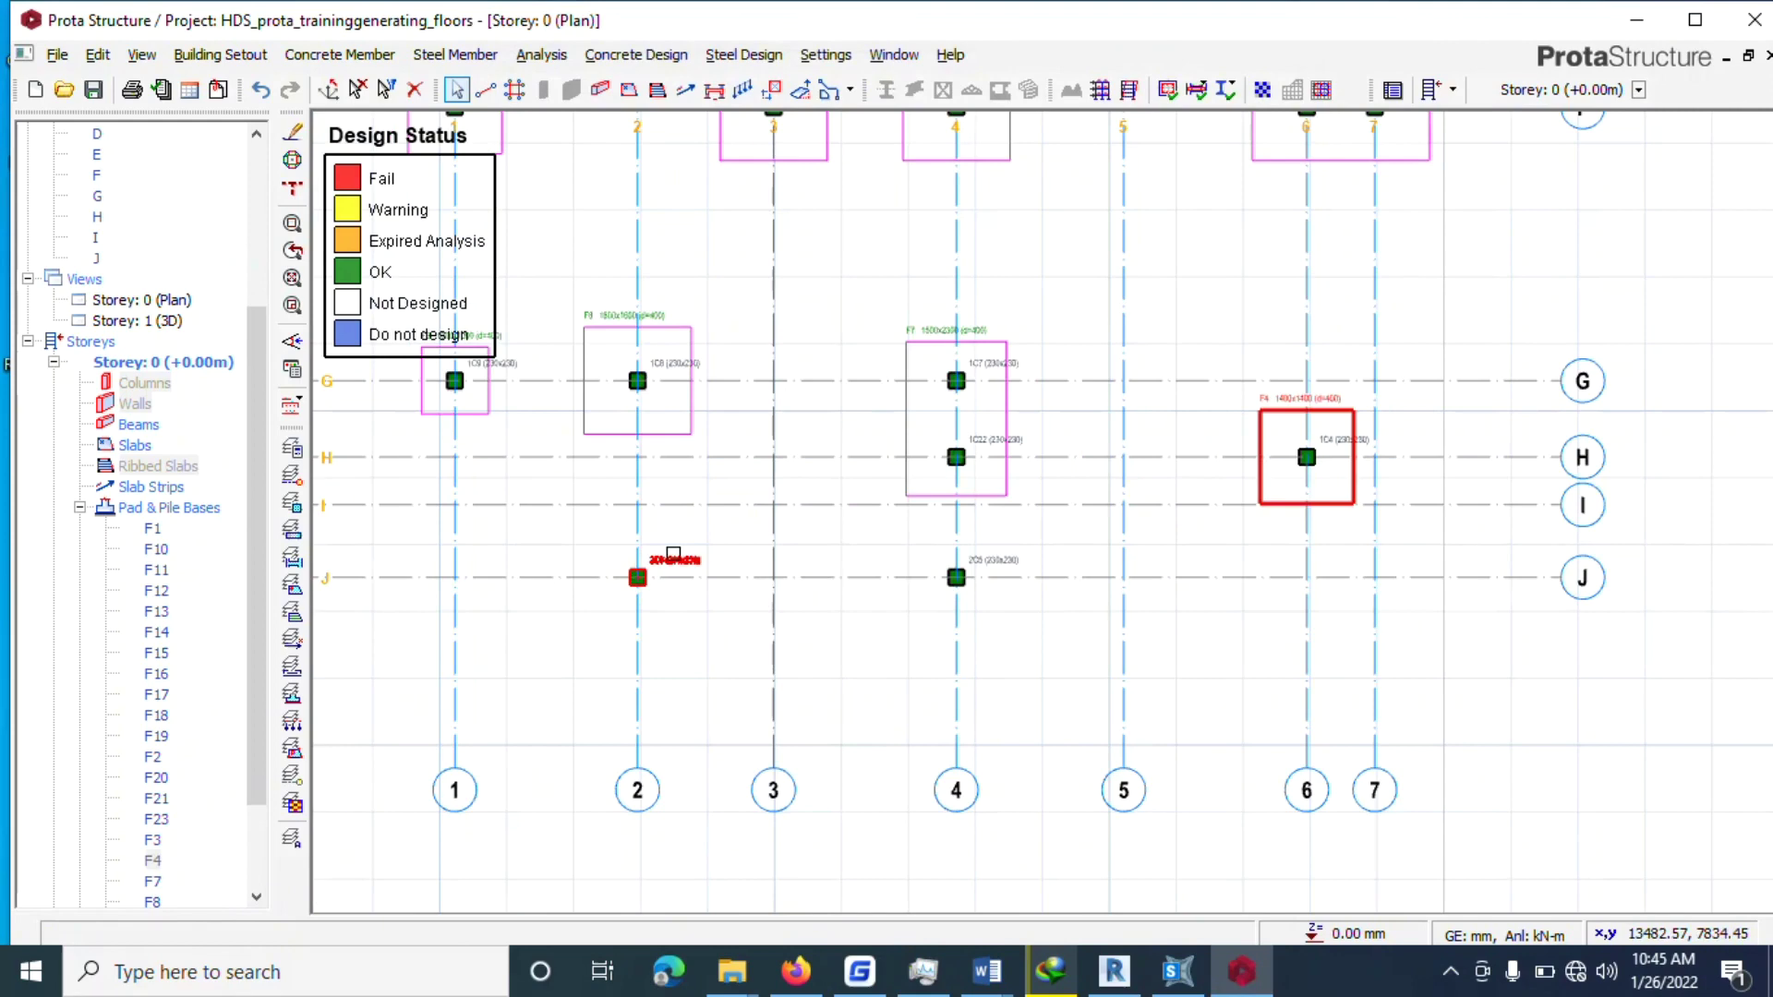
right_click(697, 564)
click(781, 664)
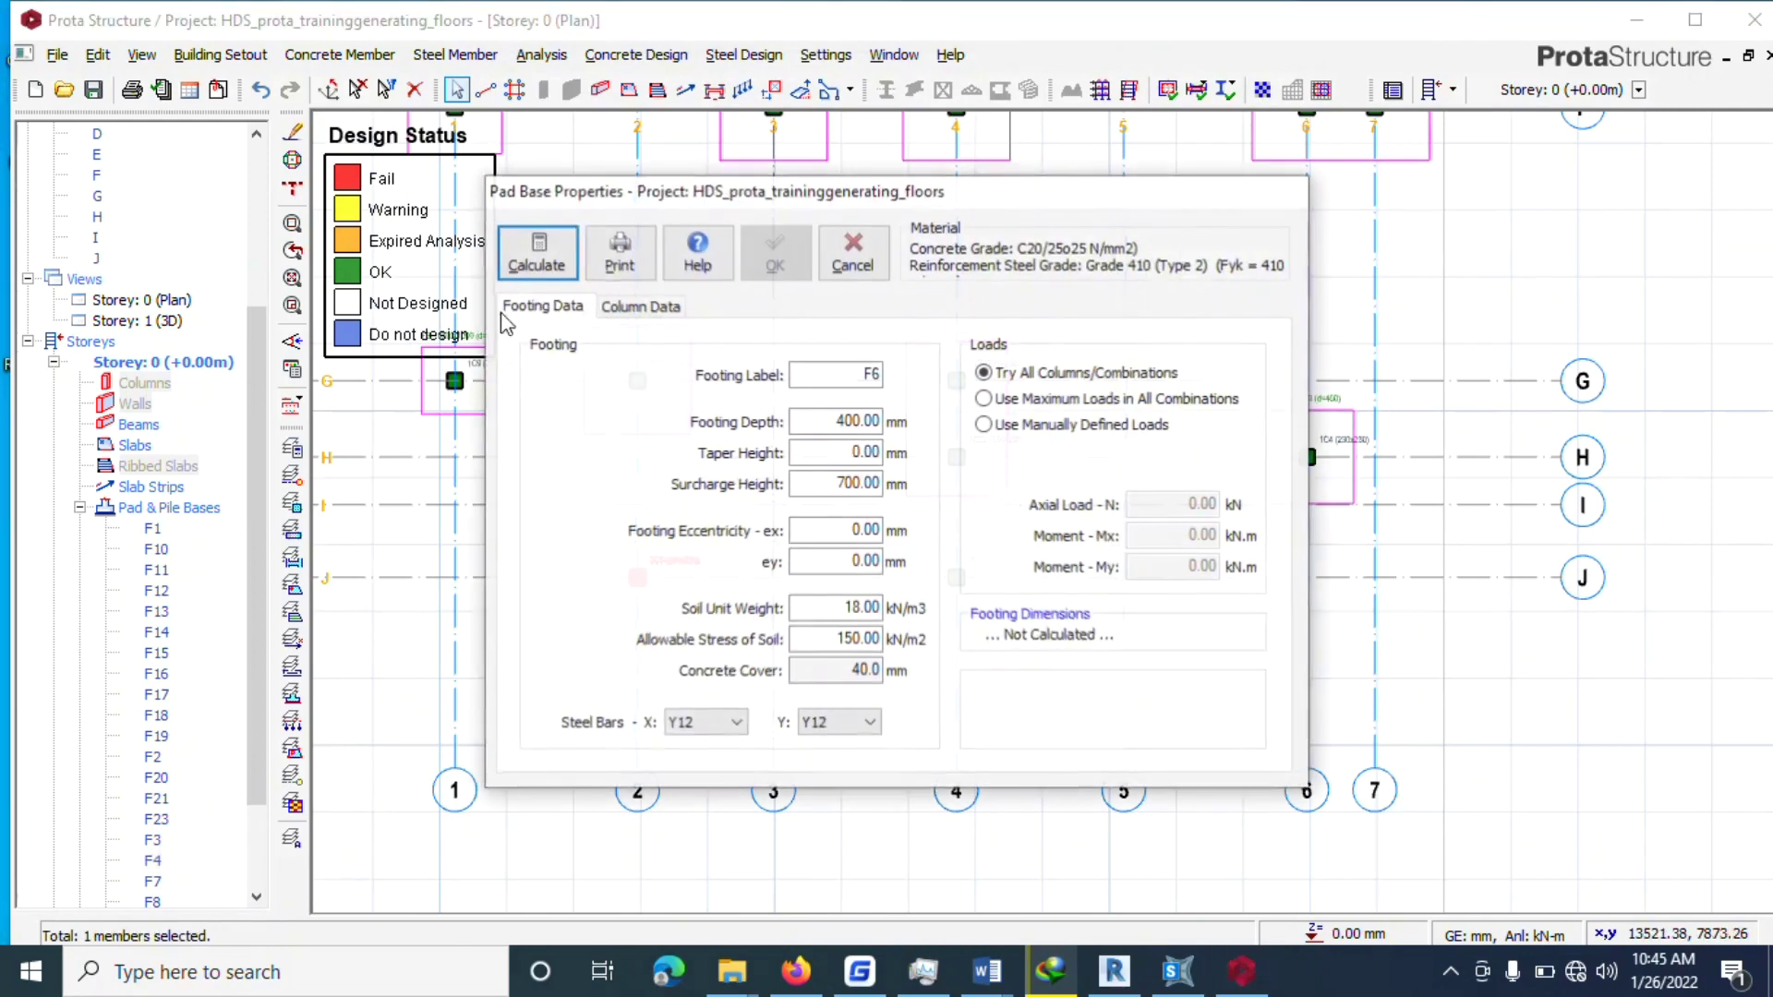
click(552, 263)
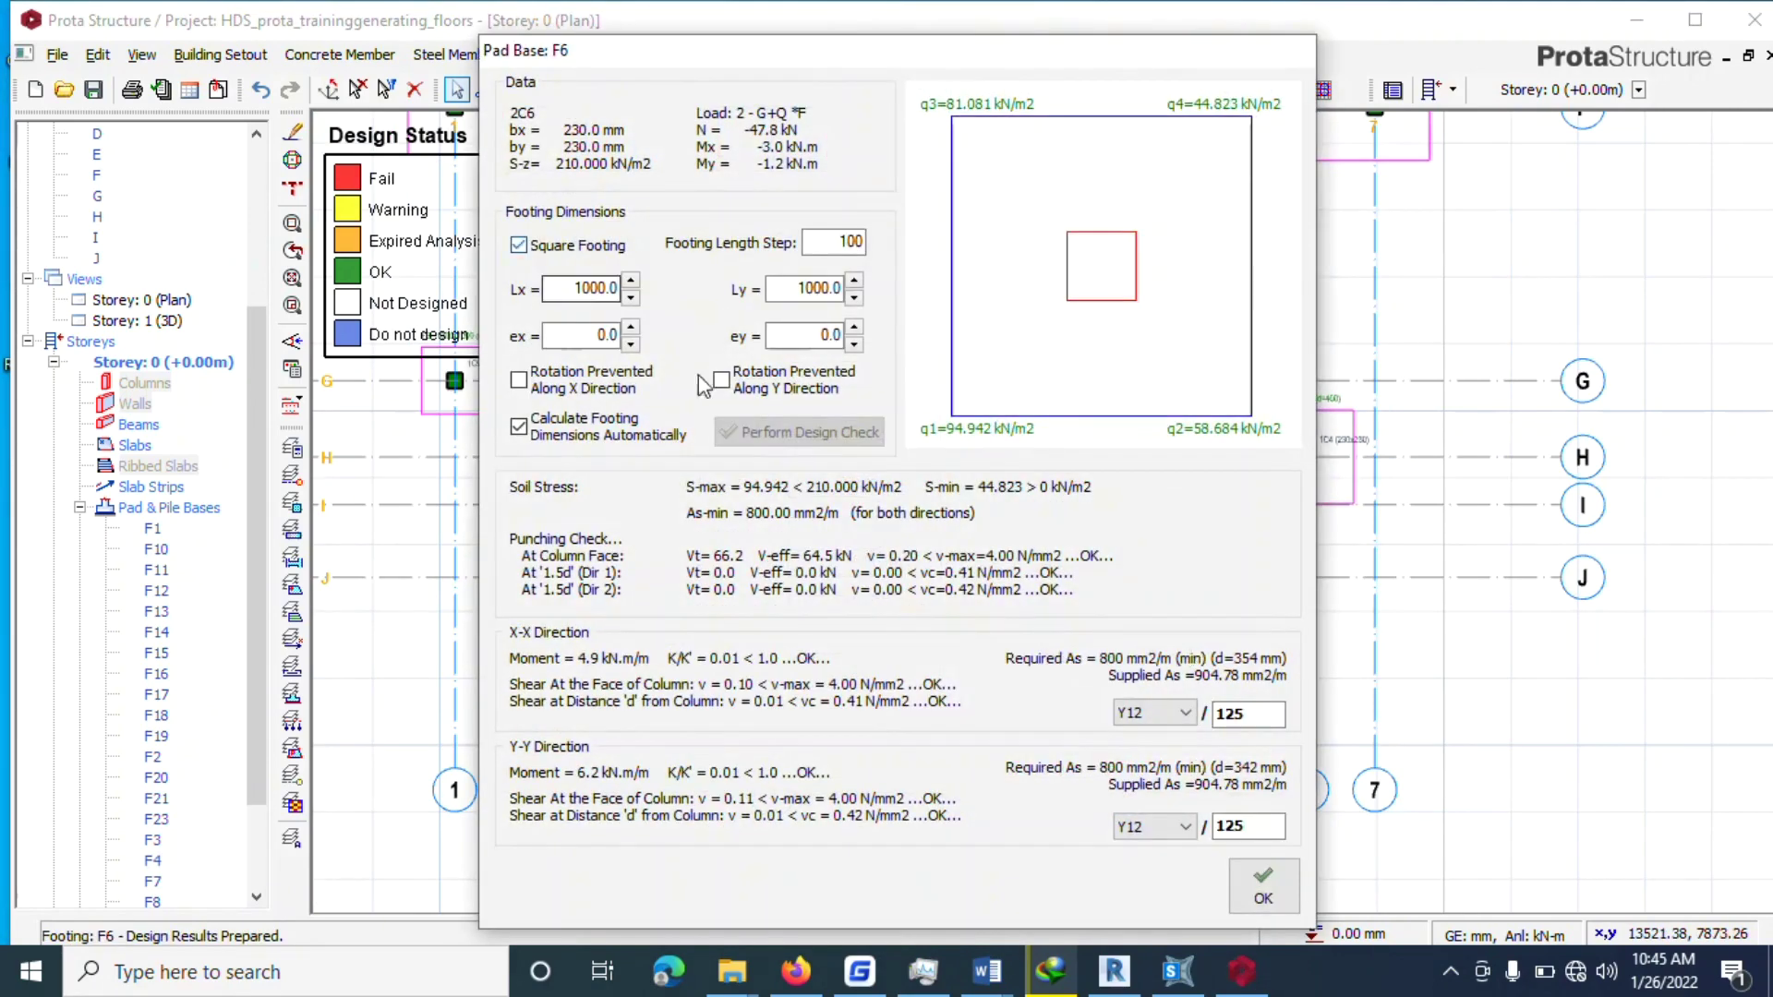
click(1263, 887)
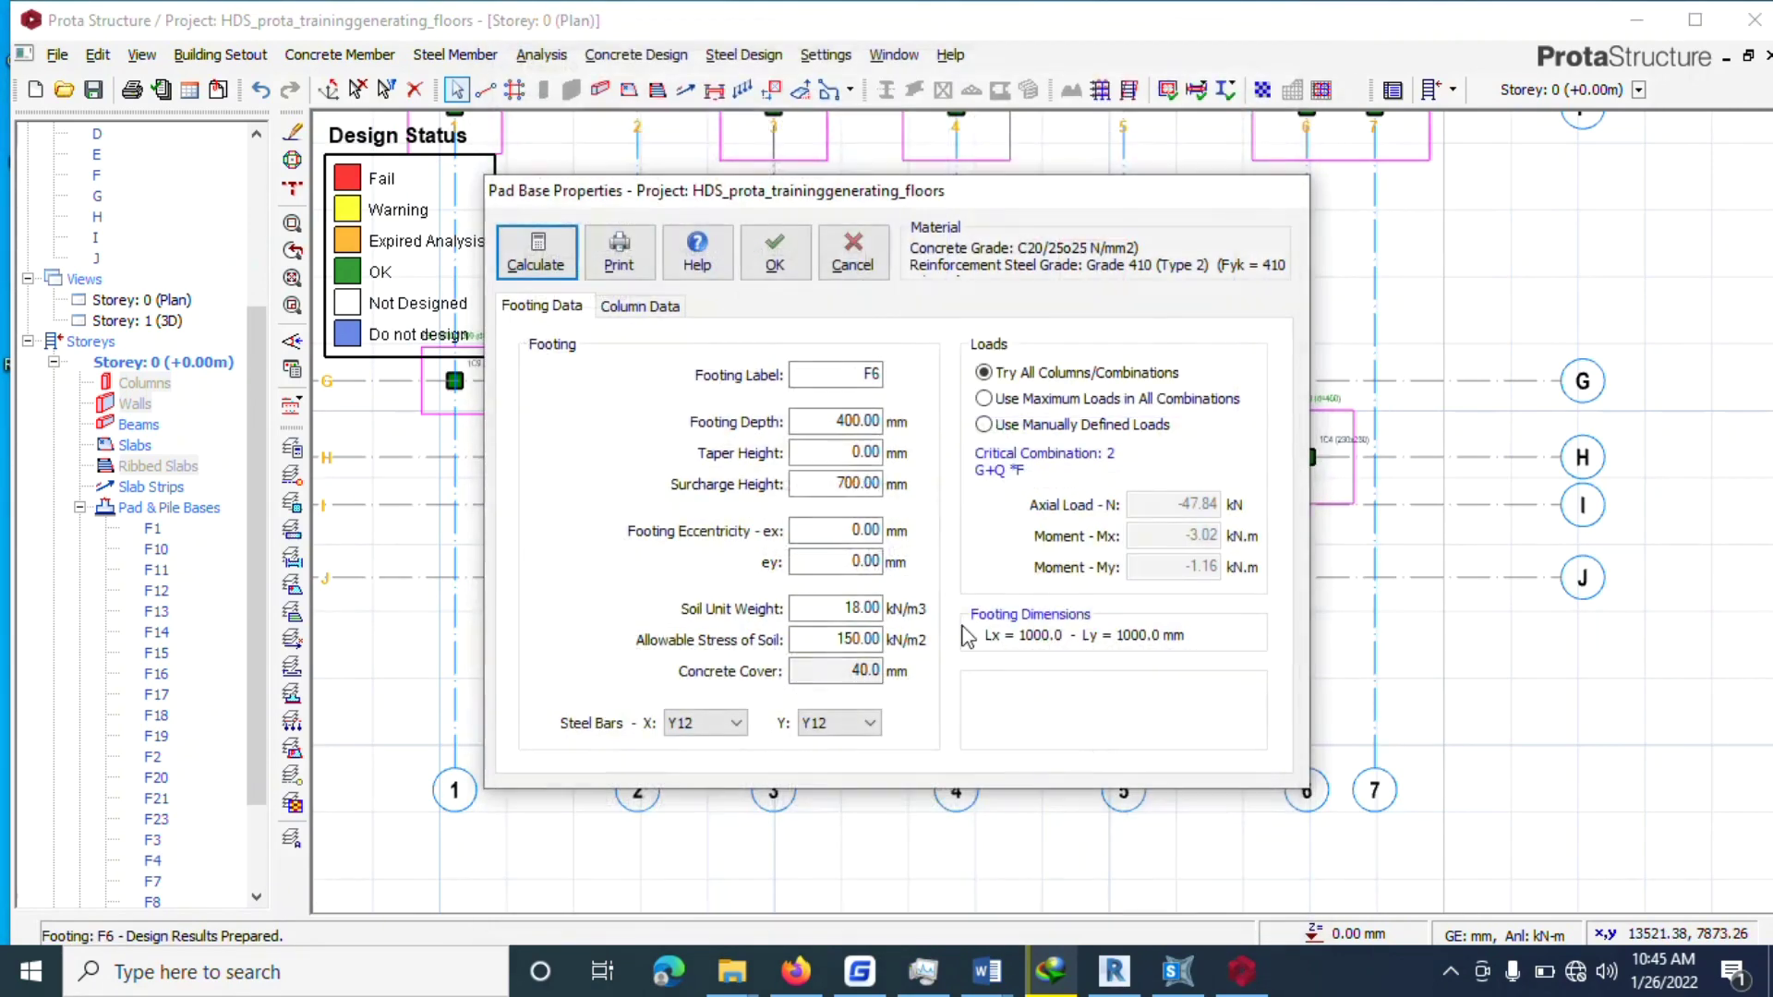
click(785, 277)
Insert and calculate a pad base under column 2C5 on axes 4 and J, with Square Footing unticked, and accept it.
click(972, 555)
right_click(972, 554)
click(1044, 654)
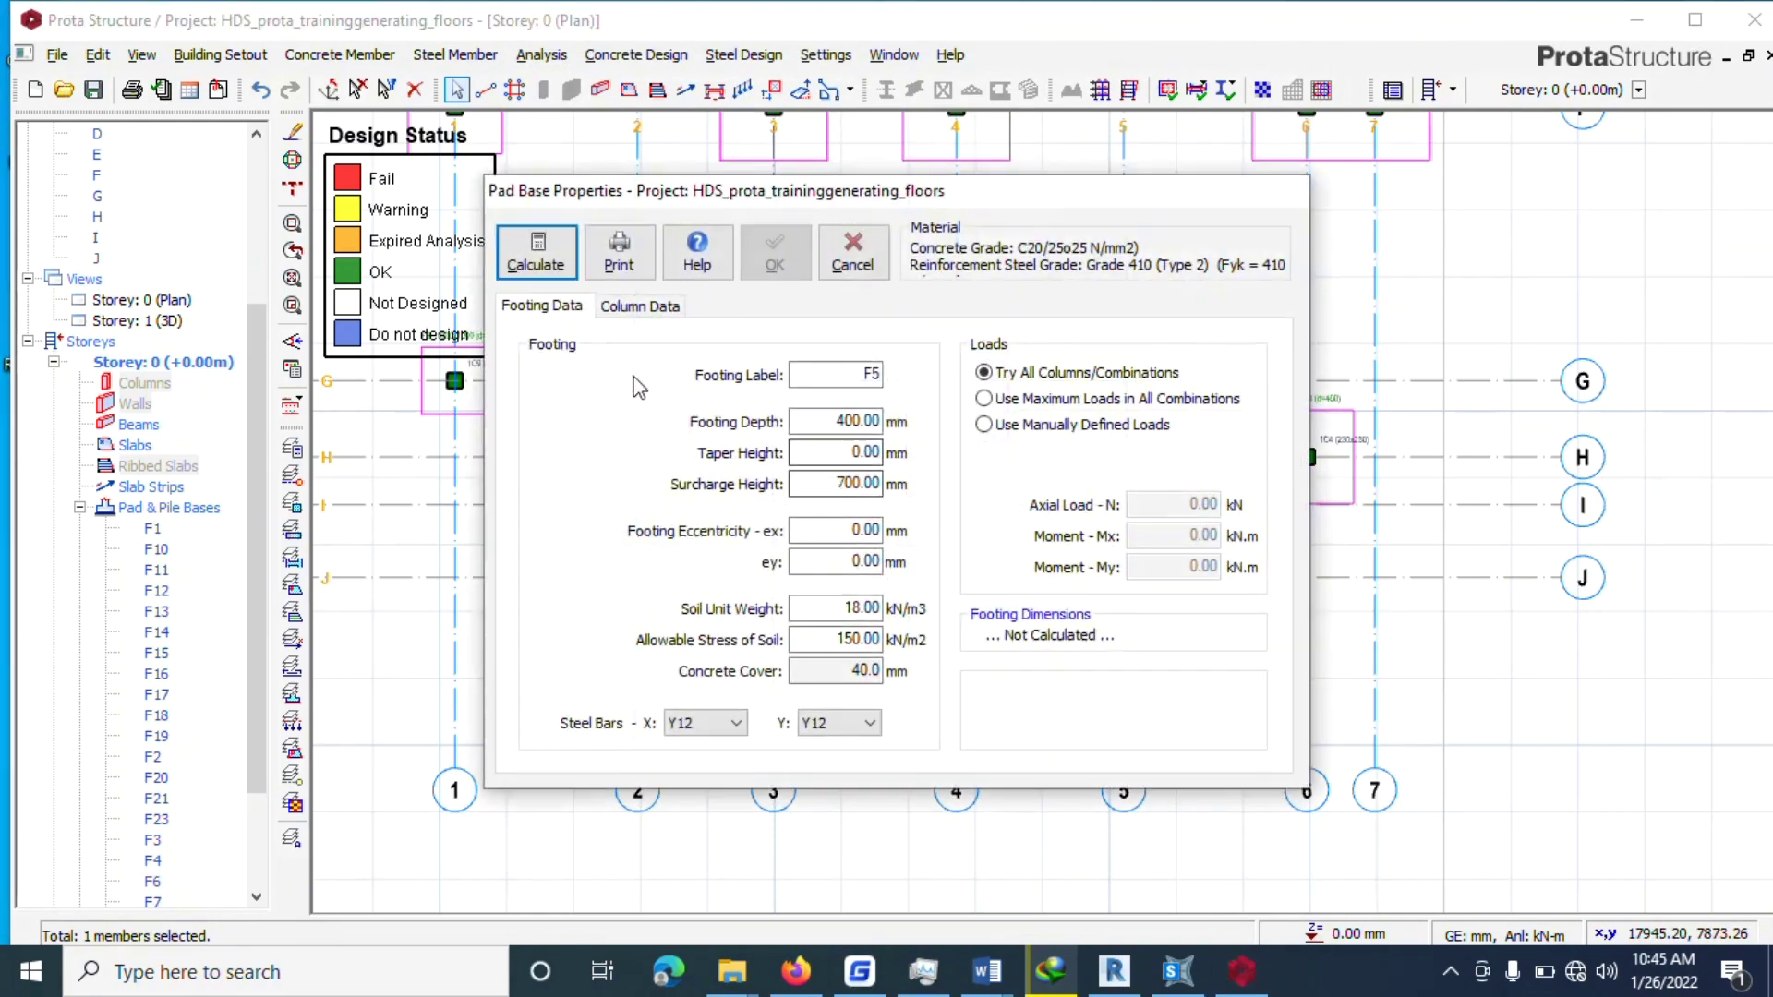
click(538, 253)
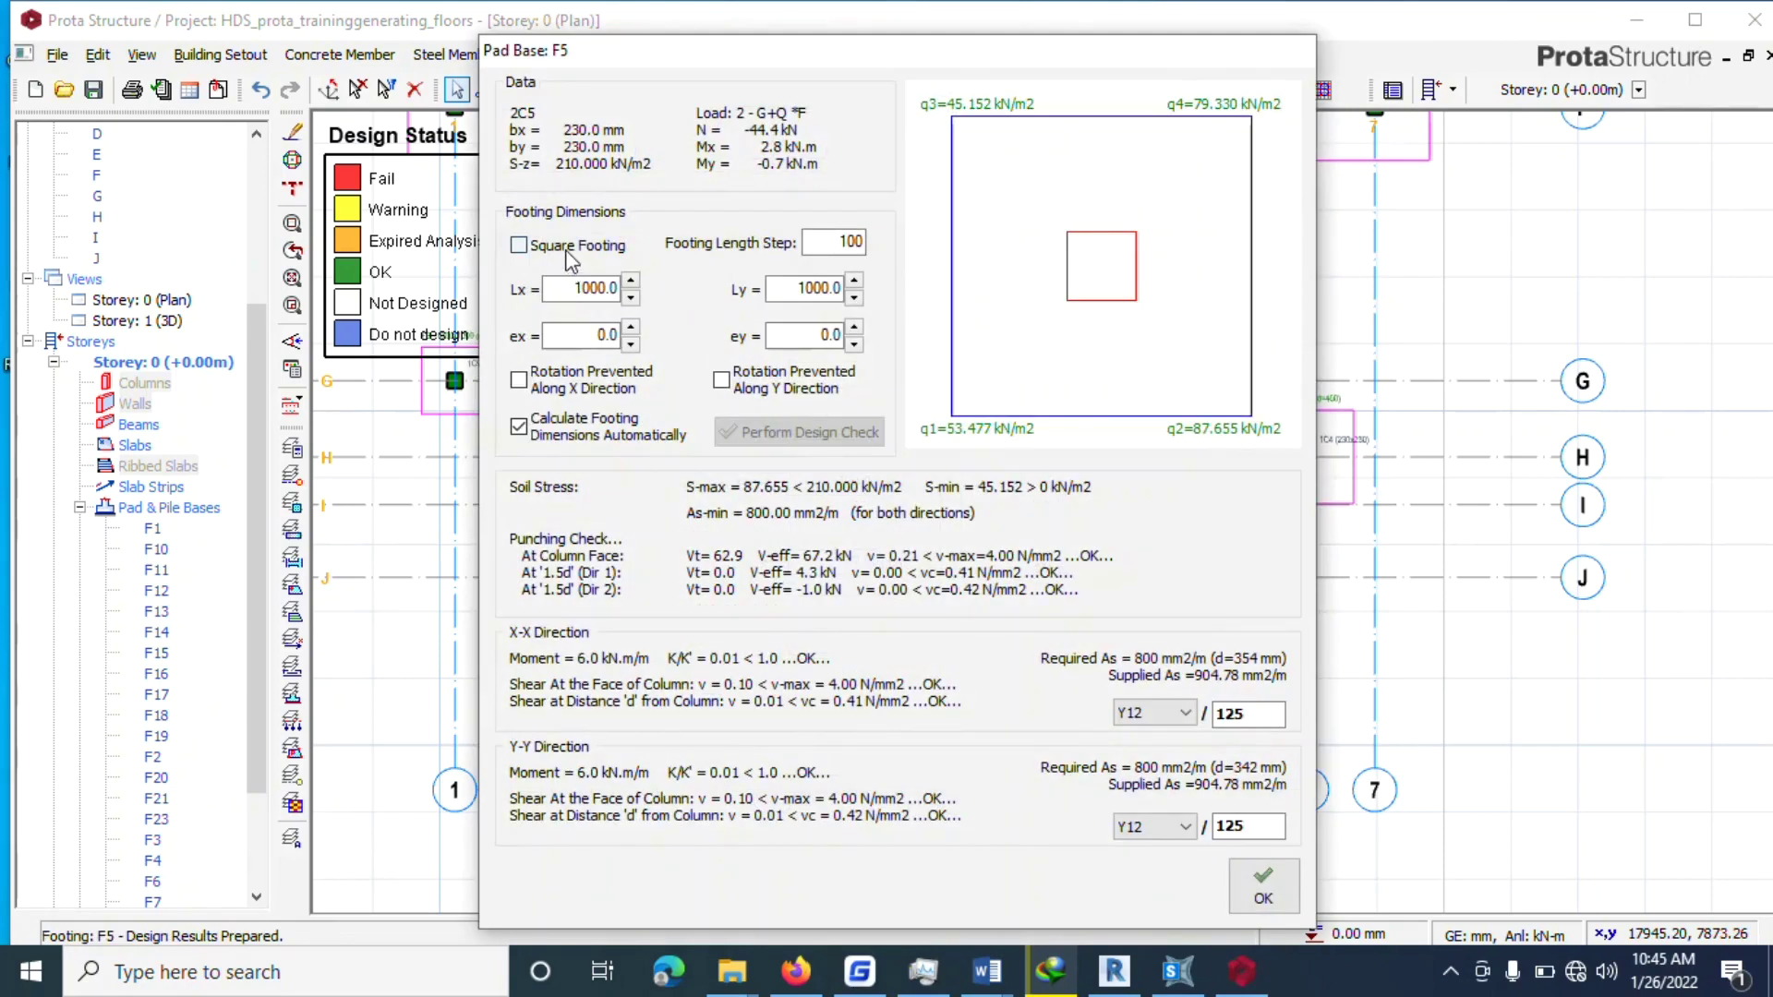
click(570, 257)
click(1293, 892)
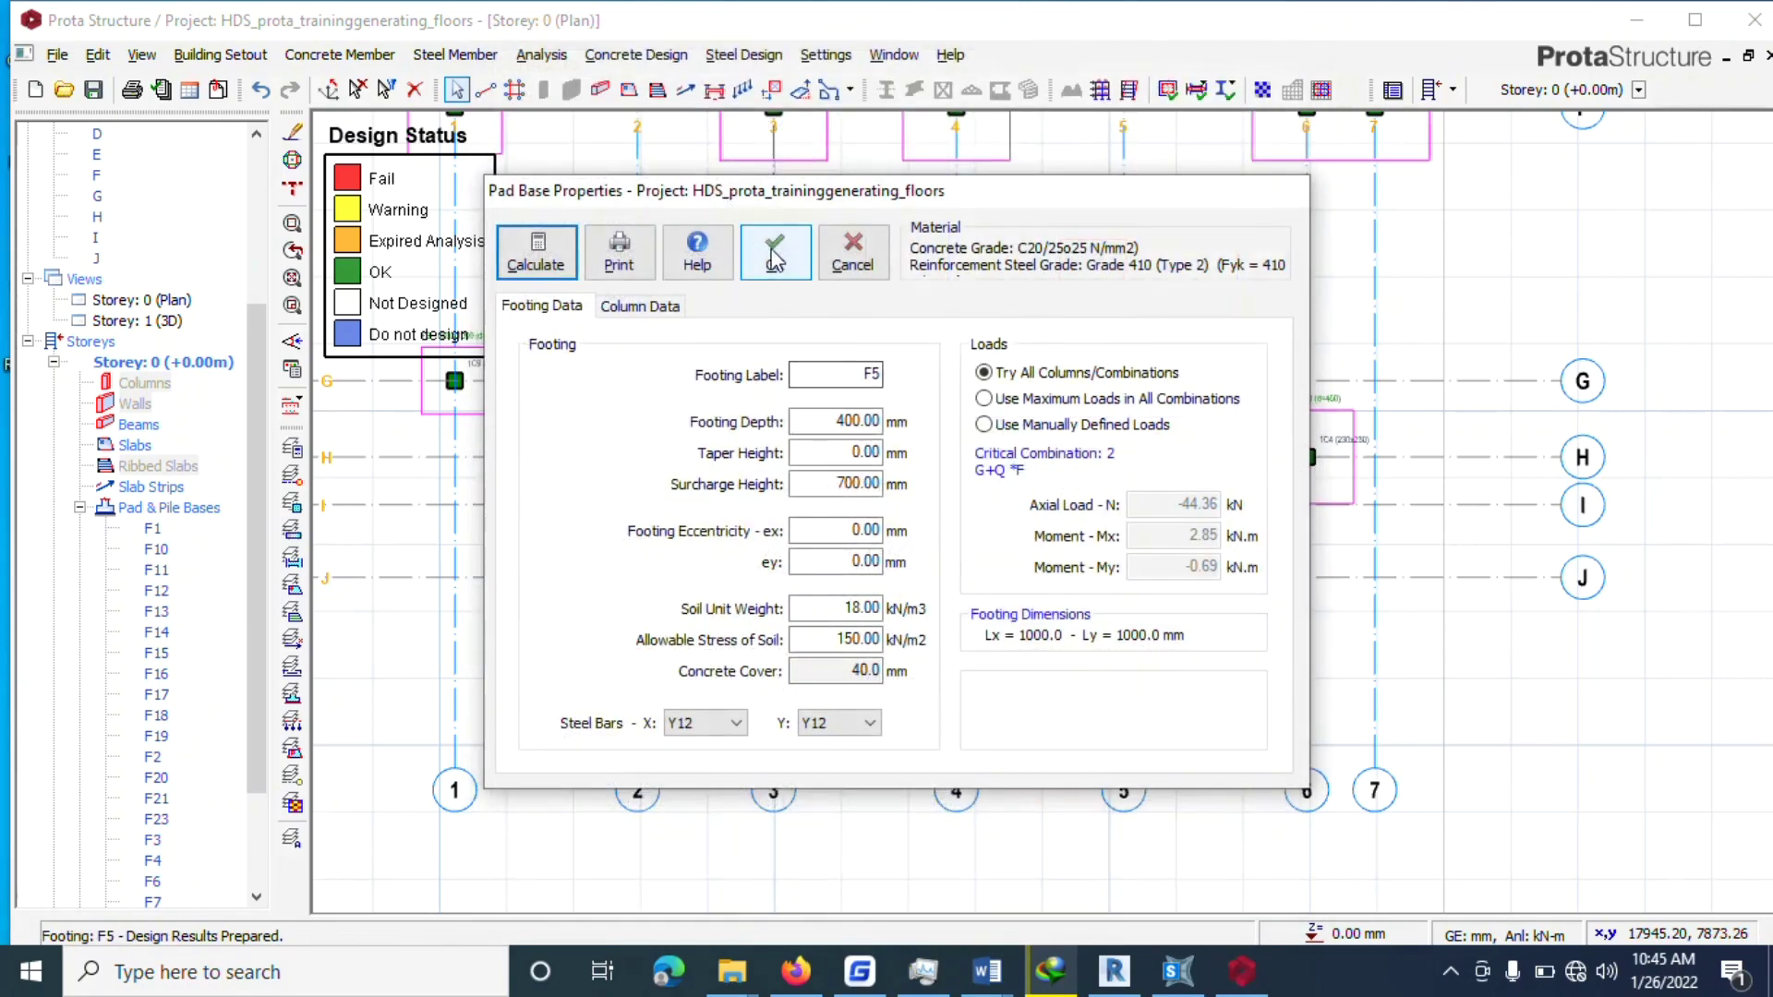
key(Return)
Examine the finished footing layout in plan, then inspect the whole structure and its pad bases in the Storey 1 3D view.
scroll(820, 610, down, 3)
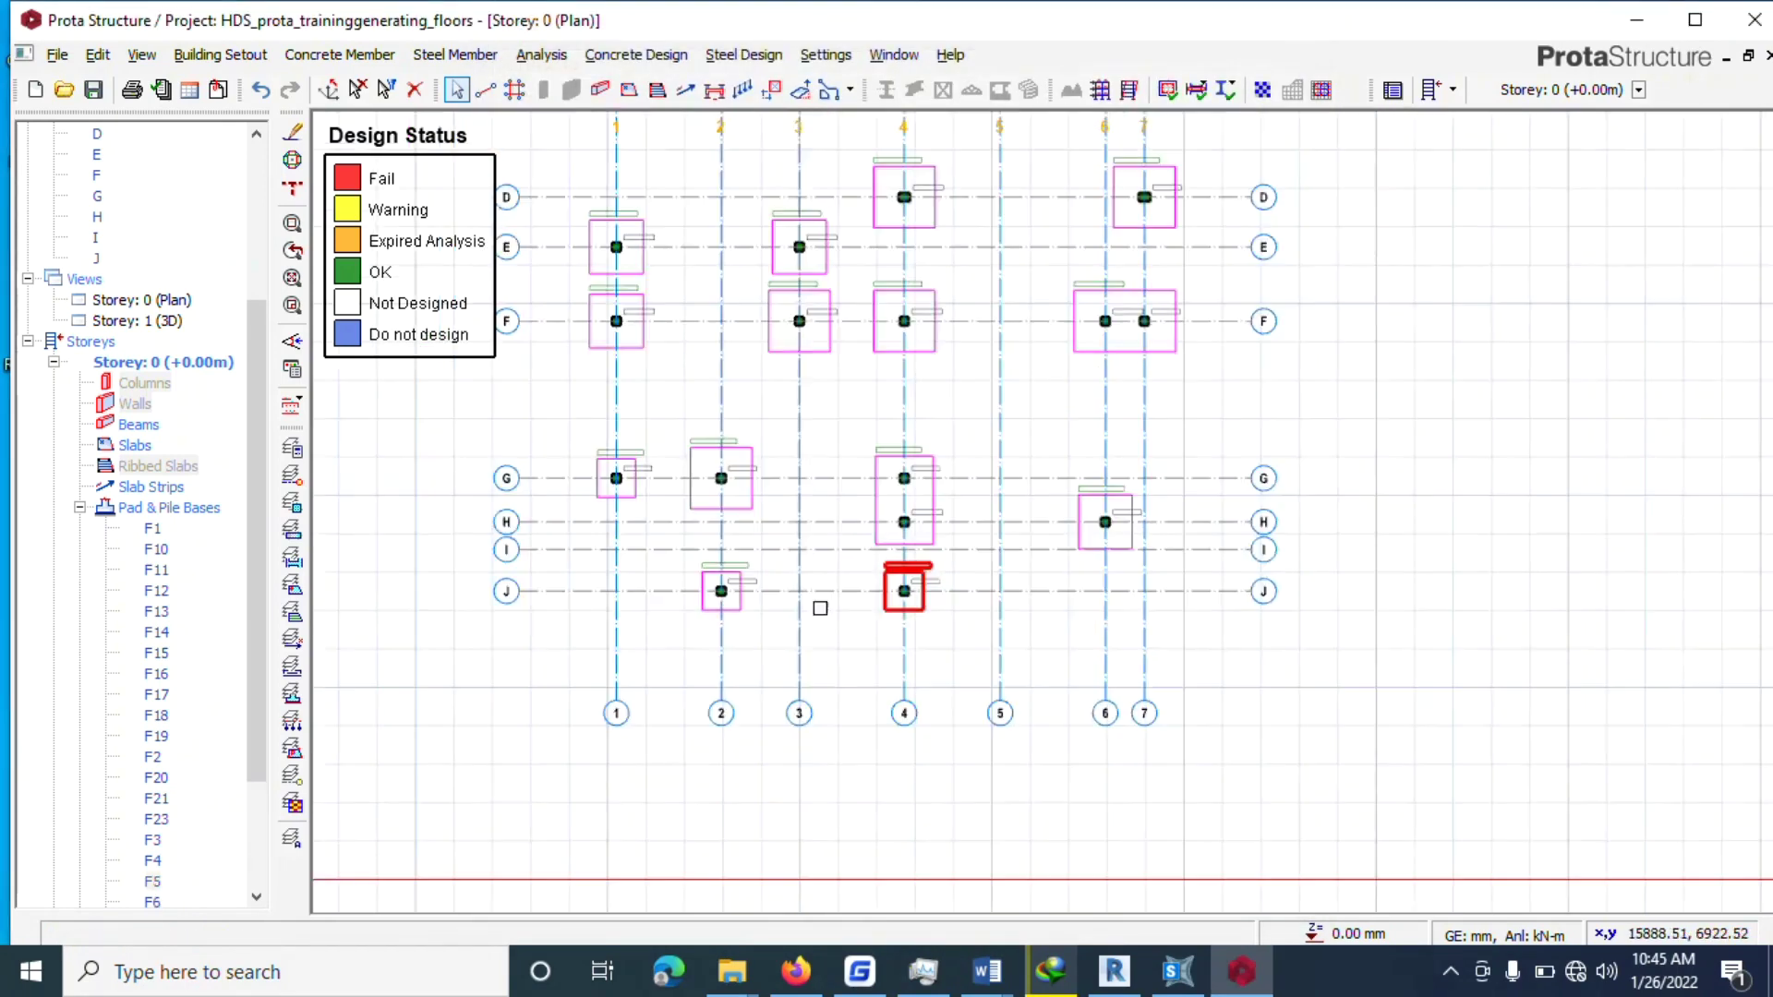
key(Escape)
scroll(893, 627, down, 5)
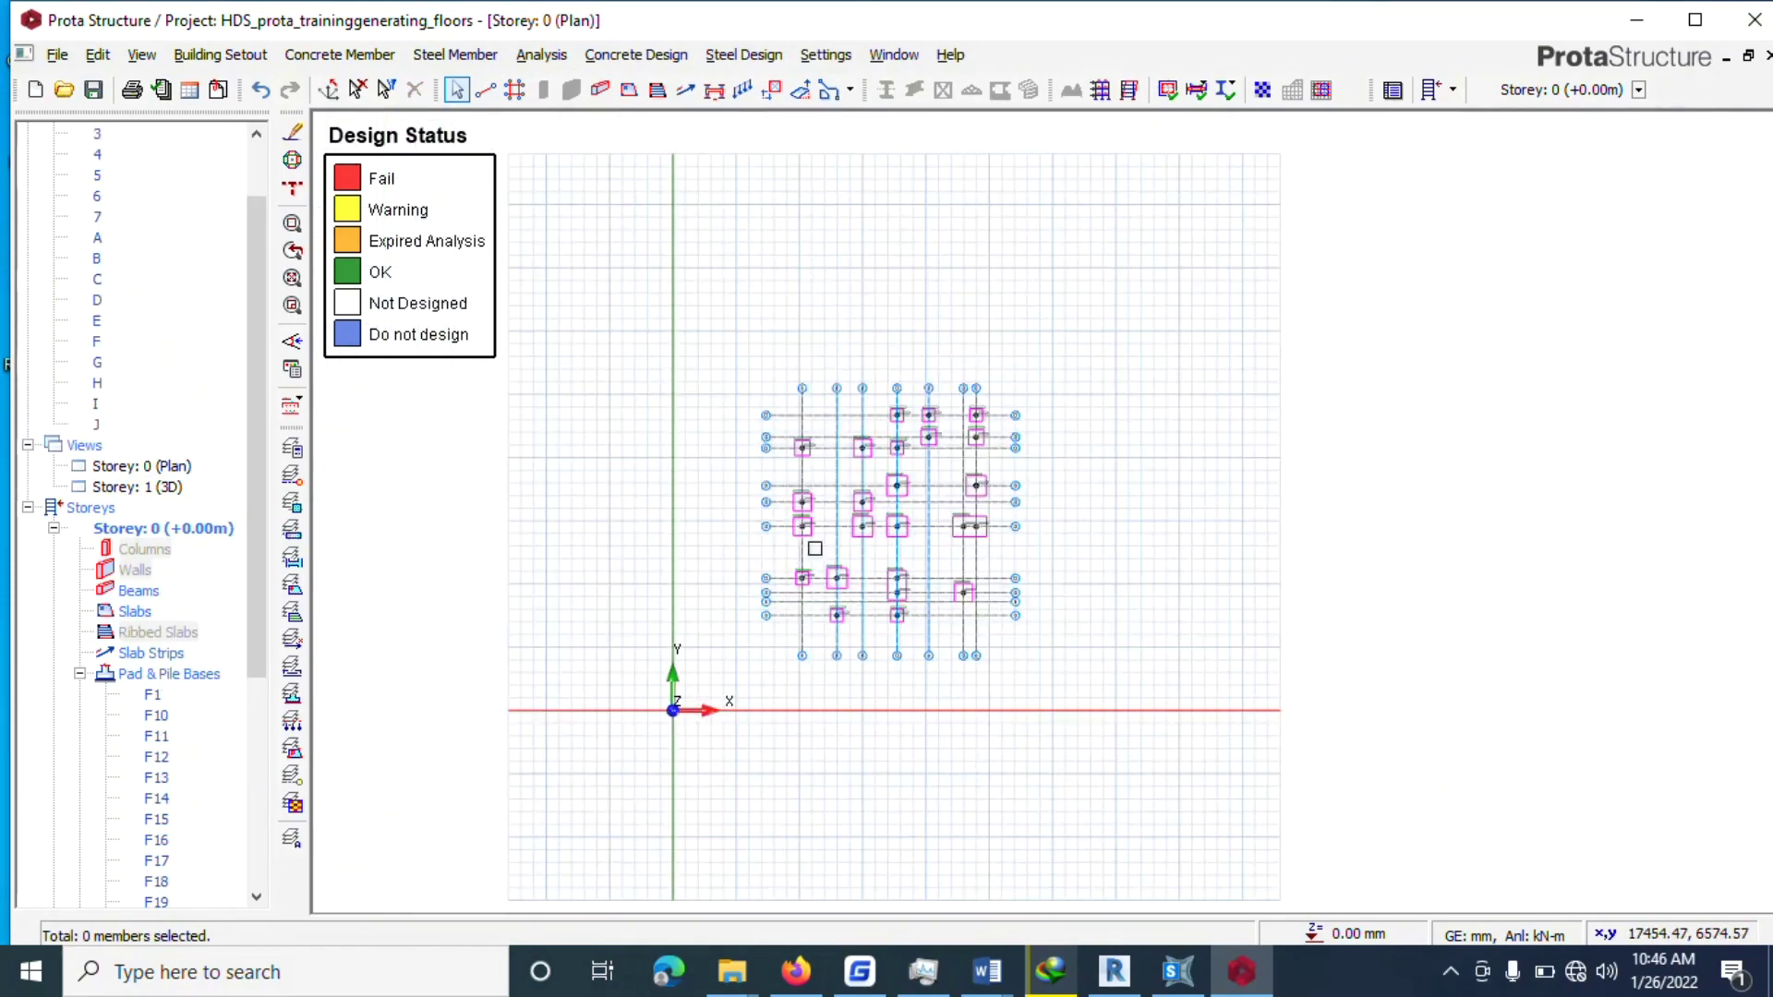
double_click(169, 488)
middle_drag(794, 593, 1030, 517)
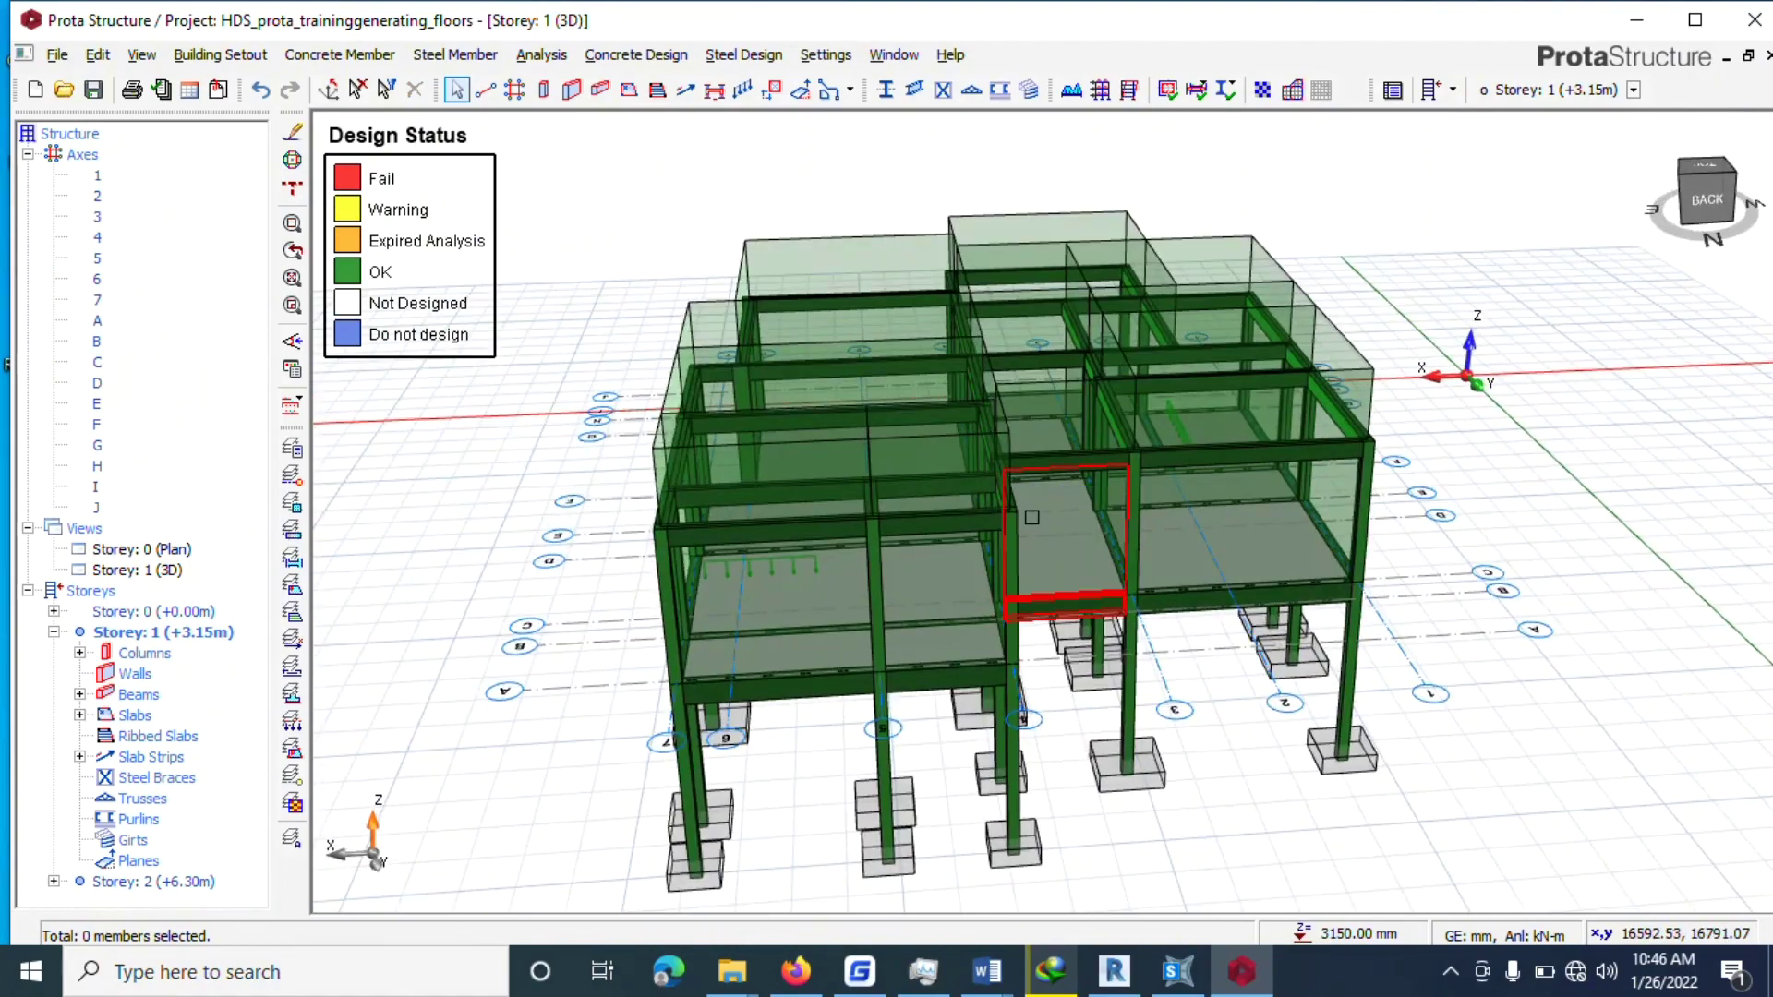
mouse_move(1046, 484)
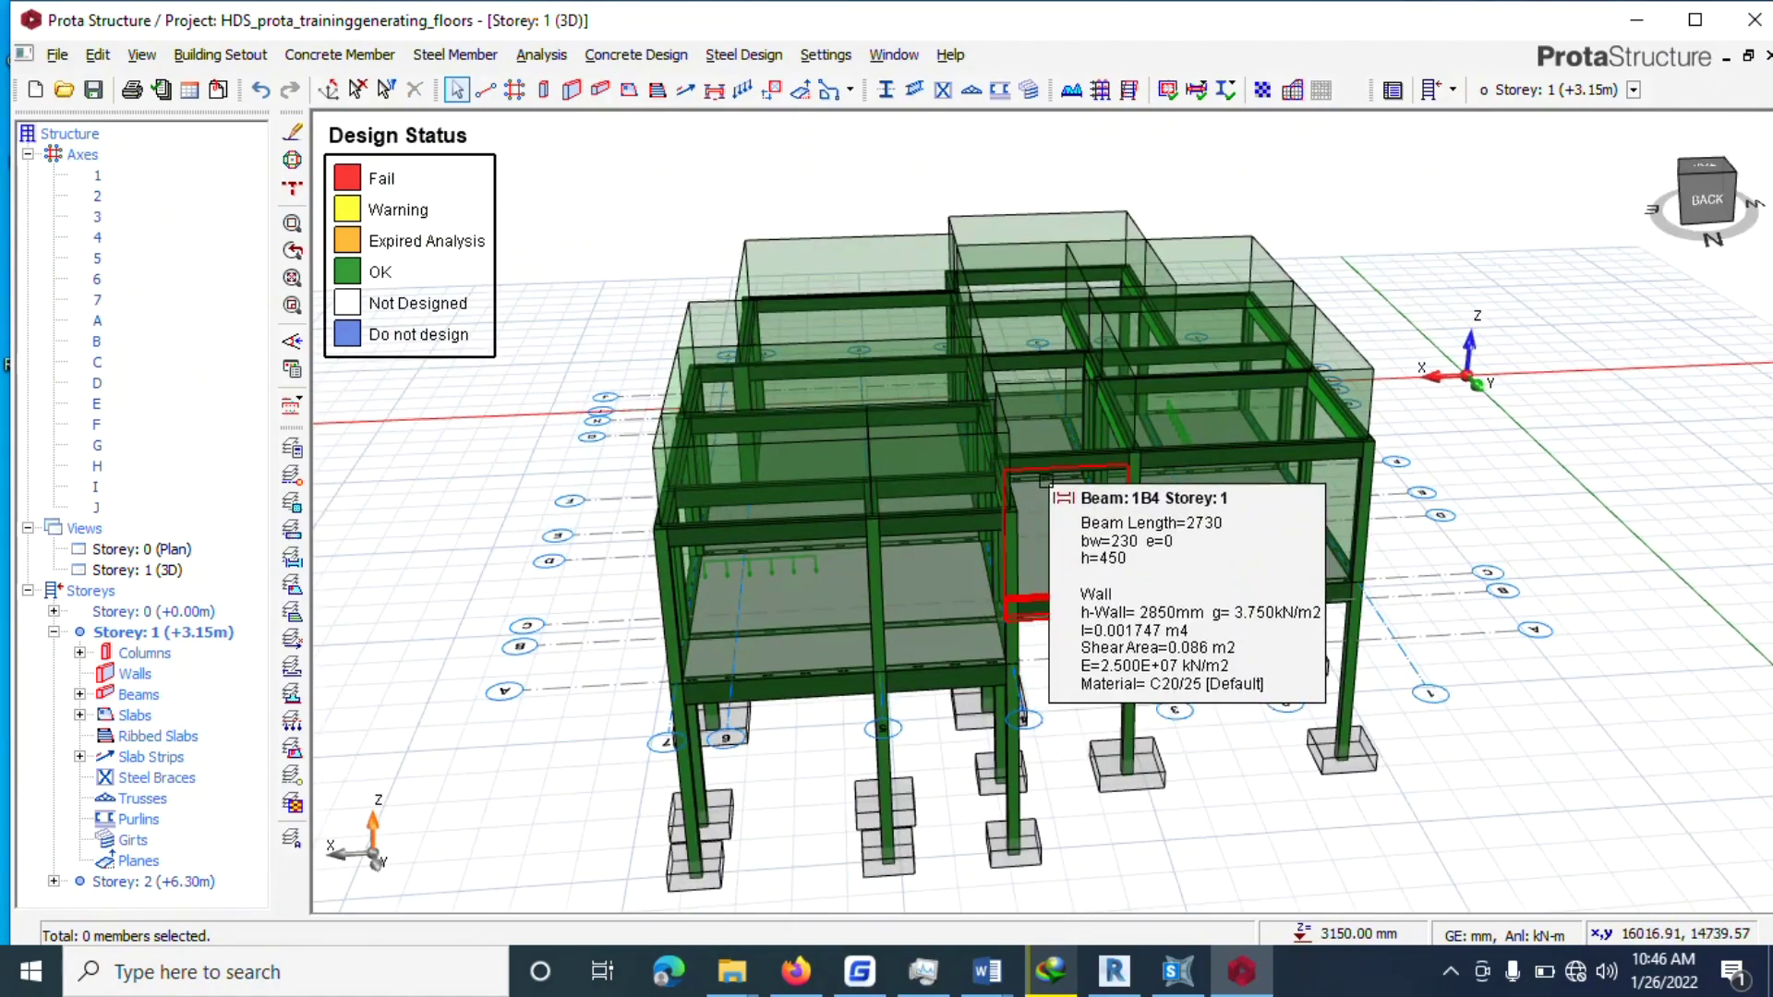
In the storey beam design settings, set the minimum and maximum beam steel diameters to Y12.
click(826, 56)
mouse_move(935, 270)
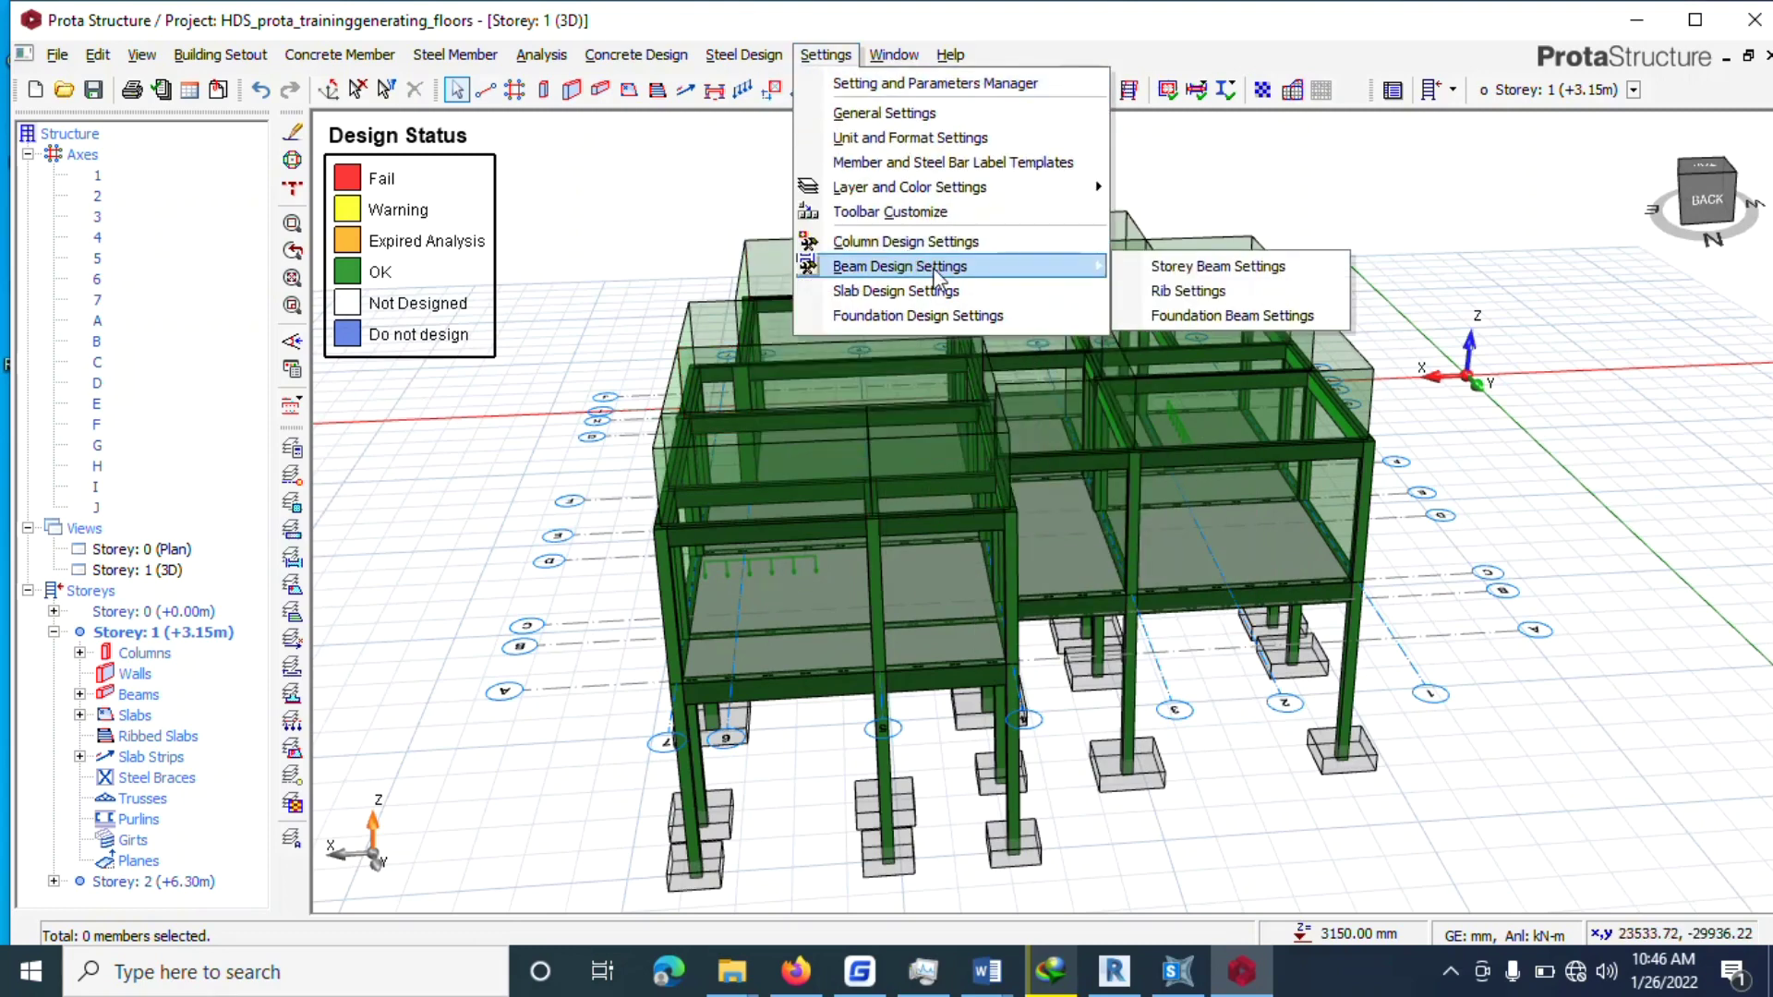
click(1177, 269)
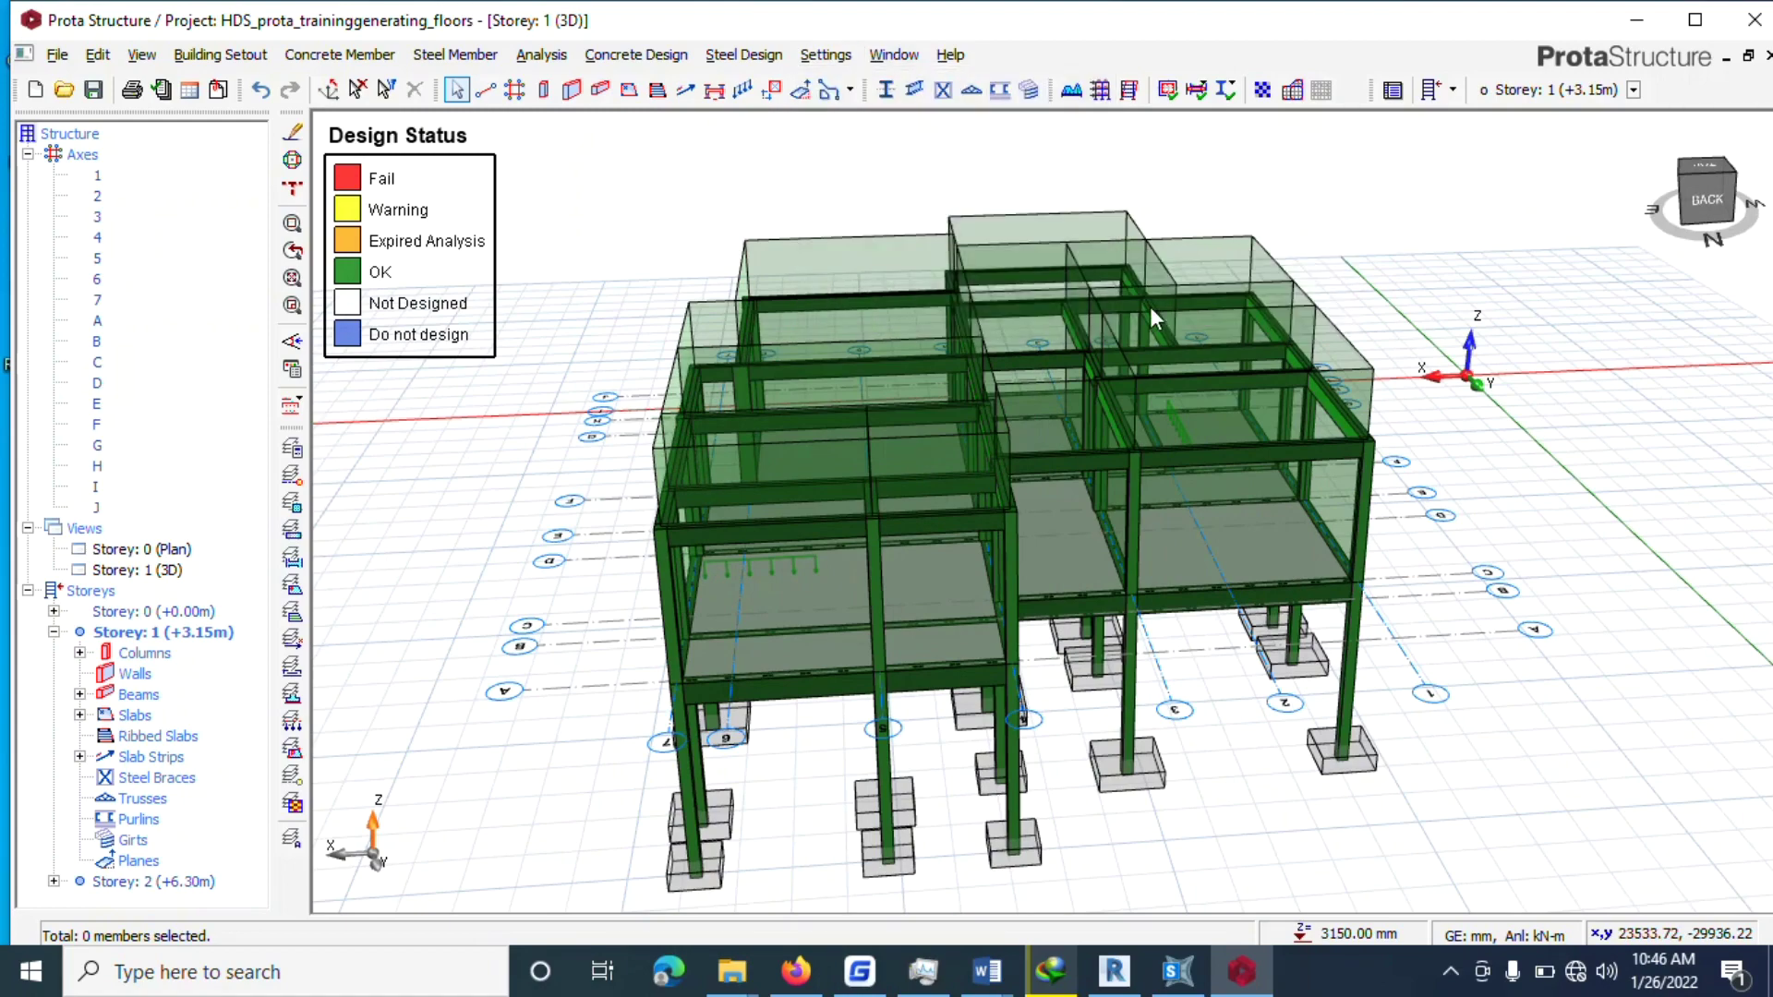
click(579, 277)
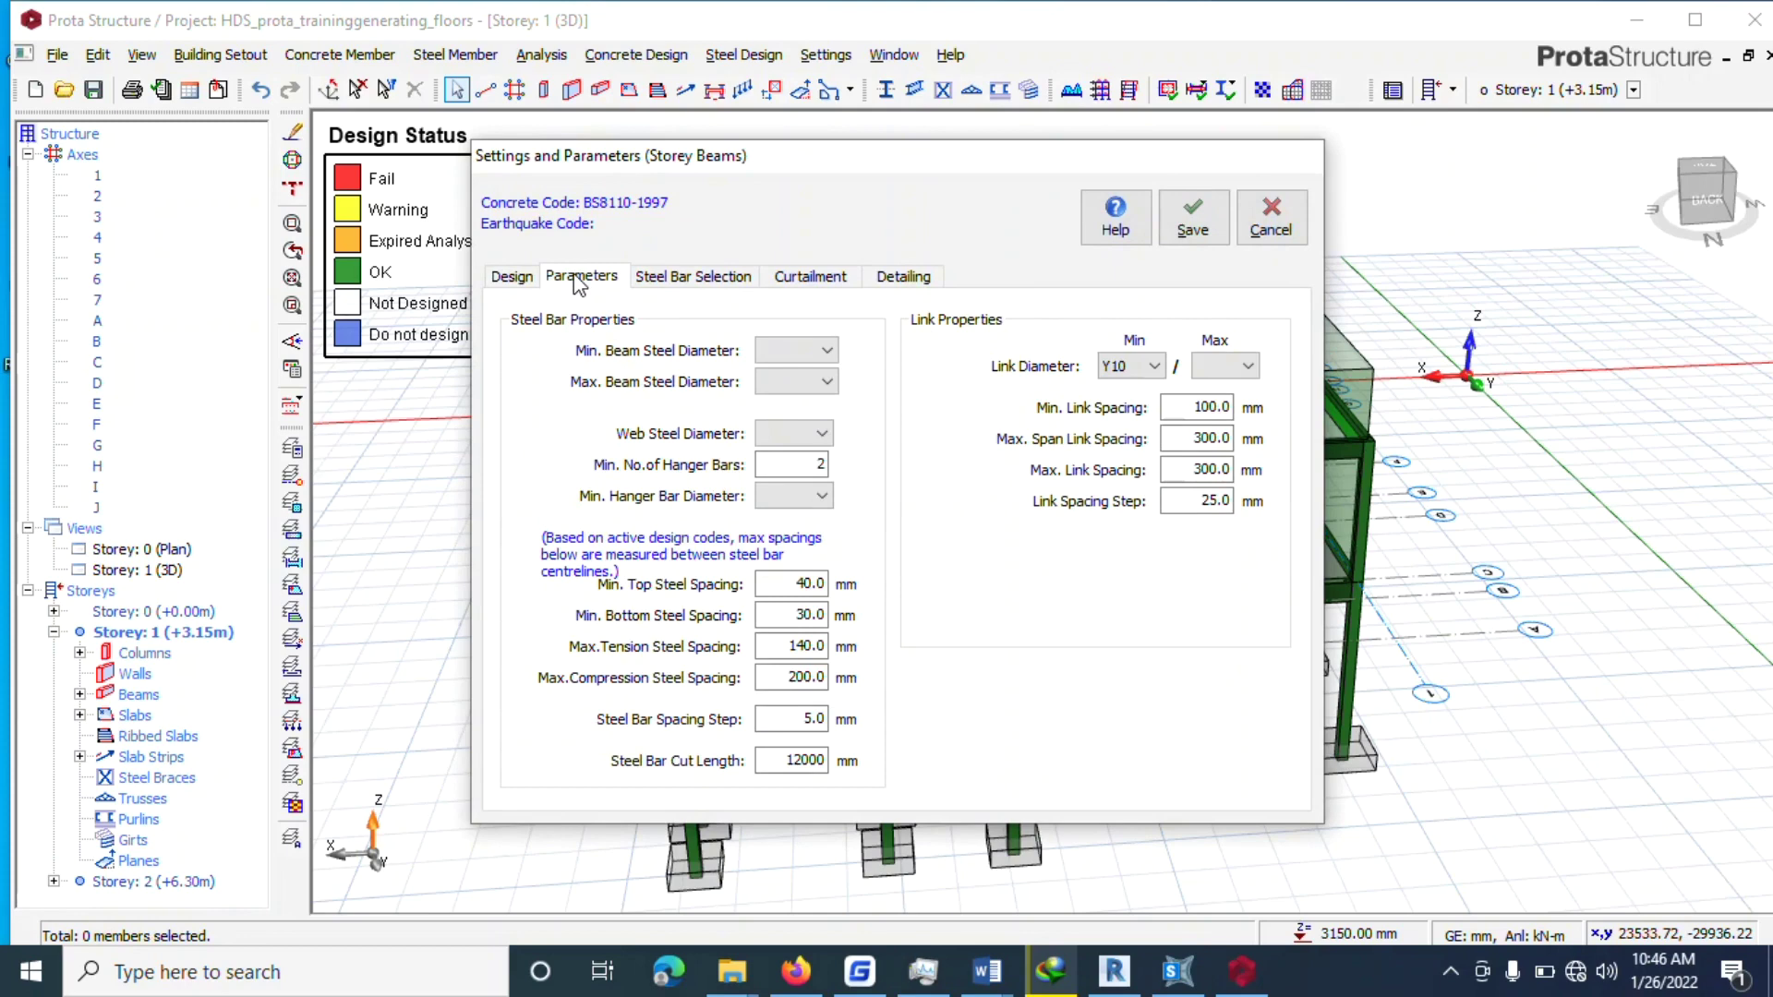
click(783, 349)
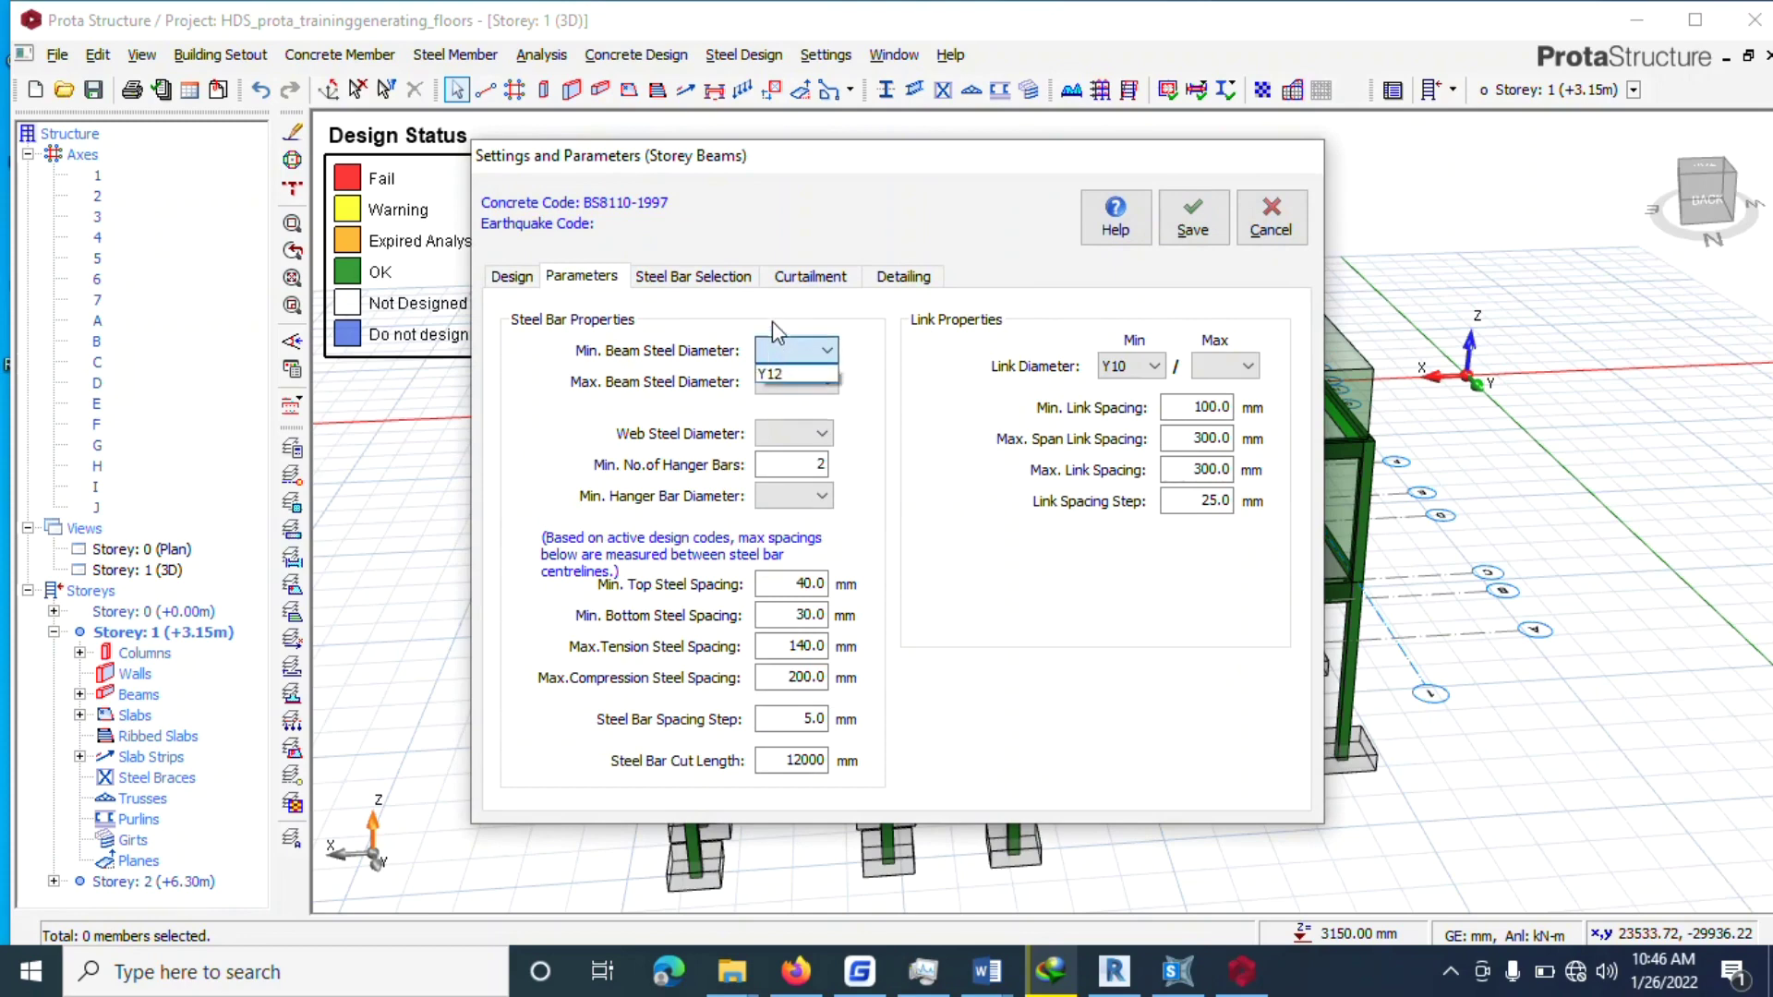
click(772, 322)
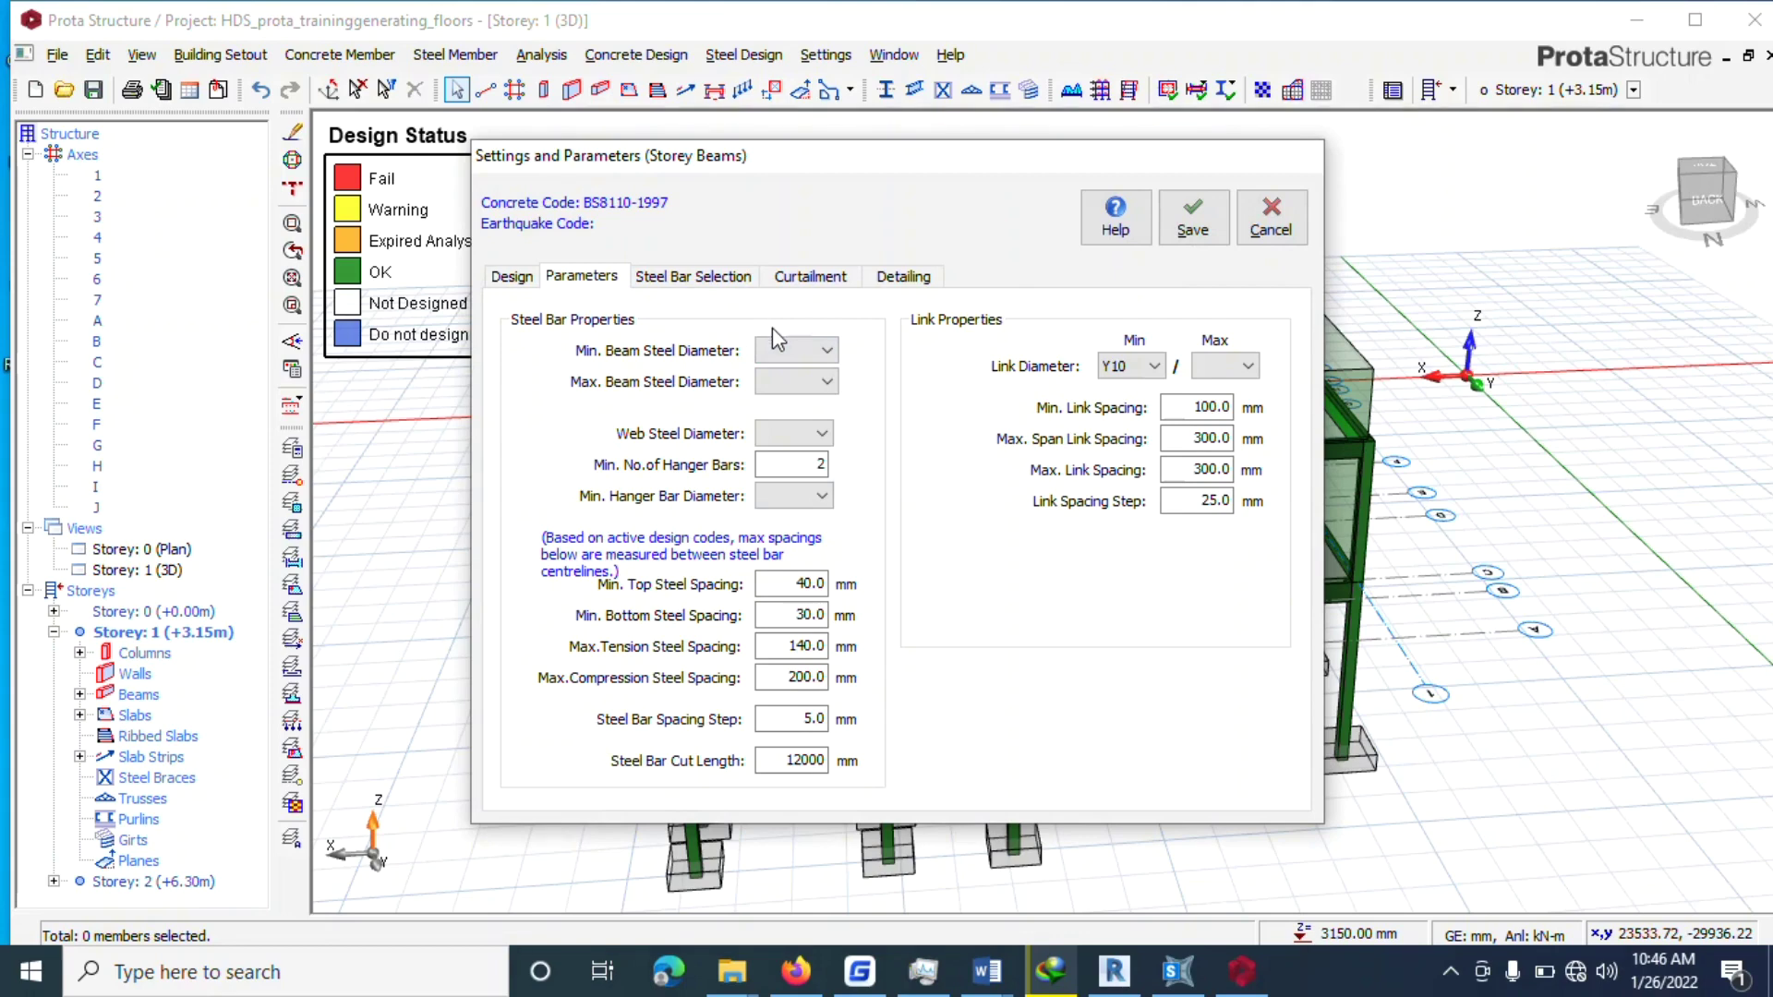
click(781, 349)
click(793, 374)
click(797, 390)
click(793, 403)
Set the web steel and minimum hanger bar diameters to Y12 and the maximum link diameter to Y10.
click(792, 433)
click(790, 456)
click(793, 496)
click(785, 521)
click(1205, 367)
click(1200, 395)
Review the storey beams' steel bar selection method and reinforcement pattern, and recheck the bar diameter parameters.
click(648, 277)
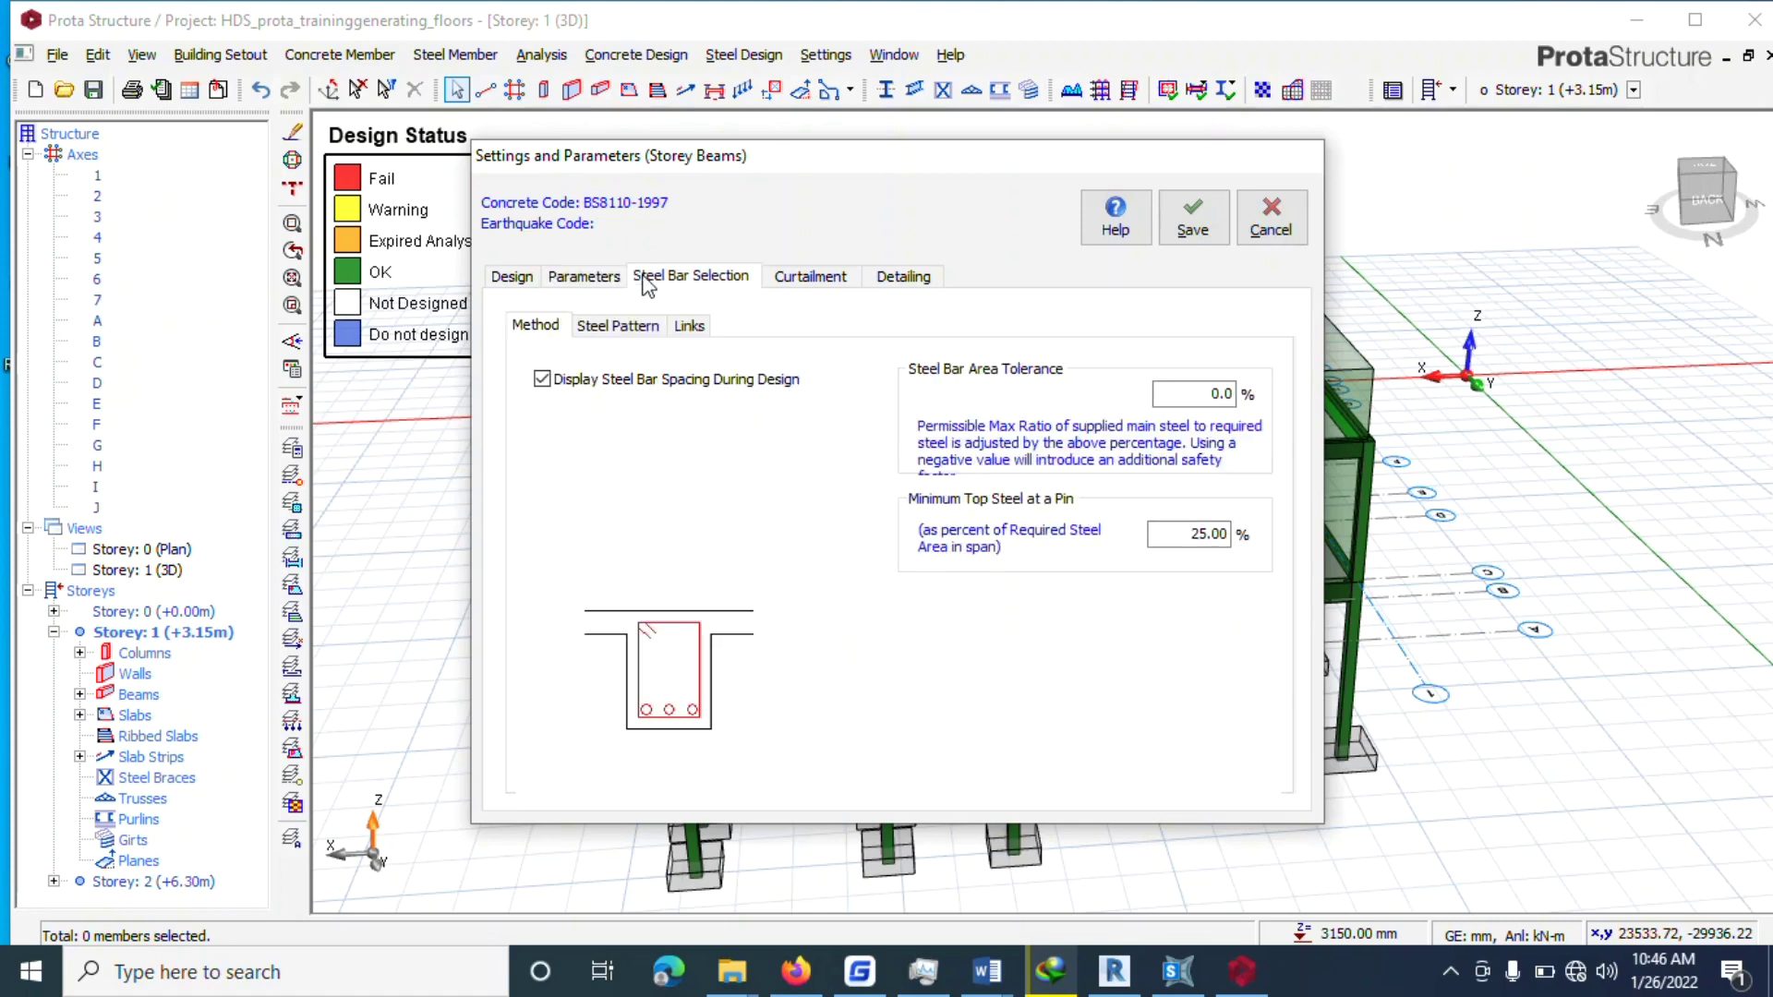
click(638, 328)
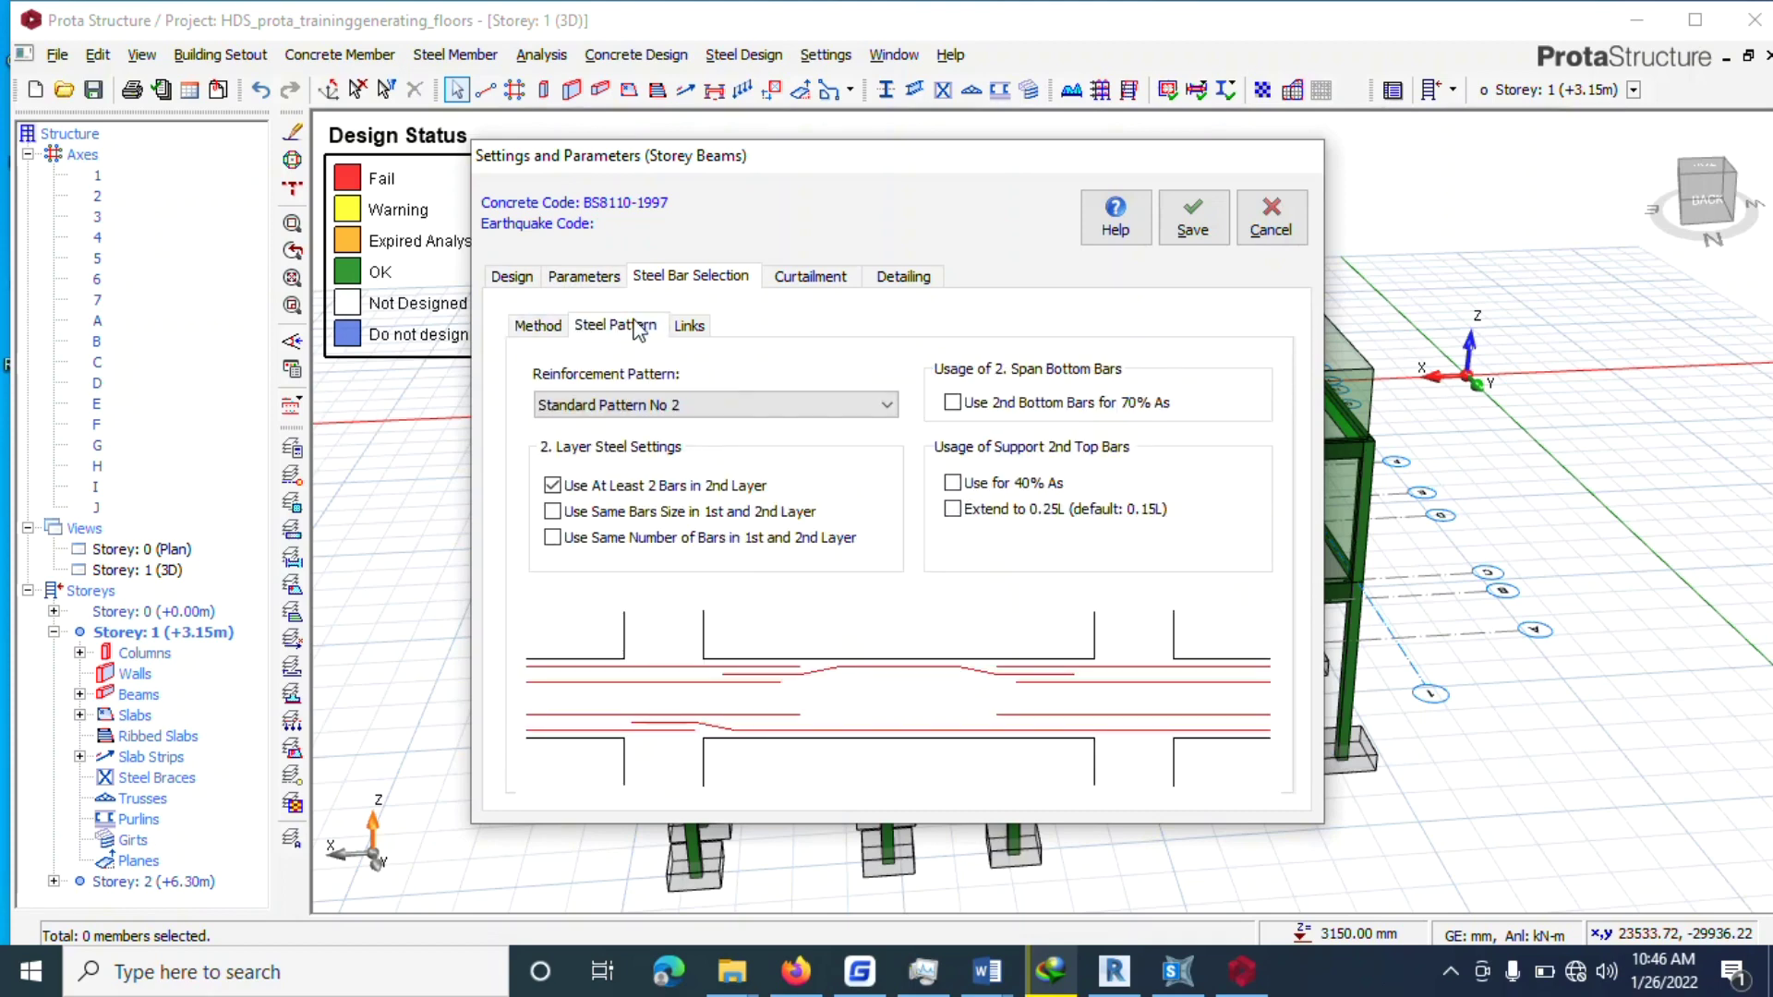
click(565, 279)
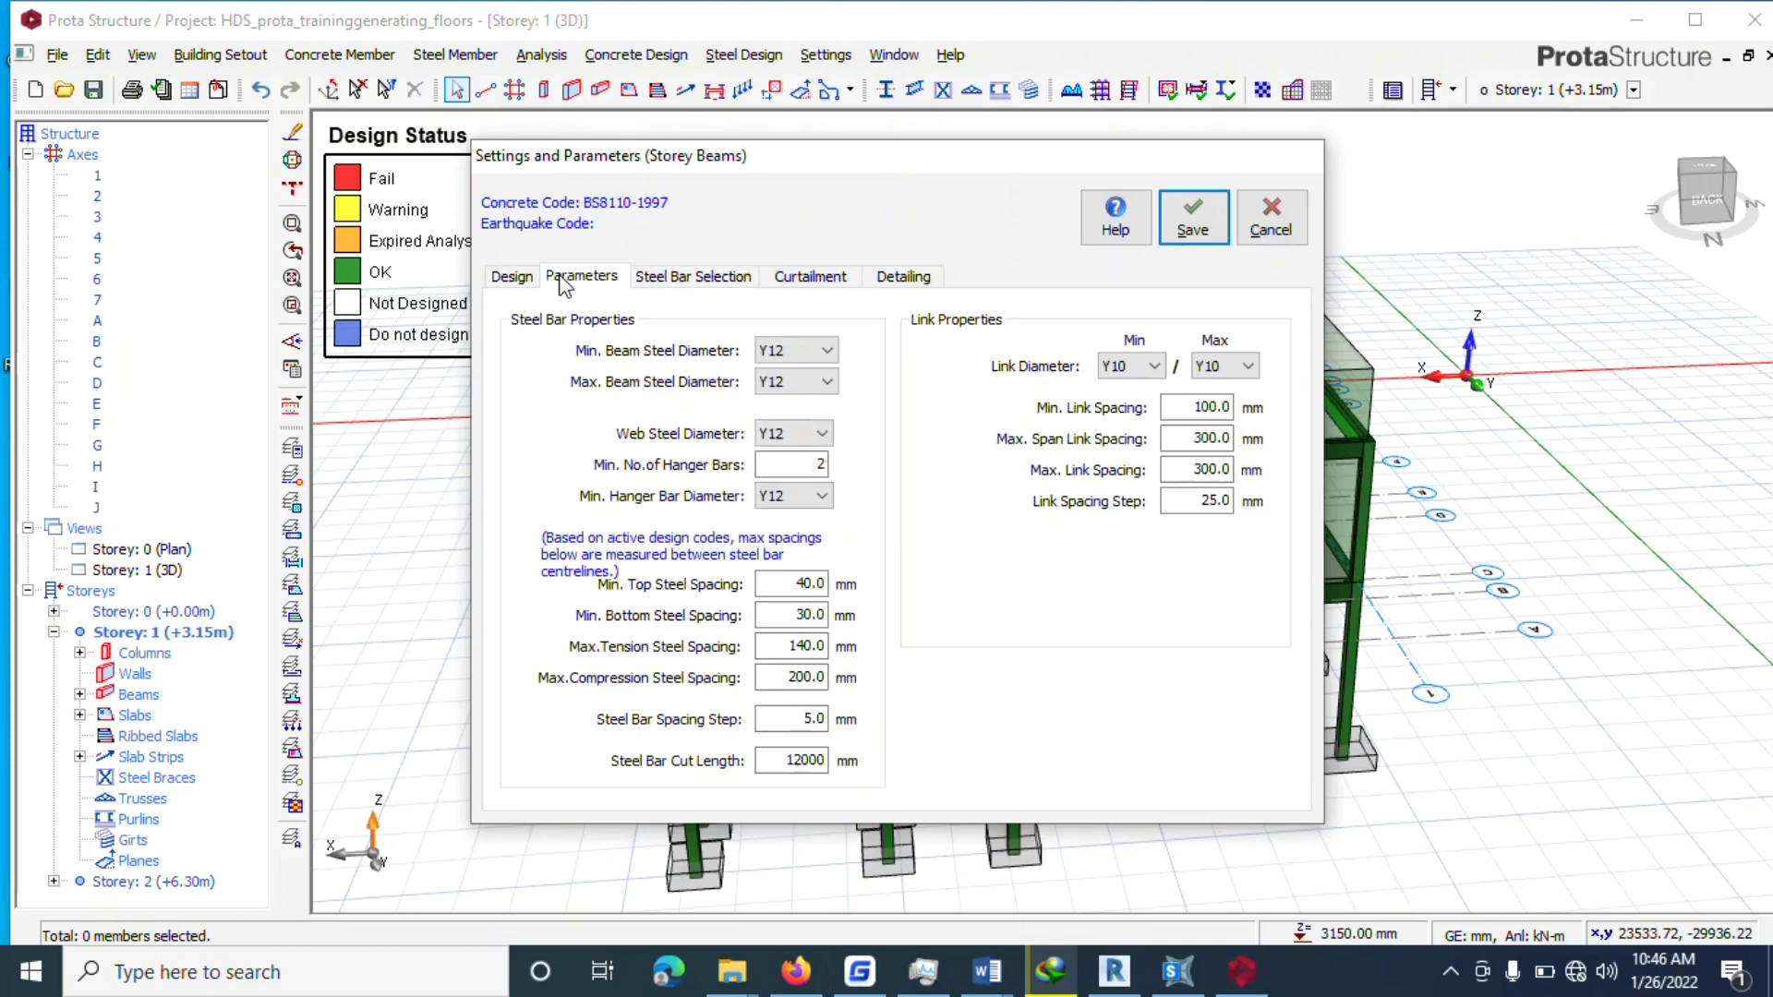
click(714, 277)
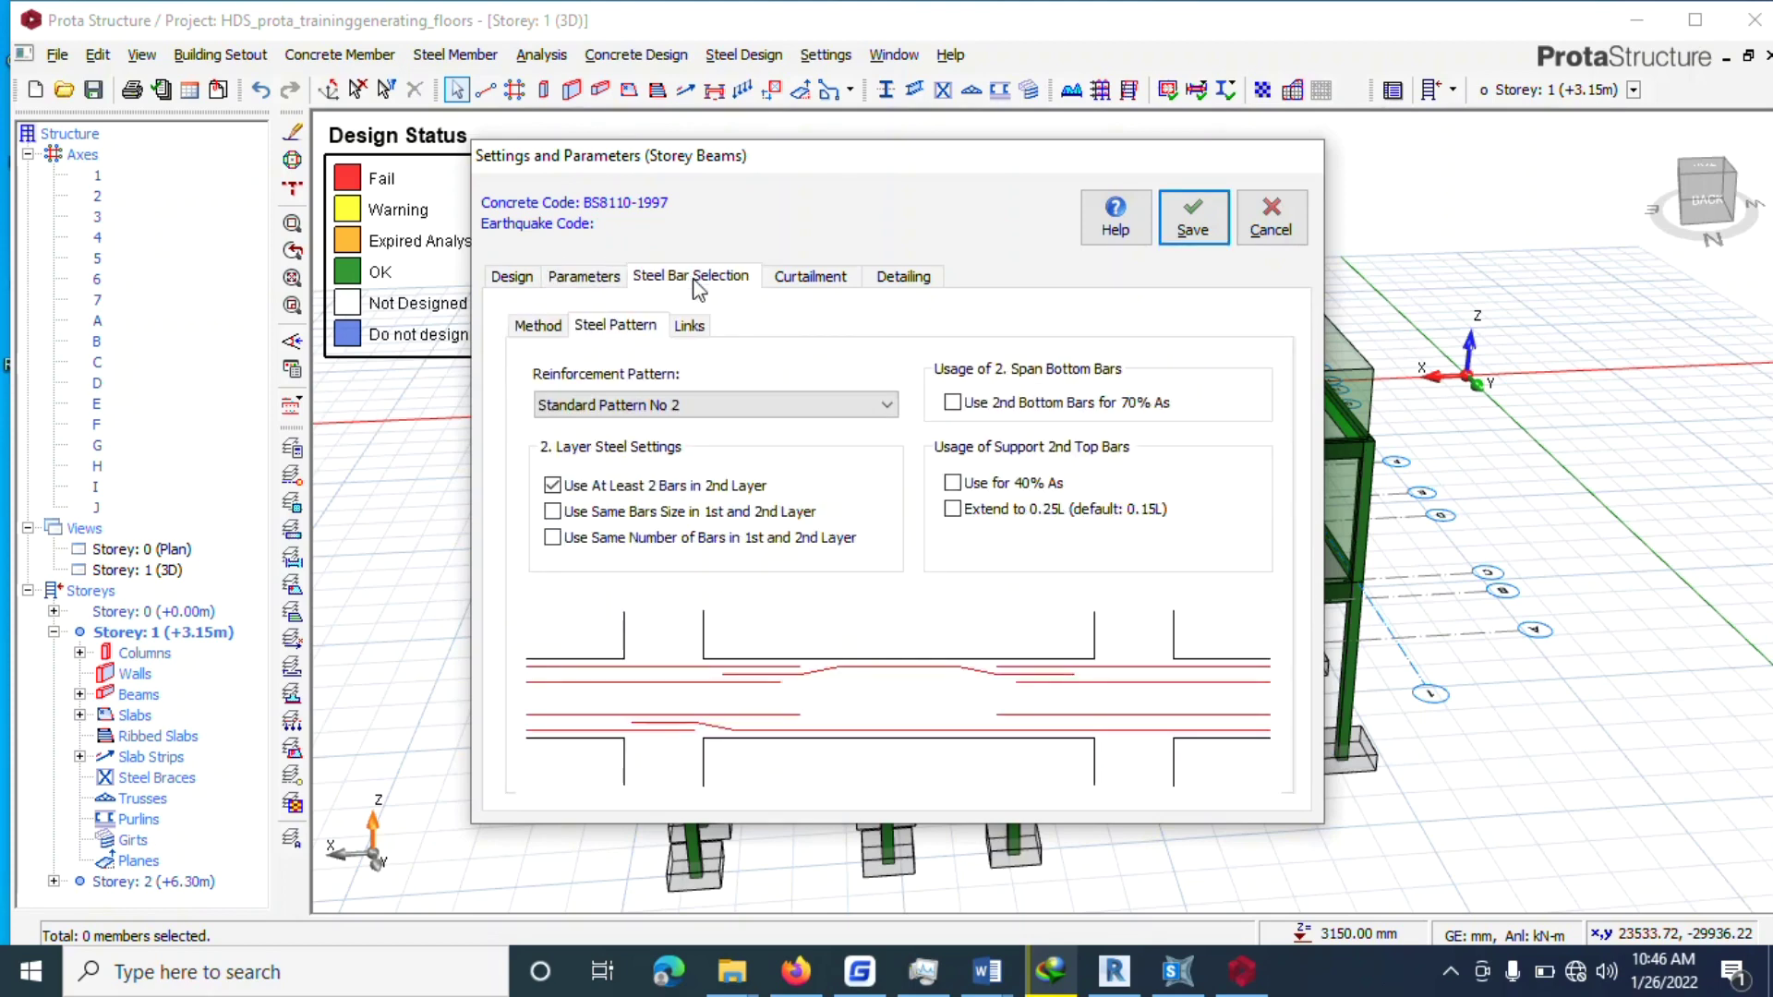
click(587, 282)
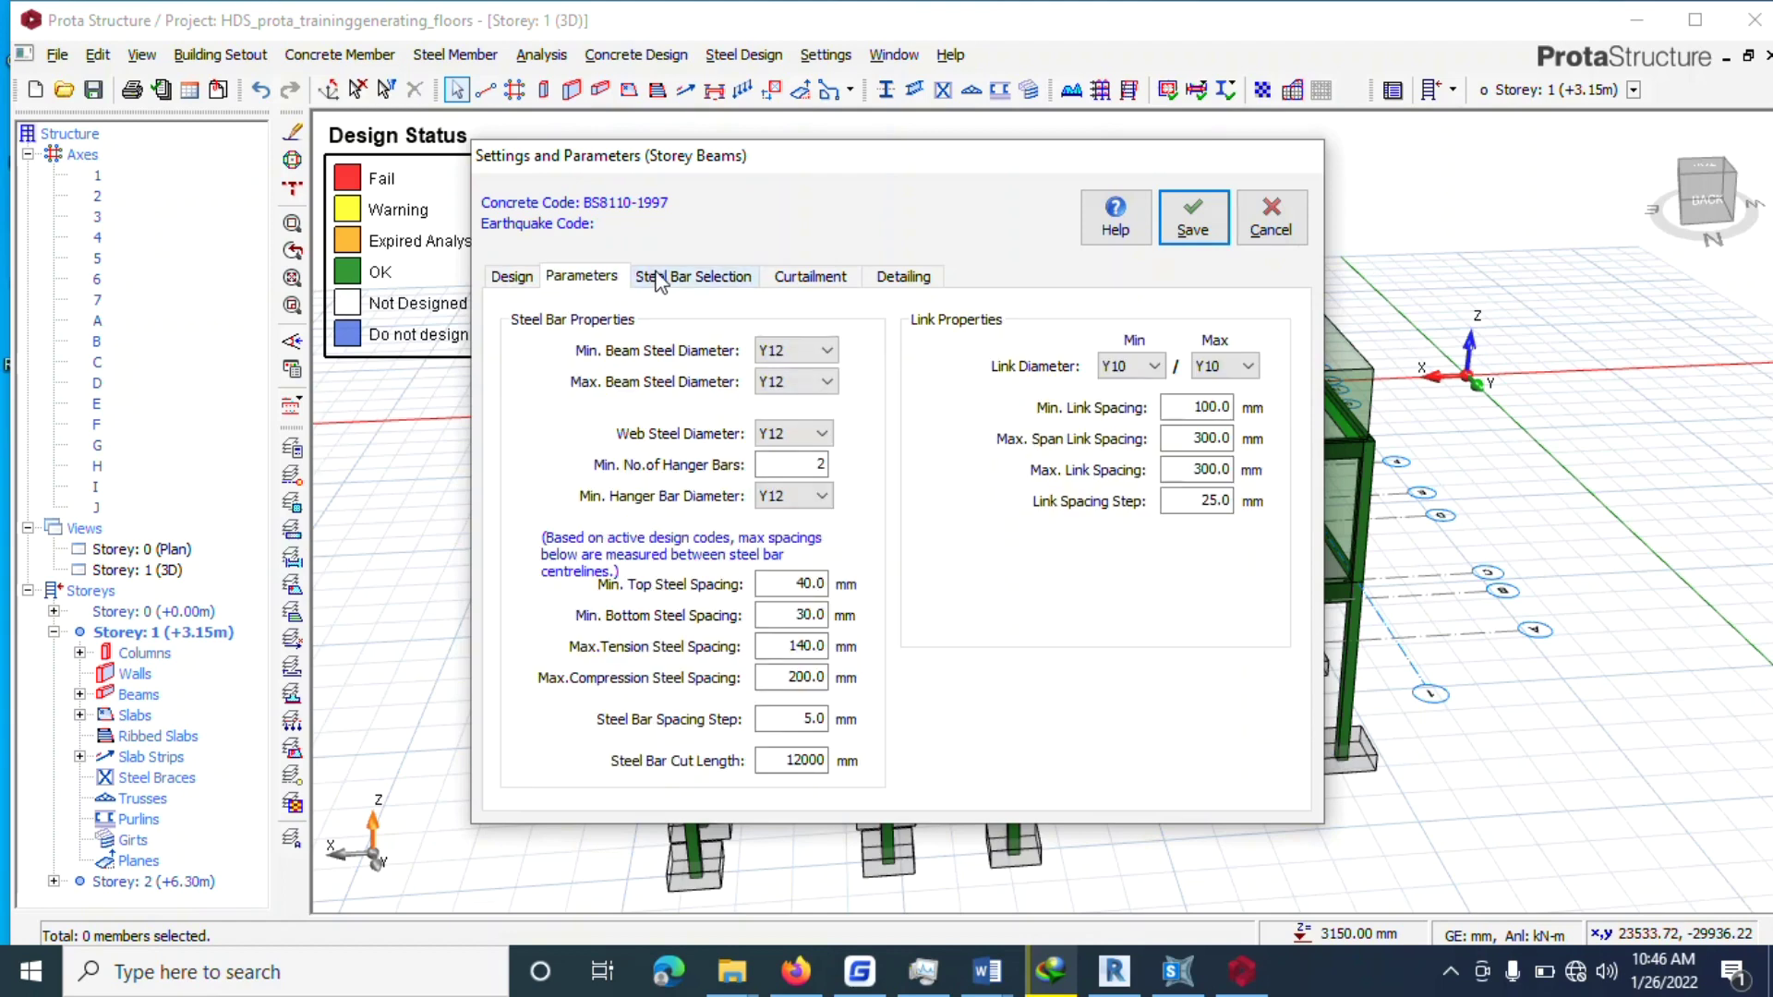
In the storey beam detailing settings for steel bars and links, turn off IStructE style annotation for the beam sections.
click(909, 277)
click(605, 329)
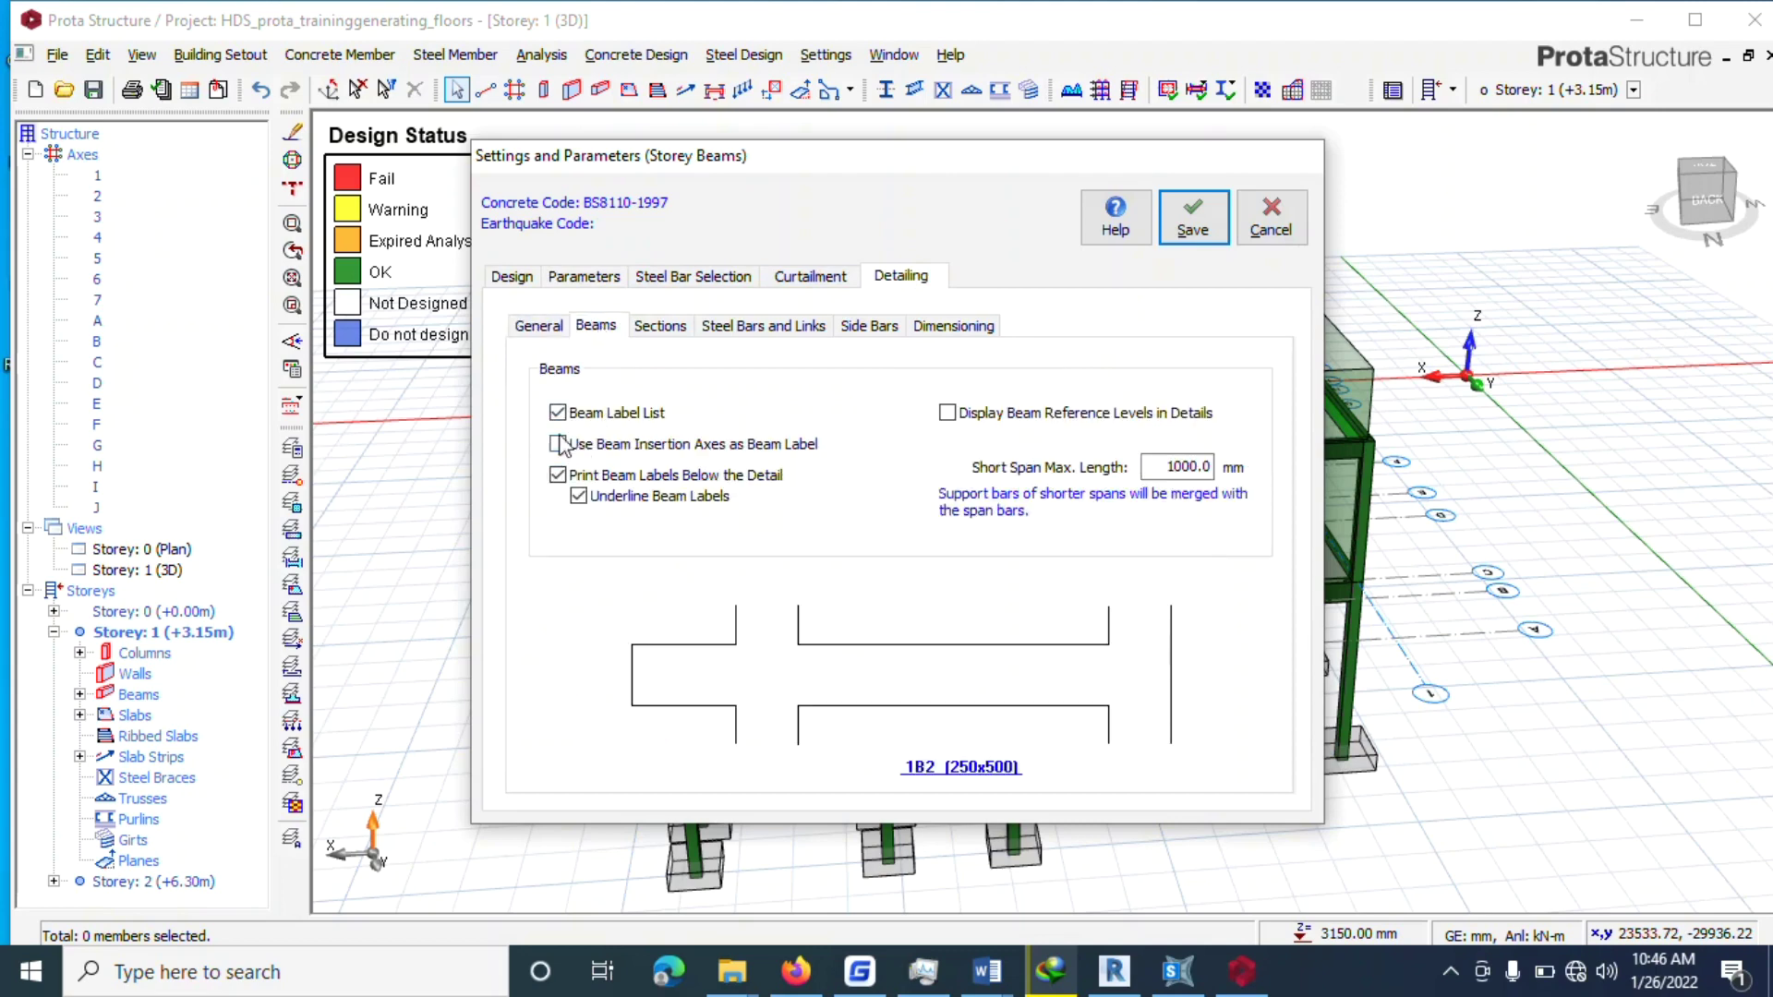
click(662, 328)
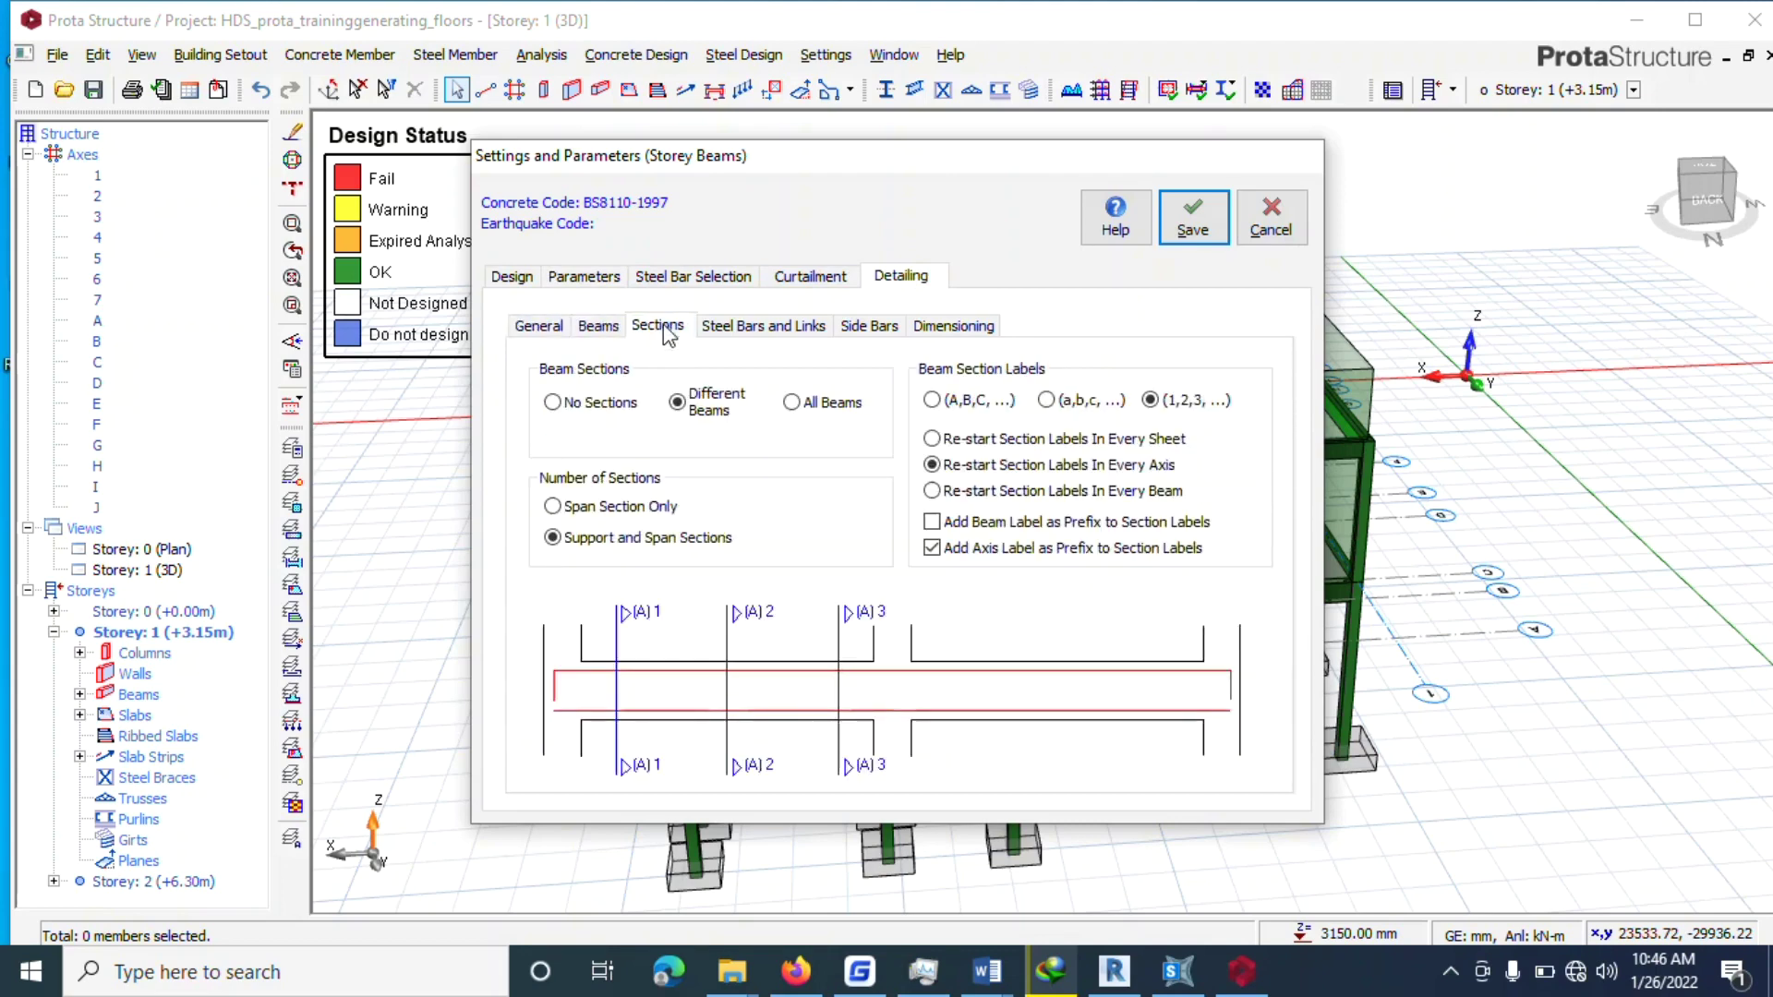
click(744, 332)
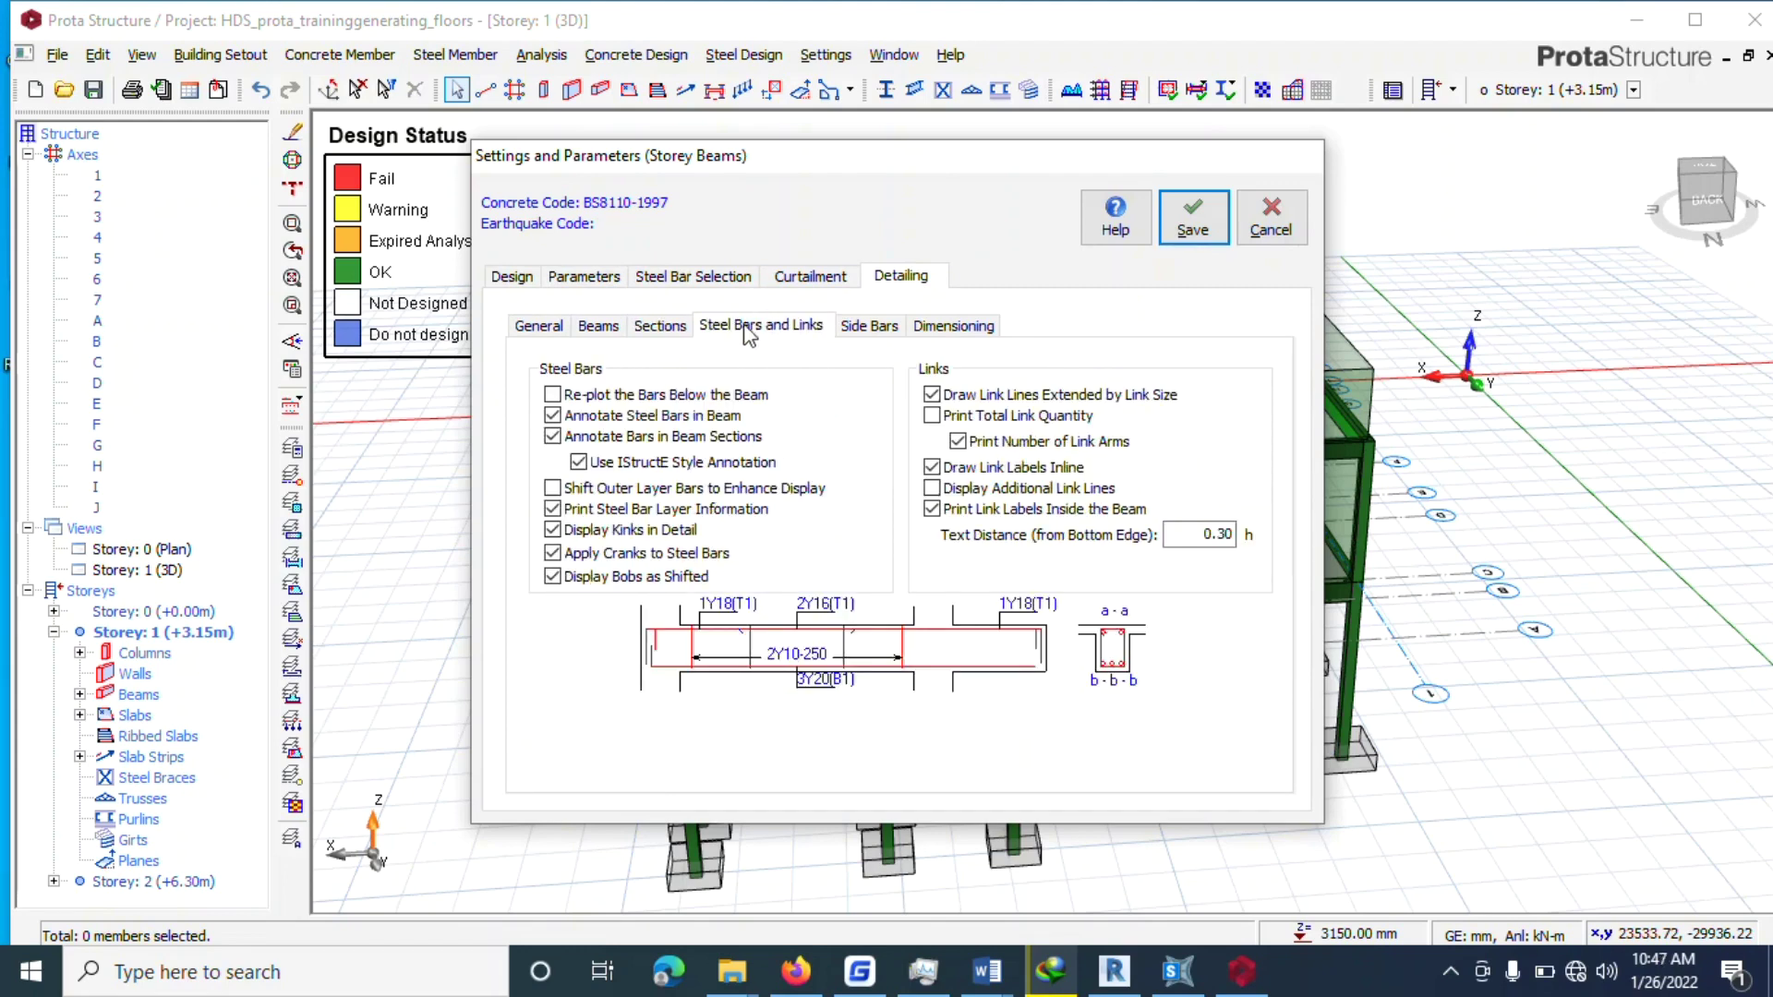
click(579, 462)
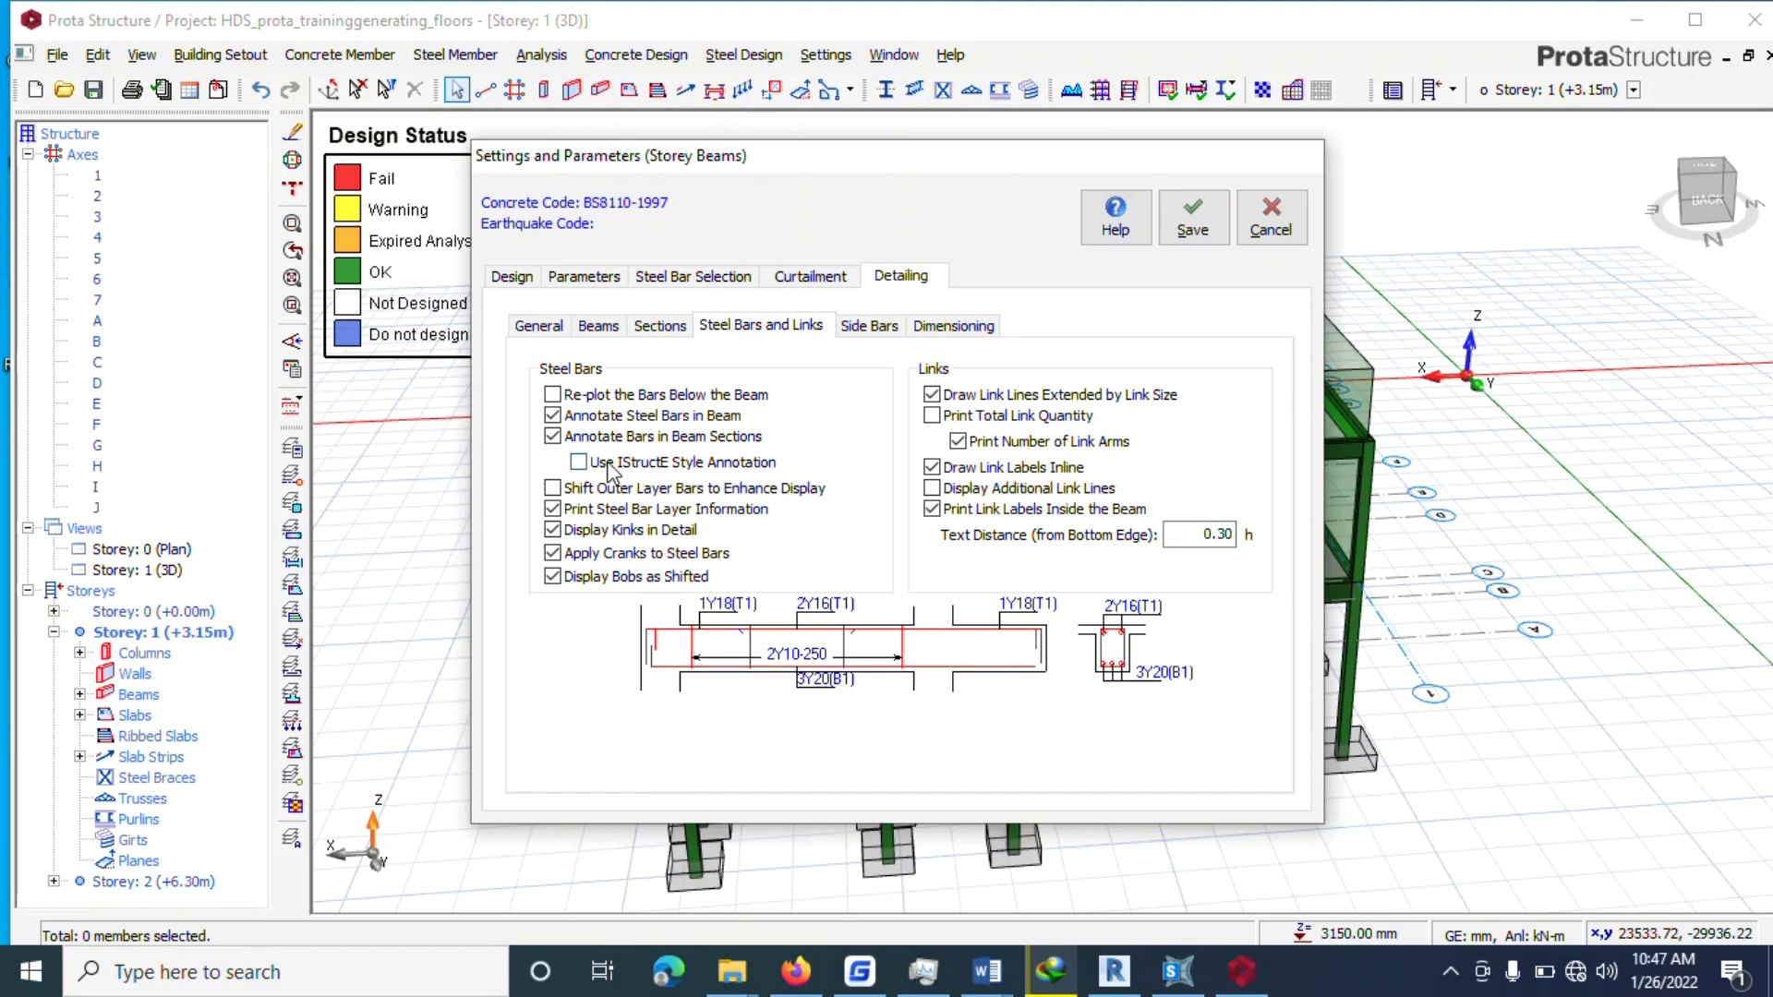
Review the side bar, dimensioning and section detailing options, and turn on the display of beam reference levels in details.
click(859, 329)
click(925, 336)
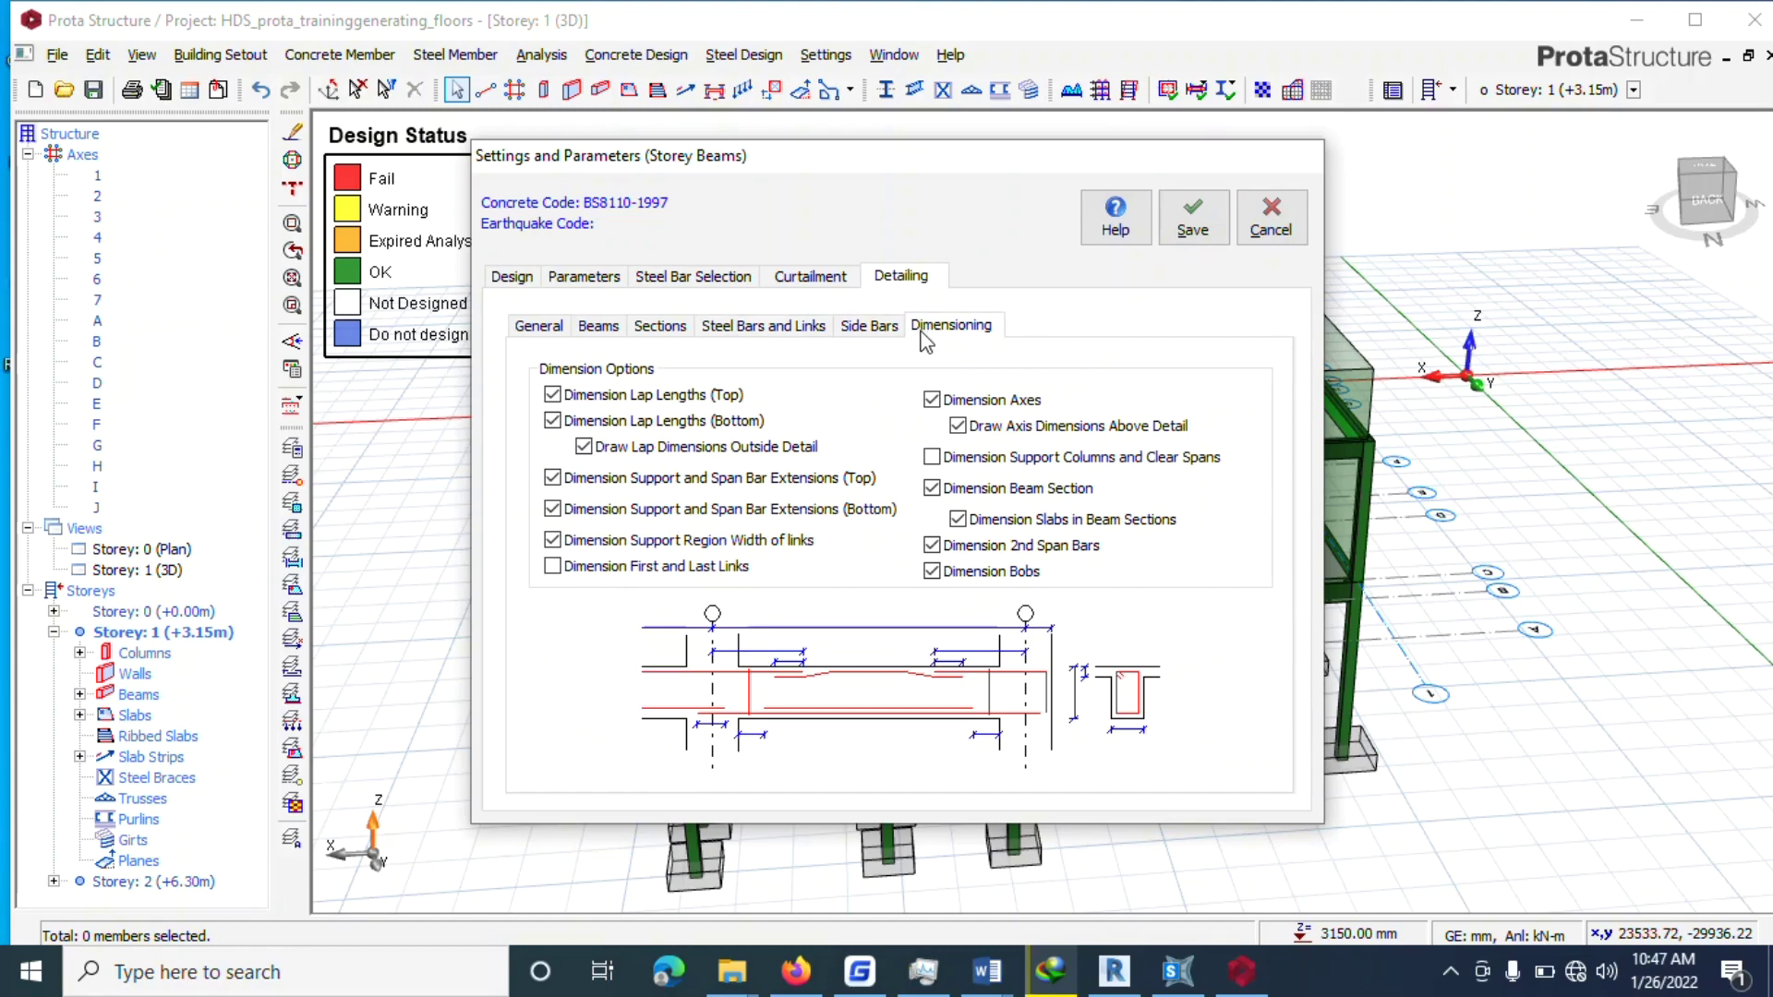
click(849, 330)
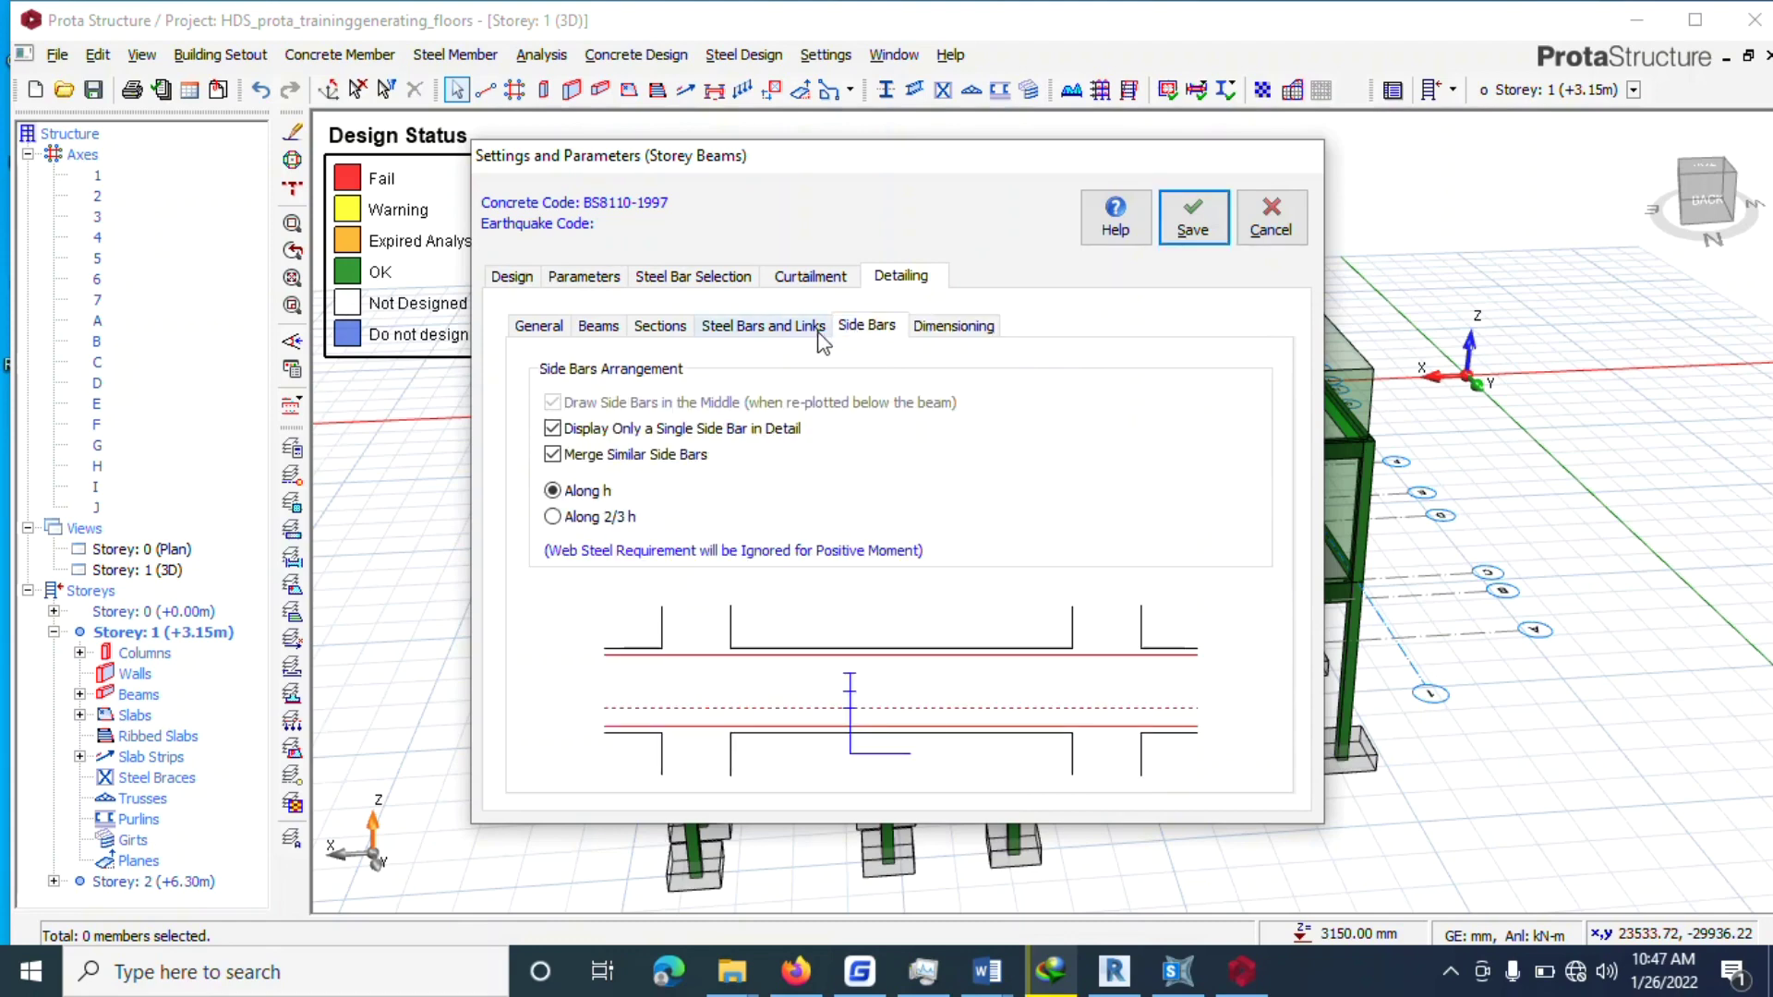
click(784, 331)
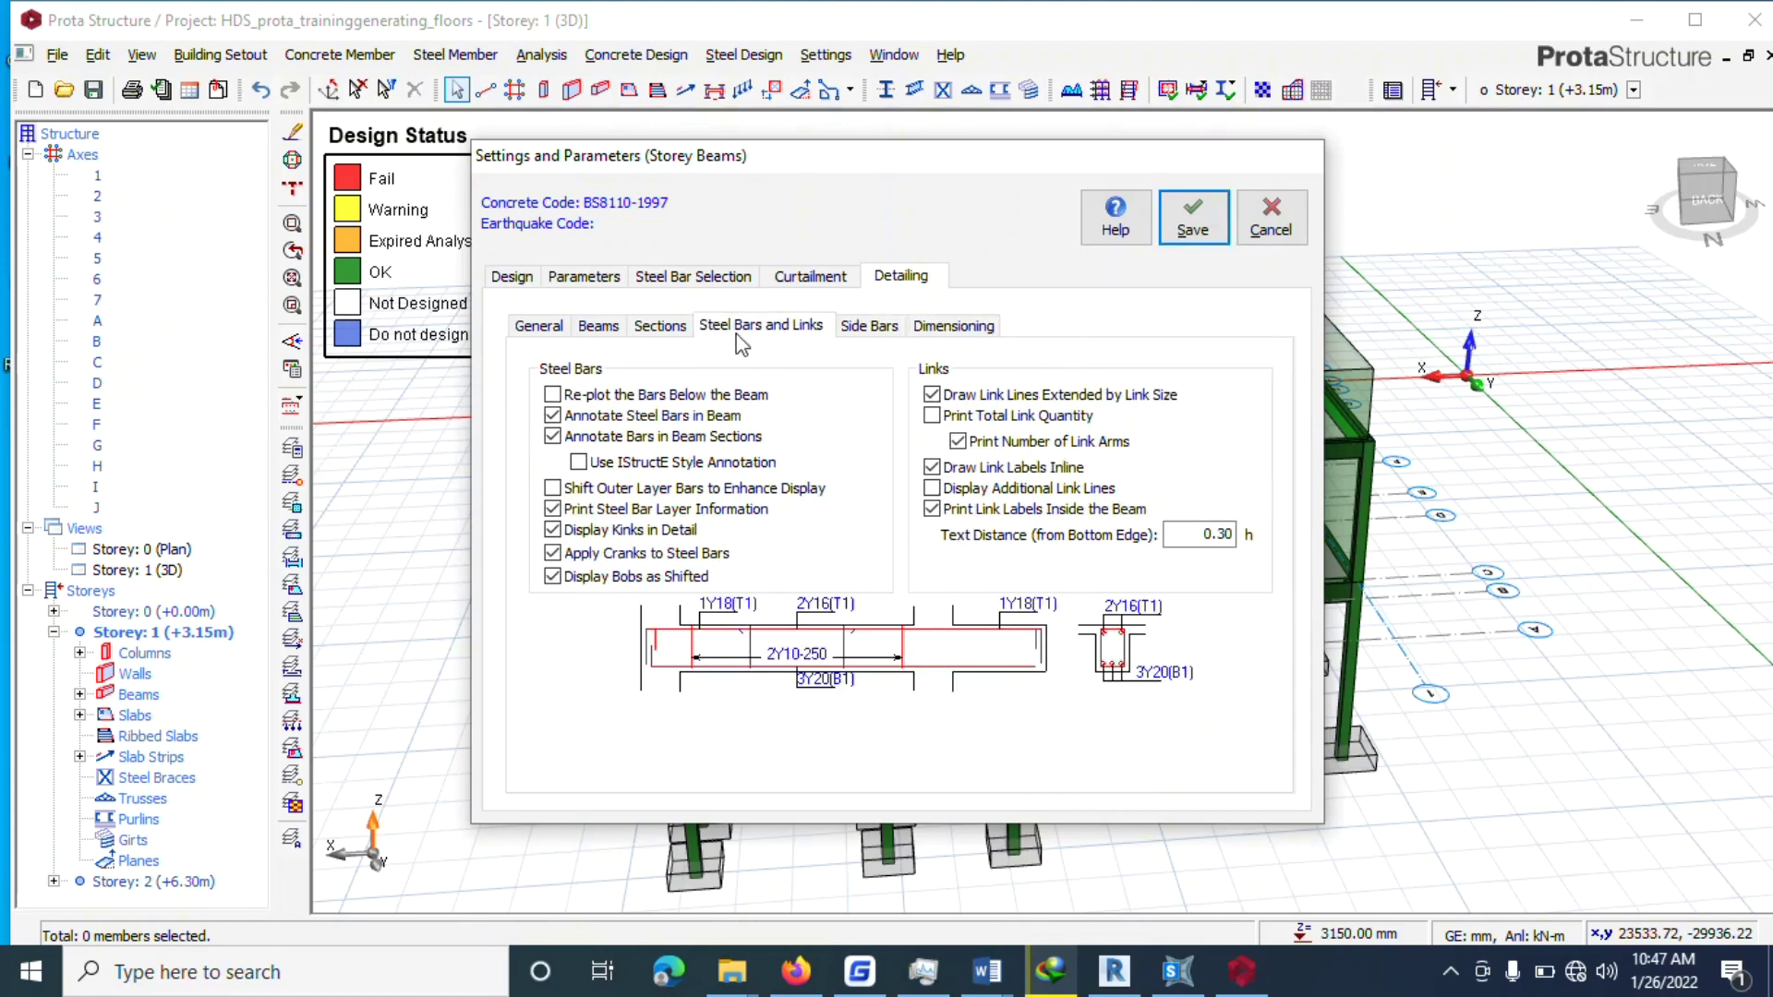
click(685, 330)
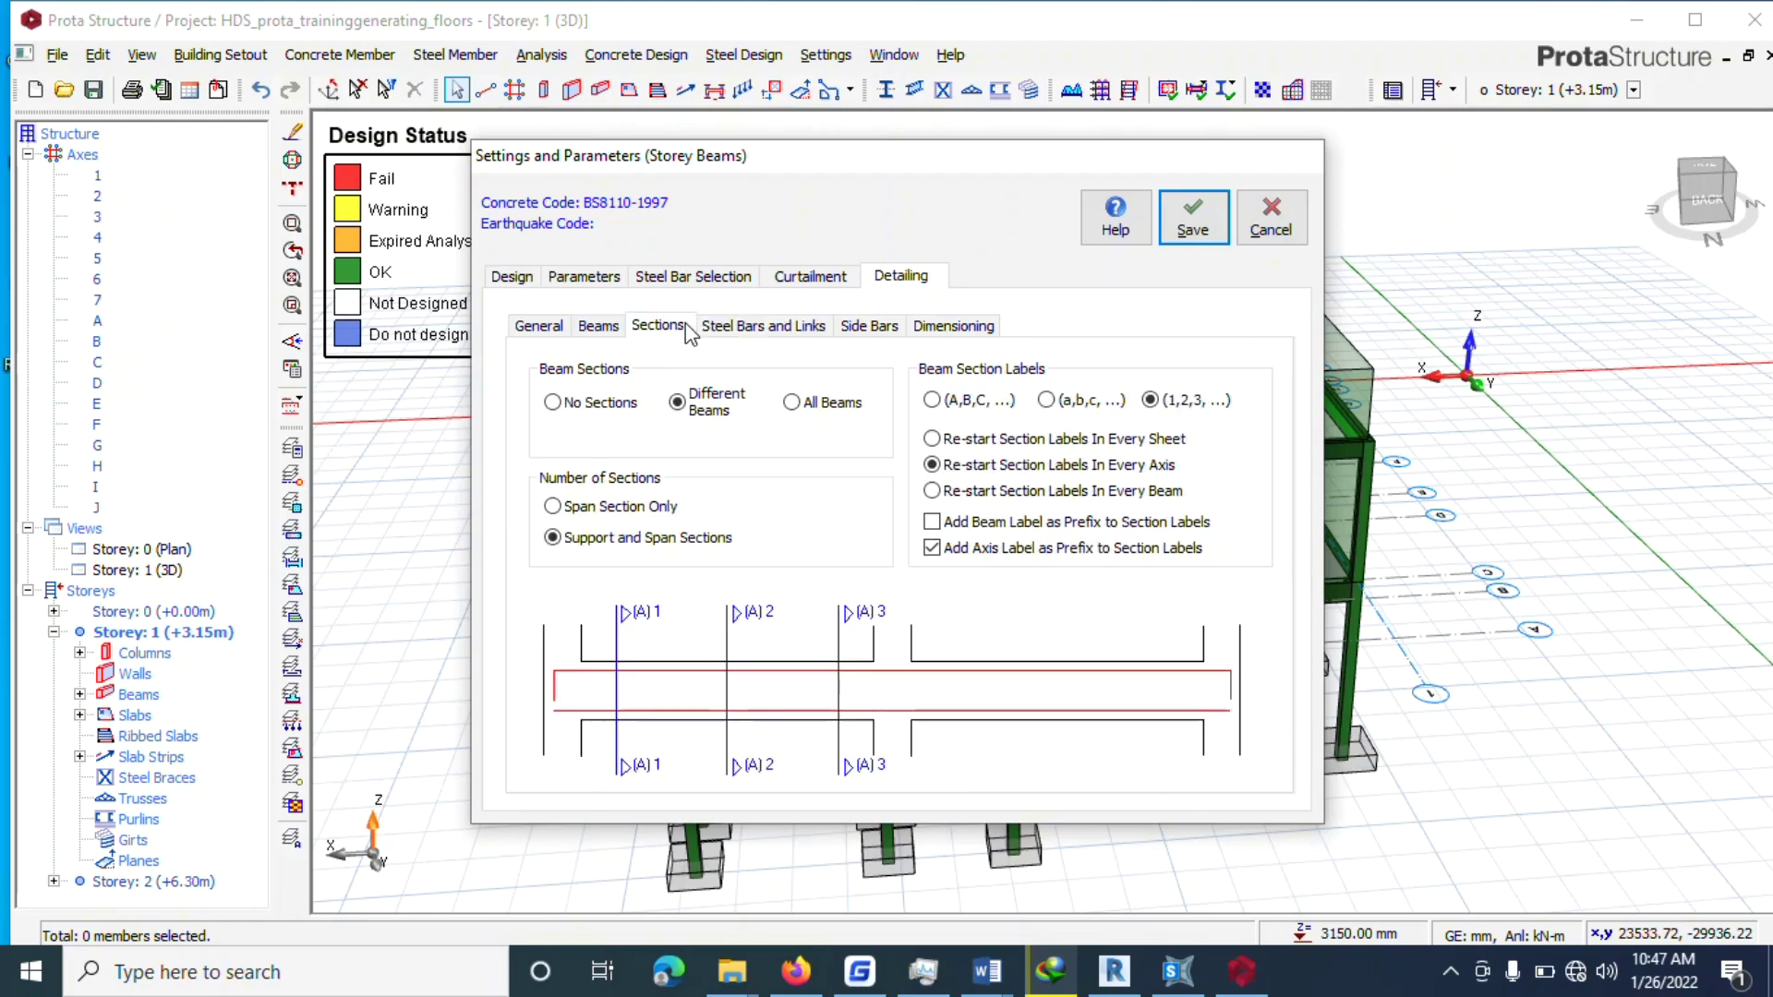
click(565, 329)
click(598, 329)
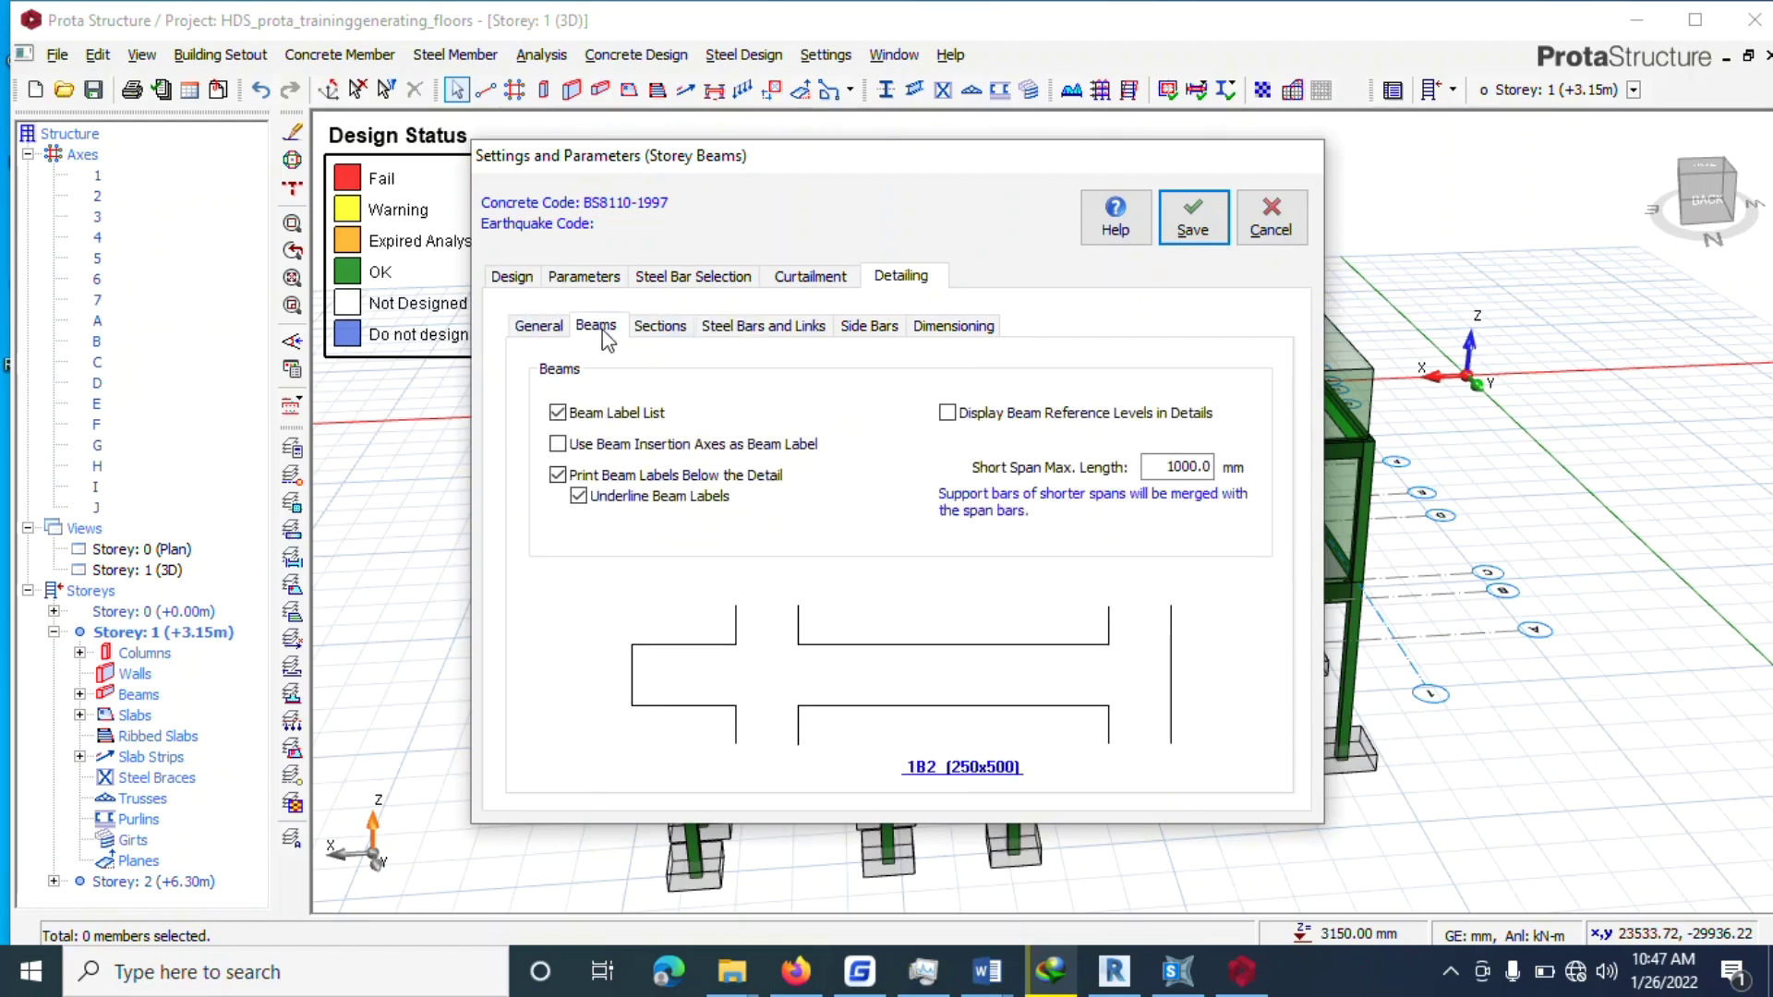
click(948, 414)
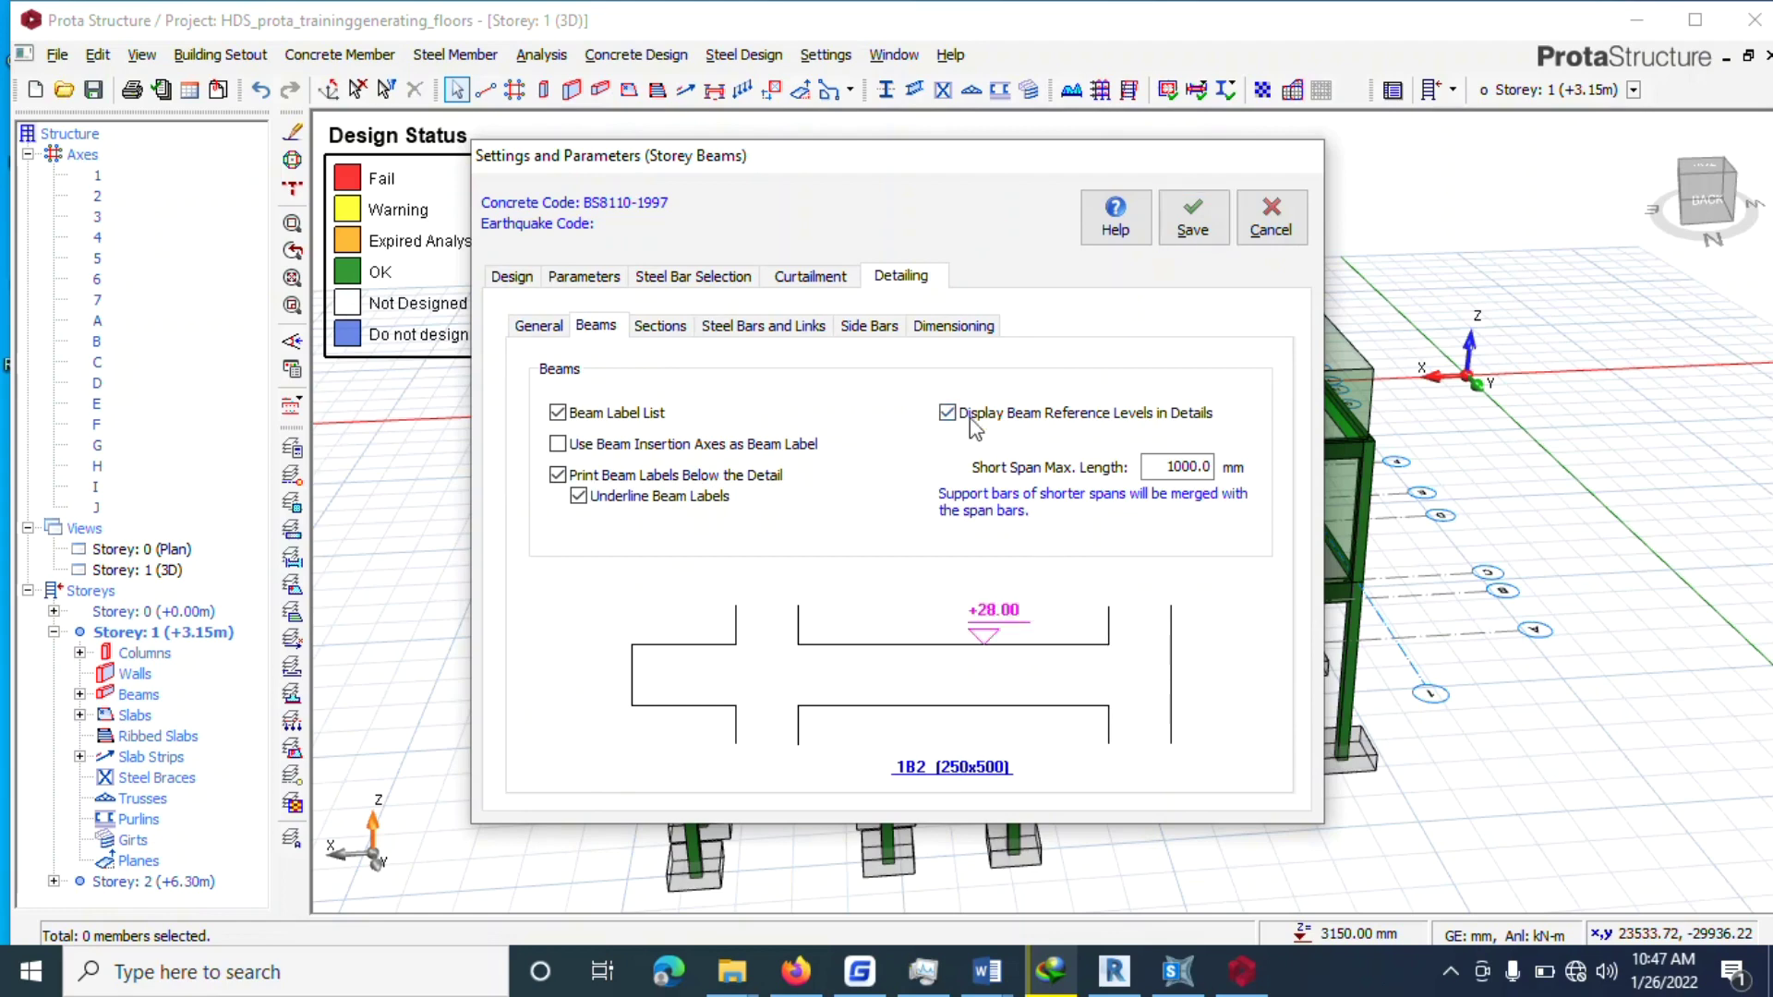
Save the storey beam settings and load the project into ProtaDetails, saving the current project changes for it.
click(1191, 229)
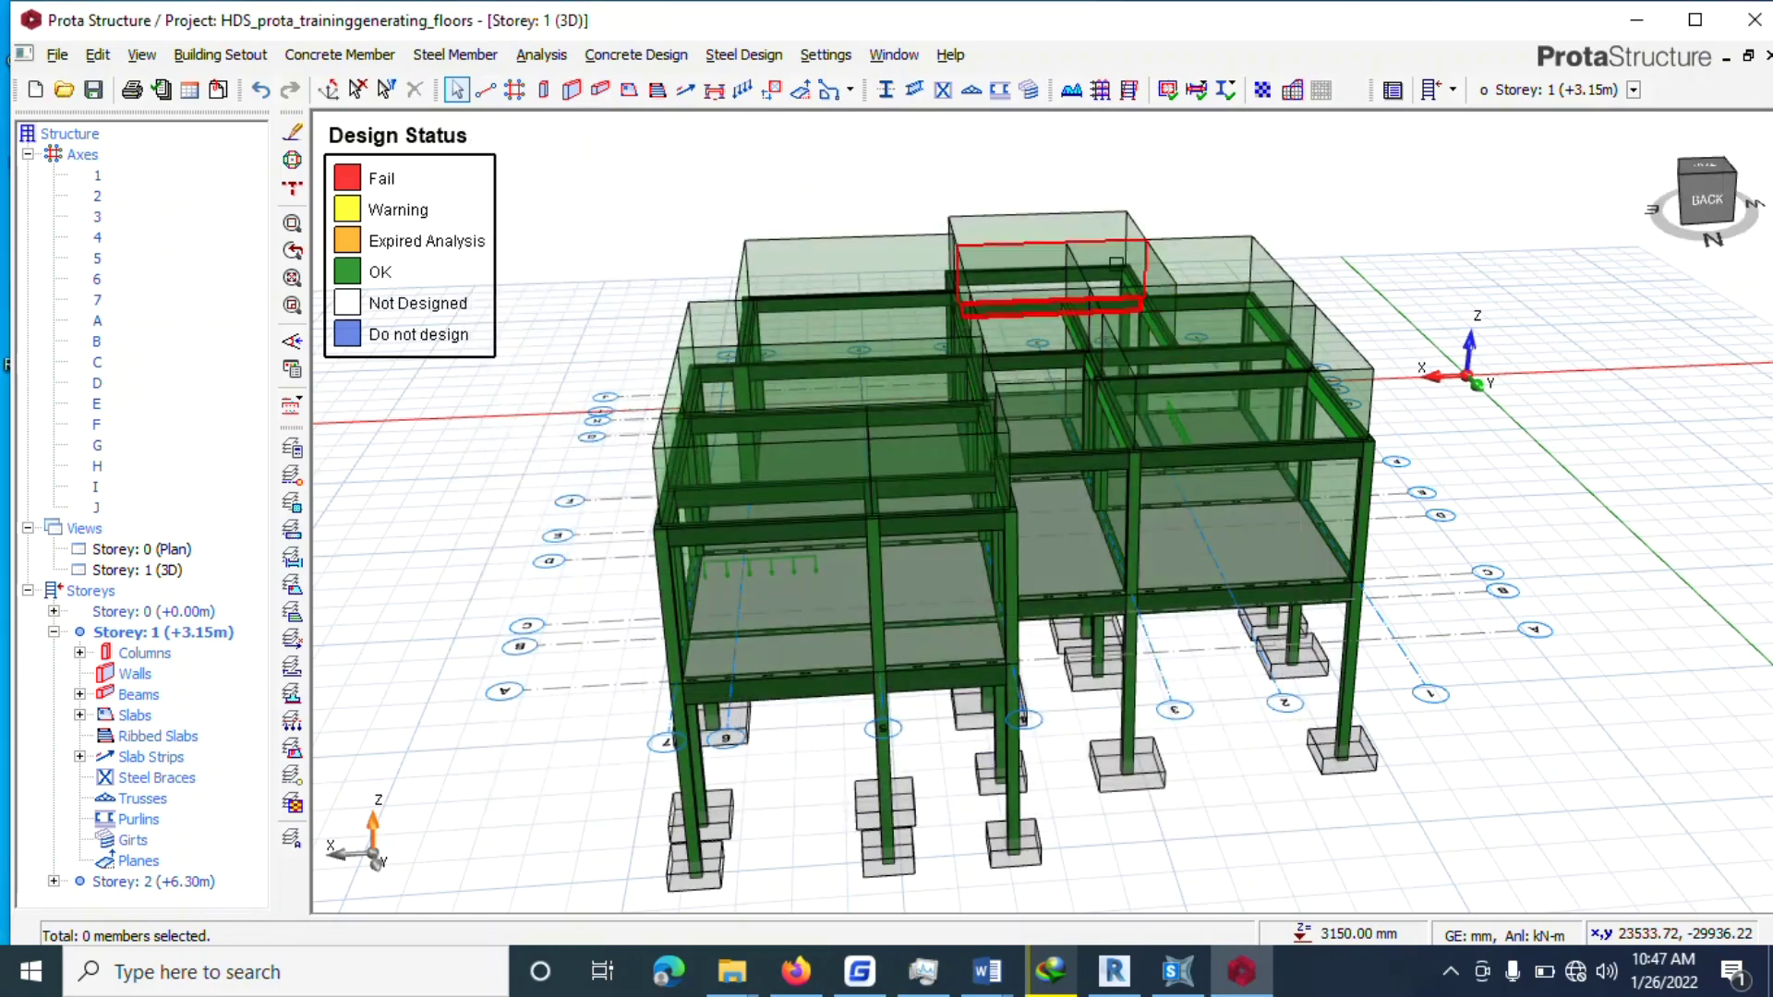
mouse_move(960, 462)
middle_down()
mouse_move(920, 361)
mouse_move(997, 428)
mouse_move(933, 333)
mouse_move(970, 277)
mouse_move(944, 317)
mouse_move(951, 499)
mouse_move(890, 374)
mouse_move(989, 336)
mouse_move(1081, 457)
mouse_move(951, 490)
mouse_move(877, 422)
middle_up()
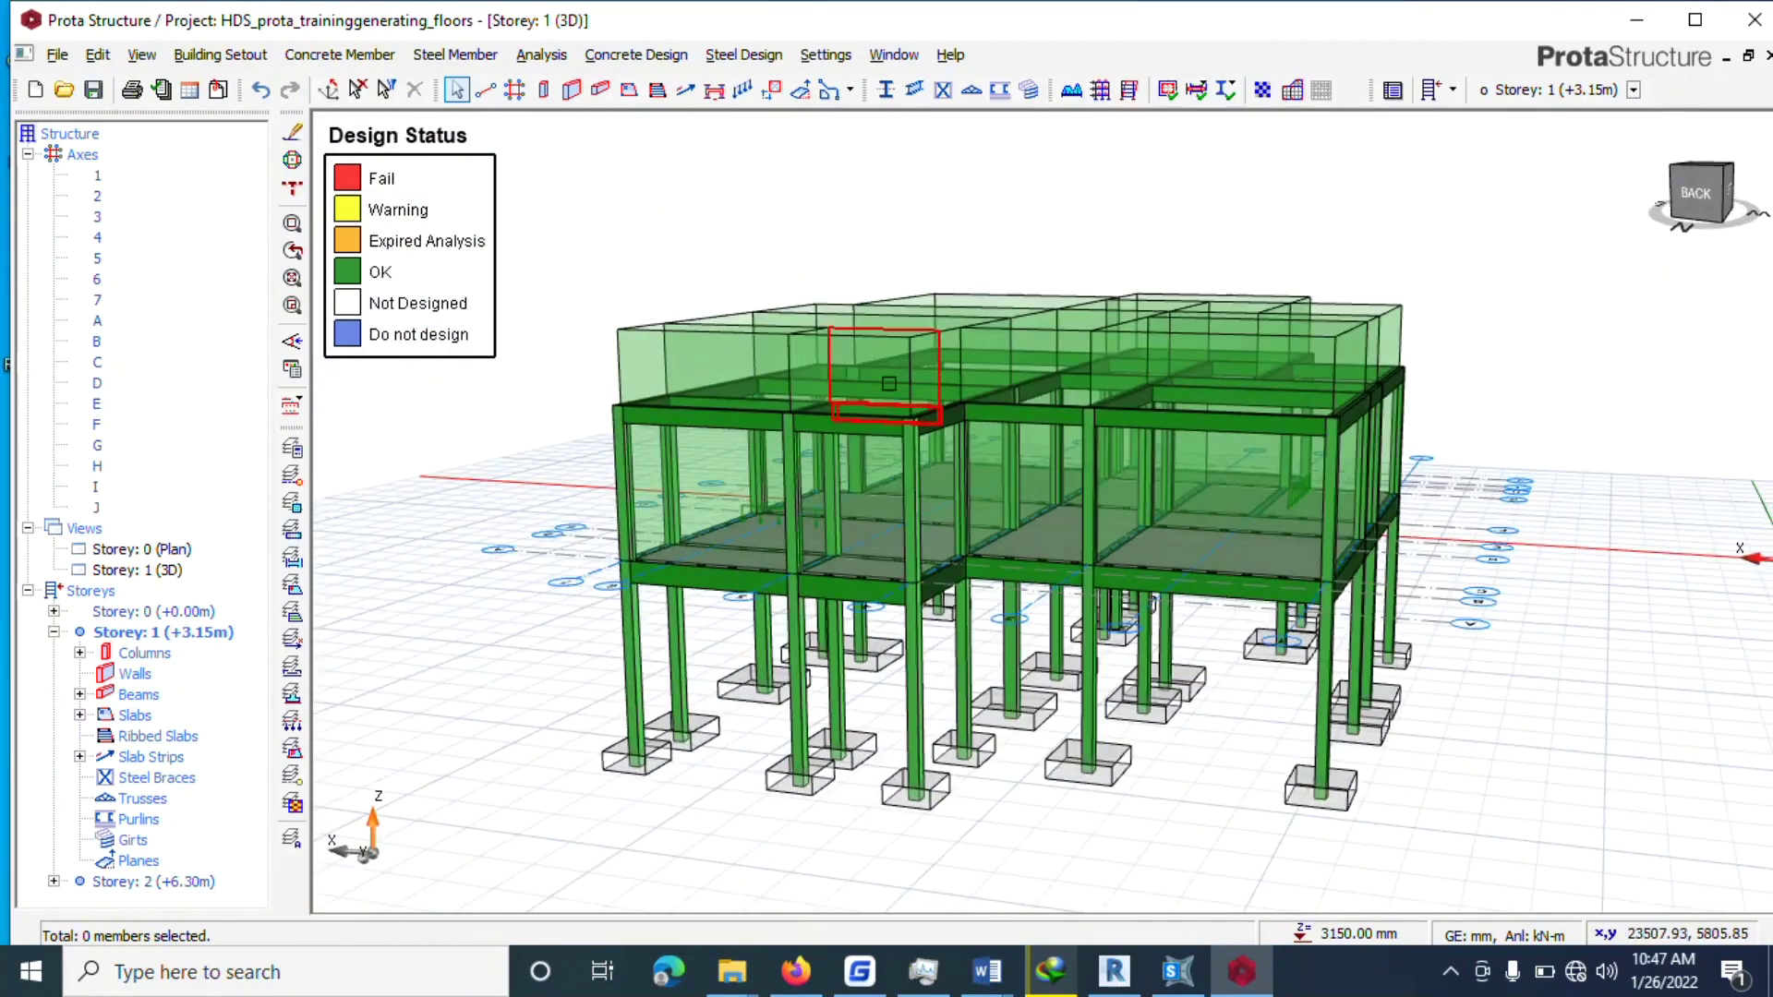
click(824, 54)
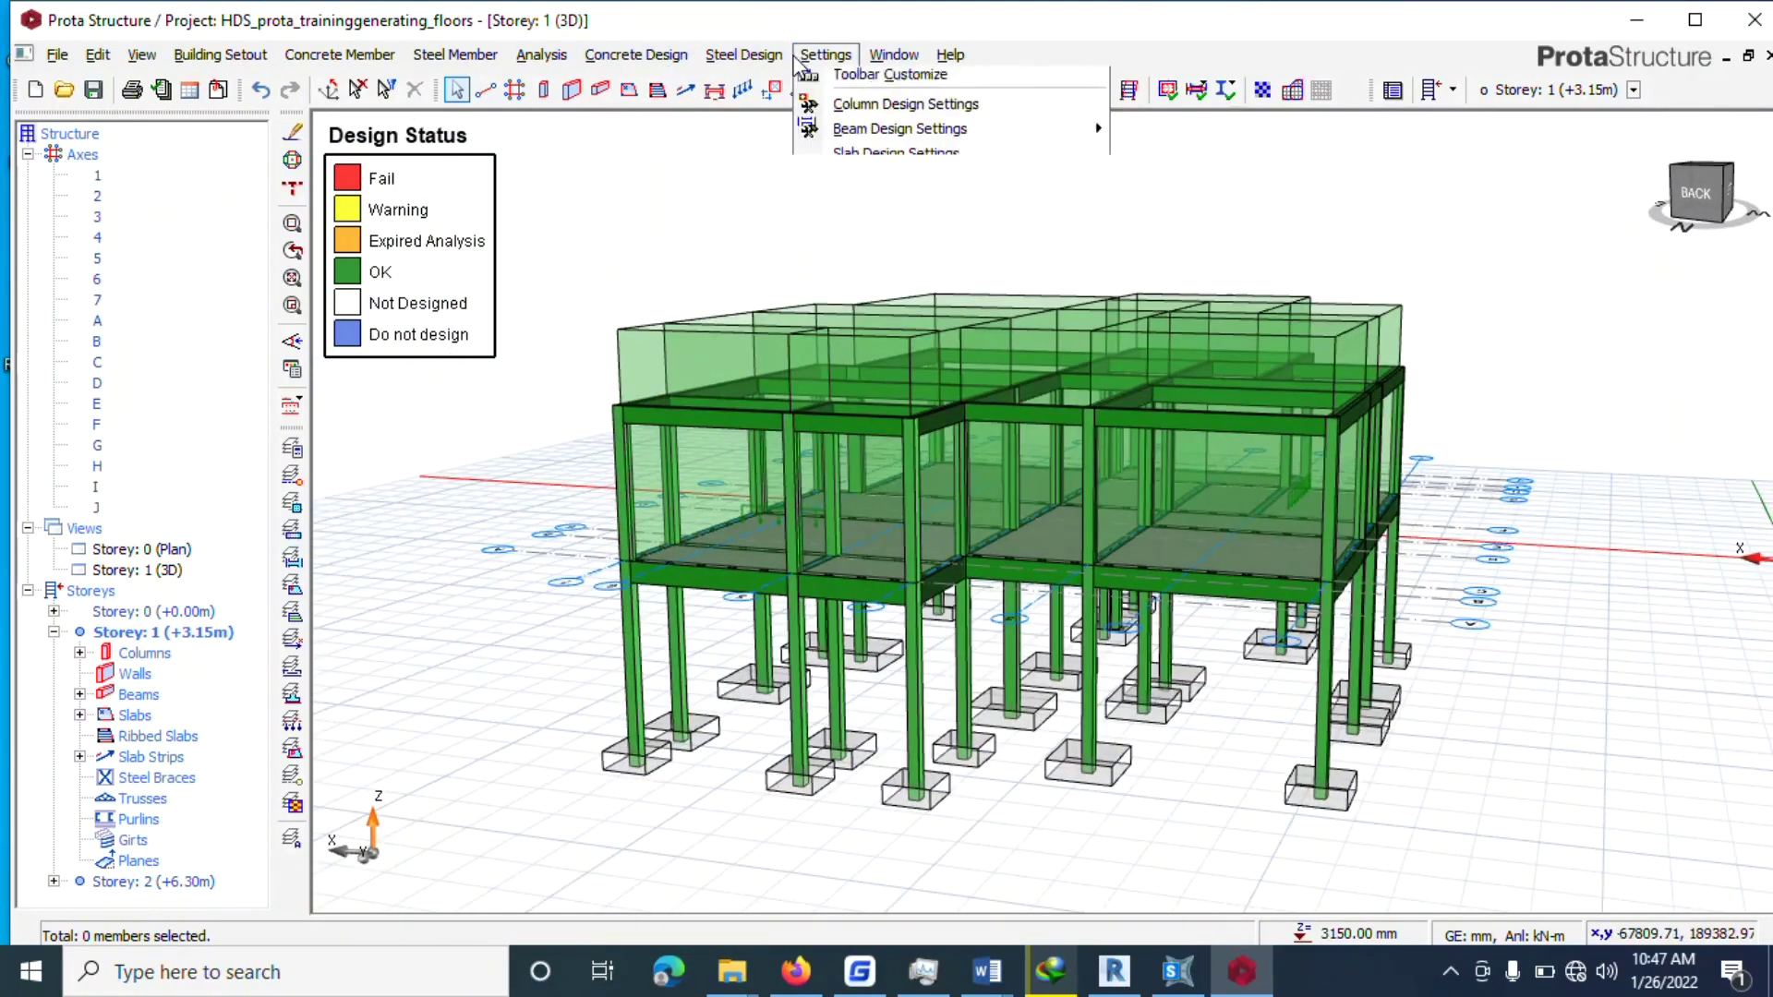
mouse_move(636, 55)
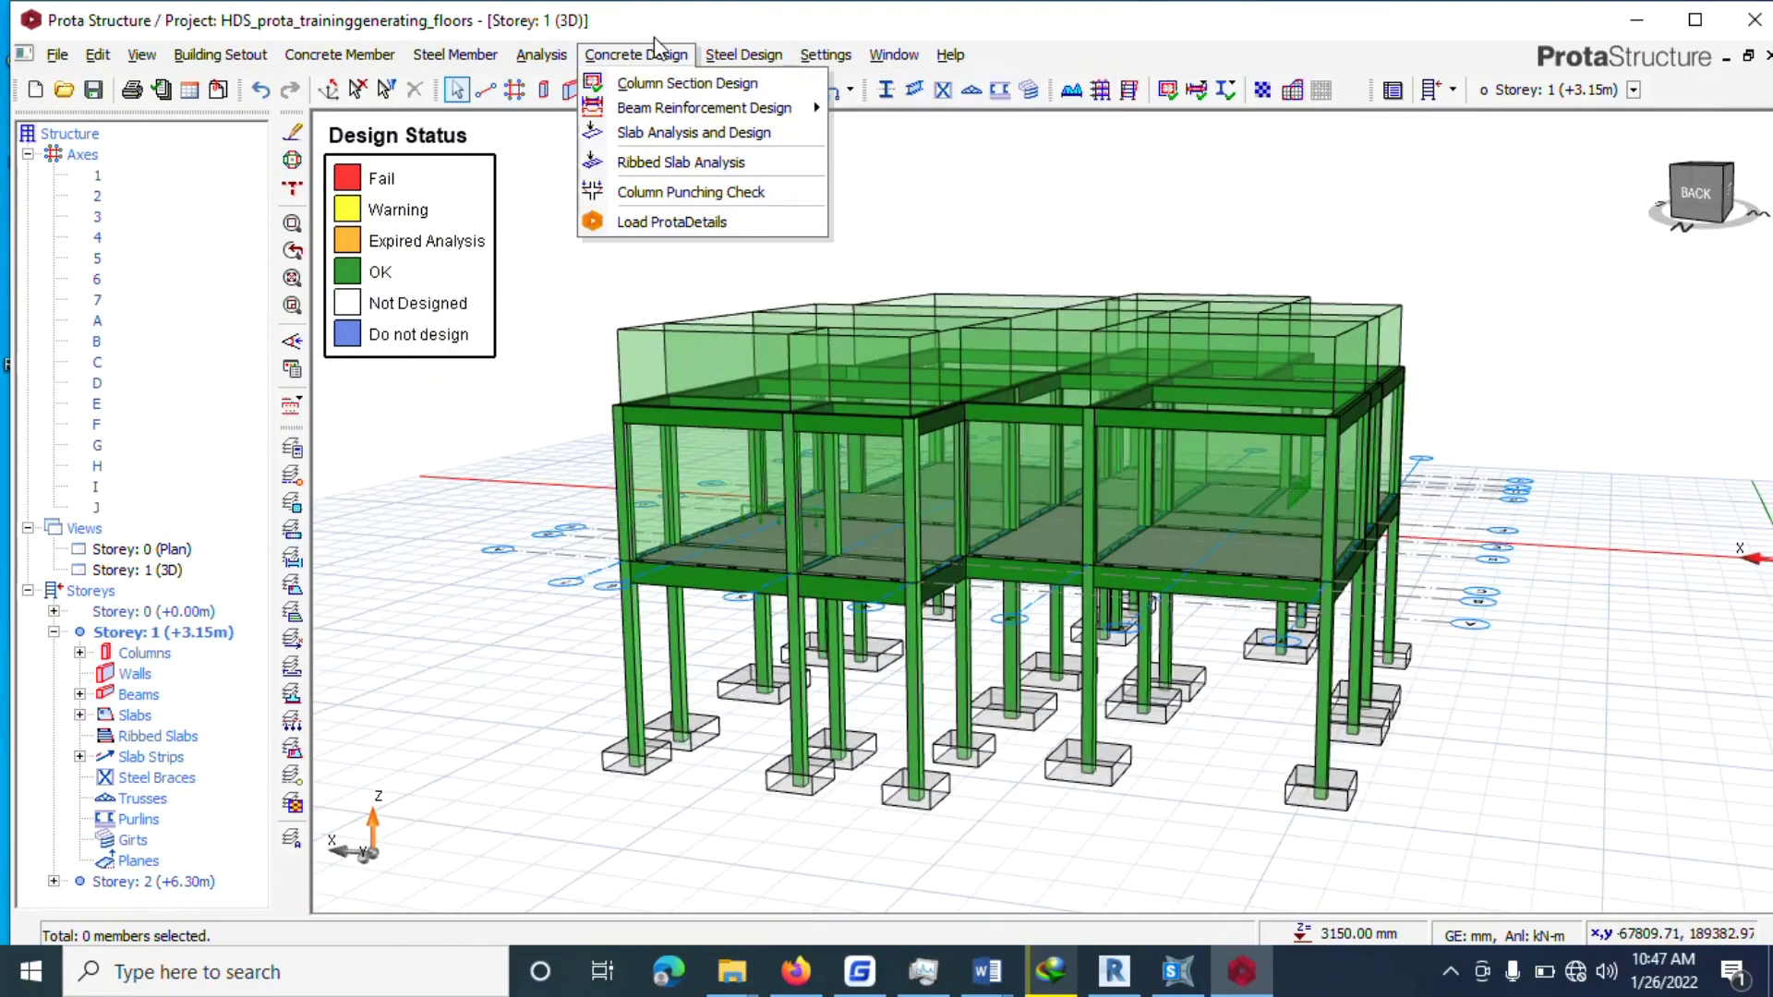
click(647, 223)
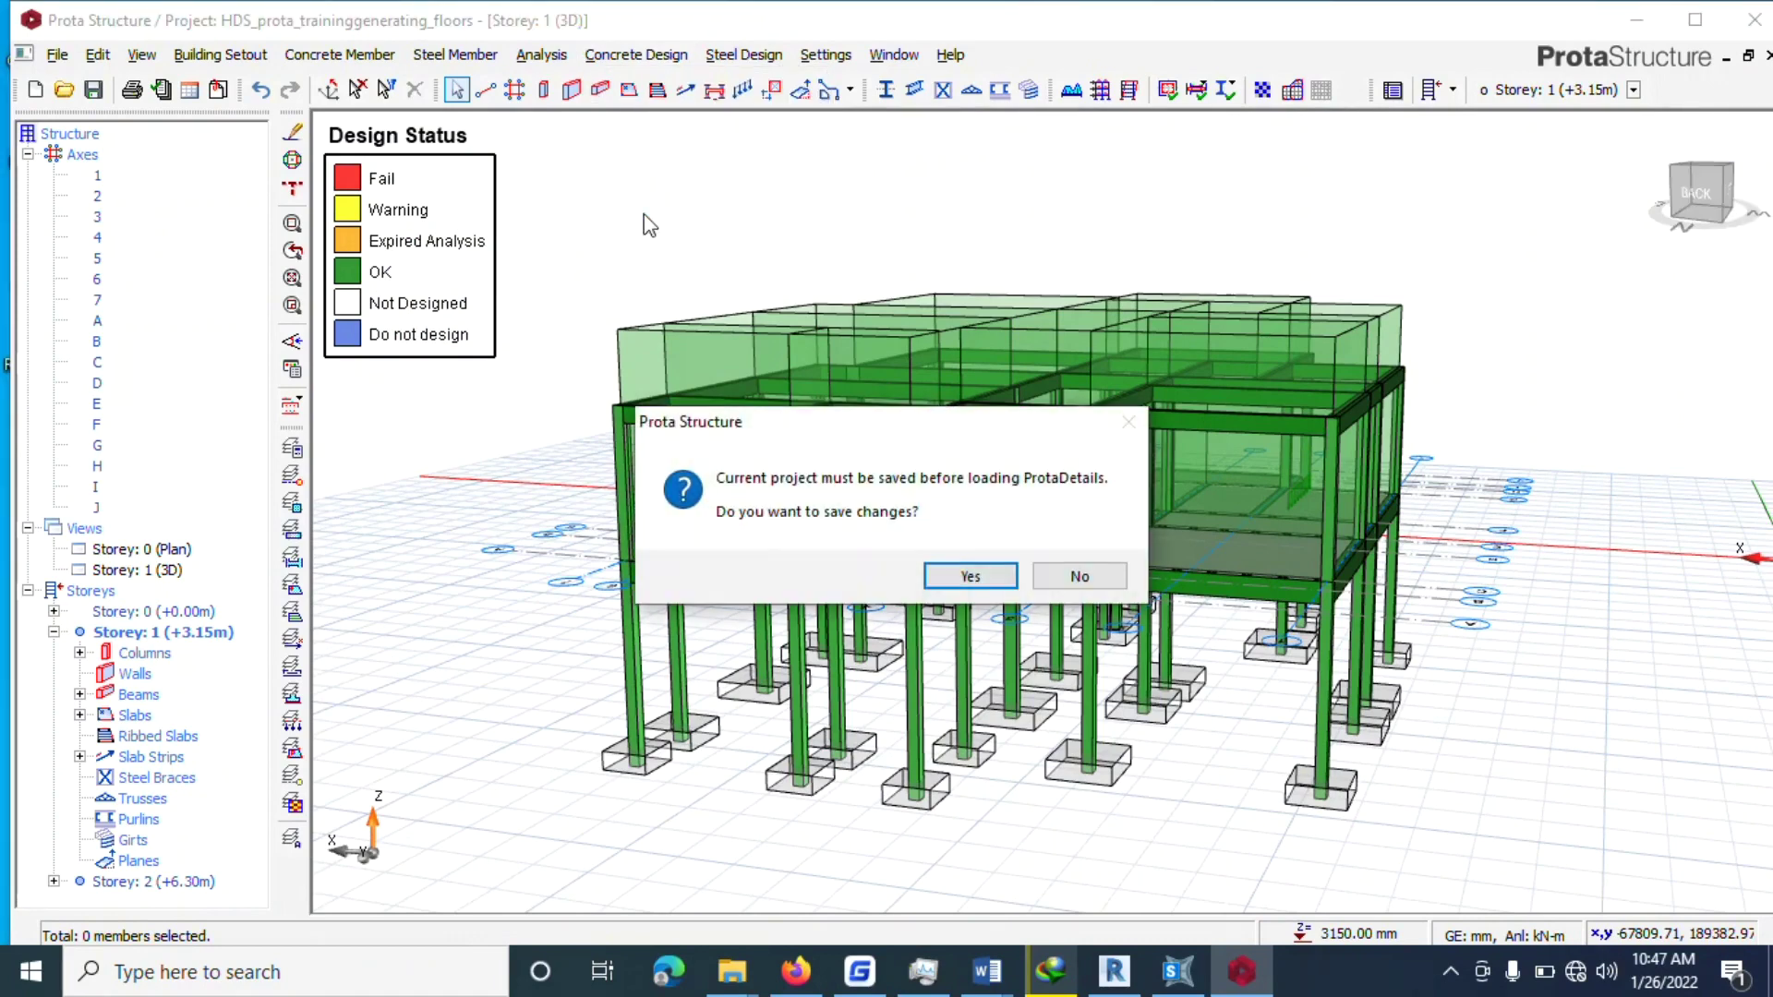
click(961, 574)
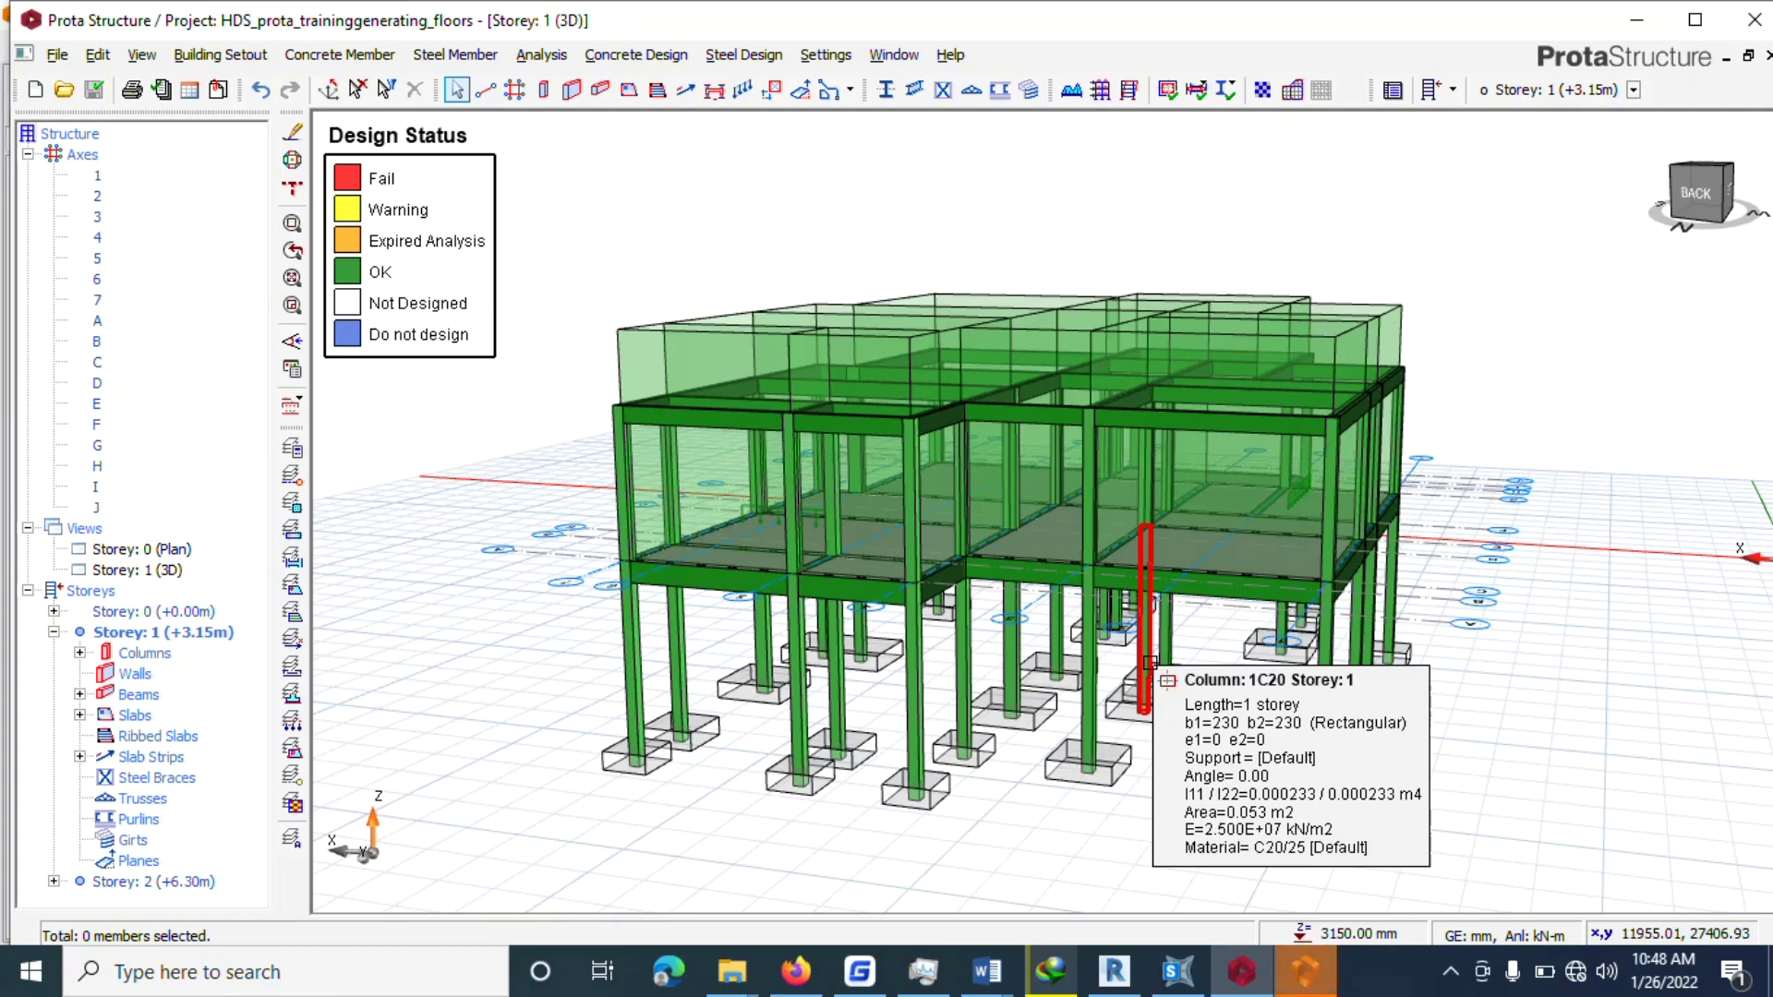
mouse_move(1298, 987)
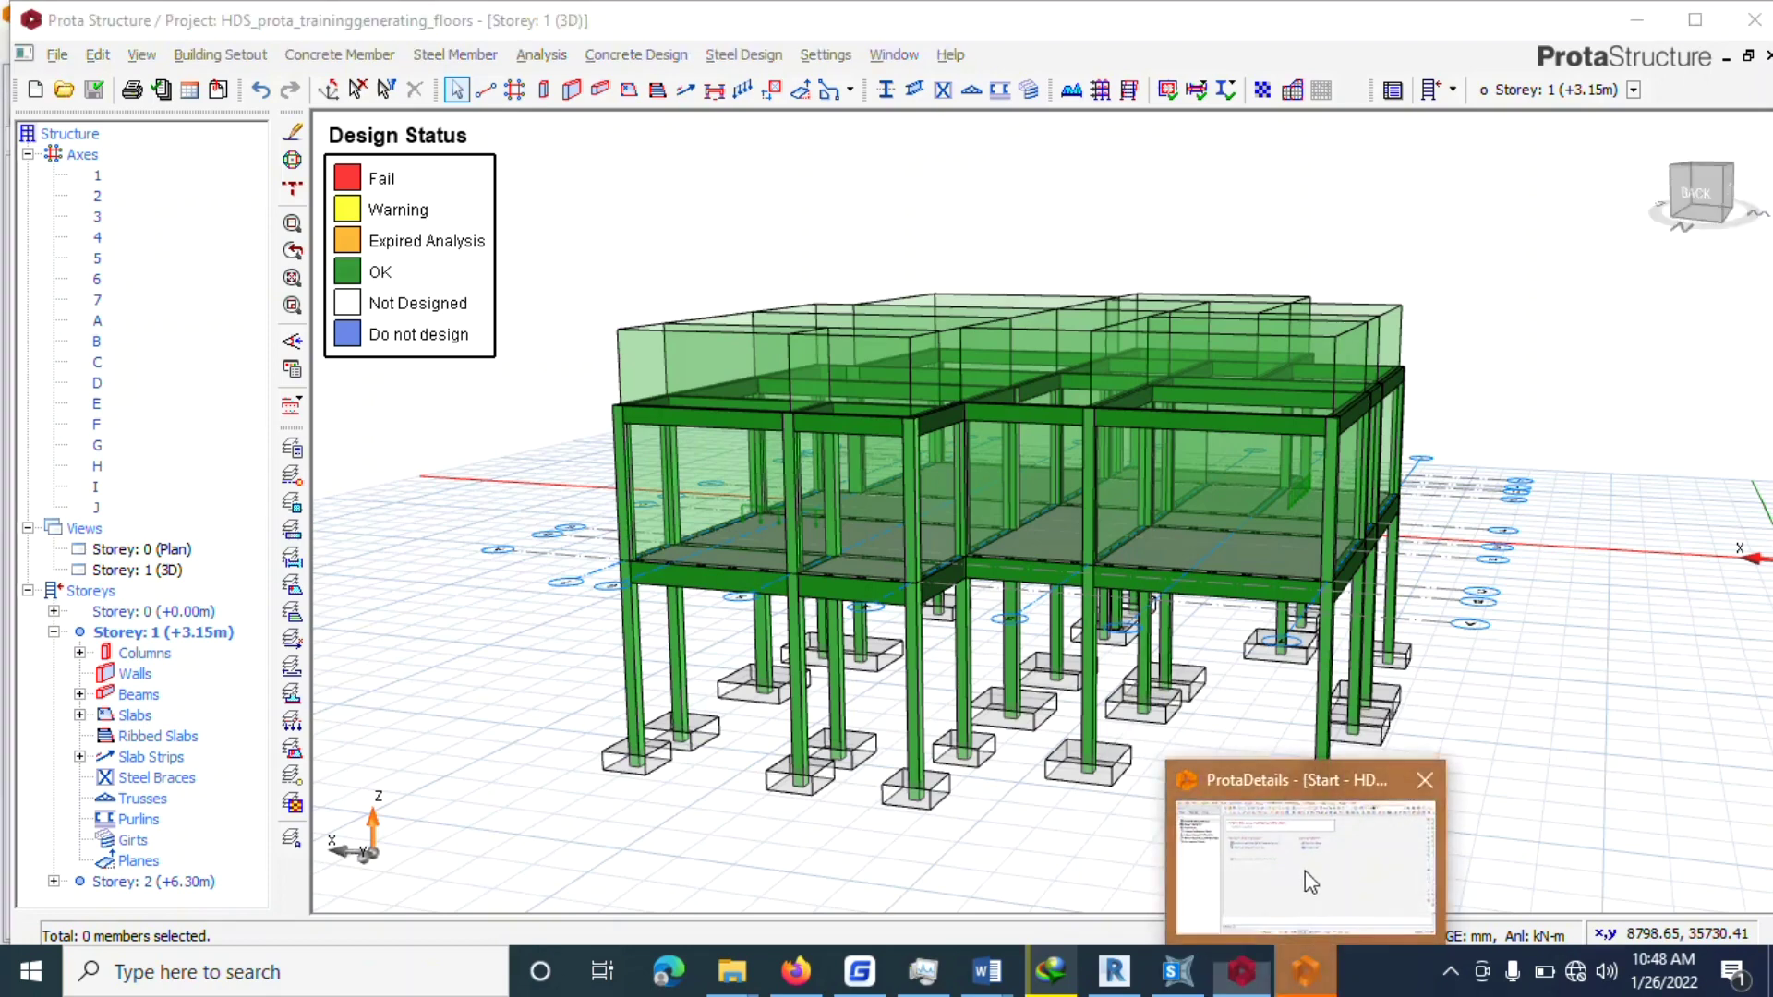
click(1305, 872)
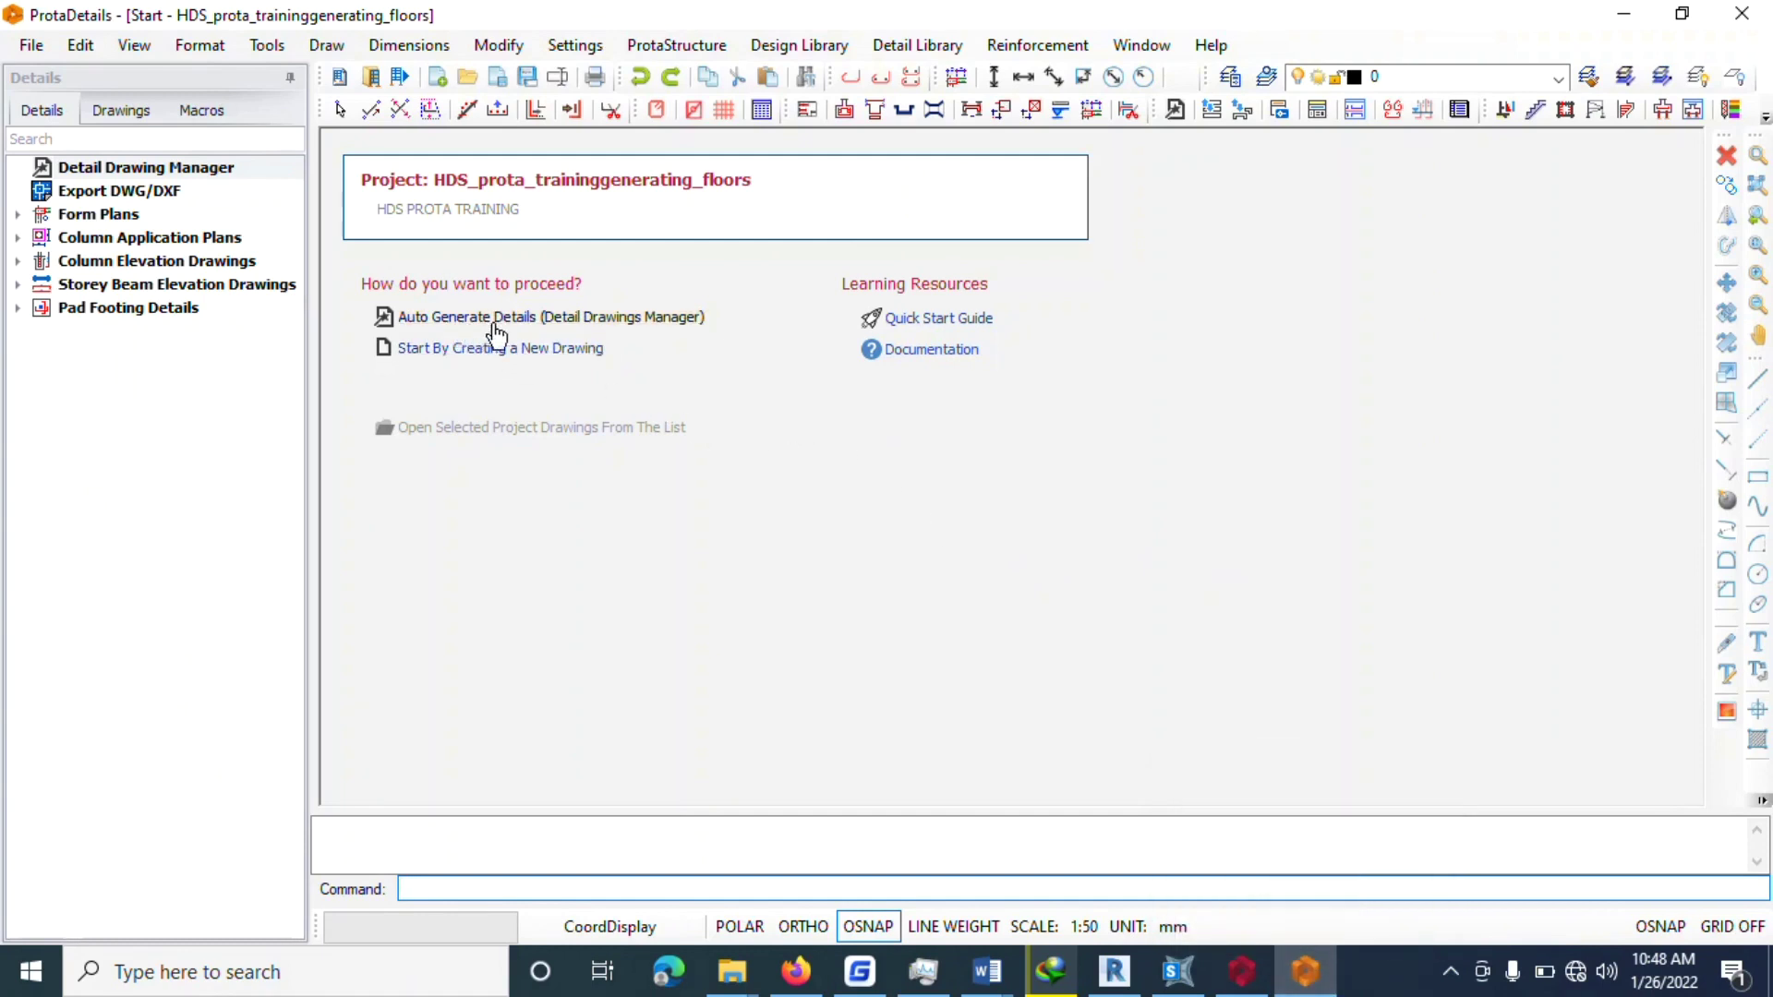
Auto-generate all detail types for the three storeys at scale 1/75, showing the number of bars in bar labels, and place the drawings.
click(521, 319)
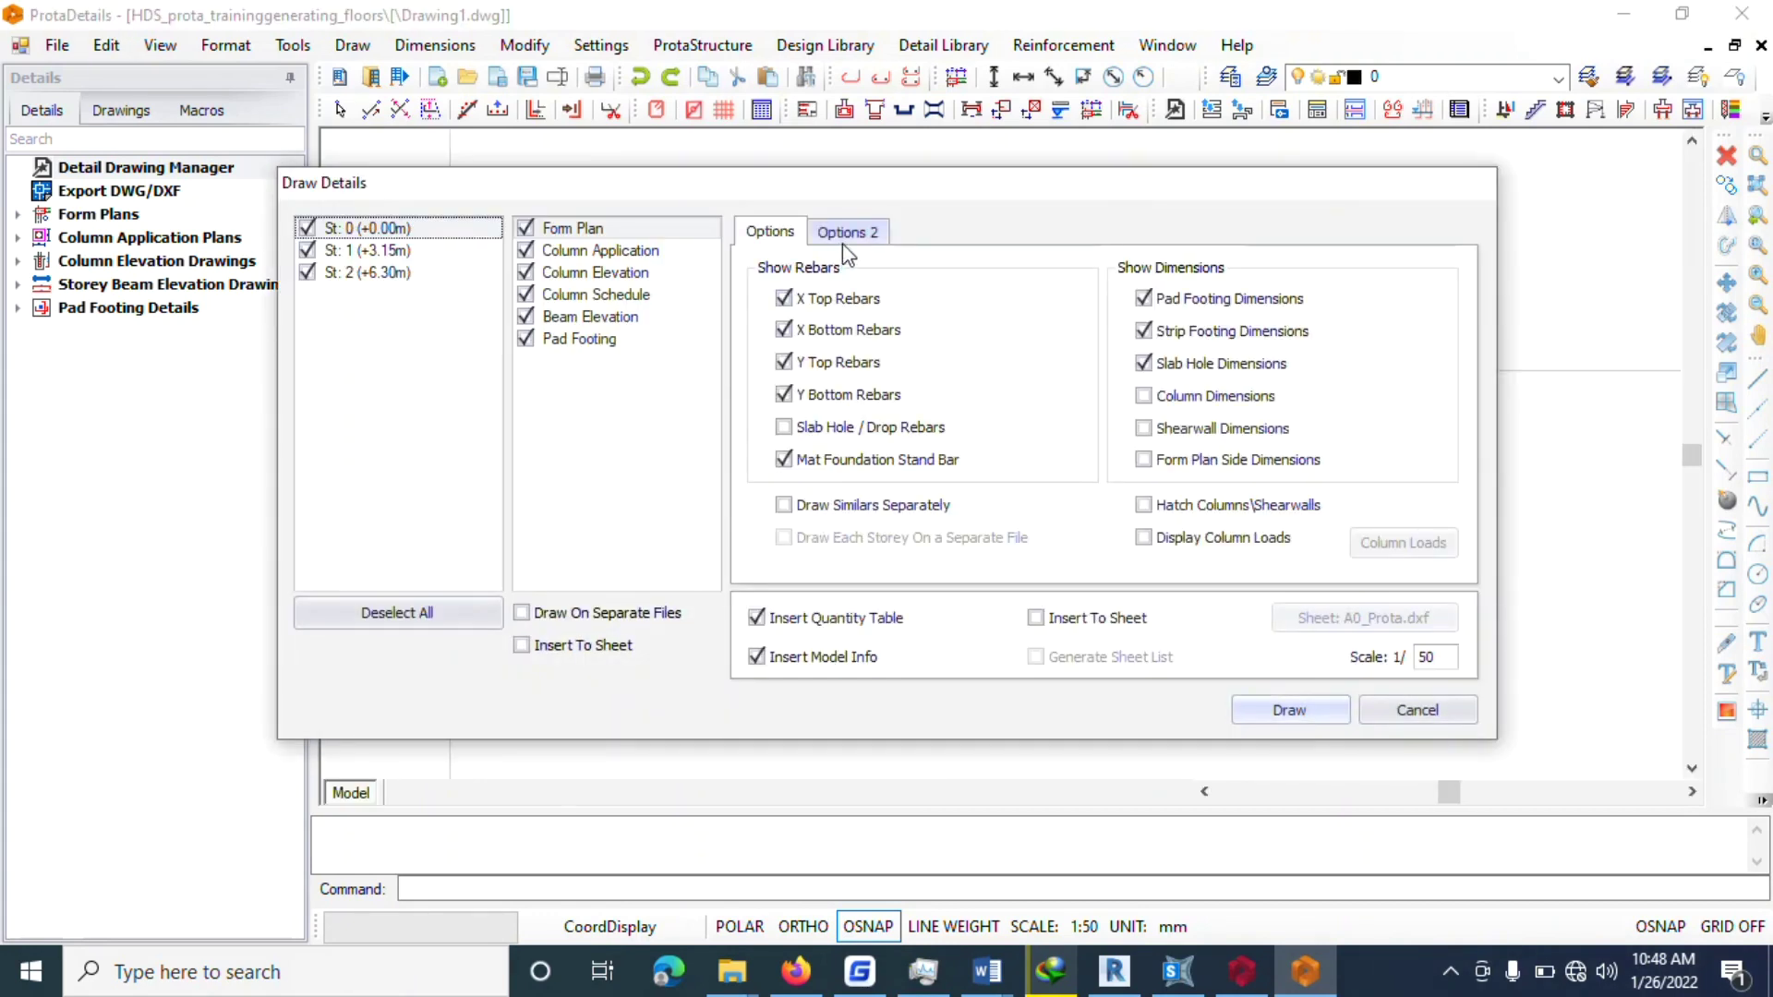
double_click(1452, 657)
text(7)
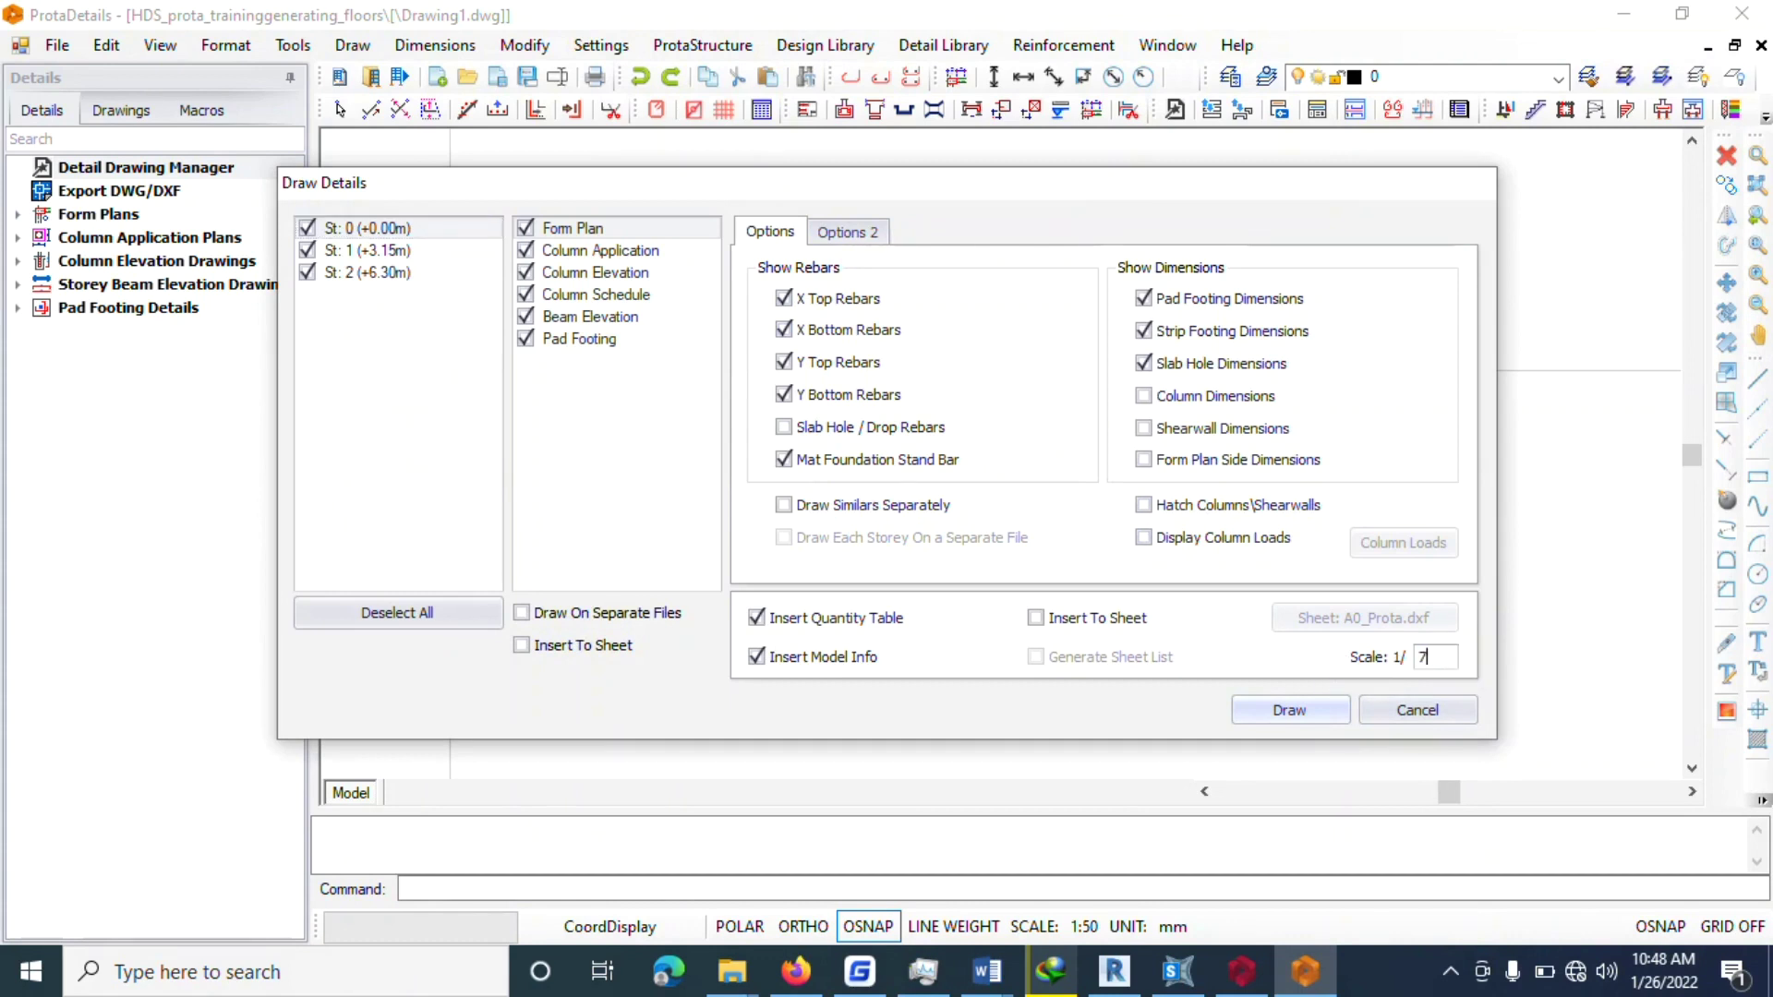
click(847, 232)
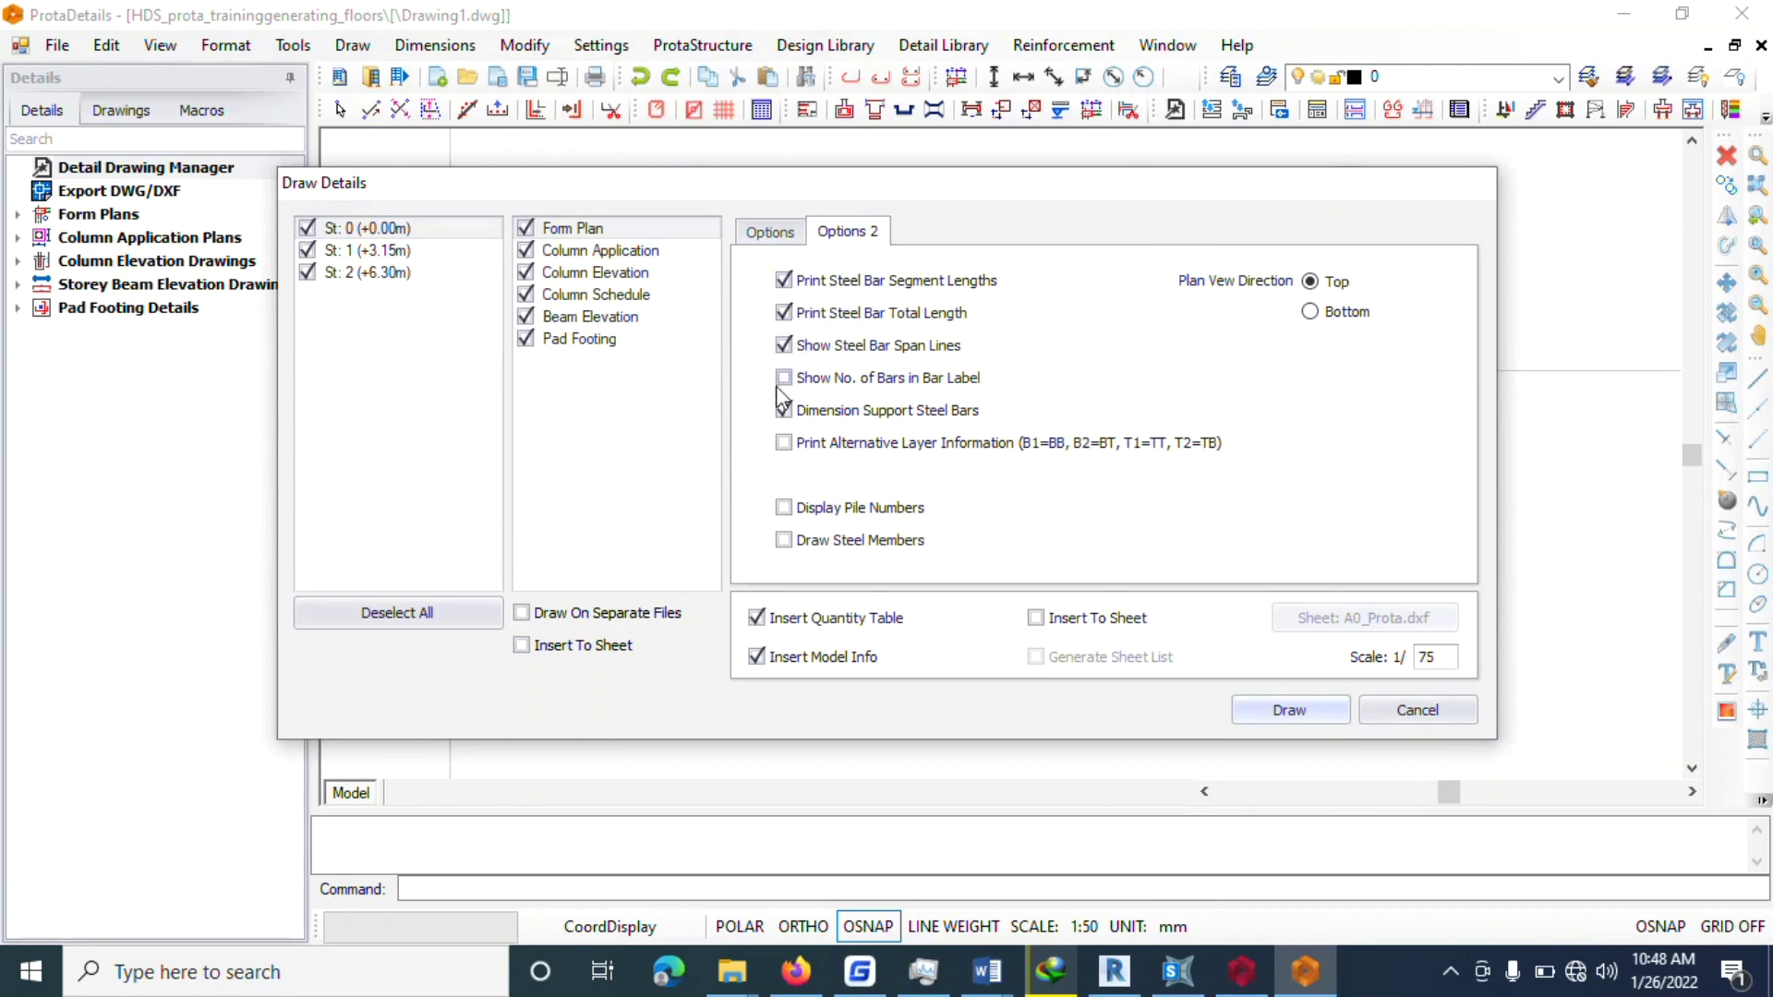
click(793, 383)
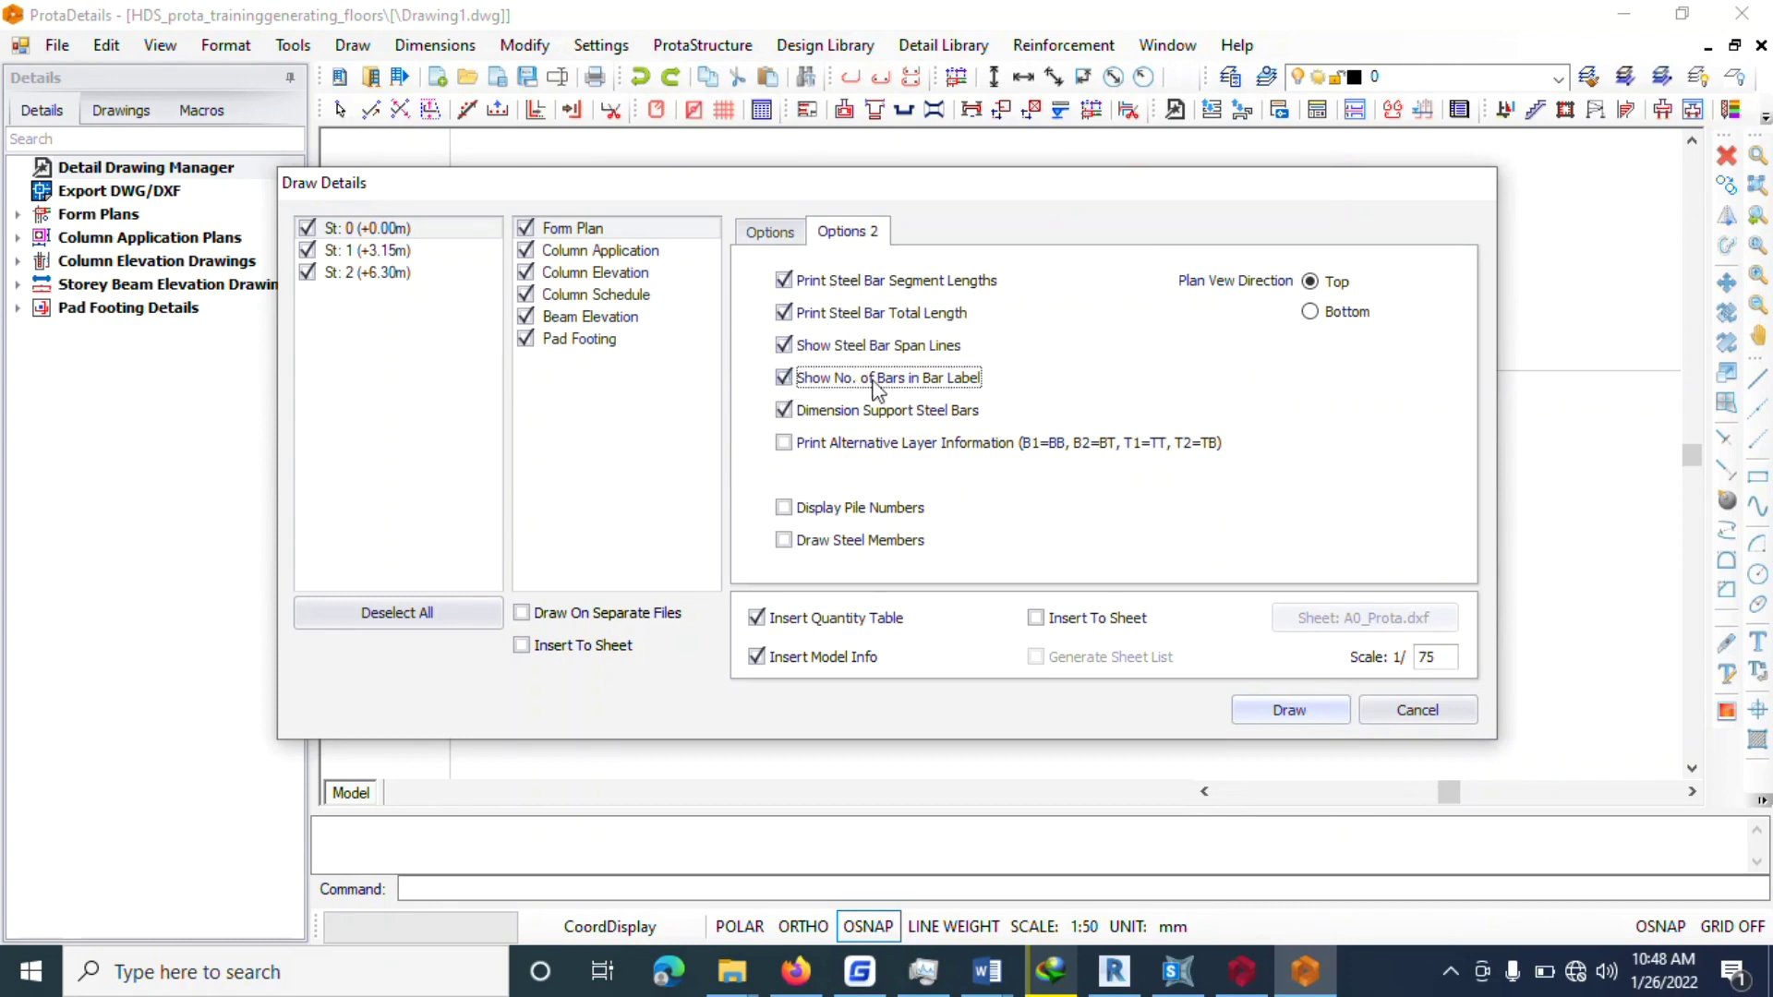
click(1289, 716)
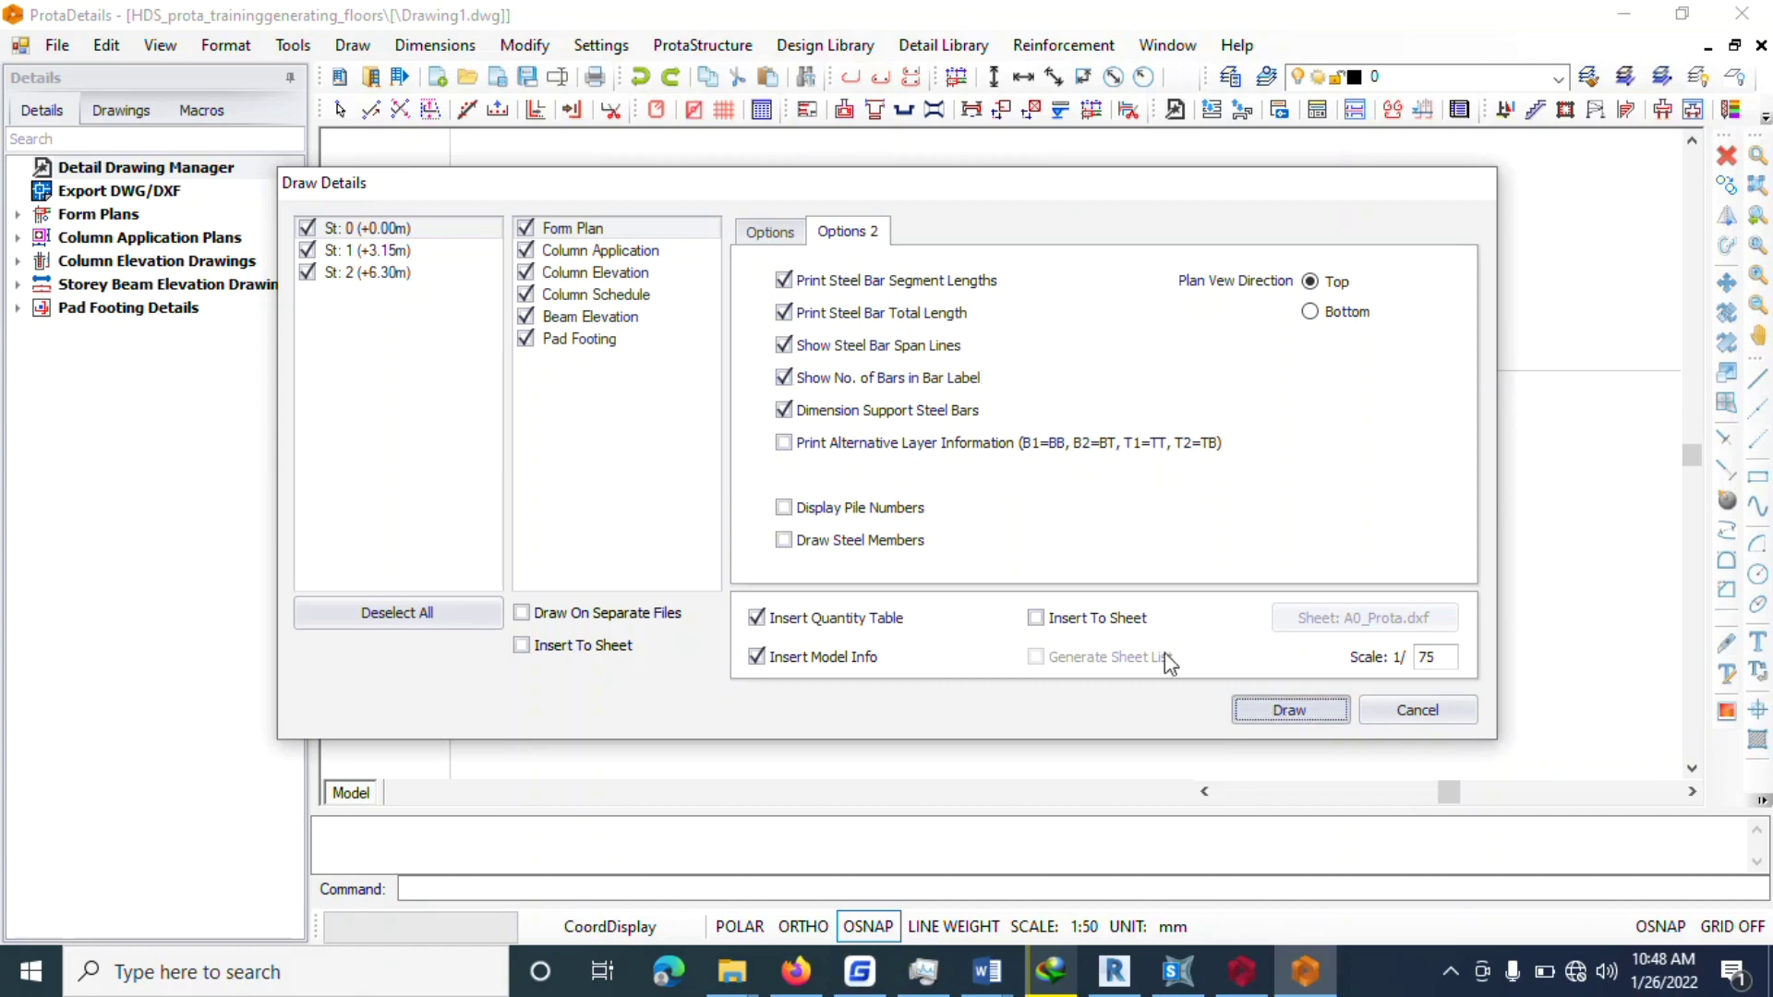
click(506, 340)
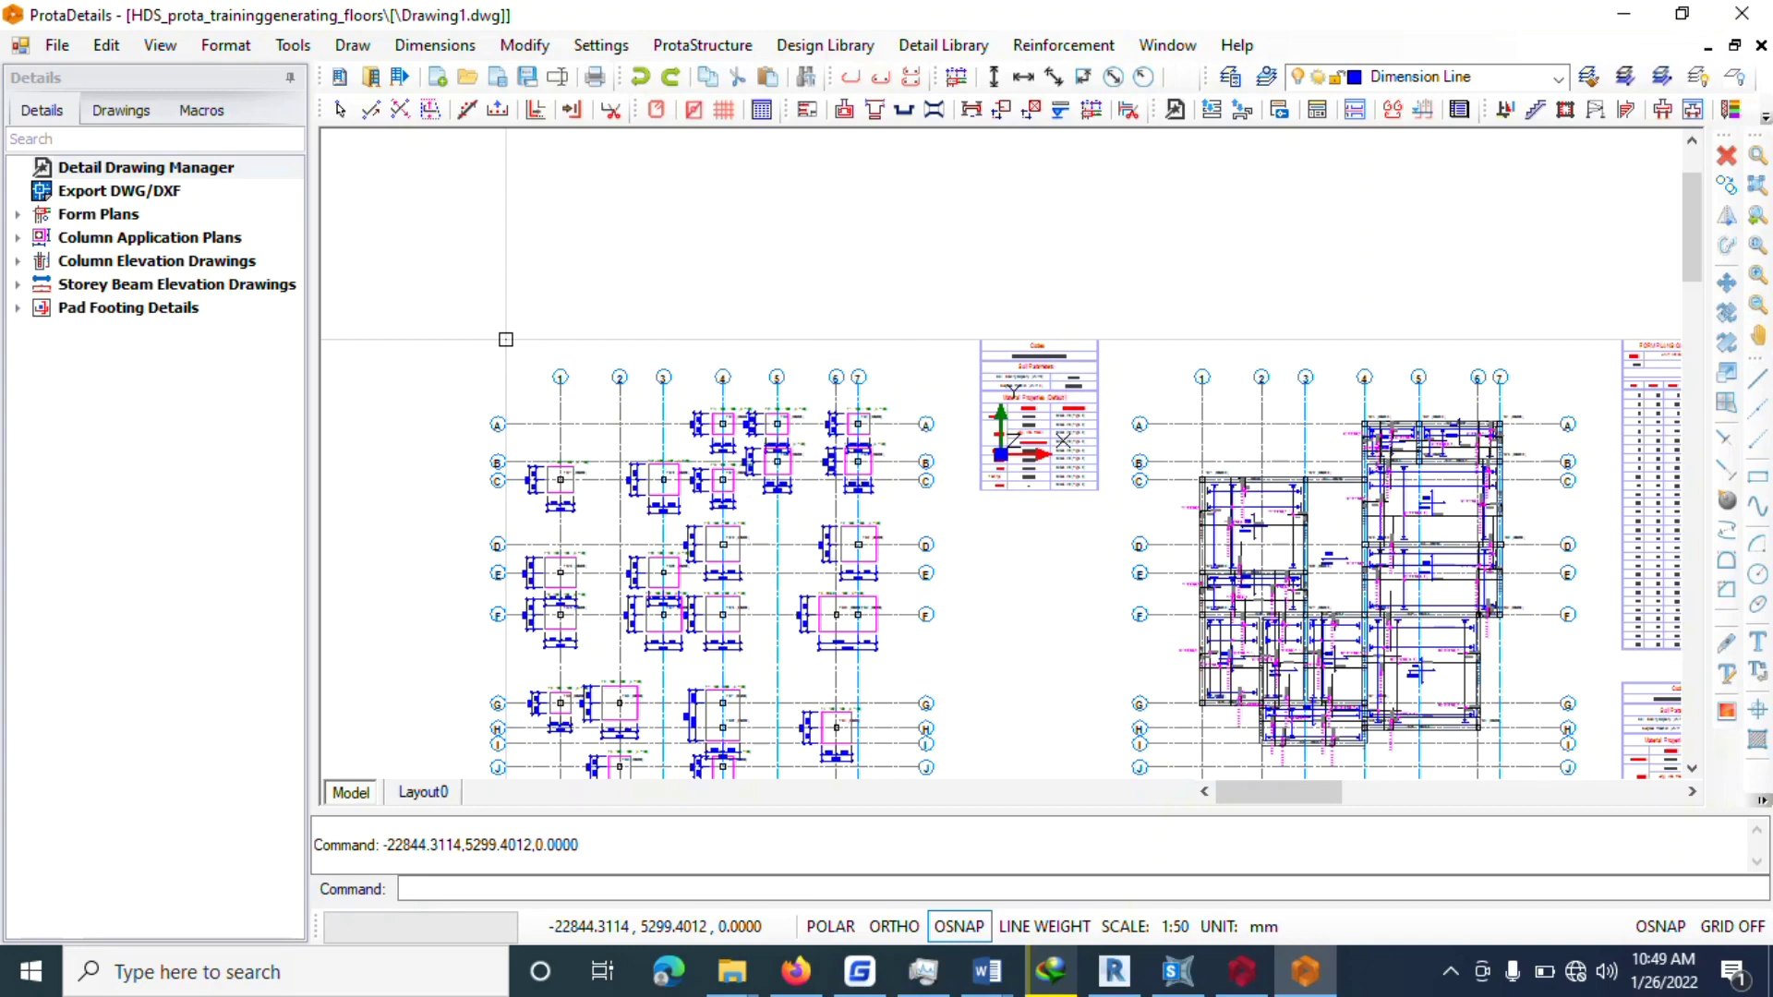
Examine the generated form plans, column elevations and pad footing details.
scroll(637, 359, down, 4)
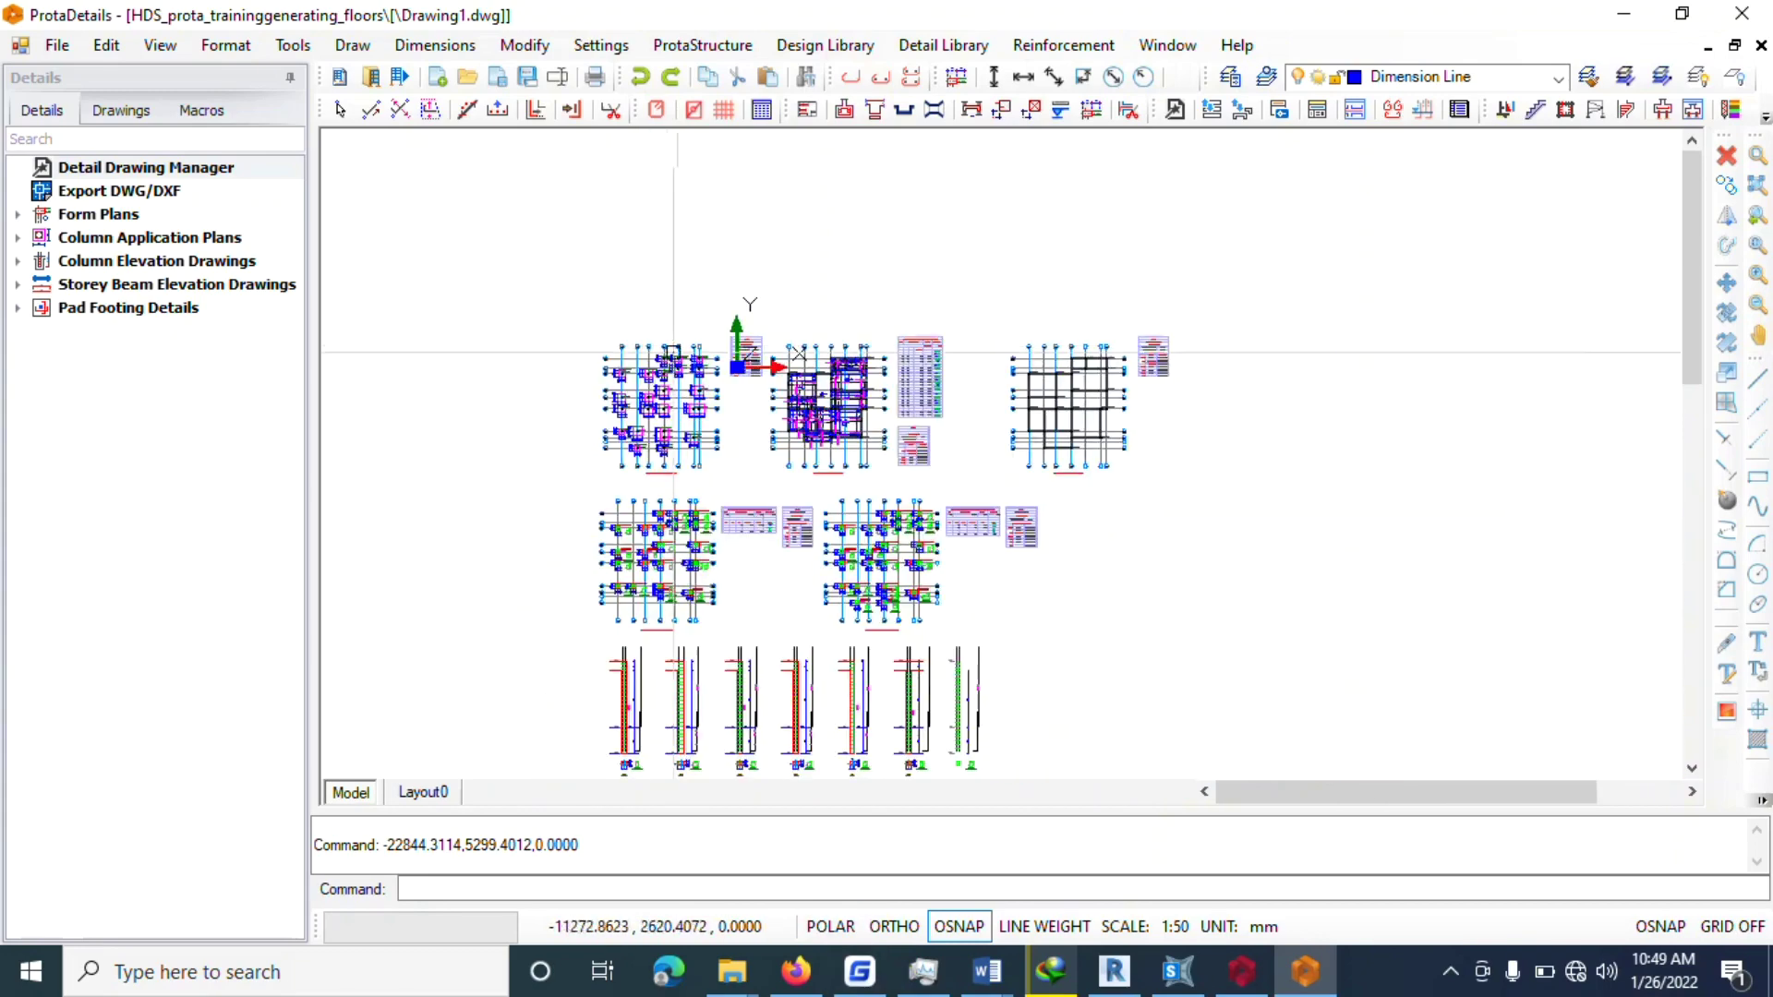
scroll(882, 621, up, 2)
middle_drag(754, 461, 589, 258)
middle_drag(754, 564, 549, 379)
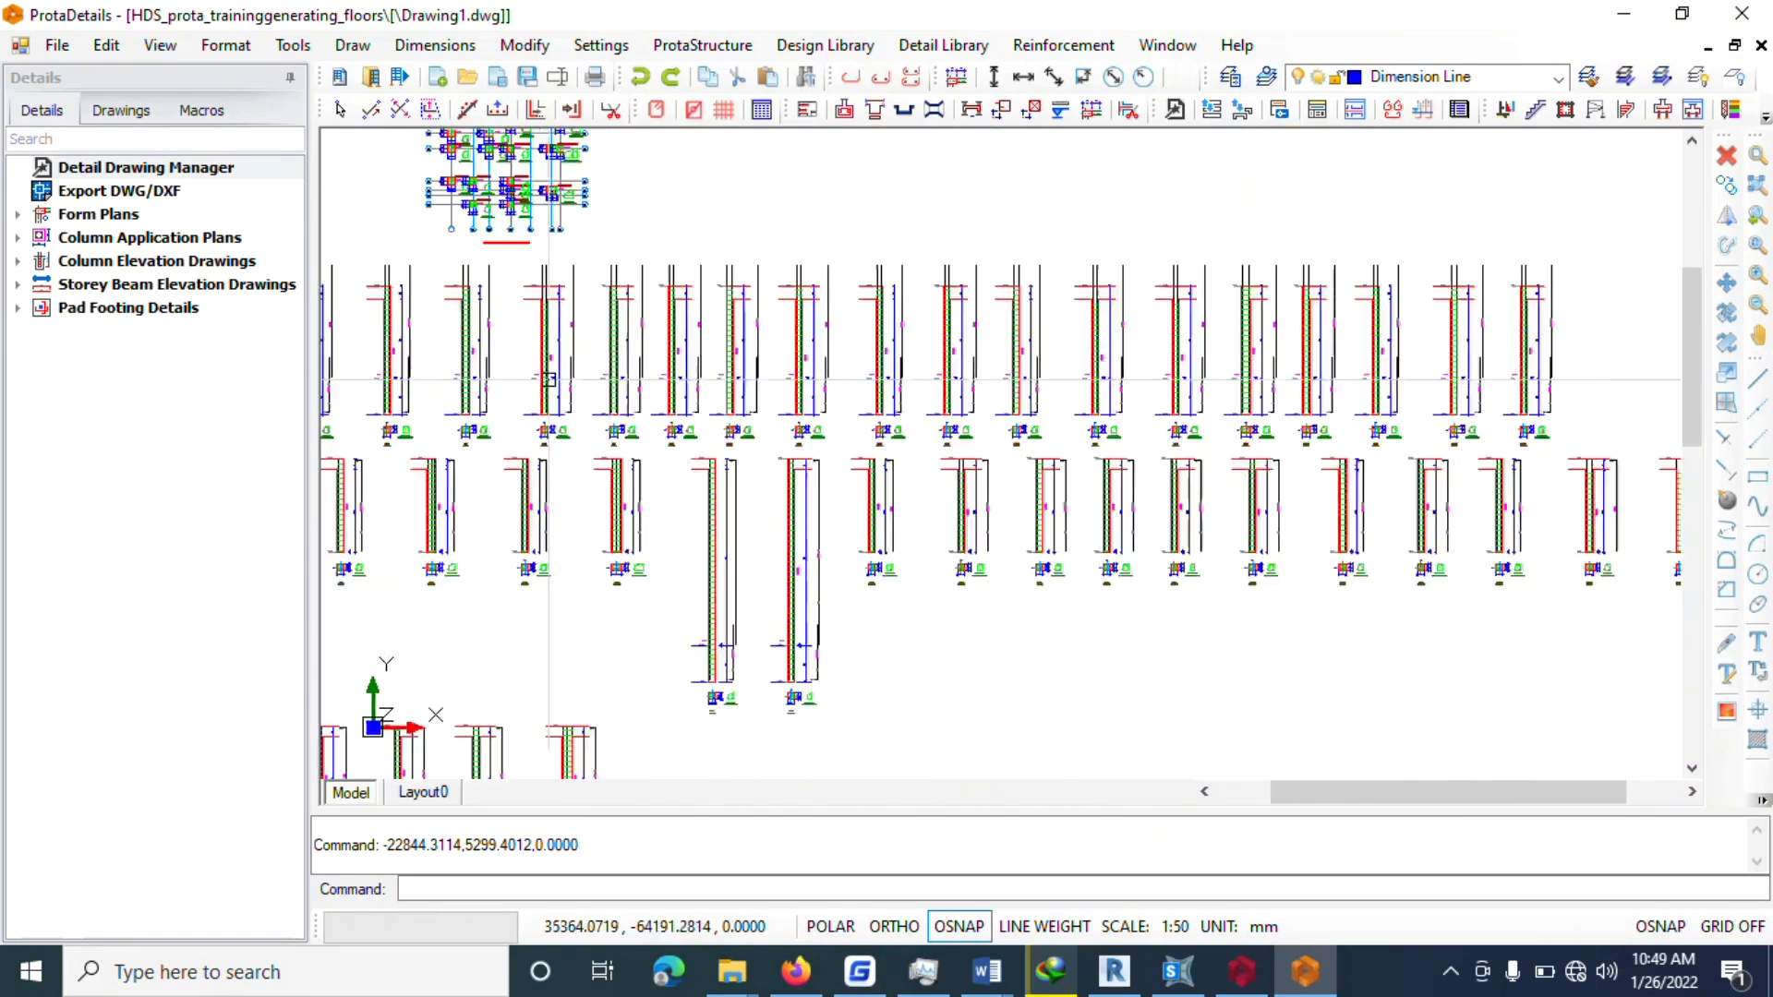
scroll(549, 379, down, 3)
scroll(819, 419, down, 3)
scroll(795, 615, up, 6)
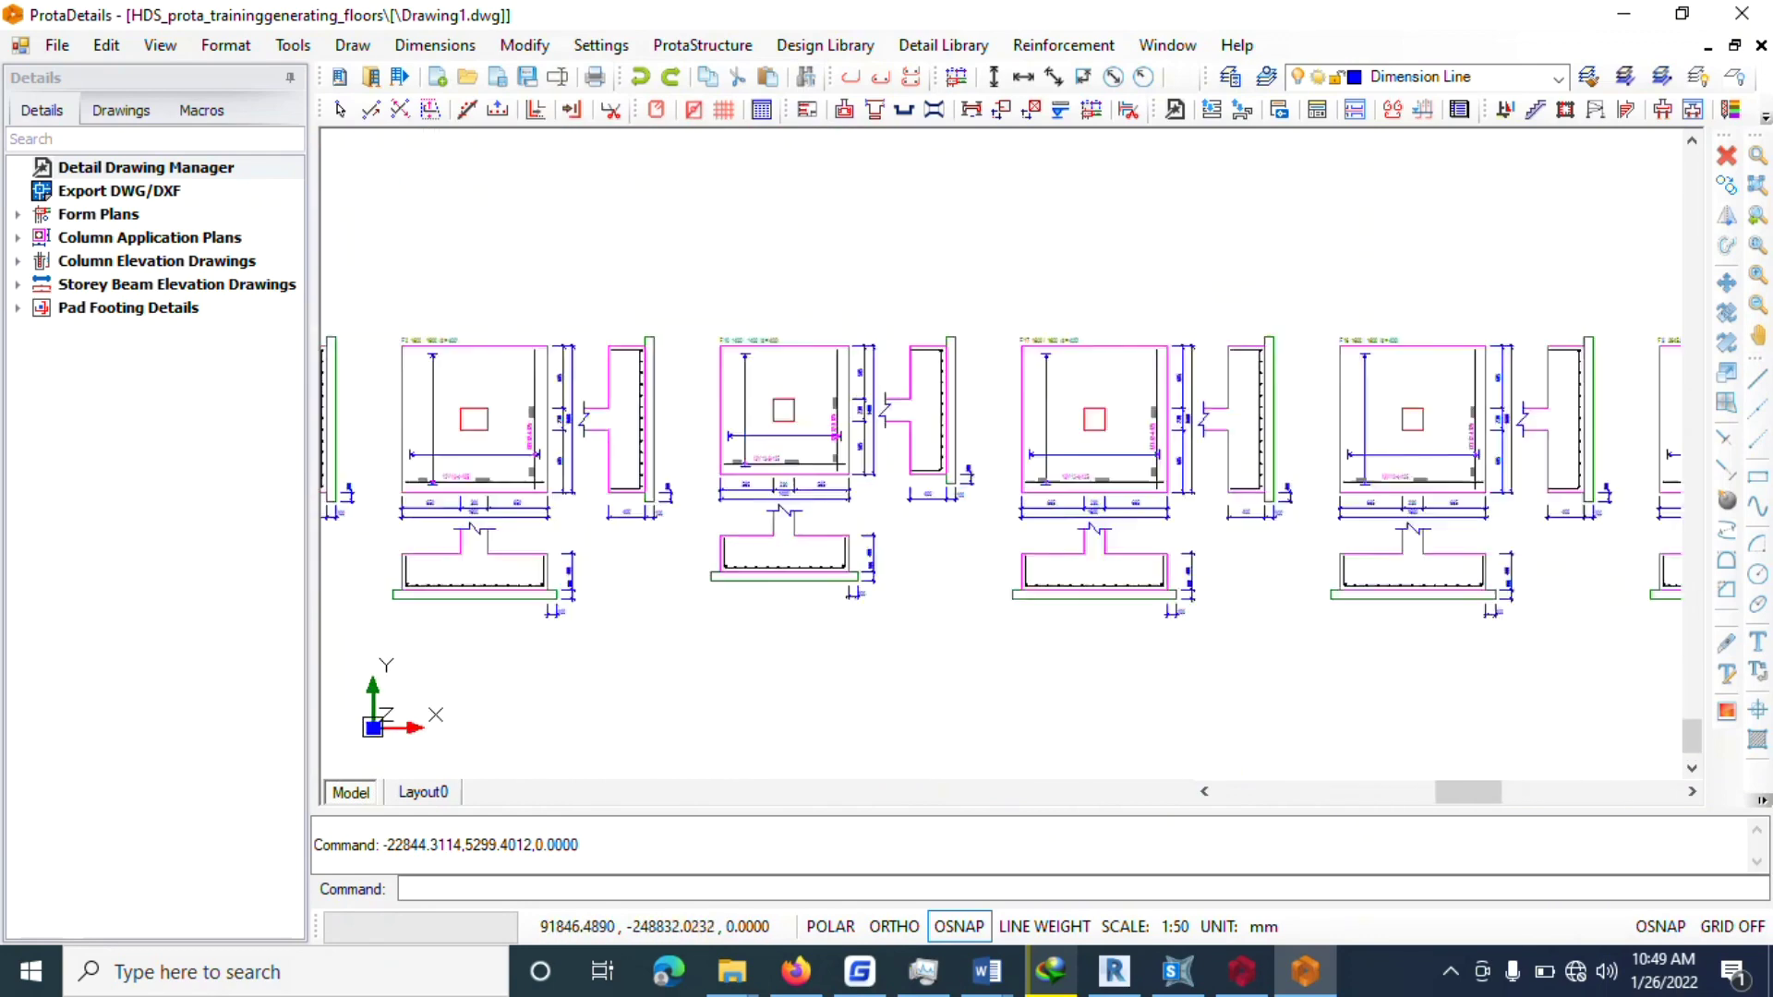
scroll(758, 543, up, 5)
scroll(835, 487, down, 2)
scroll(858, 285, up, 2)
scroll(858, 284, up, 2)
scroll(787, 466, down, 5)
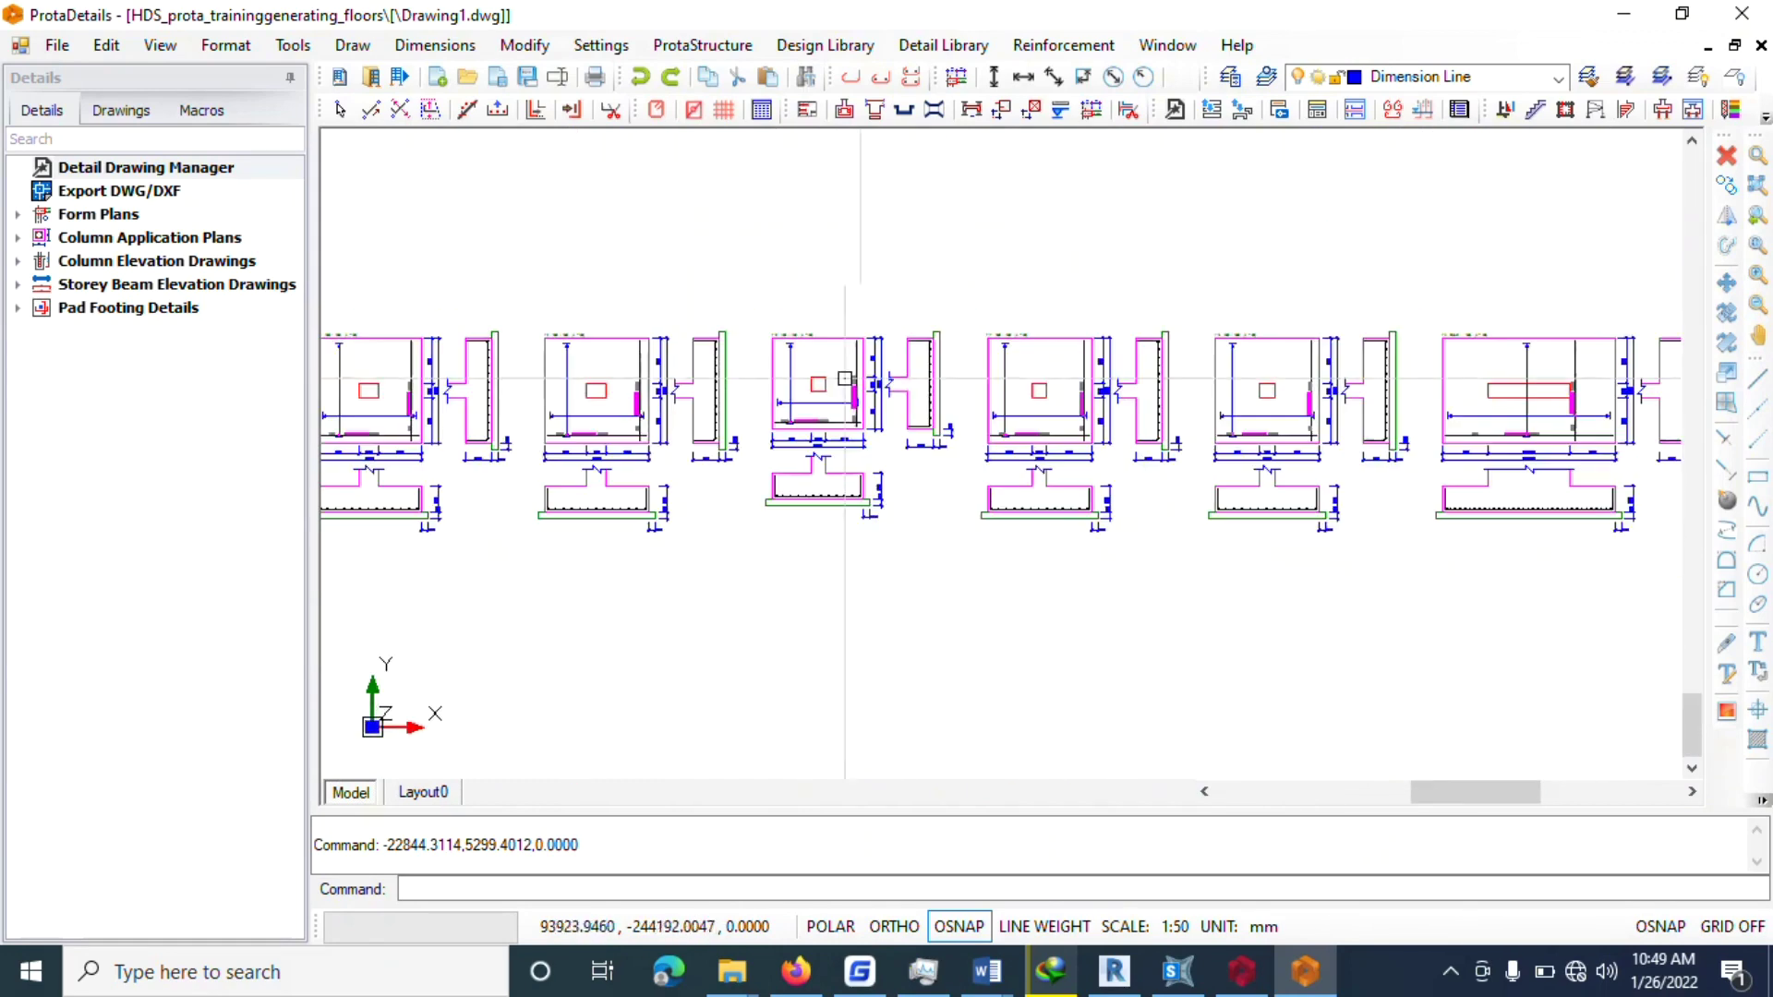
scroll(1056, 400, up, 2)
scroll(595, 248, down, 2)
Export Drawing1.dwg in DWG2010 format to the project's ExportedDrawings directory.
click(55, 44)
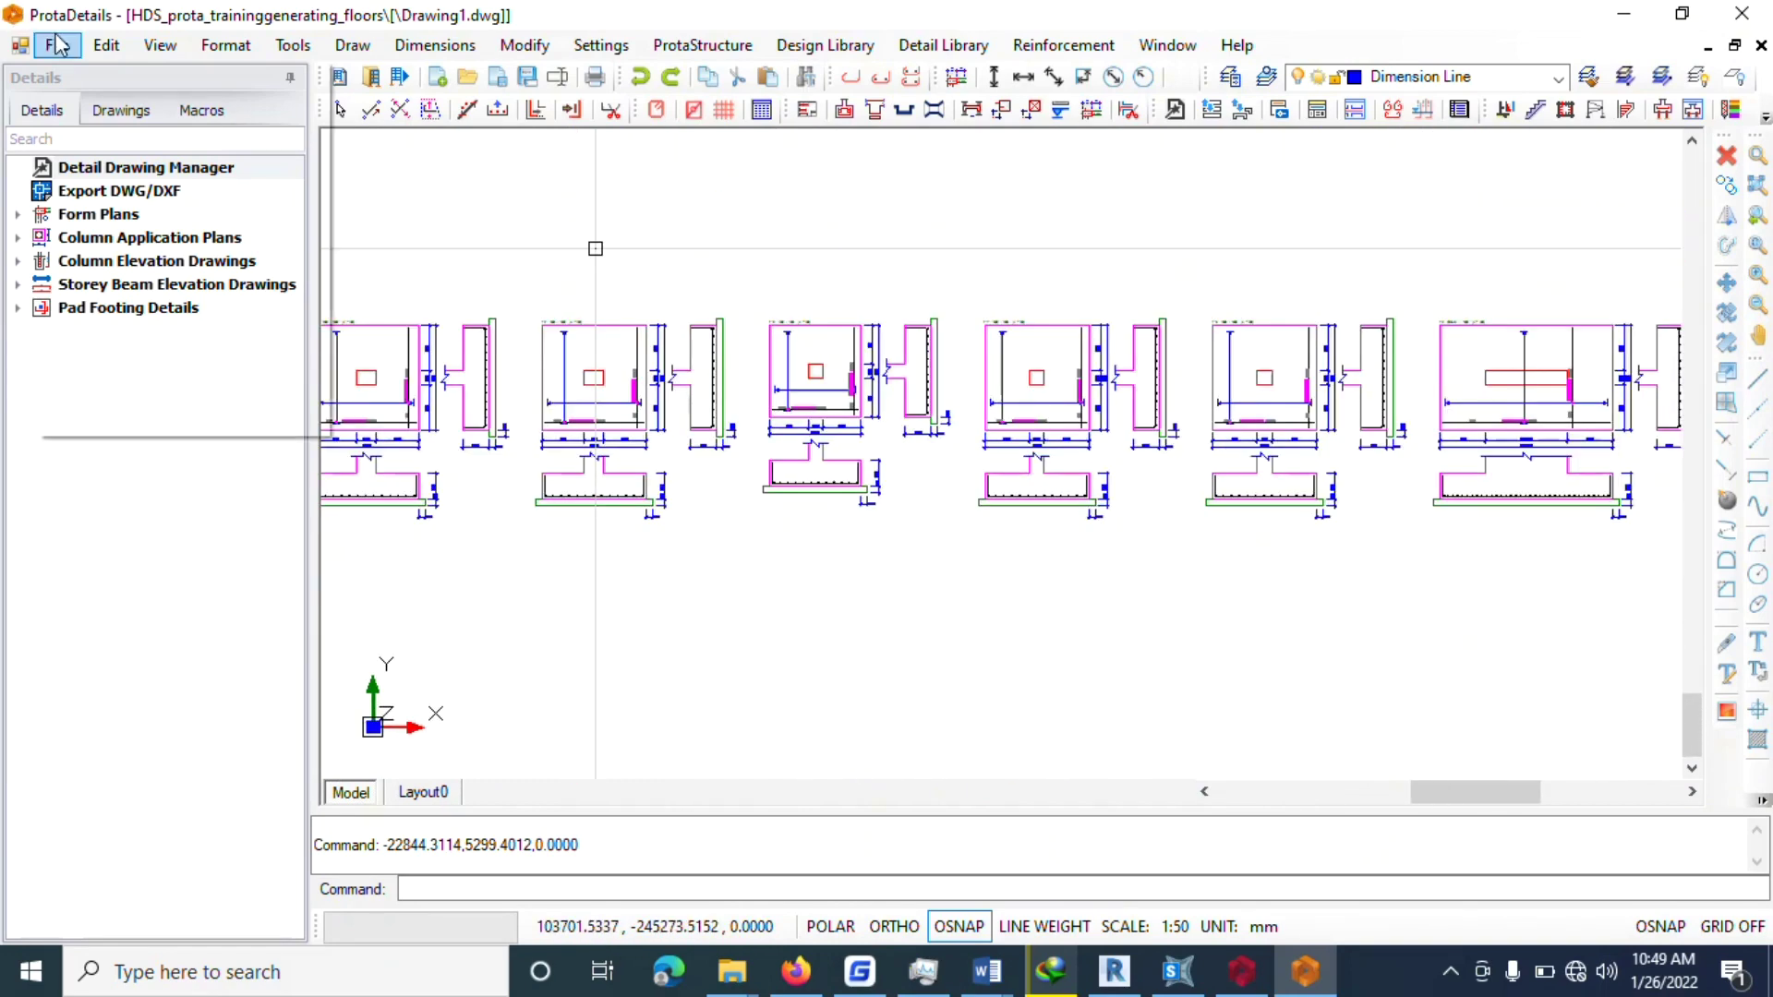
mouse_move(236, 355)
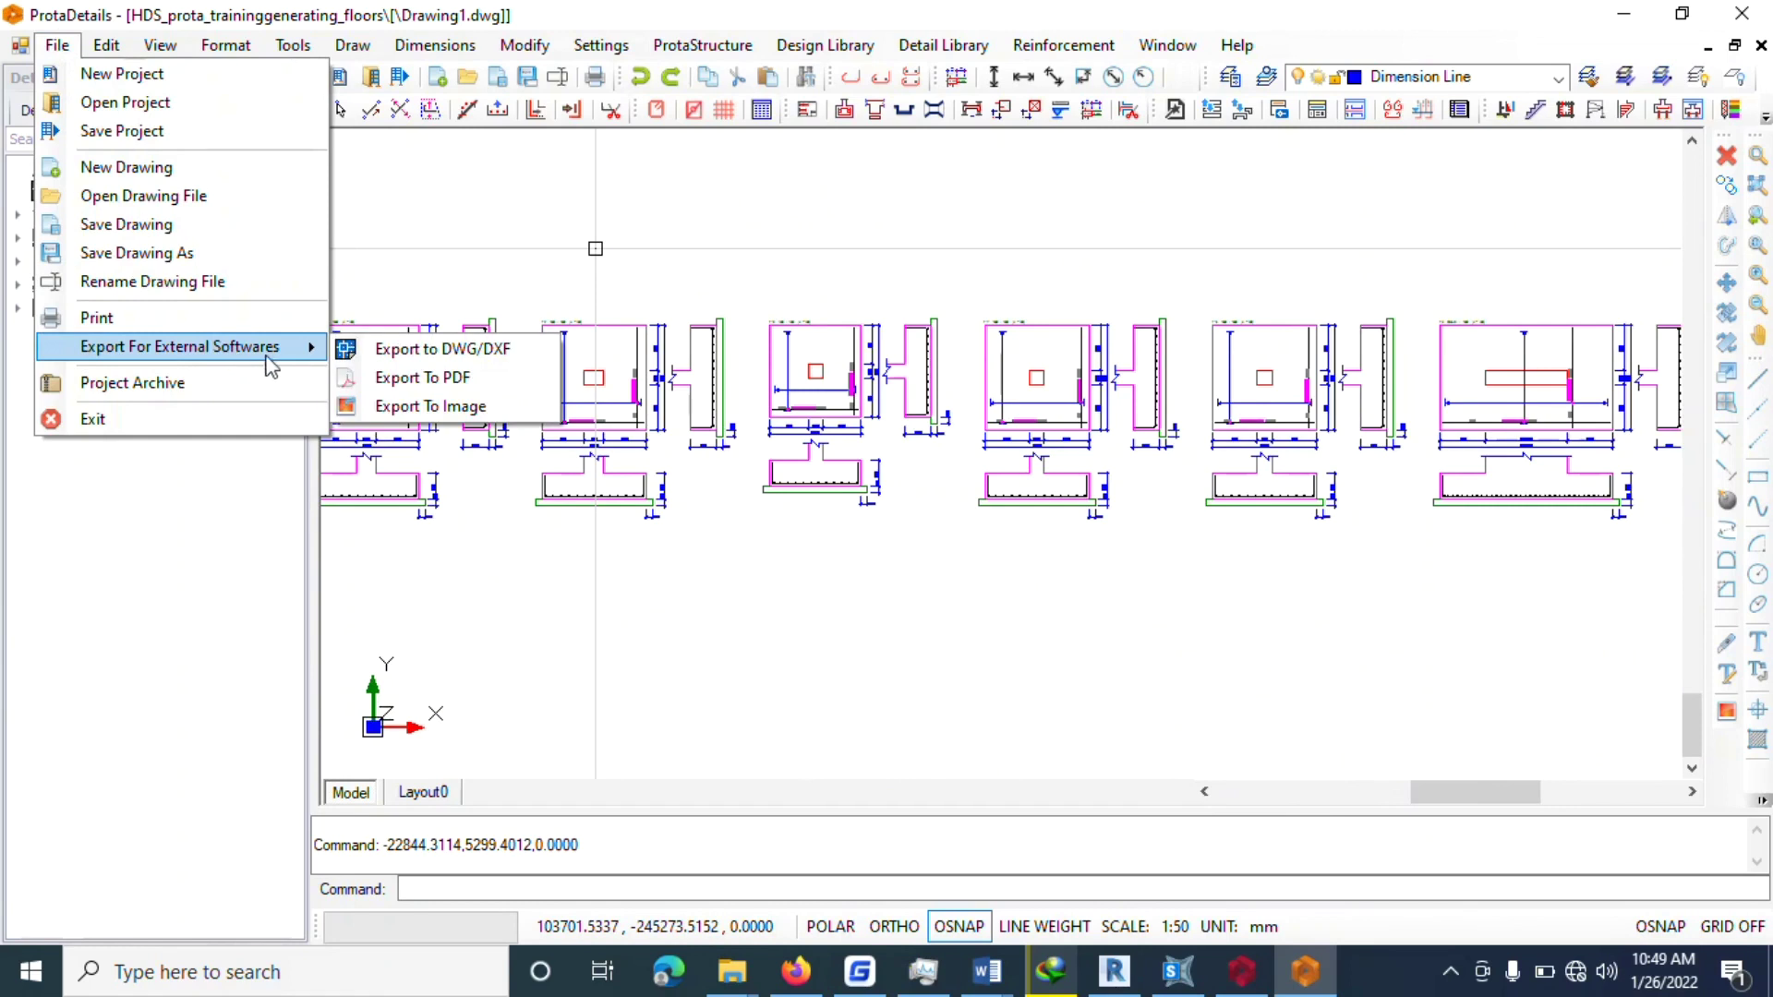
click(413, 351)
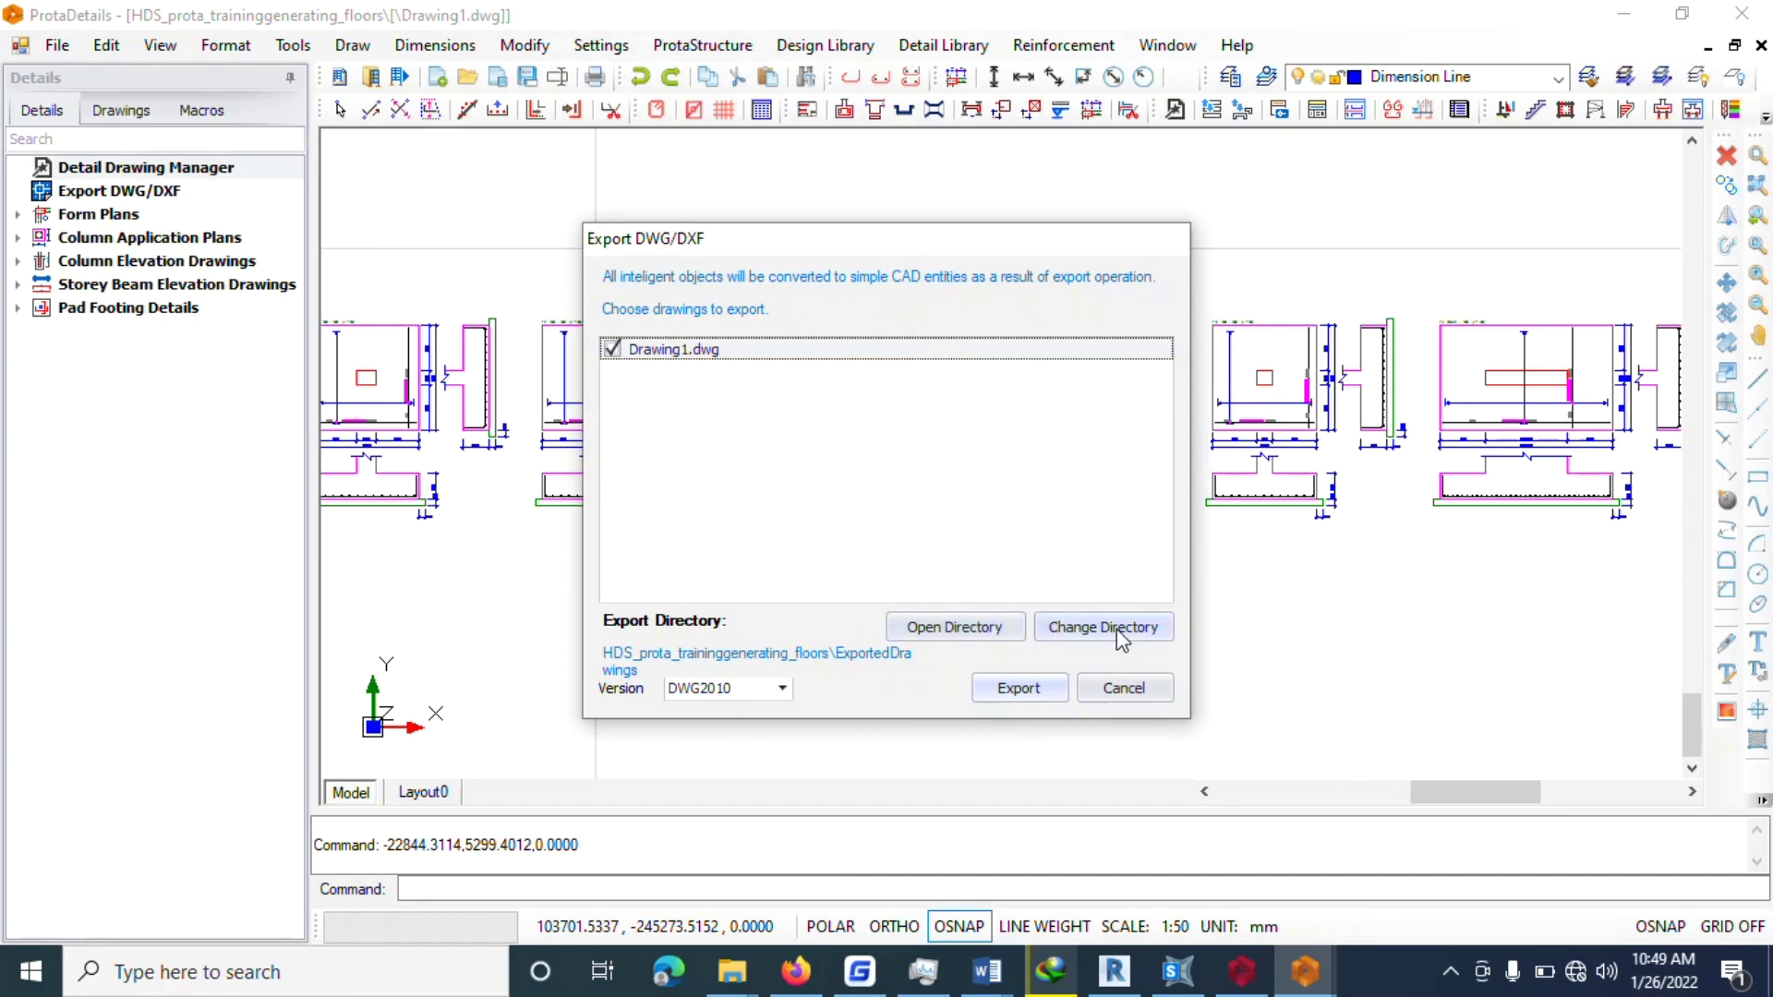
click(782, 688)
click(782, 688)
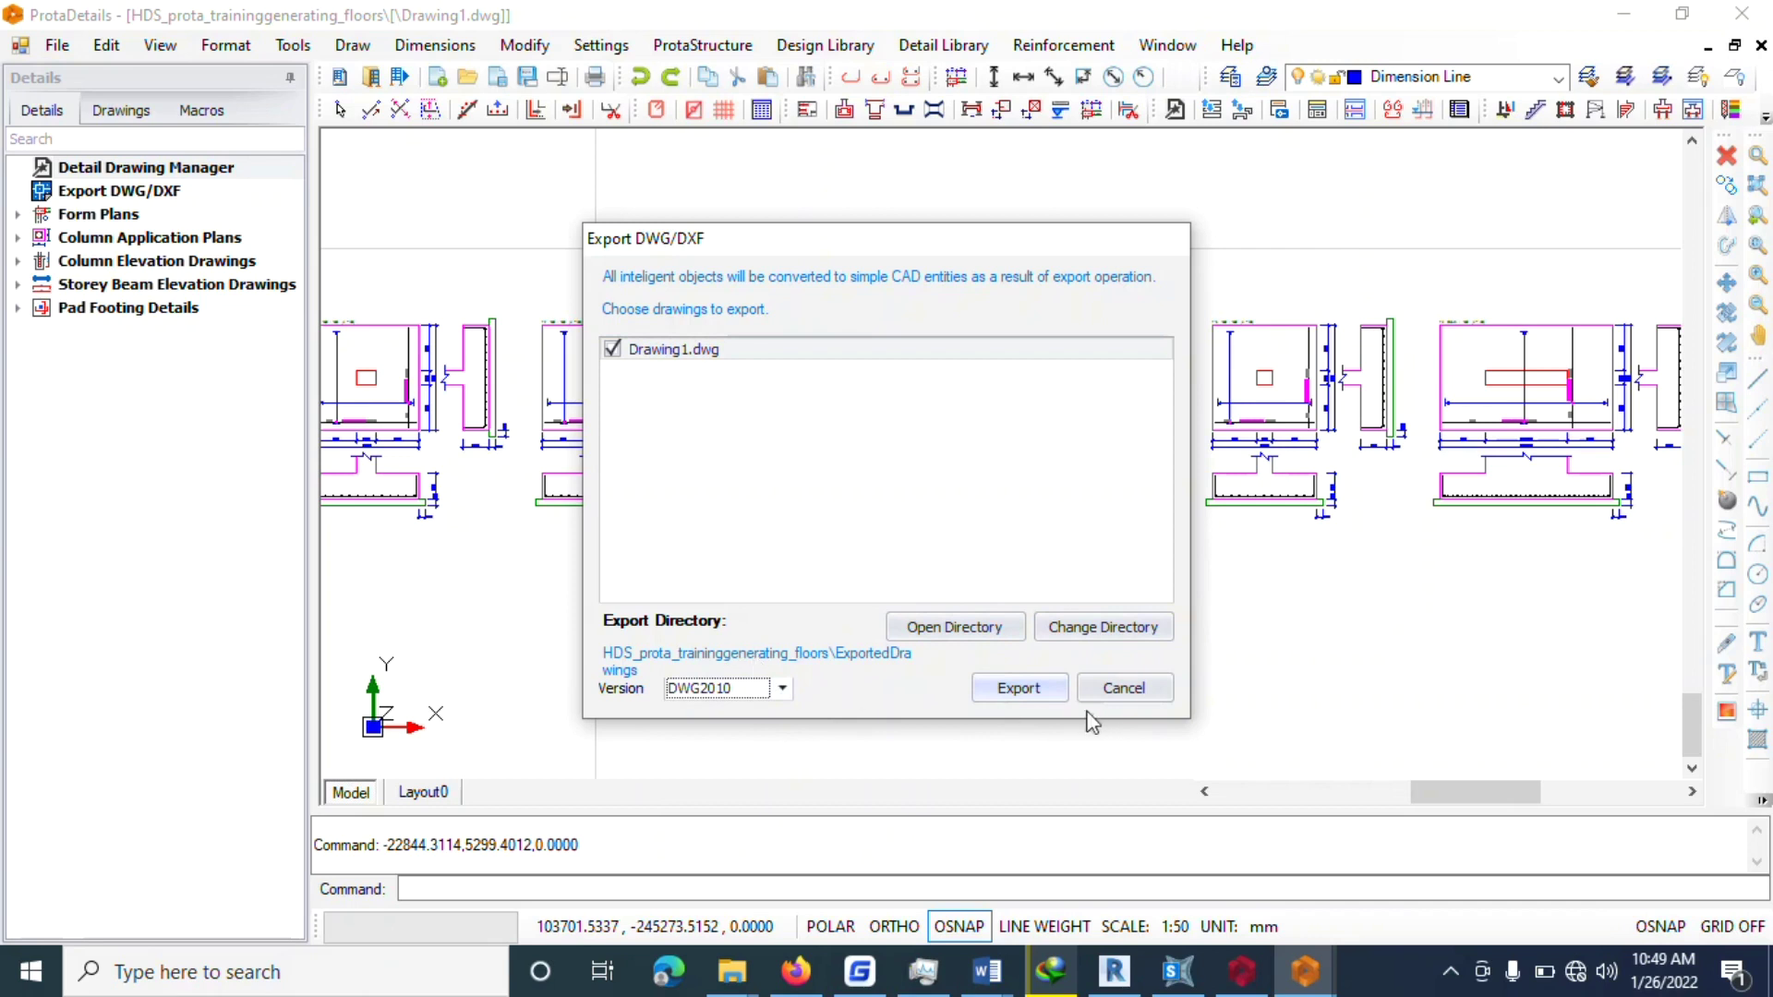
click(1027, 692)
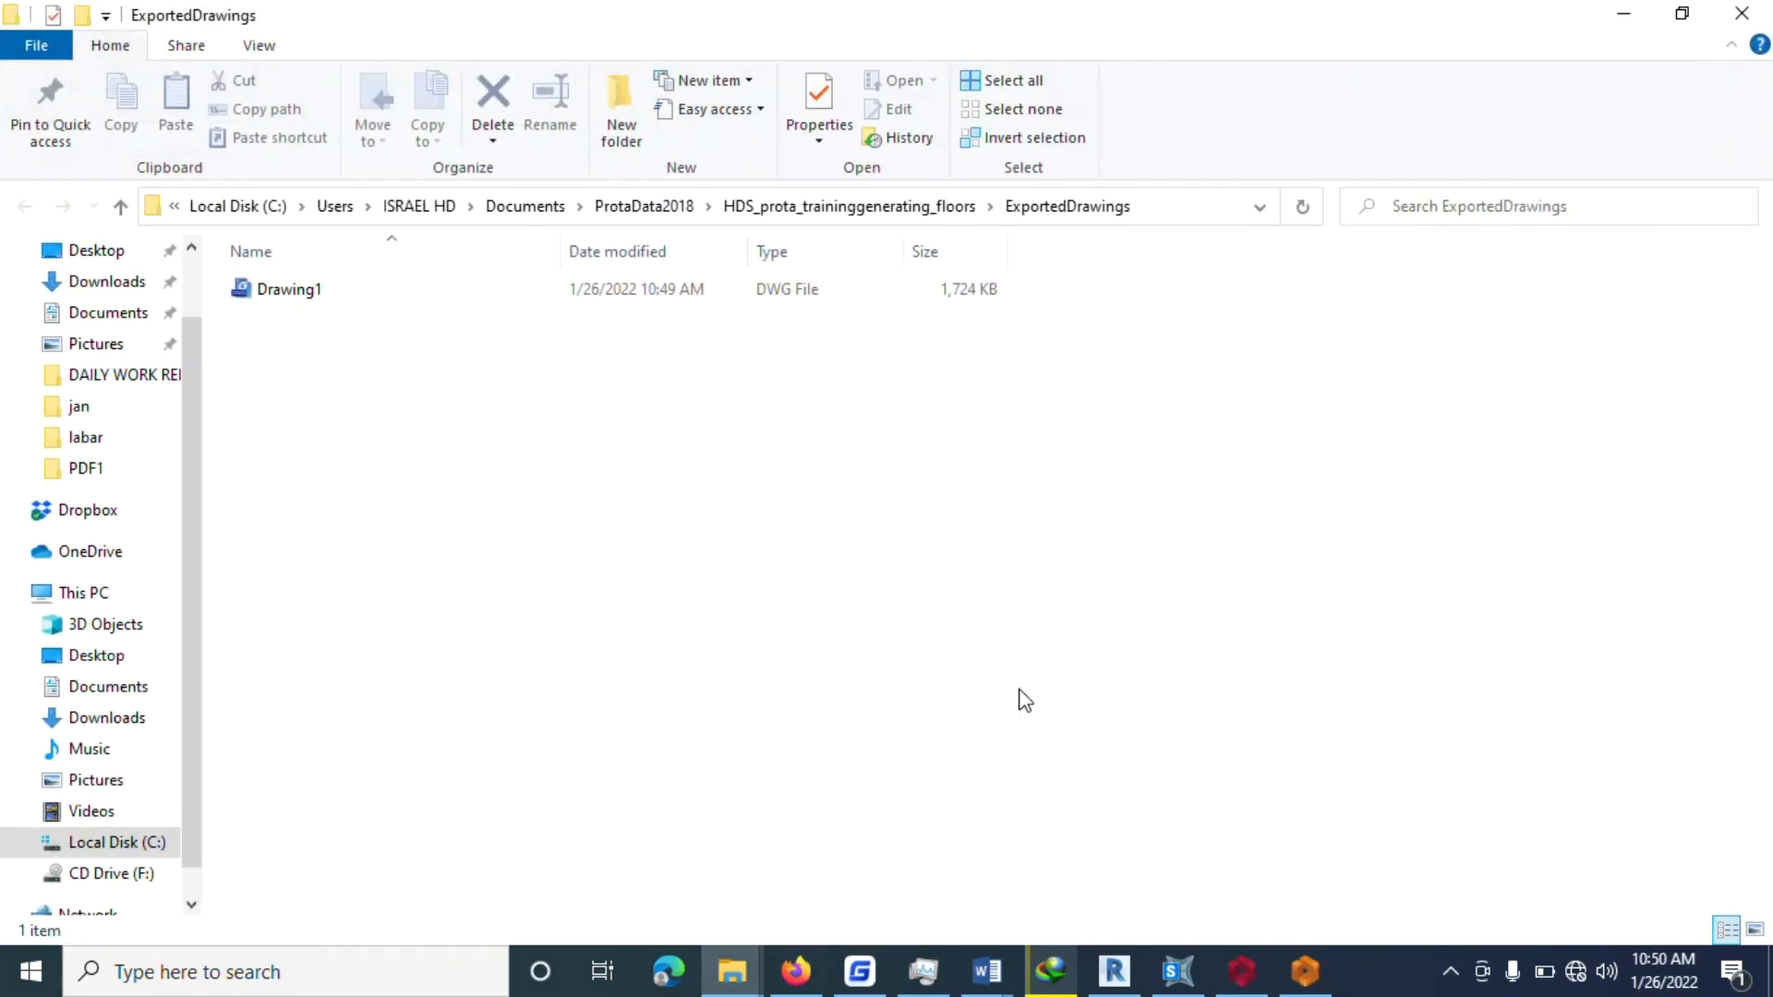
Move the exported Drawing1 file from ExportedDrawings to the 4bed vid folder inside Documents, hds, prota training.
click(315, 297)
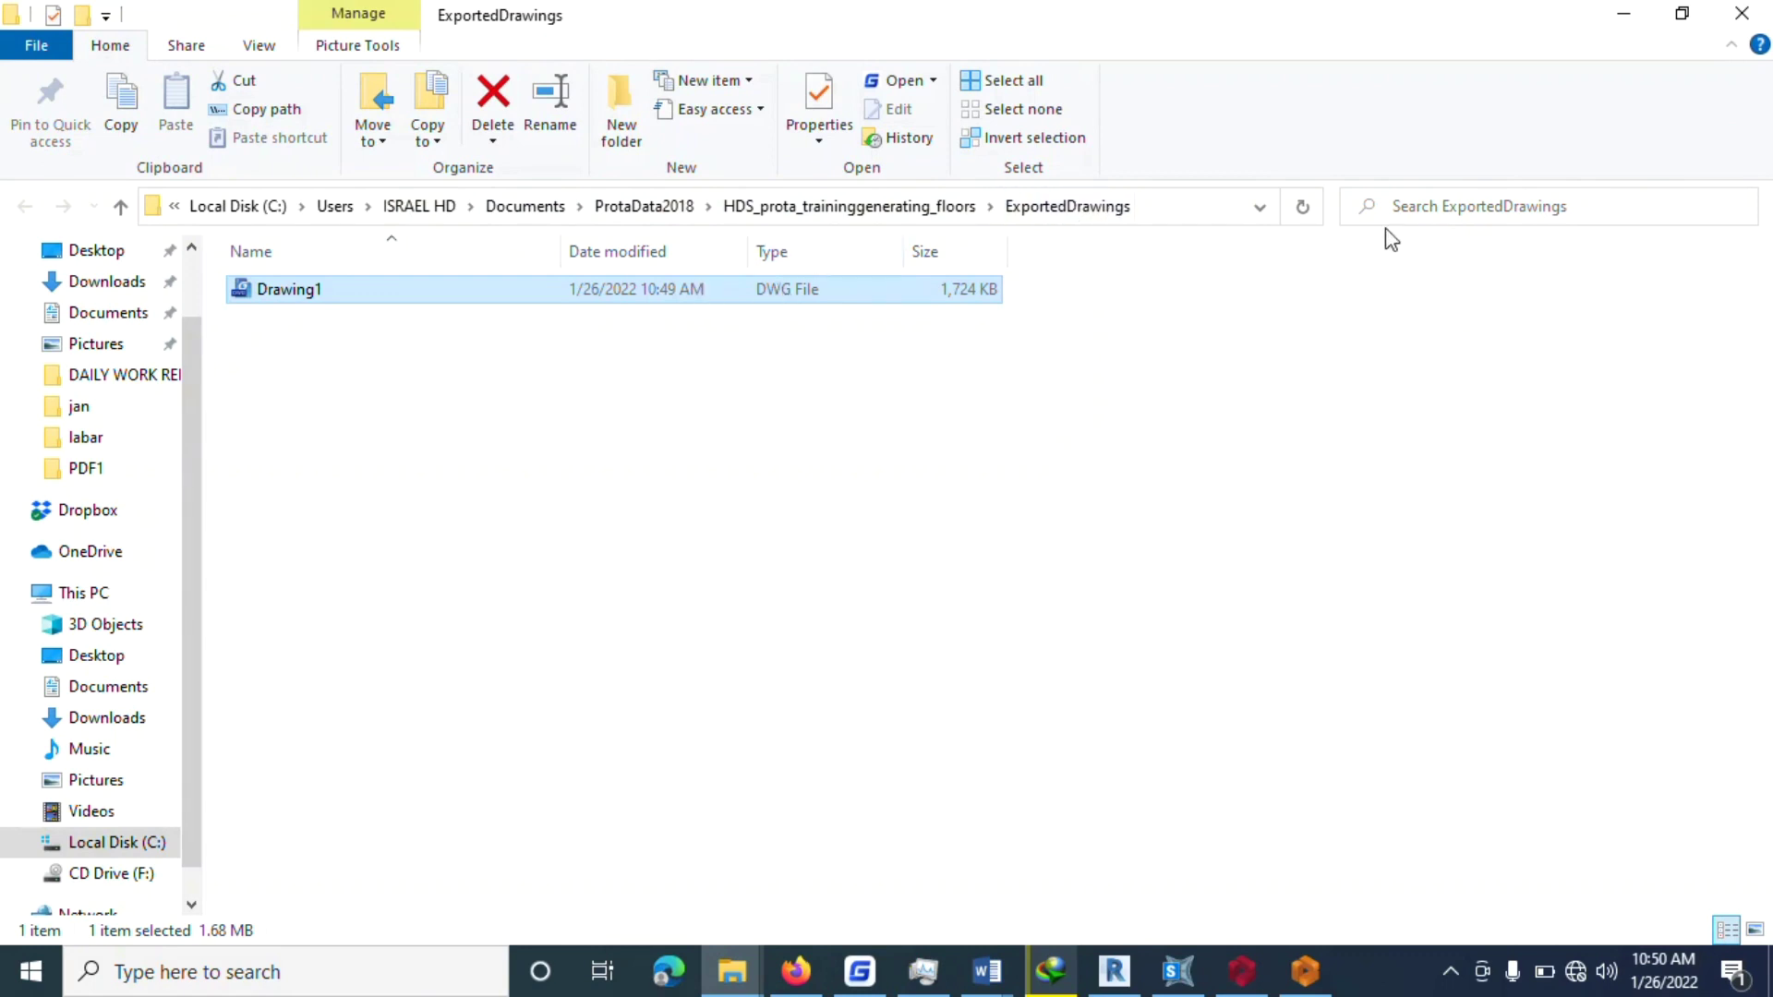
right_click(939, 298)
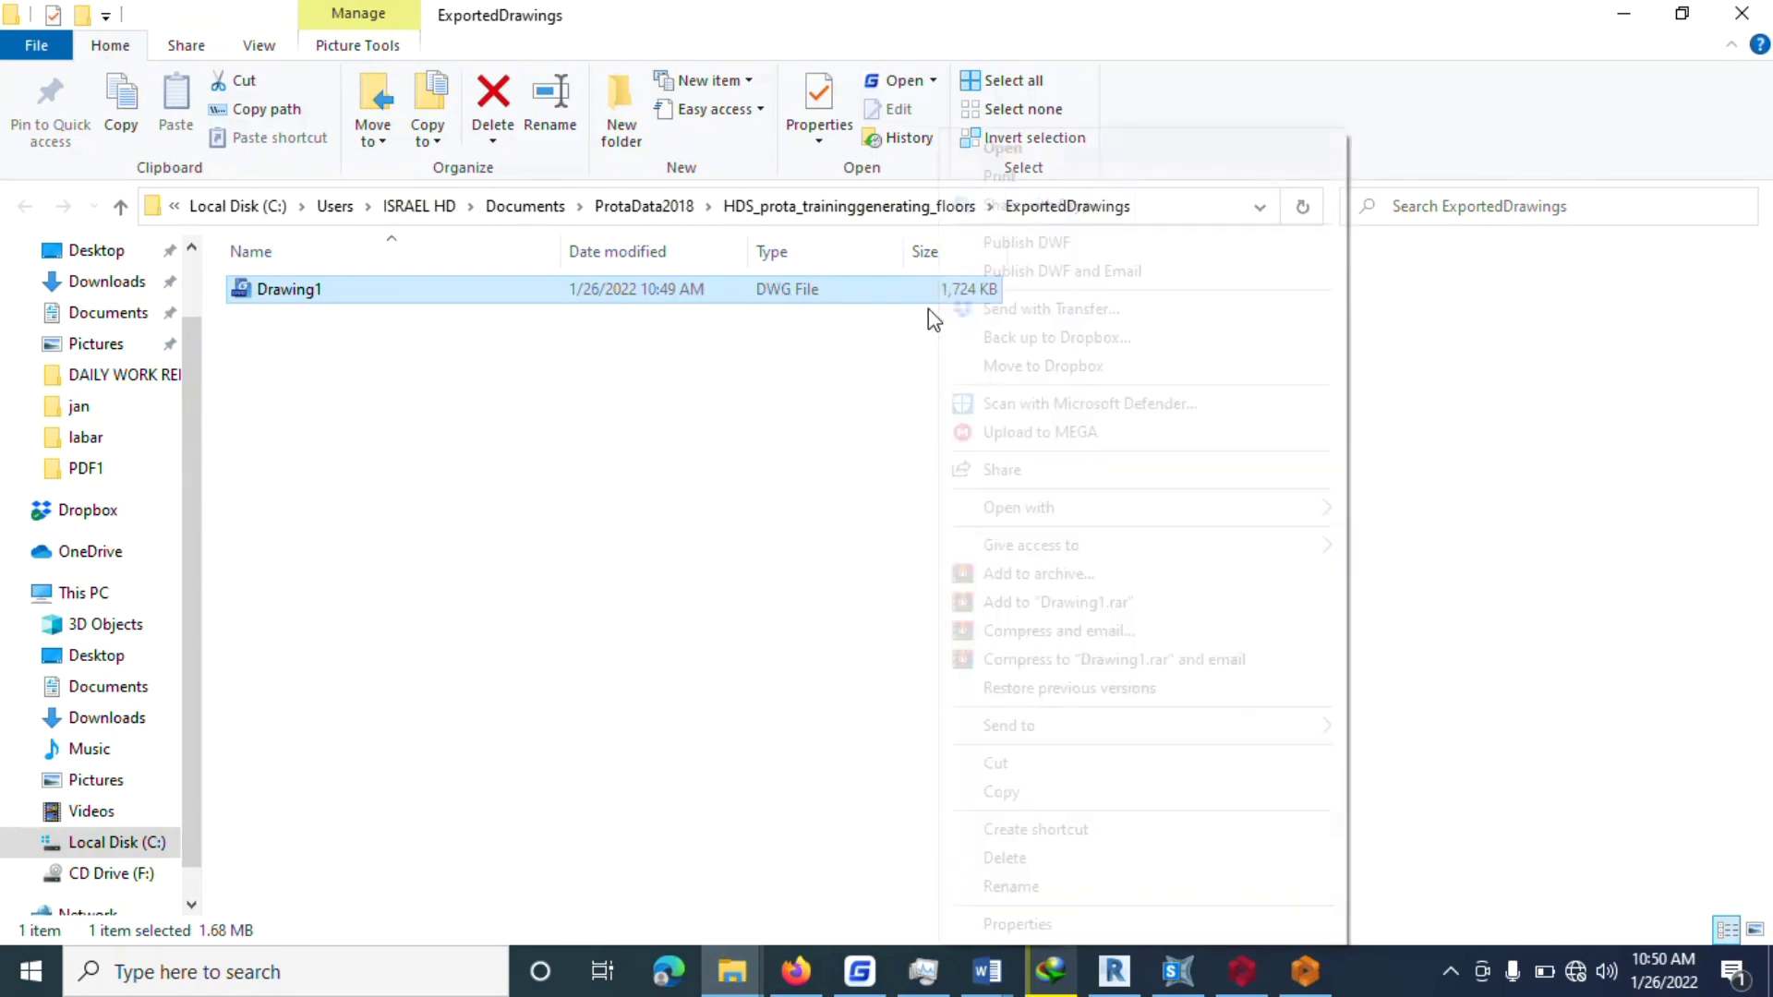
click(1001, 766)
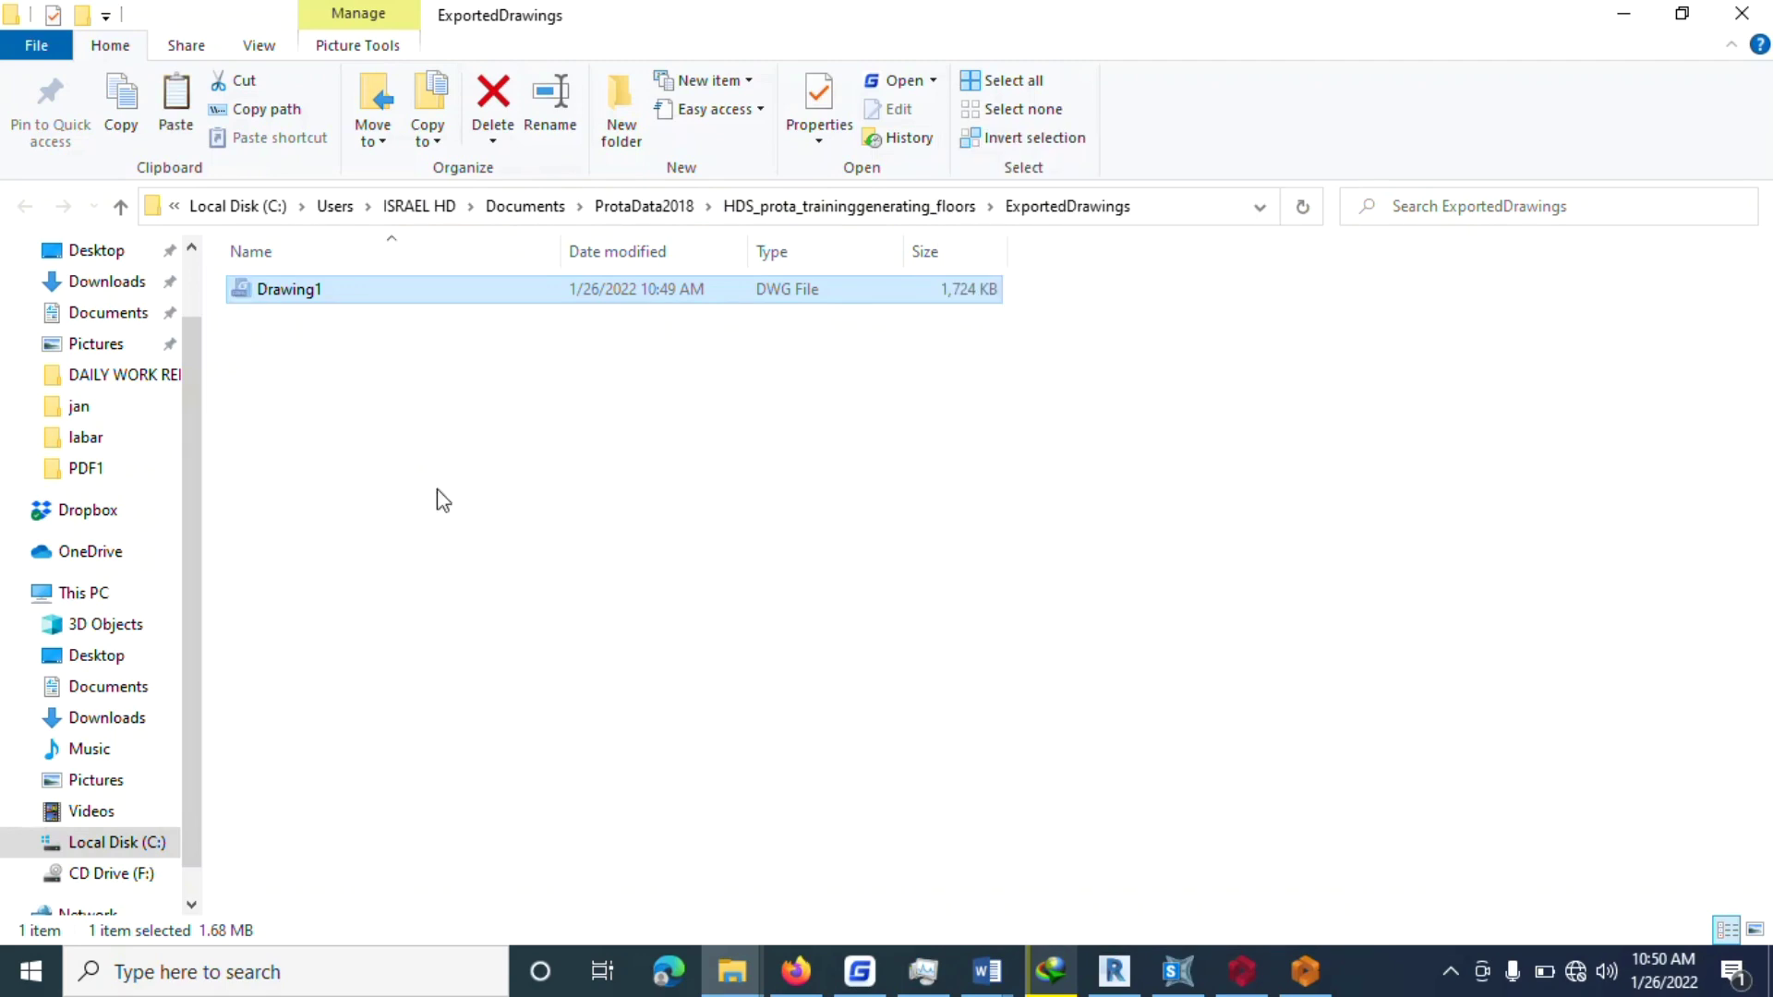
click(108, 312)
scroll(325, 545, down, 3)
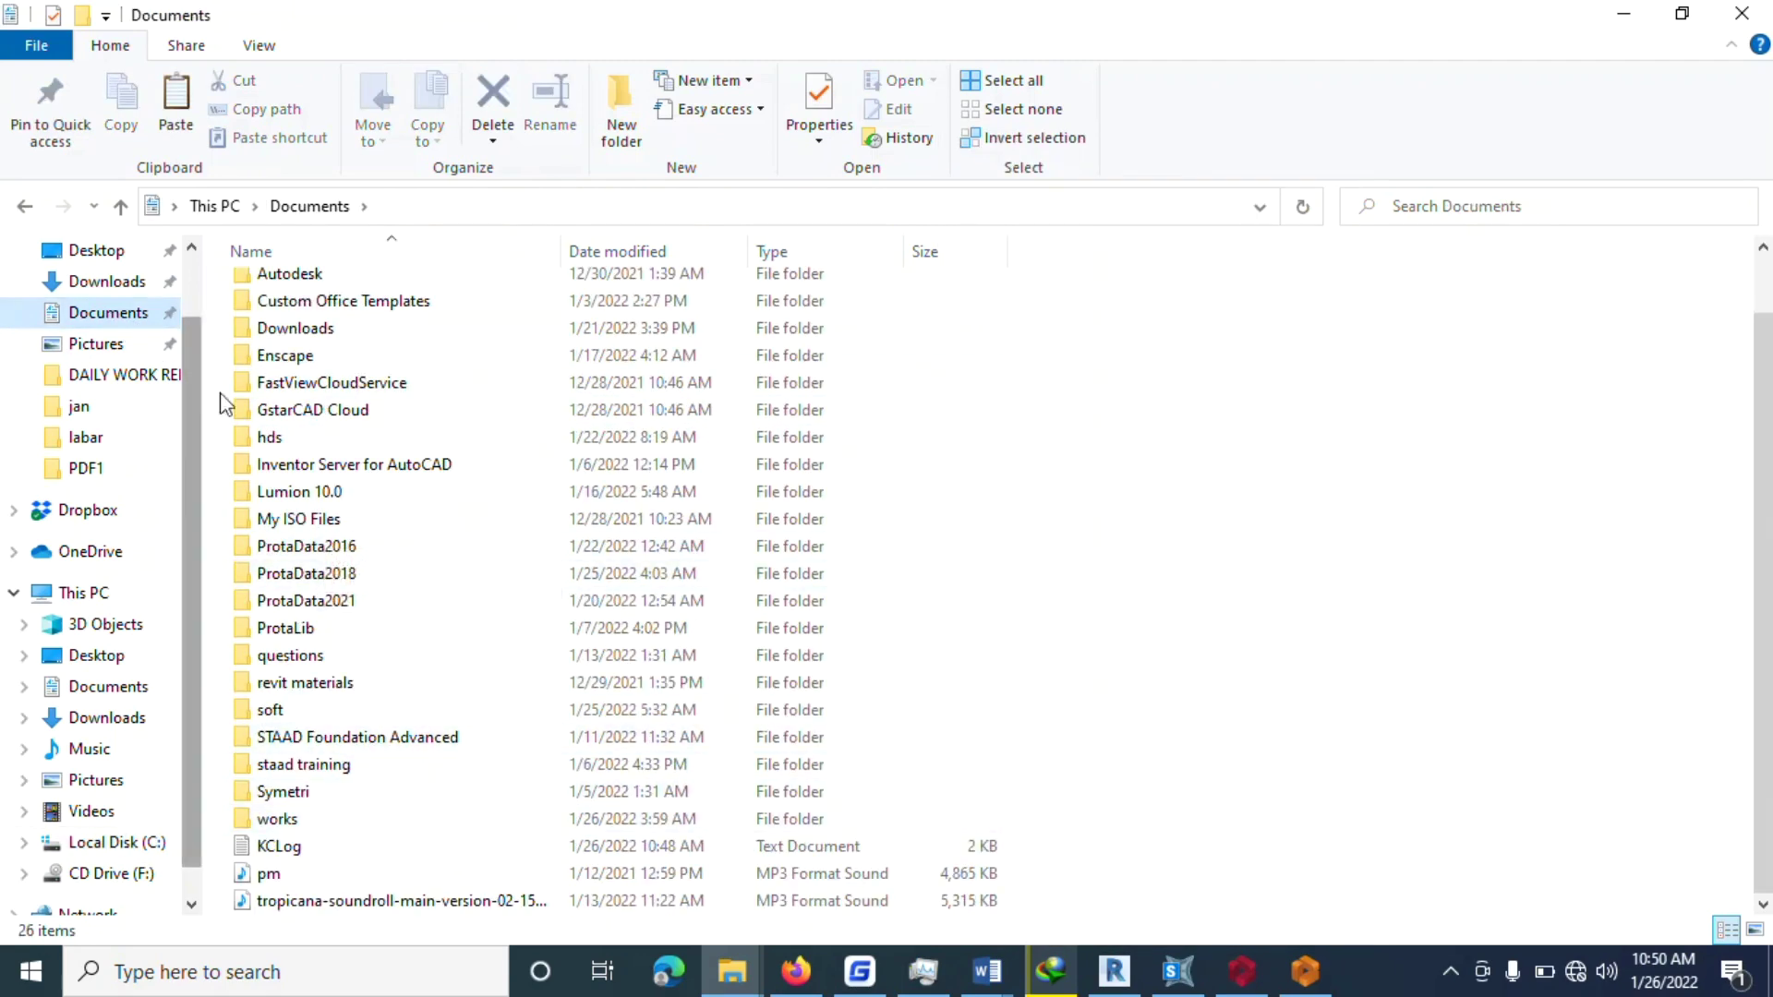
double_click(269, 438)
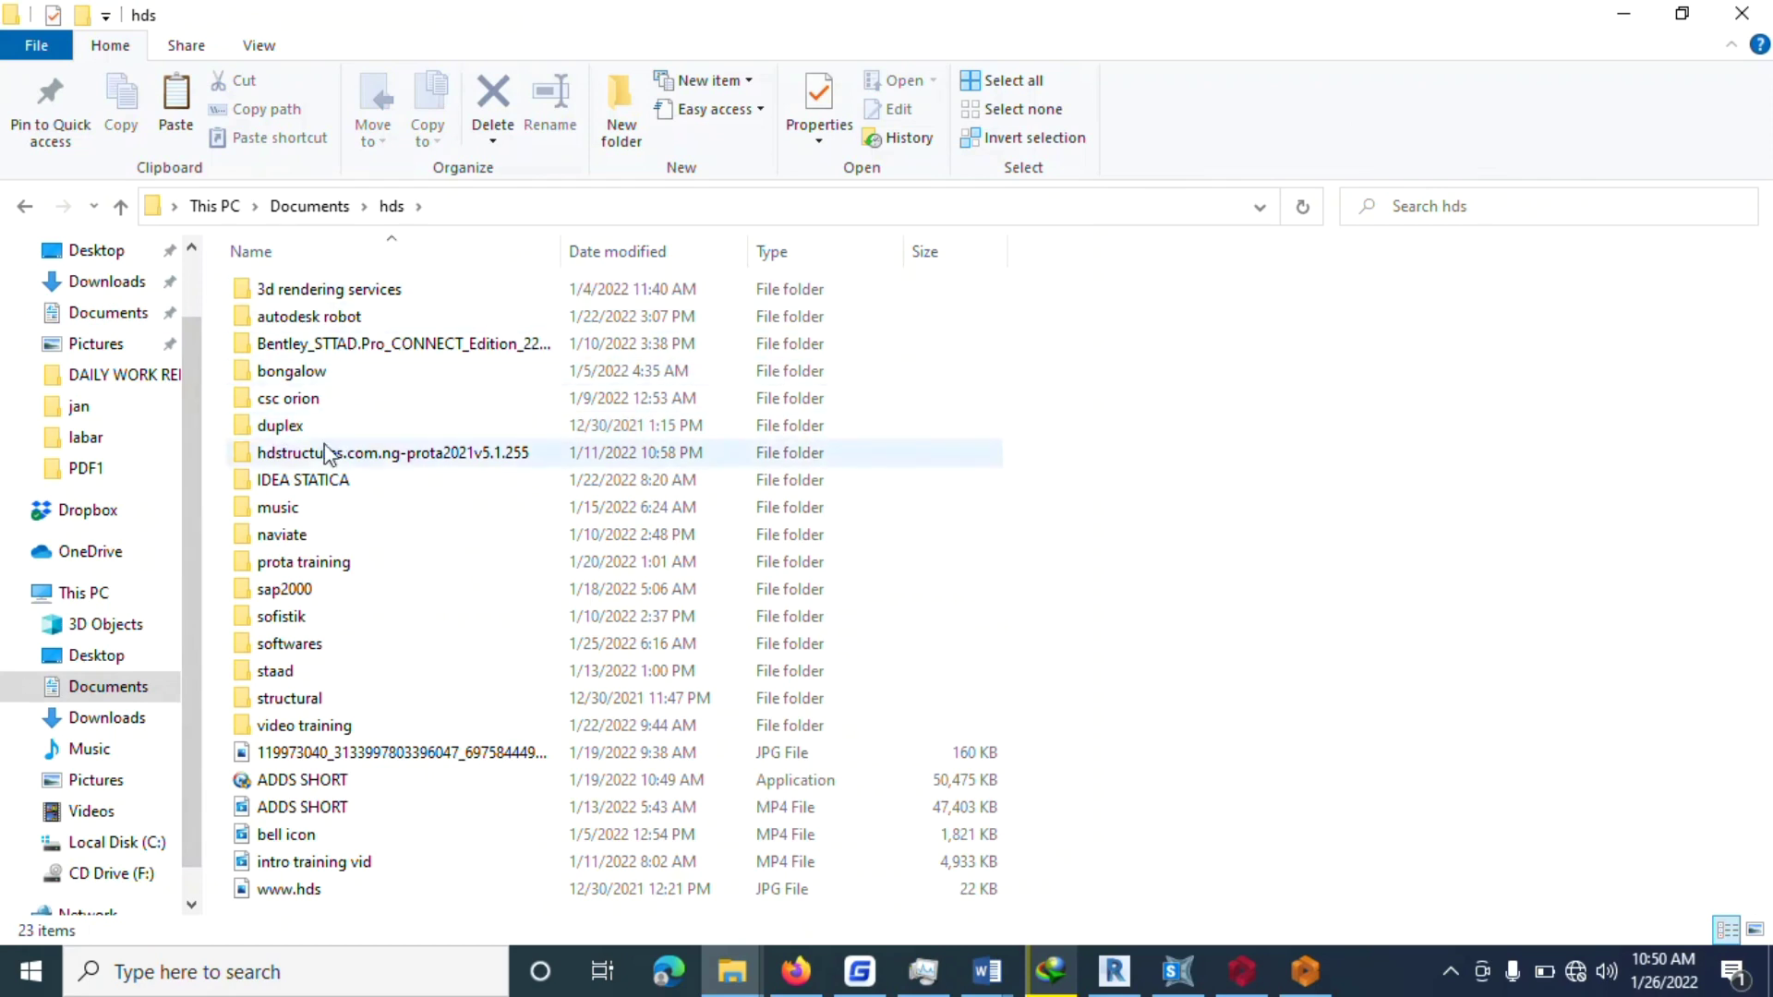
double_click(336, 565)
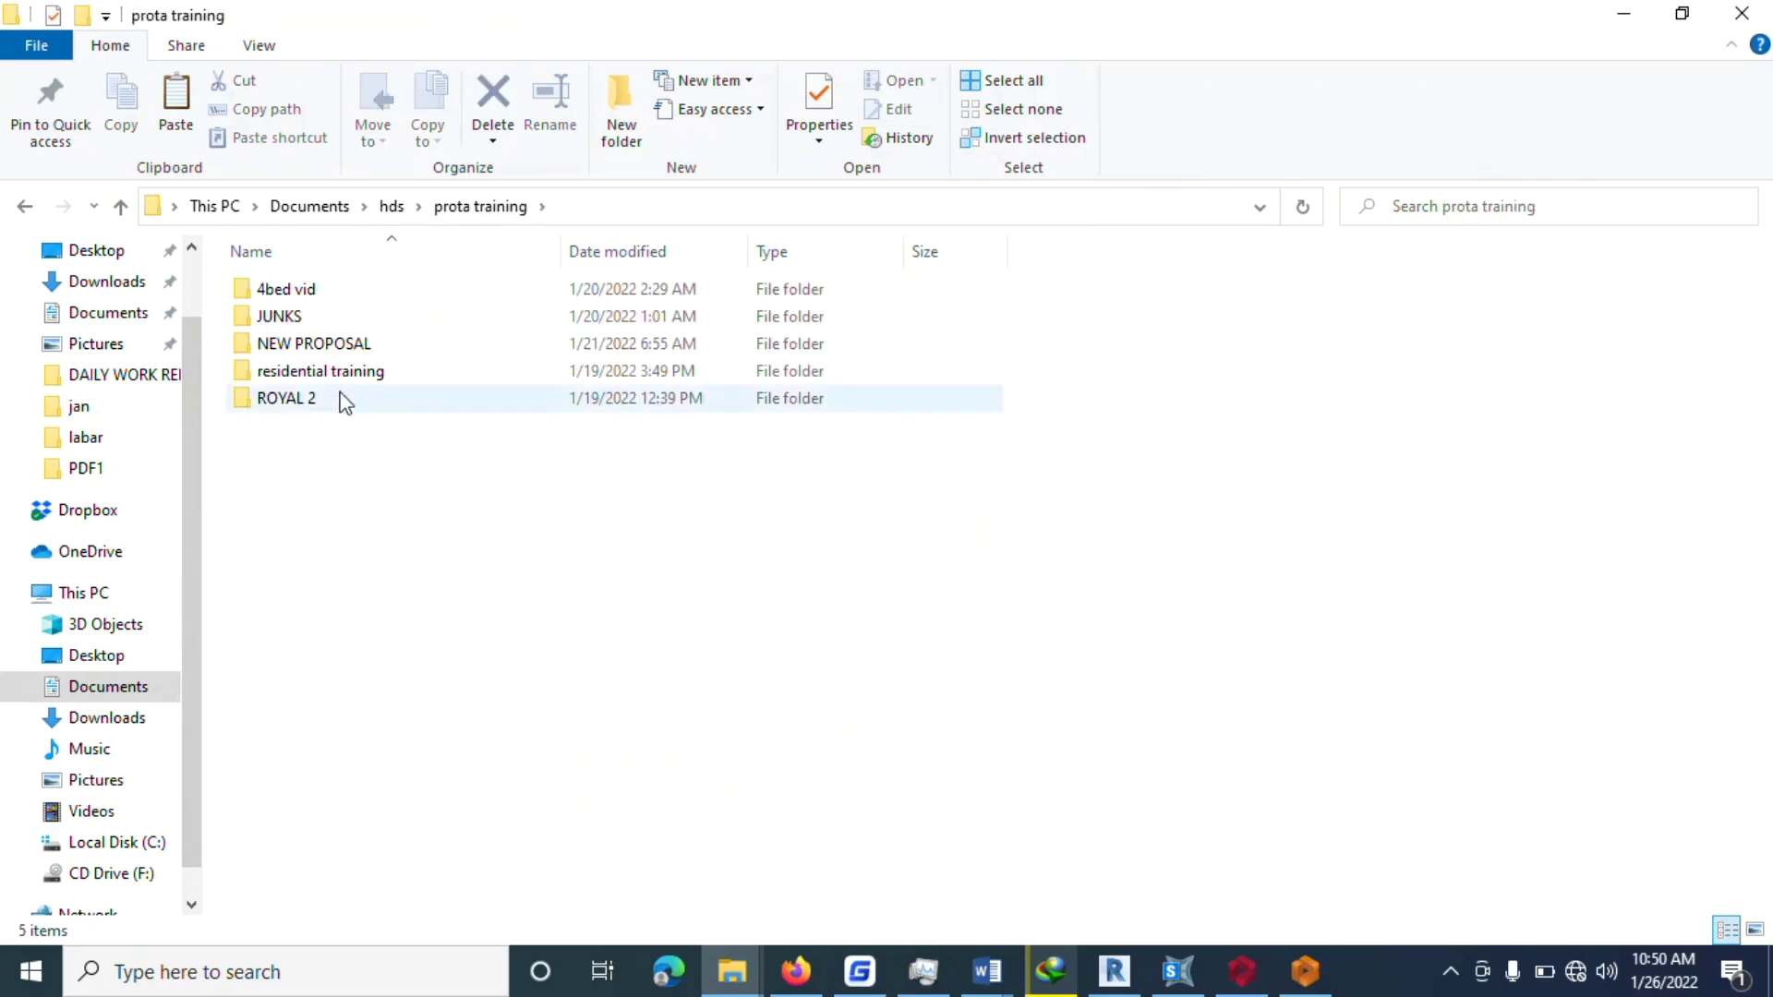
click(319, 291)
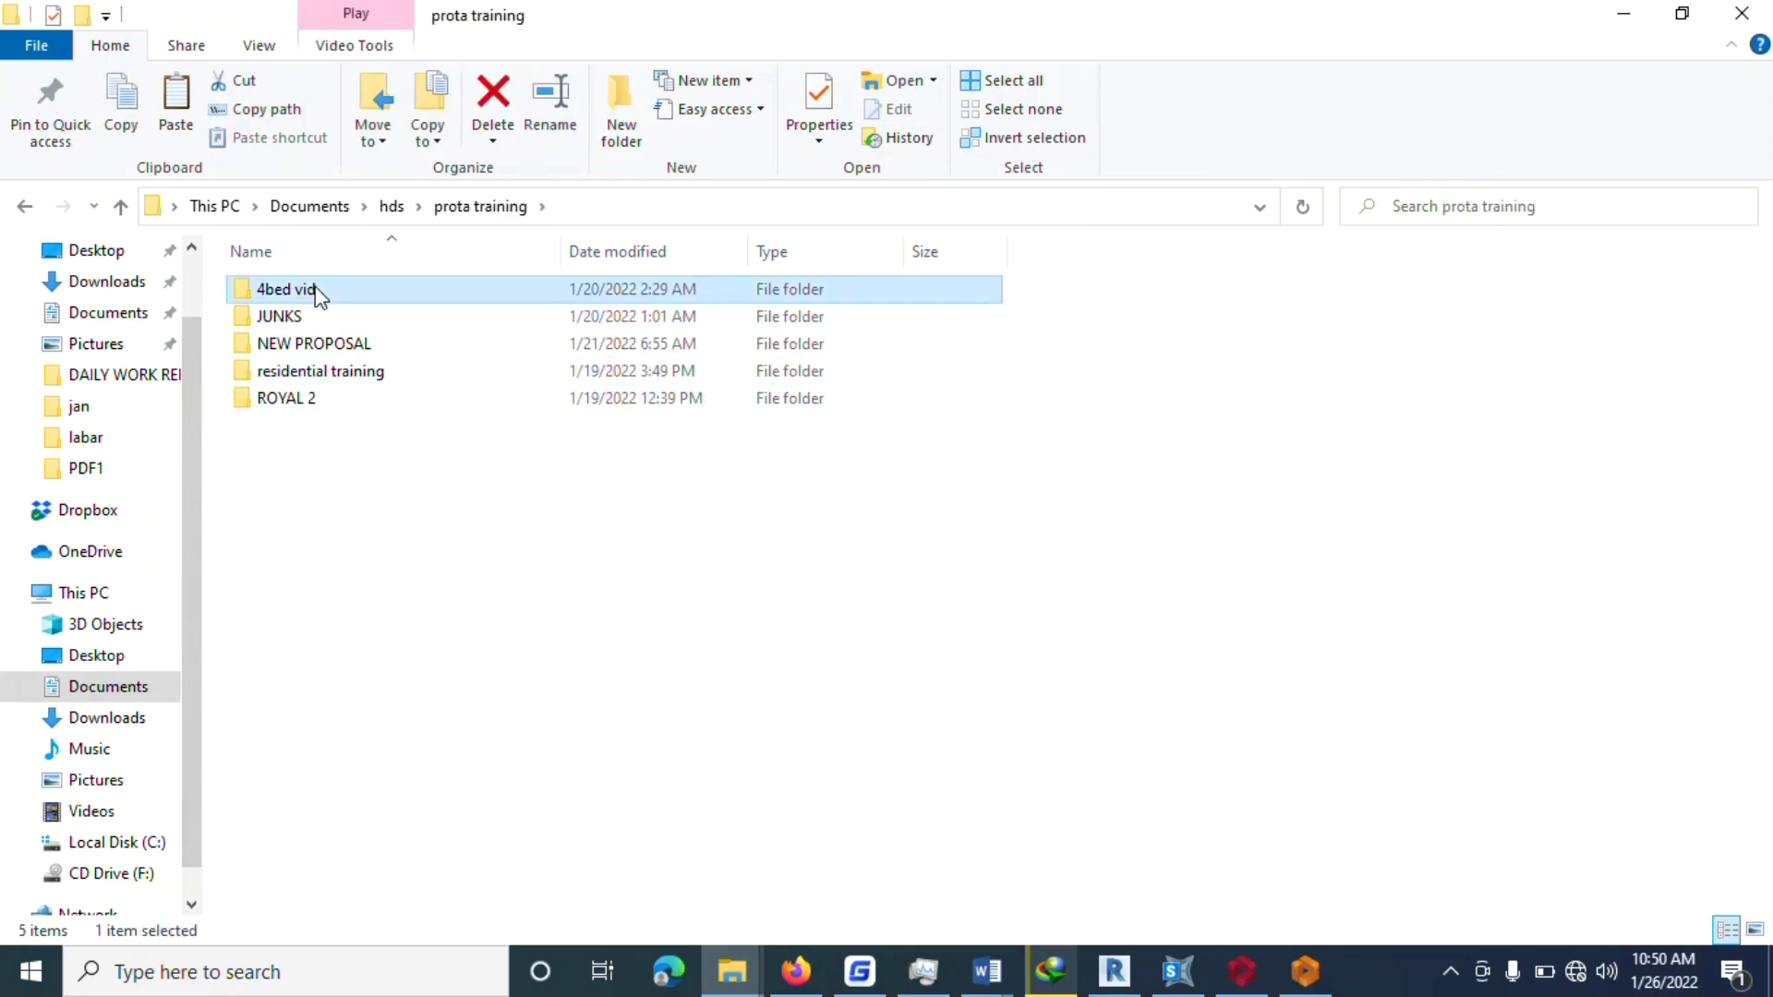
double_click(319, 292)
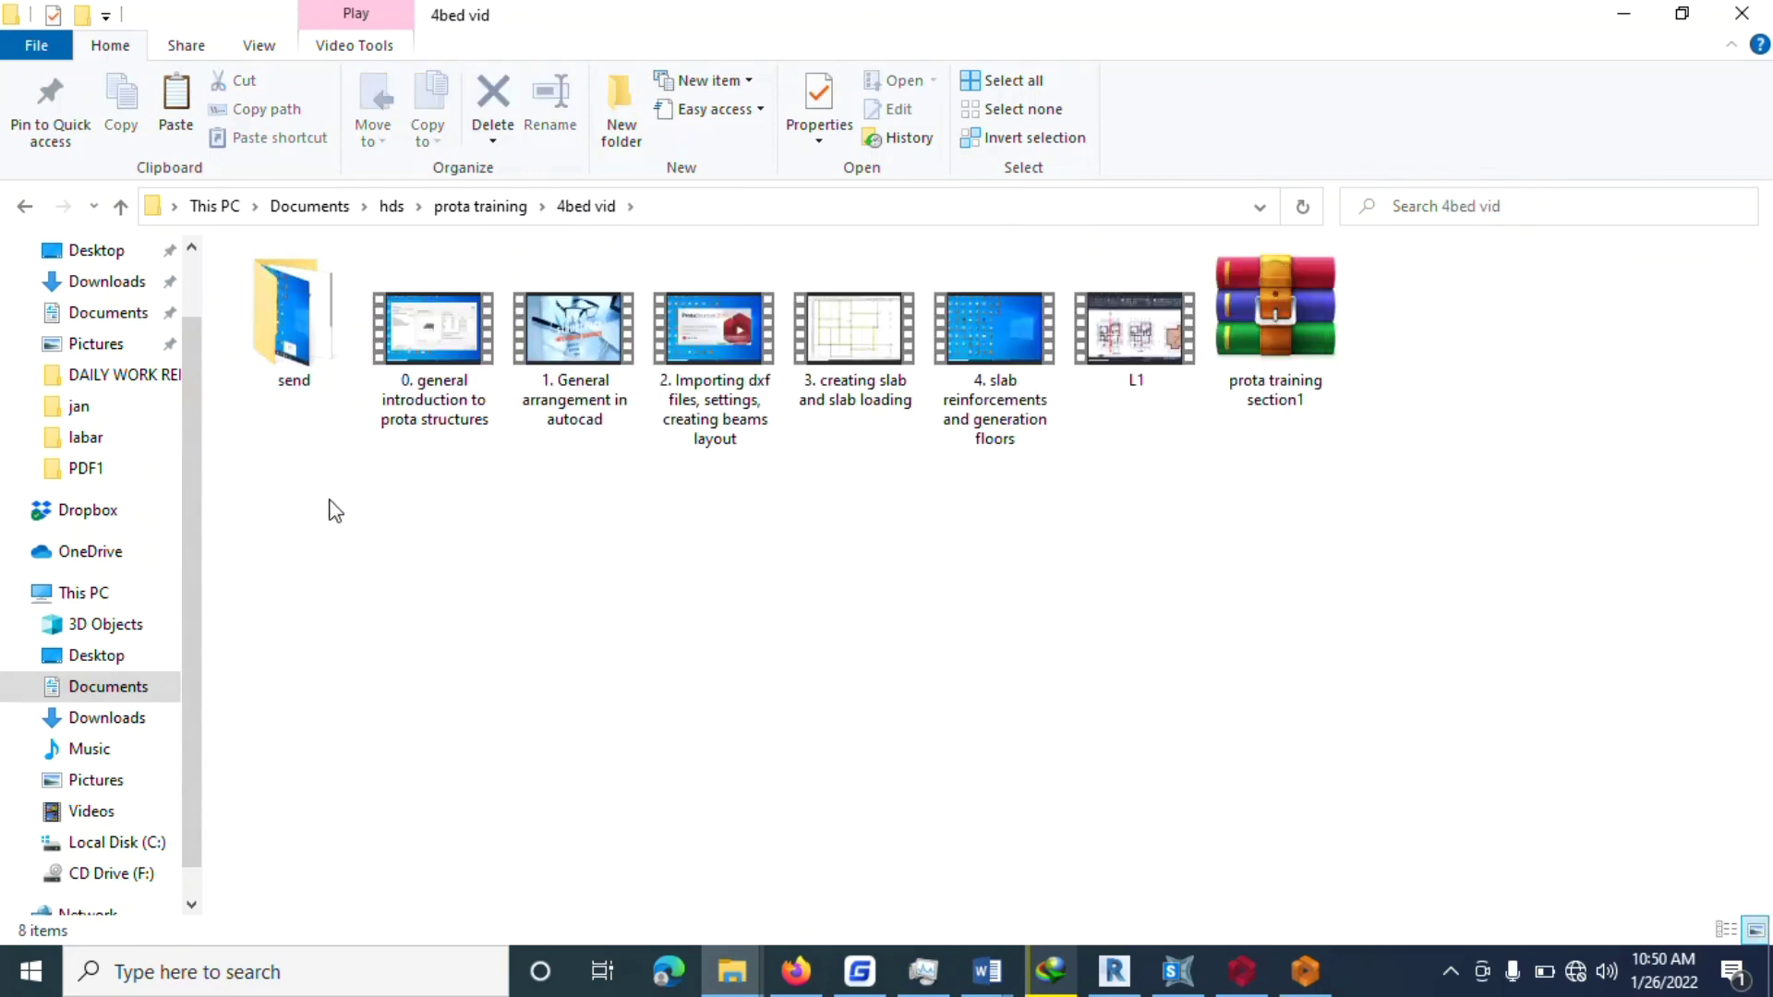
right_click(330, 501)
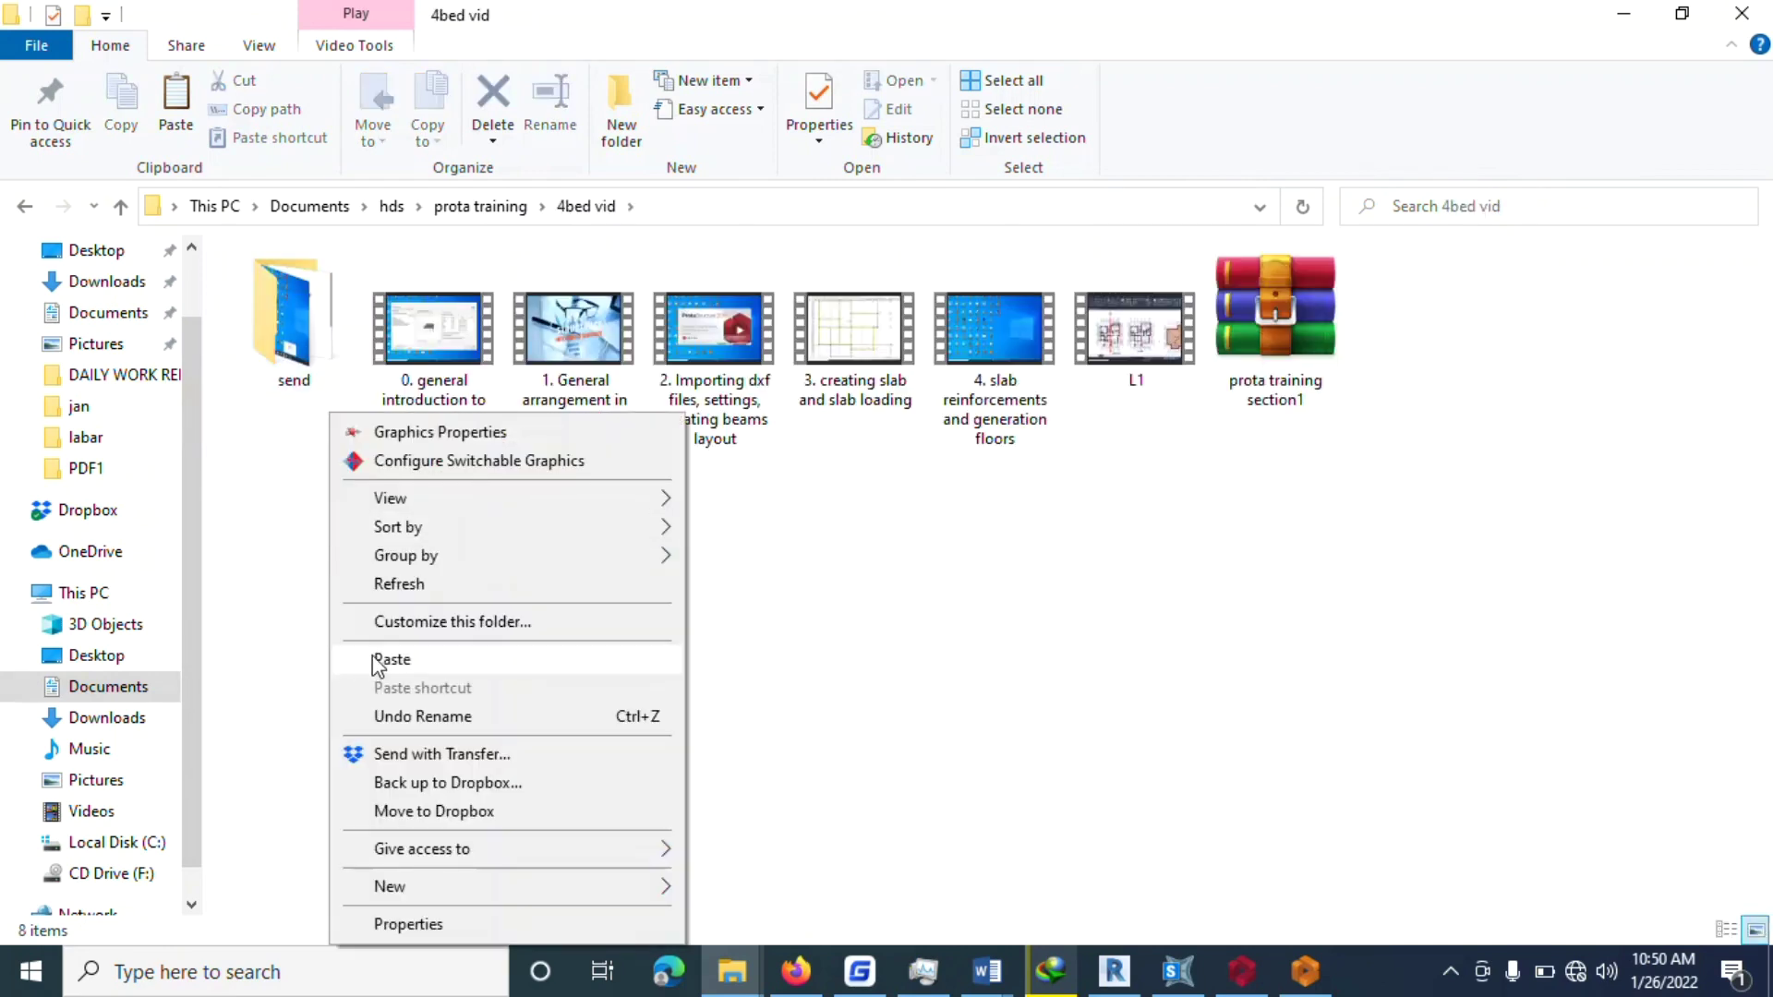
click(372, 657)
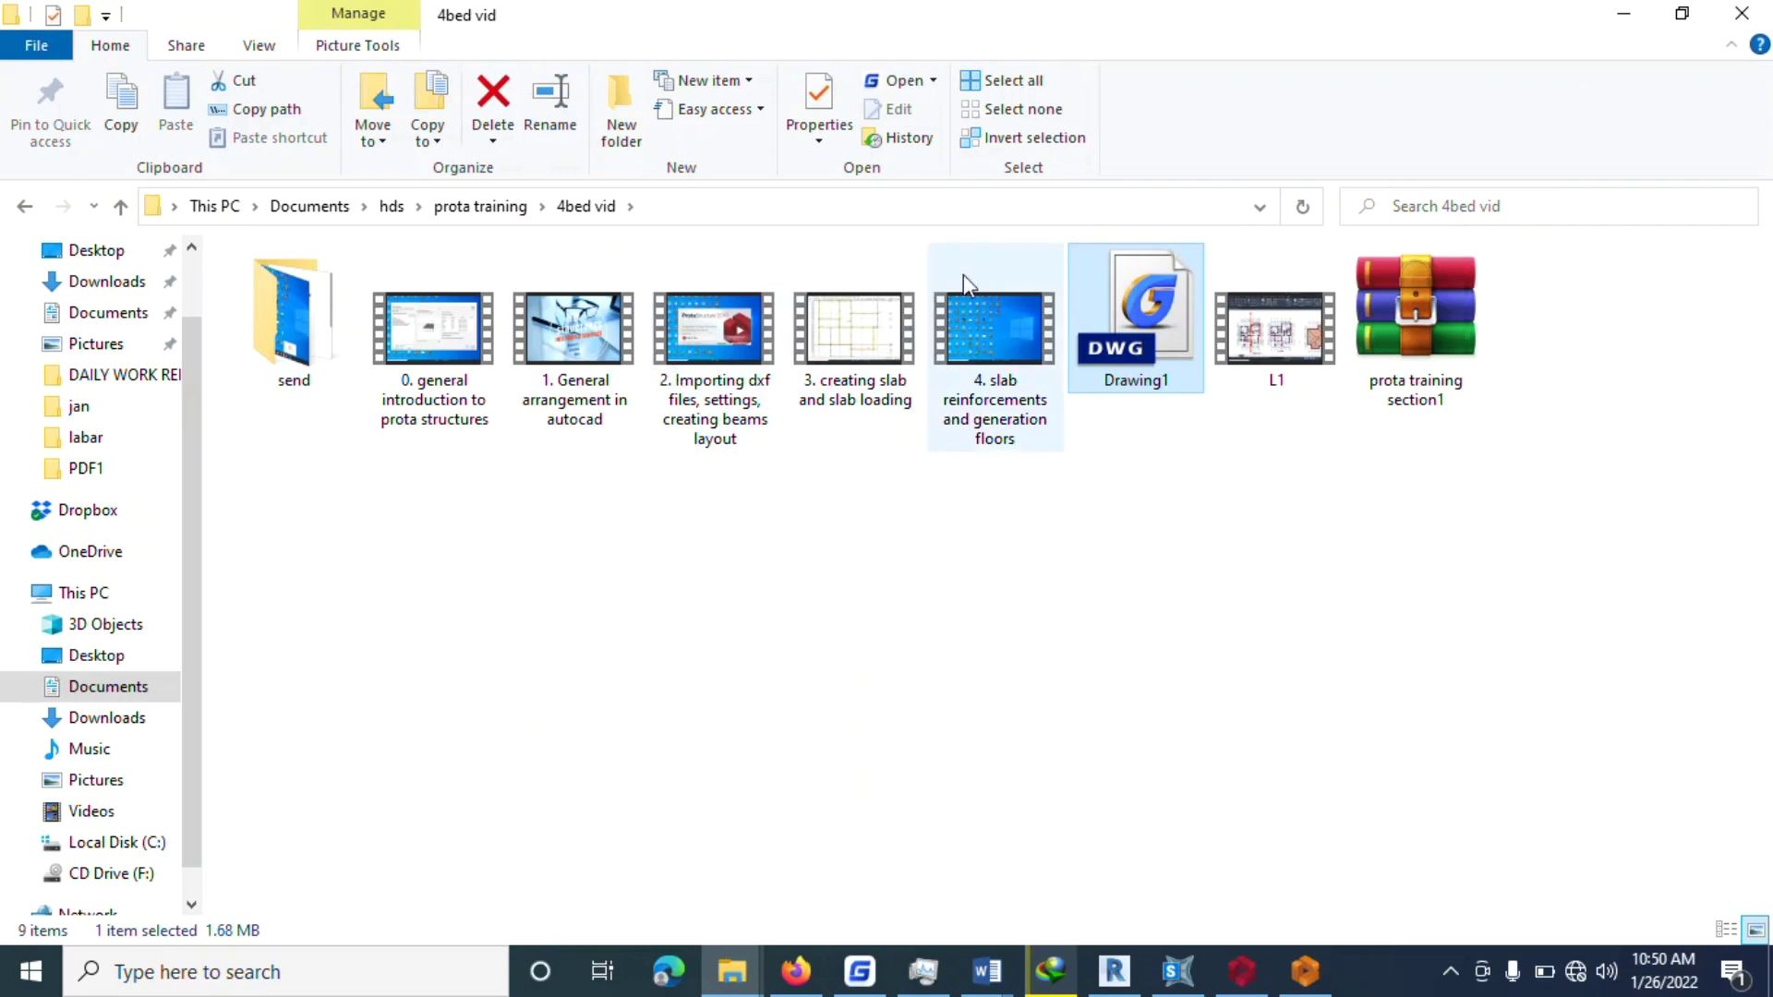
Open the moved Drawing1 file in GstarCAD.
right_click(1127, 314)
double_click(1105, 314)
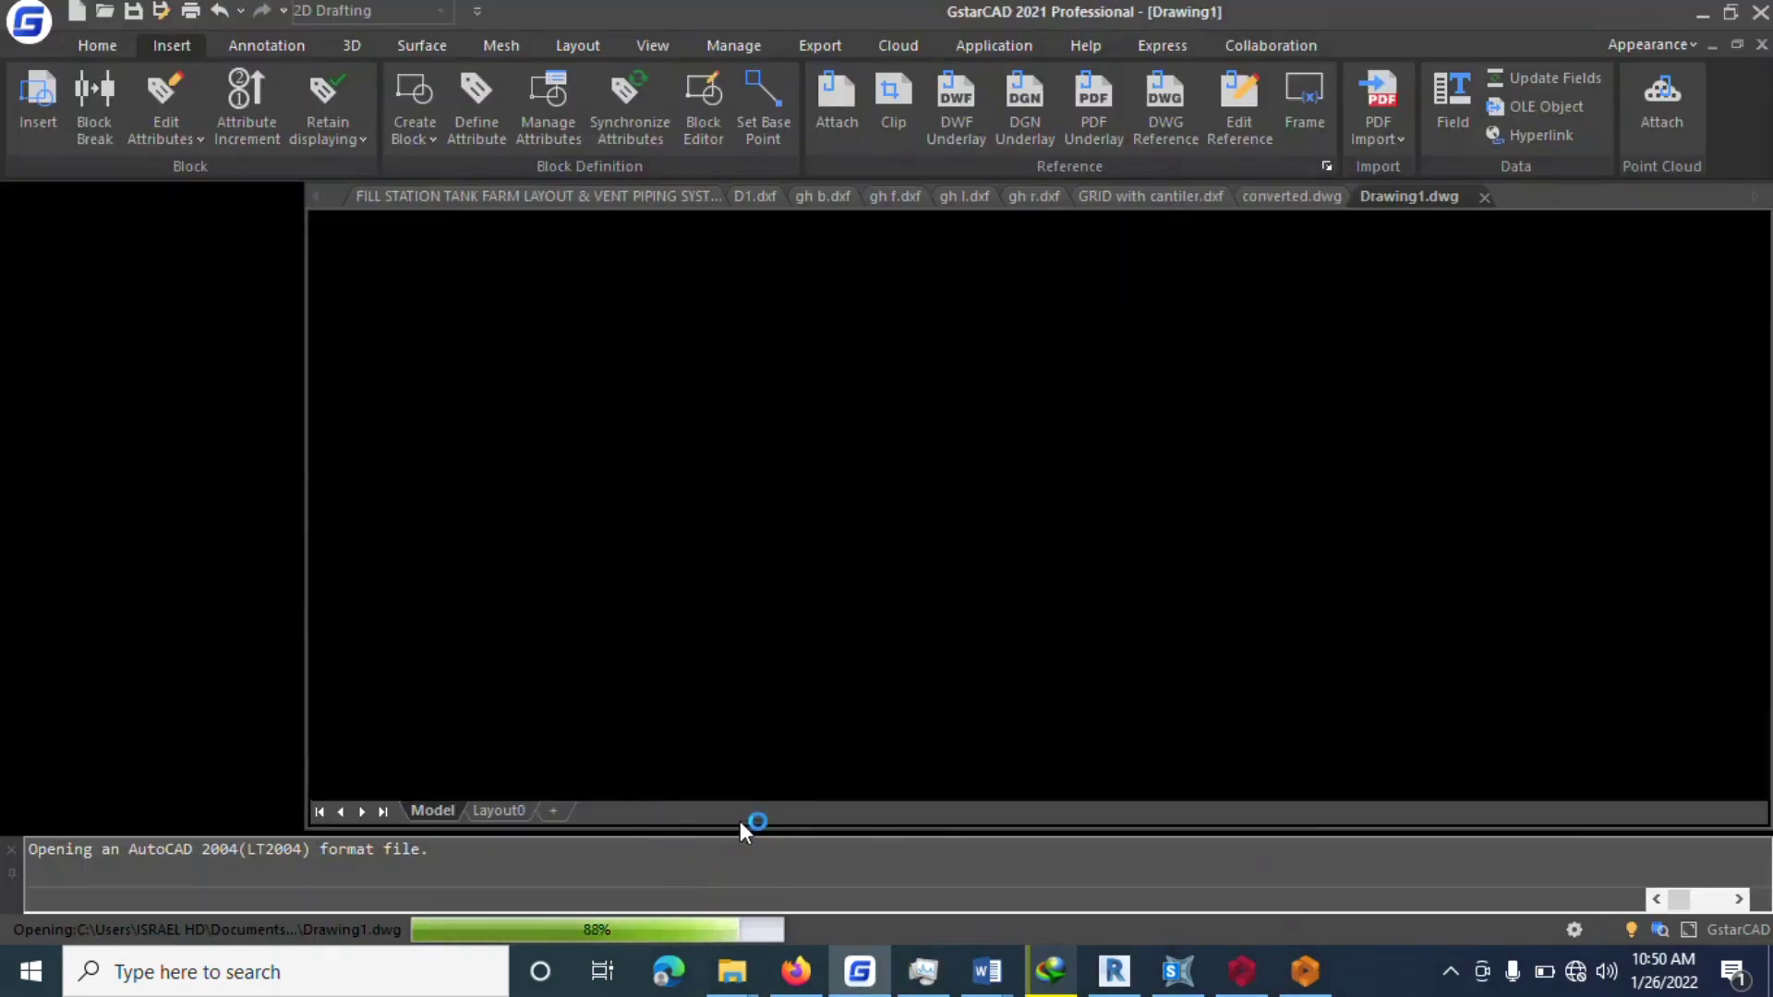
scroll(850, 396, down, 3)
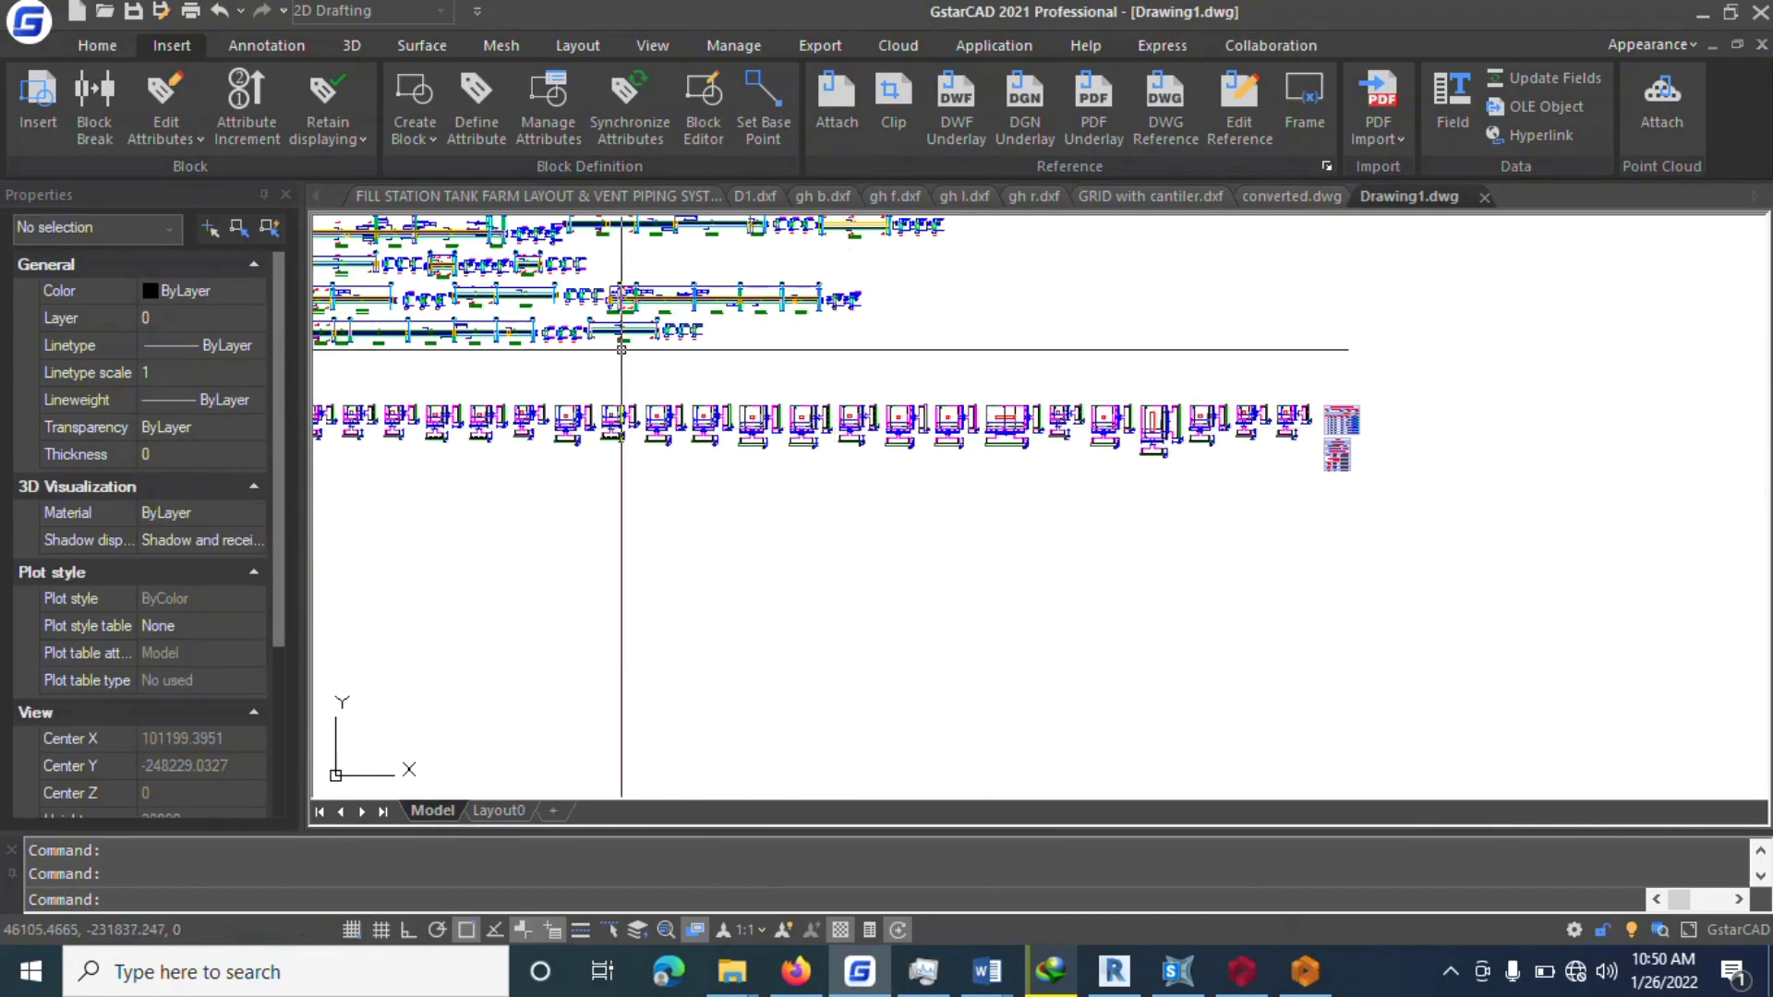
Examine the exported detail drawings, down to the bar labels and dimensions of the beam cross-sections.
scroll(633, 361, down, 4)
middle_drag(633, 360, 1056, 641)
scroll(880, 430, up, 10)
scroll(782, 482, down, 6)
scroll(787, 512, up, 6)
scroll(781, 506, down, 10)
scroll(677, 522, up, 7)
scroll(677, 523, down, 8)
scroll(739, 483, up, 5)
scroll(776, 483, down, 5)
scroll(780, 322, up, 8)
scroll(781, 323, up, 4)
scroll(812, 444, down, 4)
scroll(823, 465, up, 3)
scroll(822, 464, down, 3)
scroll(823, 465, up, 2)
scroll(840, 336, down, 5)
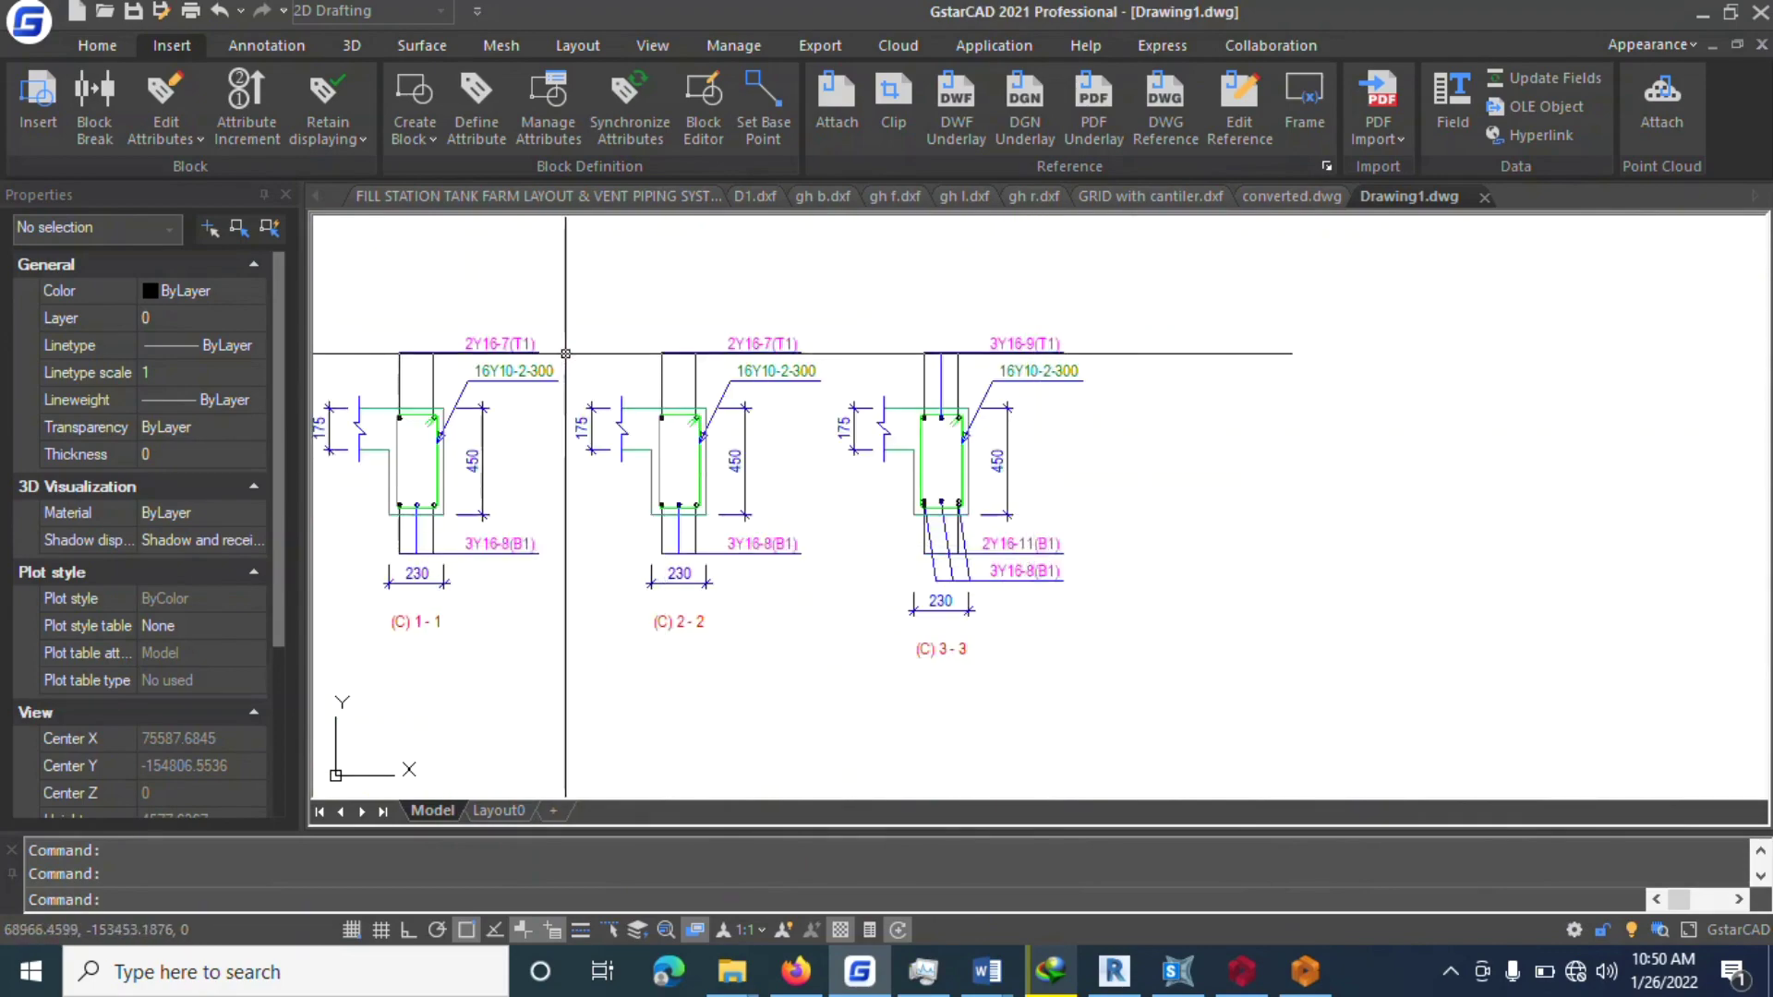
Check the remaining exported drawings, including the form plans, column application plans and column elevations.
scroll(565, 353, down, 10)
scroll(858, 438, up, 10)
scroll(1468, 388, up, 5)
scroll(586, 384, down, 8)
scroll(785, 384, up, 5)
scroll(702, 369, down, 5)
scroll(675, 388, up, 4)
scroll(751, 481, down, 2)
scroll(751, 480, up, 5)
scroll(831, 554, down, 6)
scroll(822, 581, up, 5)
scroll(820, 598, down, 5)
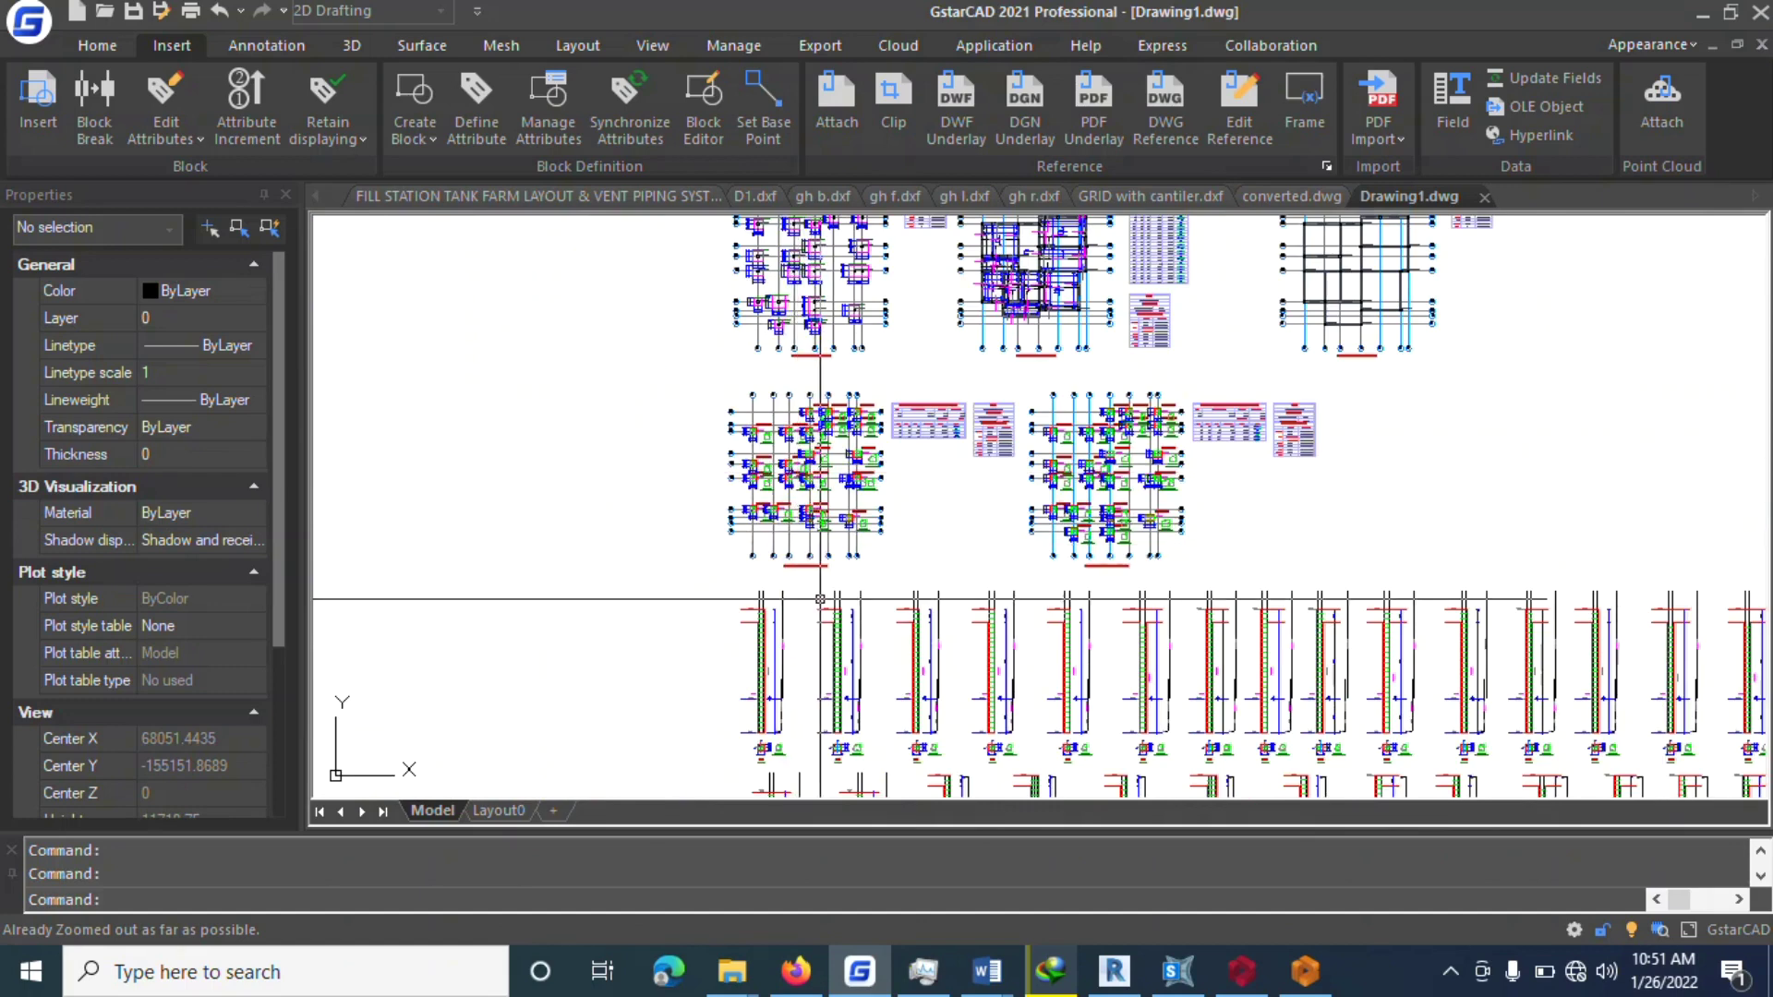
scroll(820, 598, down, 4)
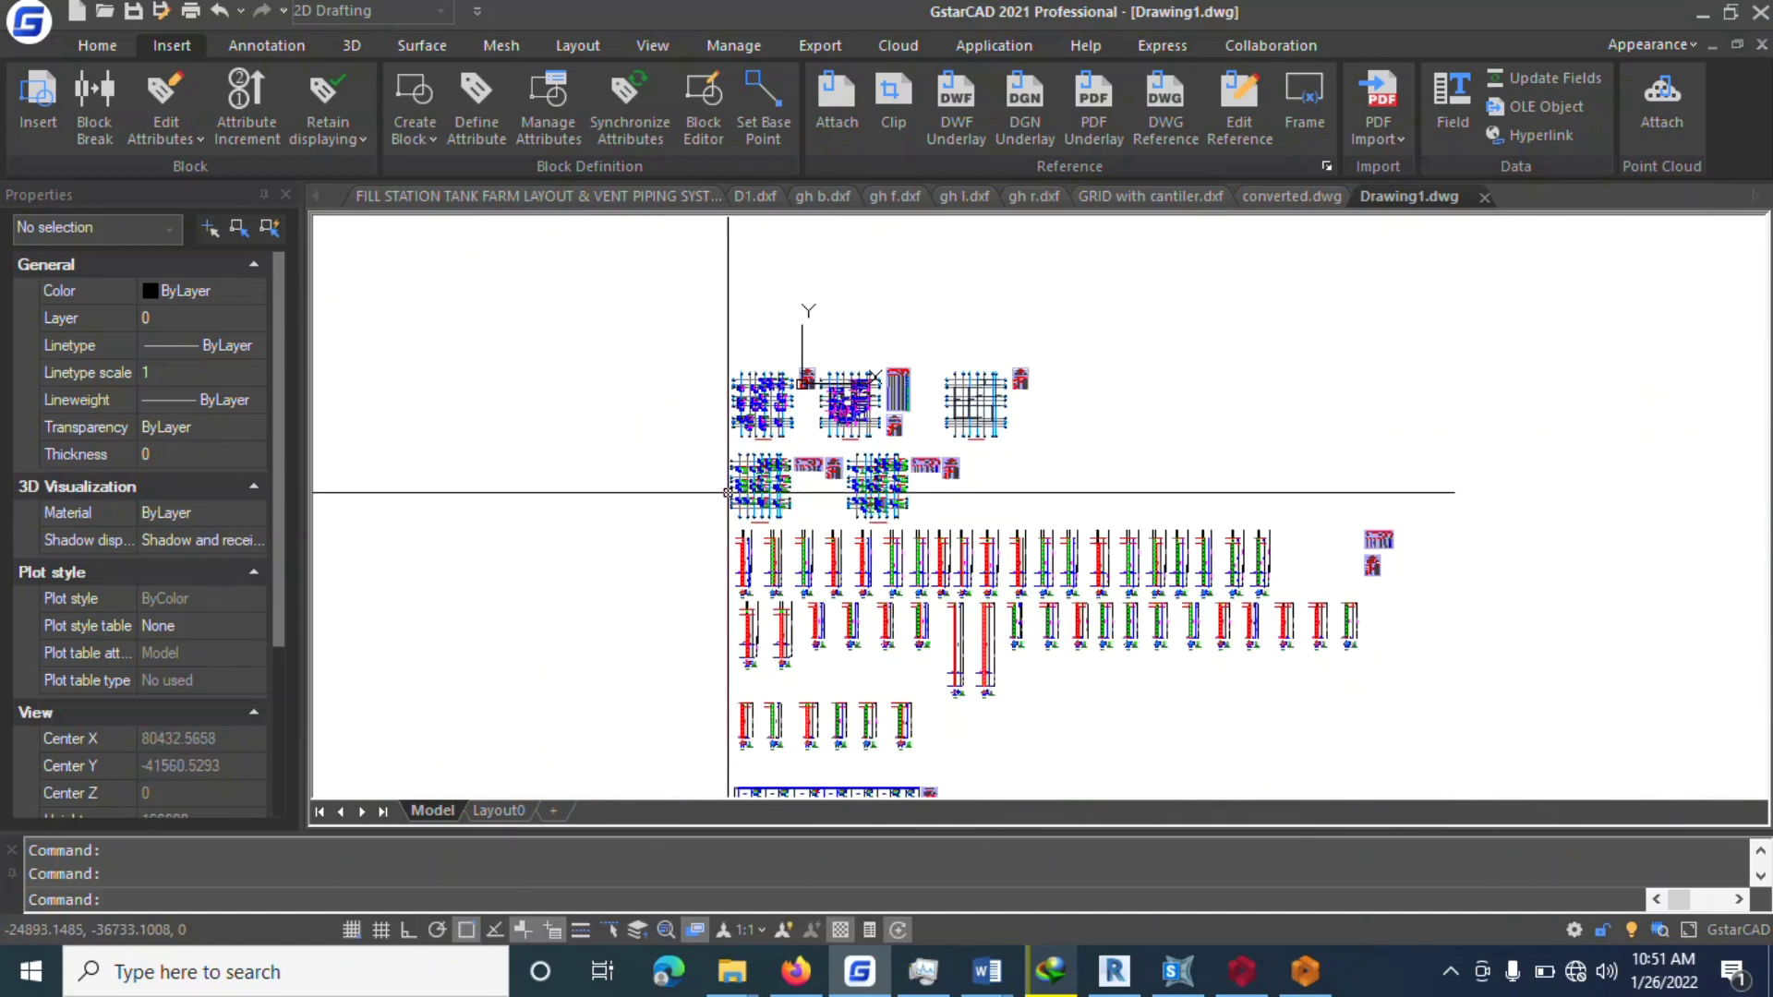
scroll(728, 492, up, 5)
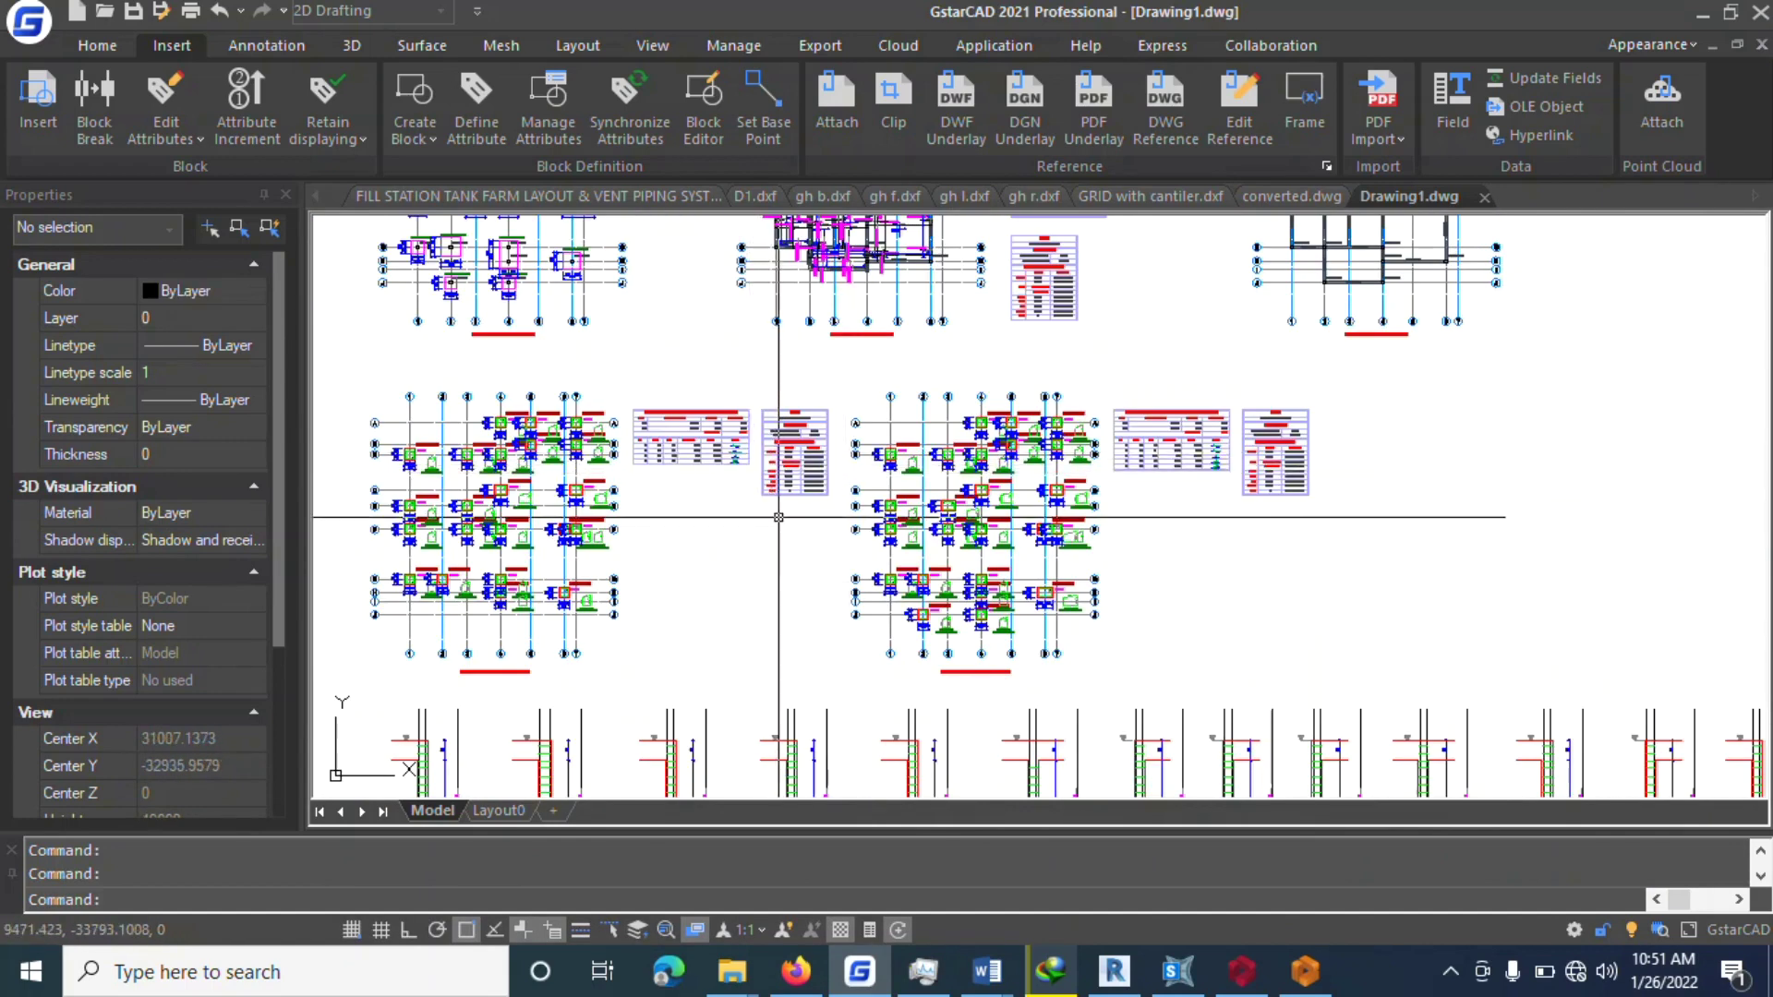
click(1451, 971)
click(1453, 919)
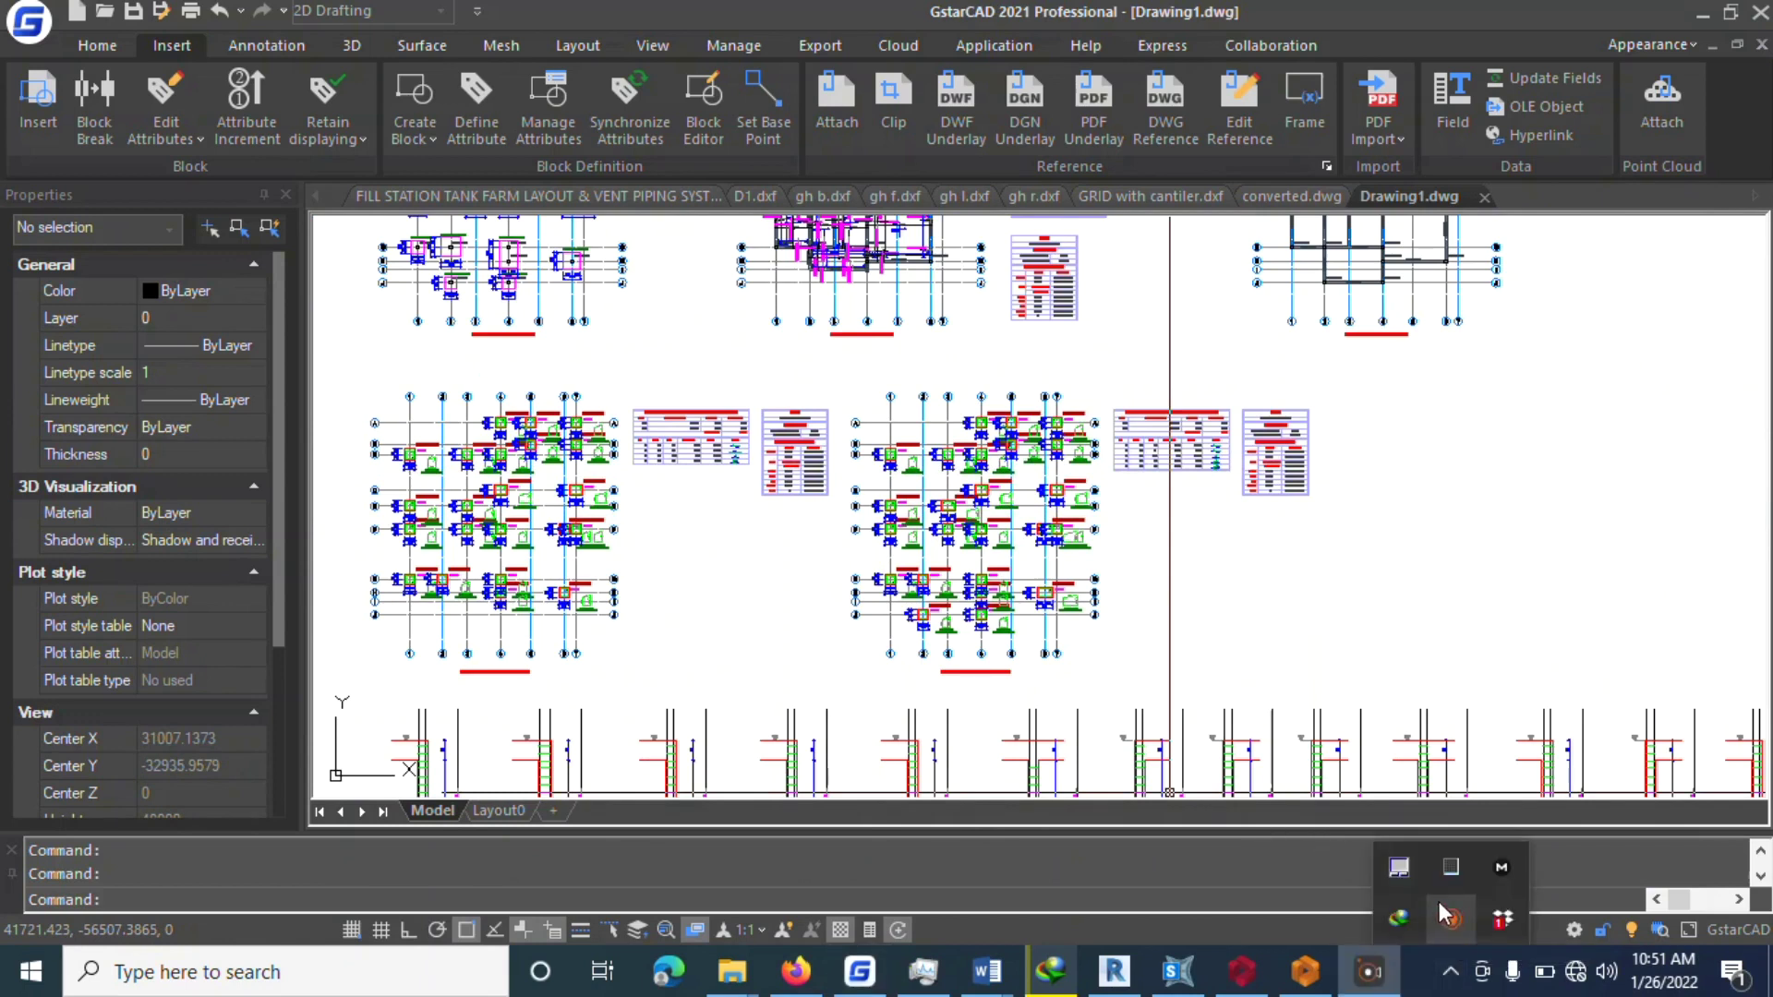